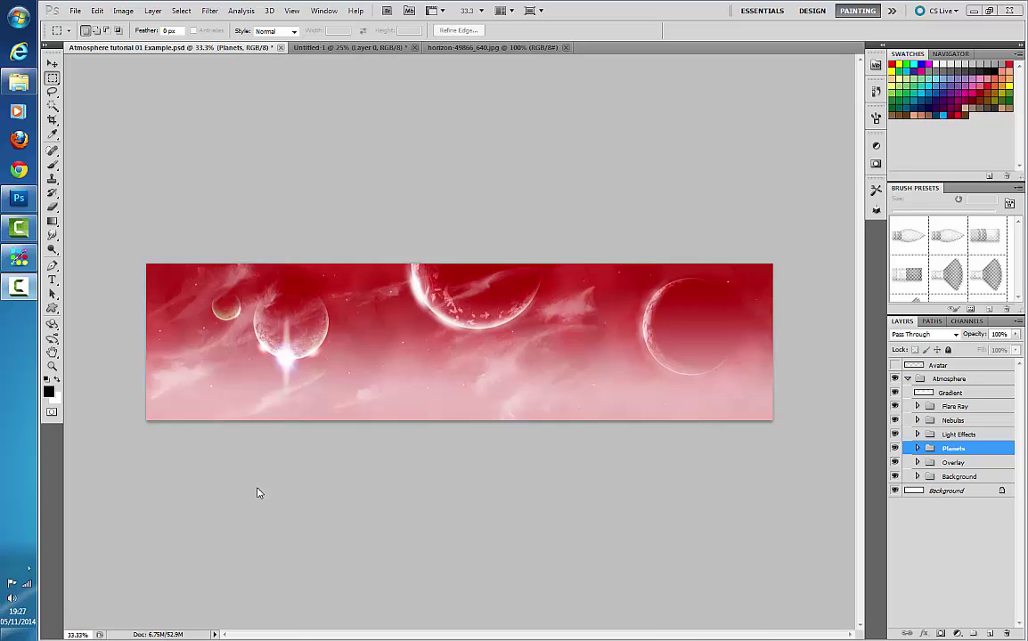
Step: Set the foreground colour to dark red #920000 (R146 G0 B0) in the Color Picker
click(49, 392)
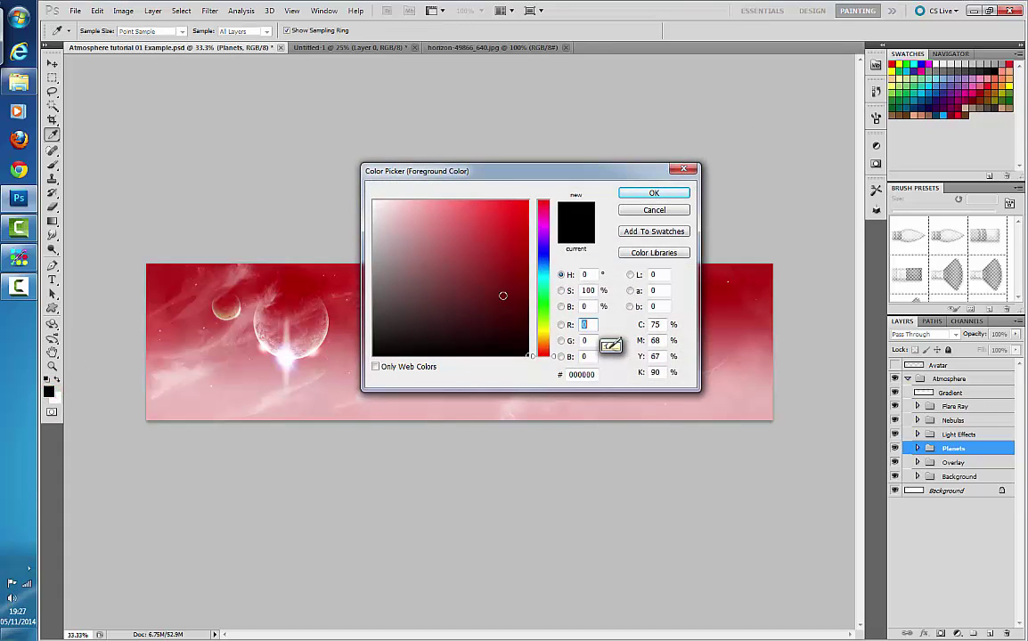
drag(545, 307, 537, 190)
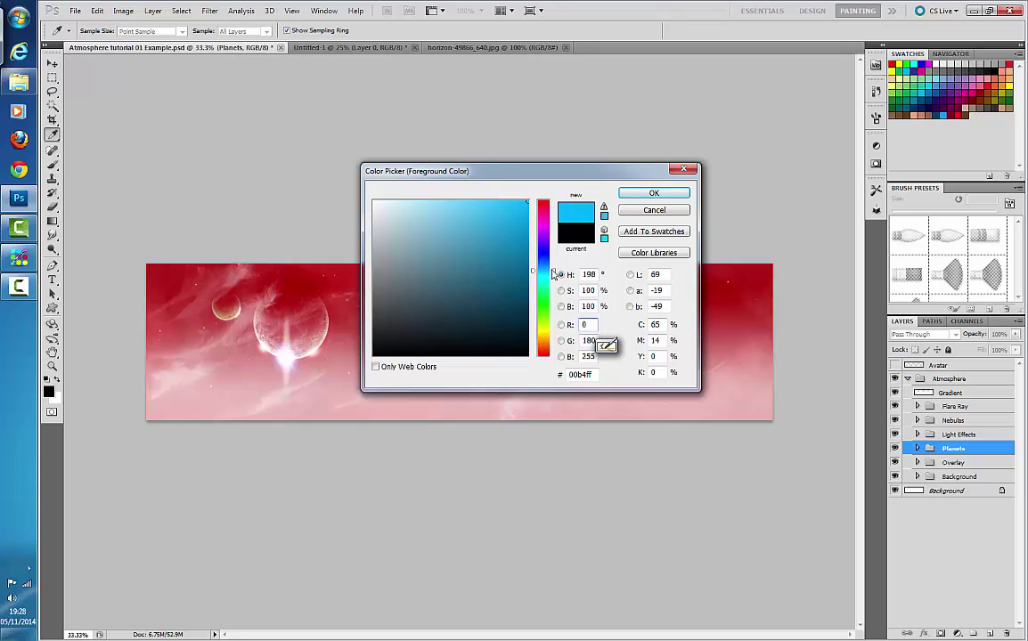
click(550, 253)
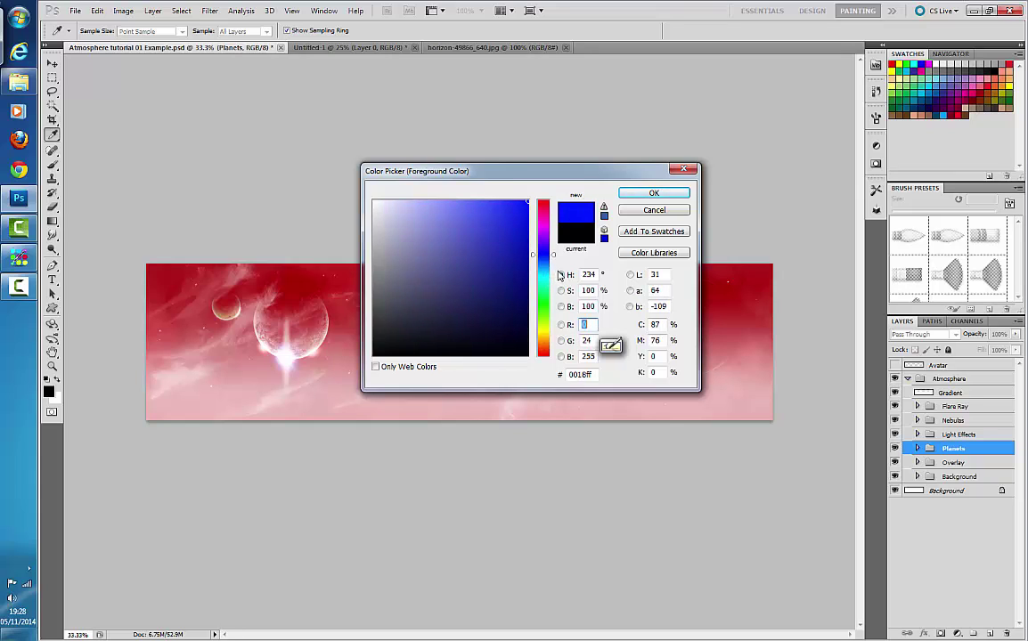
click(552, 254)
click(553, 308)
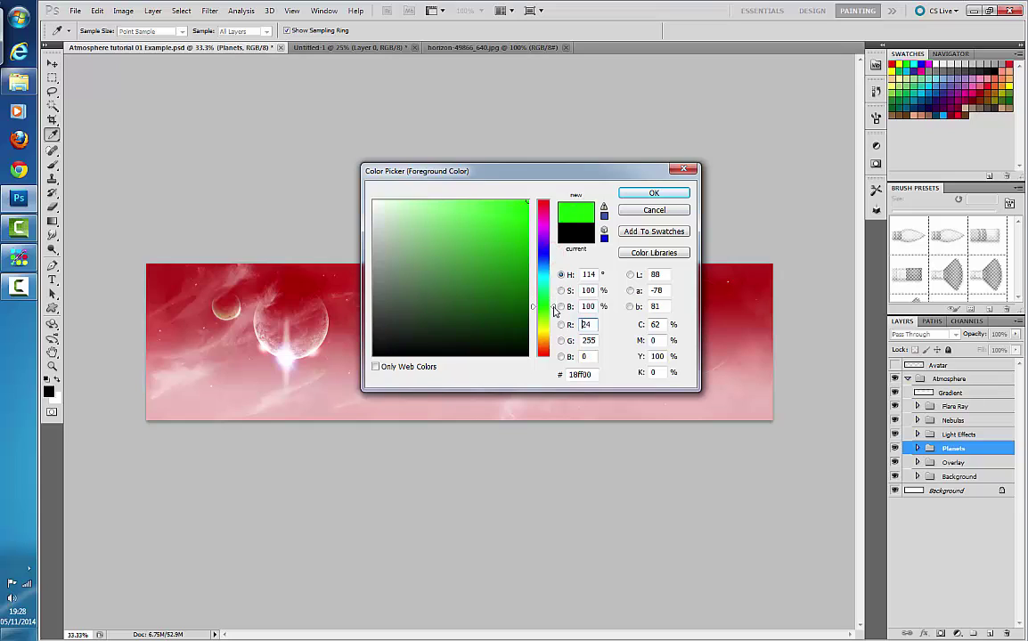
drag(552, 307, 553, 336)
mouse_move(487, 325)
mouse_down()
mouse_move(452, 273)
mouse_move(448, 300)
mouse_move(546, 257)
mouse_up()
click(561, 341)
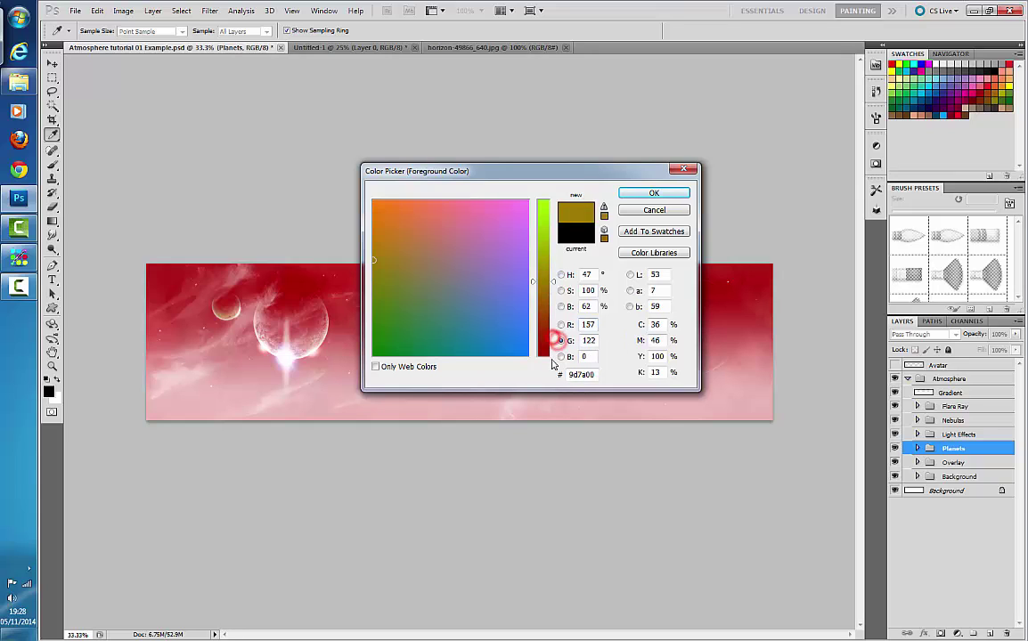
drag(539, 335, 544, 359)
mouse_move(531, 292)
mouse_down()
mouse_move(474, 268)
mouse_move(343, 266)
mouse_move(372, 283)
mouse_move(367, 265)
mouse_up()
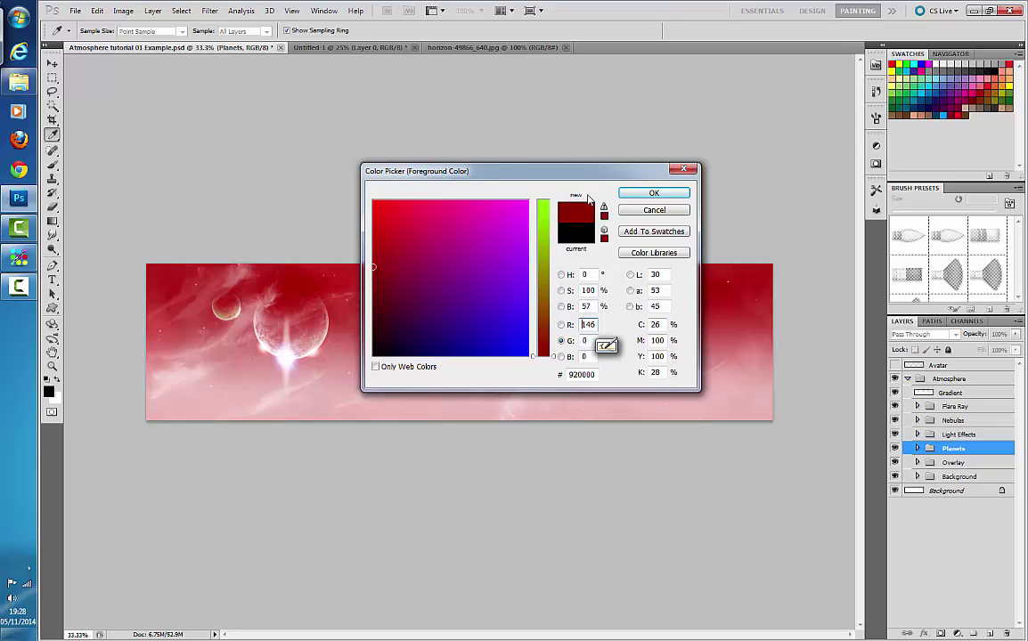
click(561, 275)
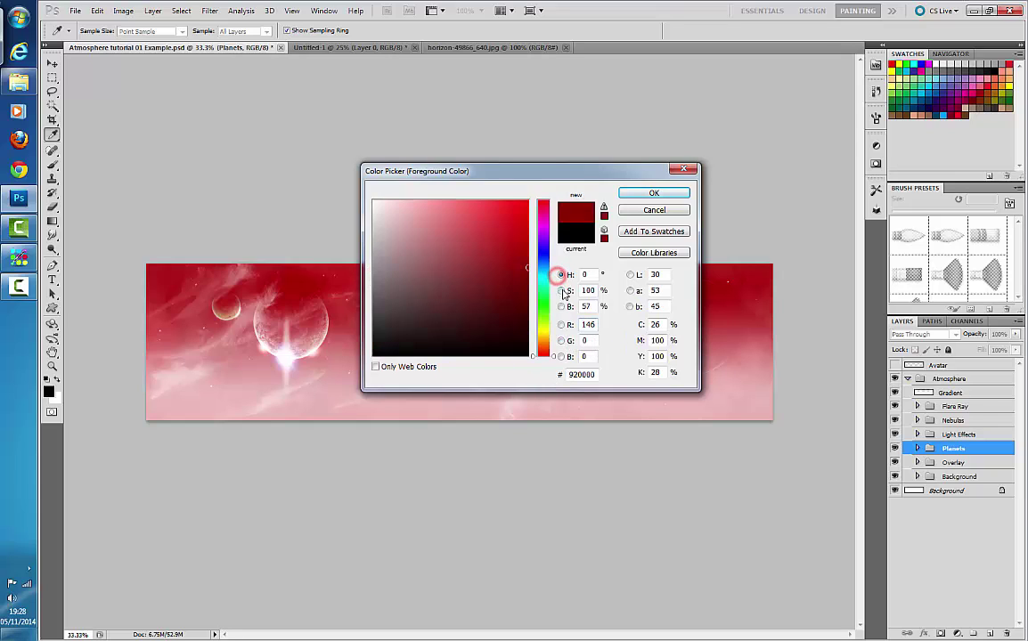
click(663, 193)
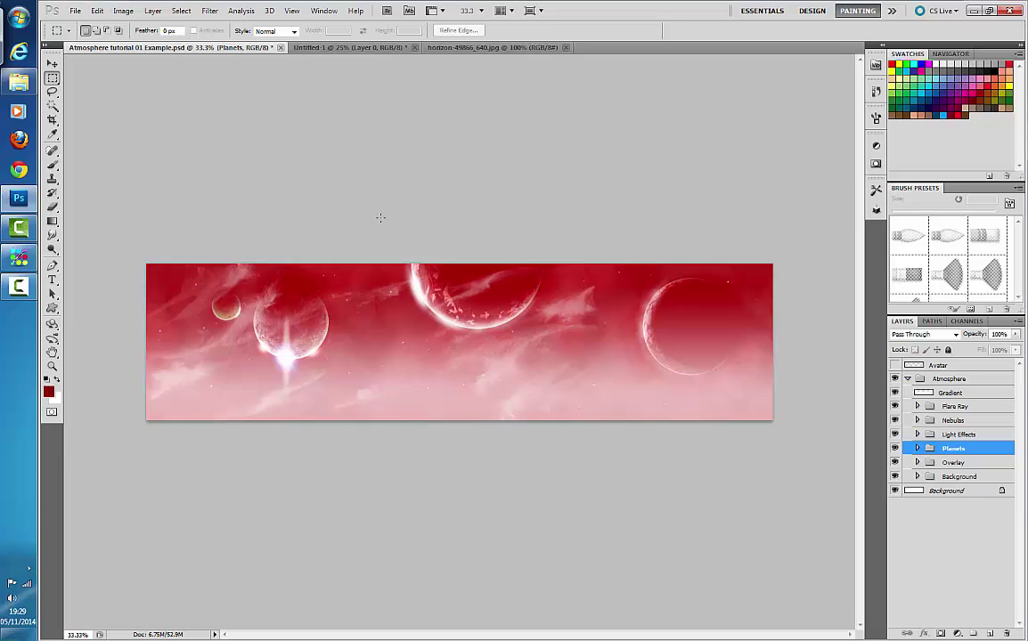
Step: View the Untitled-1 gradient document, then switch to the horizon-49866_640.jpg sky photo
click(383, 47)
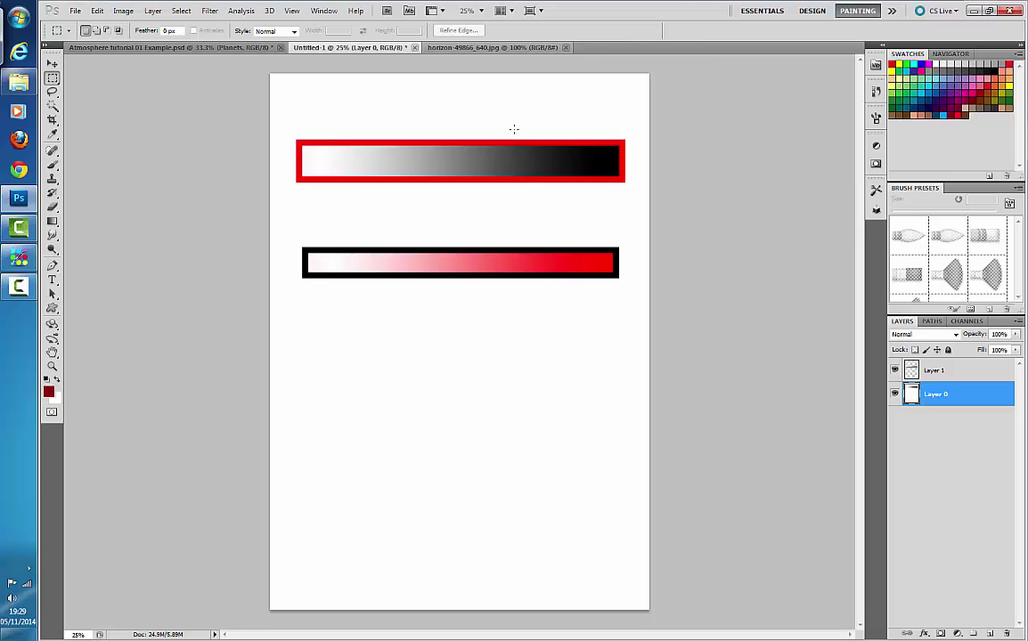
click(512, 49)
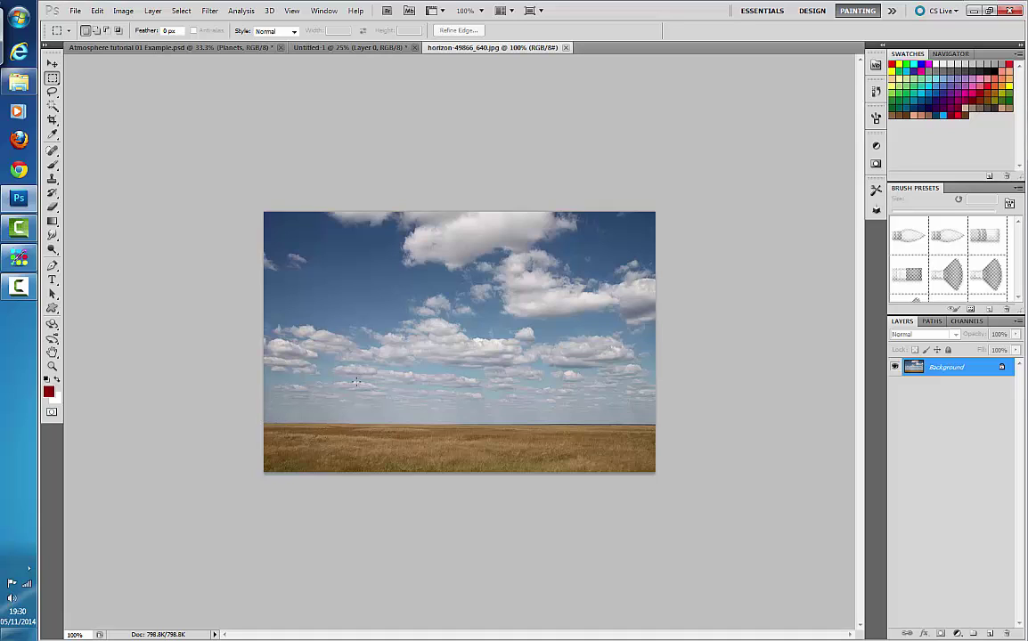
Step: Paint red test strokes on the sky with the Brush tool using the Round Point Thin Bristle tip
click(52, 165)
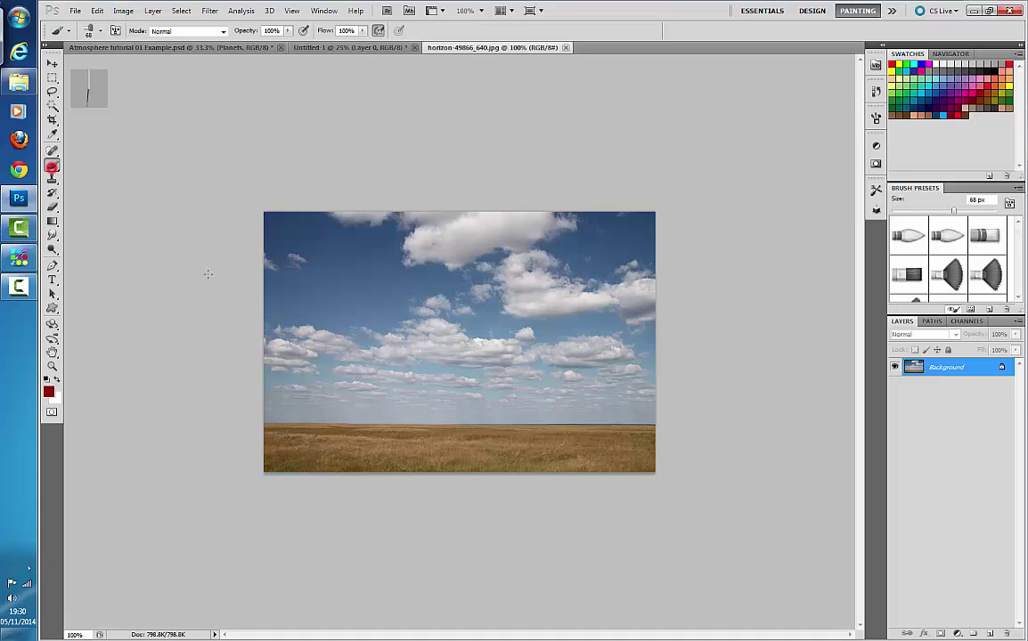
mouse_move(278, 375)
mouse_down()
mouse_move(315, 433)
mouse_move(363, 363)
mouse_move(355, 361)
mouse_move(358, 393)
mouse_up()
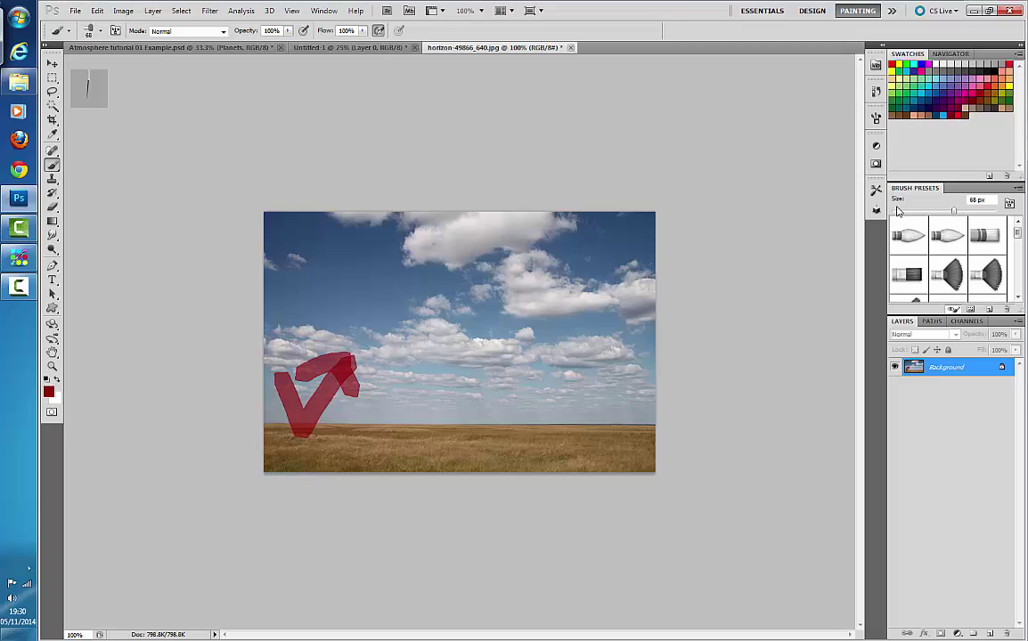
click(100, 32)
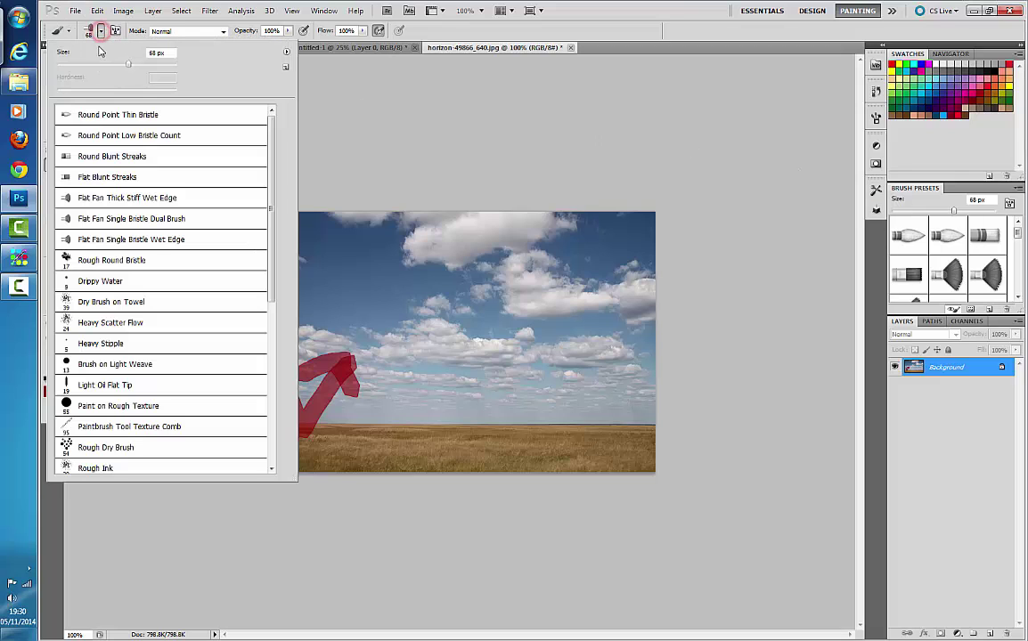
click(104, 116)
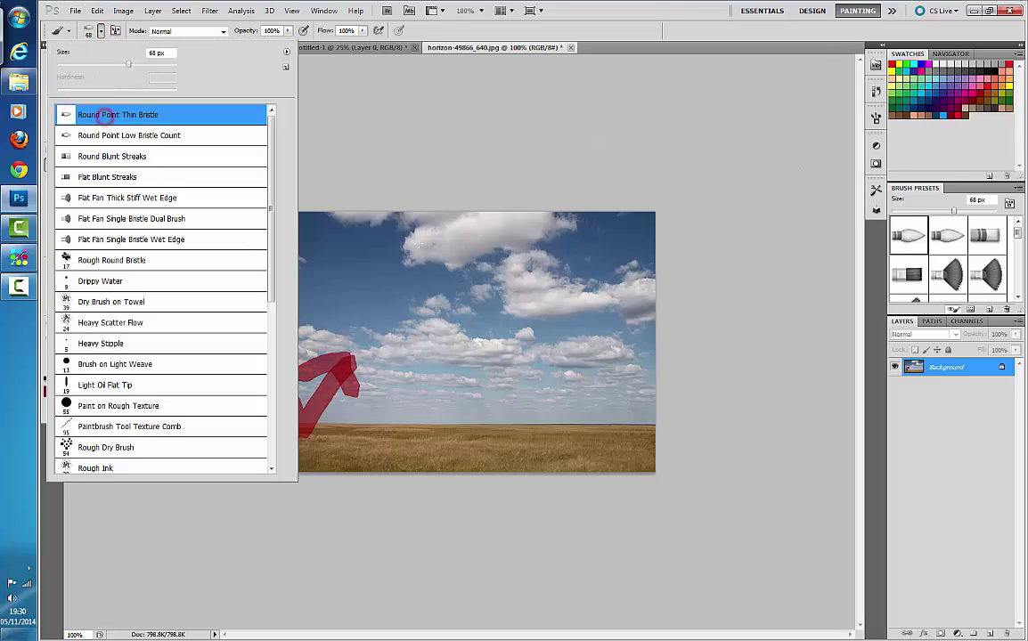
click(61, 32)
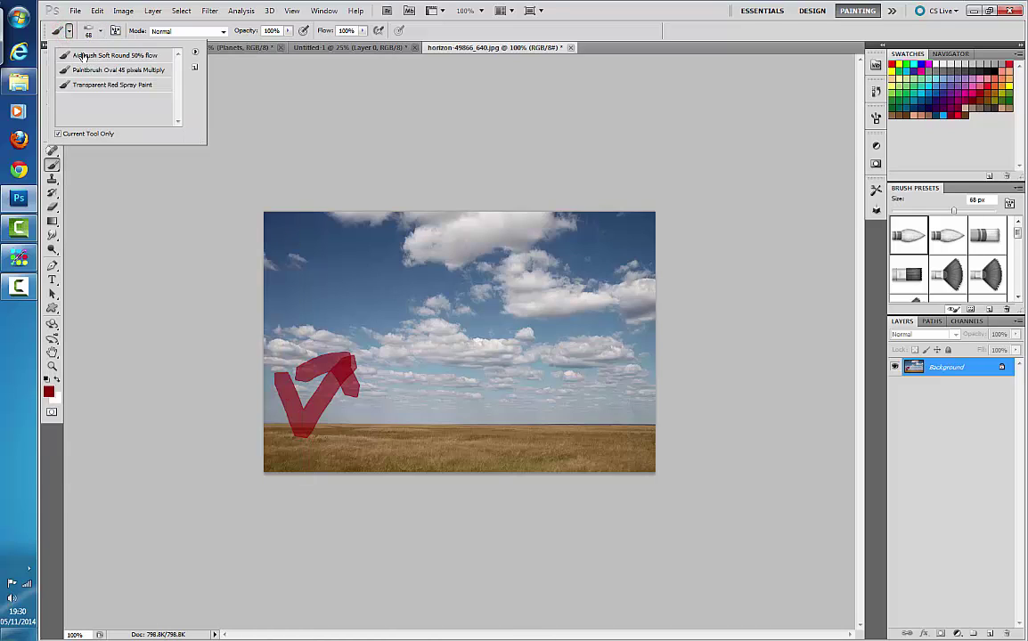
click(264, 128)
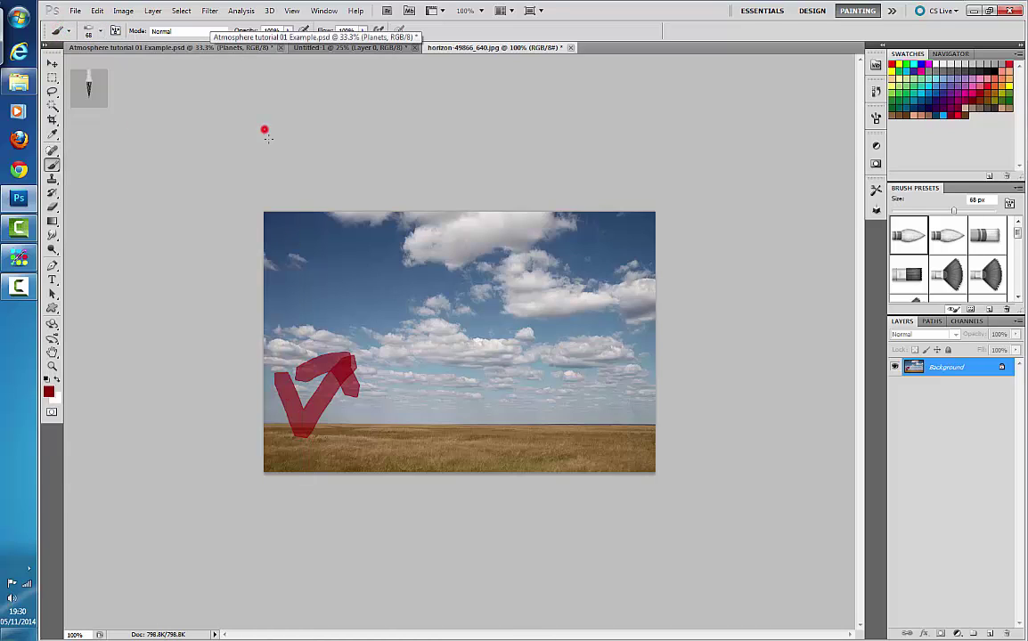
click(95, 32)
click(998, 239)
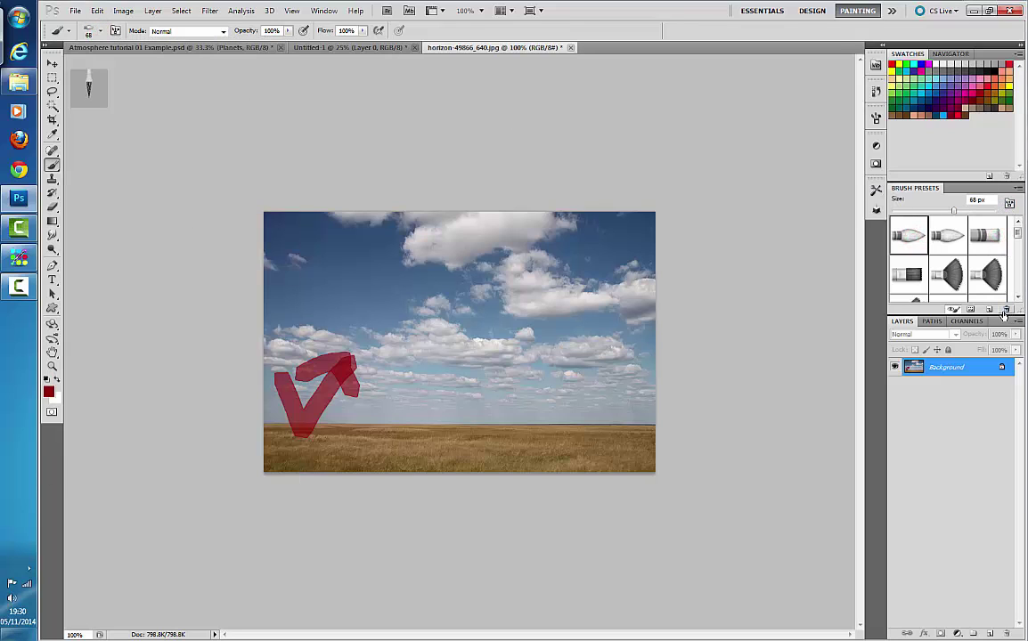
mouse_move(1017, 232)
mouse_down()
mouse_move(1016, 269)
mouse_move(1016, 230)
mouse_up()
click(590, 263)
click(613, 263)
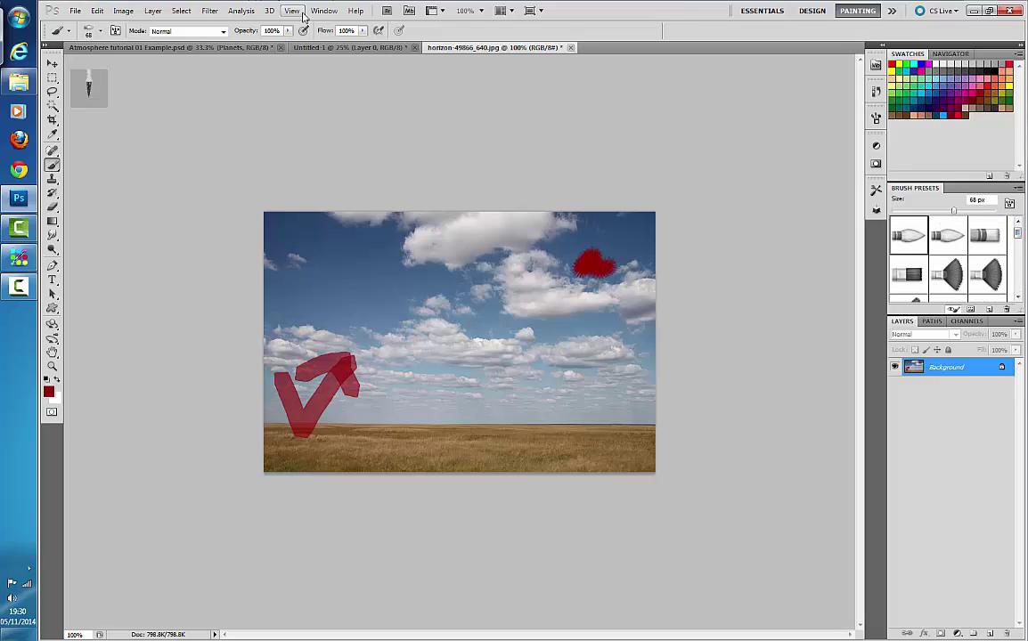
Step: Keep Normal blending, shrink the brush to 48 px, and replace the presets with Basic Brushes
click(222, 31)
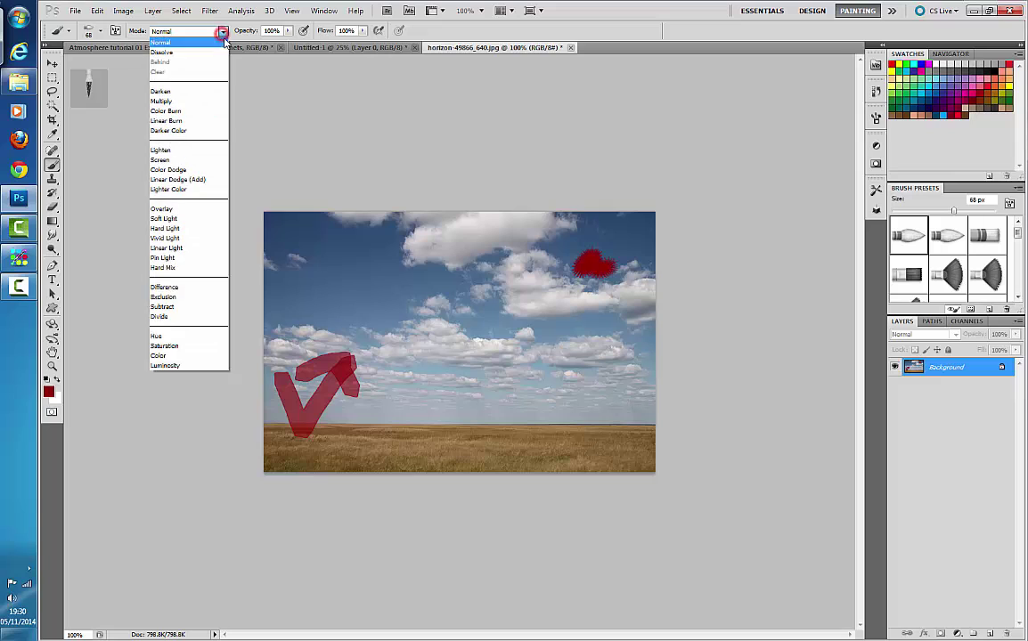
click(200, 39)
click(101, 32)
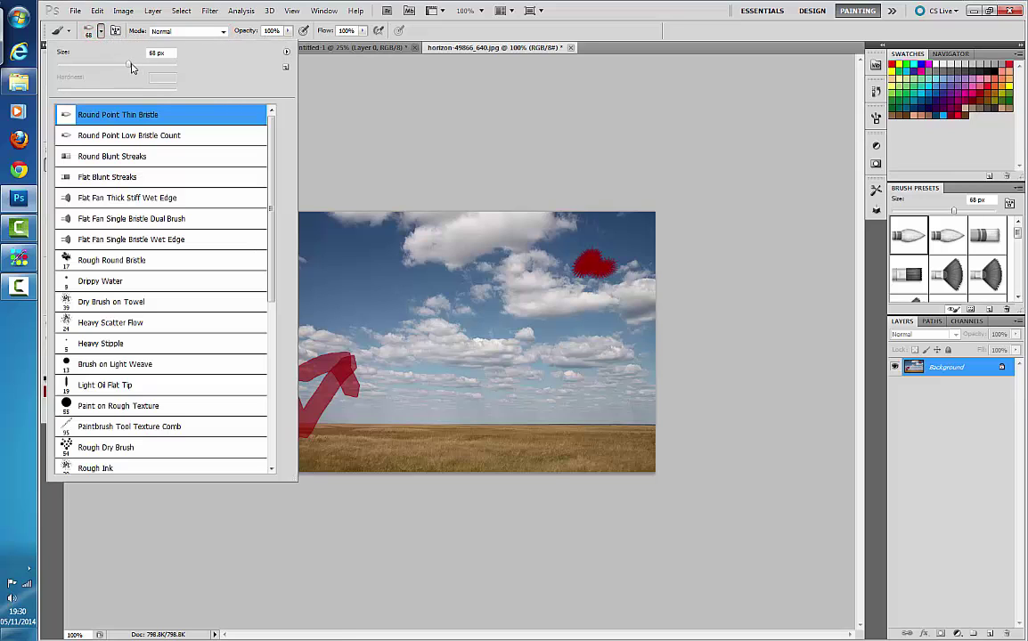
drag(128, 64, 108, 64)
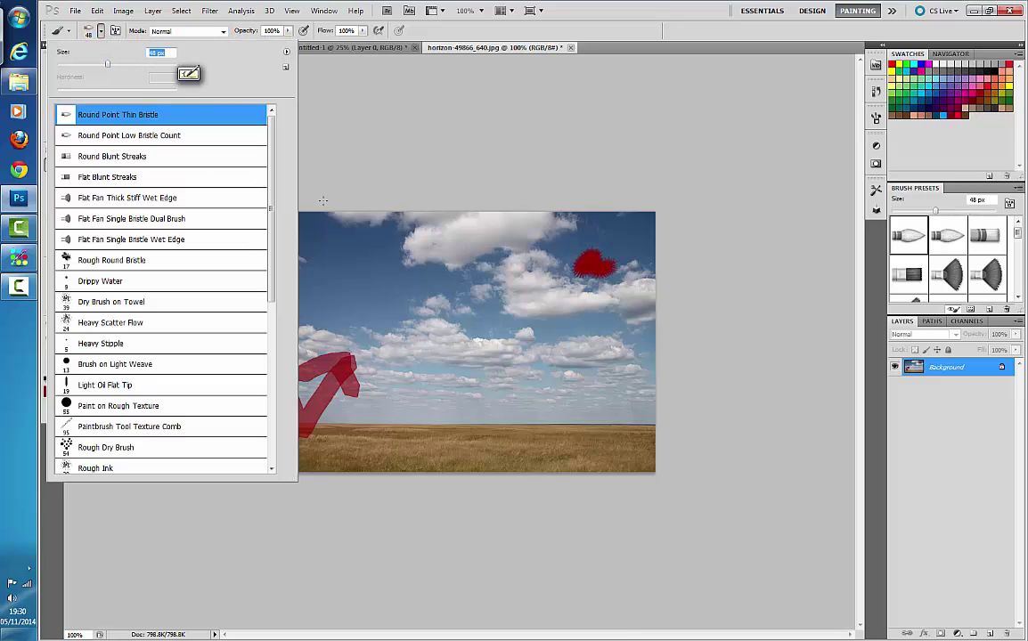
click(286, 52)
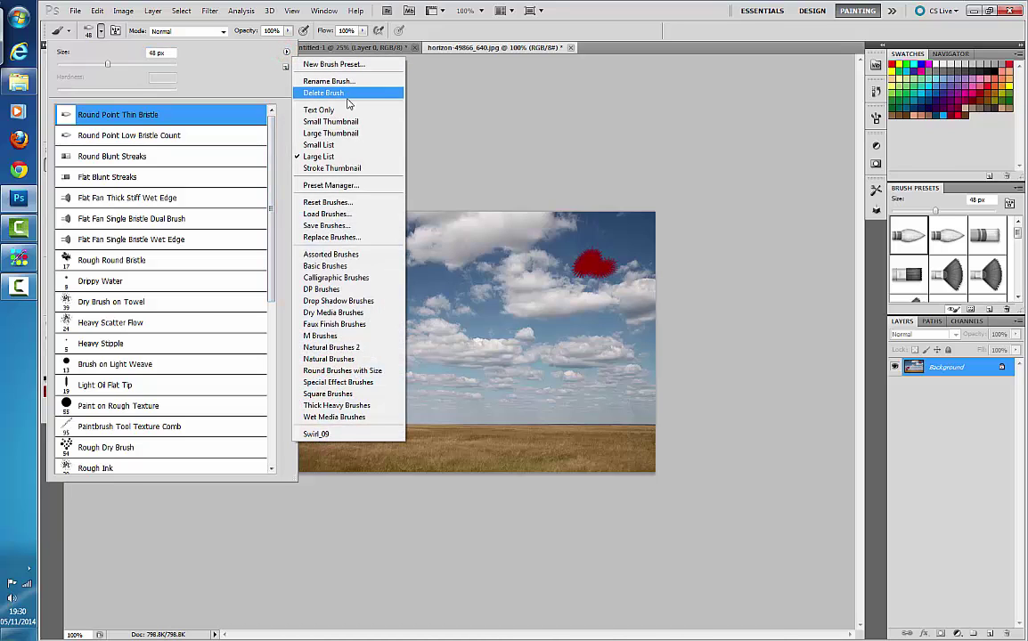
click(359, 256)
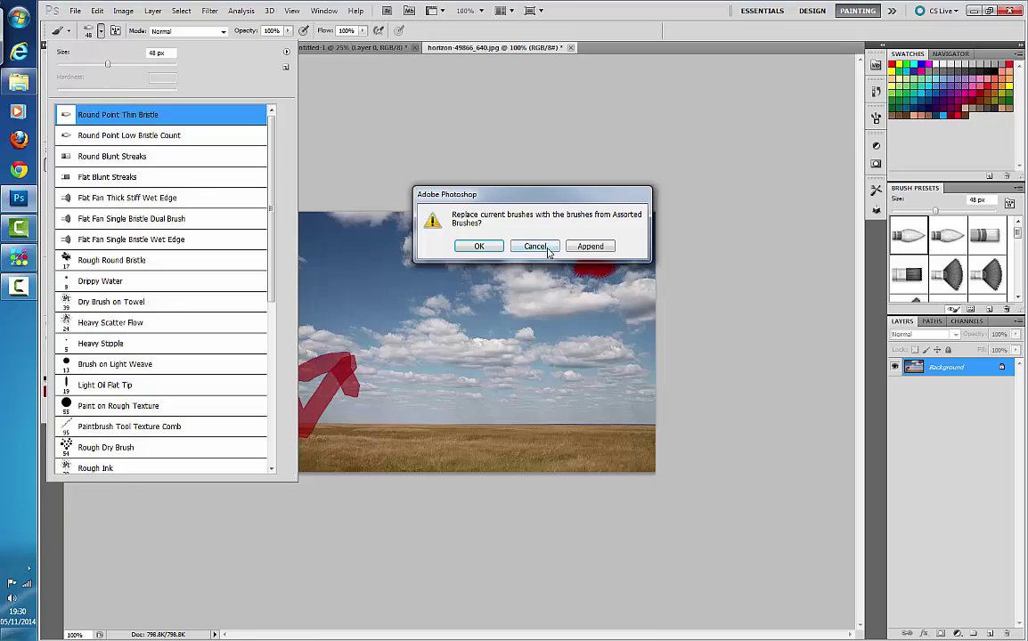
click(590, 246)
click(286, 51)
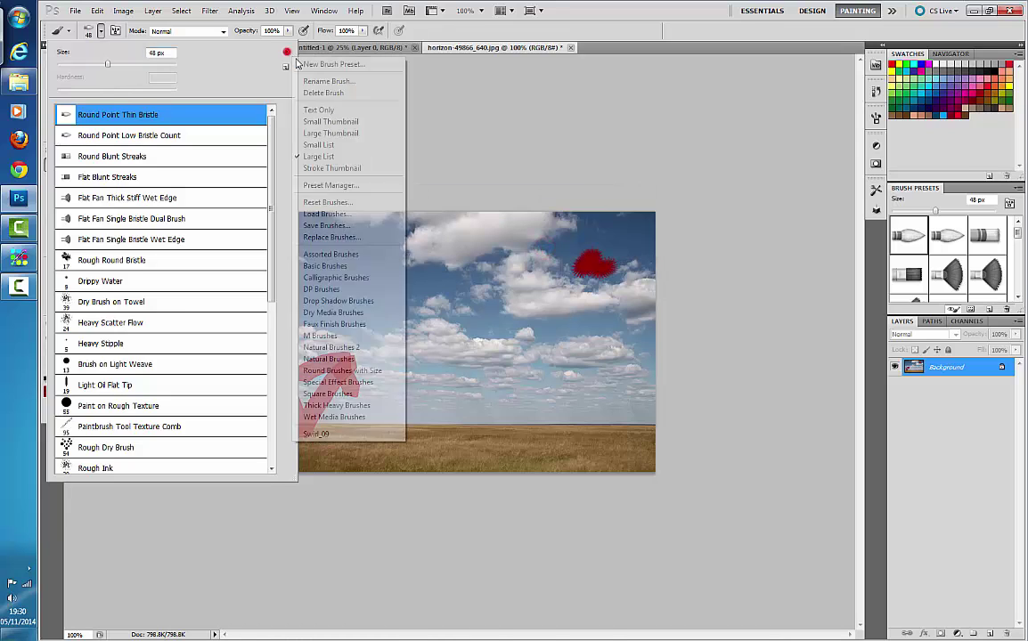
click(360, 267)
click(482, 245)
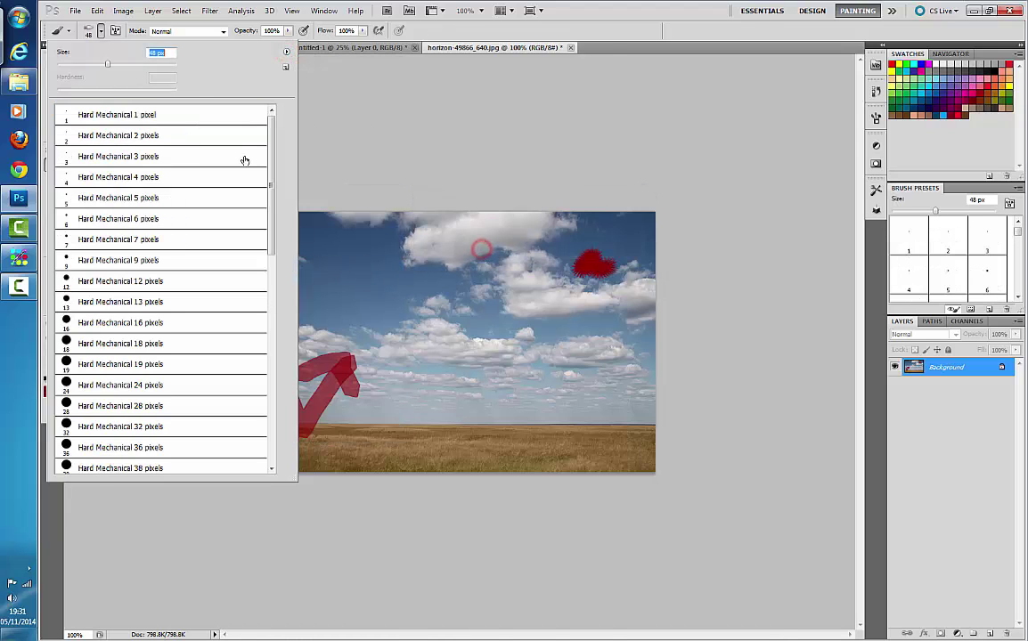
Step: Choose the Hard Mechanical 18 pixels brush, test it, and undo the red test strokes
click(125, 343)
key(Return)
mouse_move(458, 272)
mouse_down()
mouse_move(499, 333)
mouse_move(365, 307)
mouse_up()
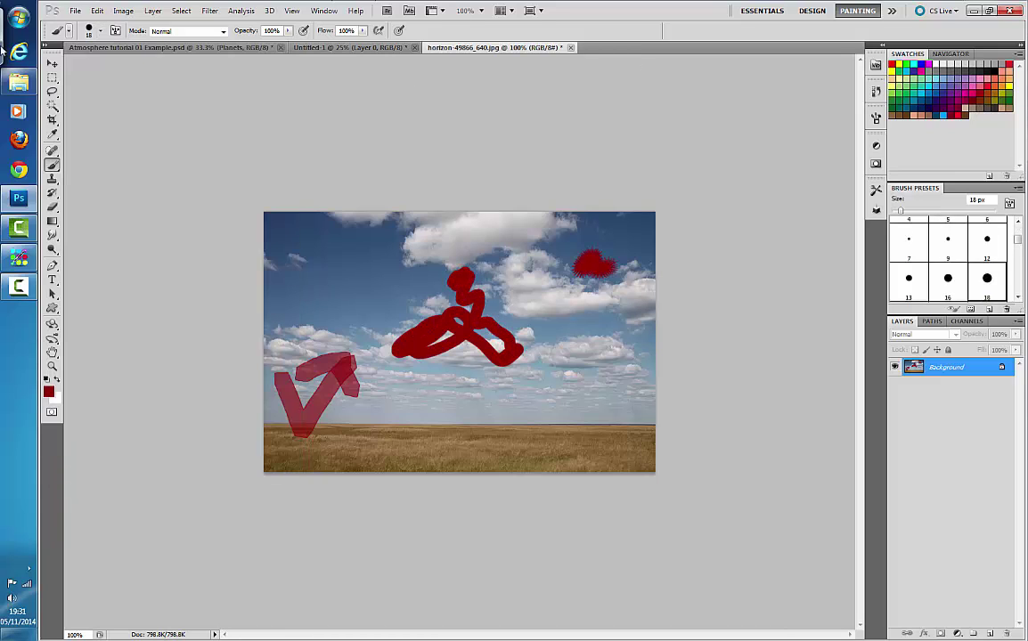
key(ctrl+alt+z)
key(ctrl+alt+z)
key(ctrl+alt+z)
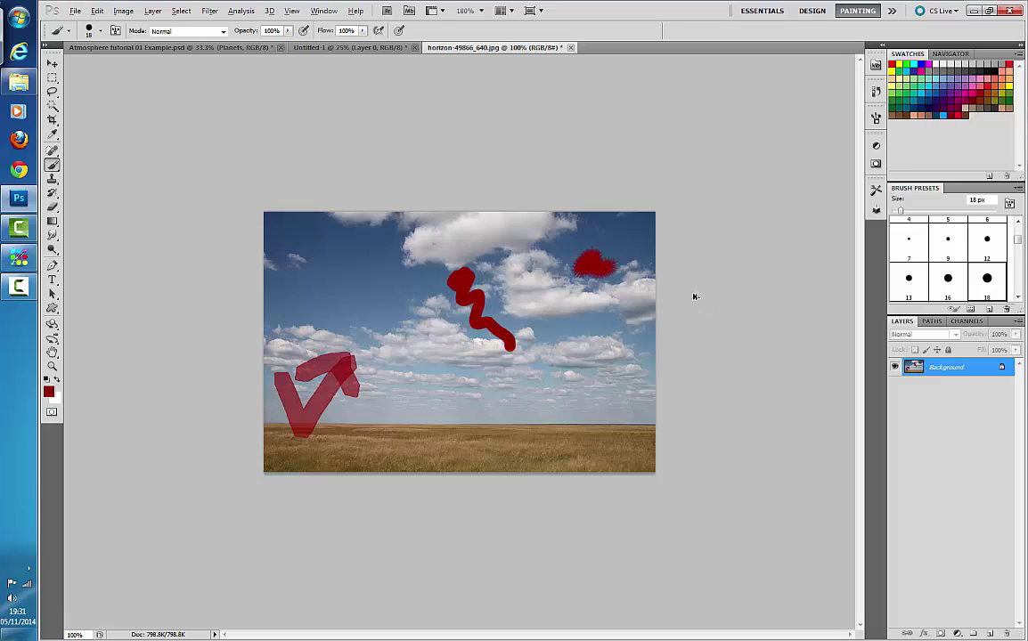
key(ctrl+alt+z)
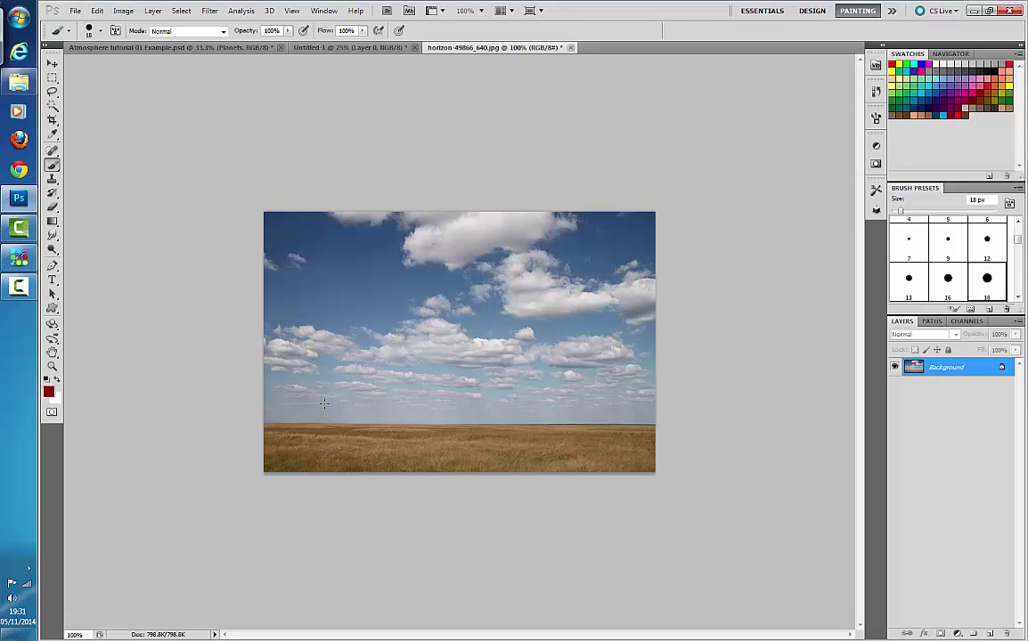
mouse_move(285, 383)
mouse_down()
mouse_move(314, 427)
mouse_move(298, 420)
mouse_move(329, 430)
mouse_move(365, 386)
mouse_move(372, 412)
mouse_up()
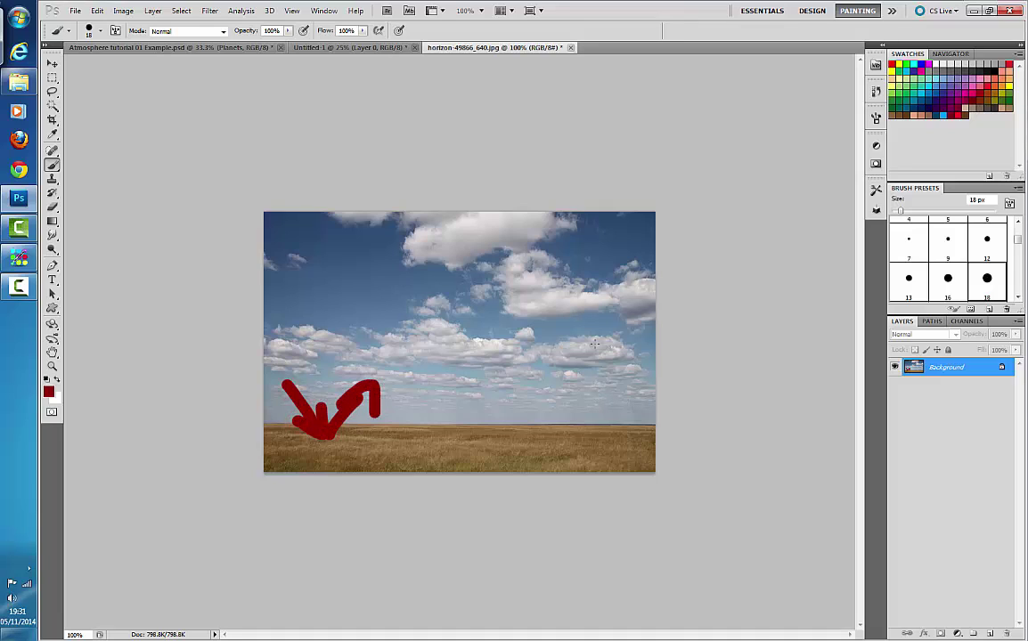
key(ctrl+alt+z)
key(ctrl+alt+z)
key(ctrl+alt+z)
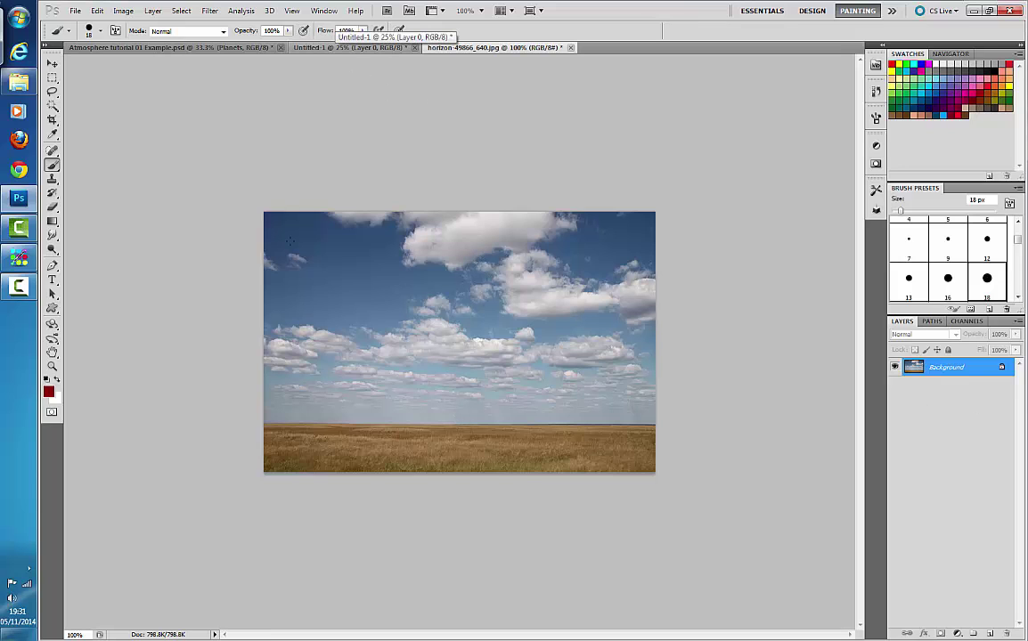
click(48, 392)
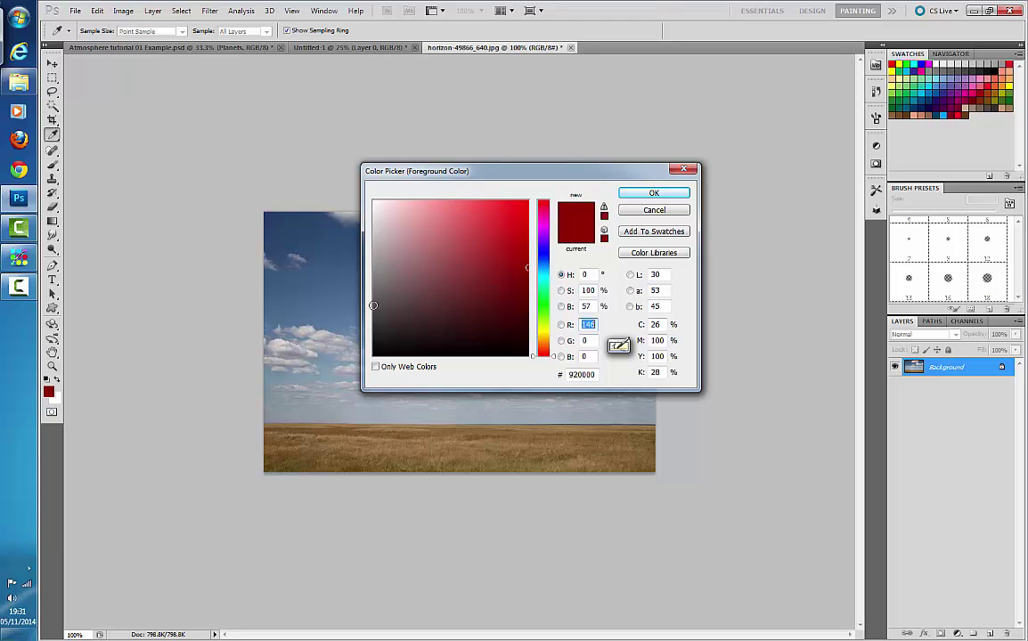
click(276, 414)
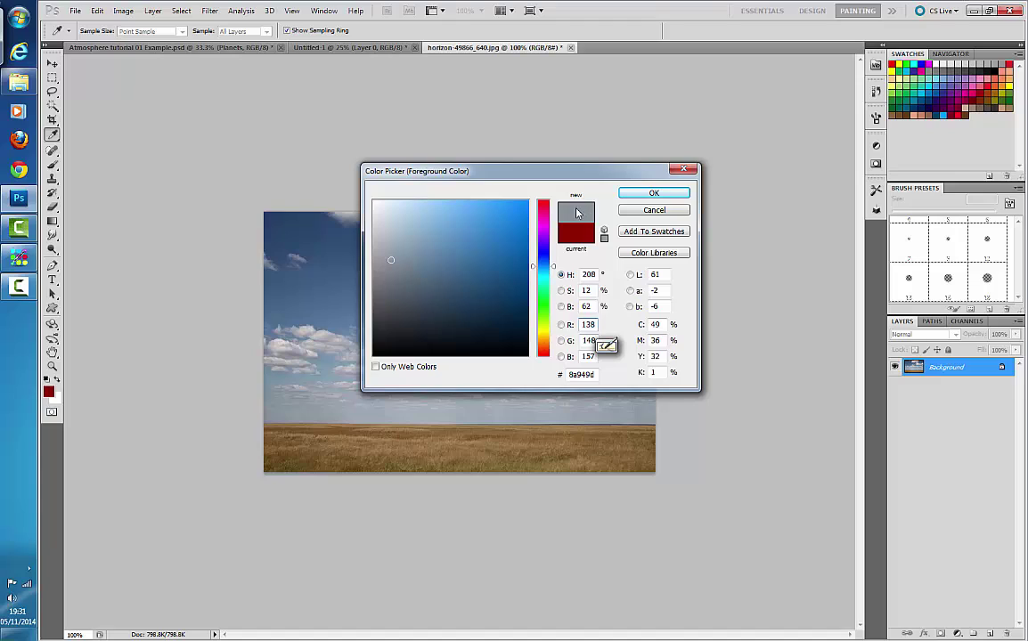
click(277, 225)
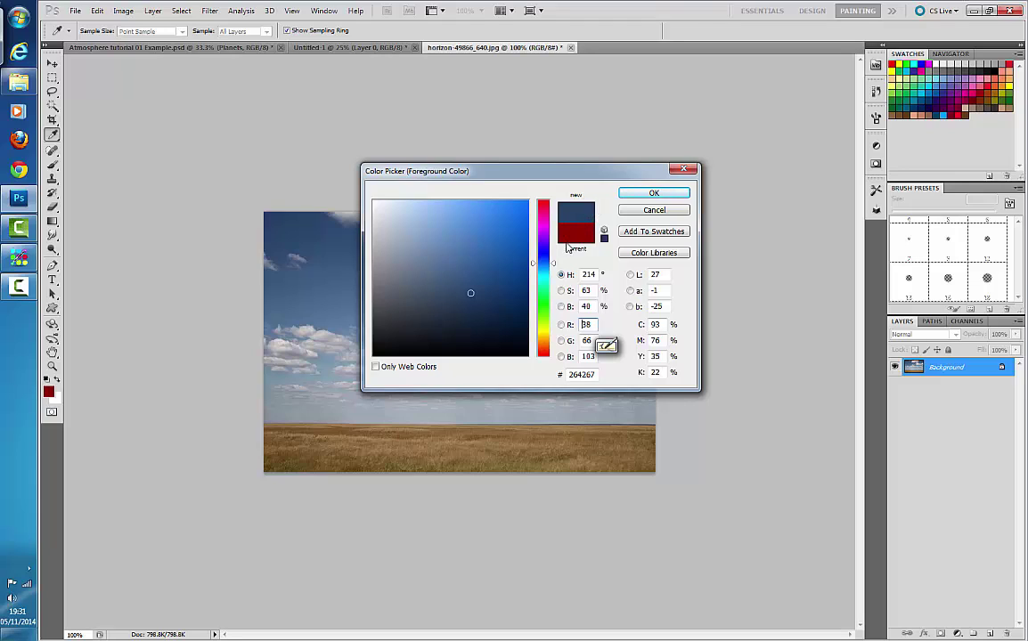
mouse_move(467, 218)
mouse_down()
mouse_move(514, 236)
mouse_move(545, 179)
mouse_up()
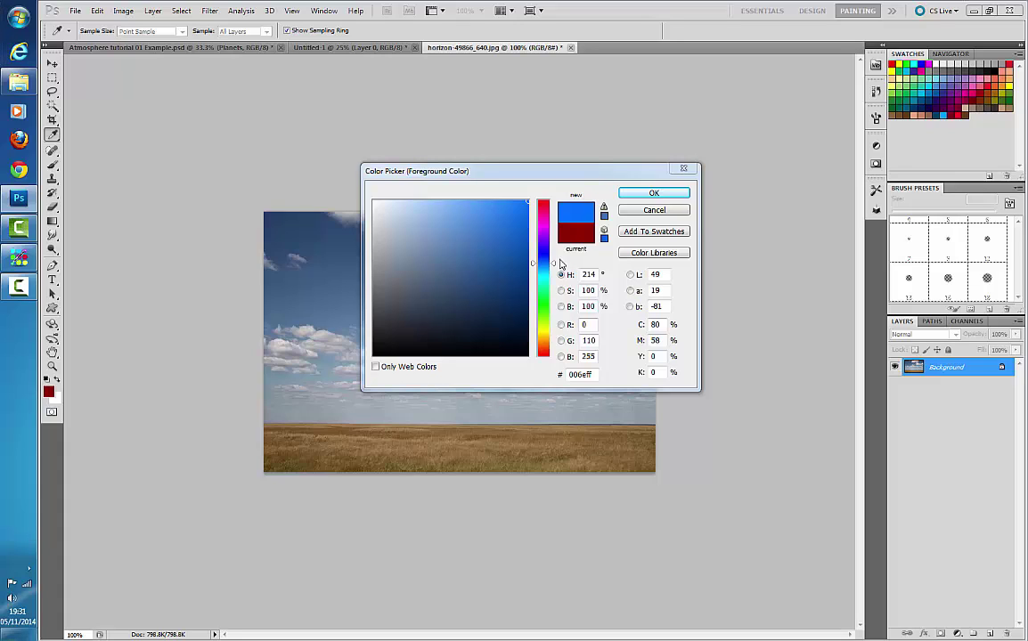
click(668, 213)
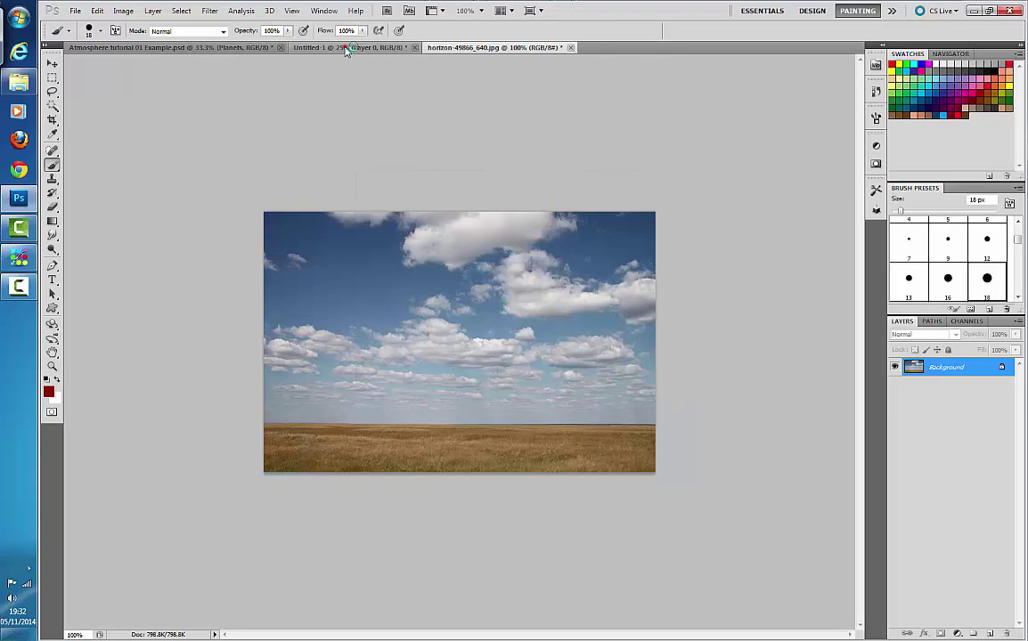
Step: In the Atmosphere banner, add a new Layer 2 above Avatar with the Gradient tool ready
click(346, 47)
click(171, 47)
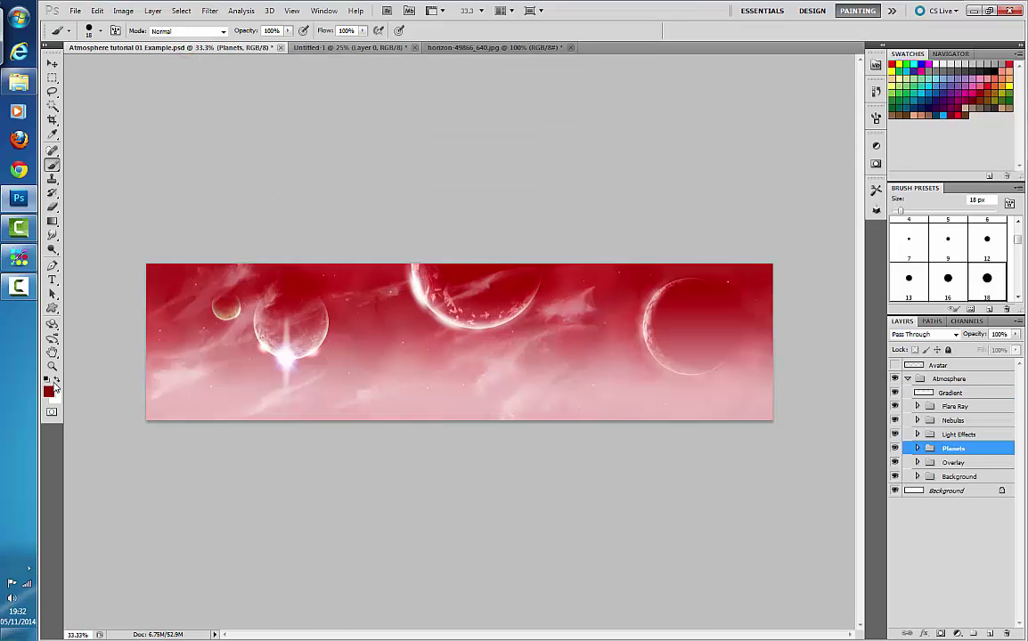
click(53, 221)
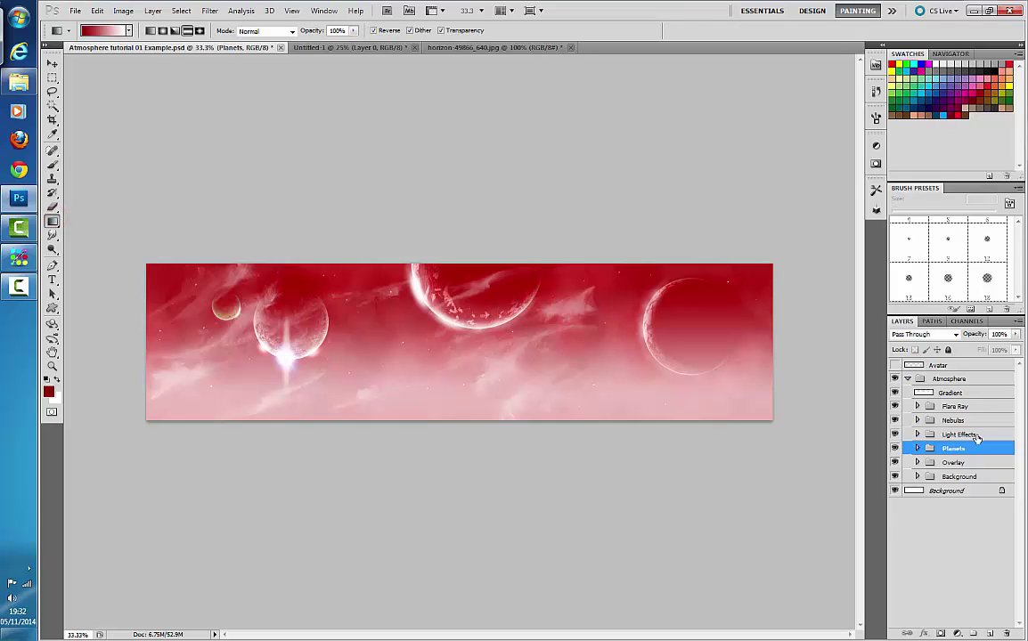
click(953, 367)
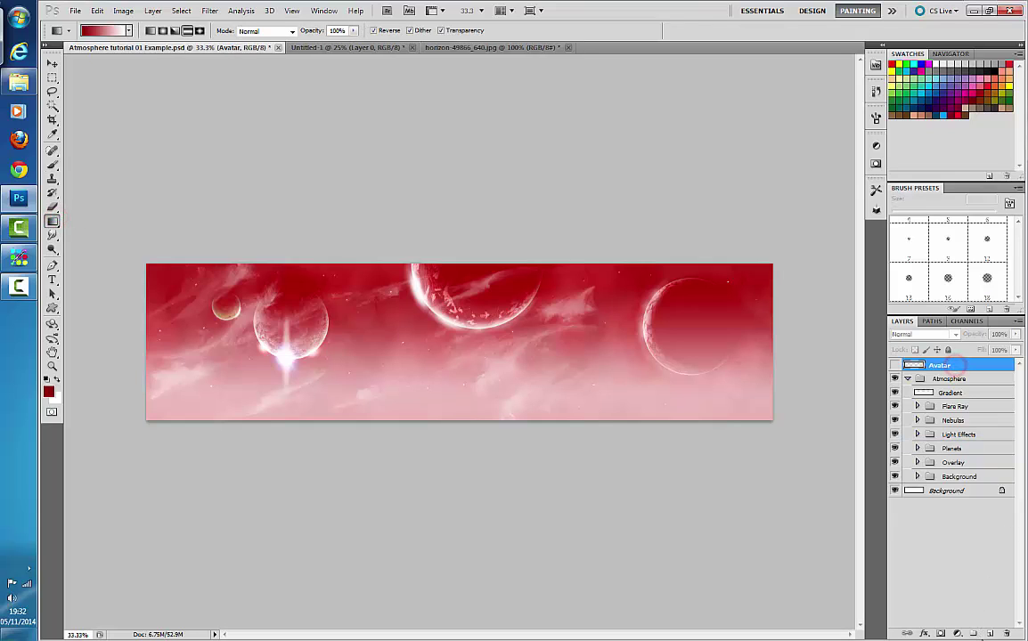
click(989, 632)
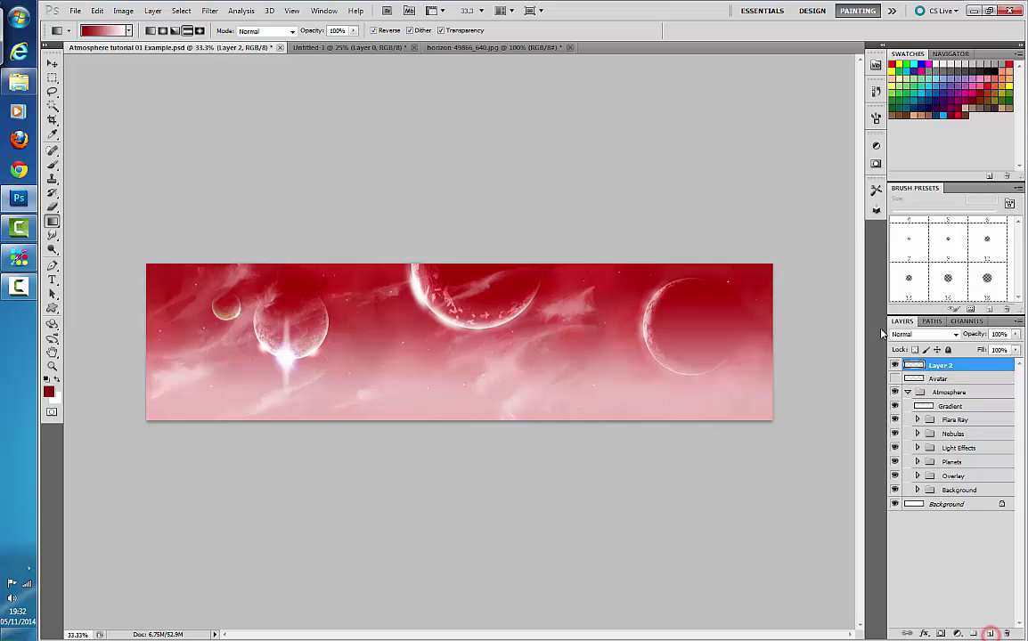
Step: Hide the Atmosphere group, fill Layer 2 with a dark red-to-white gradient, then view the horizon photo
click(894, 392)
click(895, 392)
click(895, 392)
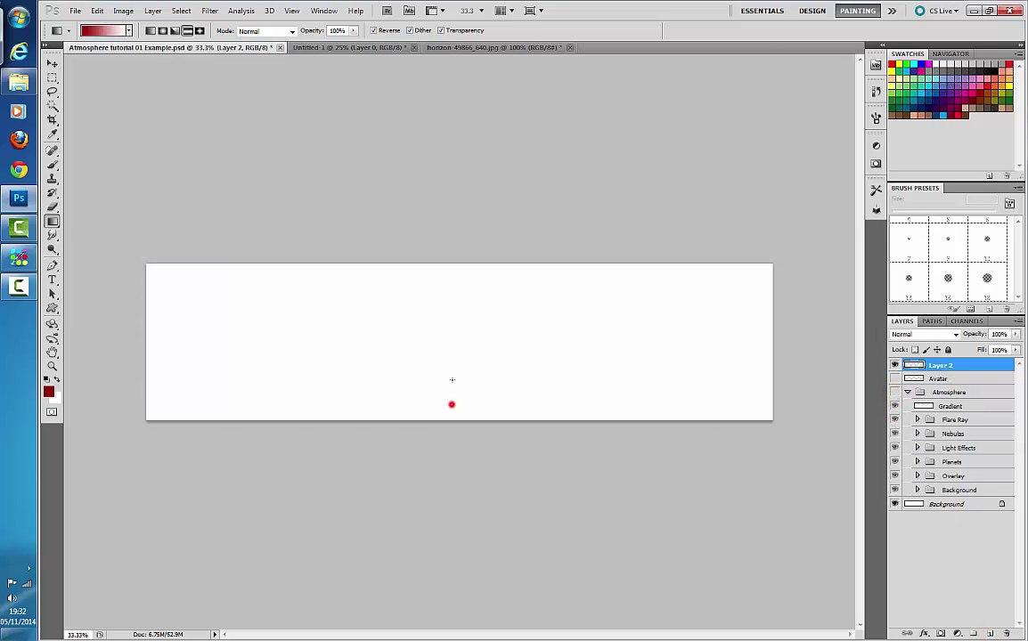
drag(452, 404, 447, 274)
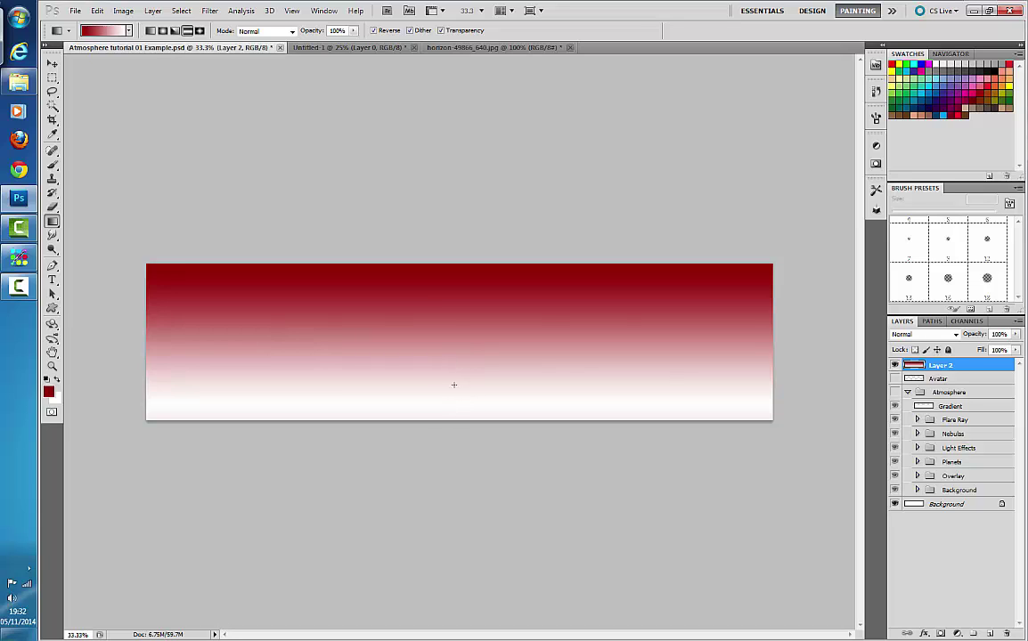
click(481, 48)
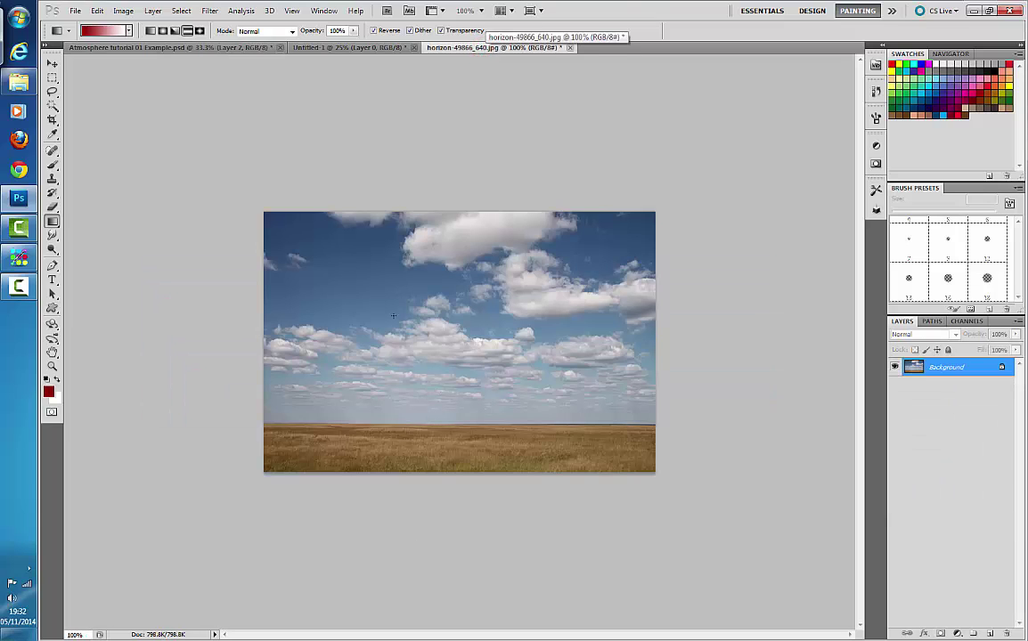
Step: Compare the Atmosphere, Untitled-1 and horizon documents, ending on the Atmosphere tutorial
click(198, 48)
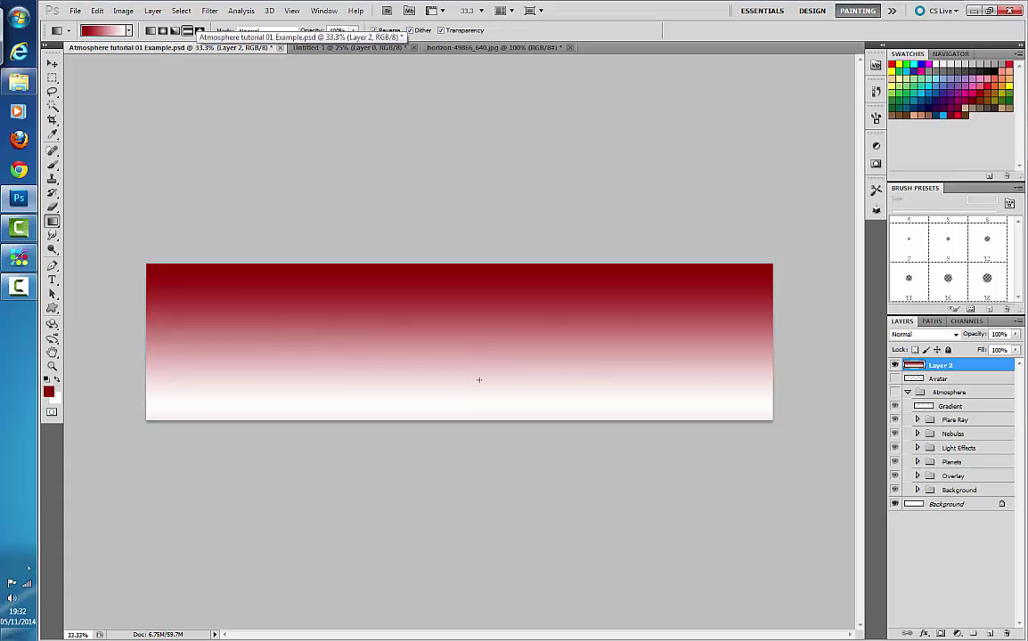
click(344, 47)
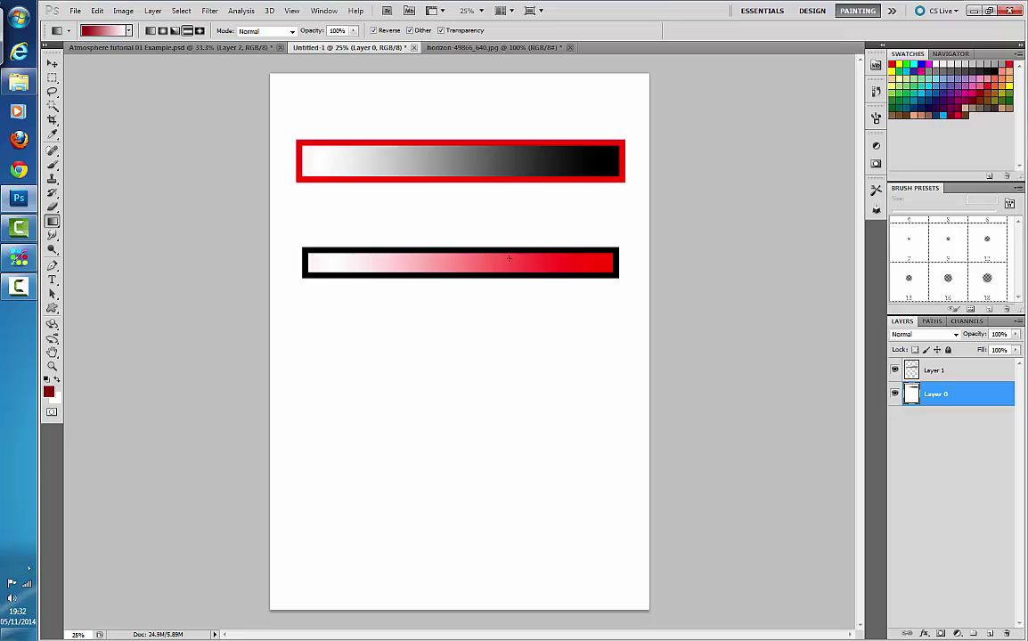
click(448, 47)
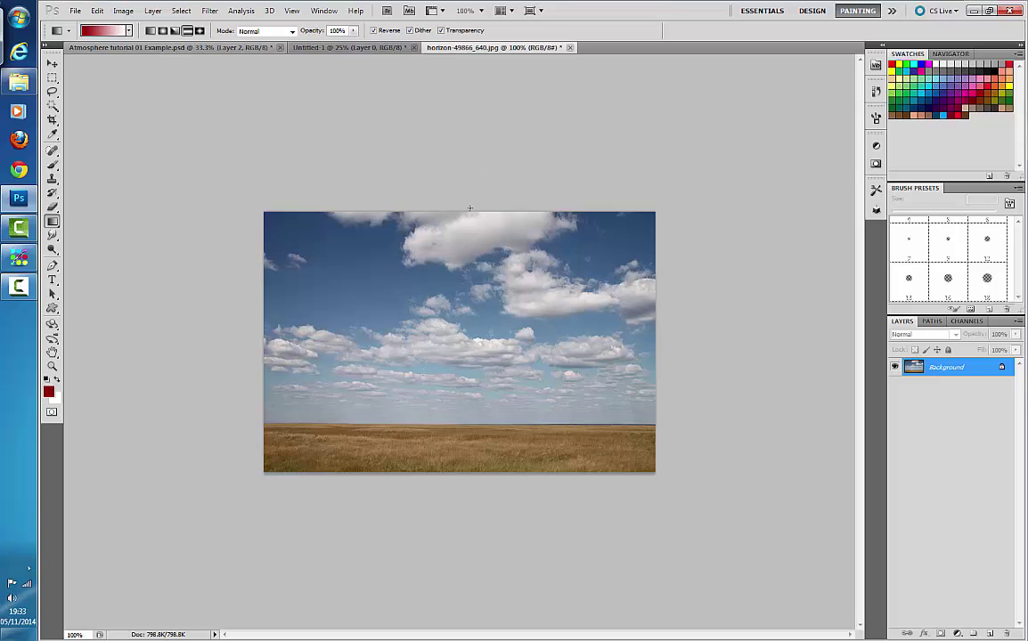
click(236, 46)
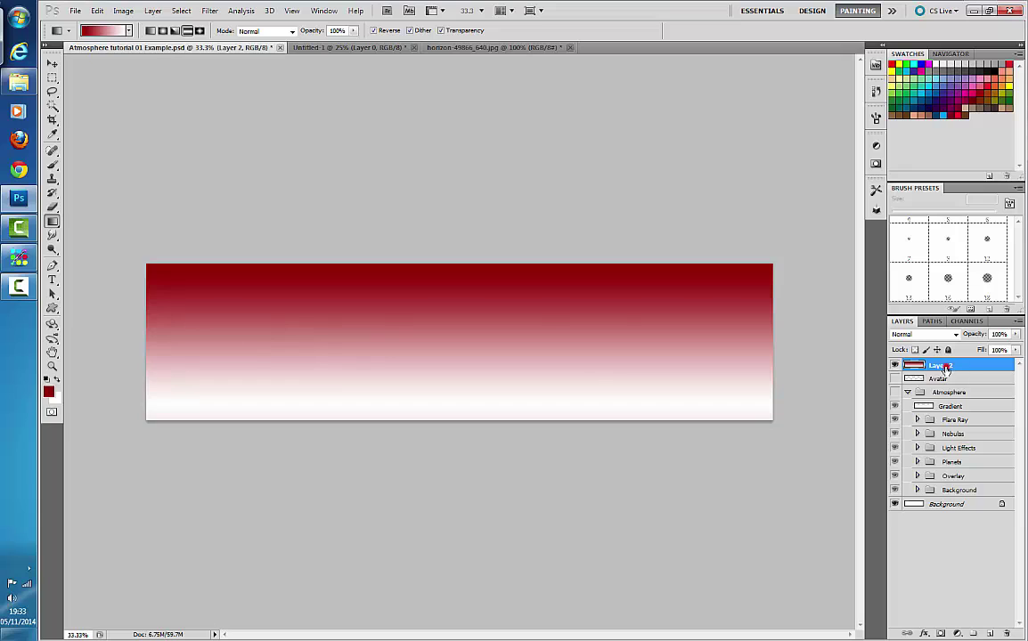
Step: Delete the gradient Layer 2, unhide the Atmosphere group, and expand its six layer groups
drag(943, 365, 1006, 634)
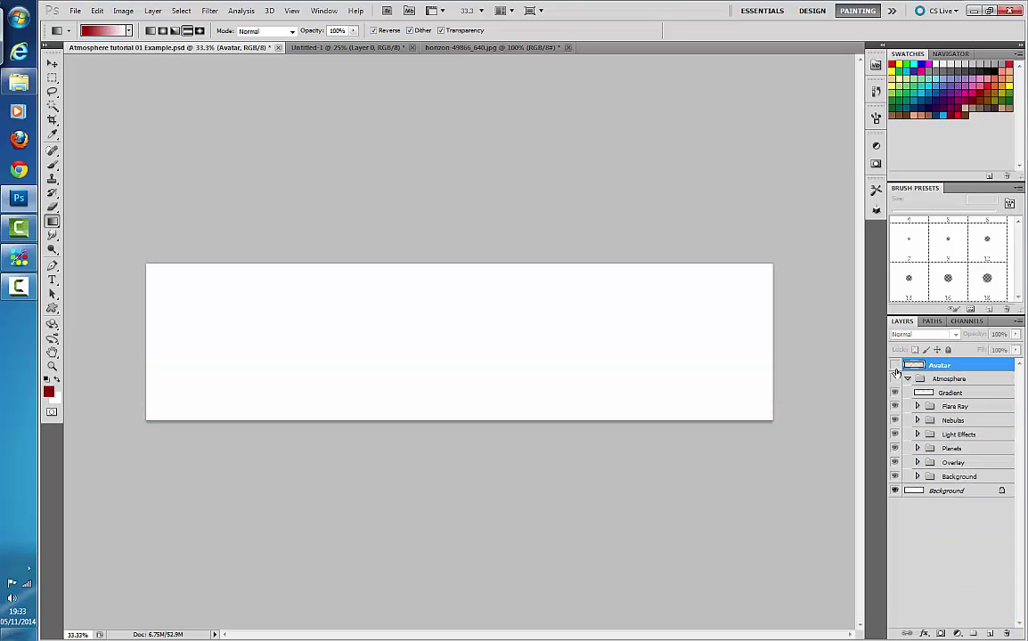
click(895, 379)
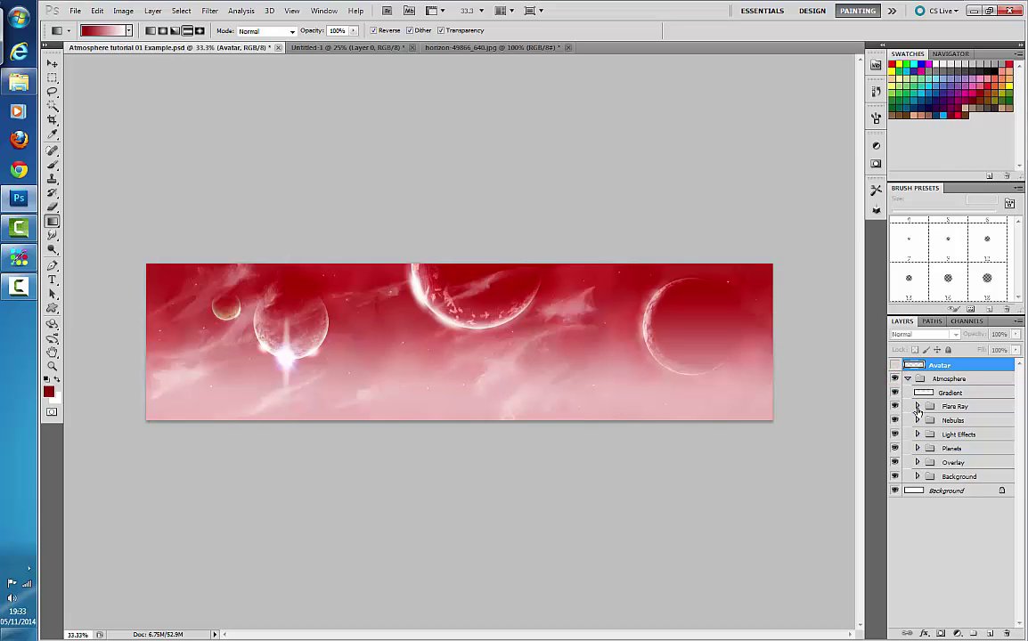
click(918, 477)
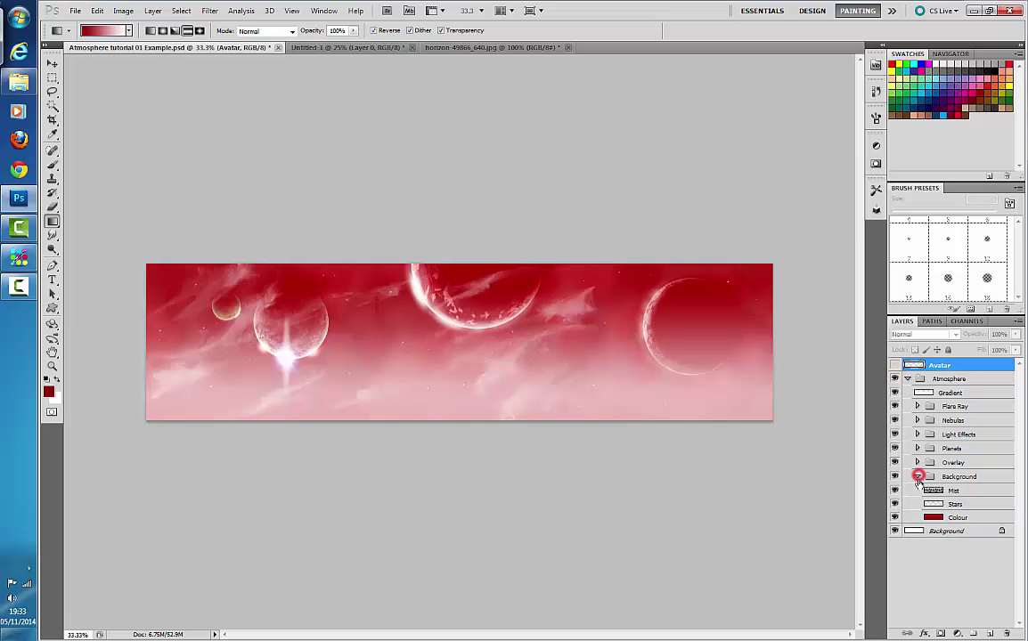
click(918, 463)
click(917, 448)
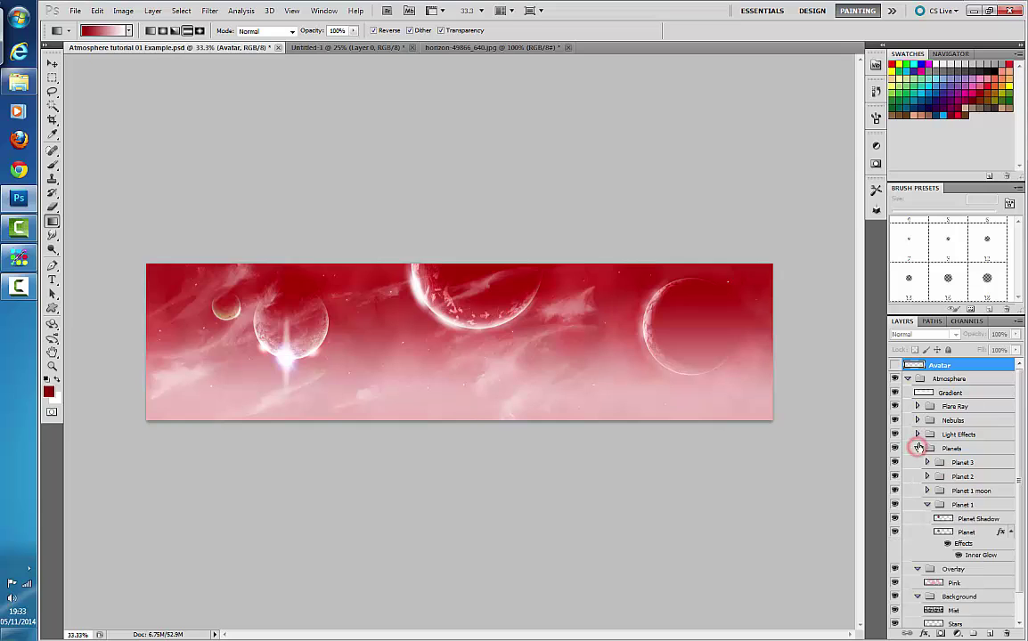
click(917, 434)
click(916, 420)
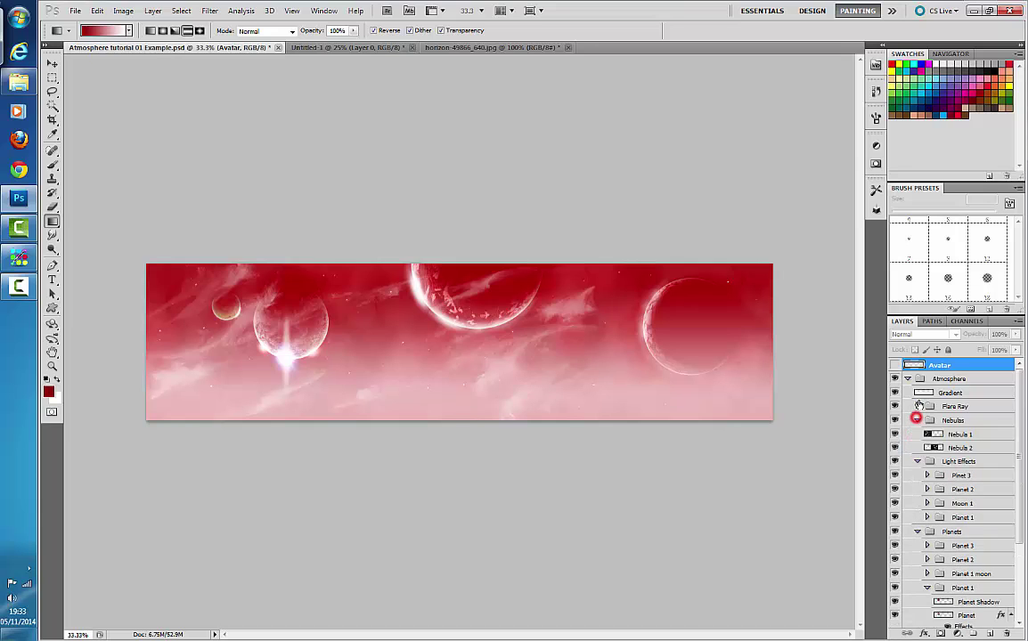
click(917, 406)
Step: Inspect the nested Pinet 3 and Planet 2 groups, then collapse all the groups again
click(927, 503)
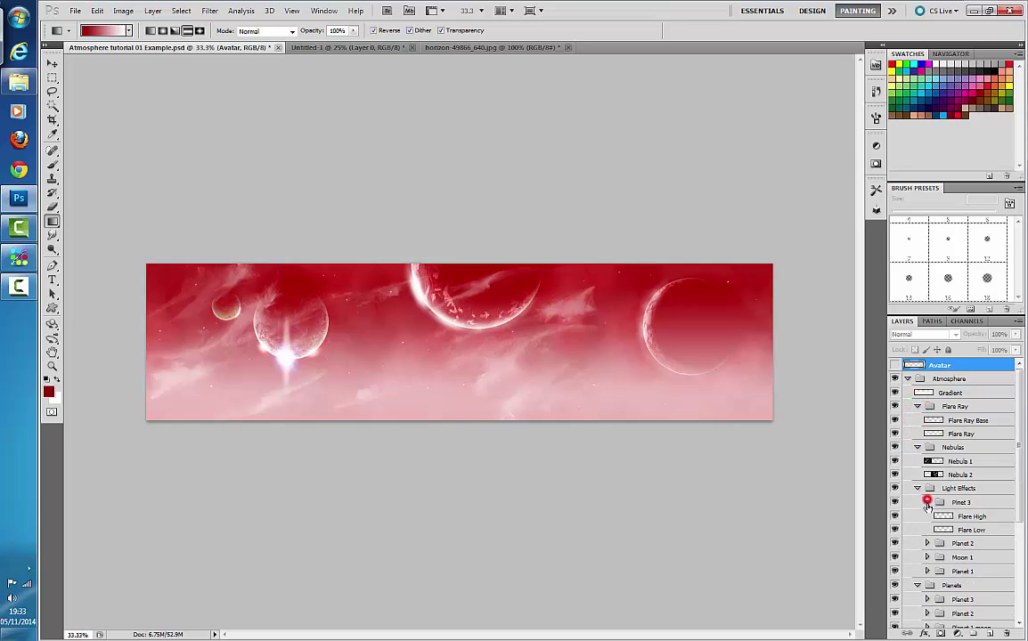
click(926, 542)
click(927, 542)
click(927, 502)
click(917, 488)
click(917, 447)
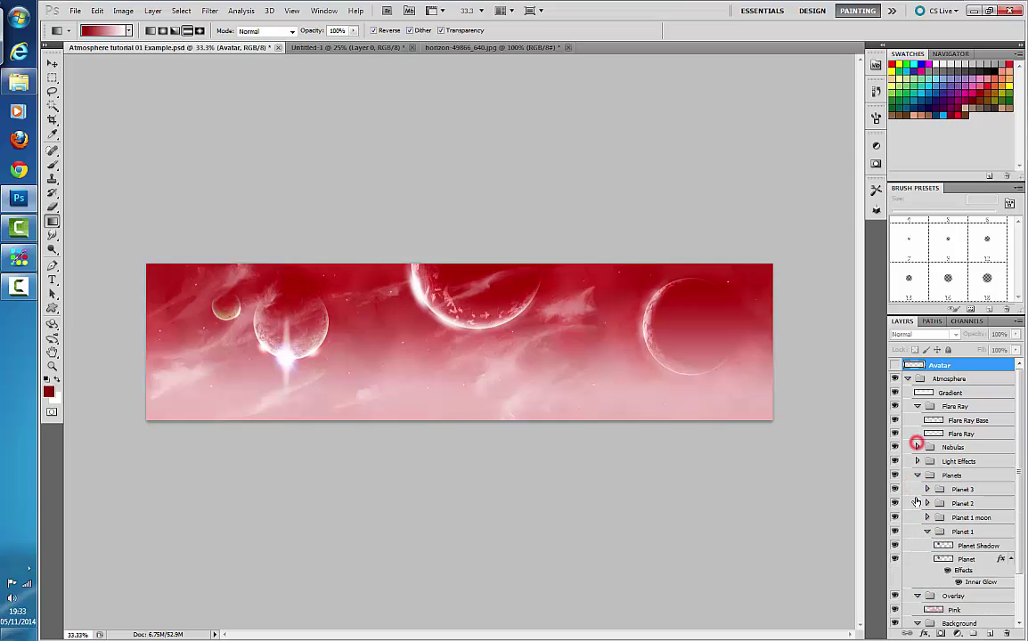
click(916, 475)
click(917, 489)
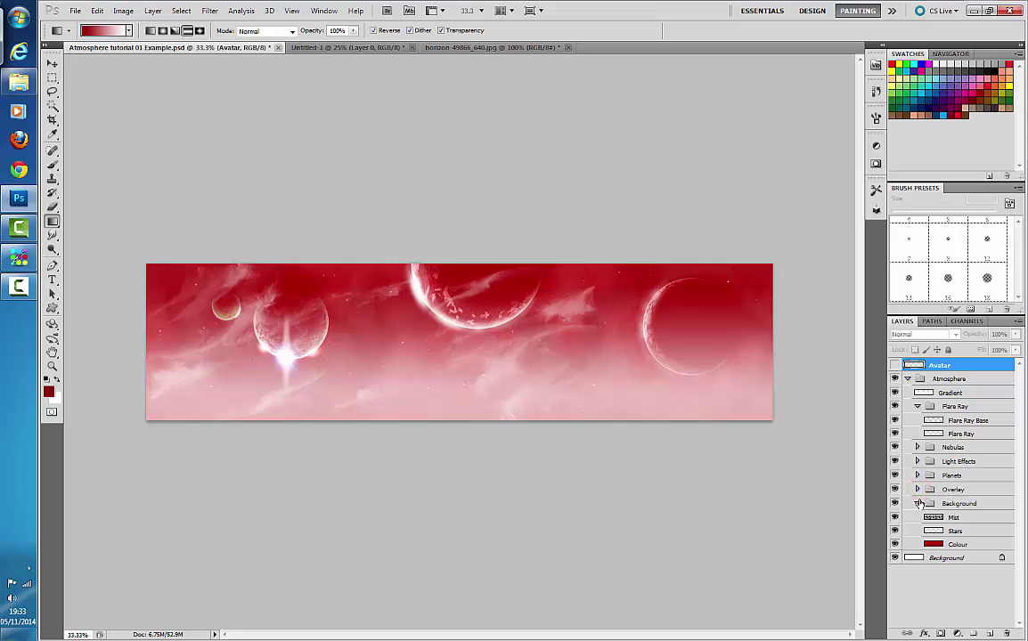
click(918, 505)
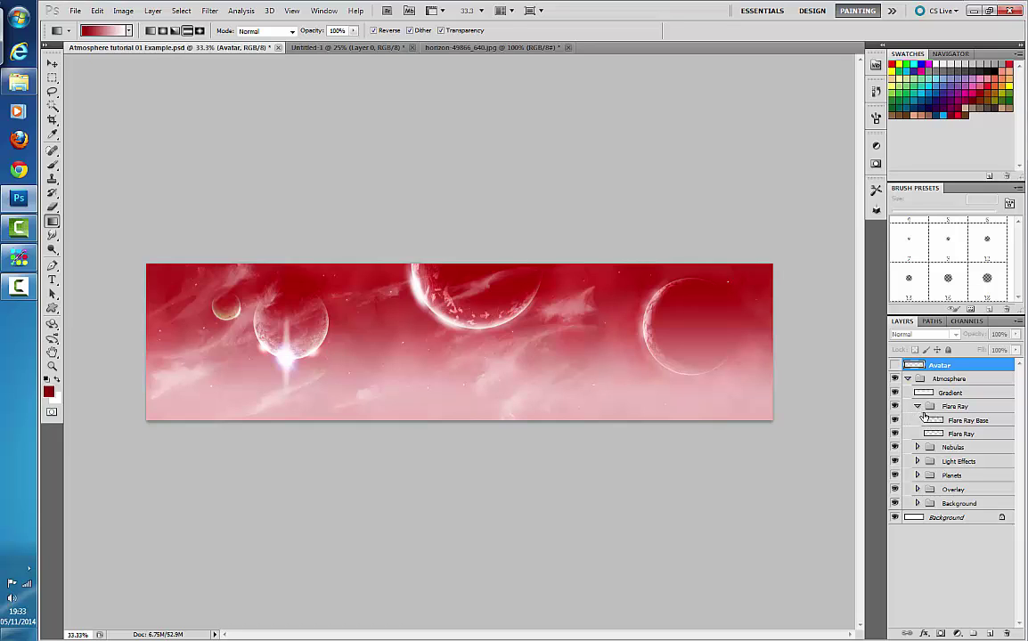
click(919, 408)
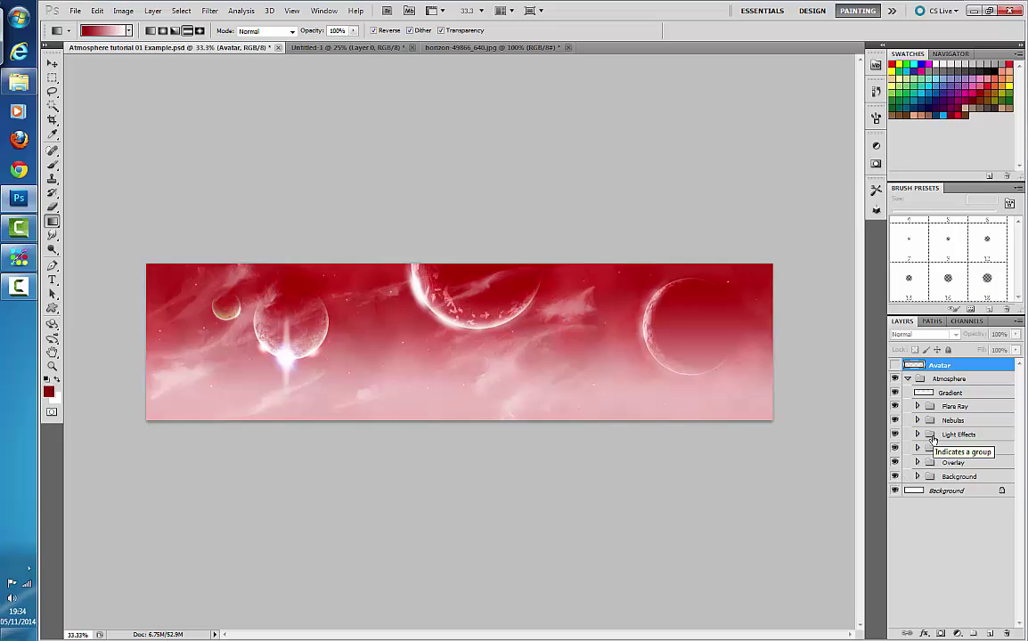
Step: Close horizon-49866_640.jpg without saving, cancel closing Untitled-1, and return to the Atmosphere banner
click(488, 51)
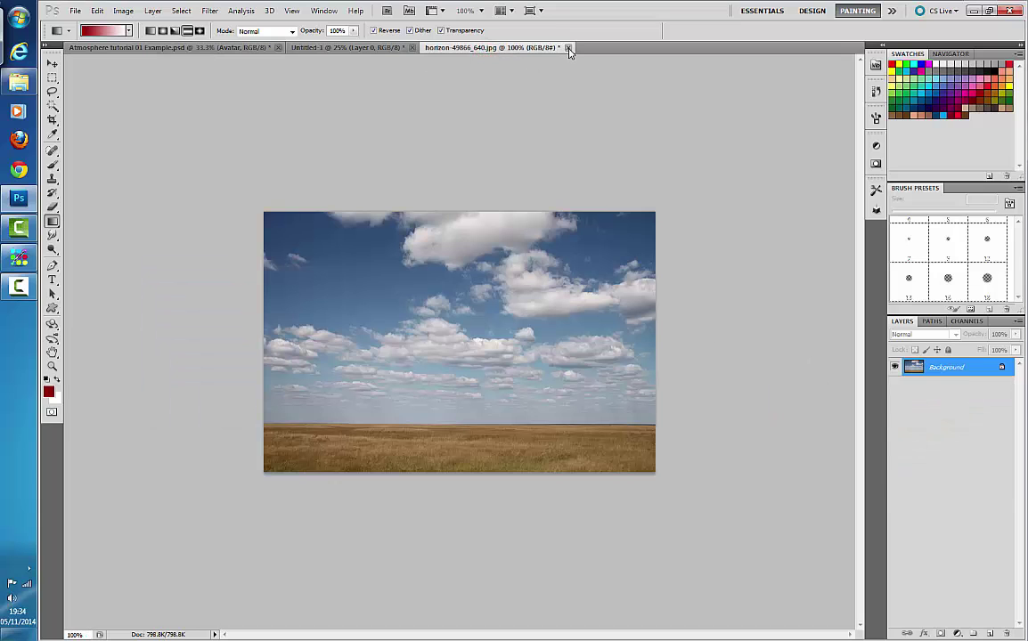
click(568, 47)
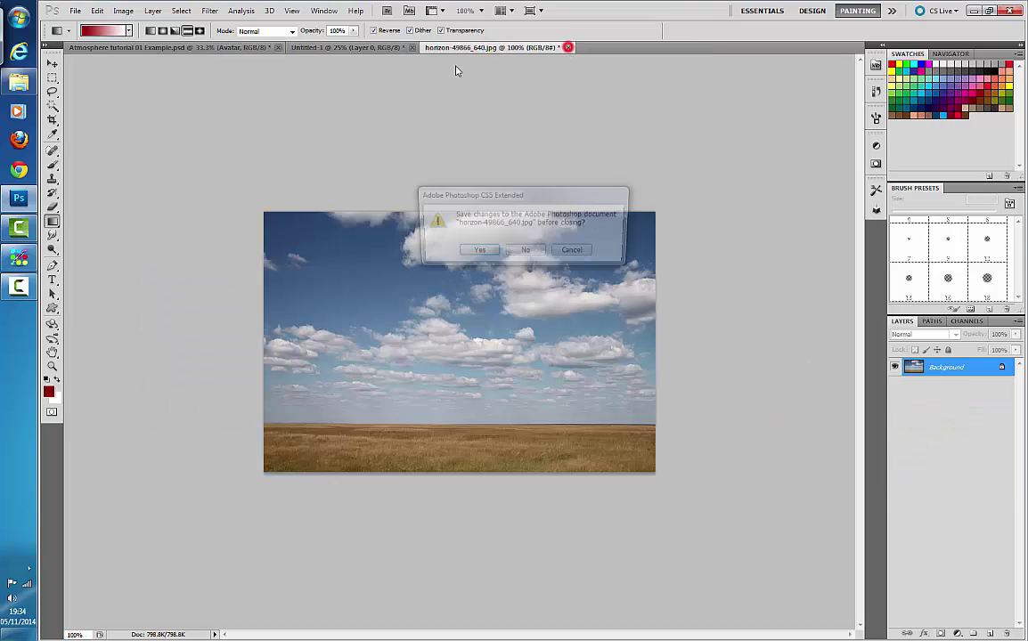
click(526, 251)
click(412, 47)
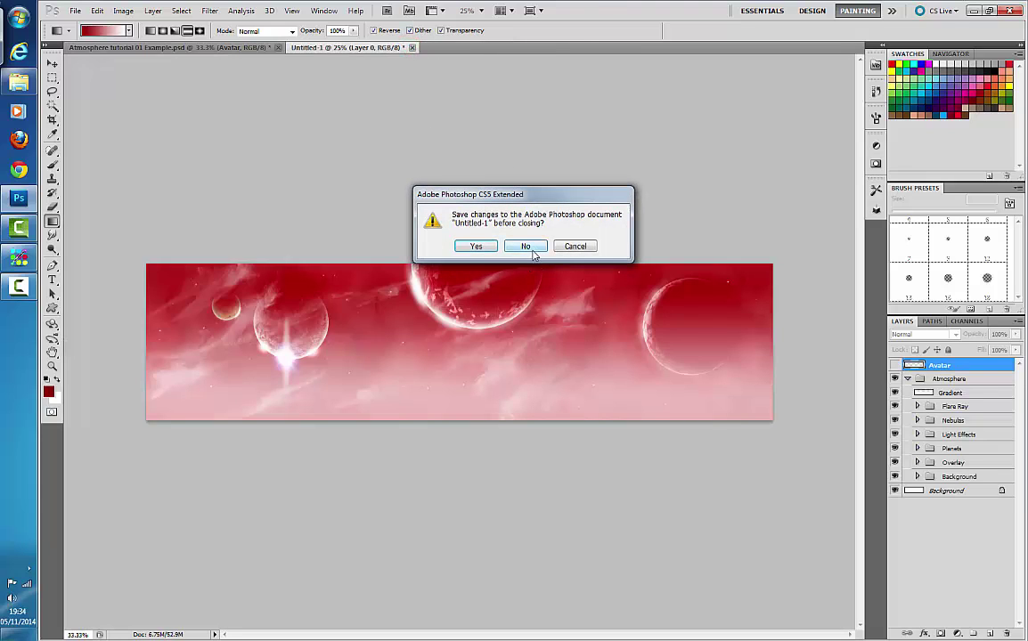
click(577, 247)
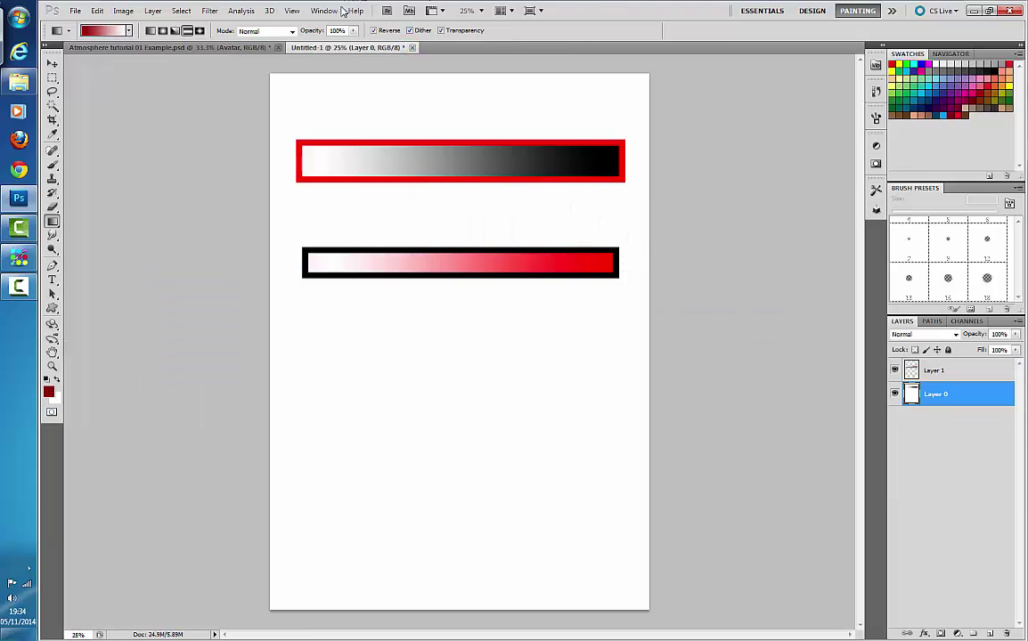
click(252, 47)
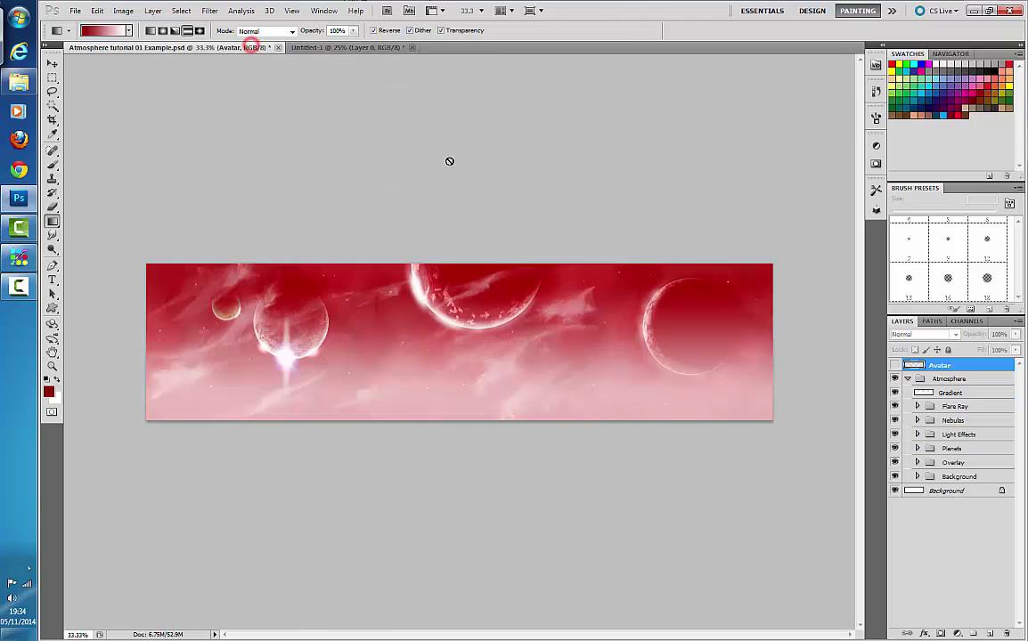
Step: Start a new document named Atmosphere Tutorial, keeping the Clipboard preset
click(76, 10)
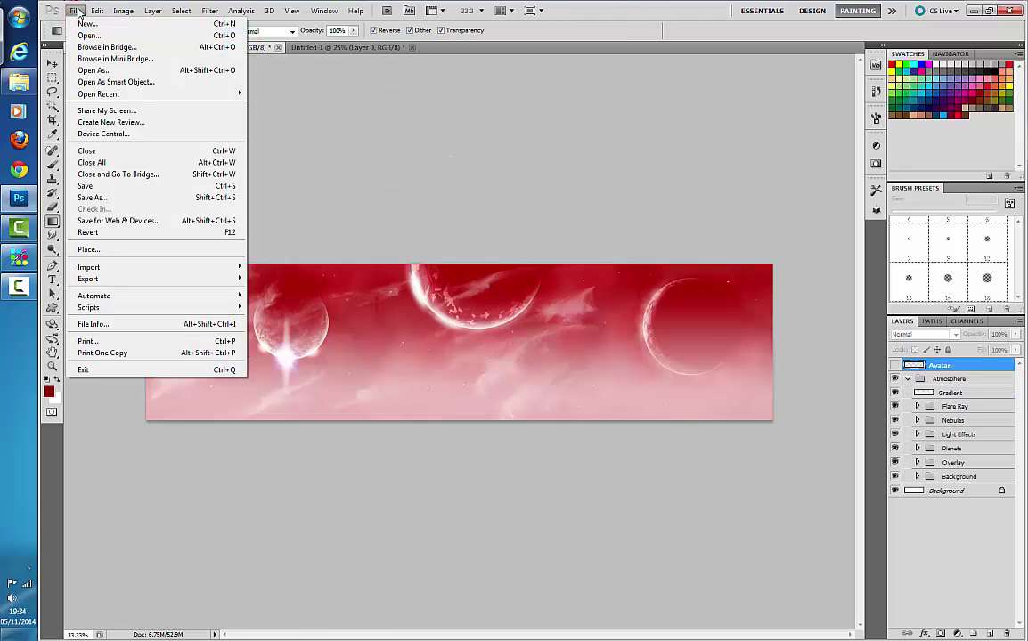
click(86, 23)
drag(367, 139, 442, 137)
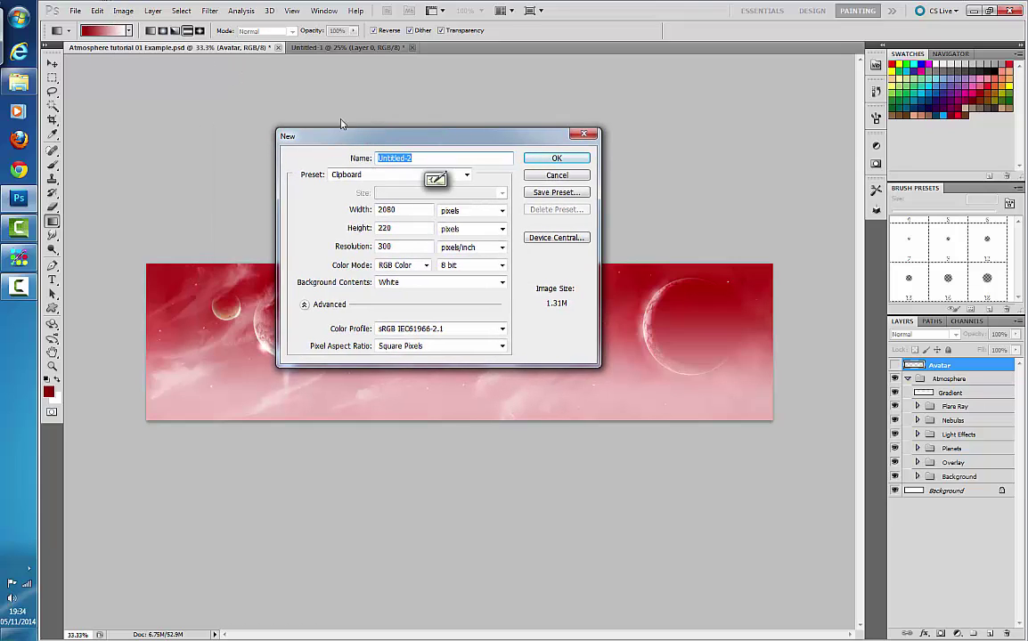
drag(473, 132, 428, 136)
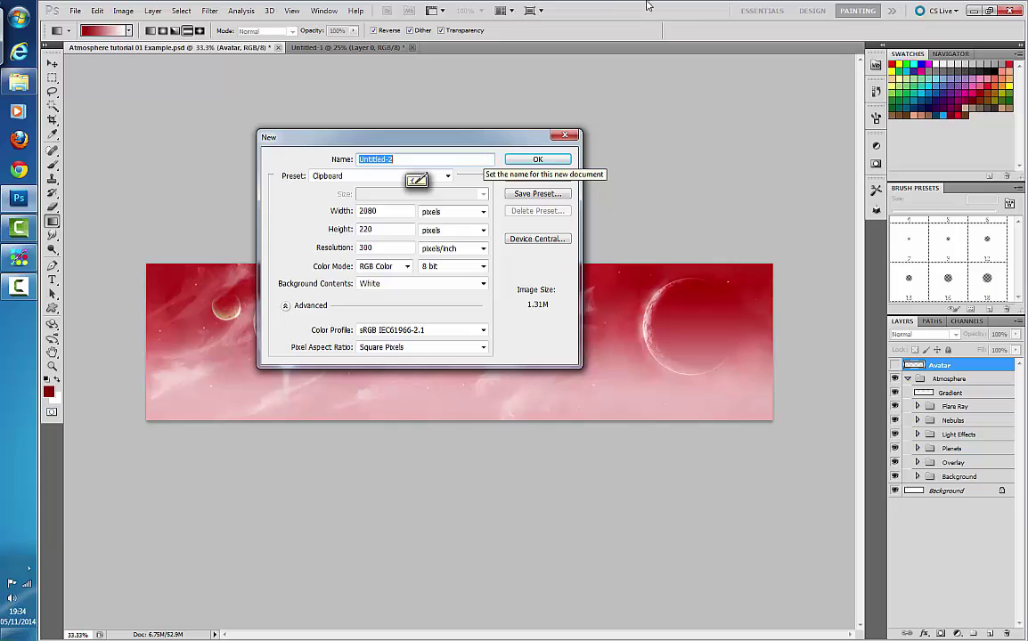
text(a)
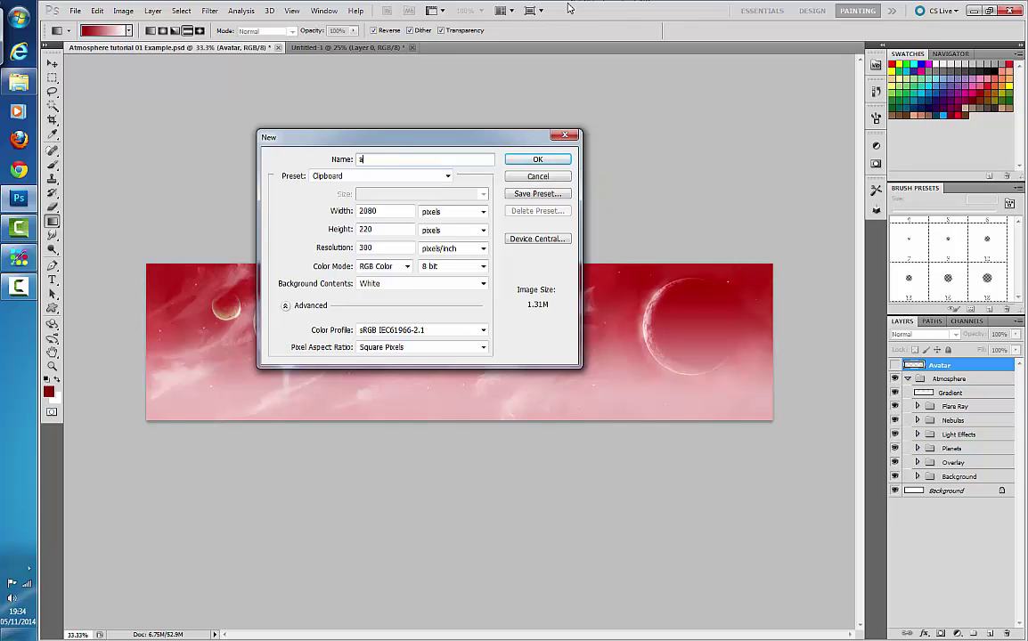
text(TMOSPHERE)
key(BackSpace)
key(BackSpace)
key(BackSpace)
key(BackSpace)
key(BackSpace)
key(BackSpace)
key(BackSpace)
key(BackSpace)
key(BackSpace)
text(Atmosphe)
click(448, 176)
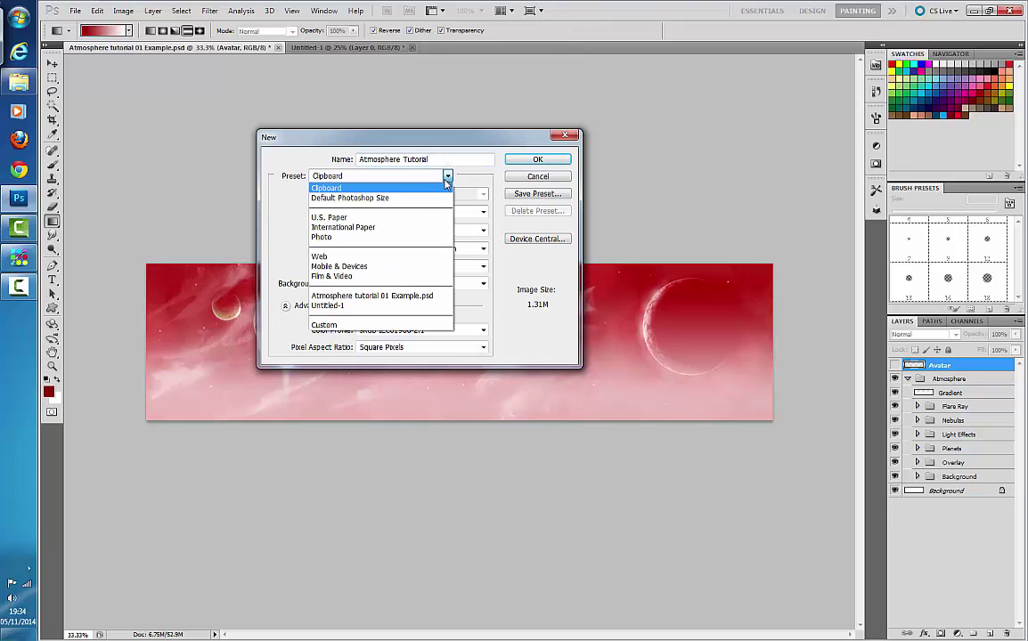
click(447, 177)
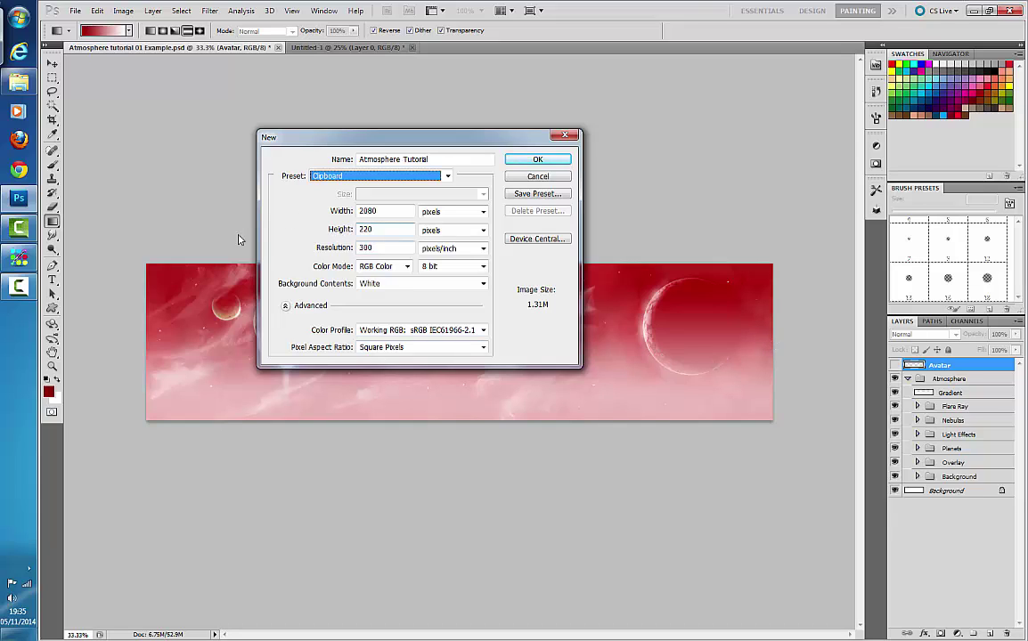
Step: Set the document size to 3072 × 768 pixels at 300 ppi and create it
click(392, 211)
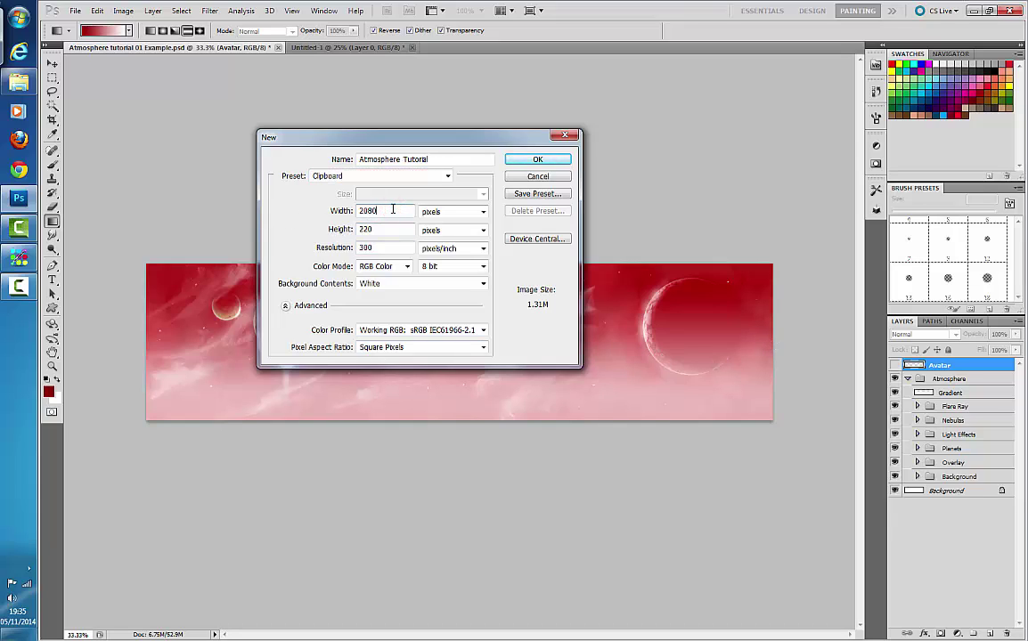
drag(375, 210, 330, 188)
text(3072)
click(483, 211)
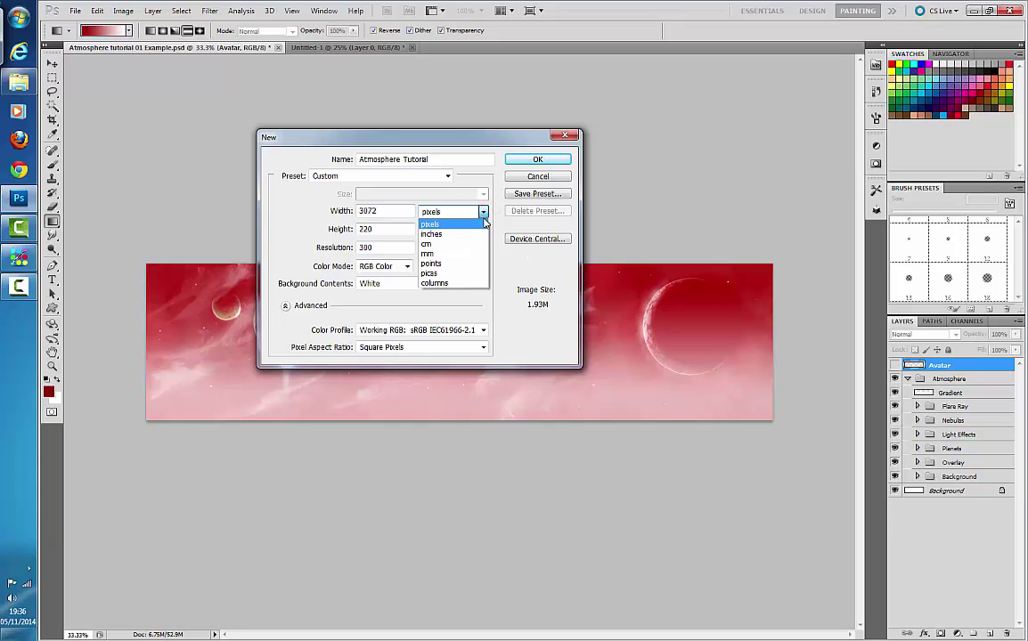
click(483, 213)
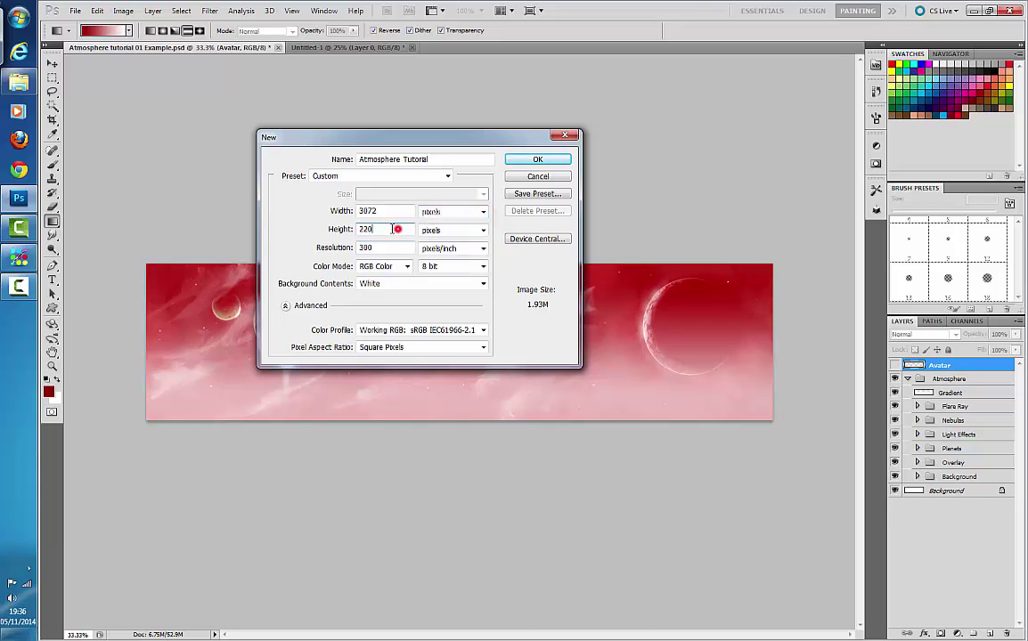
drag(394, 229, 358, 227)
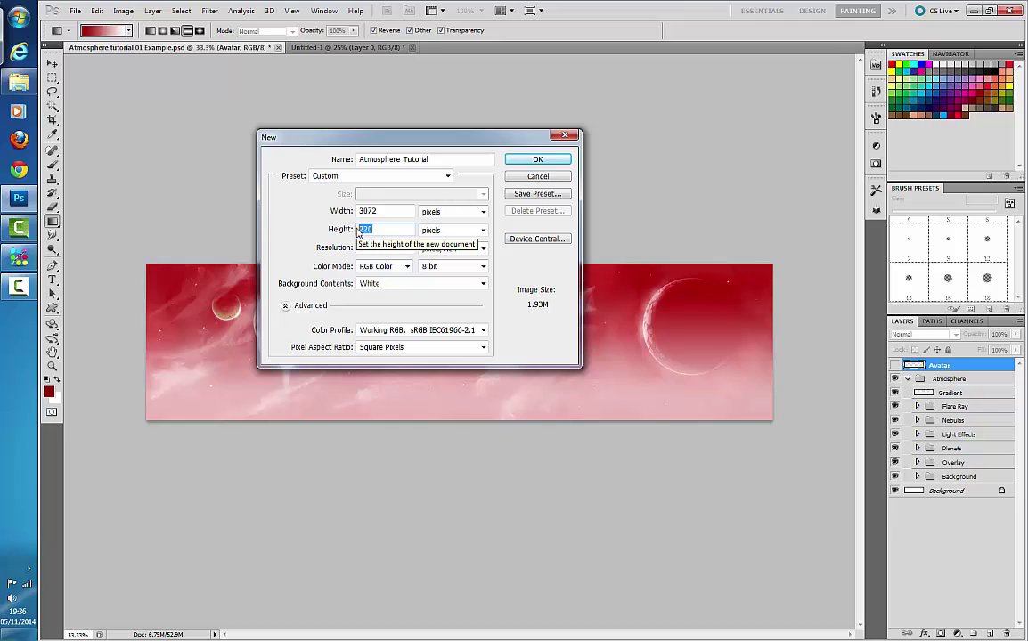
text(768)
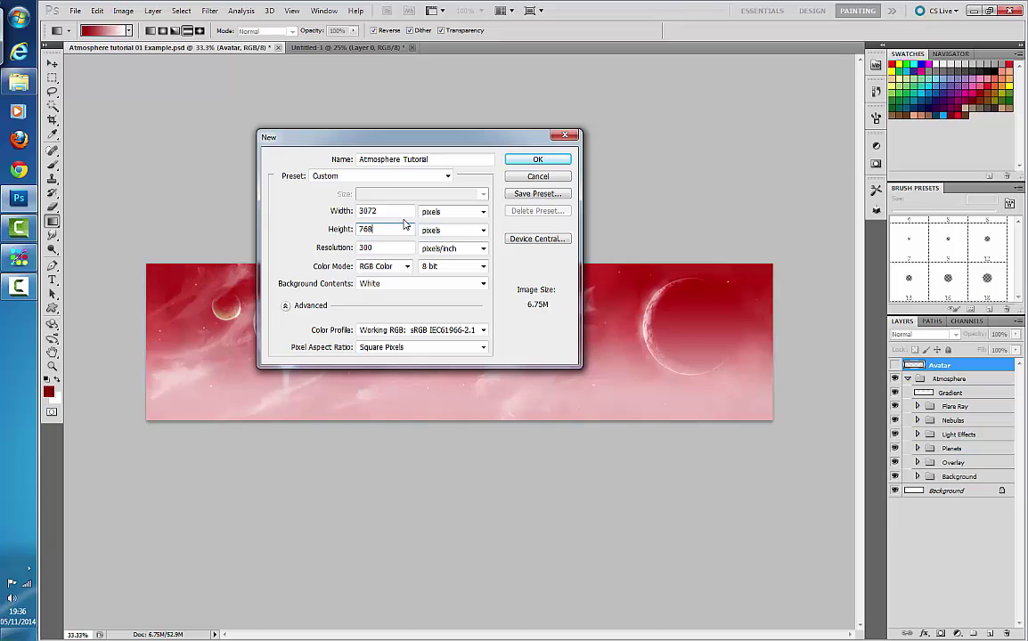
click(524, 160)
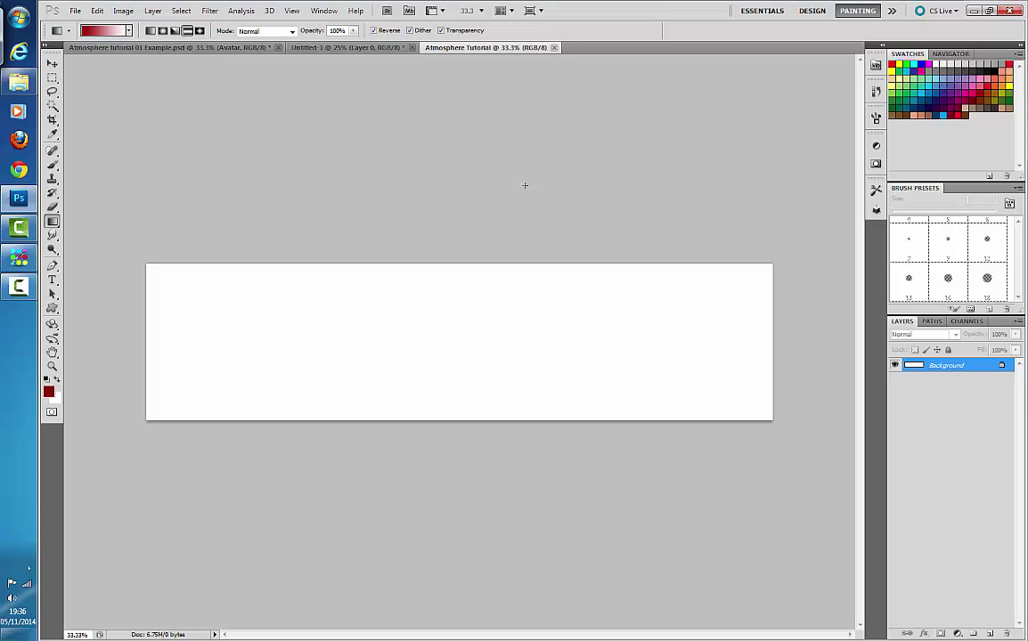
Step: Convert Background into Layer 0, add an empty Layer 1 above it, and lock Layer 0 completely
double_click(938, 366)
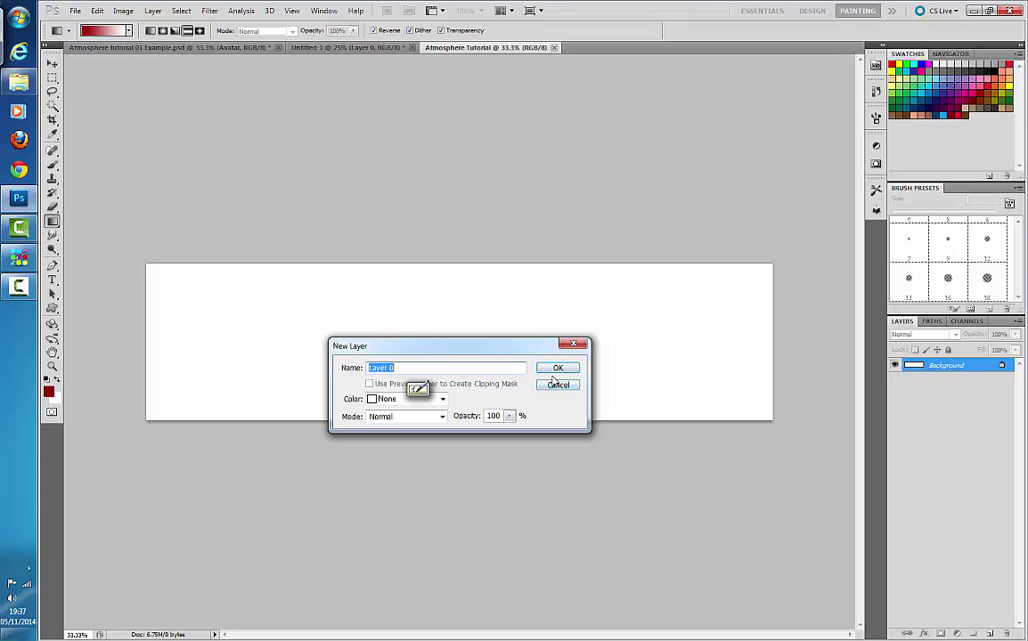
click(551, 368)
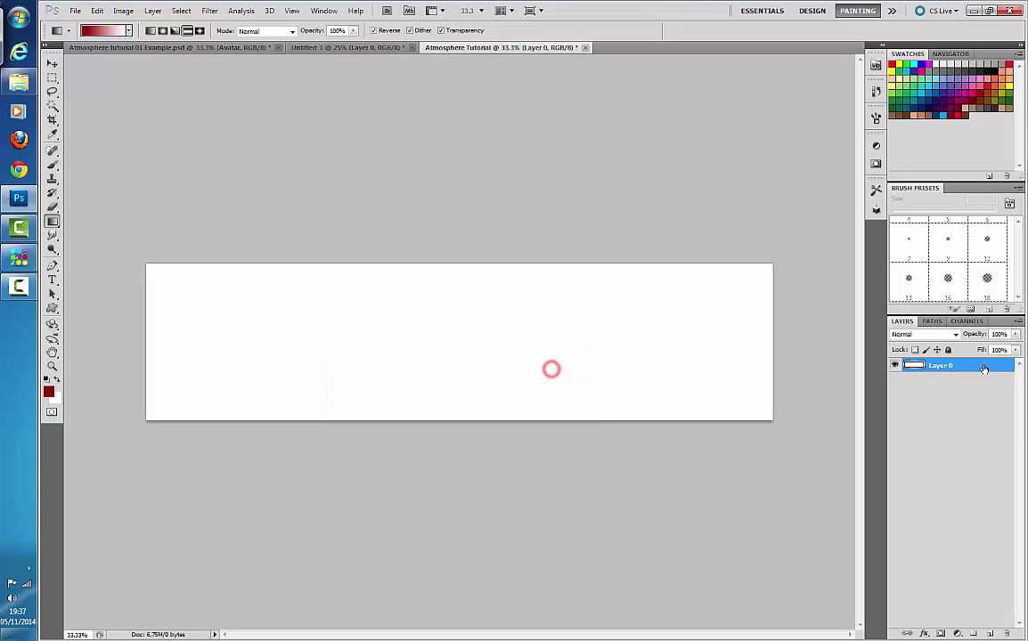
click(895, 366)
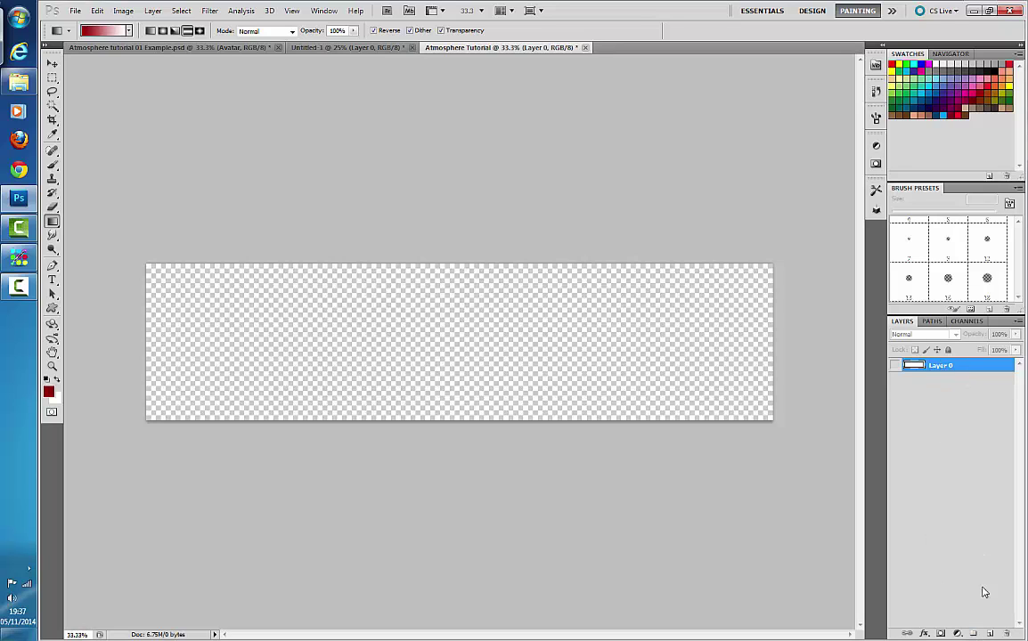
click(989, 633)
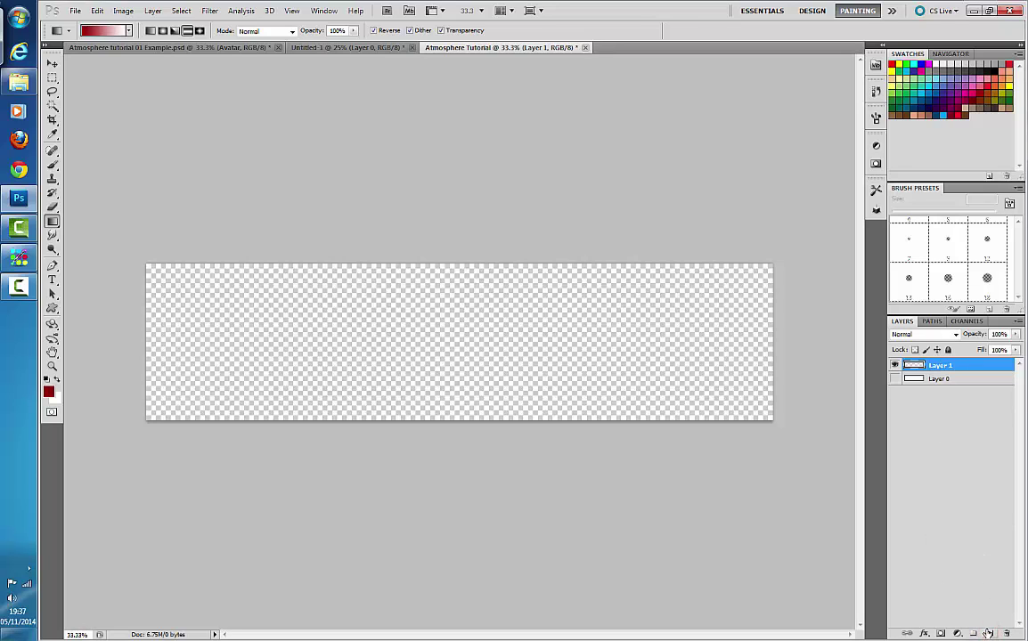
click(895, 379)
click(945, 379)
click(947, 349)
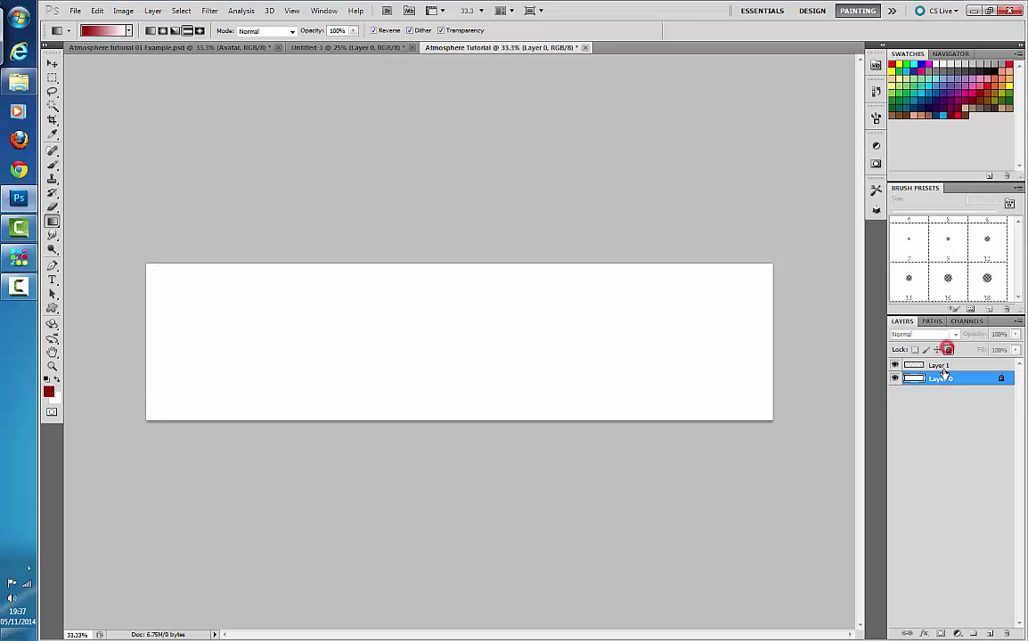
click(941, 366)
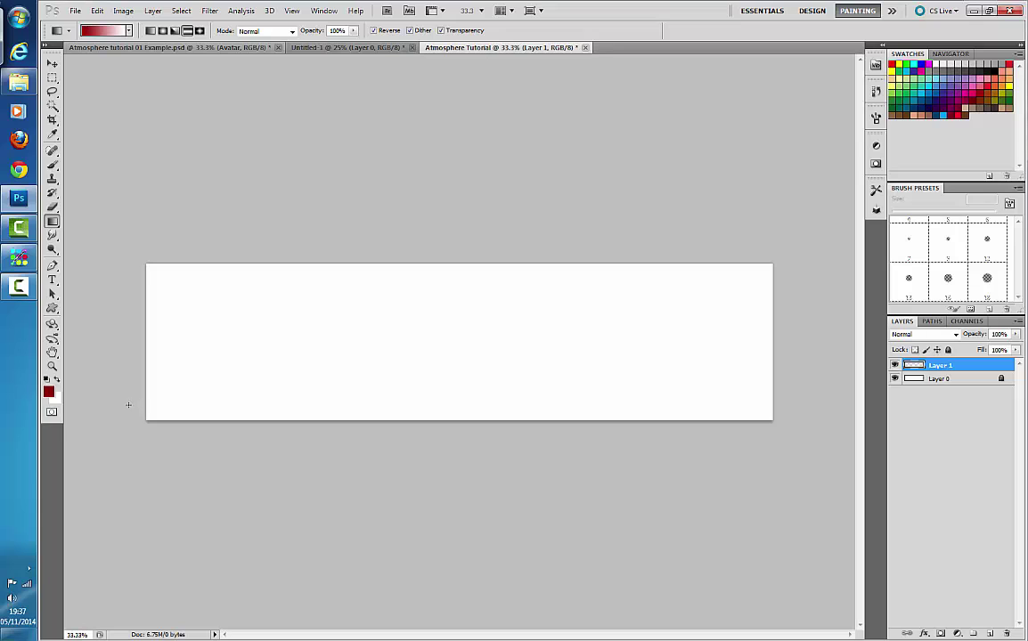
Step: Set the foreground colour to bright red #ce0000
click(49, 392)
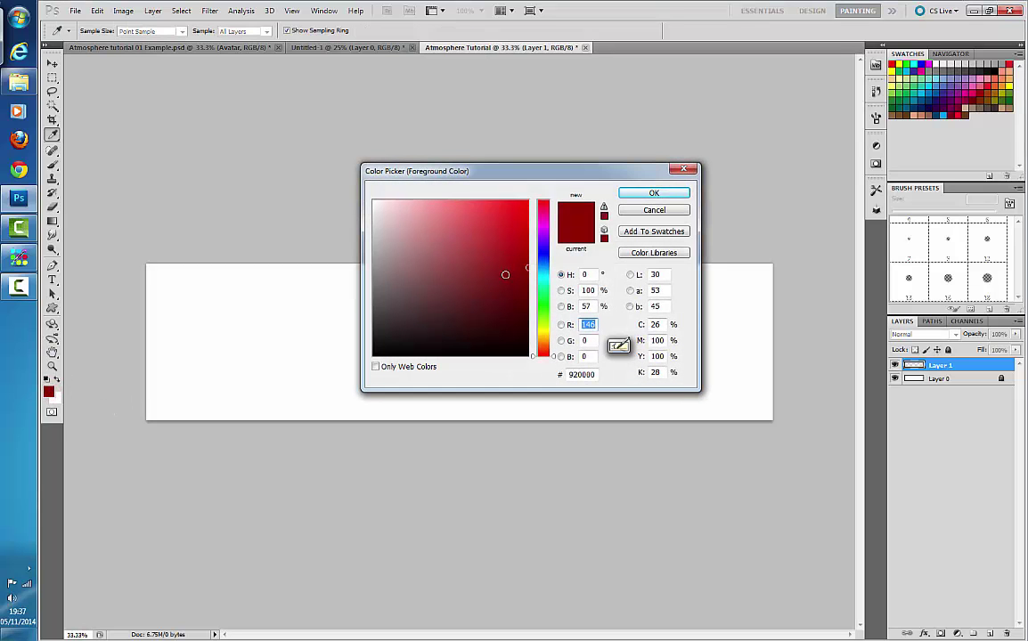
click(504, 260)
drag(504, 260, 532, 229)
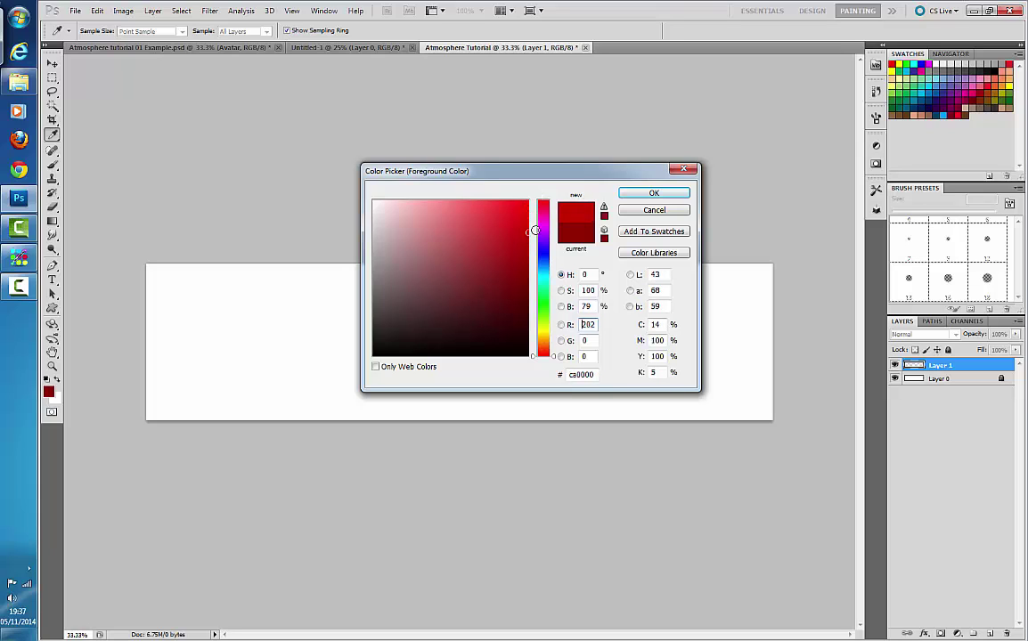
click(656, 194)
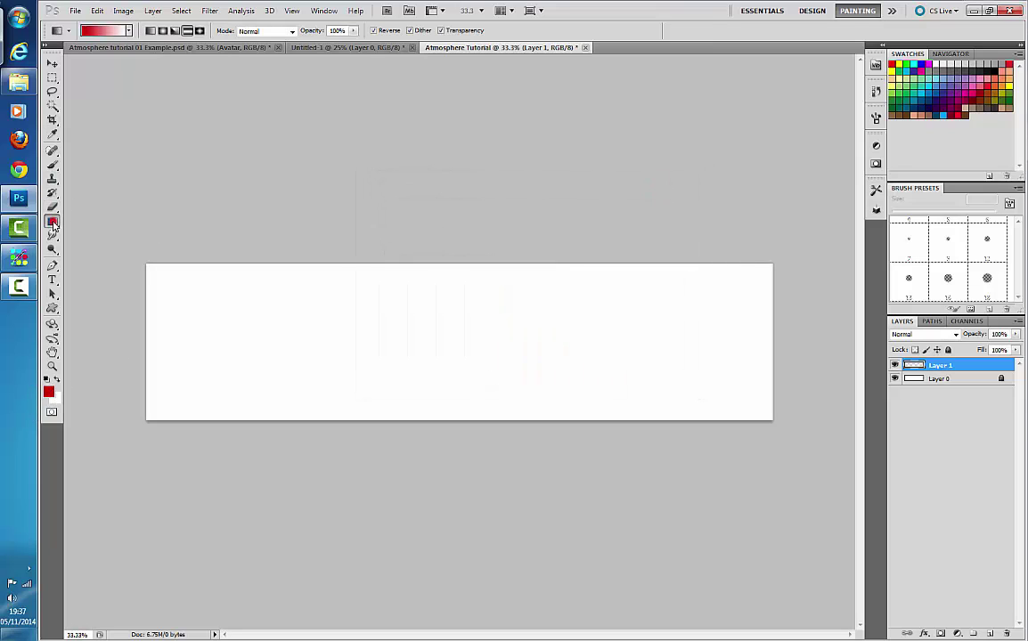
Step: Fill Layer 1 with the red using the Paint Bucket Tool, then switch to the Move tool
drag(51, 222, 77, 233)
click(421, 338)
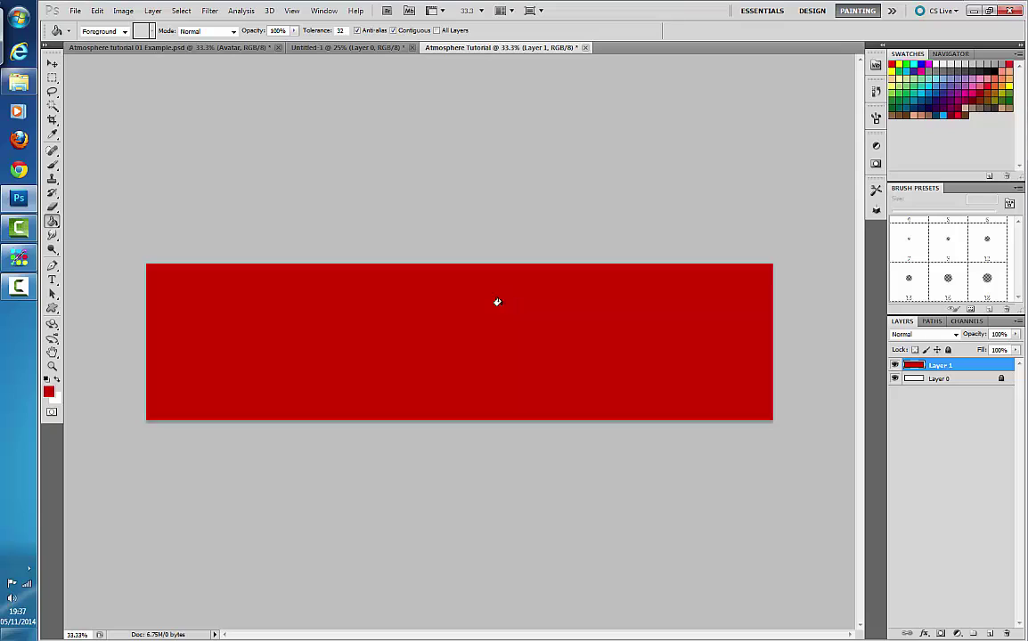
click(52, 63)
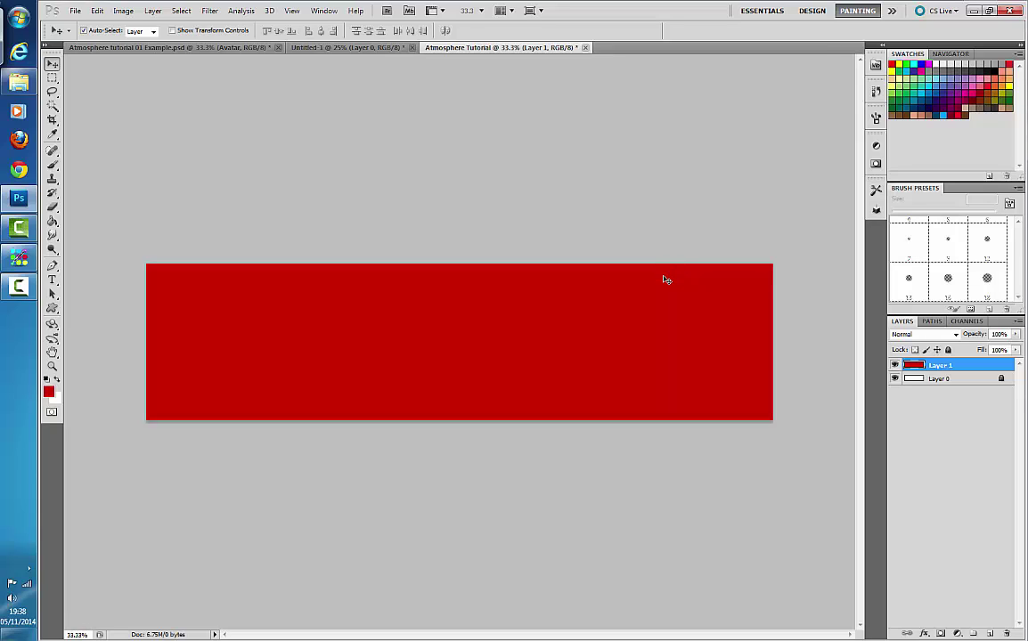
Step: Rename Layer 1 to 'BAckground'
double_click(942, 364)
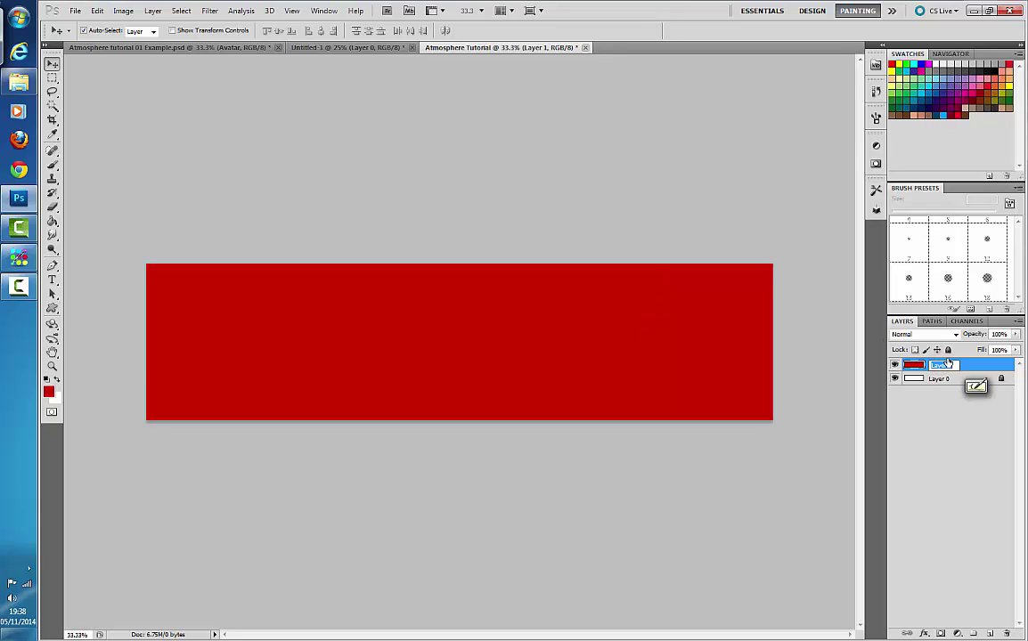
text(B)
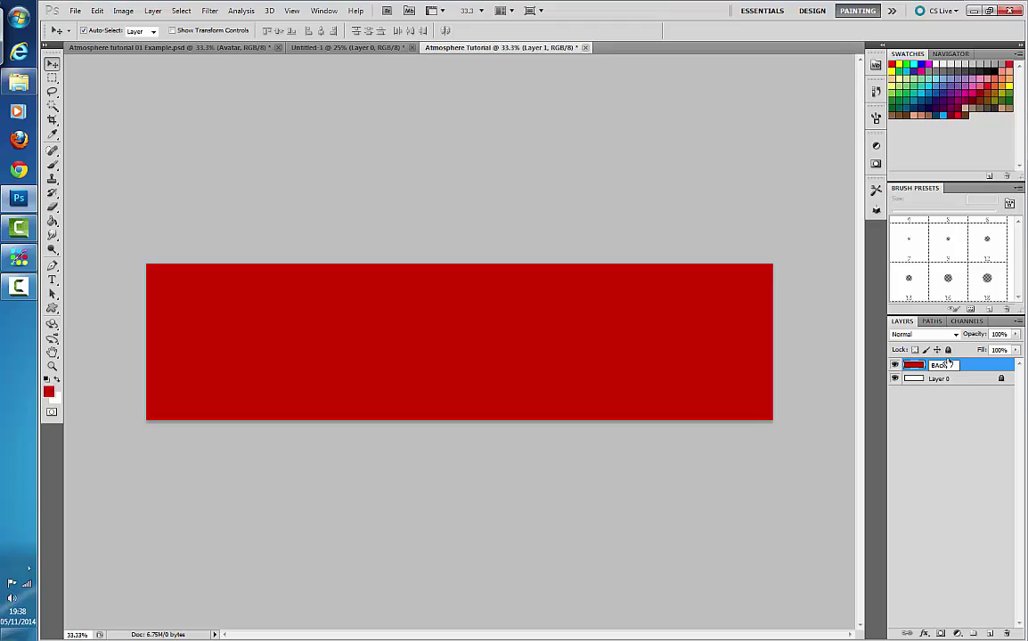
text(Ackground)
key(Return)
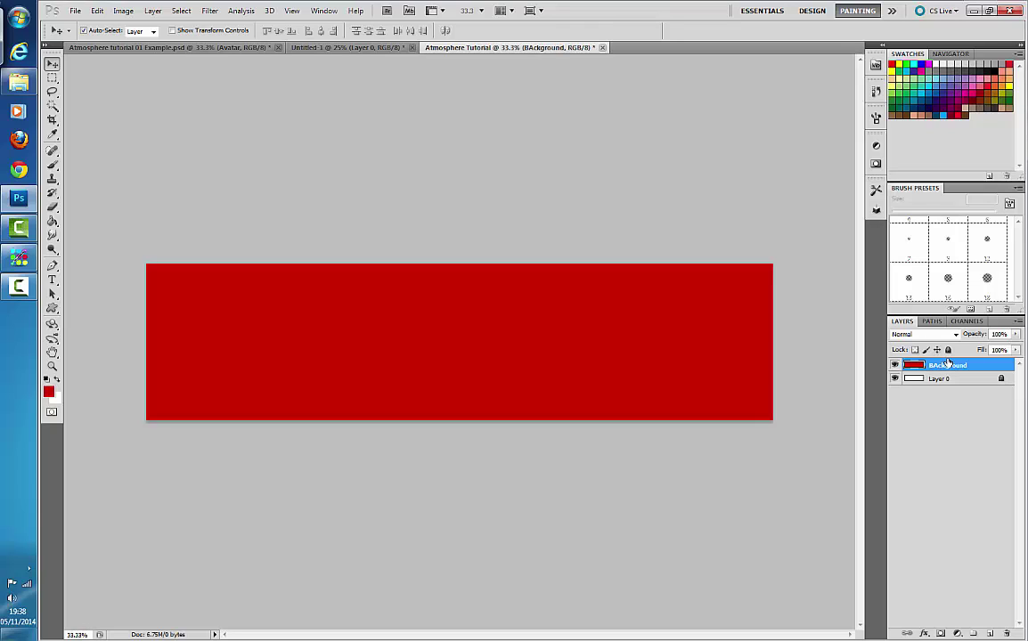
Step: Add a new empty layer above it and name it 'Stars'
click(990, 634)
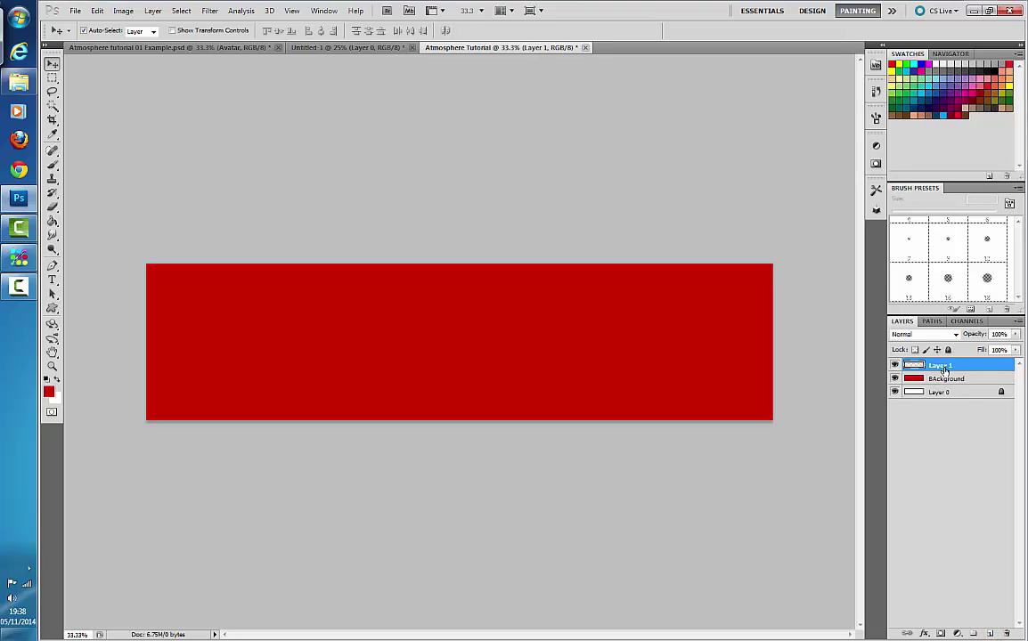
double_click(945, 365)
text(Stars)
key(Return)
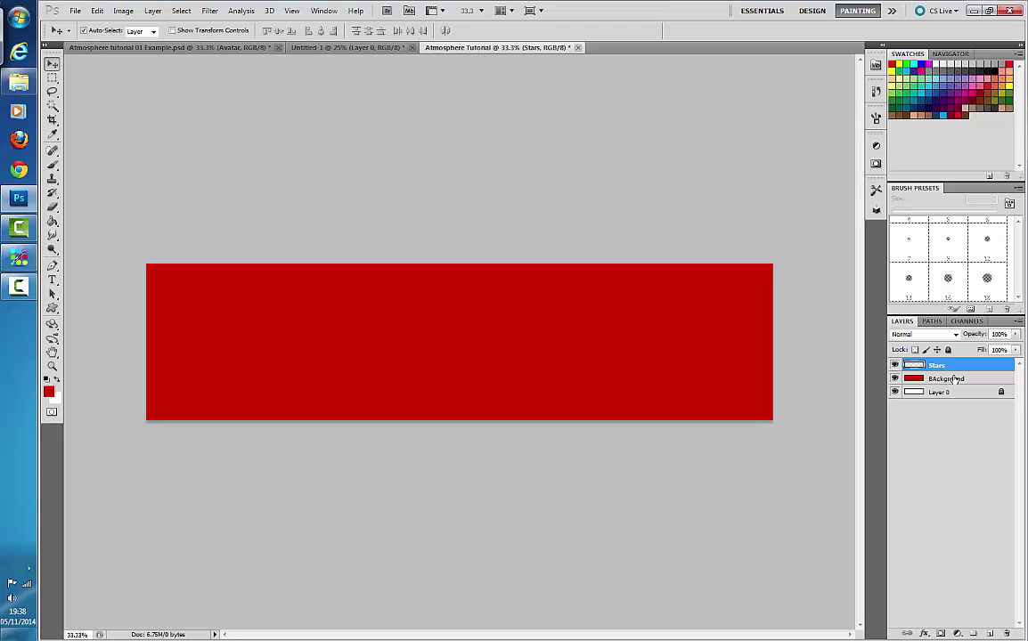
Step: Set up the Brush at 4 px with 100% hardness
click(53, 165)
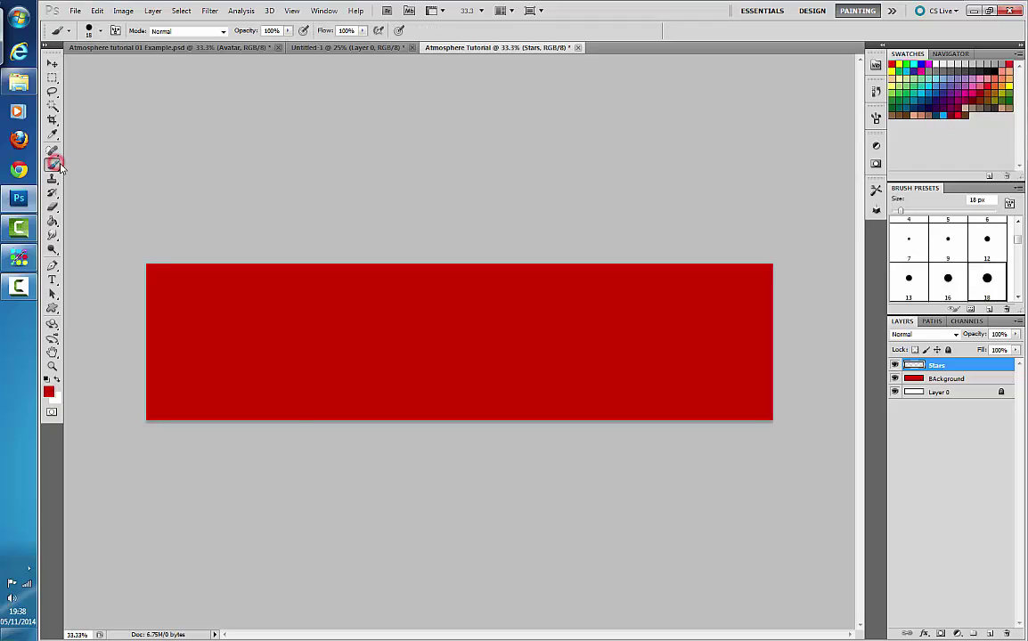
click(101, 33)
click(101, 33)
click(101, 33)
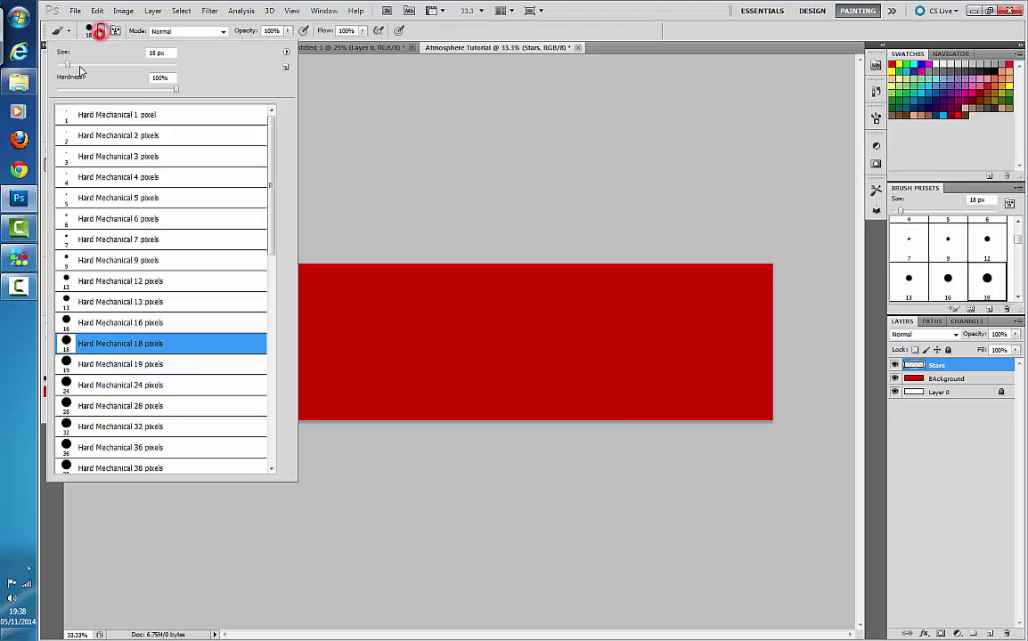
drag(66, 65, 60, 68)
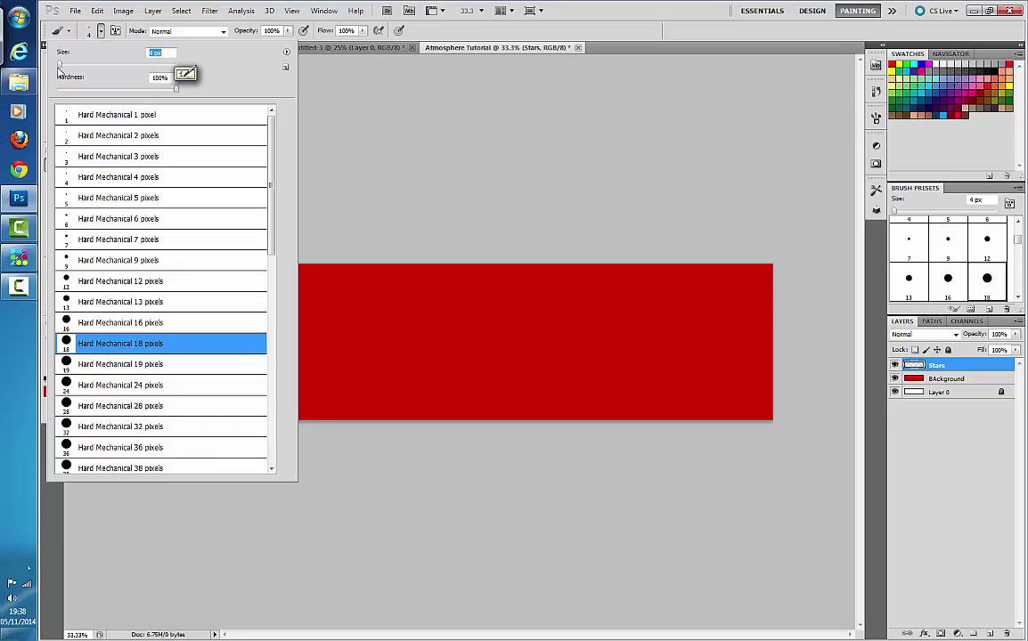
click(100, 32)
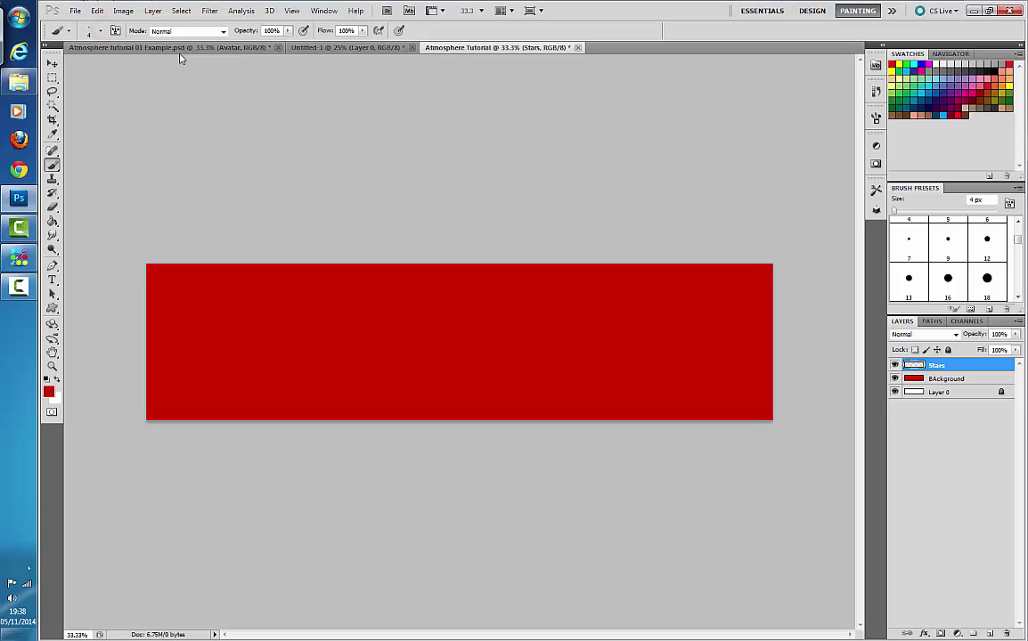
click(96, 32)
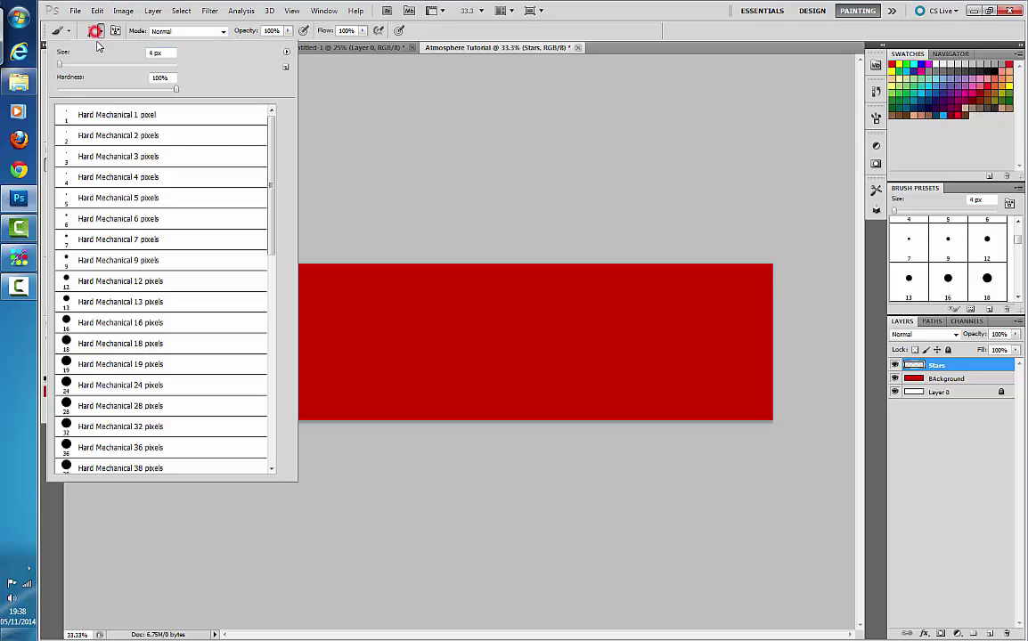
click(177, 92)
key(Return)
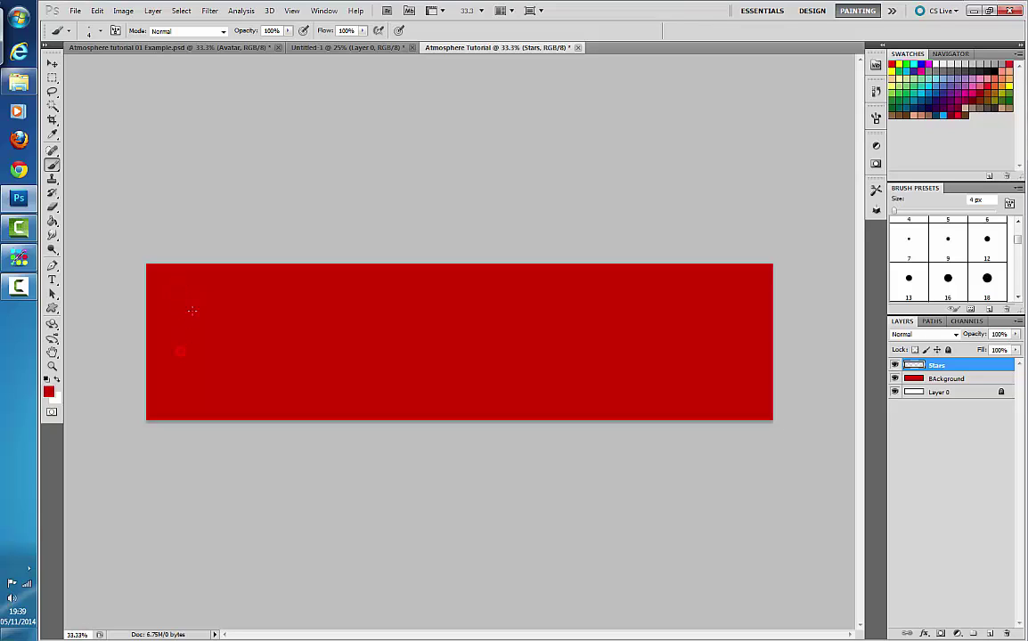
Step: Paint test dabs, make white the paint colour, zoom to 41.5%, and erase a stray dot
mouse_move(295, 345)
mouse_down()
mouse_move(304, 312)
mouse_move(333, 344)
mouse_up()
key(x)
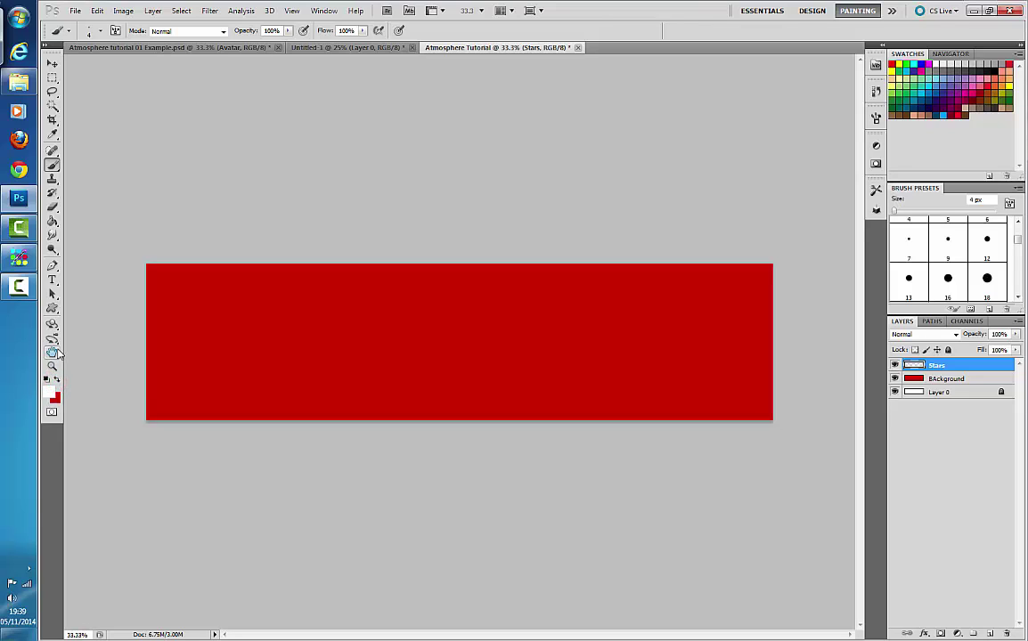
key(ctrl+plus)
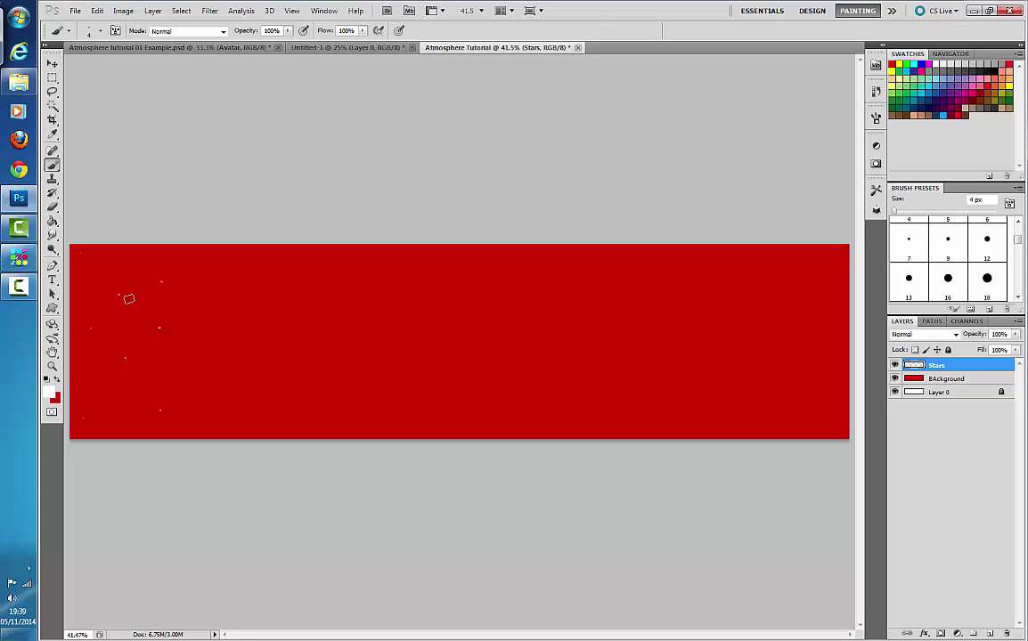
click(52, 206)
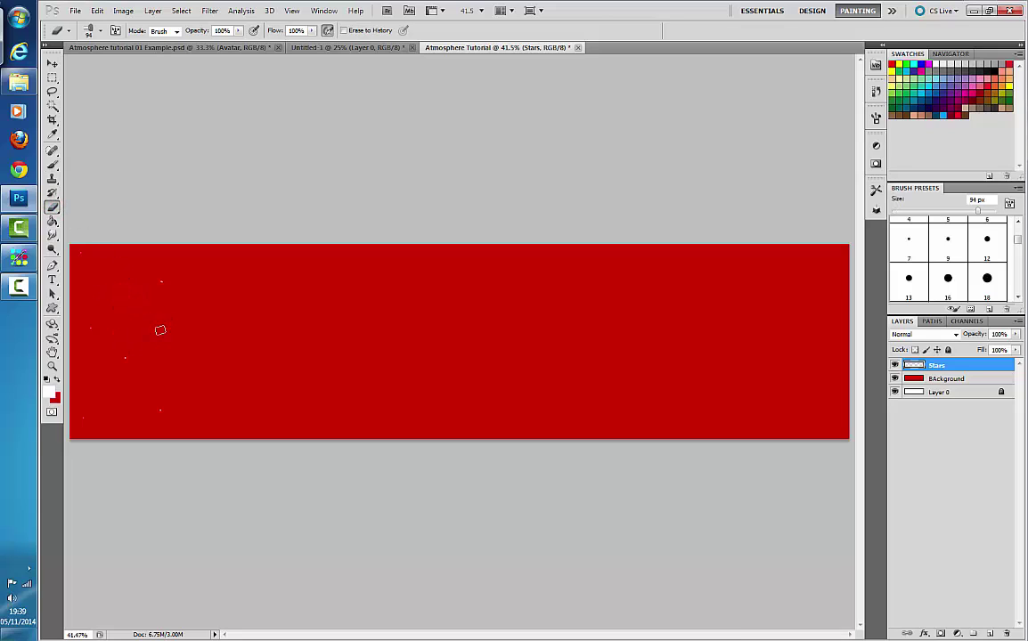
click(162, 281)
Step: Paint white star dots across the banner, including near the bottom edge and right side
click(52, 174)
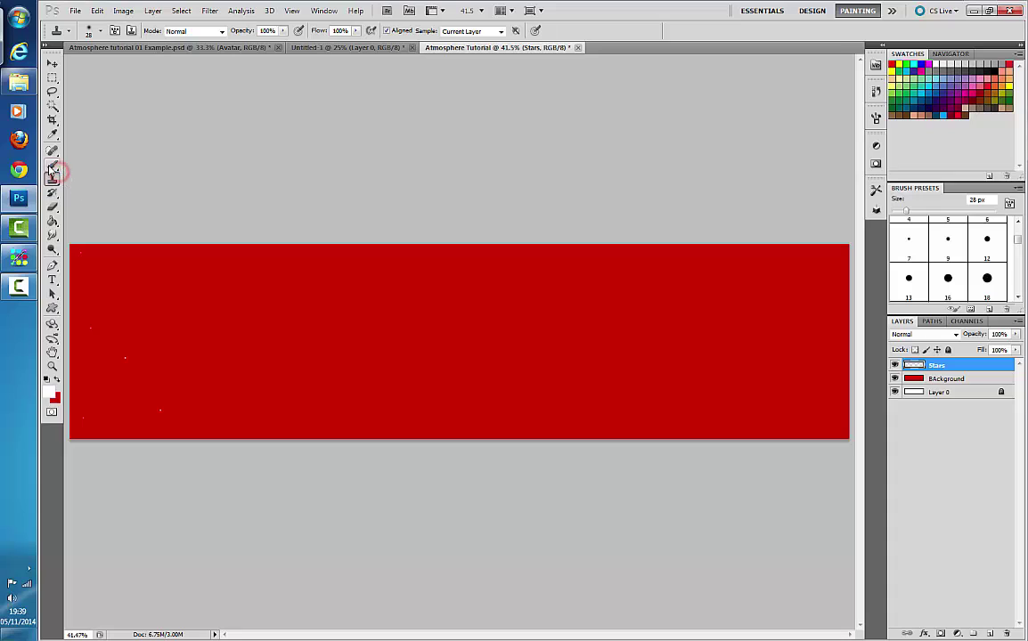
click(52, 164)
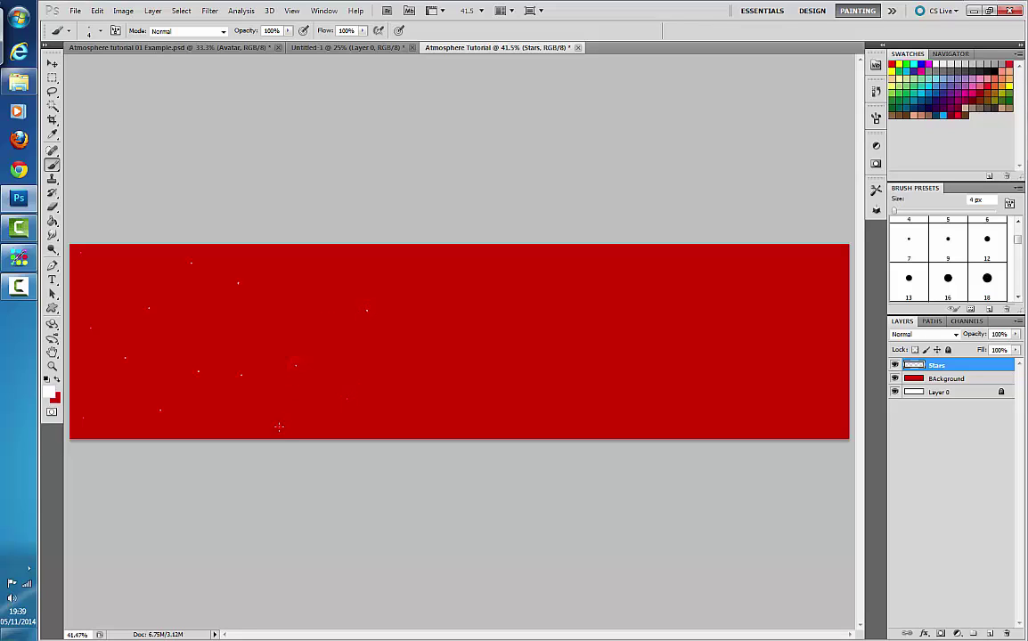
click(292, 290)
click(388, 375)
click(811, 310)
Step: Enlarge the brush to 6 px and paint a larger white star dot on the banner
right_click(54, 166)
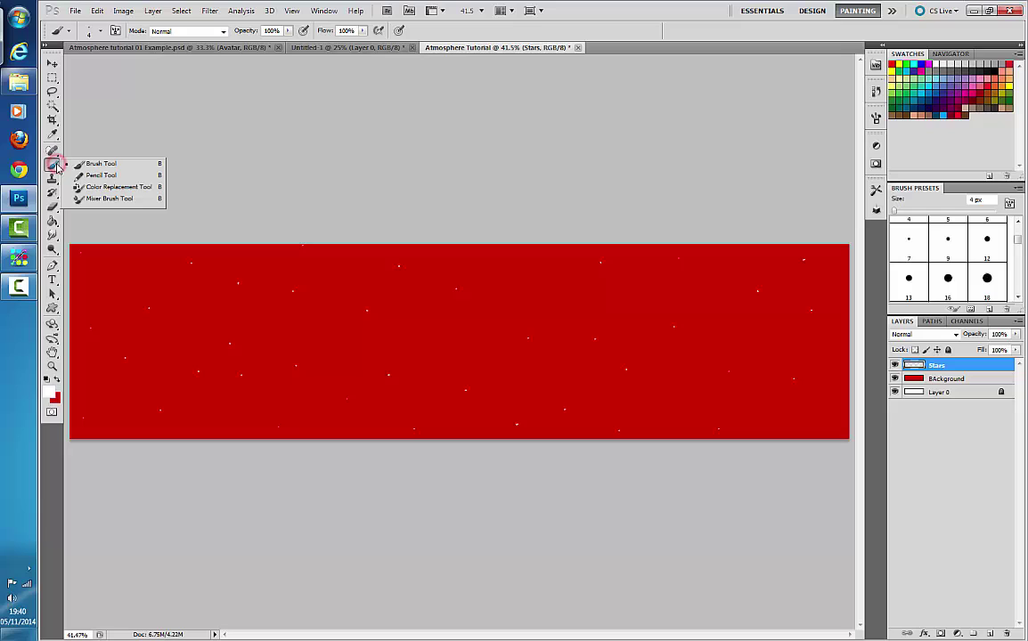
click(89, 30)
drag(58, 66, 62, 64)
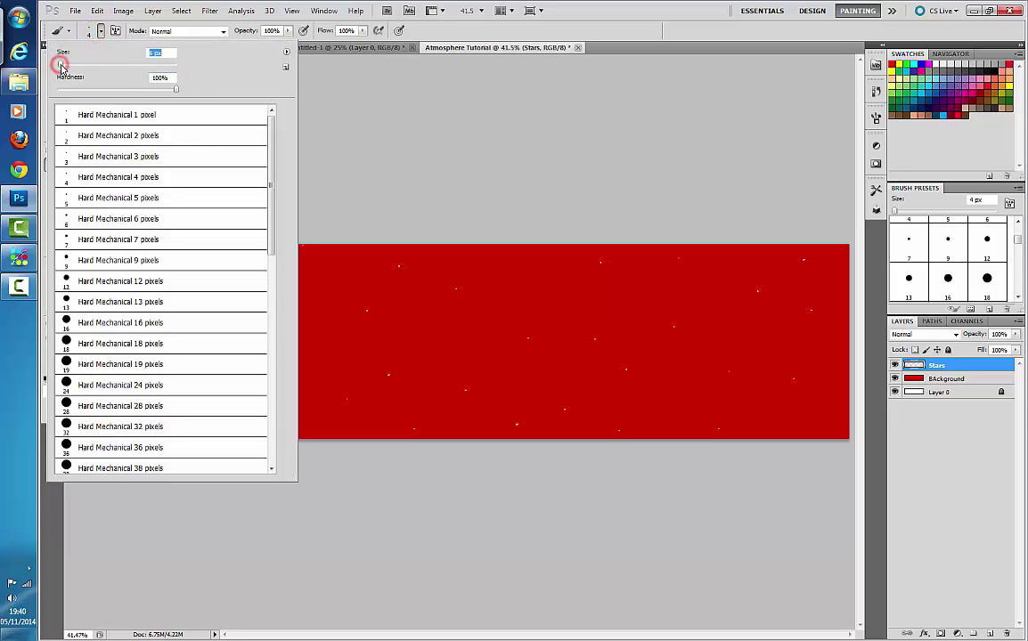
key(Return)
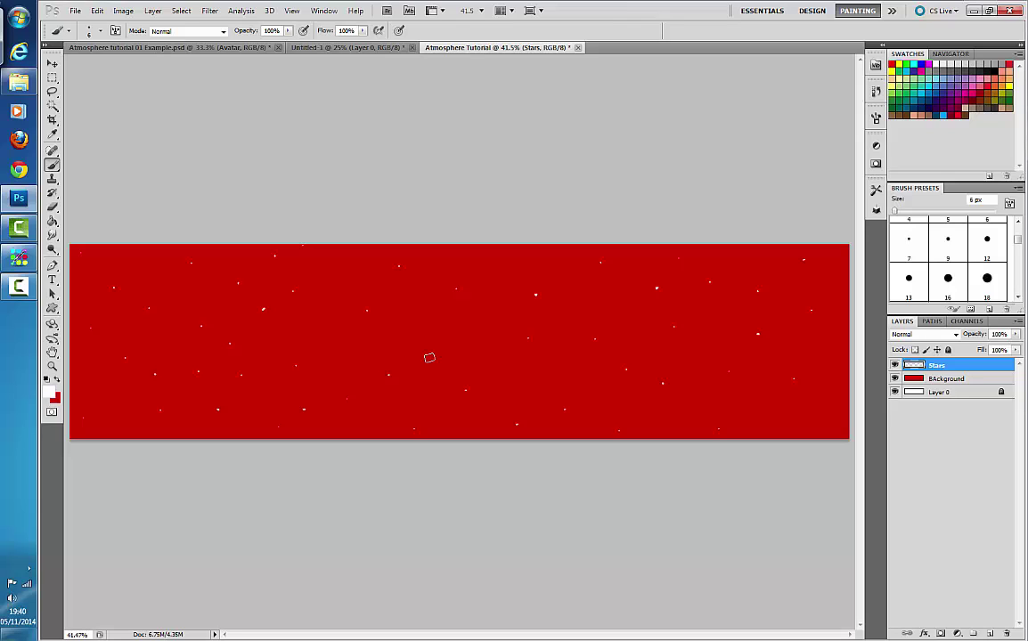
click(439, 340)
Step: Create a new layer group named 'Background'
click(974, 634)
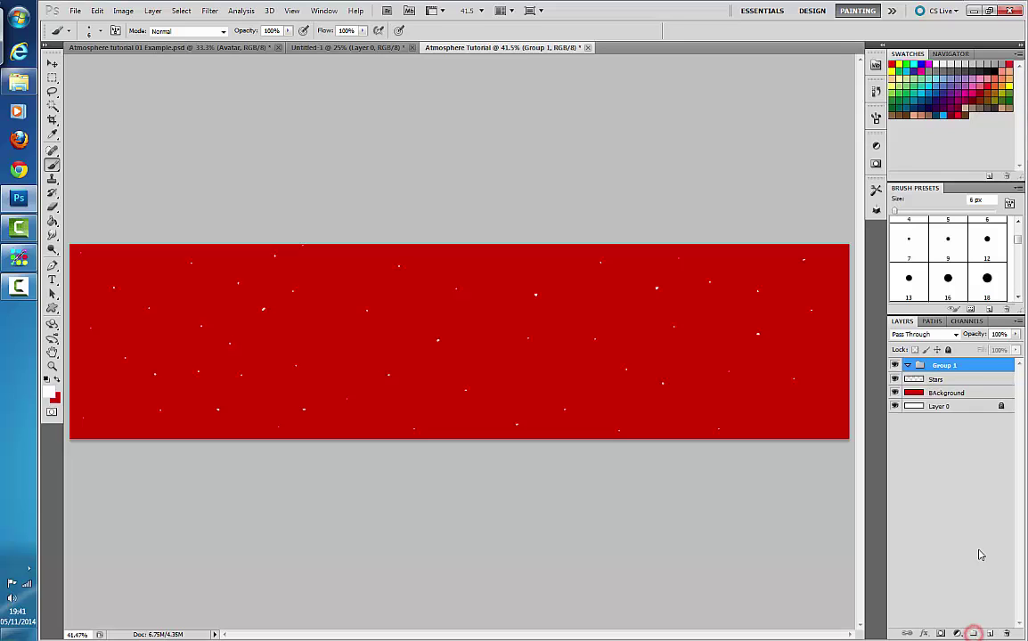
alt+double_click(944, 365)
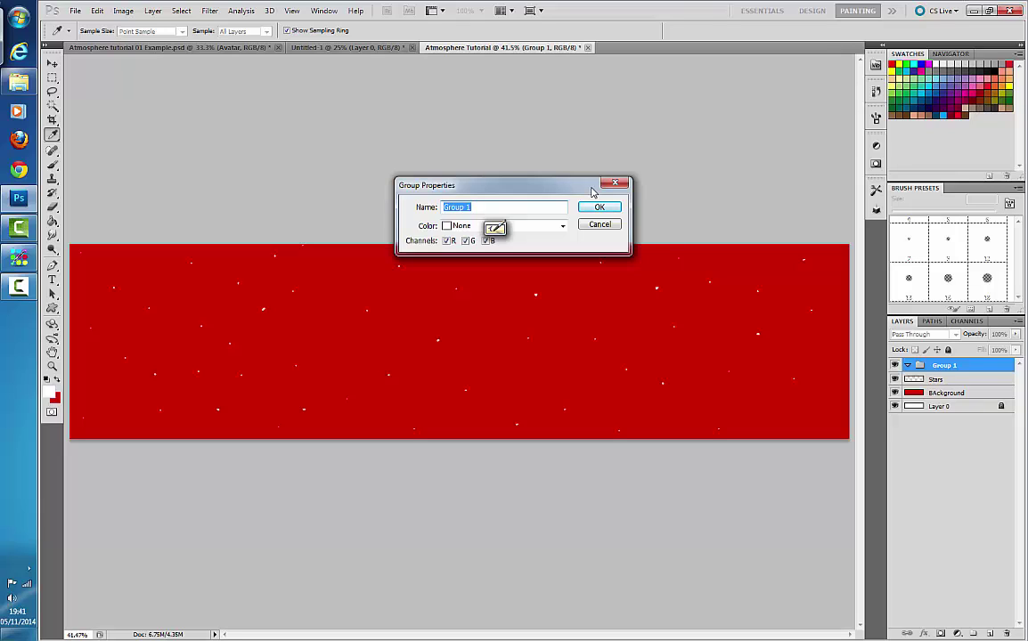
text(Back)
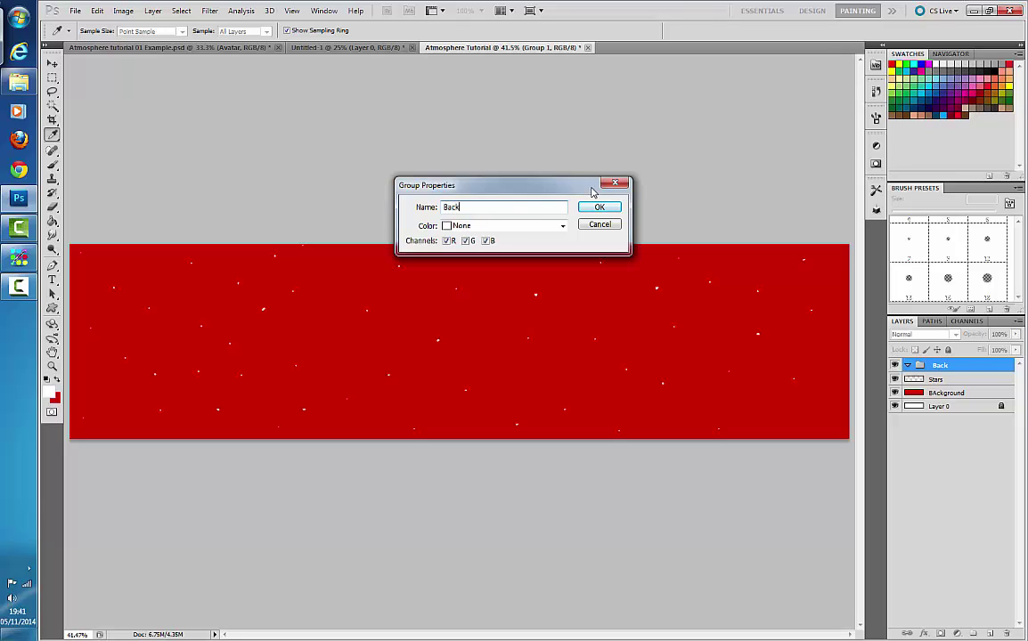
text(ground)
key(Return)
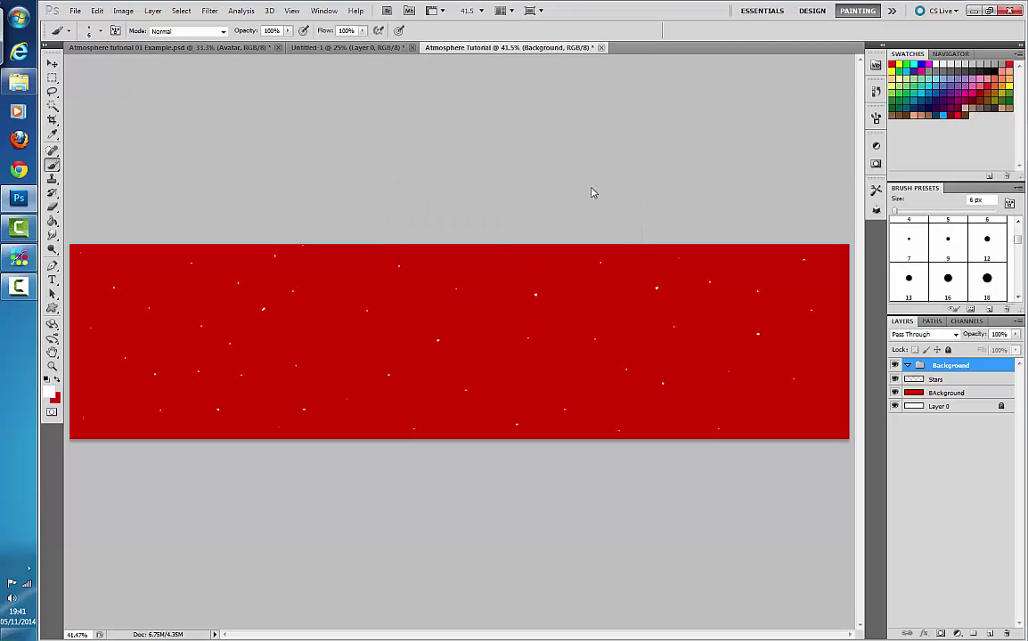
Step: Rename the red BAckground layer to 'Colour' and select it together with Stars
double_click(946, 393)
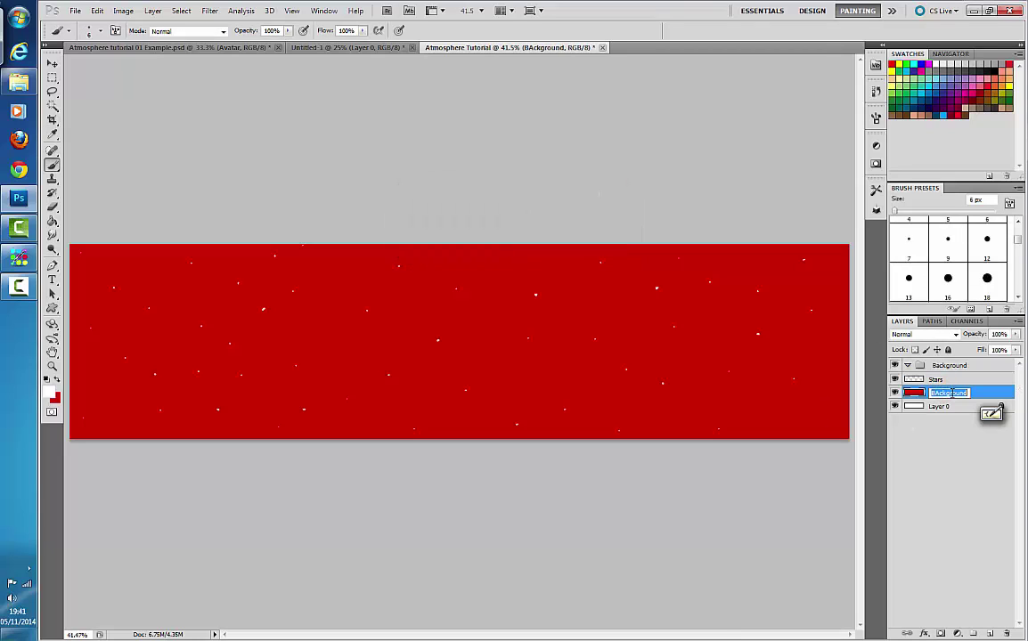
text(Colour)
key(Return)
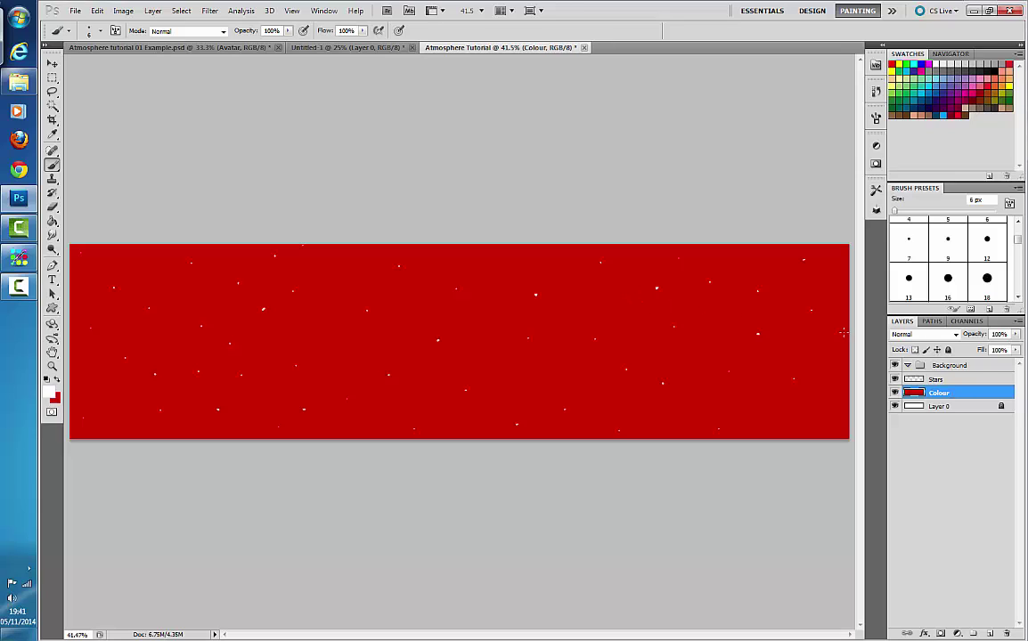
shift+click(917, 380)
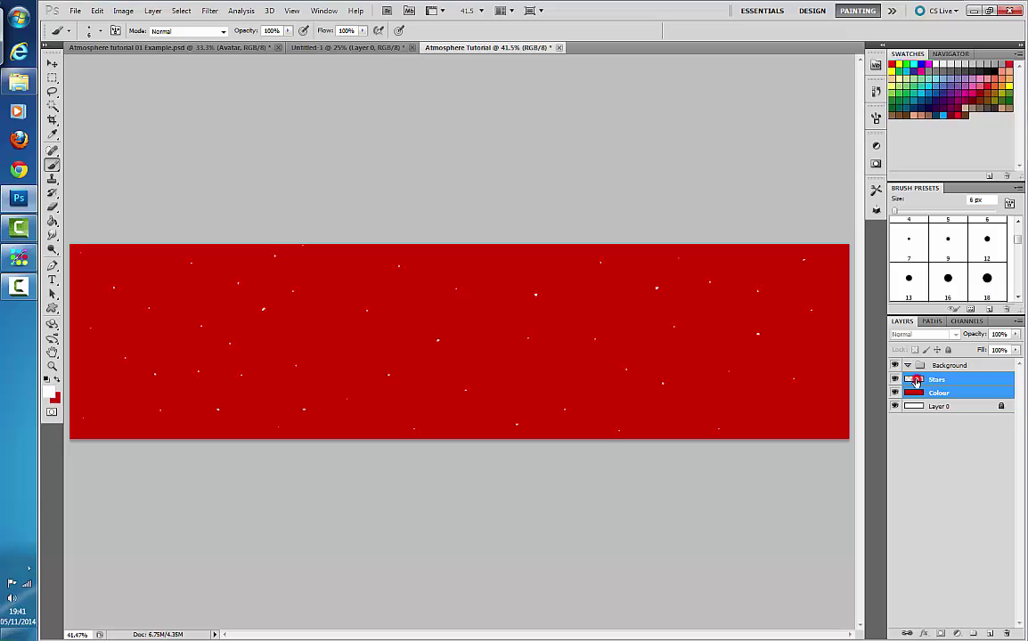
Step: Drag the Stars and Colour layers into the Background group, leaving Stars selected
drag(917, 381, 923, 365)
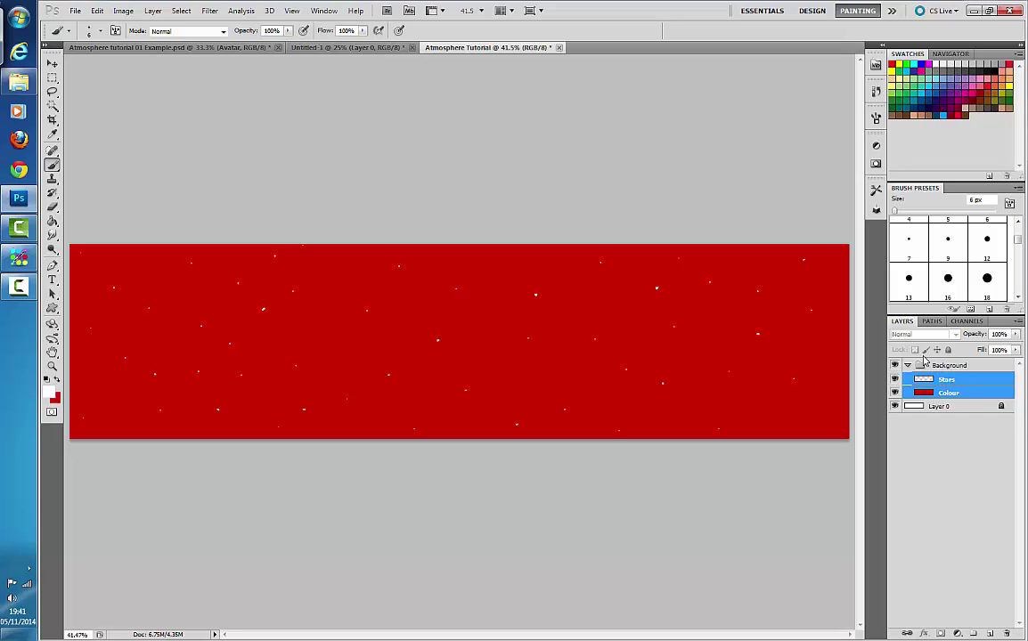
click(929, 381)
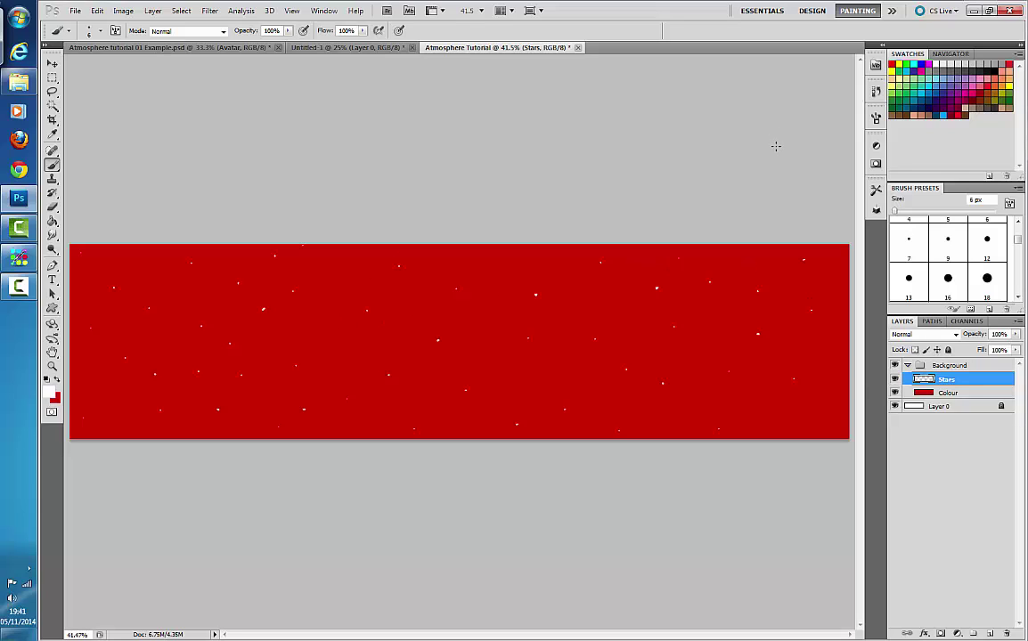
click(76, 11)
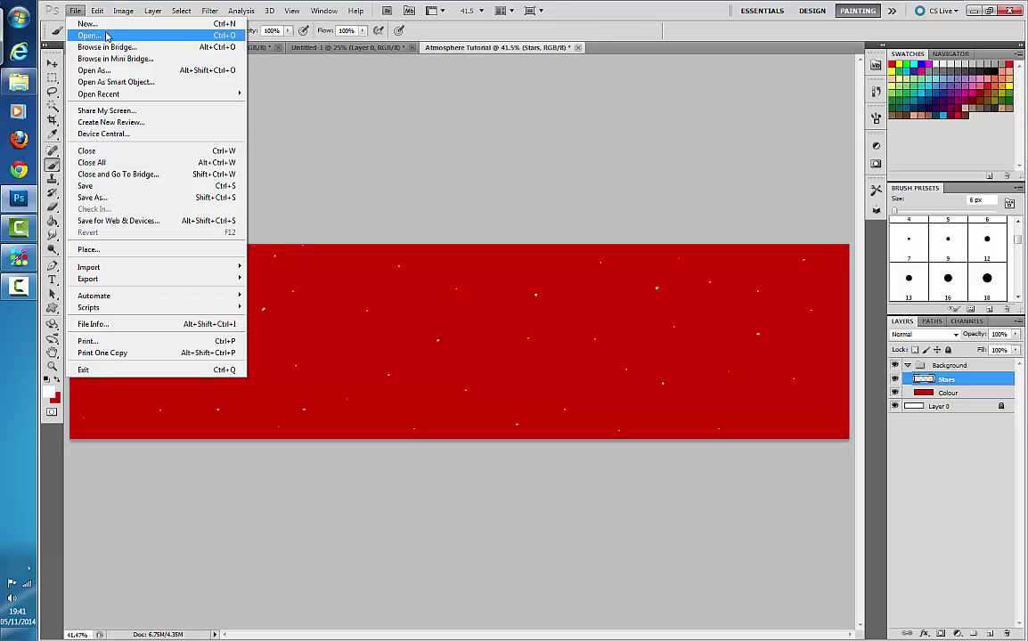
Step: Open Skies0276_2_S.jpg from the Texture Pack folder
click(106, 36)
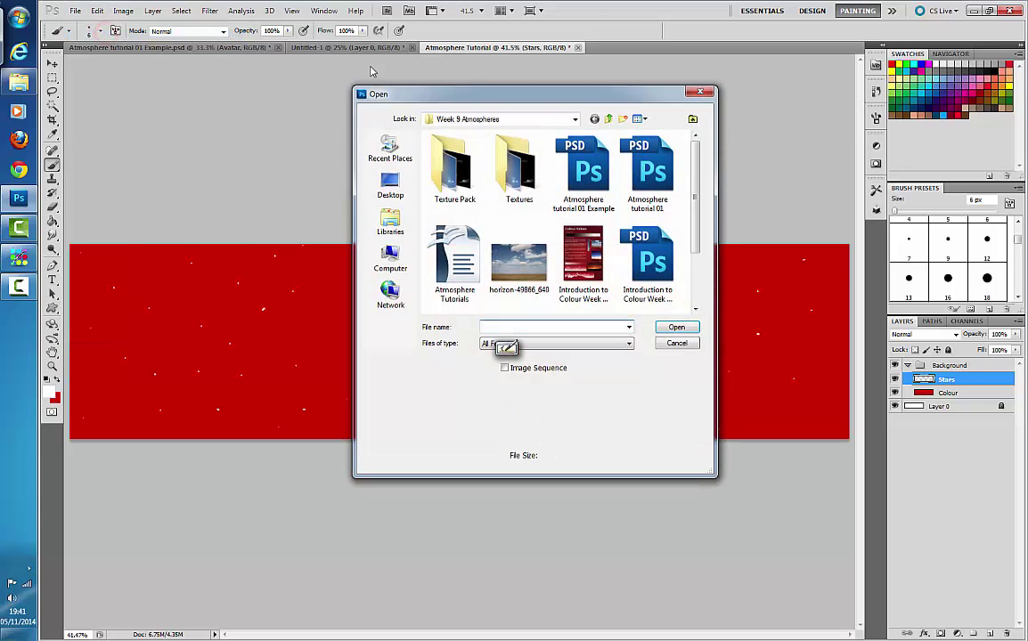
double_click(464, 181)
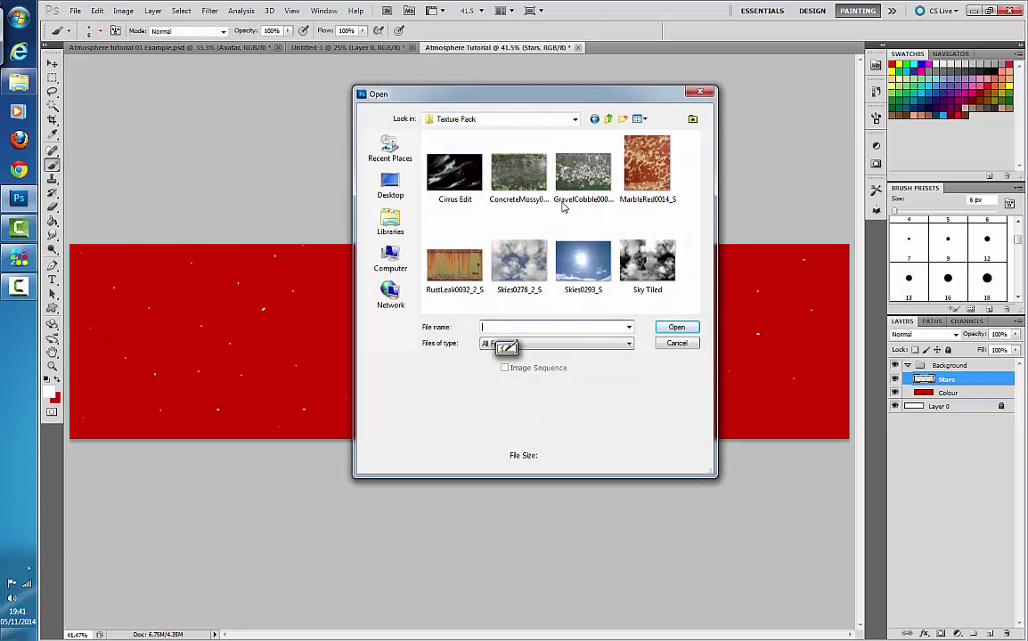
double_click(524, 259)
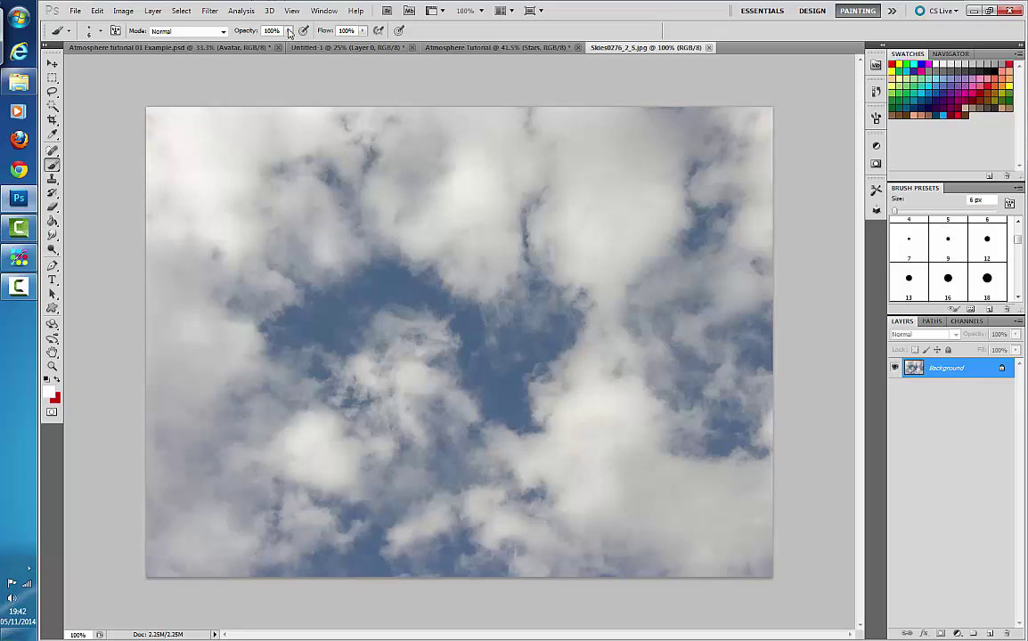
Step: Apply Image > Adjustments > Desaturate to the Skies0276_2_S cloud photo
click(173, 11)
mouse_move(120, 11)
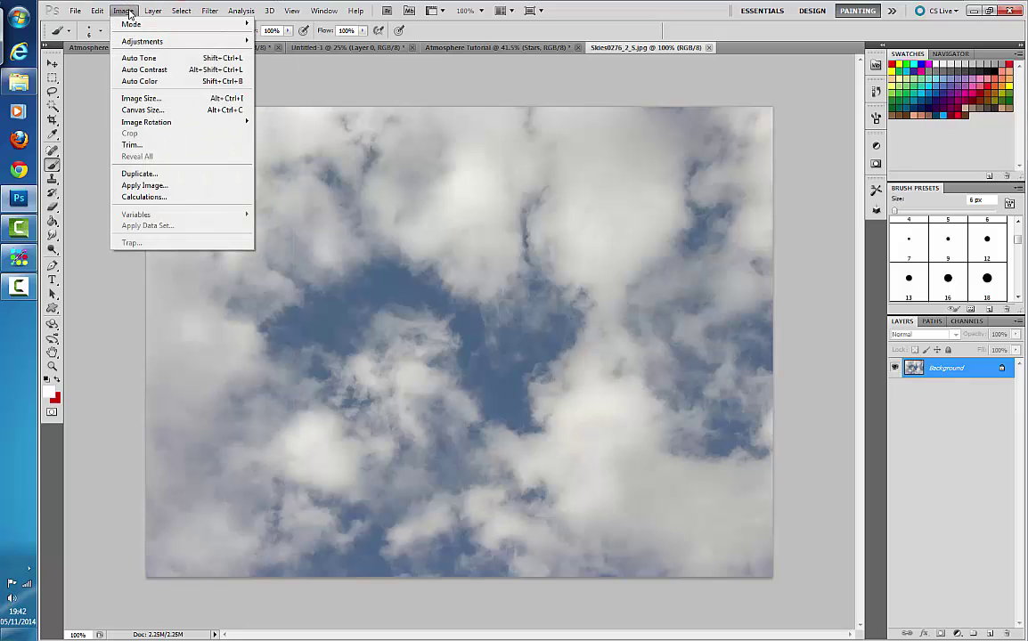
mouse_move(131, 42)
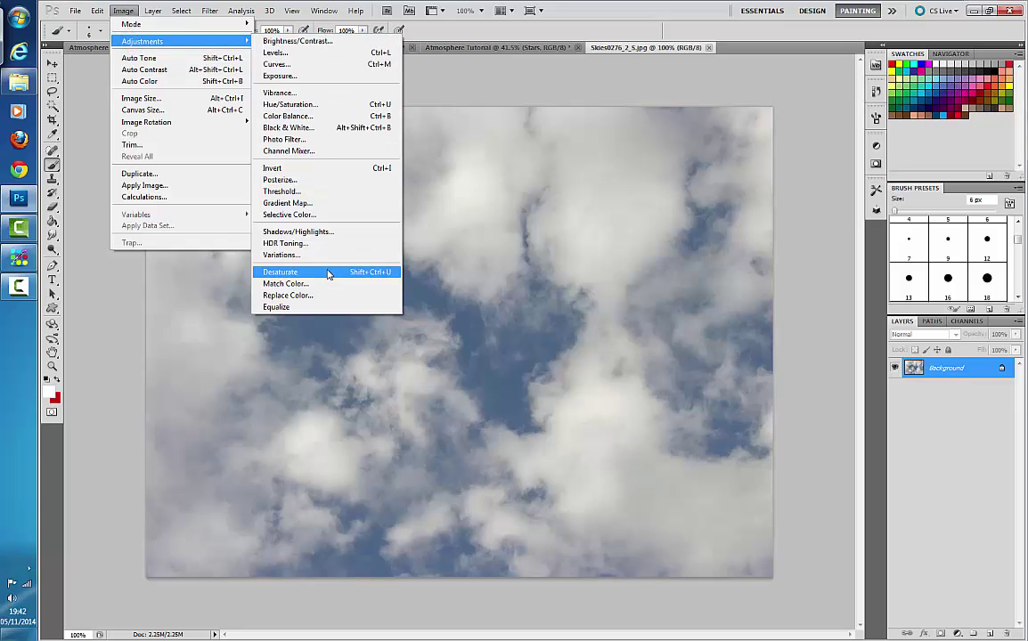
click(382, 275)
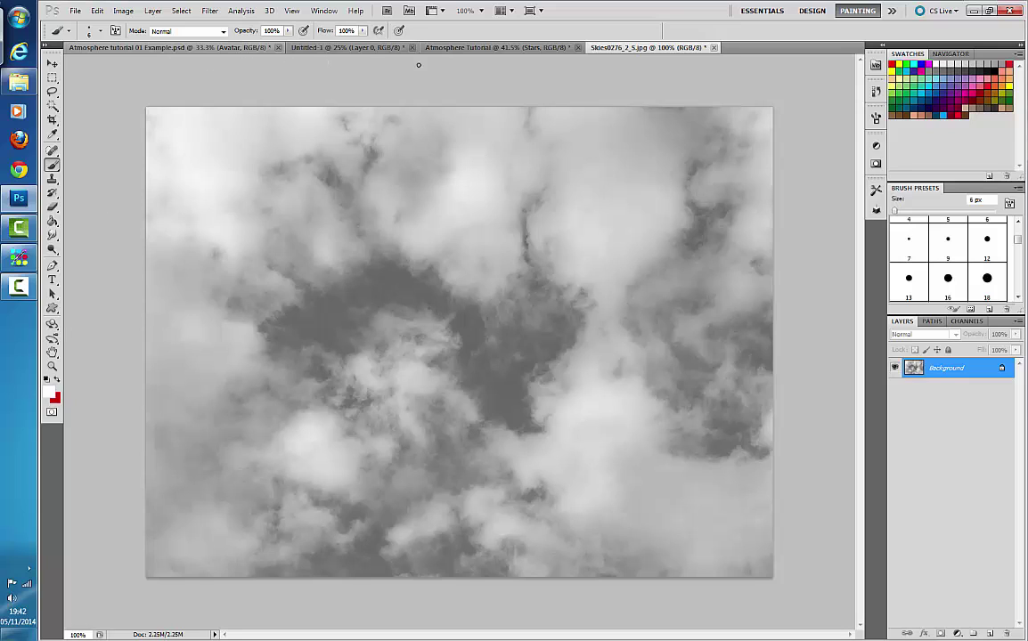
Step: Unlock the cloud photo's background as Layer 0 and select the entire image
double_click(967, 370)
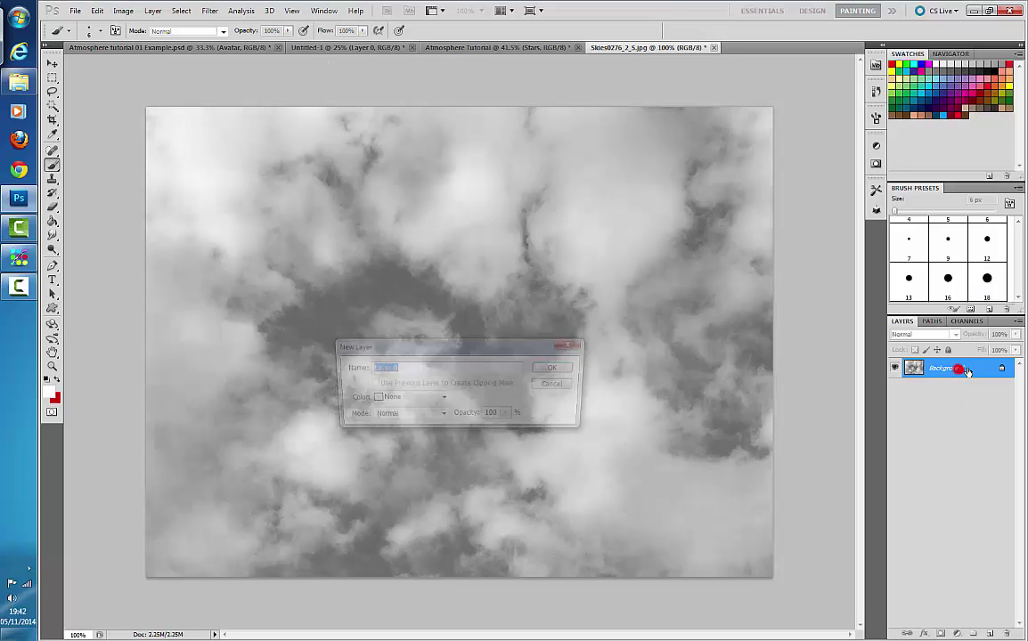
key(Return)
key(ctrl+a)
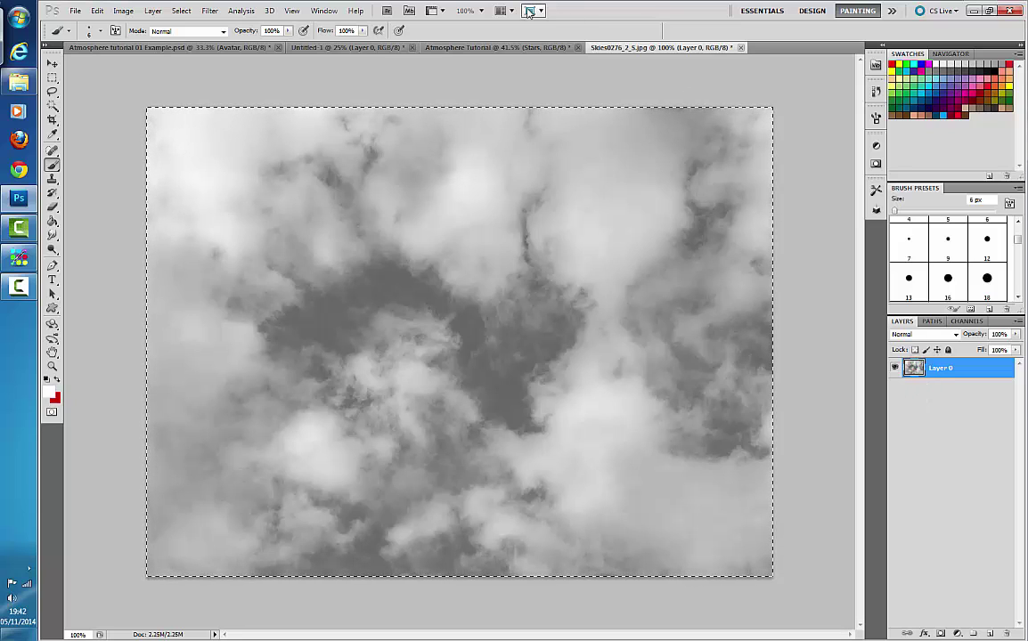
Step: Paste the clouds into Atmosphere Tutorial as a new layer set to Screen blending
click(512, 47)
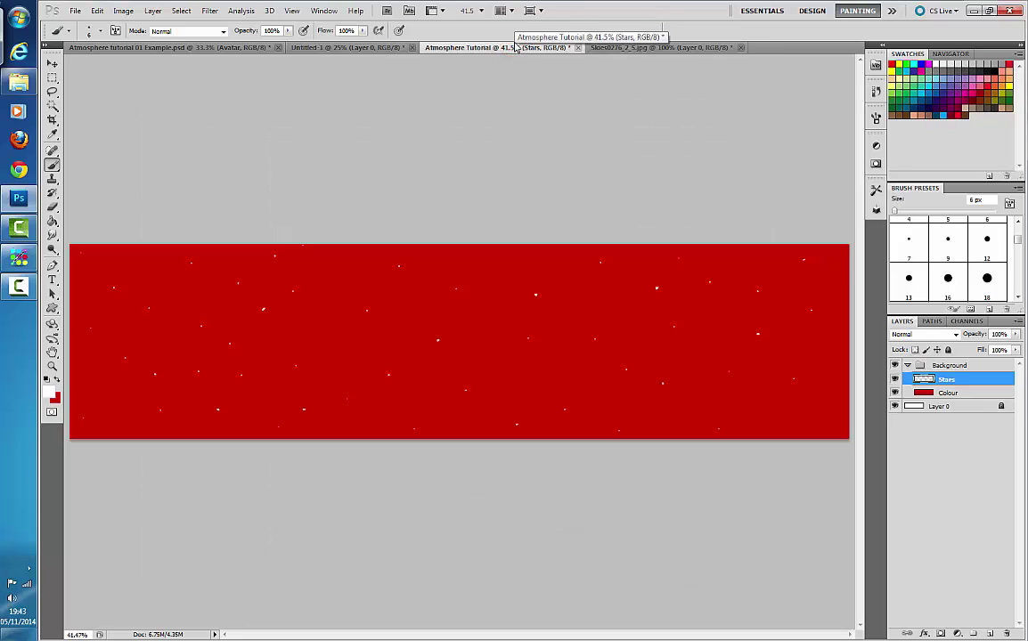
key(ctrl+v)
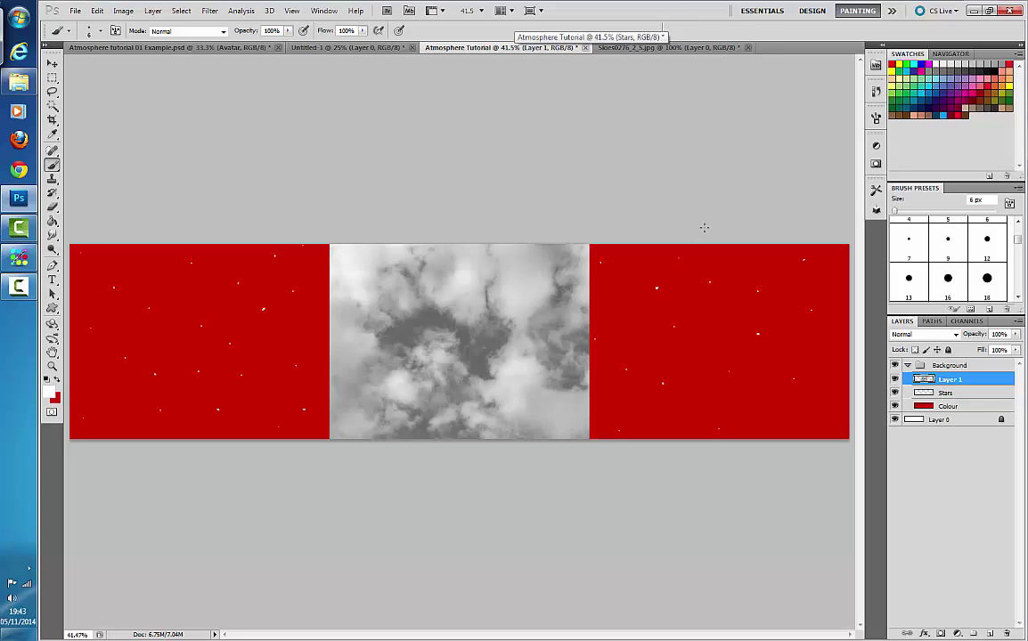
click(55, 63)
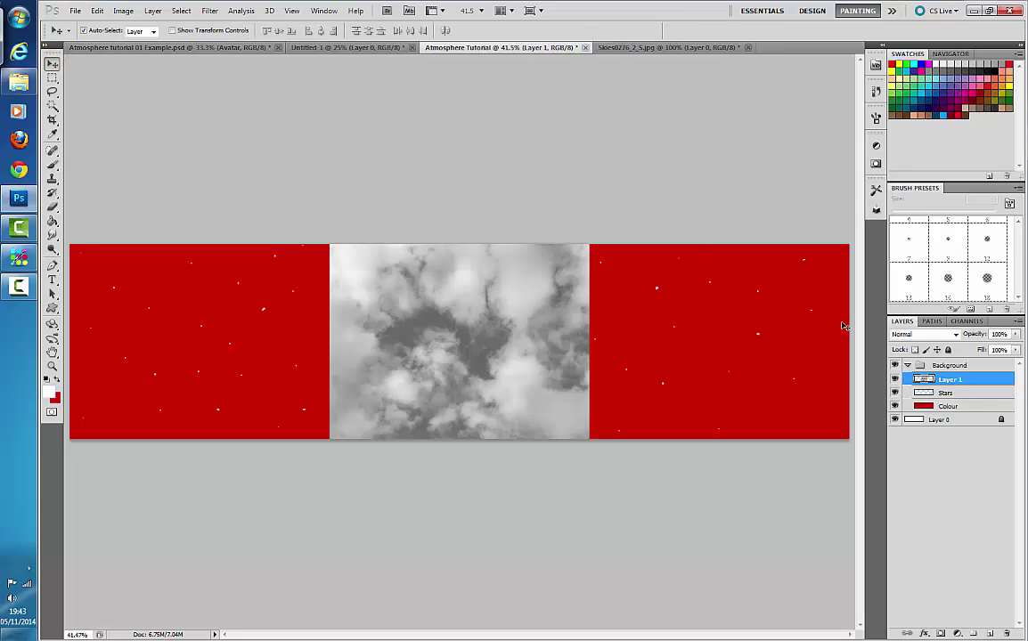
click(955, 336)
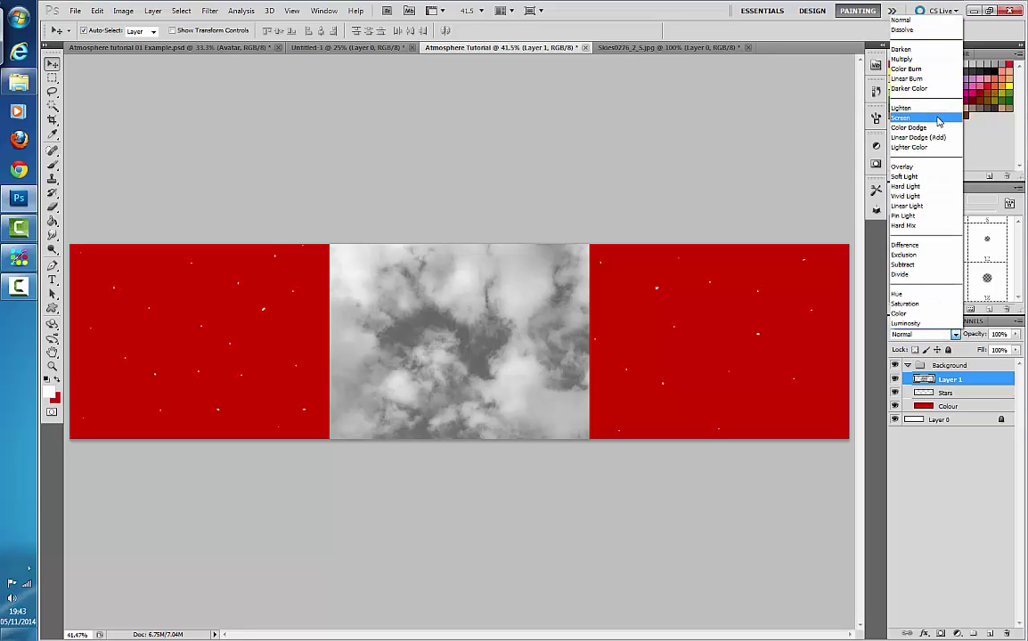
click(901, 118)
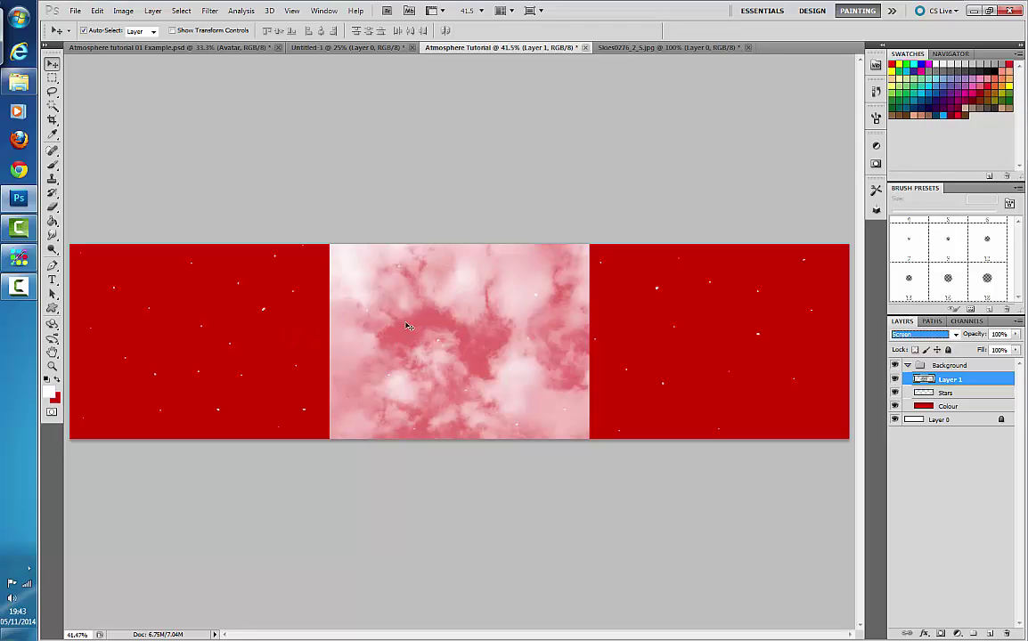
key(shift+alt+n)
key(Delete)
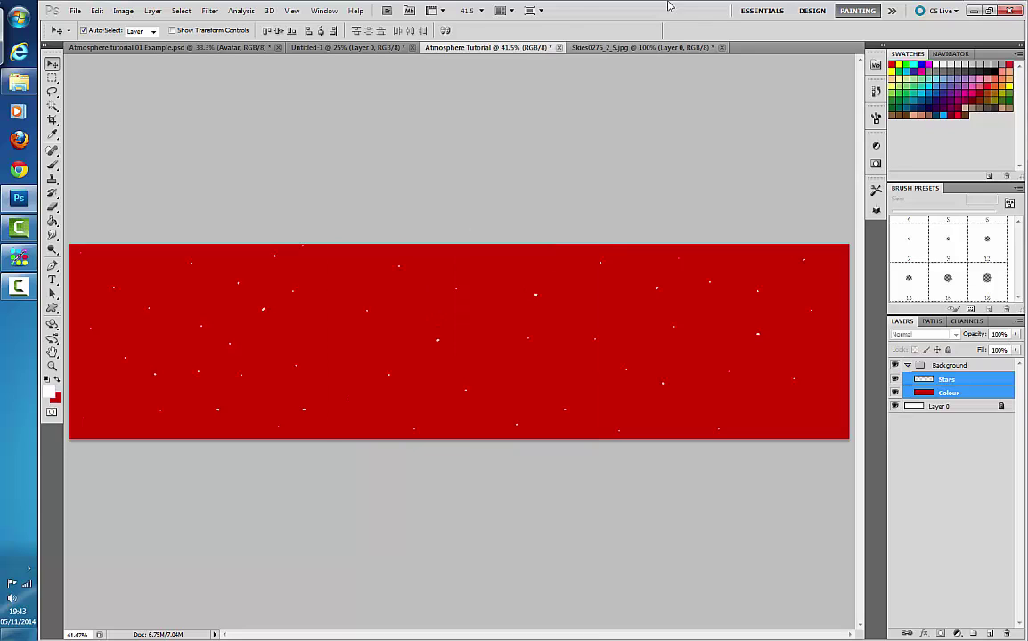
click(638, 48)
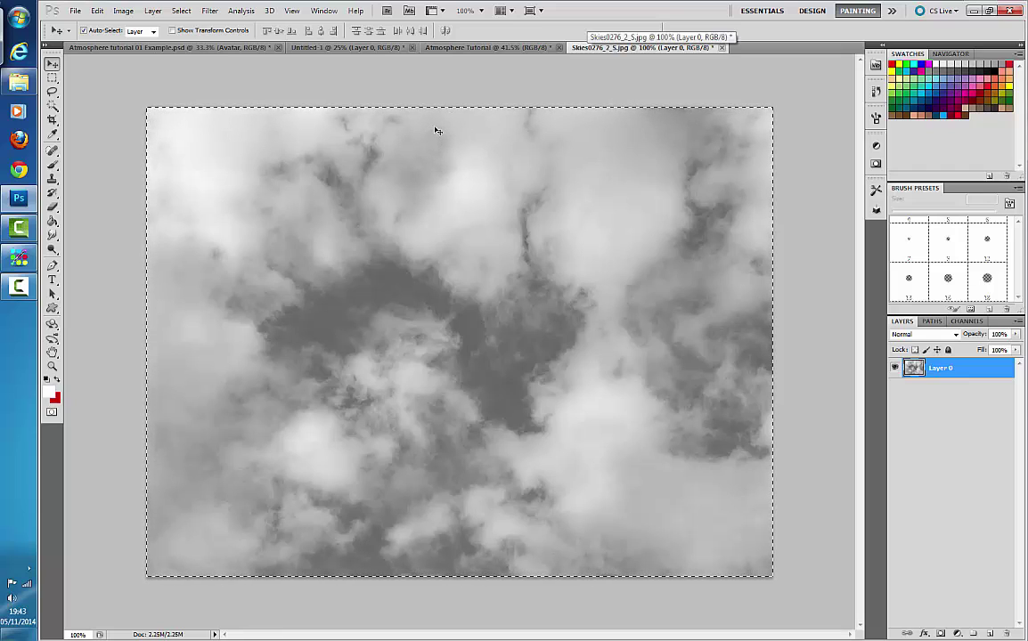
key(ctrl+d)
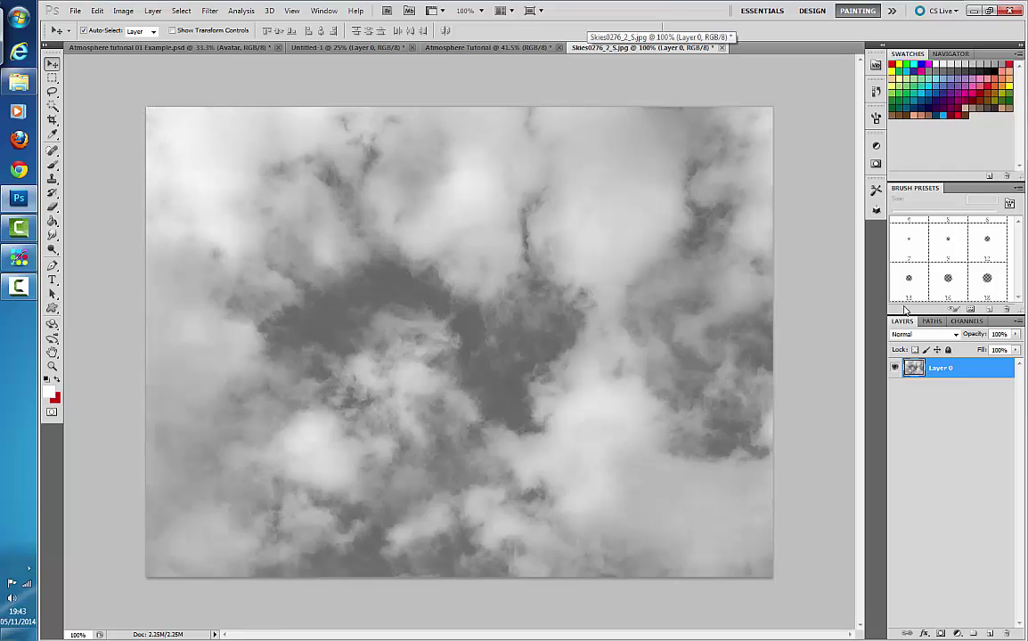
ctrl+click(914, 368)
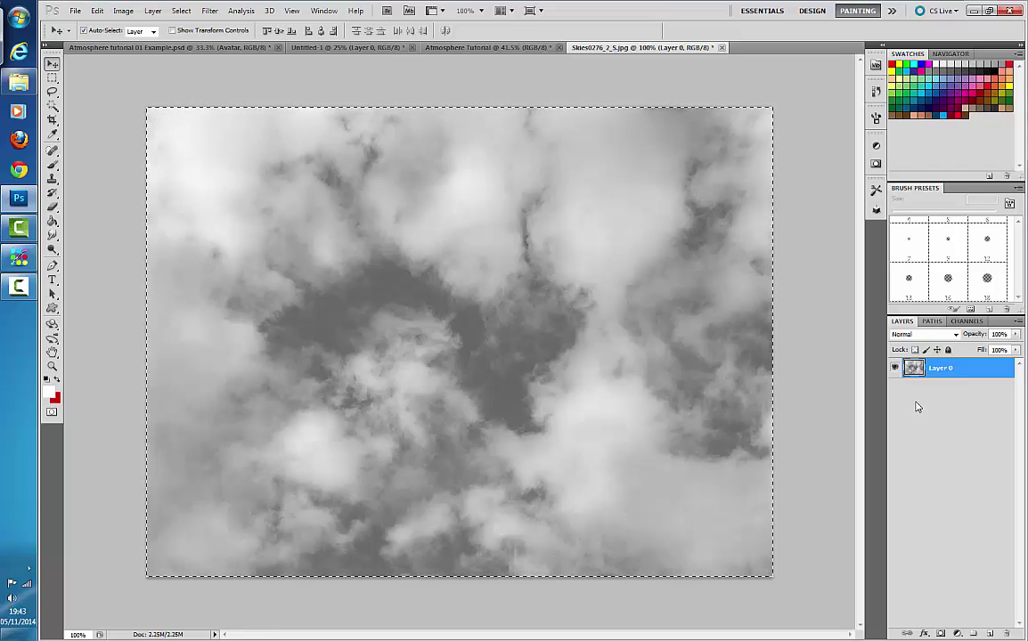
key(ctrl+d)
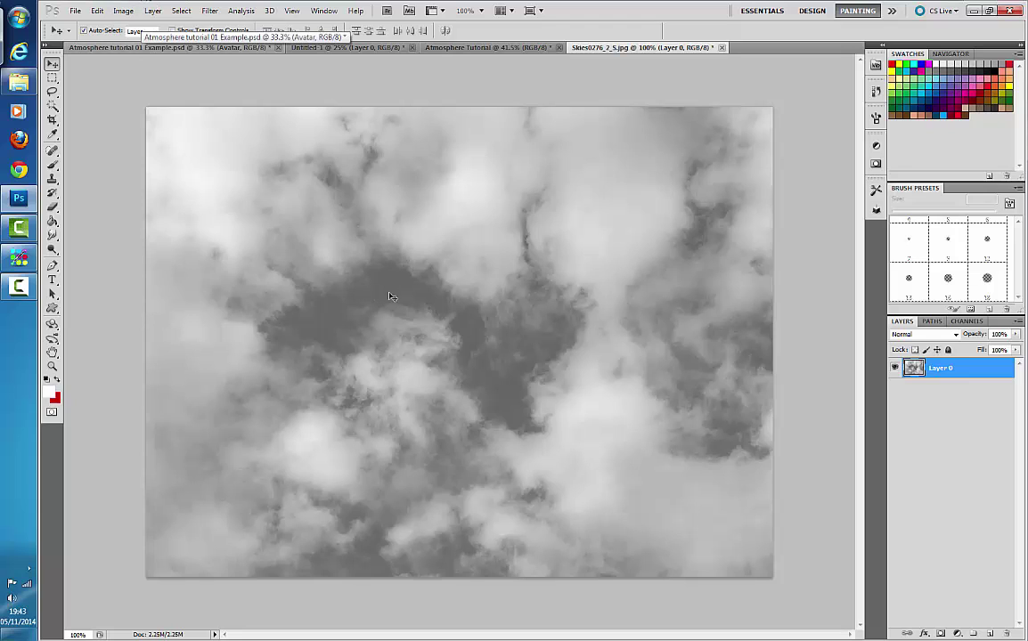
Step: Apply Levels with Auto, then pull the black and white input sliders inward
click(123, 10)
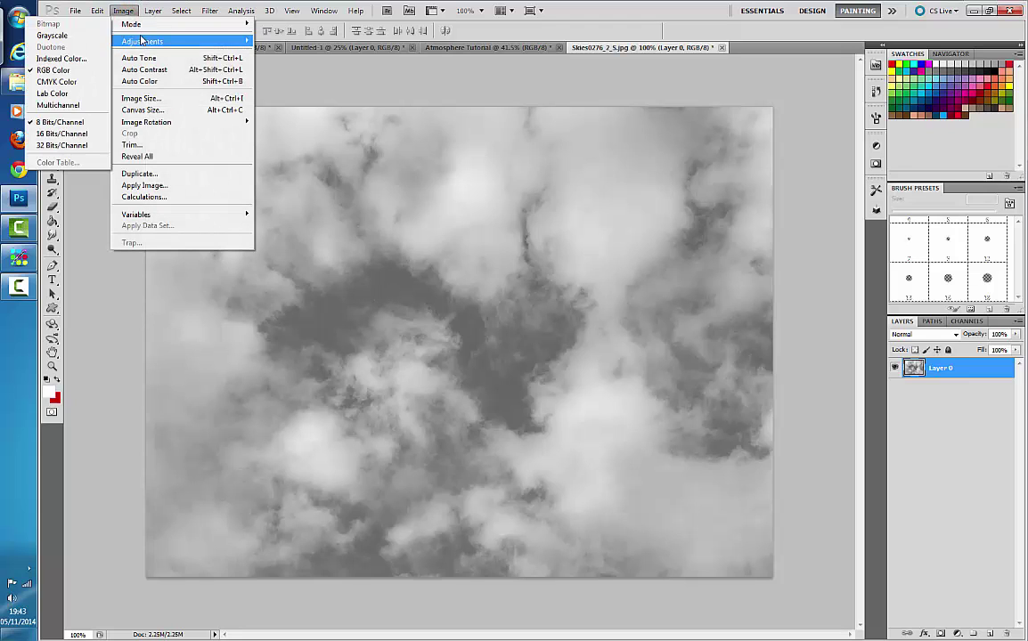
mouse_move(140, 41)
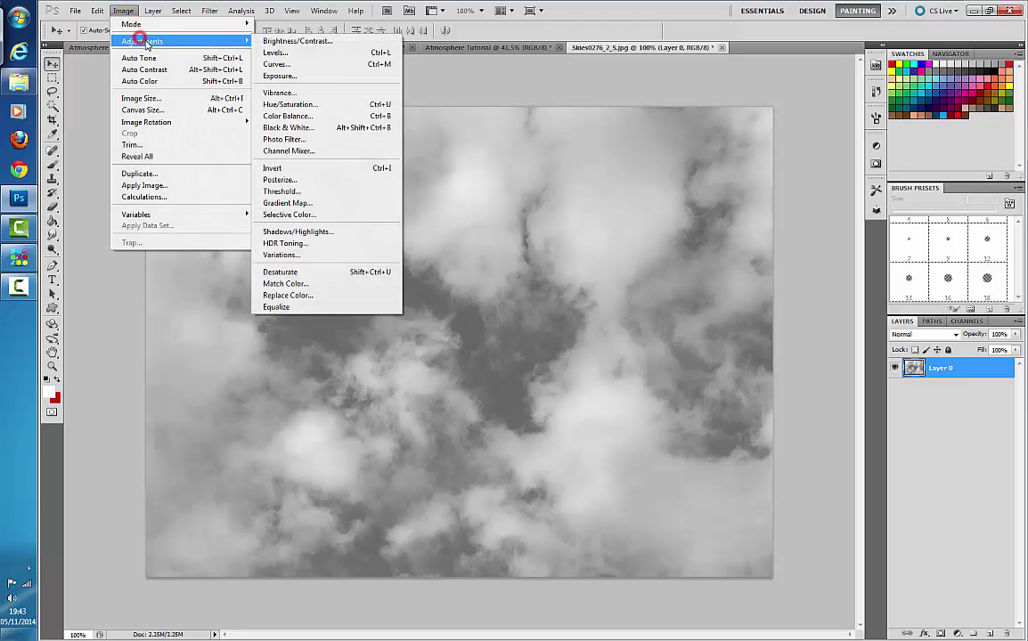
click(357, 54)
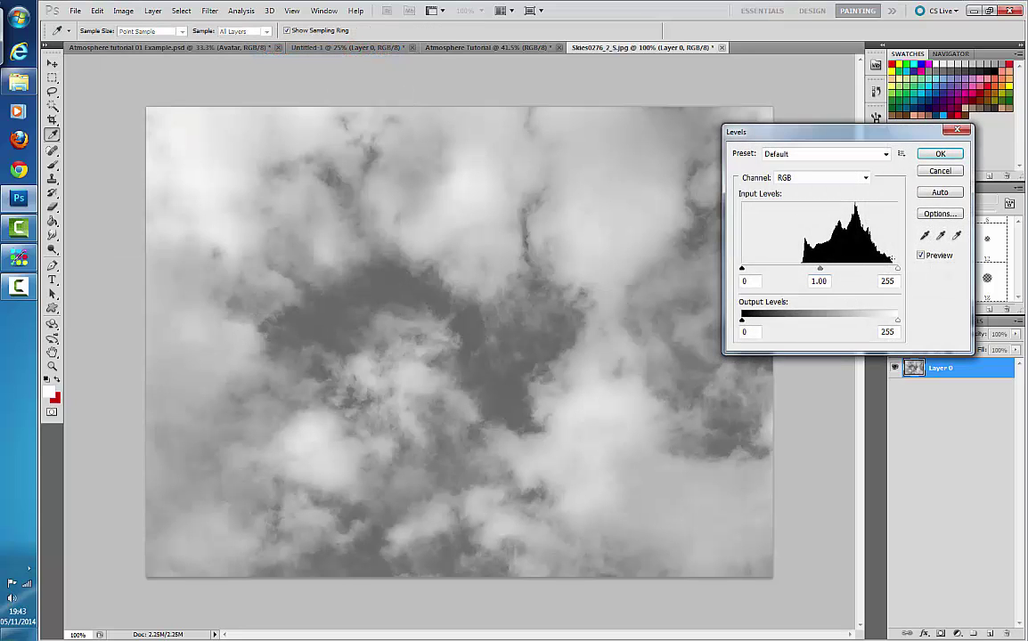
click(940, 194)
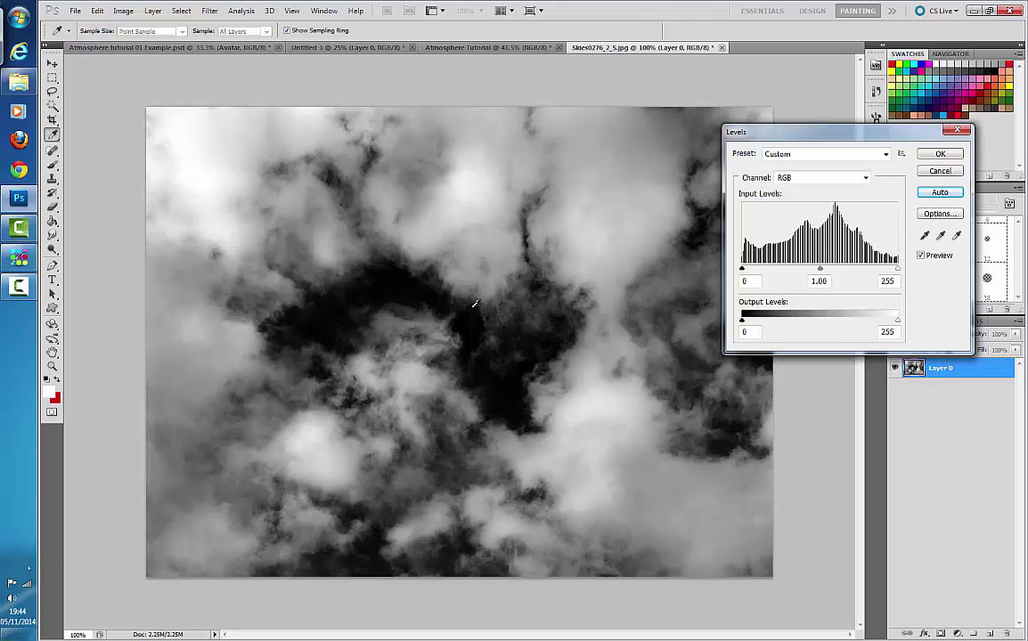
mouse_move(743, 271)
mouse_down()
mouse_move(770, 275)
mouse_move(758, 275)
mouse_up()
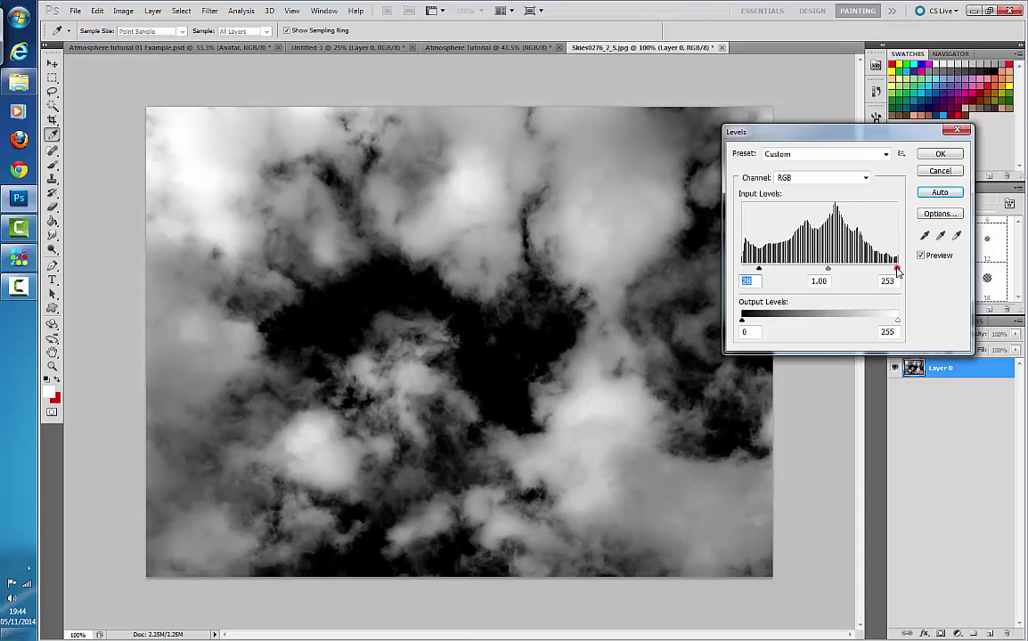
drag(896, 270, 870, 273)
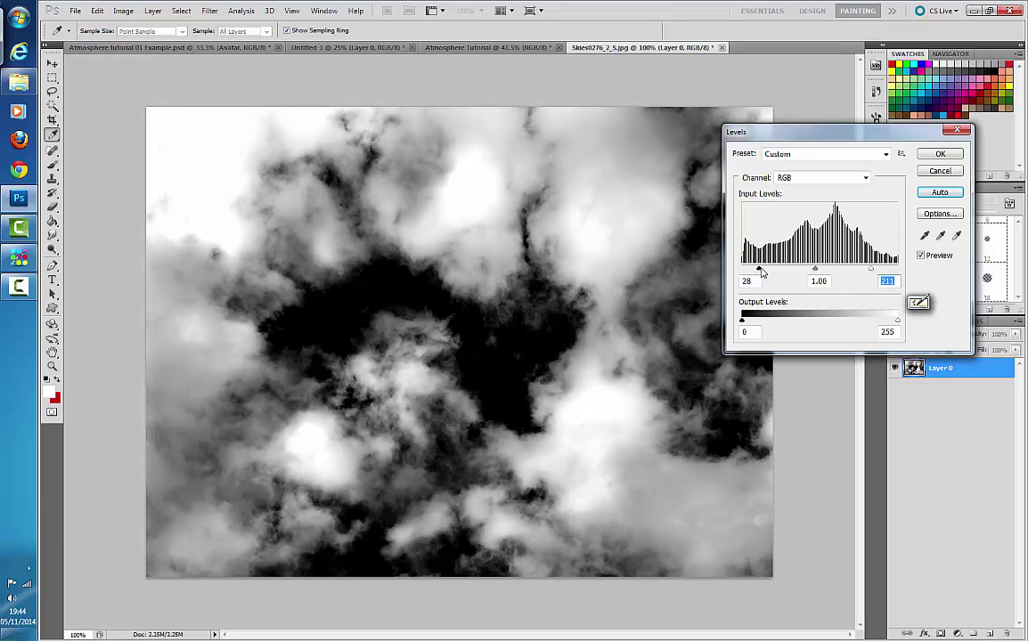
click(941, 155)
key(v)
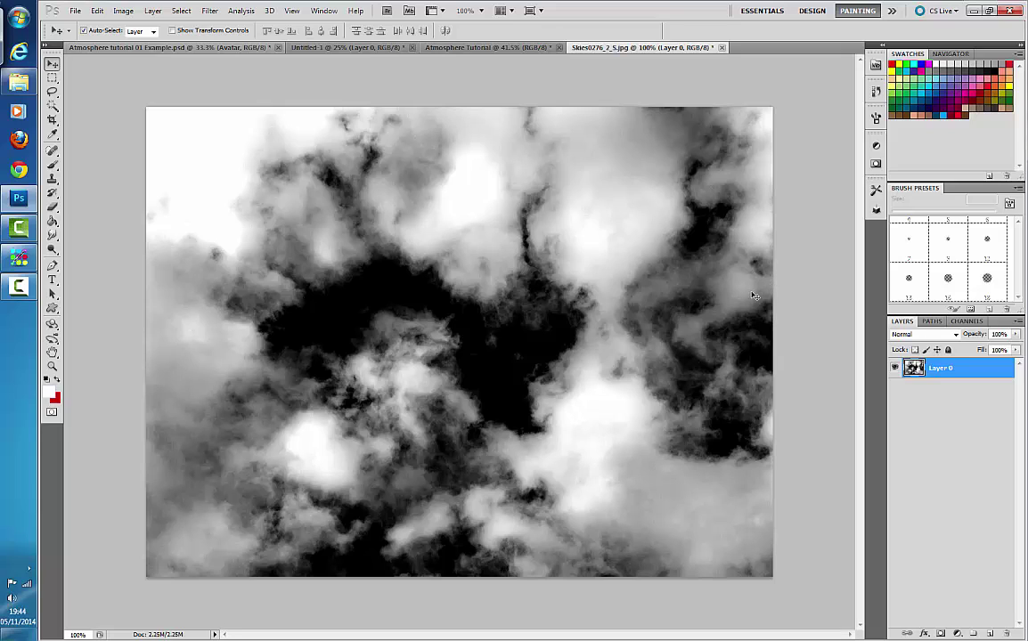
click(166, 46)
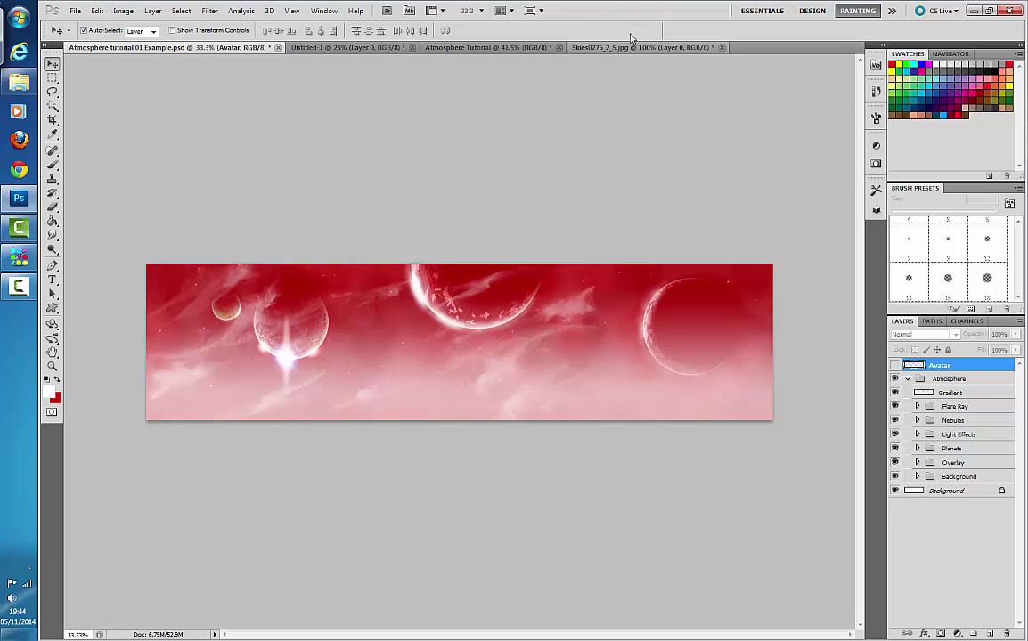
click(462, 47)
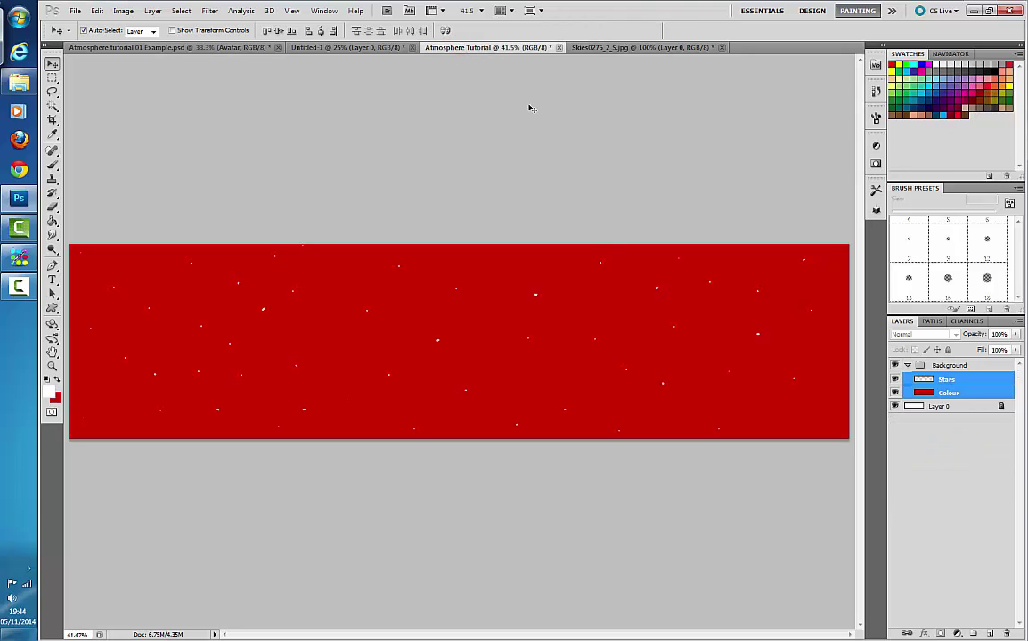
click(633, 49)
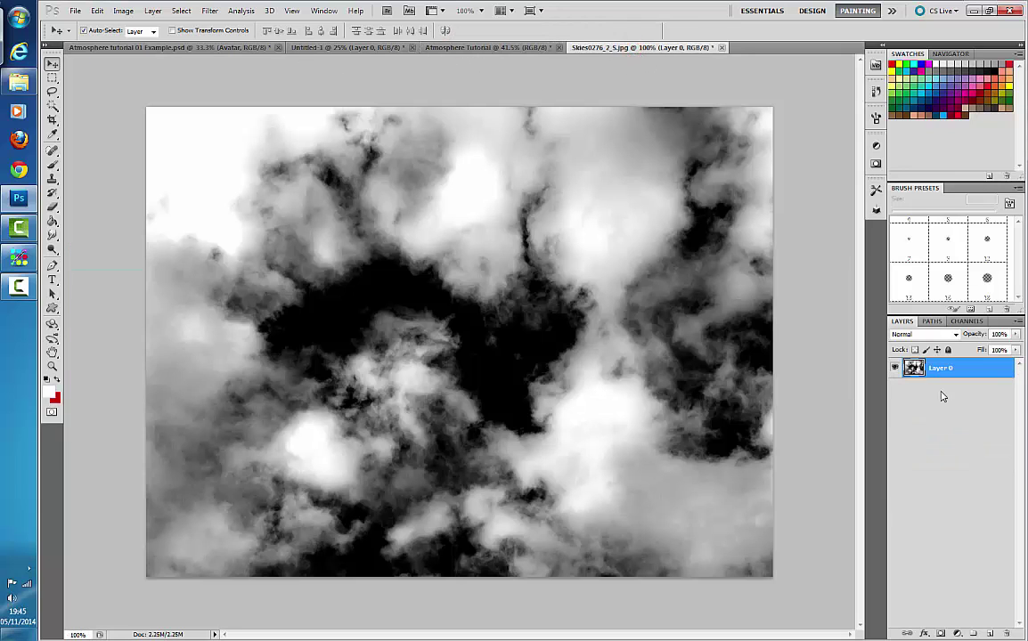
ctrl+click(915, 370)
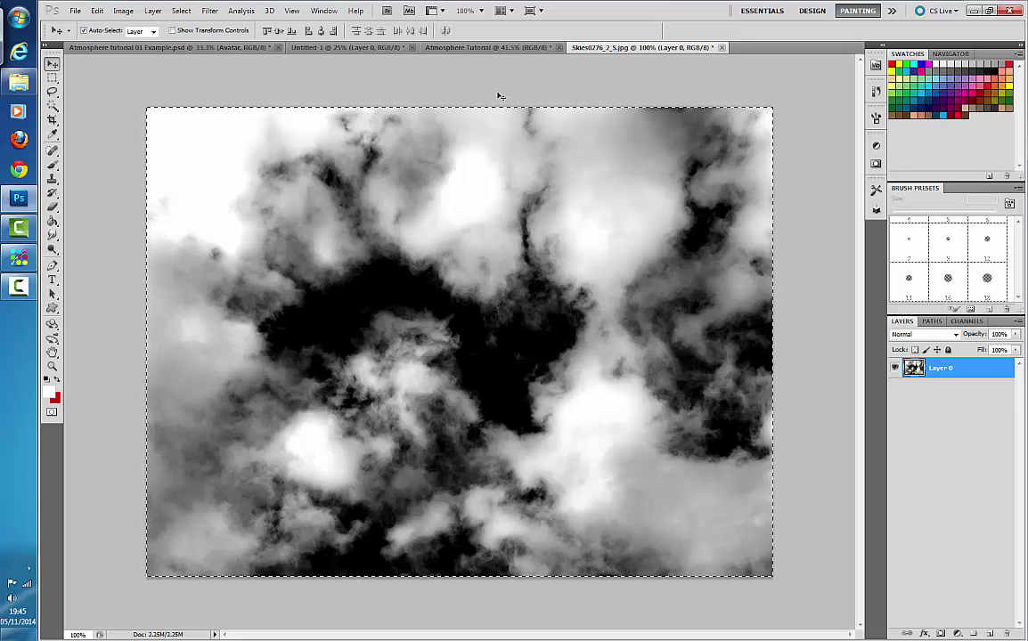
click(505, 43)
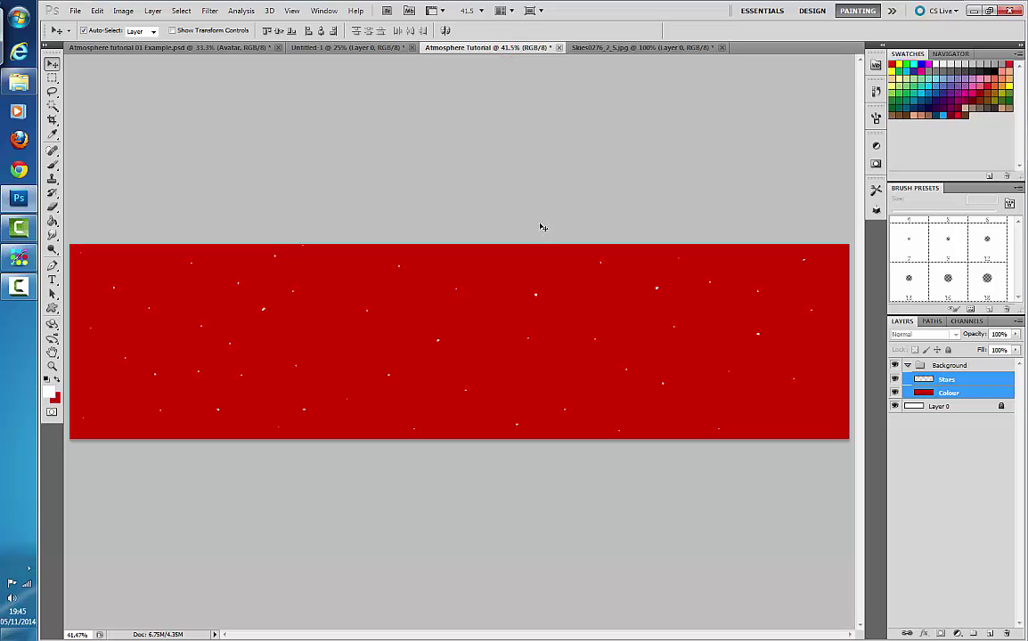
key(ctrl+v)
key(ctrl+v)
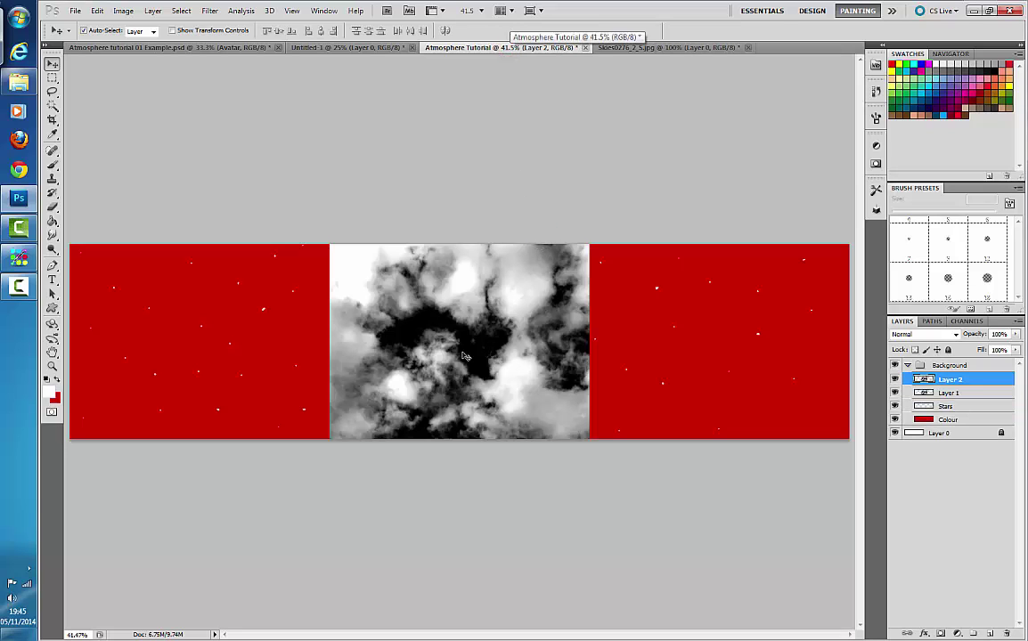
drag(462, 357, 168, 349)
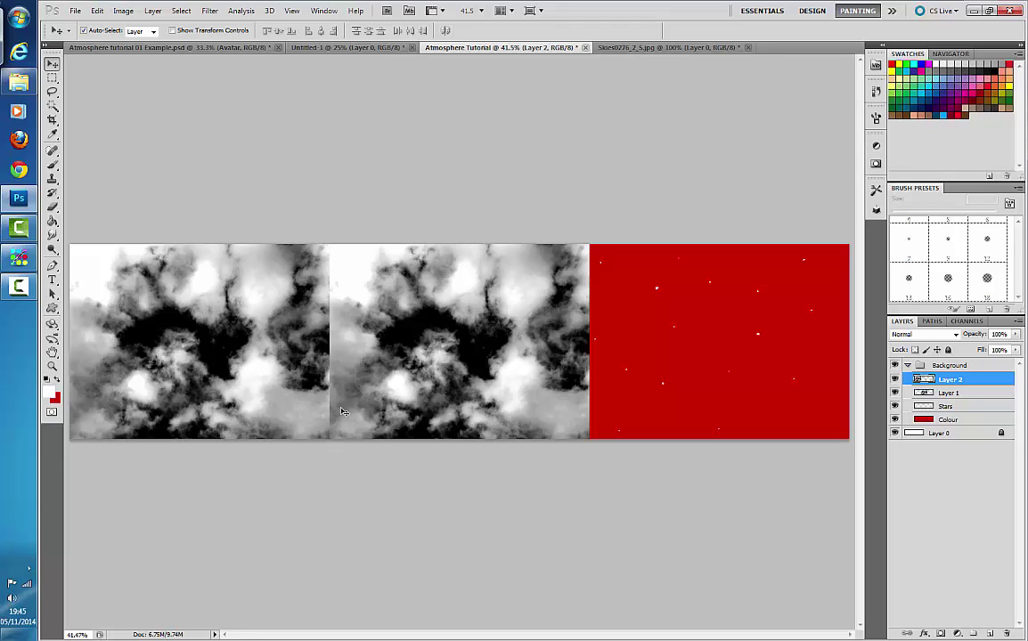
key(Delete)
key(Delete)
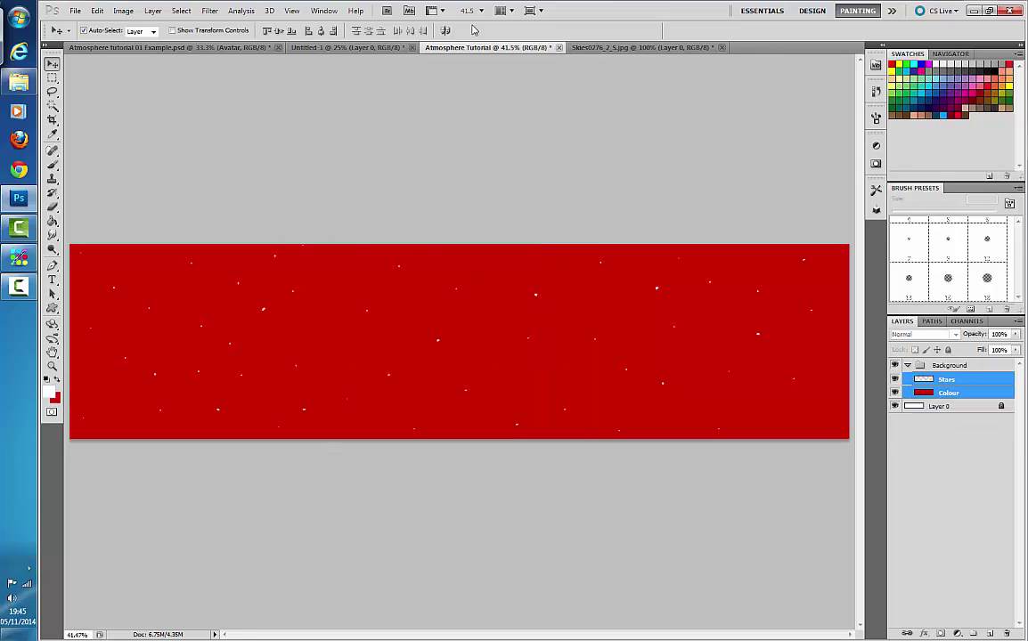
click(619, 46)
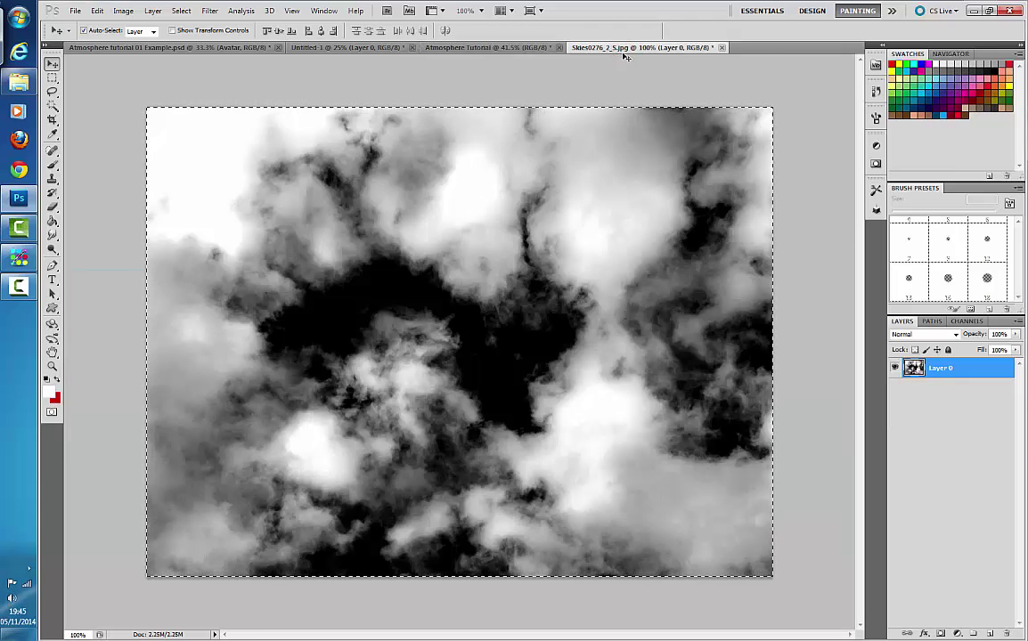
Step: Apply the Offset filter with Vertical 0, Horizontal +529 px and Wrap Around
click(242, 11)
mouse_move(213, 15)
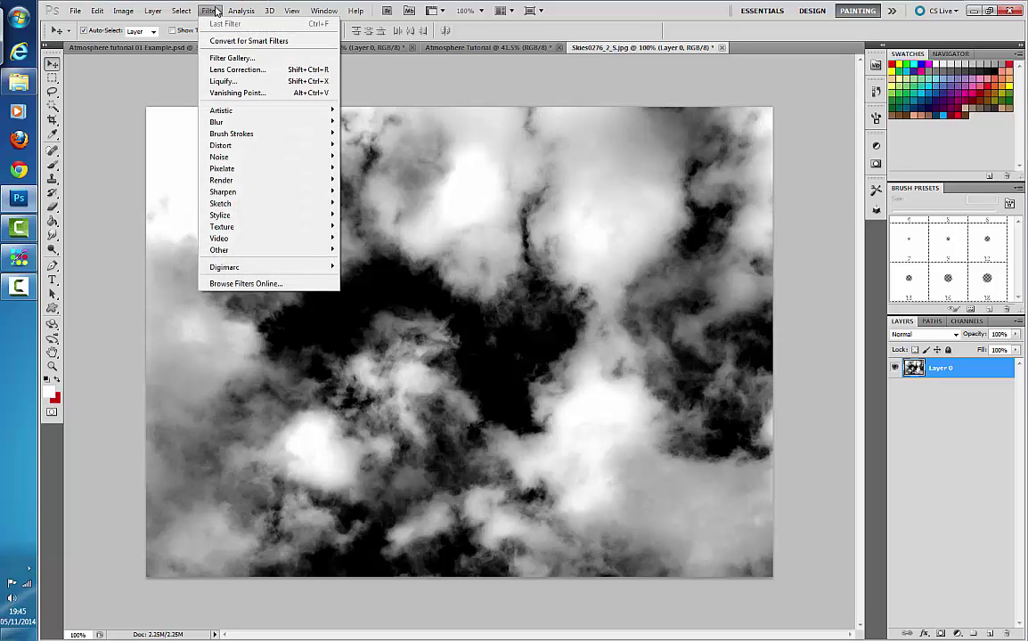
mouse_move(214, 250)
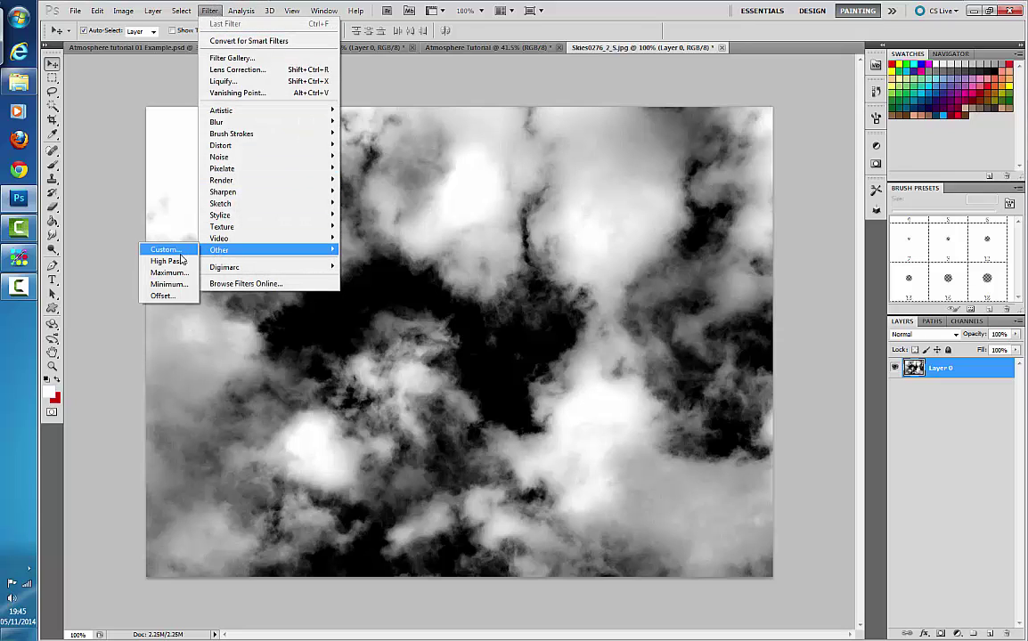
click(164, 295)
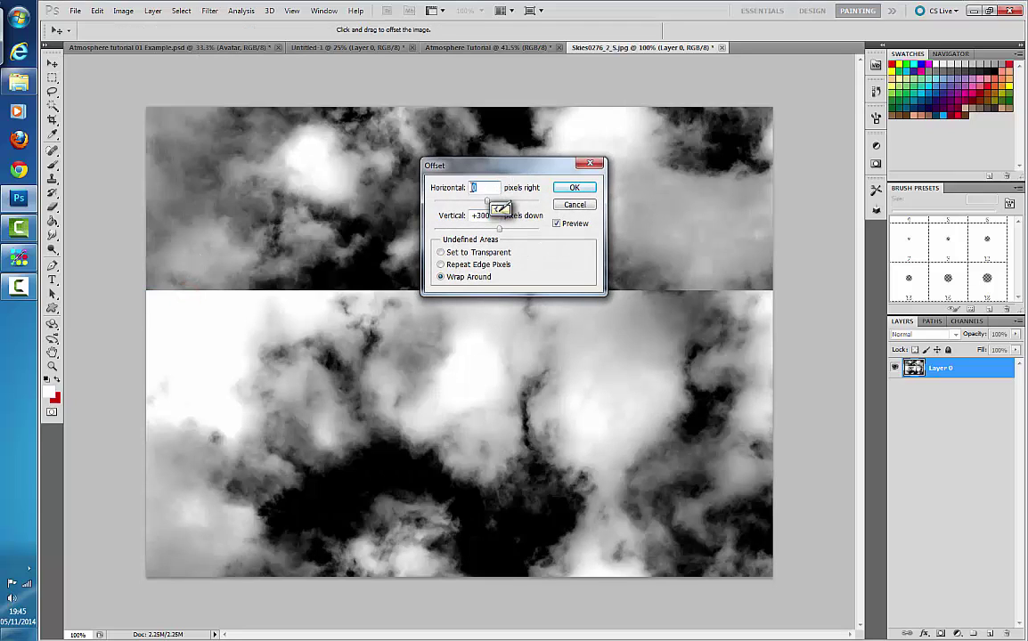
drag(500, 231, 487, 229)
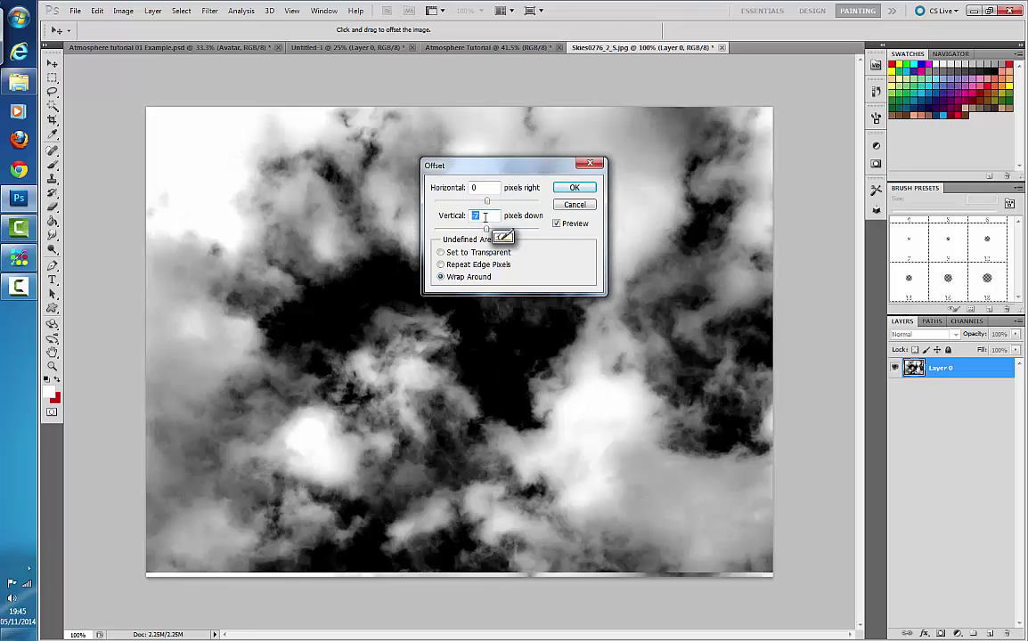
text(0)
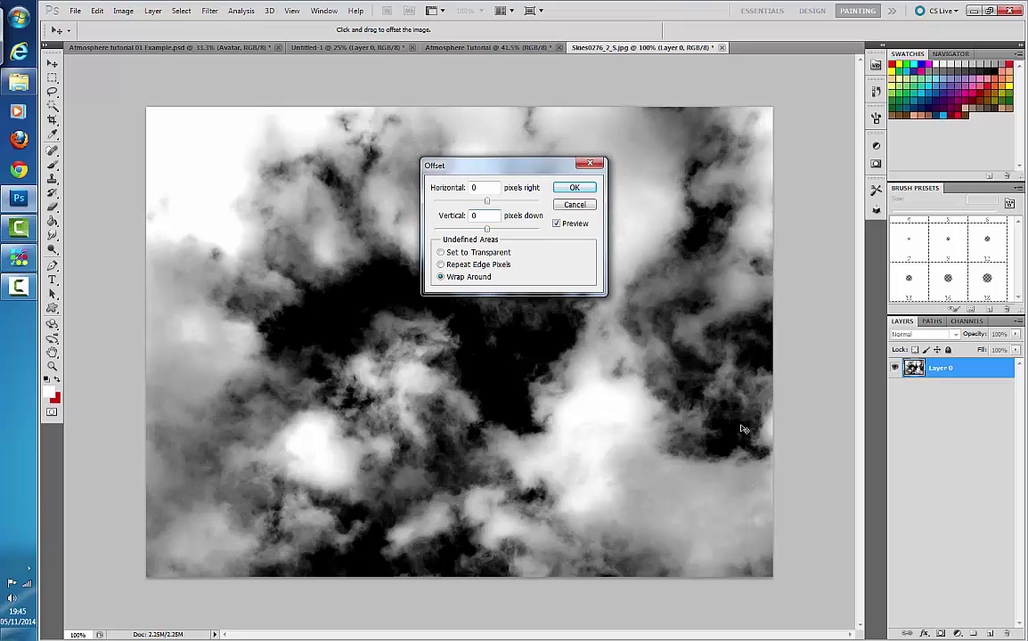
drag(487, 203, 502, 204)
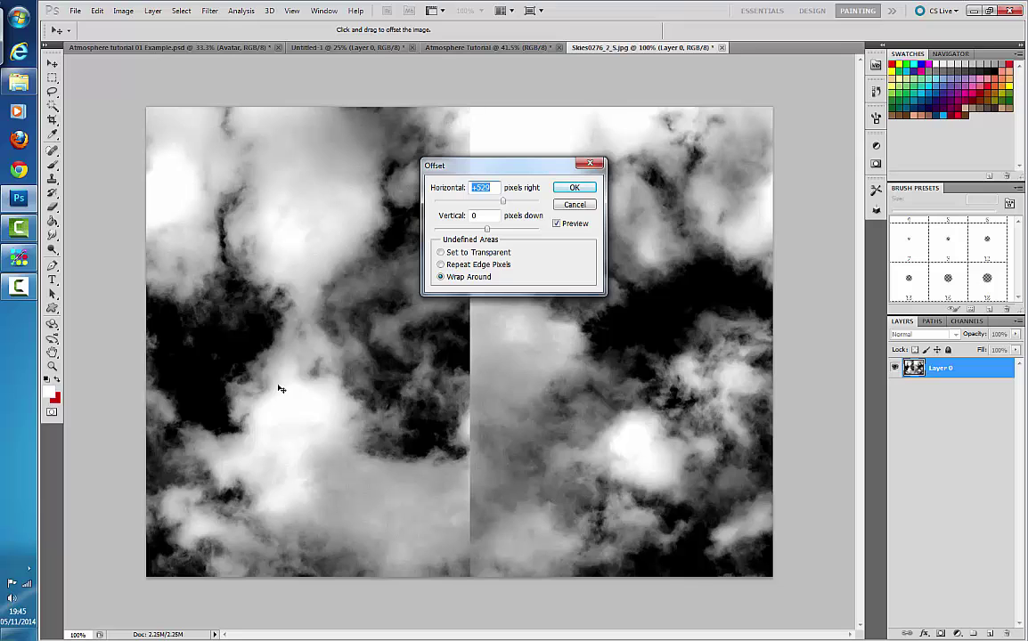
click(578, 189)
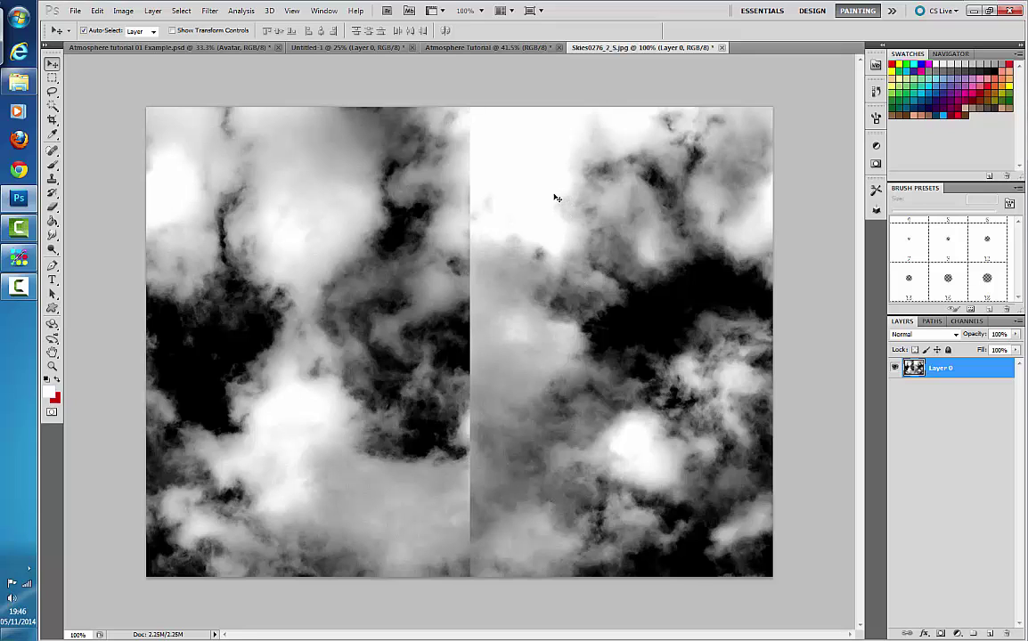
Step: Pick the Clone Stamp tool and clone over the grey patch and upper part of the seam
click(54, 180)
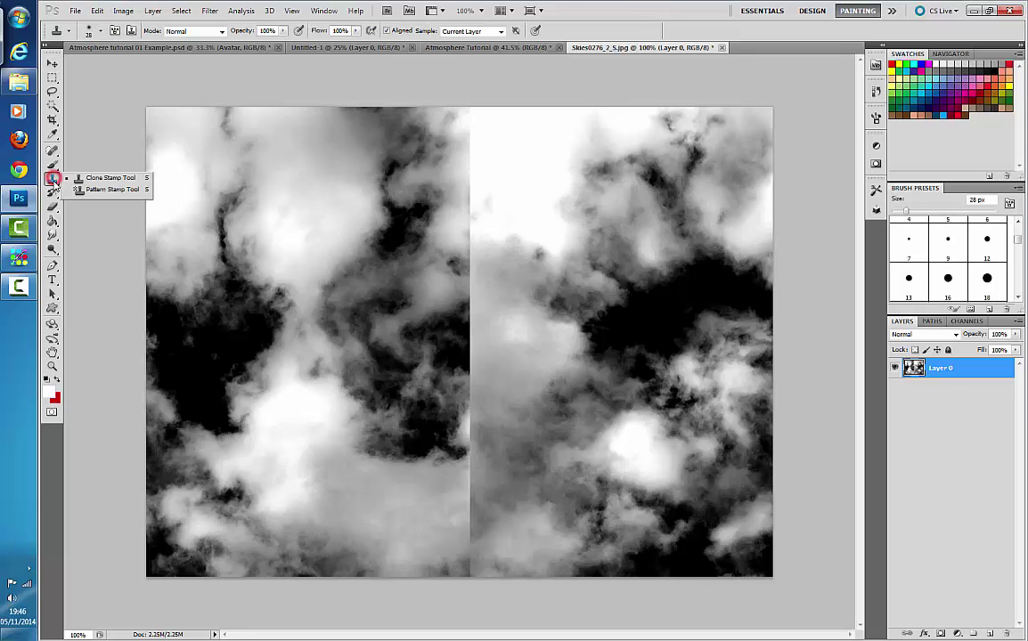
click(52, 178)
click(53, 181)
click(105, 178)
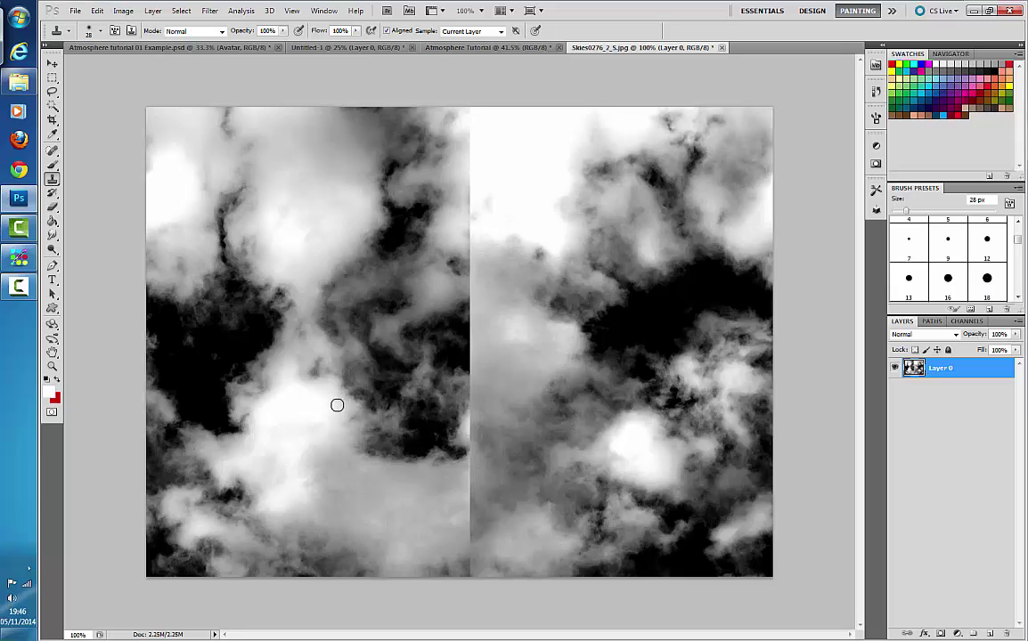
alt+click(299, 225)
click(478, 208)
click(462, 174)
Step: Sample the left clouds and paint cloud texture up along the seam to its top end
alt+click(287, 219)
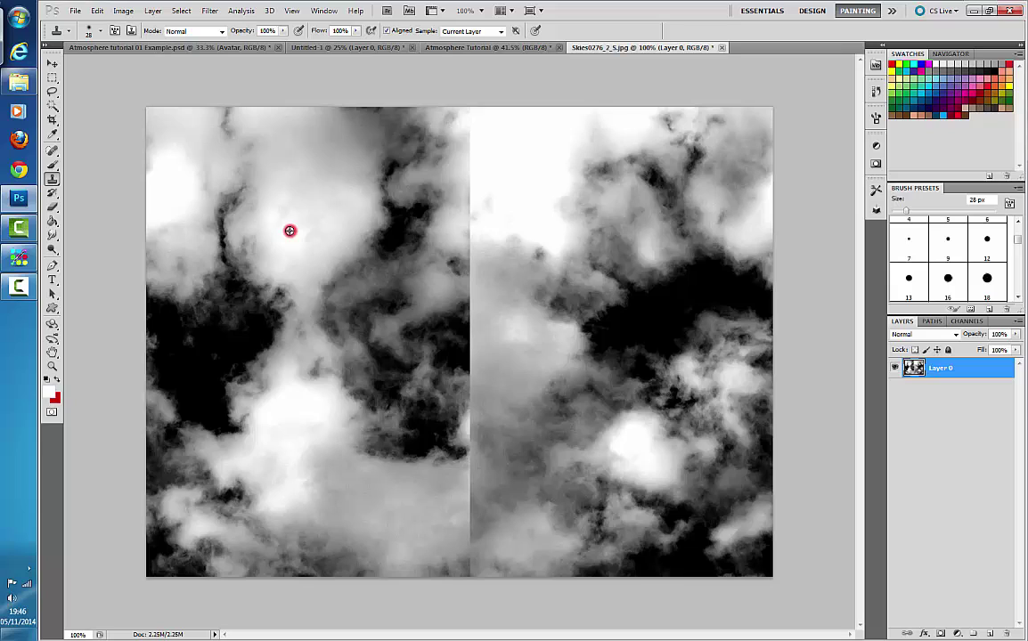
click(470, 228)
alt+click(287, 239)
drag(470, 230, 471, 128)
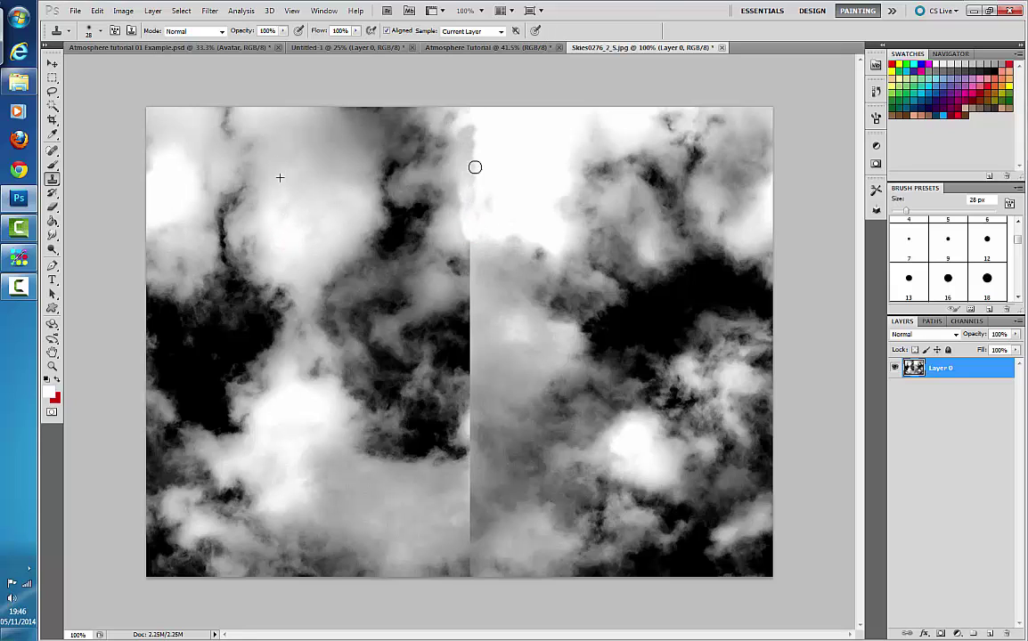
click(472, 221)
mouse_move(471, 174)
mouse_down()
mouse_move(473, 127)
mouse_move(486, 142)
mouse_move(476, 172)
mouse_up()
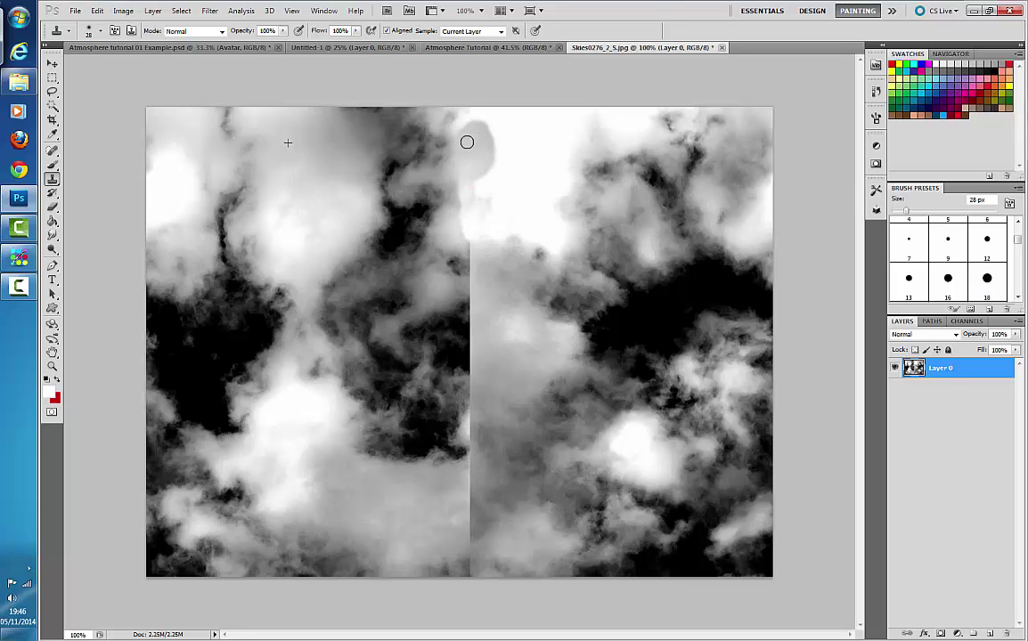
drag(465, 126, 473, 116)
drag(456, 182, 446, 211)
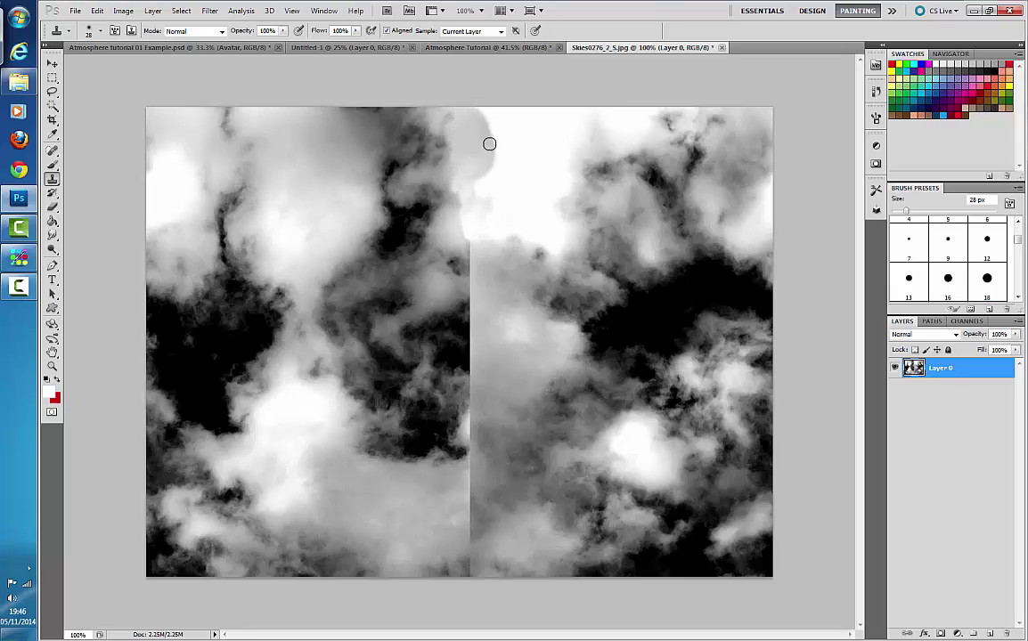
Step: Clone upper-left clouds over the seam top, try a Multiply stroke, then undo it
alt+click(365, 135)
mouse_move(498, 142)
mouse_down()
mouse_move(483, 126)
mouse_move(507, 156)
mouse_move(500, 186)
mouse_up()
click(224, 31)
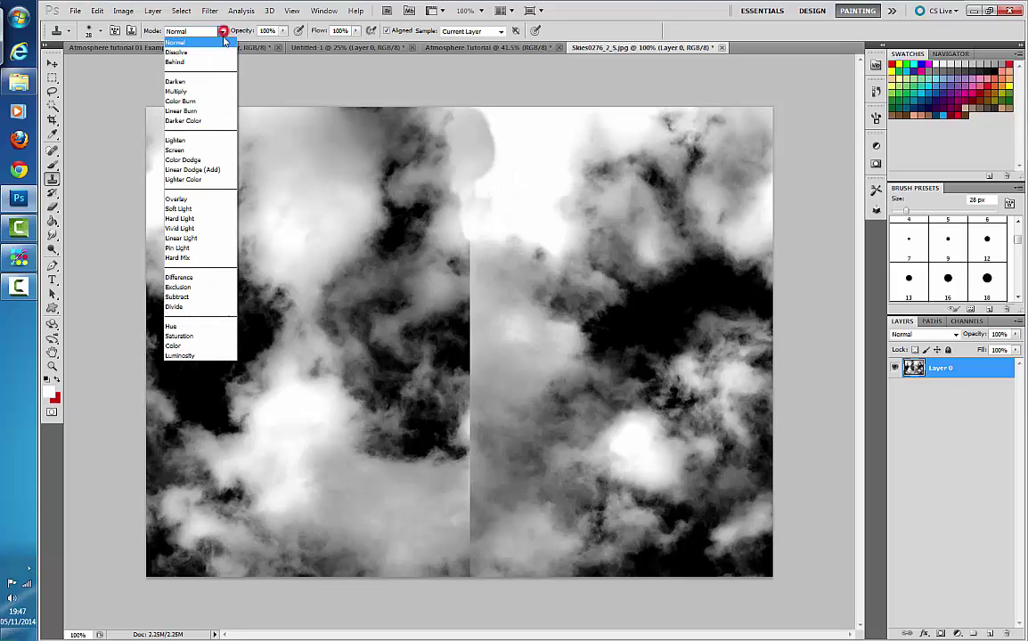
click(206, 91)
mouse_move(471, 186)
mouse_down()
mouse_move(486, 170)
mouse_move(477, 118)
mouse_up()
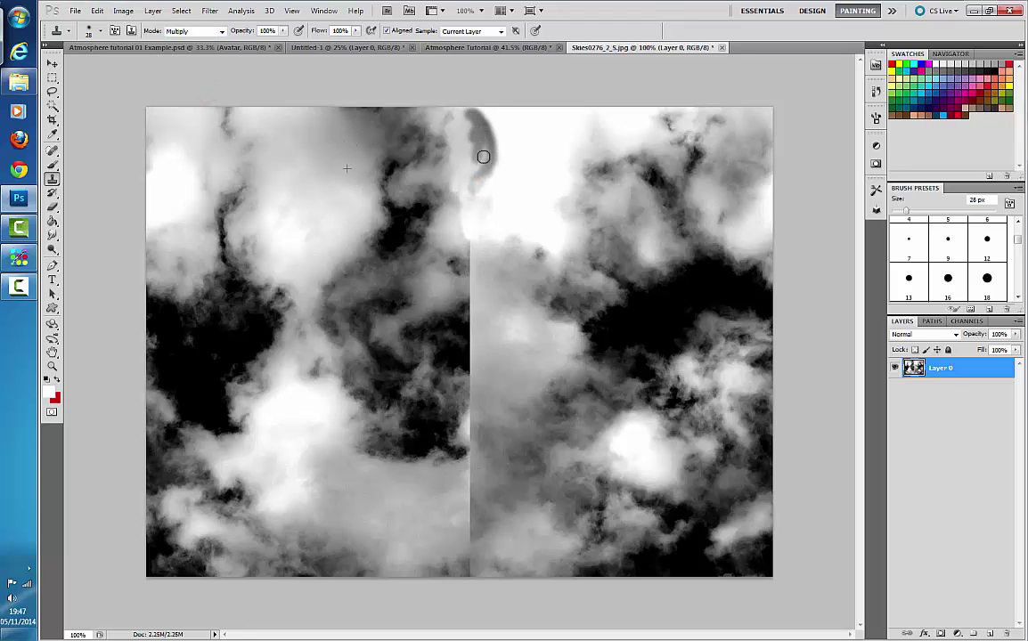
key(ctrl+alt+z)
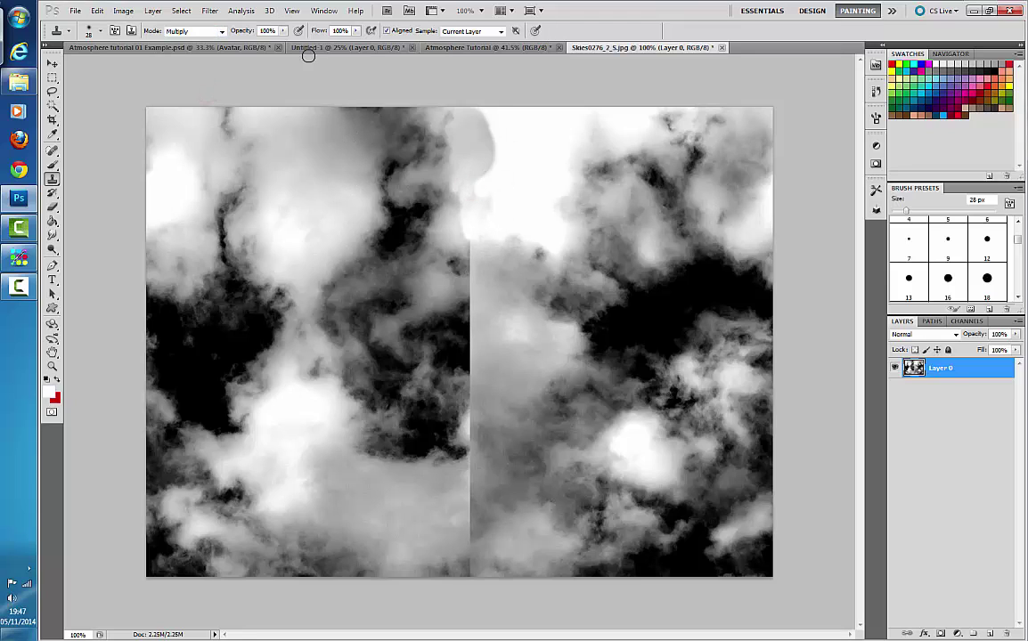
Step: Return cloning to Normal mode and paint a larger cloud patch over the seam top
click(222, 32)
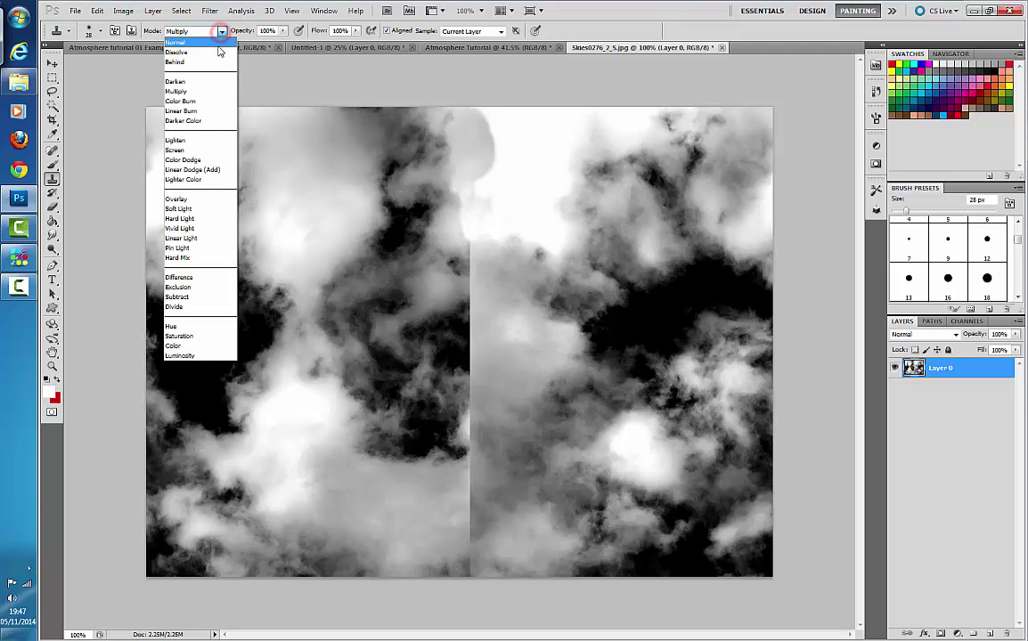
click(219, 38)
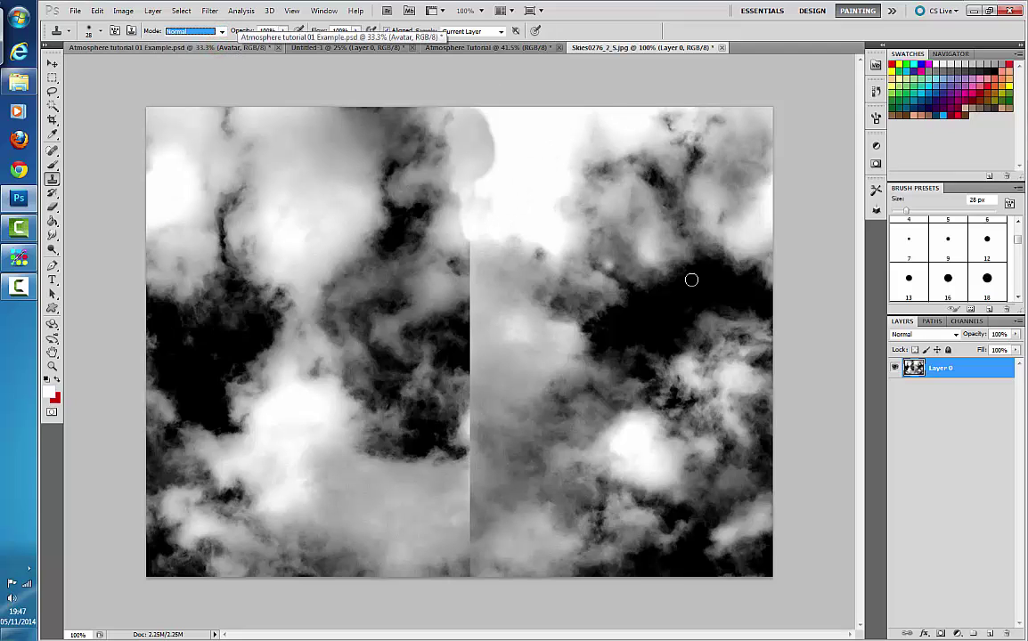
alt+click(755, 217)
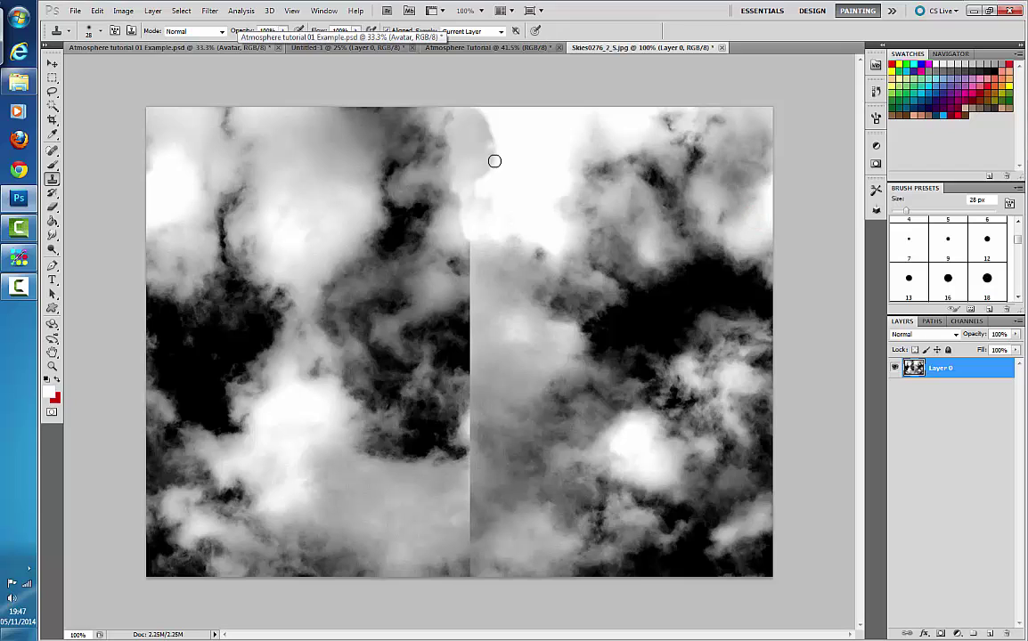
mouse_move(489, 165)
mouse_down()
mouse_move(479, 112)
mouse_move(468, 169)
mouse_move(474, 138)
mouse_move(493, 156)
mouse_move(491, 172)
mouse_move(469, 127)
mouse_move(472, 109)
mouse_move(479, 137)
mouse_move(466, 164)
mouse_move(468, 115)
mouse_move(461, 153)
mouse_move(449, 122)
mouse_move(466, 109)
mouse_move(451, 112)
mouse_move(449, 145)
mouse_move(429, 109)
mouse_move(454, 118)
mouse_move(447, 108)
mouse_move(508, 152)
mouse_move(492, 169)
mouse_move(502, 168)
mouse_move(470, 163)
mouse_up()
alt+click(535, 223)
alt+click(439, 287)
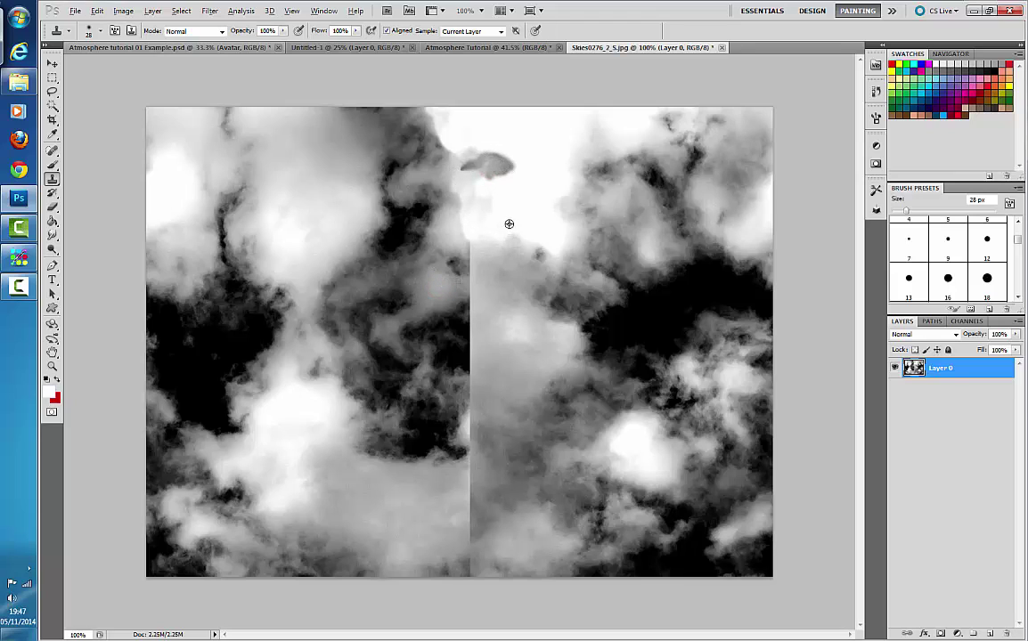
key(ctrl+z)
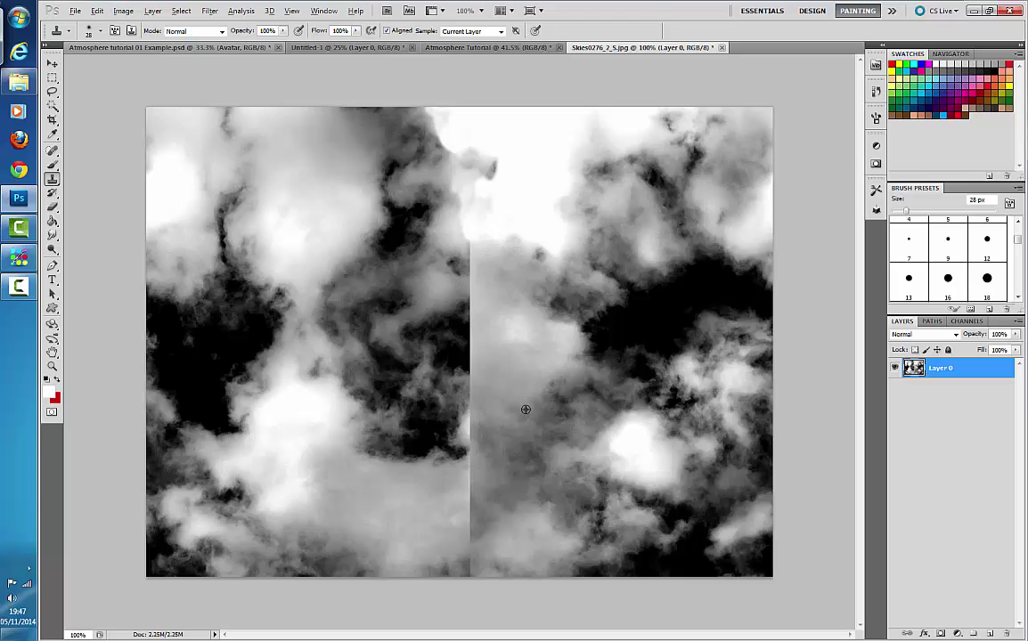
drag(297, 451, 309, 450)
mouse_move(489, 185)
mouse_down()
mouse_move(486, 154)
mouse_move(499, 172)
mouse_move(473, 179)
mouse_move(479, 149)
mouse_up()
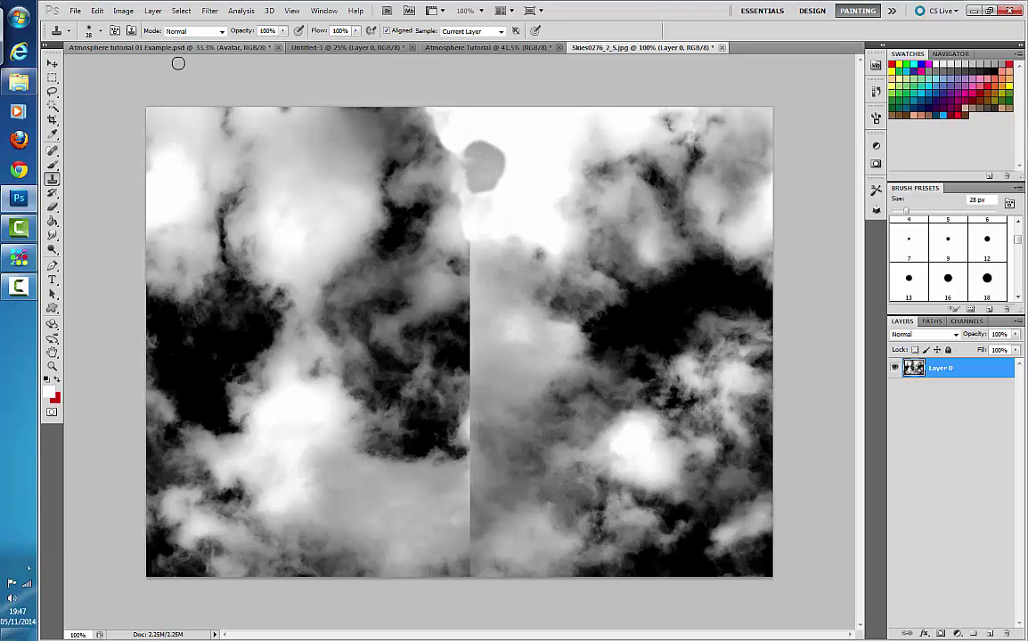
Step: Enlarge the clone brush to 91 px and clone along the seam from top to bottom
click(90, 33)
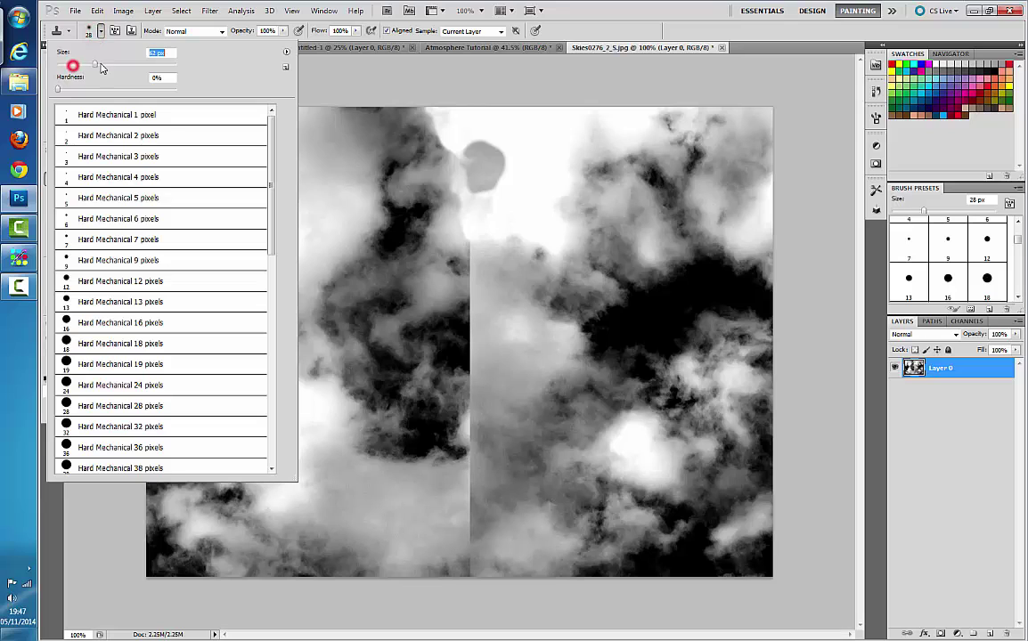
drag(63, 64, 111, 64)
click(548, 131)
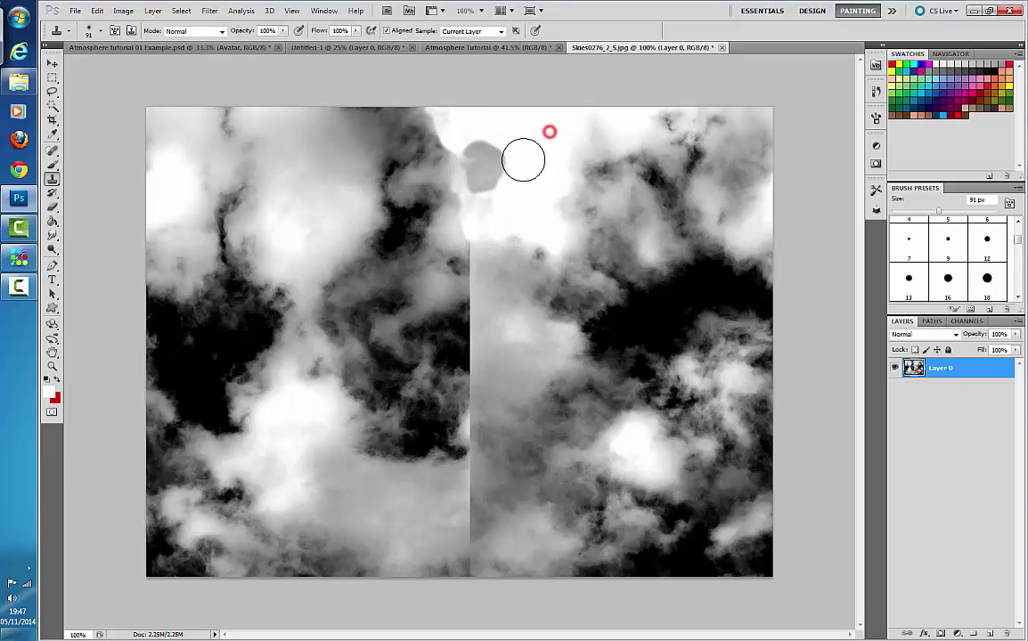
mouse_move(498, 151)
mouse_down()
mouse_move(488, 139)
mouse_move(475, 179)
mouse_move(447, 174)
mouse_move(486, 172)
mouse_move(436, 195)
mouse_move(454, 161)
mouse_move(465, 177)
mouse_up()
mouse_move(476, 244)
mouse_down()
mouse_move(459, 224)
mouse_move(562, 202)
mouse_move(491, 241)
mouse_move(469, 235)
mouse_move(487, 285)
mouse_move(464, 278)
mouse_move(487, 307)
mouse_move(473, 298)
mouse_move(473, 373)
mouse_move(482, 355)
mouse_move(471, 426)
mouse_move(483, 341)
mouse_move(457, 335)
mouse_move(475, 411)
mouse_move(464, 588)
mouse_move(487, 475)
mouse_up()
mouse_move(510, 225)
mouse_down()
mouse_move(406, 147)
mouse_move(425, 156)
mouse_move(420, 179)
mouse_move(494, 144)
mouse_up()
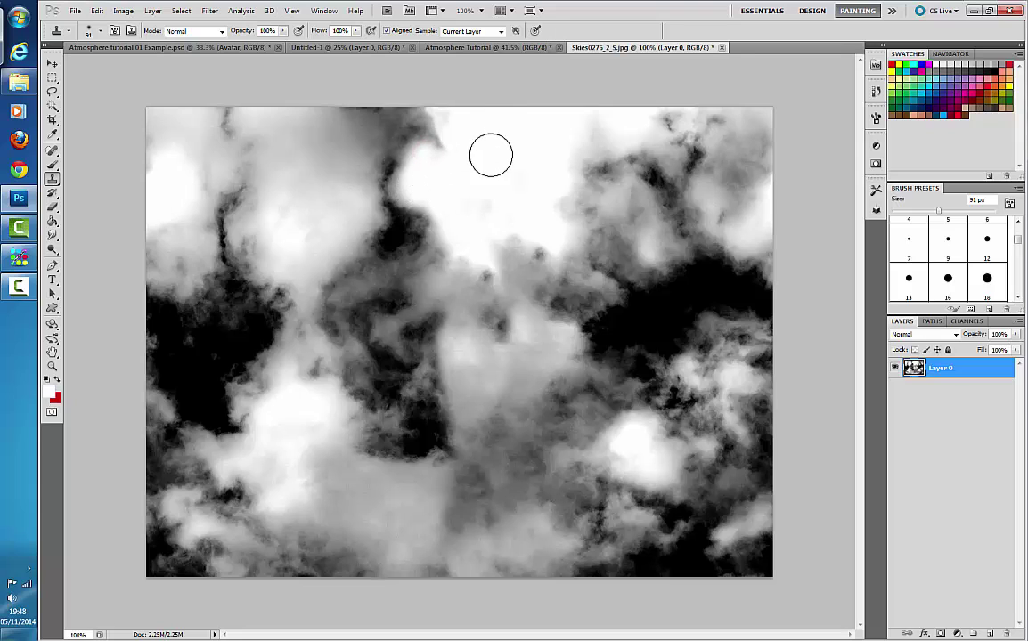
Step: Redo the seam blending from the lower middle clouds, then select the cloud layer's contents
key(ctrl+alt+z)
key(ctrl+alt+z)
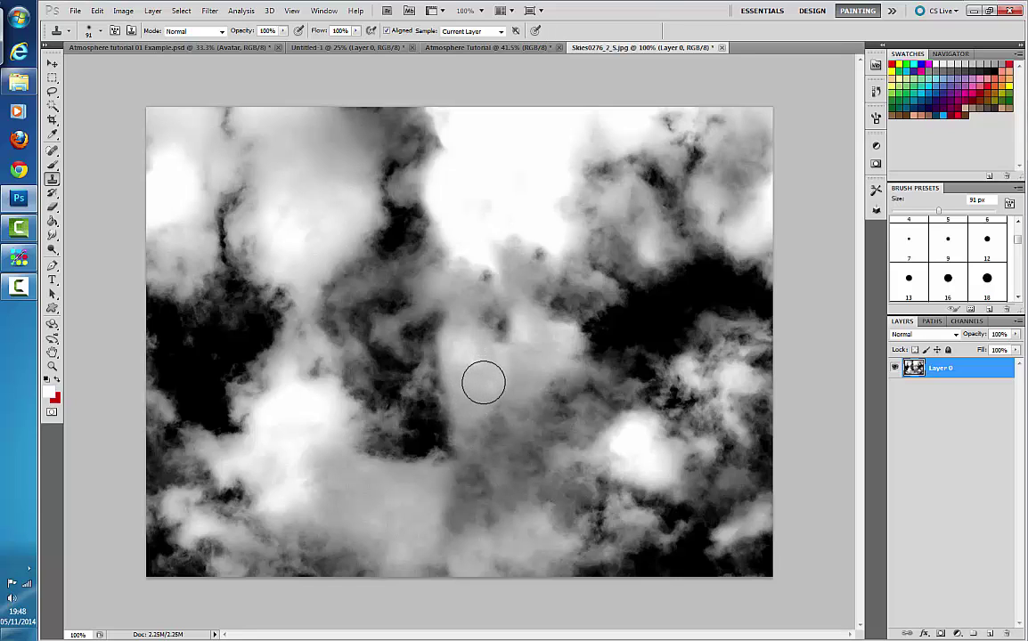
alt+click(470, 365)
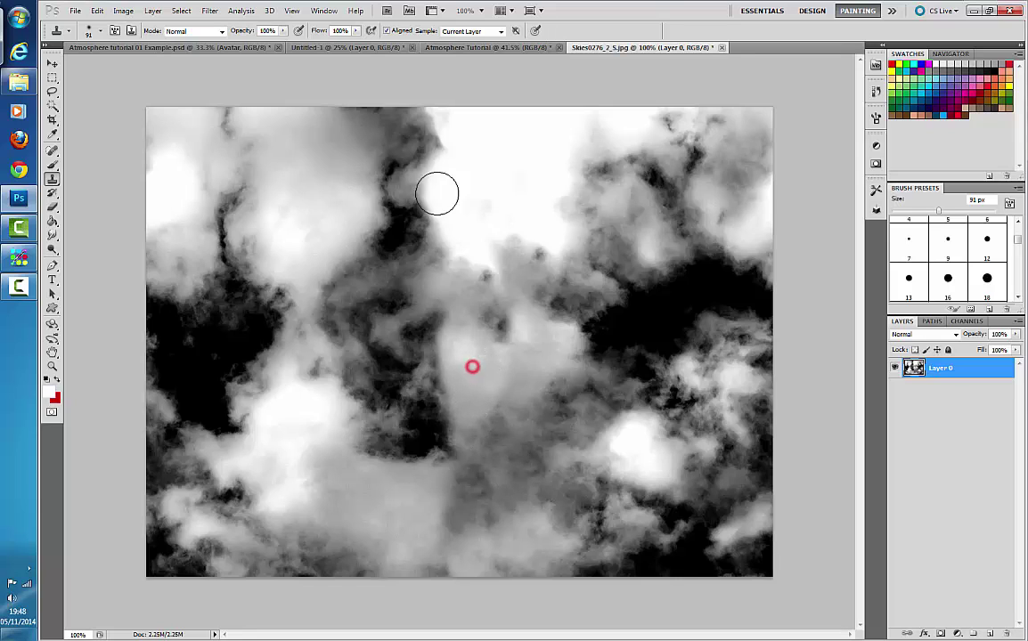
mouse_move(425, 156)
mouse_down()
mouse_move(427, 239)
mouse_move(422, 142)
mouse_move(432, 126)
mouse_move(450, 123)
mouse_move(436, 110)
mouse_move(432, 211)
mouse_move(461, 133)
mouse_move(443, 278)
mouse_move(462, 308)
mouse_up()
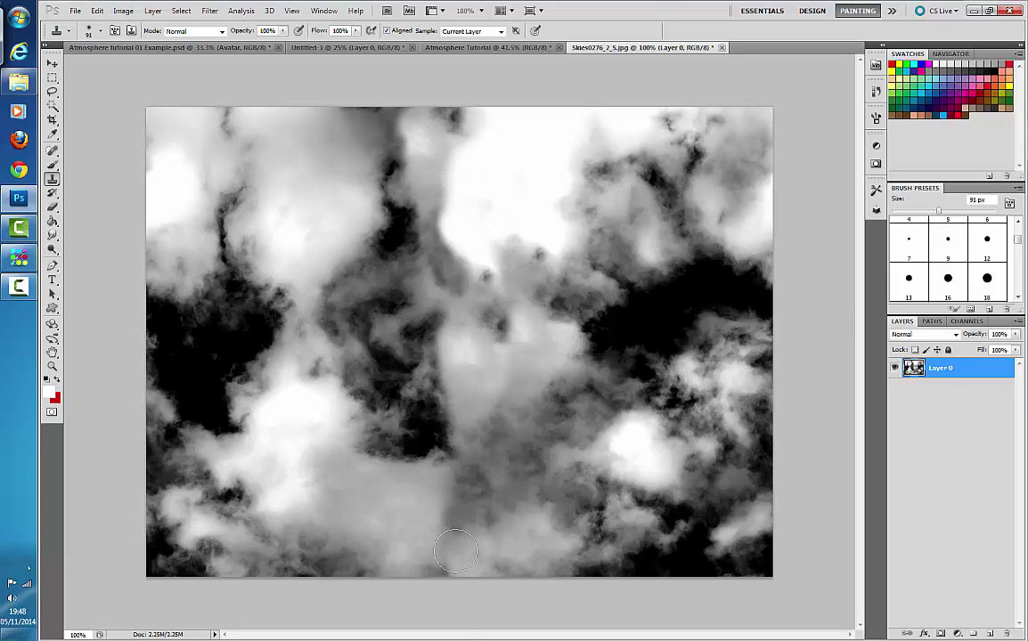
click(472, 229)
ctrl+click(915, 370)
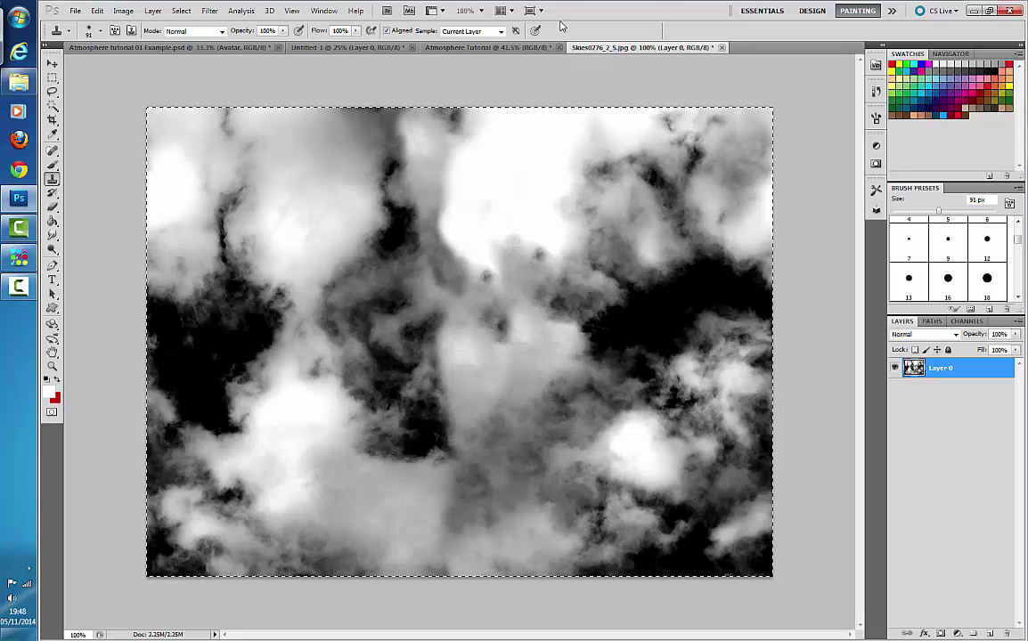
Step: Paste the clouds into Atmosphere Tutorial and move copies to the banner's left and right sides
click(489, 48)
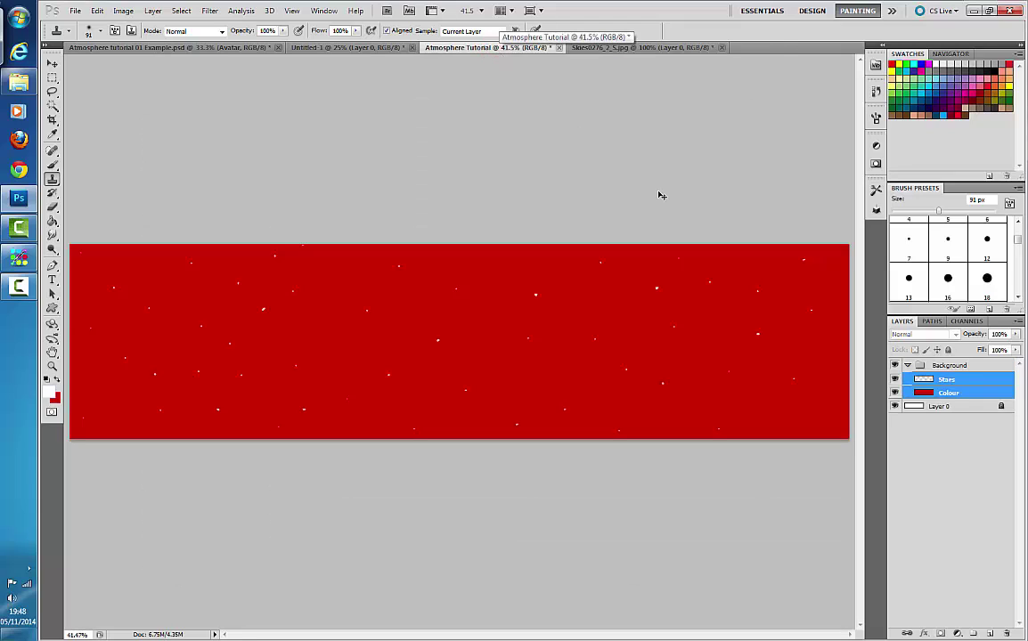
key(ctrl+v)
key(ctrl+v)
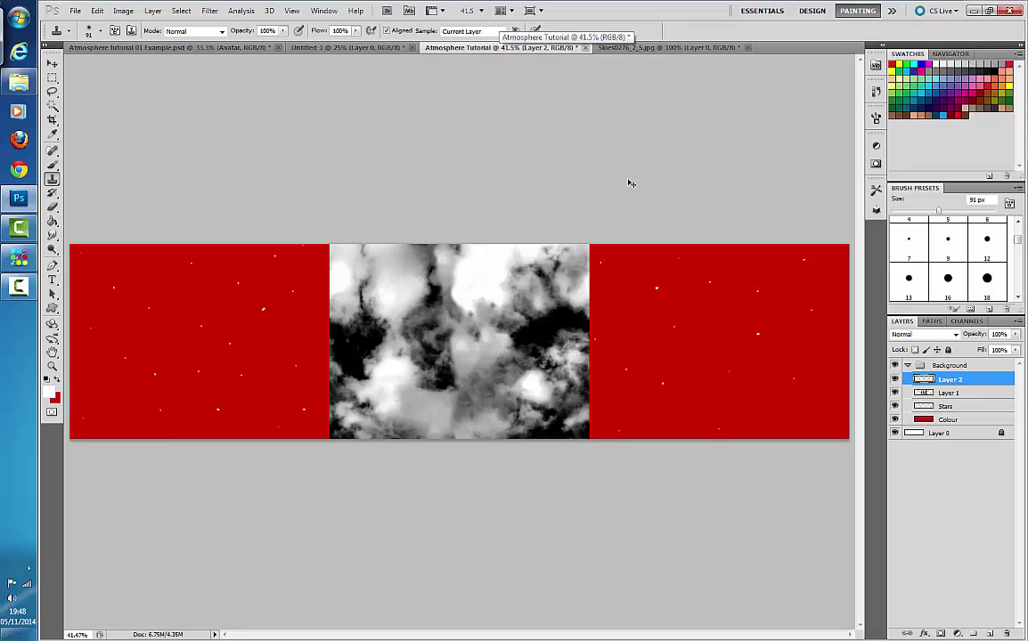
key(ctrl+v)
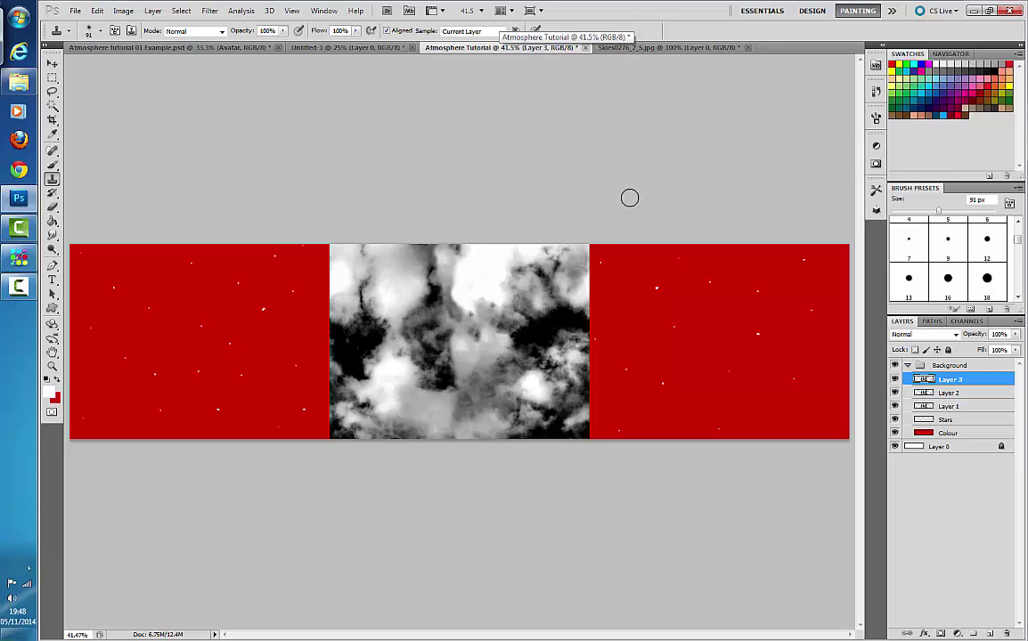
click(52, 64)
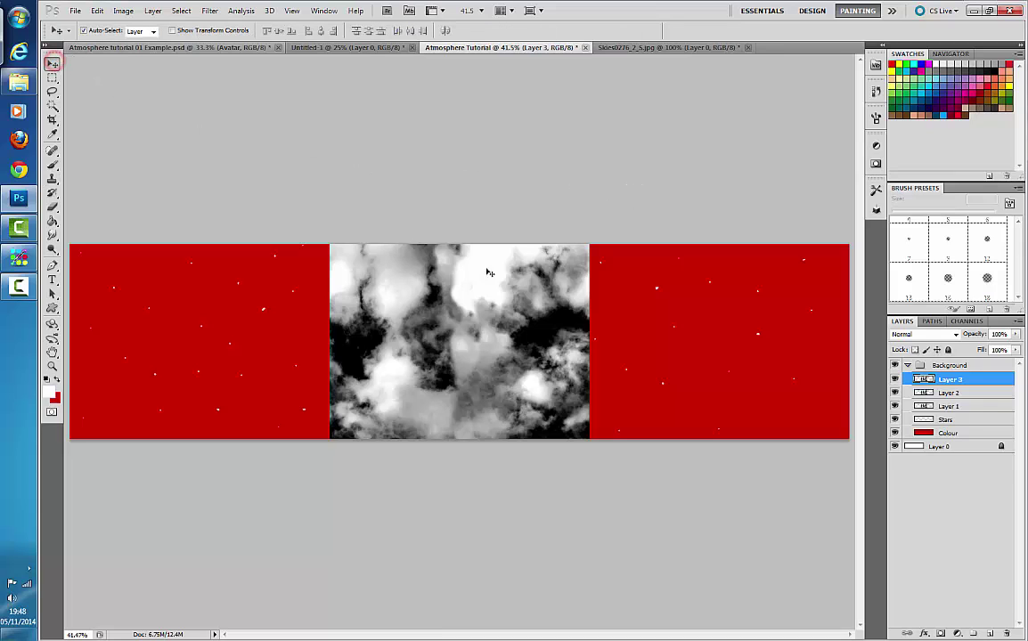
drag(499, 356, 239, 357)
drag(502, 355, 764, 357)
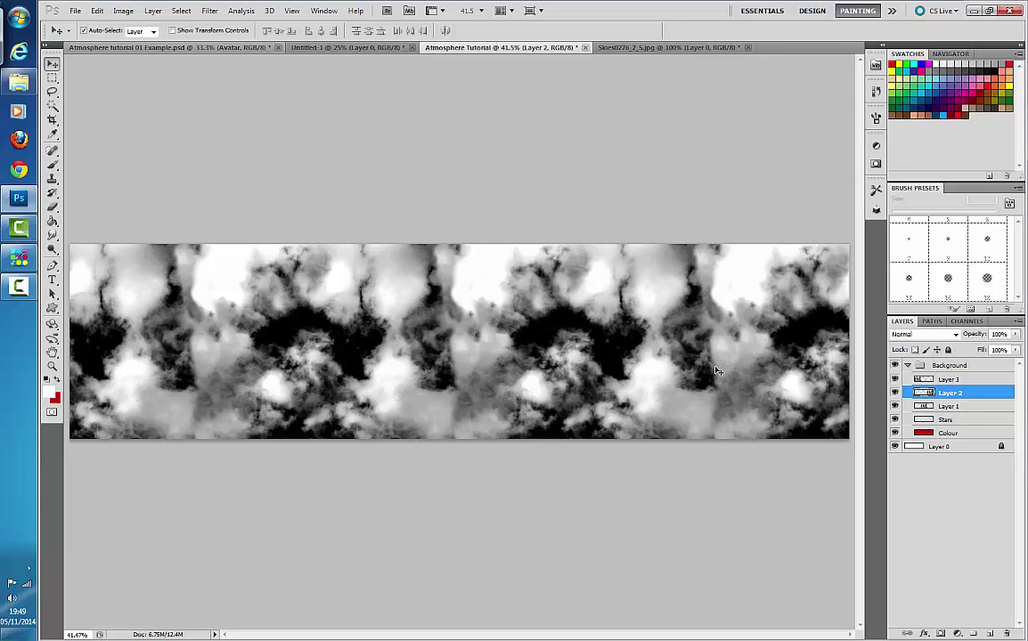
Step: Set Layer 2 to Screen, then merge Layers 1–3 into one layer named Mist
click(955, 339)
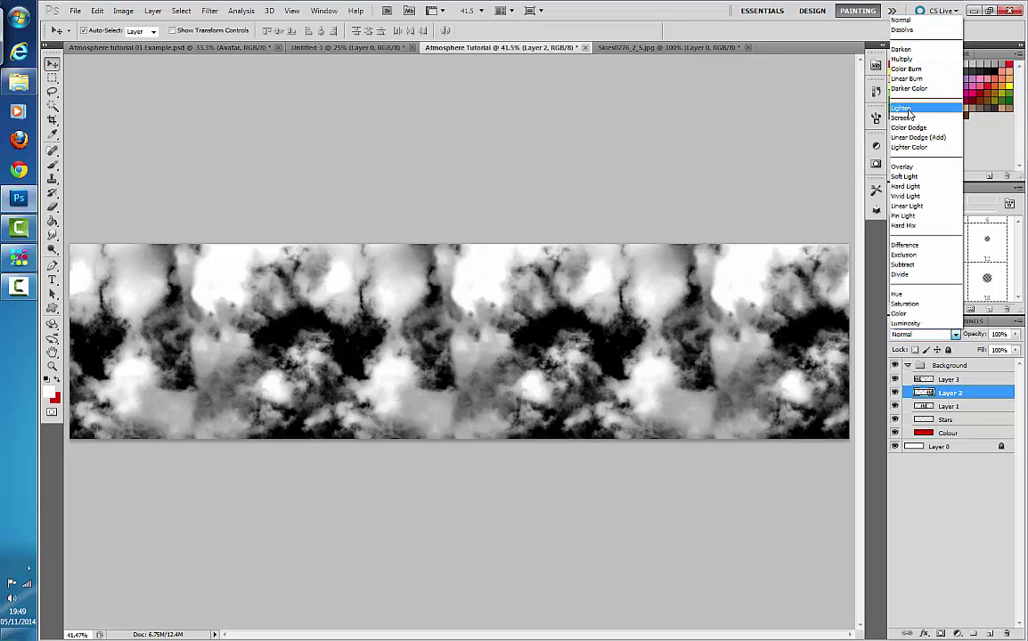
click(909, 111)
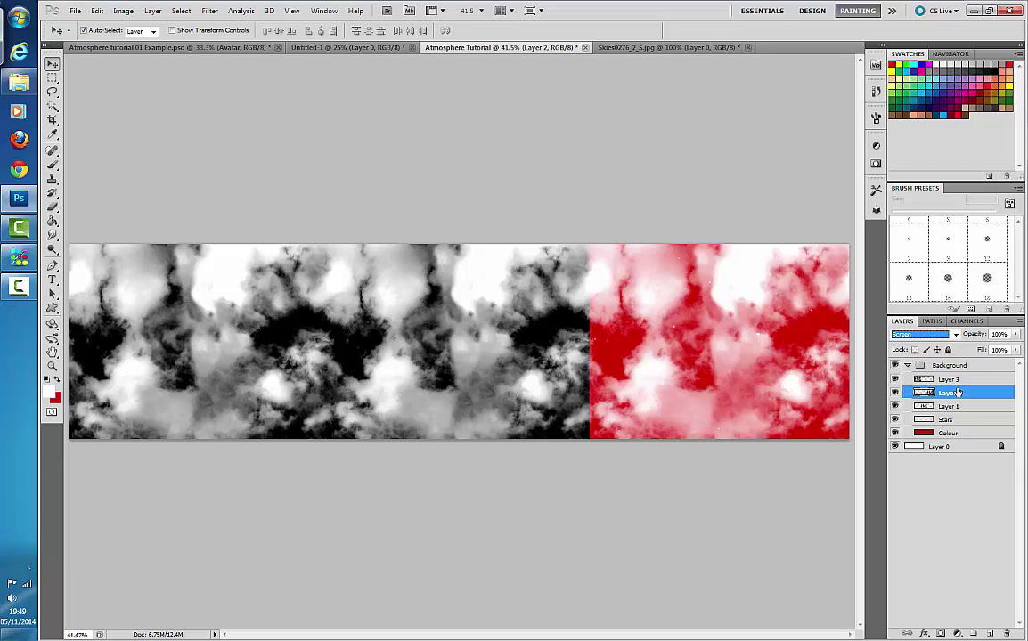
click(958, 380)
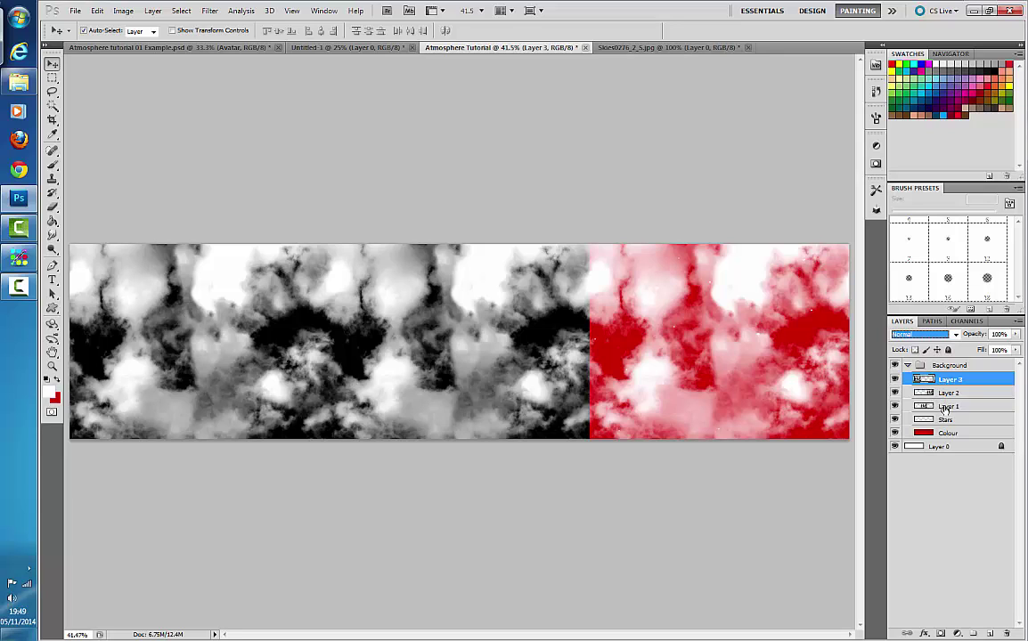
shift+click(948, 406)
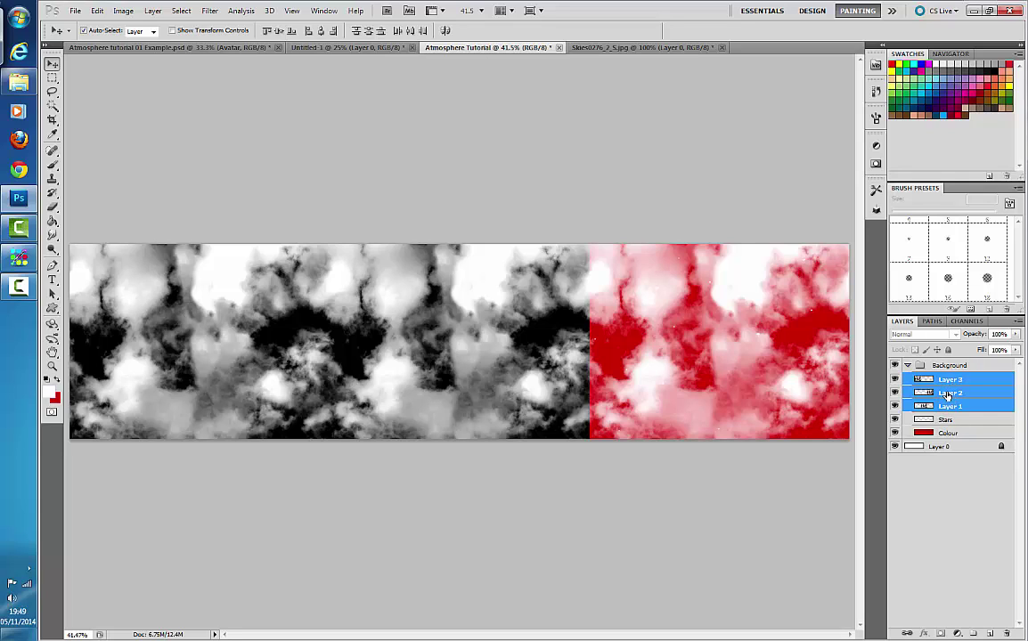
right_click(948, 394)
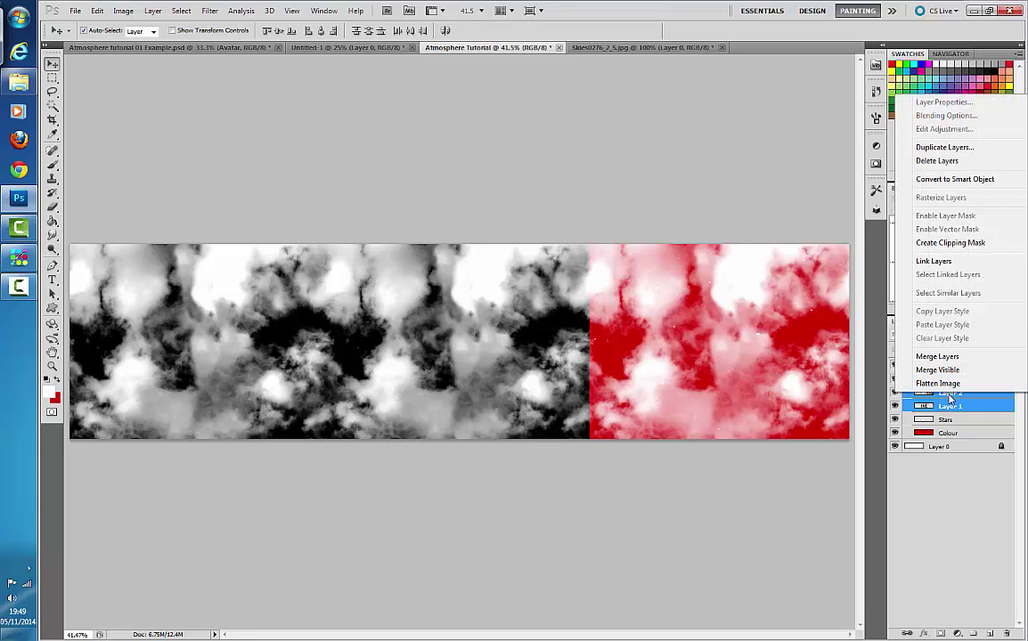
click(938, 357)
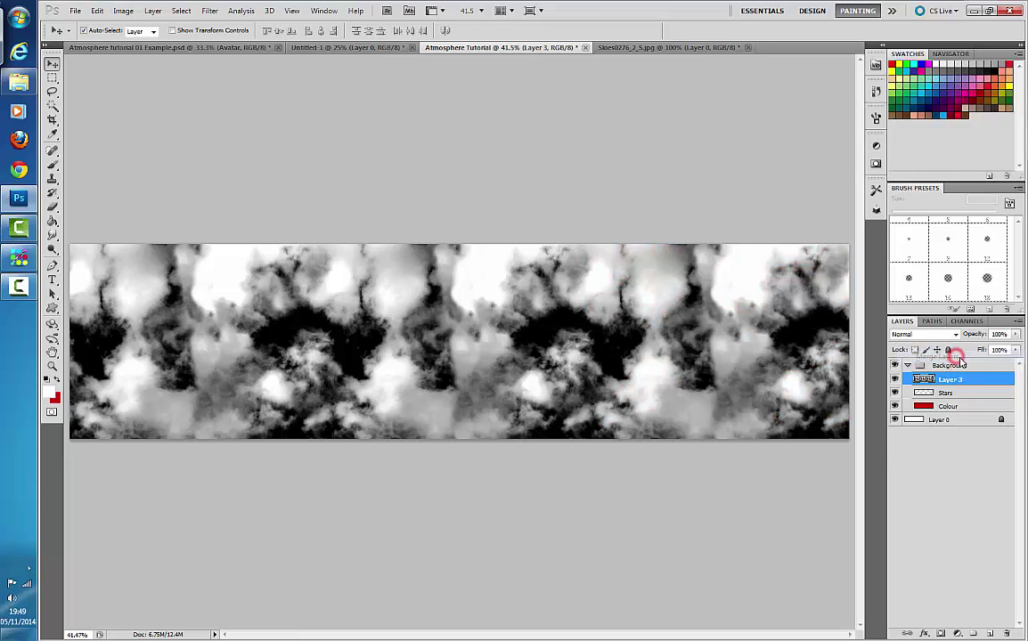
double_click(950, 381)
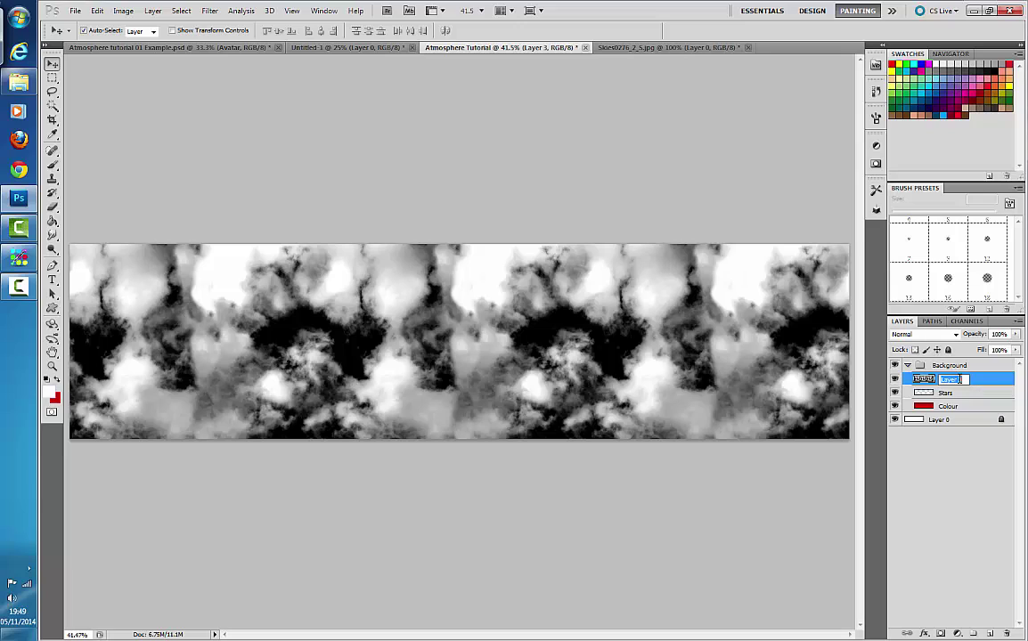
key(Return)
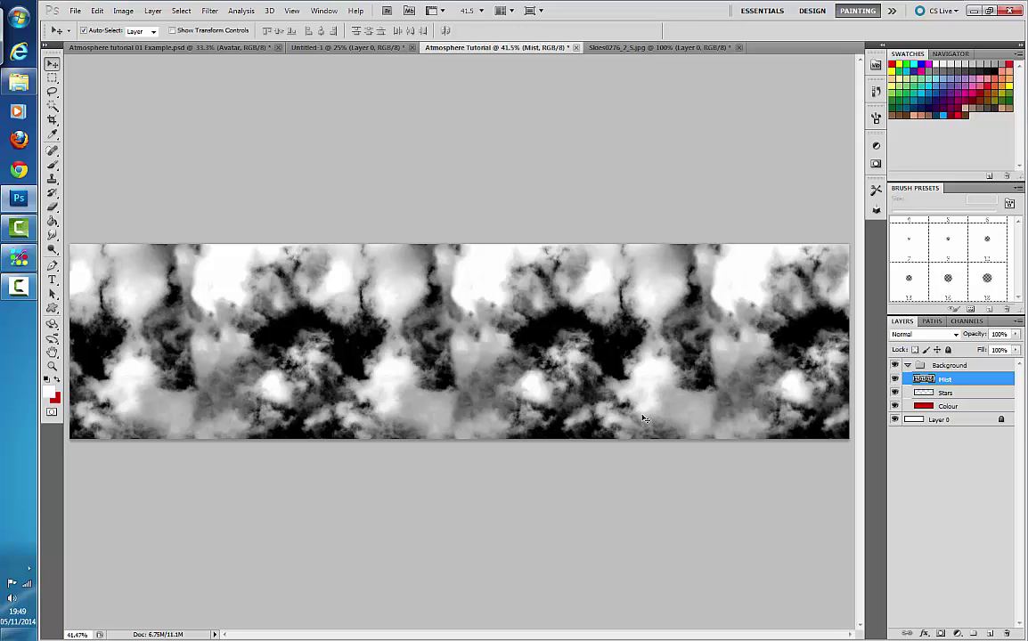
Step: Give the Mist layer Screen blending and lower its opacity from 100% to 15%
click(954, 334)
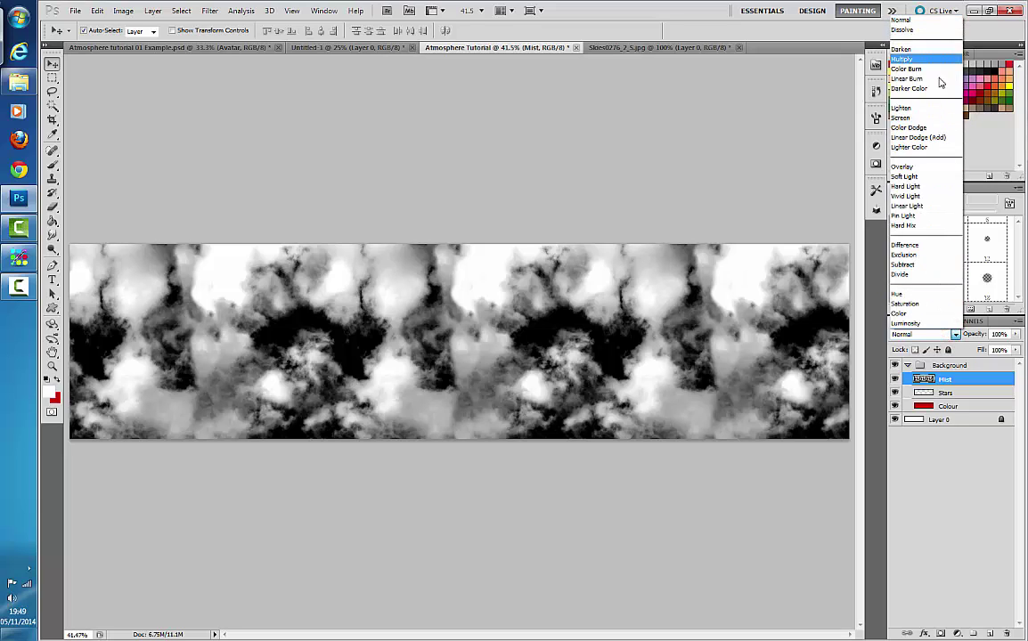
click(938, 118)
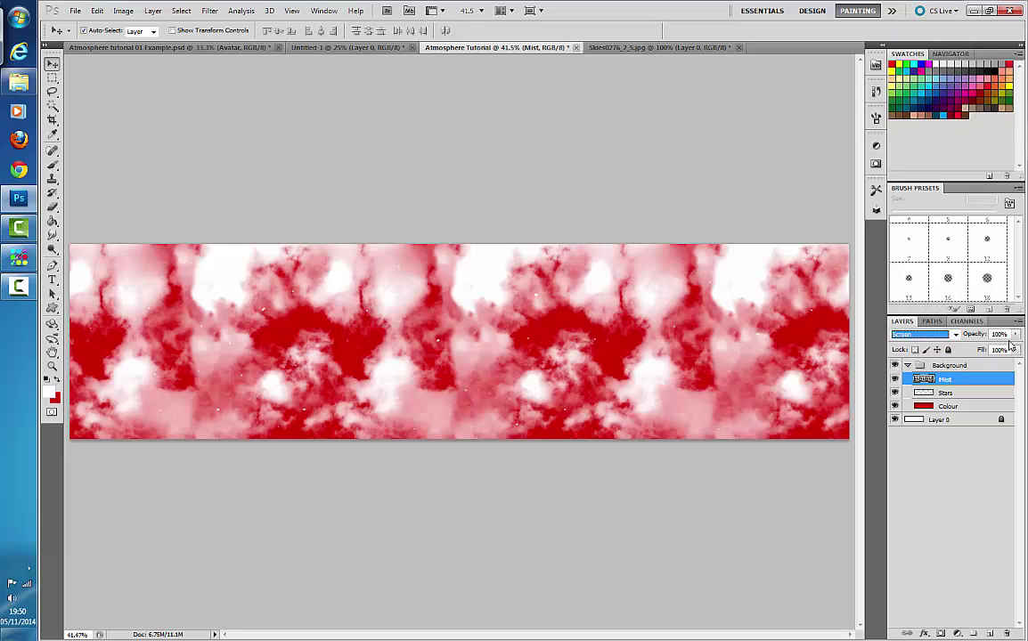
click(1015, 335)
drag(1013, 348, 965, 350)
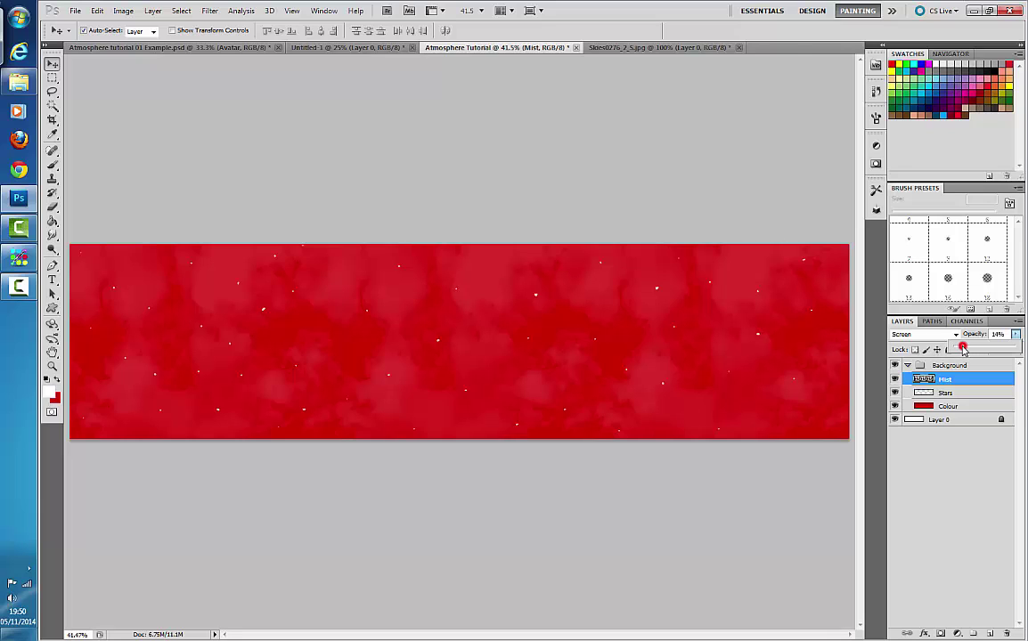
drag(963, 347, 961, 350)
drag(963, 347, 971, 359)
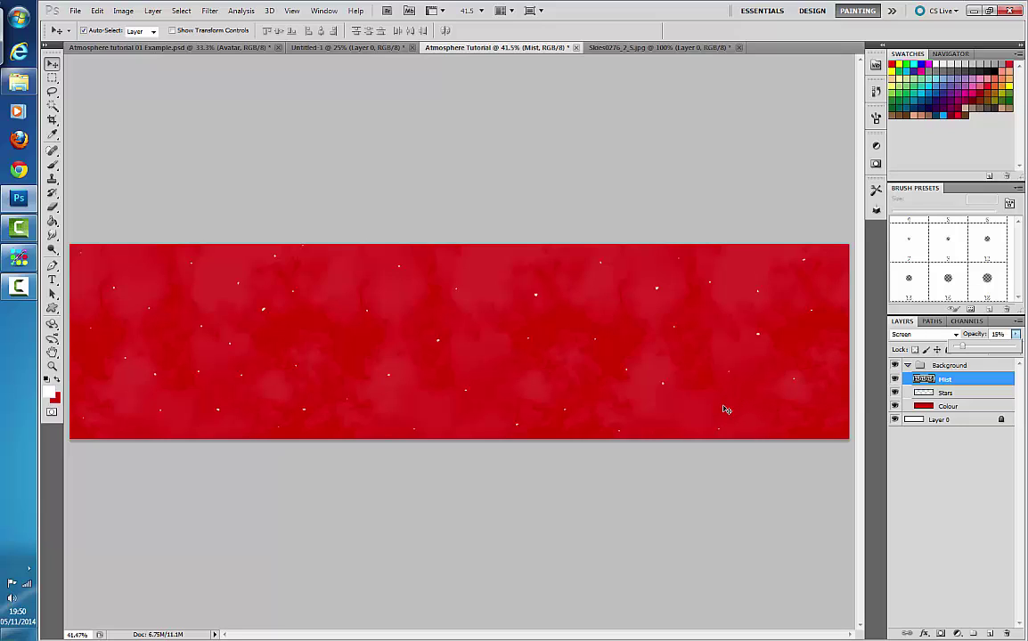
Step: Create a new empty layer, move it above the Background group, and name it 'Mist Overlay'
click(942, 457)
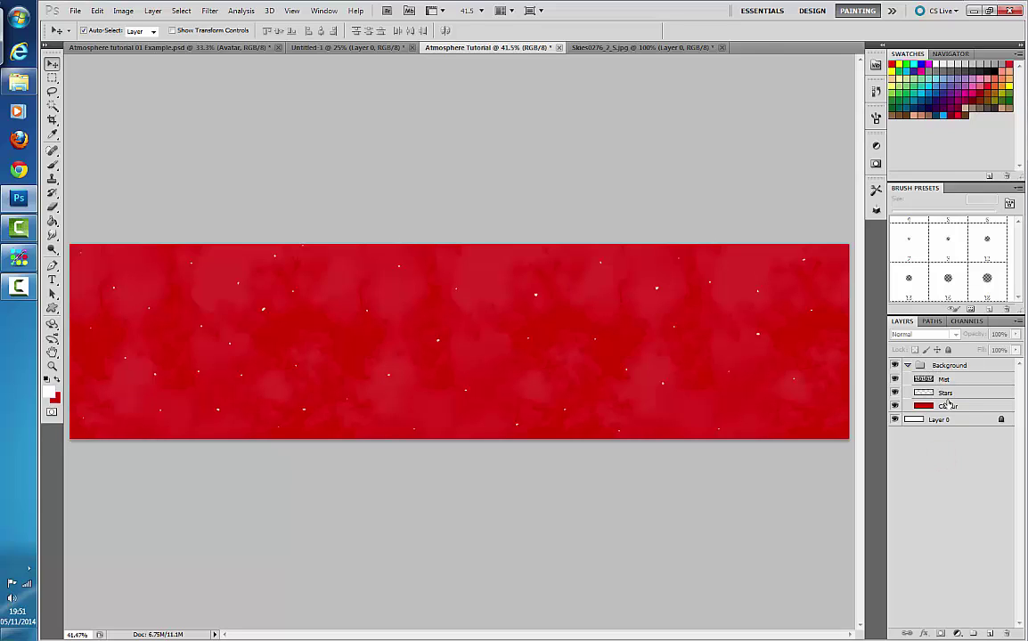
click(949, 366)
click(989, 634)
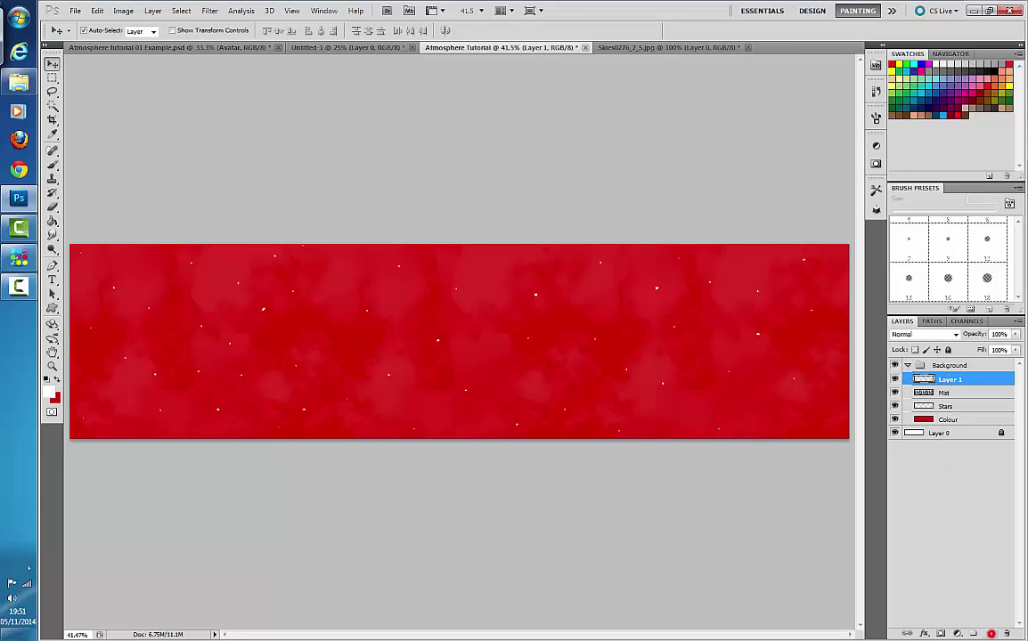
drag(950, 380, 957, 360)
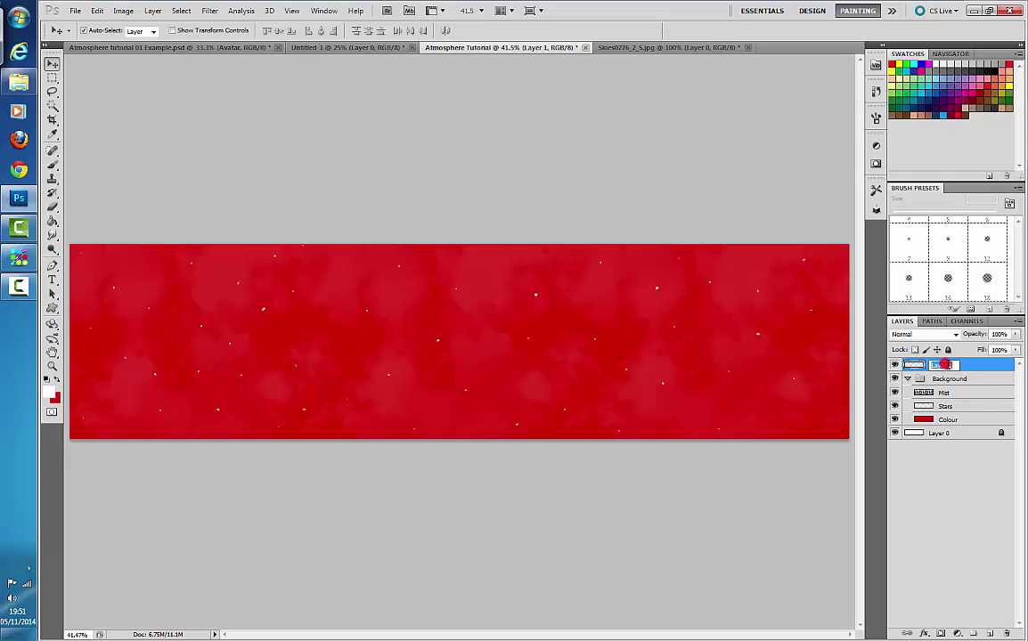
double_click(946, 365)
text(Mist Overlay)
key(Return)
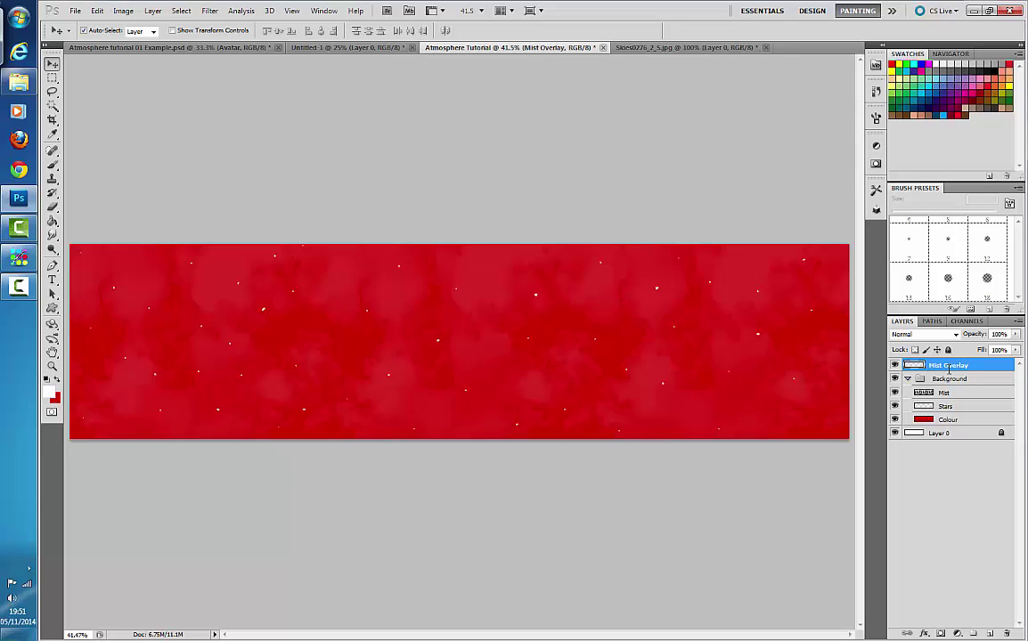
Step: Swap in red, then set the foreground colour to pale pink #e58c8c for brushing
click(56, 382)
click(49, 391)
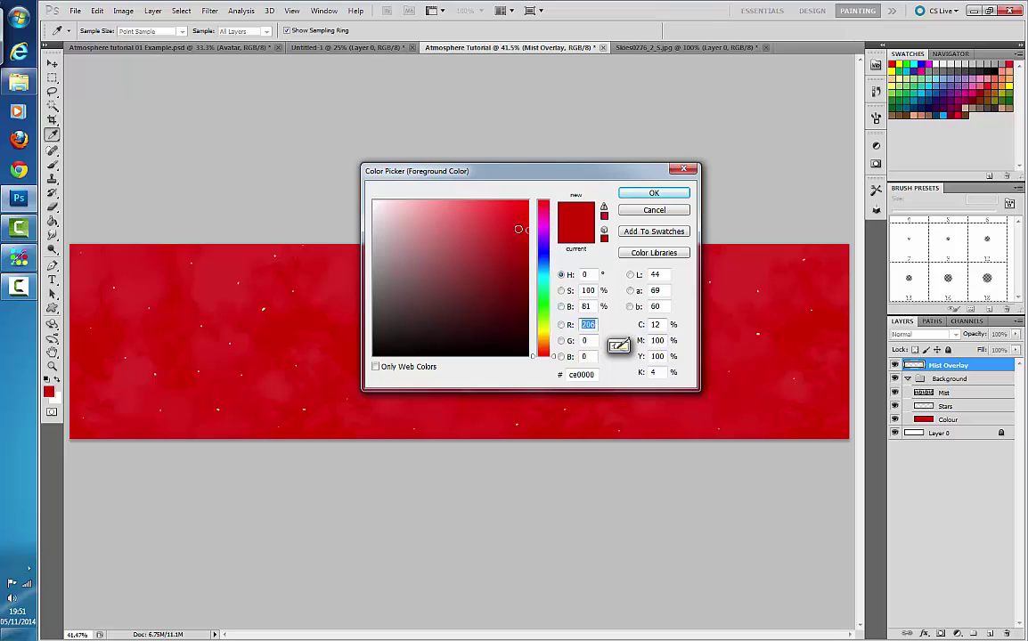
drag(465, 224, 433, 215)
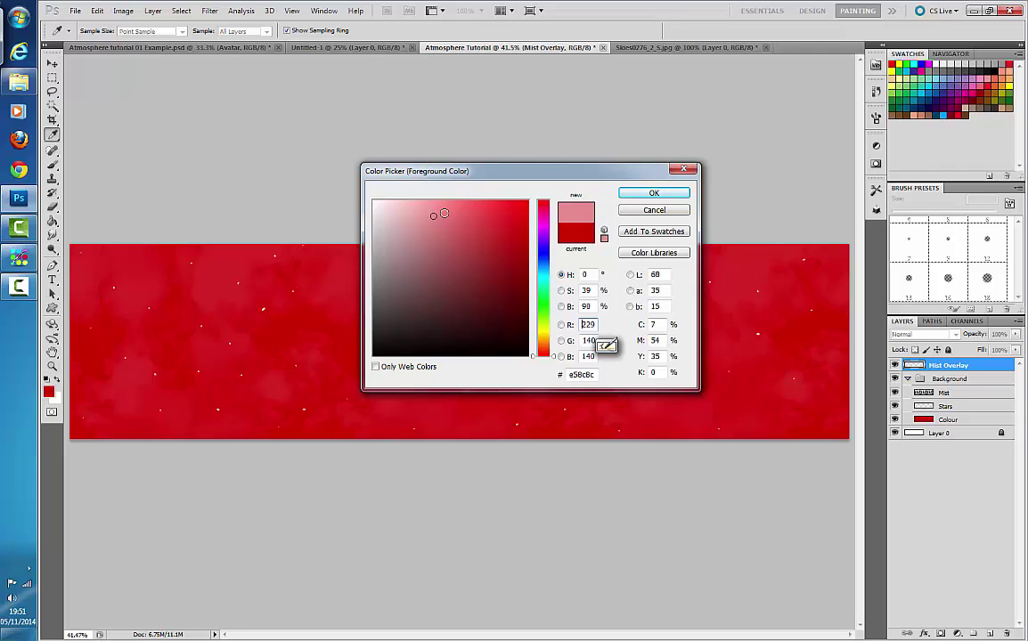
click(654, 194)
key(v)
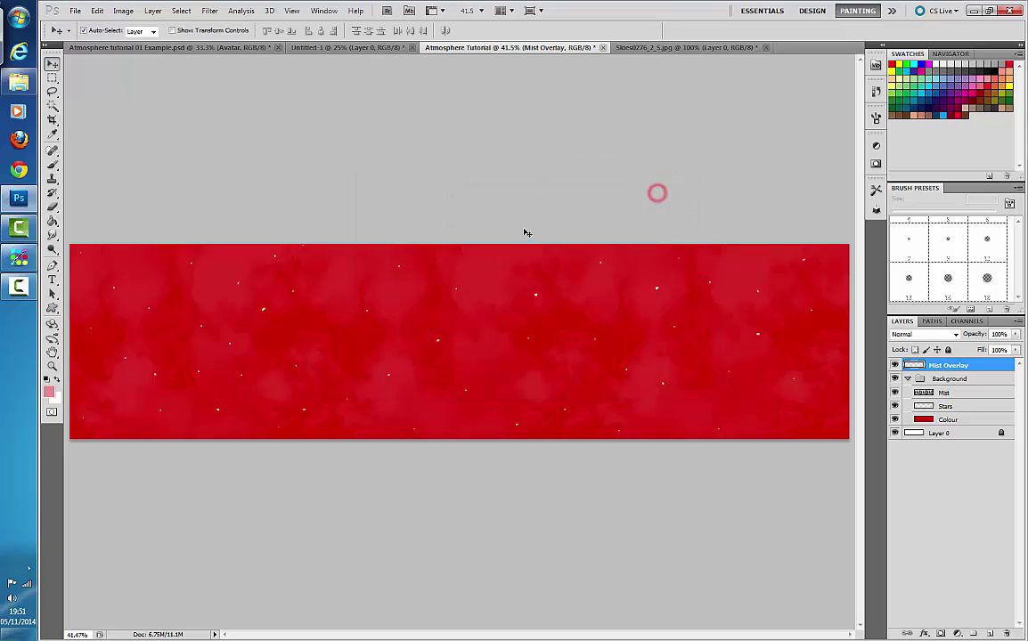
click(52, 165)
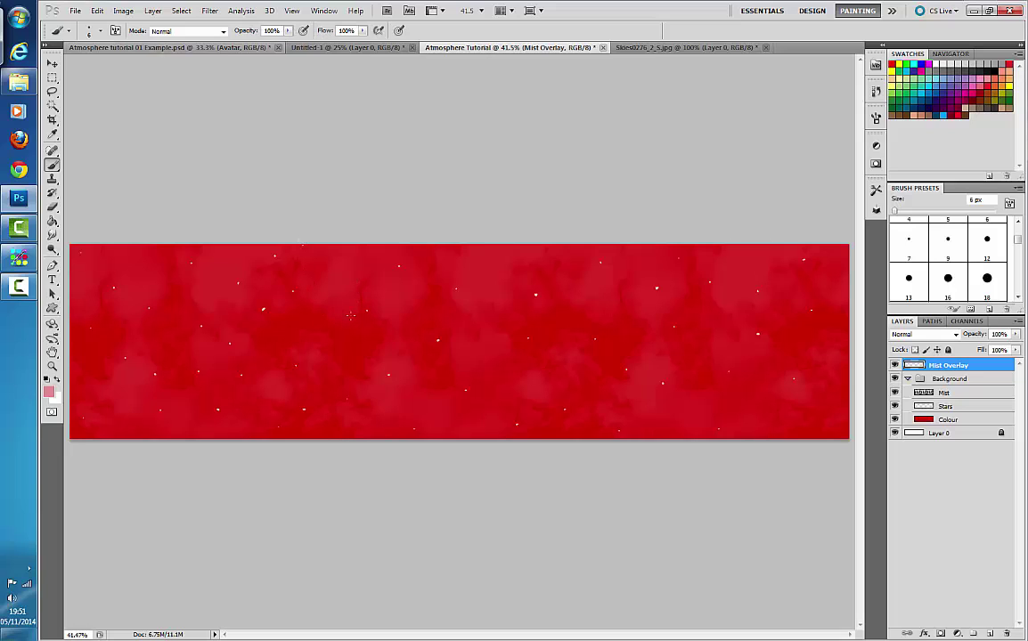
Step: Enlarge the brush to about 50 px and paint pink mist at top left and down to the bottom edge
click(102, 31)
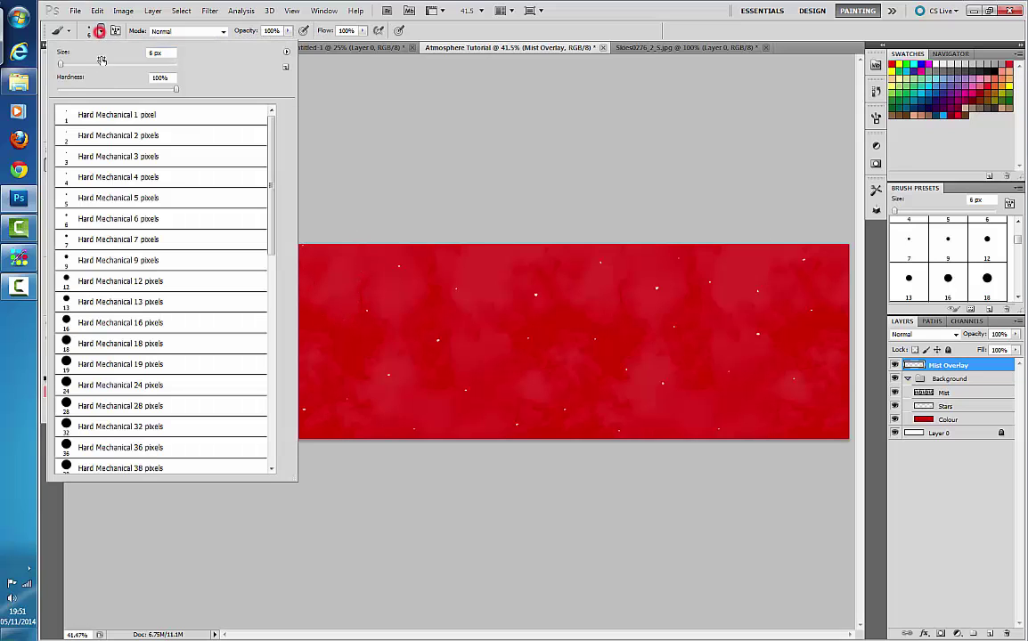
drag(79, 67, 87, 68)
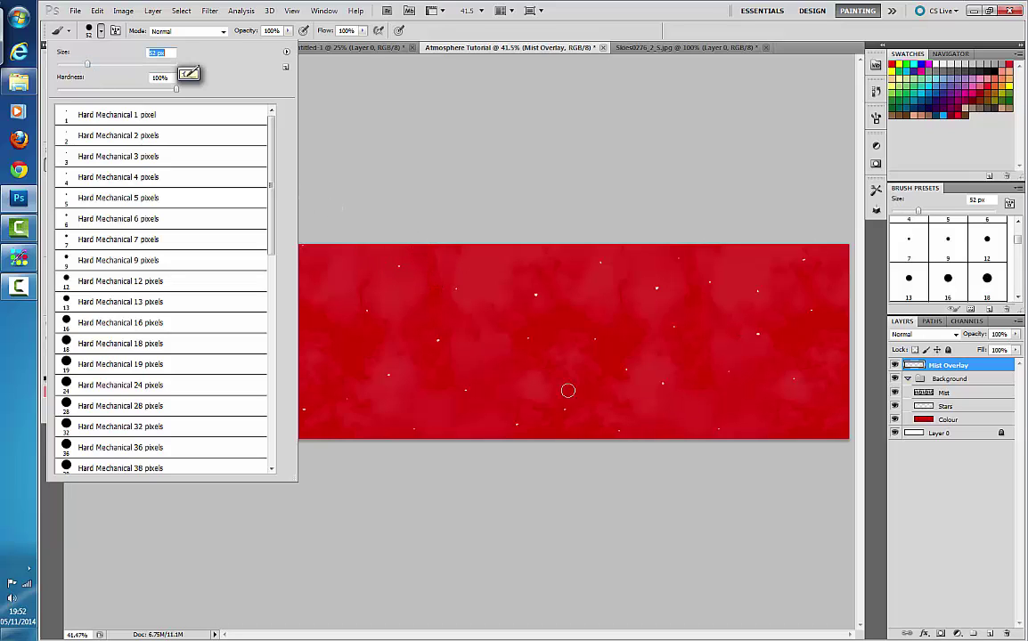
click(390, 127)
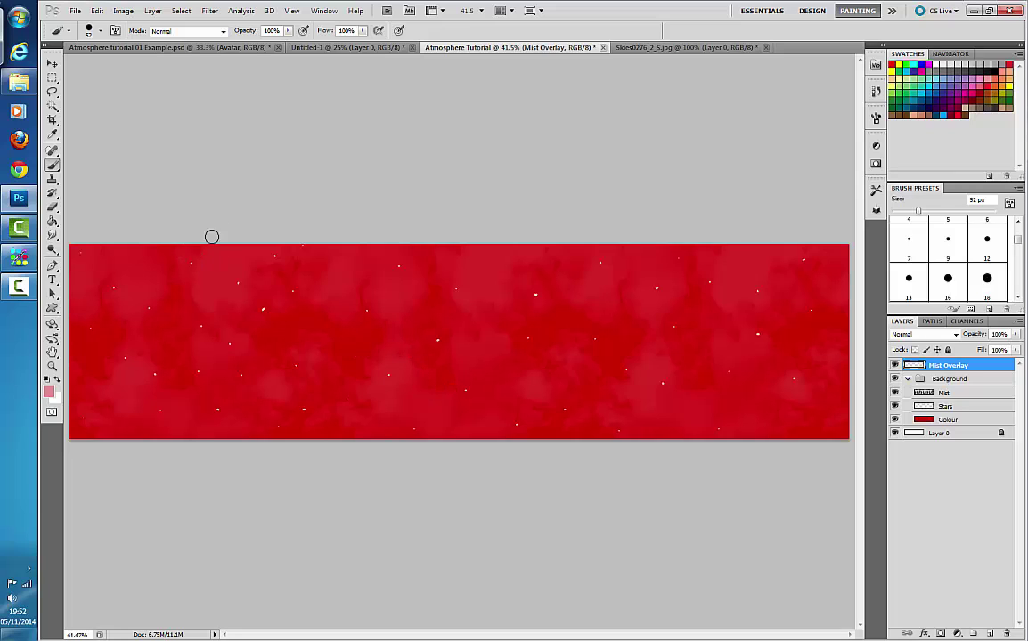
mouse_move(181, 248)
mouse_down()
mouse_move(189, 278)
mouse_move(193, 252)
mouse_move(214, 246)
mouse_move(230, 271)
mouse_move(248, 245)
mouse_move(278, 248)
mouse_move(286, 265)
mouse_move(263, 261)
mouse_move(283, 302)
mouse_move(236, 278)
mouse_move(212, 297)
mouse_move(189, 282)
mouse_move(205, 311)
mouse_move(237, 312)
mouse_up()
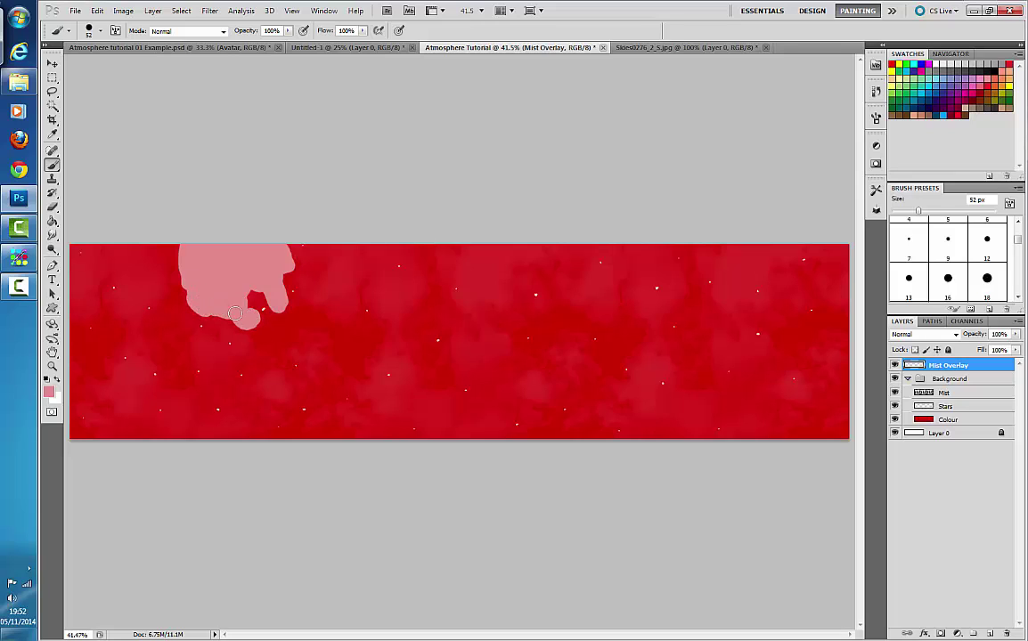
mouse_move(396, 336)
mouse_down()
mouse_move(351, 390)
mouse_move(365, 450)
mouse_up()
Step: Raise the brush to 86 px and paint mist blobs left of centre and along the top middle
click(89, 29)
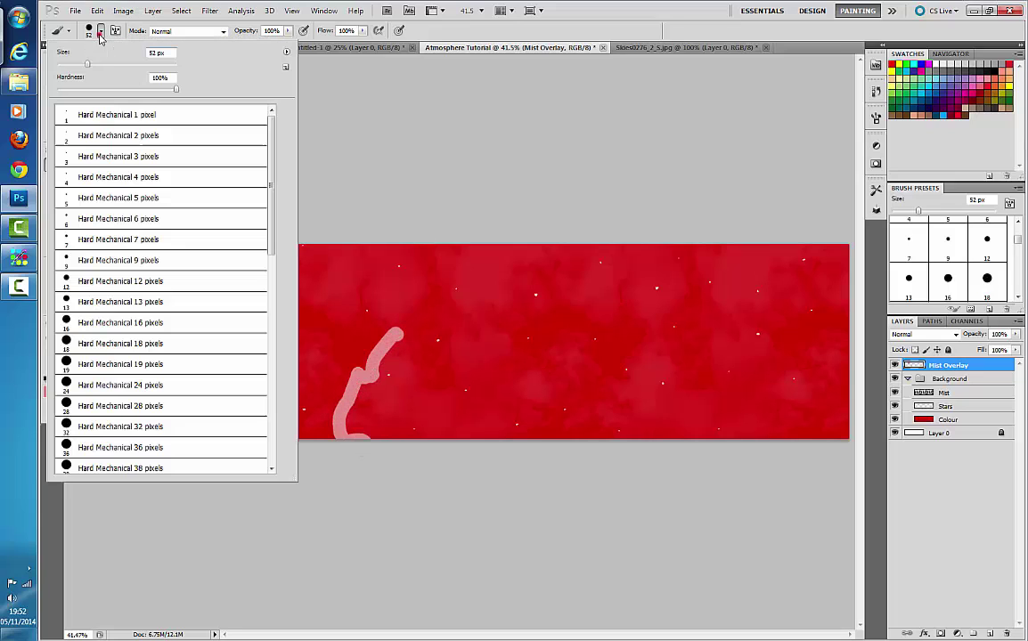
drag(103, 70, 108, 66)
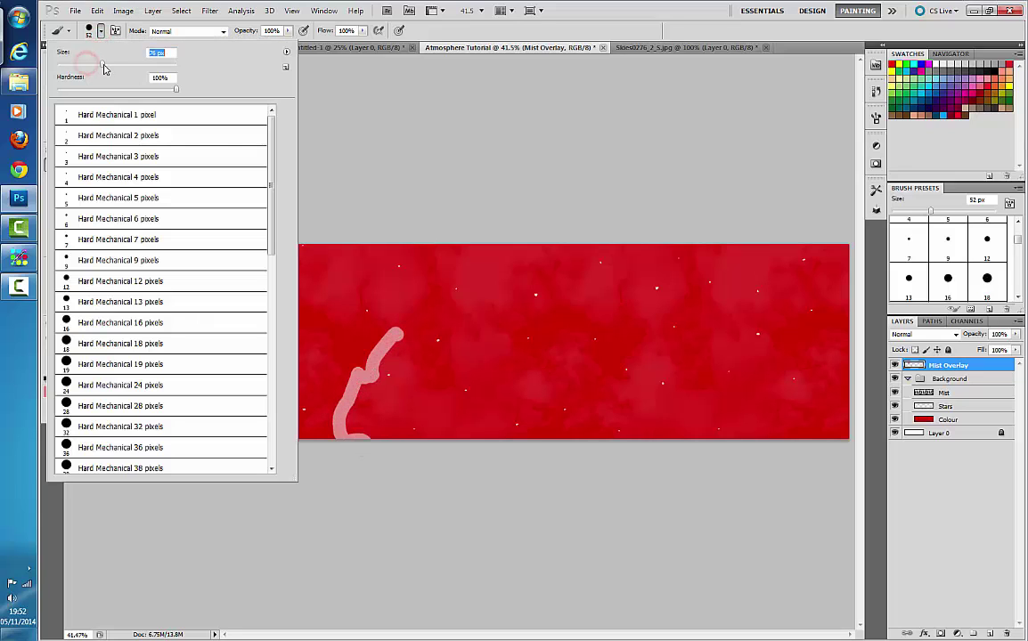
key(Return)
mouse_move(383, 392)
mouse_down()
mouse_move(399, 335)
mouse_move(402, 370)
mouse_move(392, 350)
mouse_move(343, 372)
mouse_move(355, 420)
mouse_move(423, 436)
mouse_move(434, 426)
mouse_move(431, 389)
mouse_move(427, 406)
mouse_move(485, 443)
mouse_move(459, 420)
mouse_up()
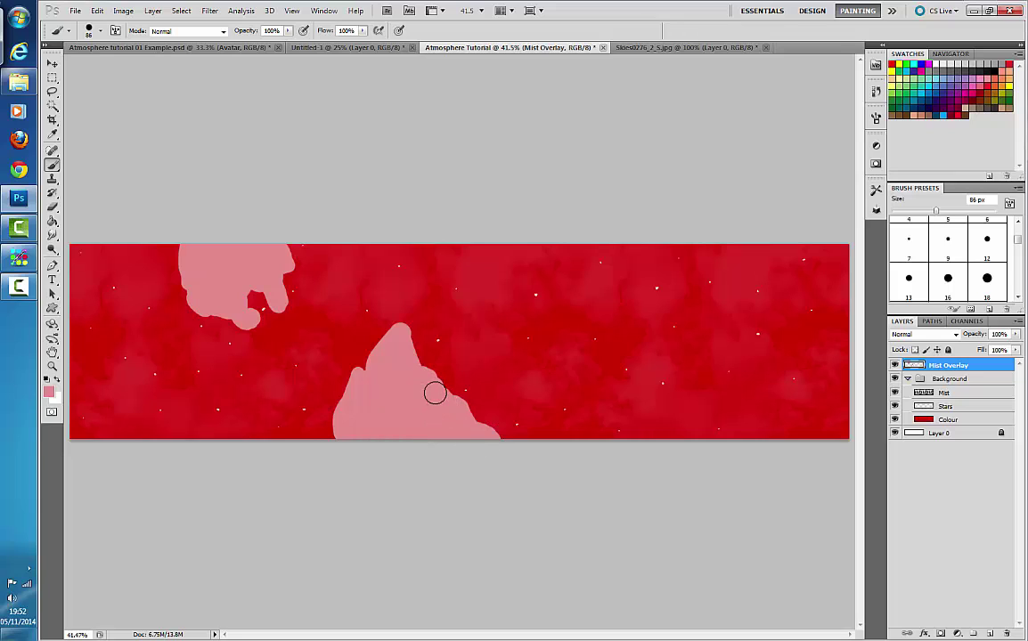
click(559, 248)
mouse_move(559, 272)
mouse_down()
mouse_move(608, 315)
mouse_move(616, 270)
mouse_move(581, 257)
mouse_up()
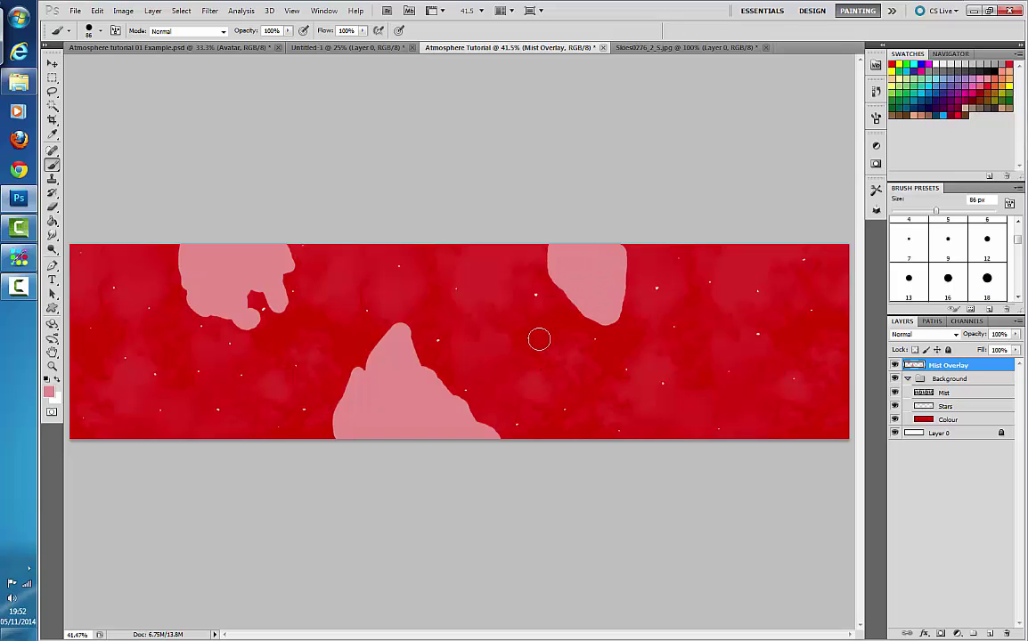
click(445, 250)
mouse_move(444, 257)
mouse_down()
mouse_move(468, 303)
mouse_move(505, 307)
mouse_move(543, 250)
mouse_move(523, 248)
mouse_move(497, 293)
mouse_move(492, 253)
mouse_move(481, 278)
mouse_up()
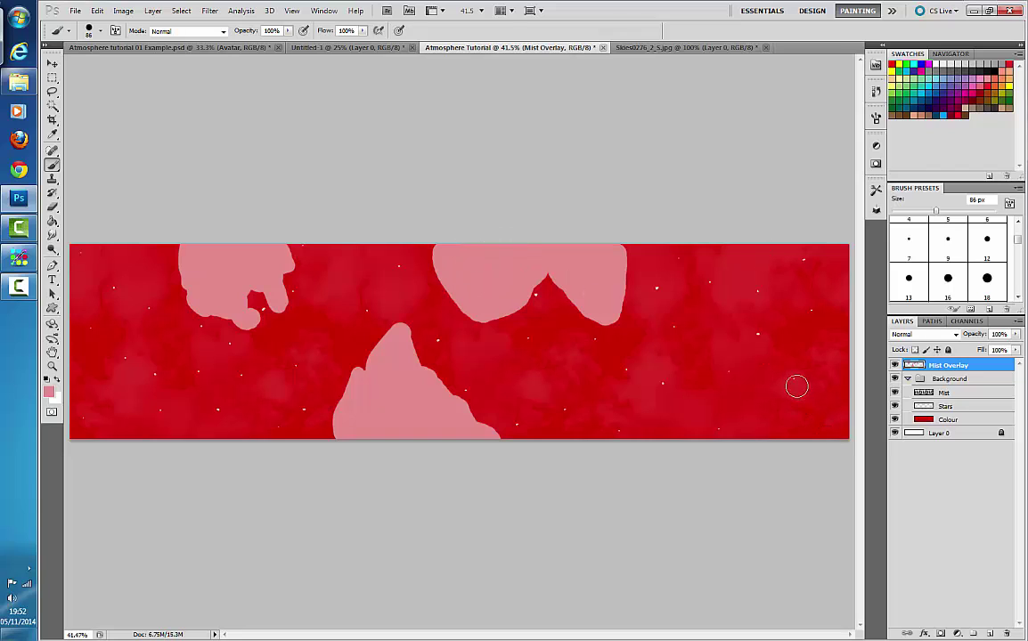
Step: Paint more mist at the bottom right, top-right corner and bottom left
mouse_move(725, 343)
mouse_down()
mouse_move(717, 435)
mouse_move(740, 418)
mouse_move(753, 423)
mouse_move(733, 401)
mouse_move(748, 336)
mouse_move(751, 417)
mouse_up()
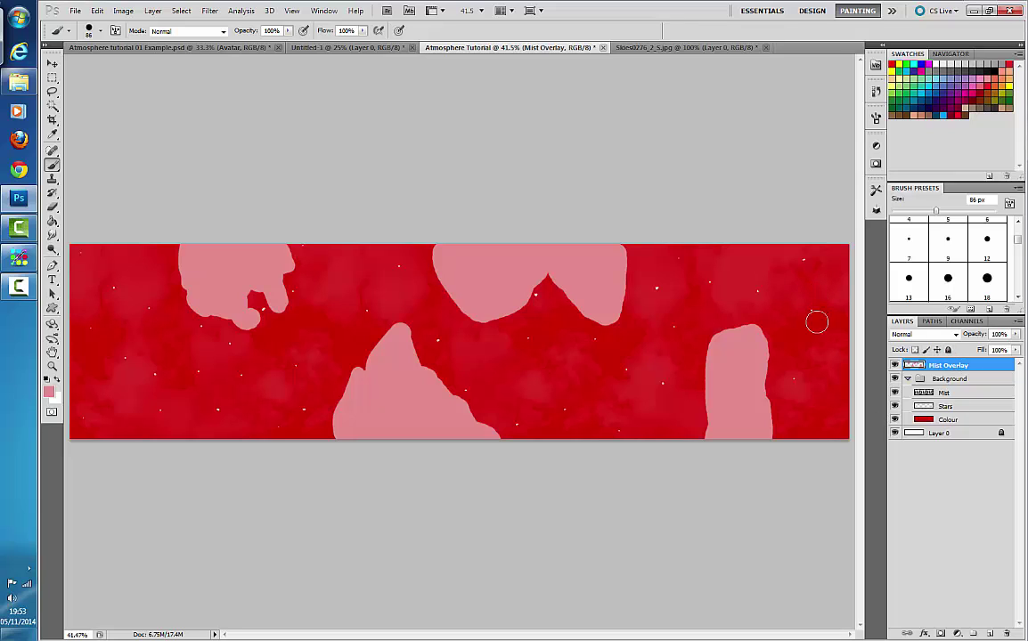
mouse_move(822, 260)
mouse_down()
mouse_move(817, 251)
mouse_move(843, 254)
mouse_move(822, 275)
mouse_up()
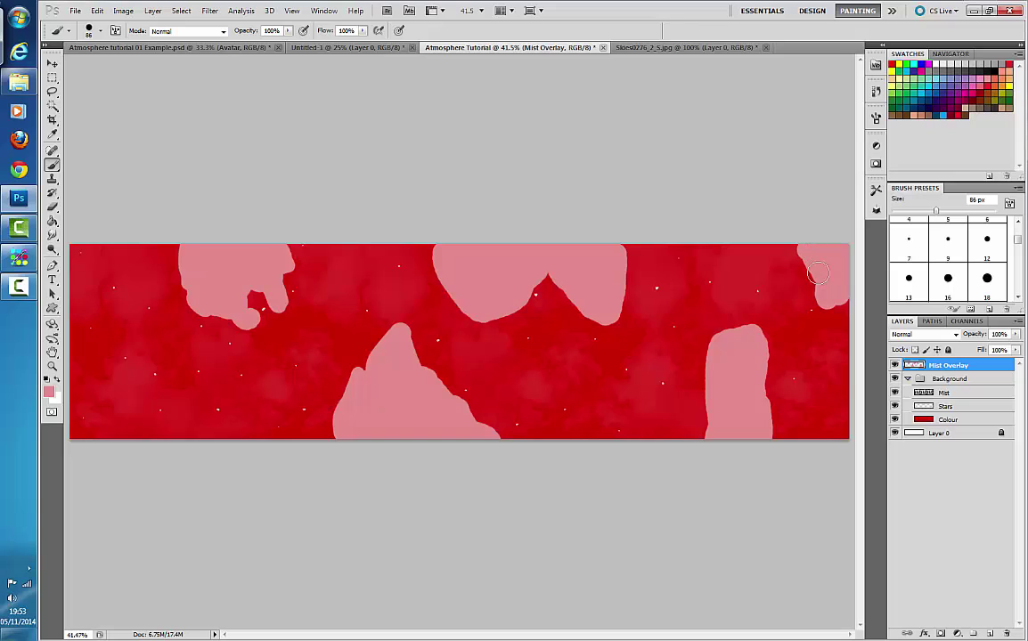
mouse_move(119, 390)
mouse_down()
mouse_move(122, 422)
mouse_move(129, 373)
mouse_move(143, 389)
mouse_move(137, 421)
mouse_move(154, 432)
mouse_move(157, 398)
mouse_move(164, 433)
mouse_move(150, 365)
mouse_move(115, 385)
mouse_up()
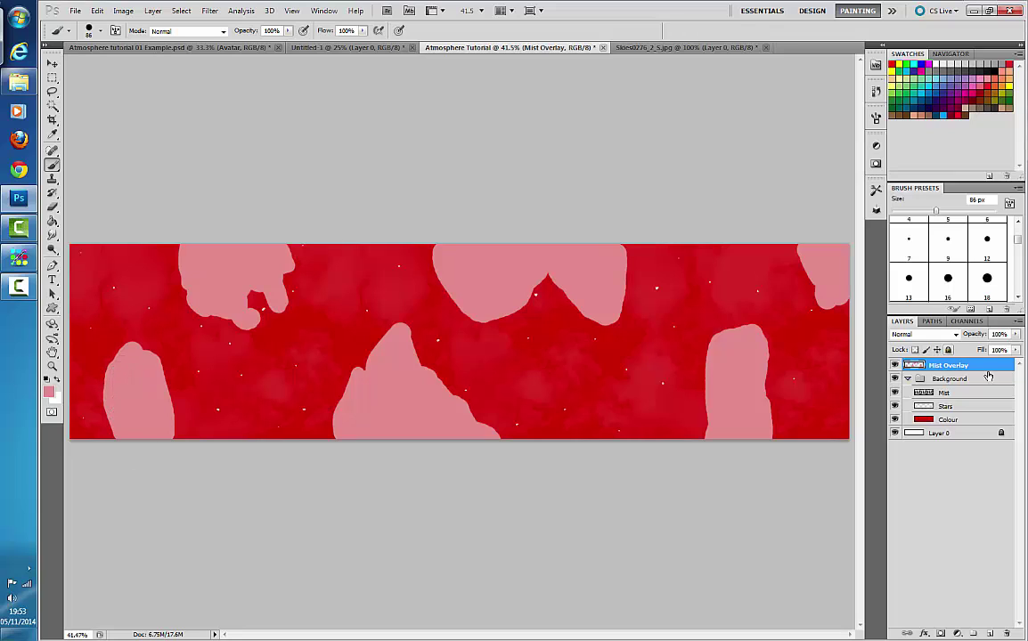
Step: Set the Mist Overlay layer's blend mode to Color Dodge and its opacity to 16%
click(954, 335)
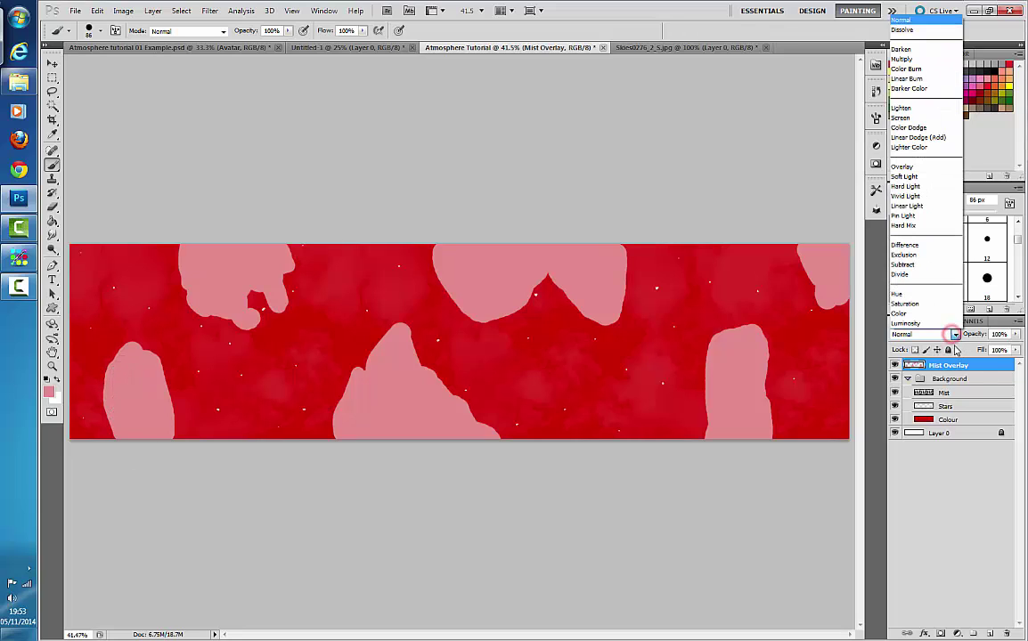
click(926, 127)
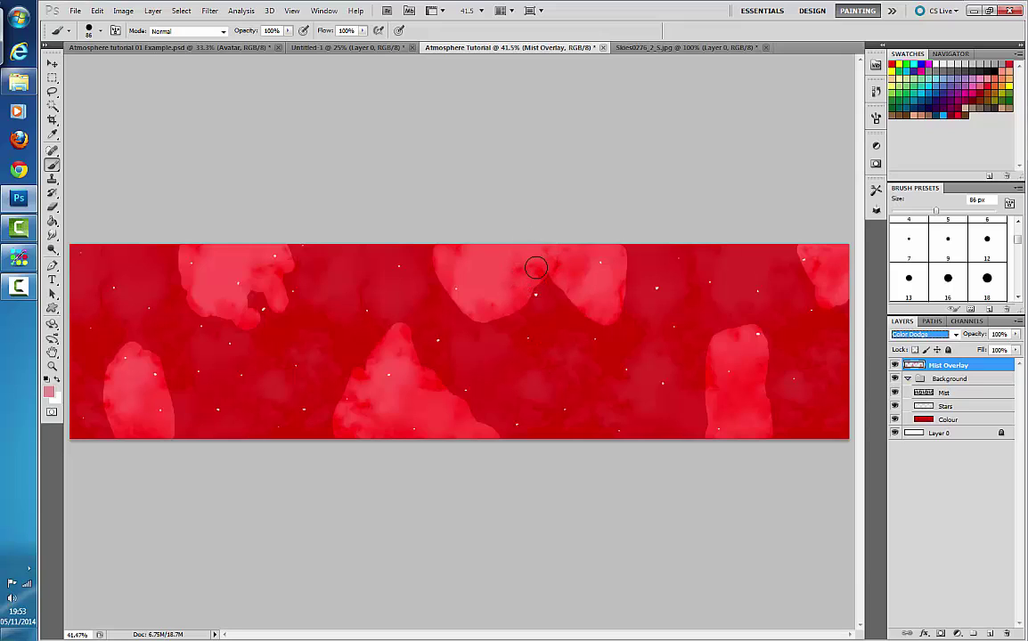
click(1016, 337)
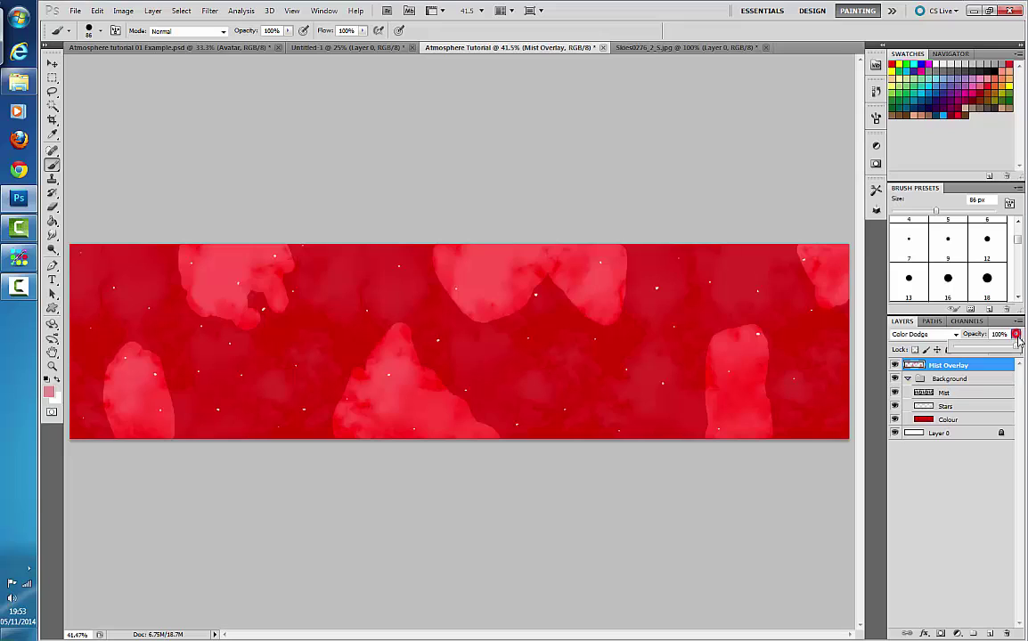
drag(991, 350, 963, 352)
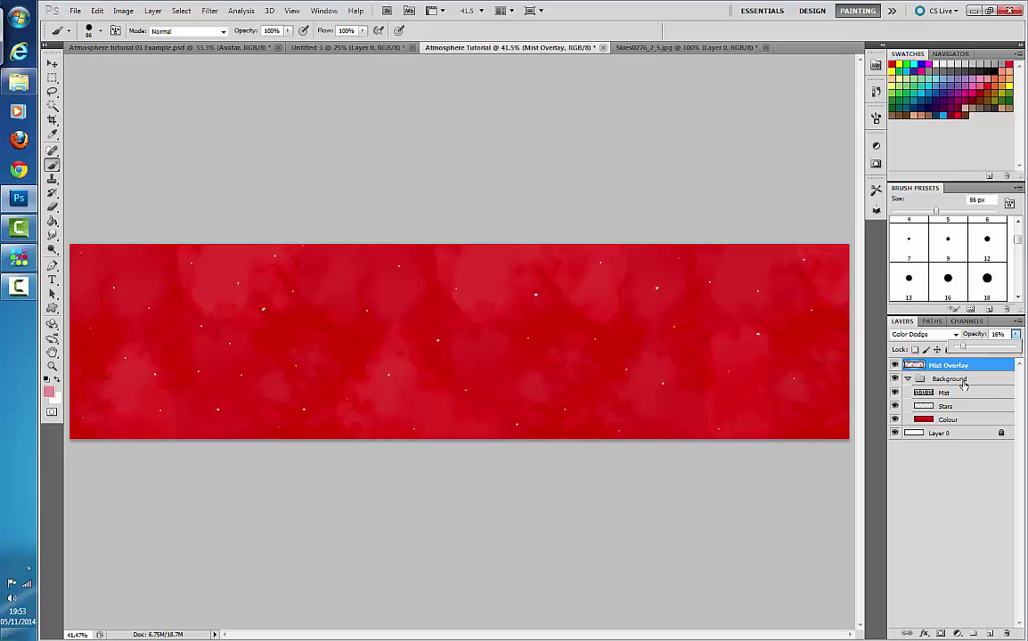
Step: Look at the Atmosphere tutorial 01 Example document, then return to the tutorial banner
click(253, 49)
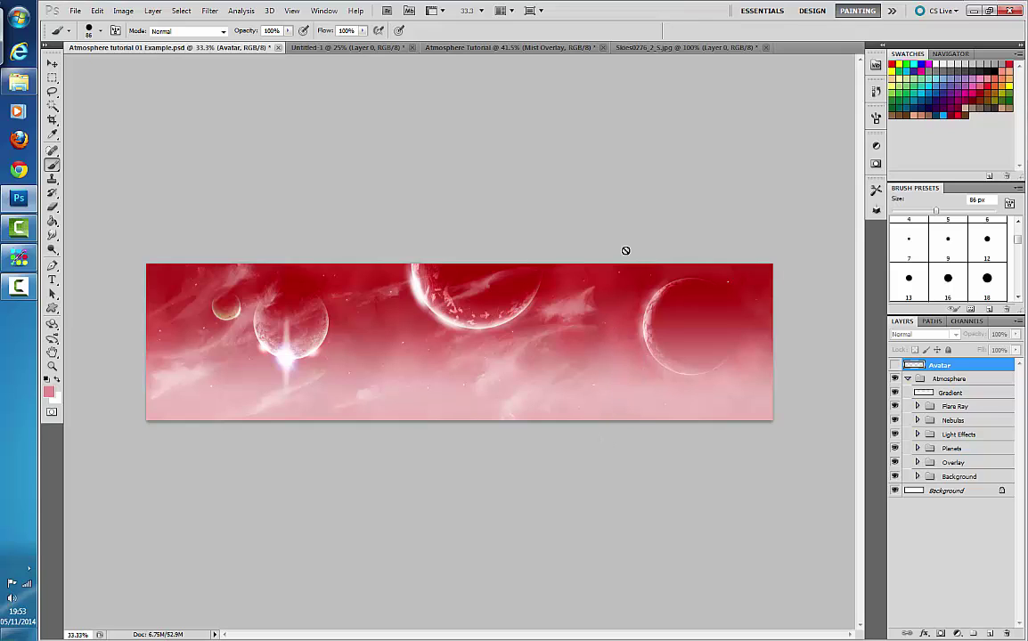
click(481, 46)
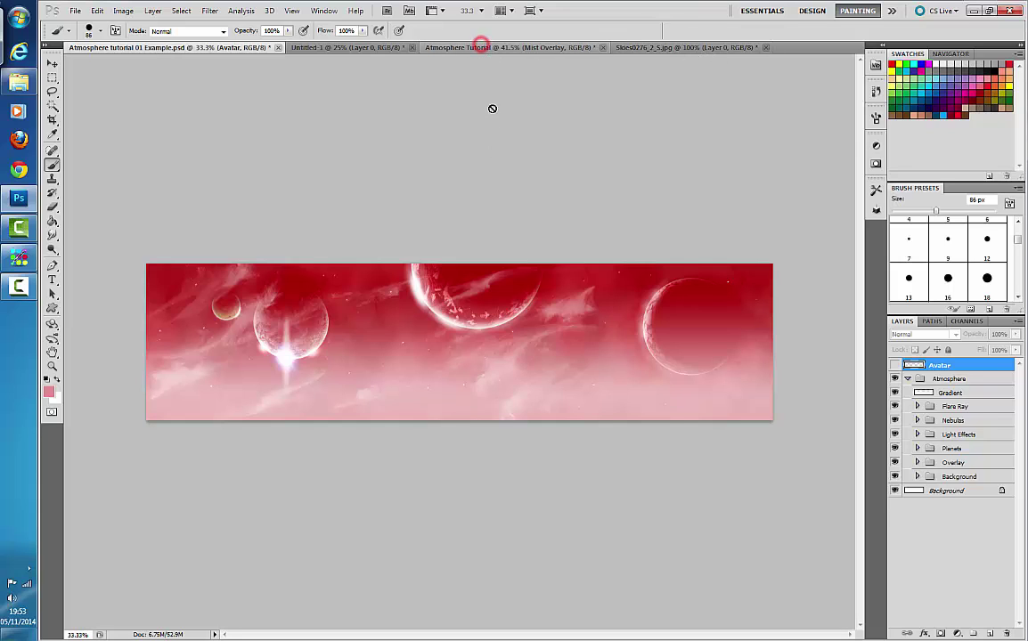
click(486, 47)
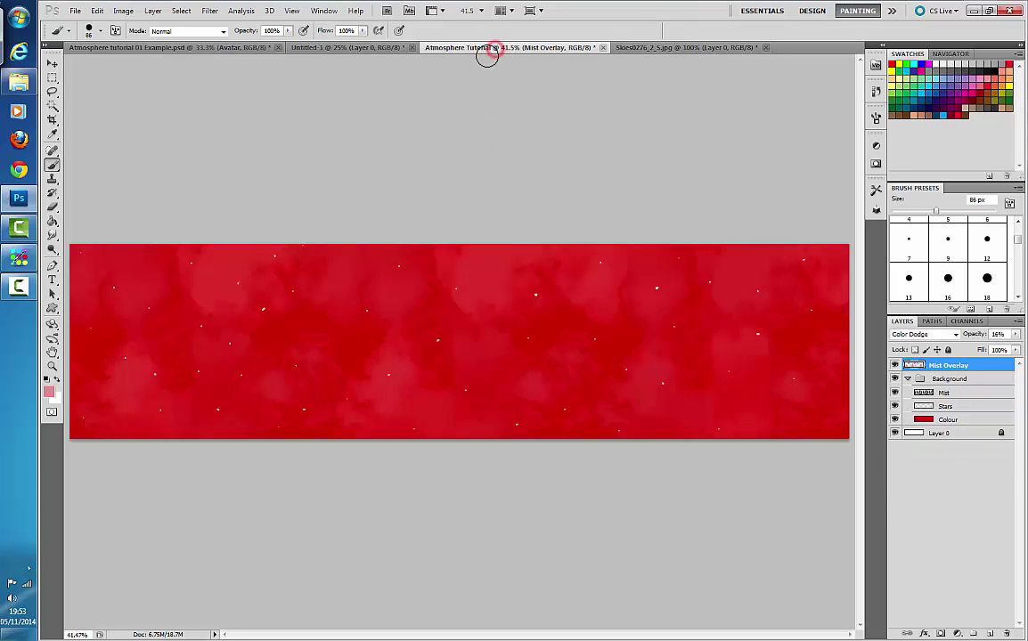
Step: Save the banner as 'Atmosphere Tutorial online.psd' in the Week 9 Atmospheres folder
click(76, 11)
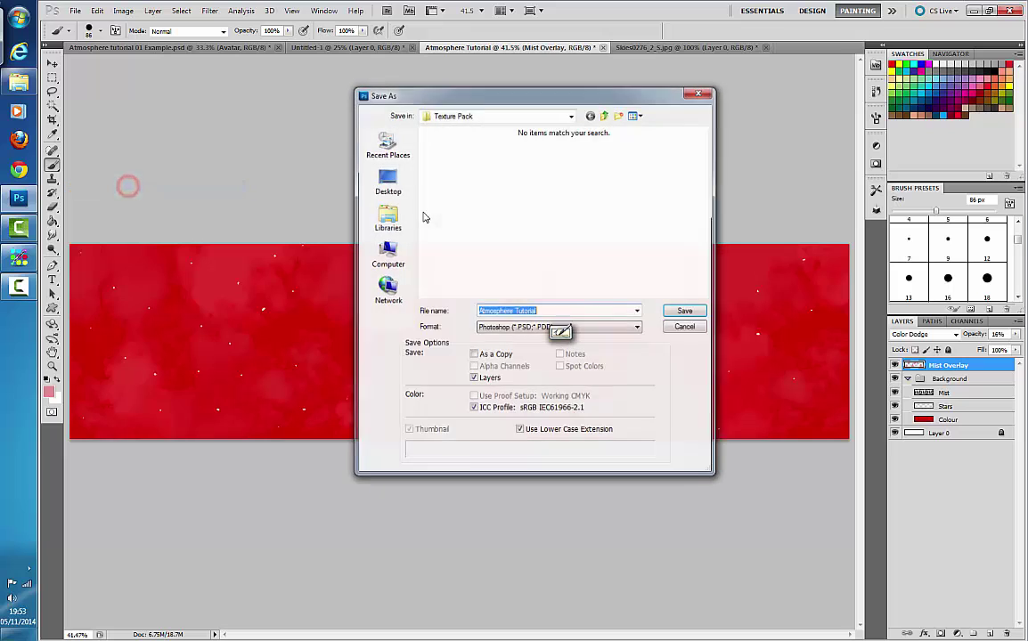
click(603, 115)
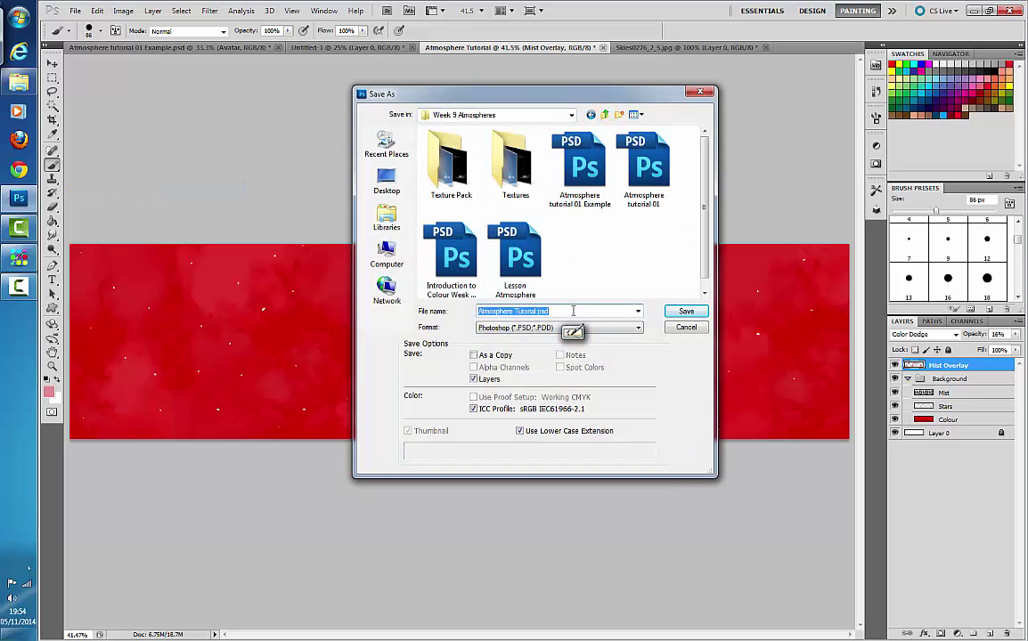
click(539, 311)
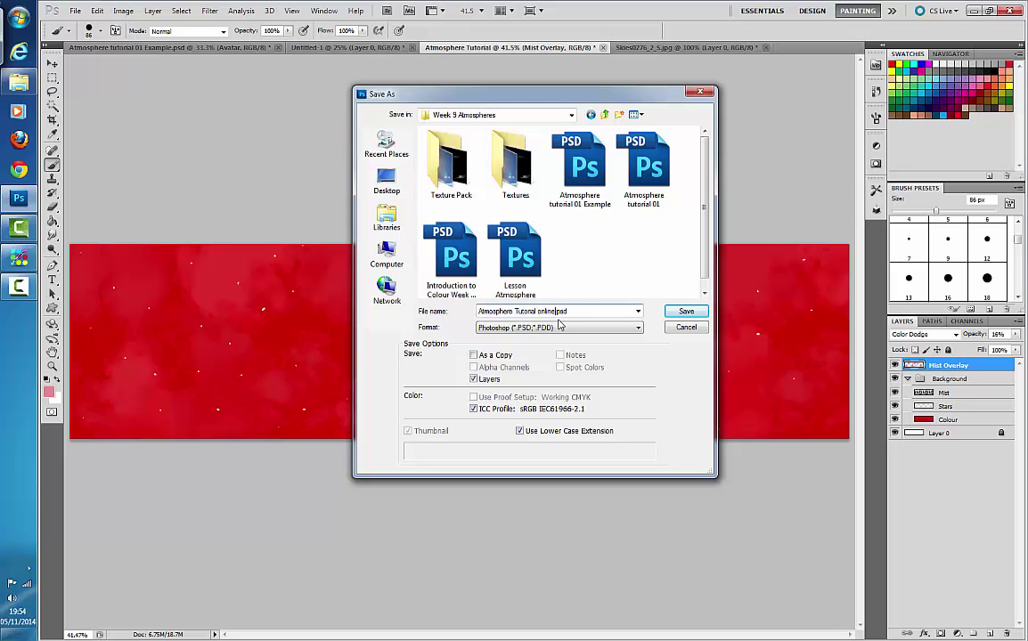
key(Return)
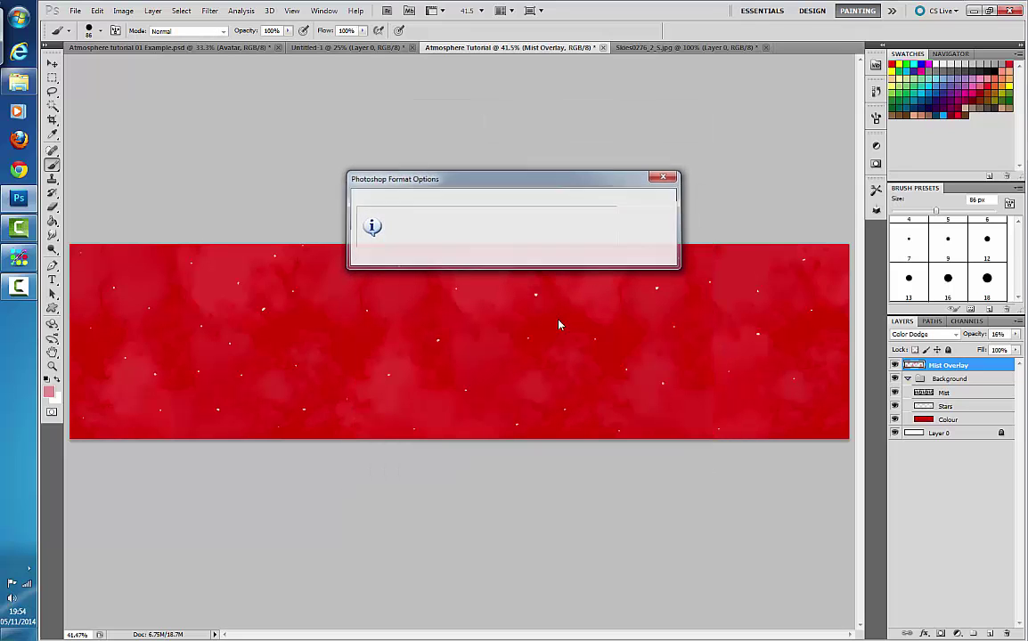
key(Return)
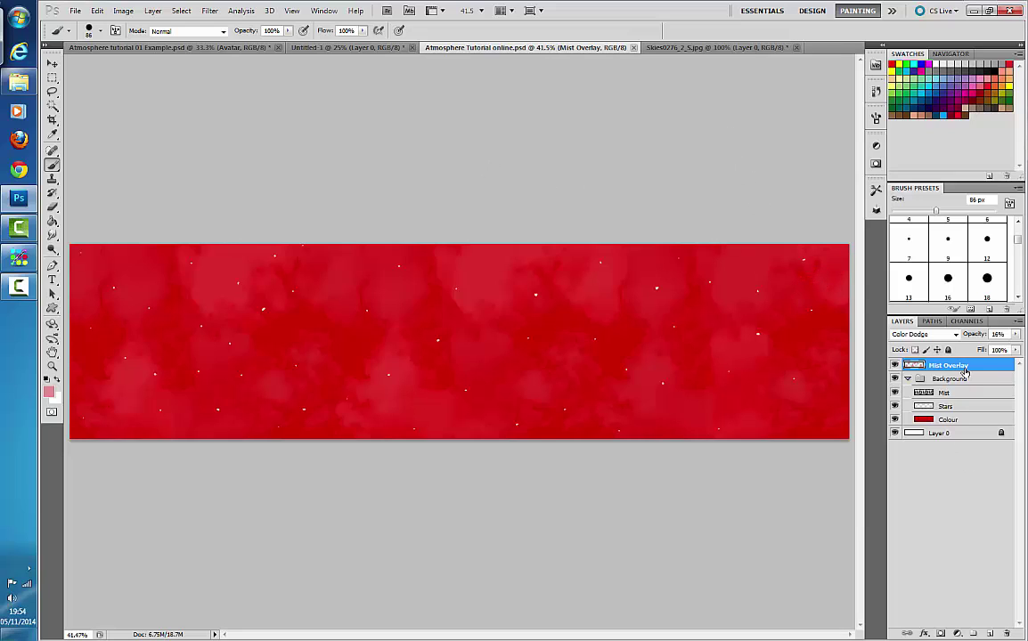
Step: Create a new layer group named Overlay and drag Mist Overlay into it
click(974, 634)
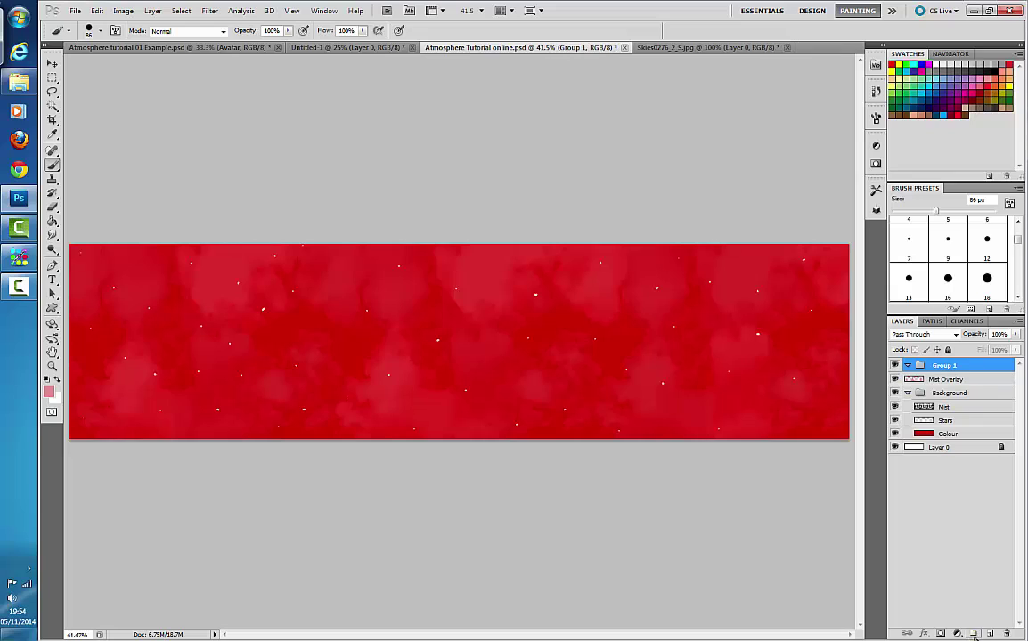
double_click(946, 367)
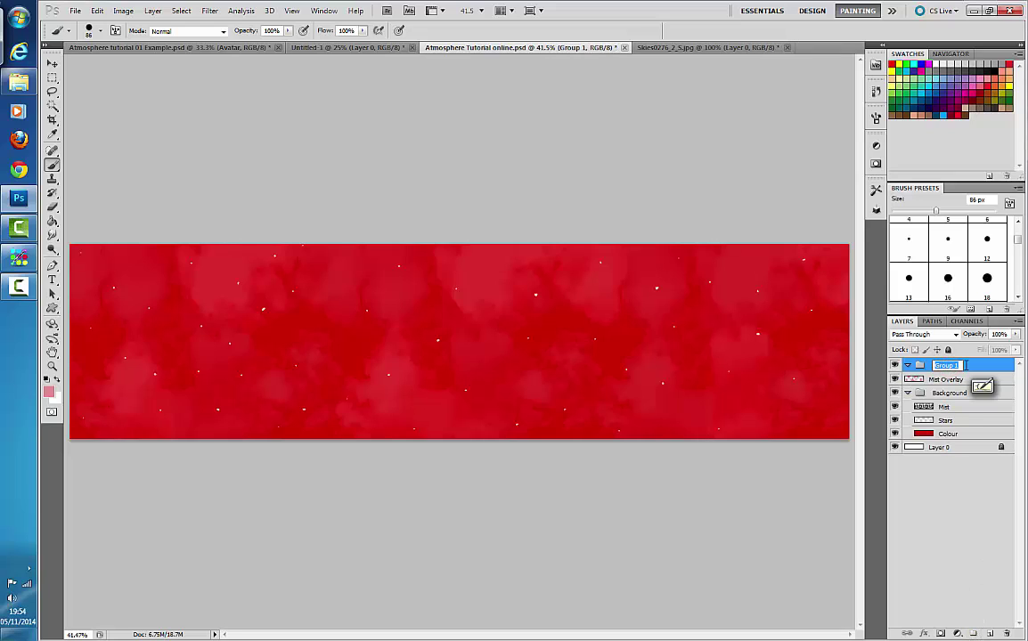
text(C)
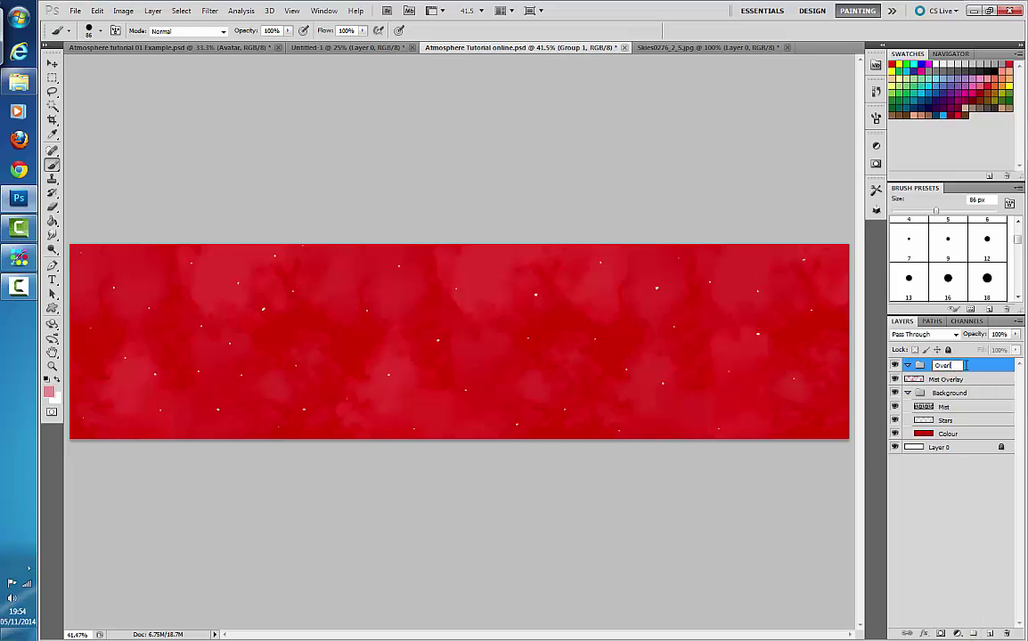
key(Return)
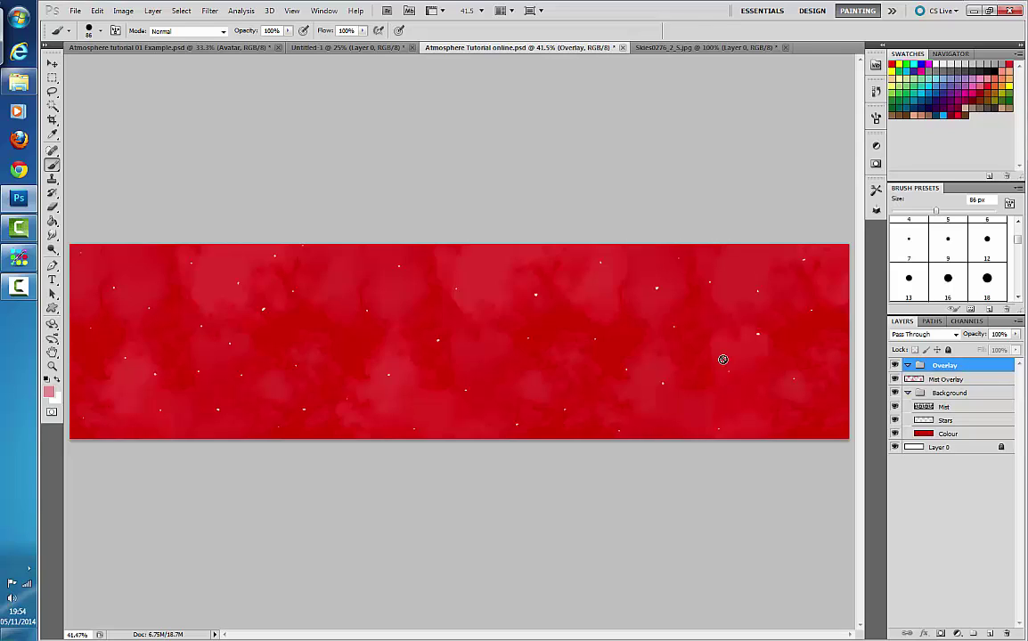
drag(944, 380, 920, 365)
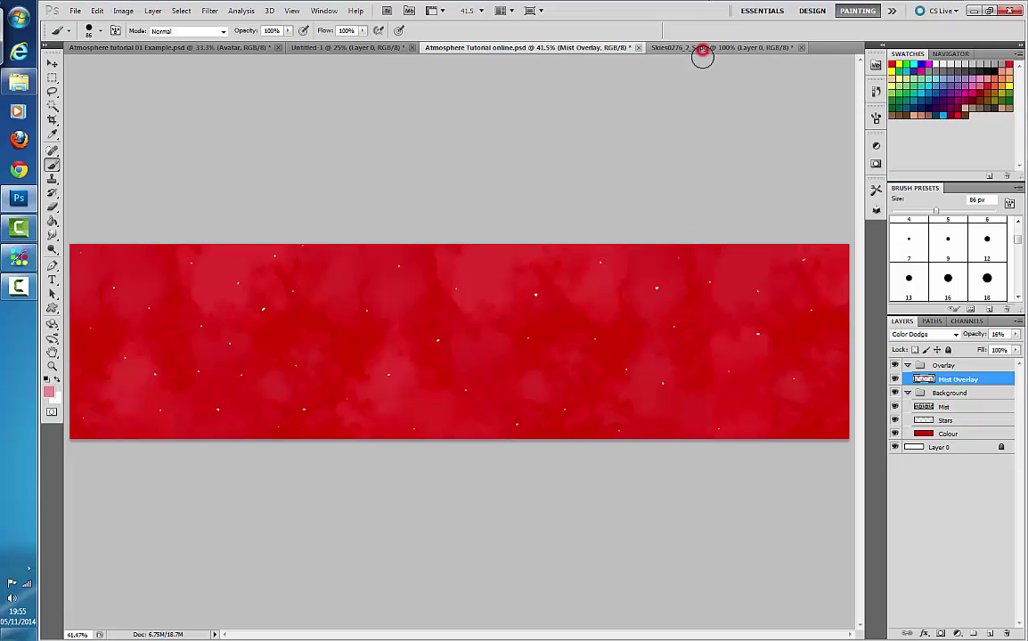
Step: Close Skies0276_2_S.jpg, choosing No to discard its changes
click(691, 48)
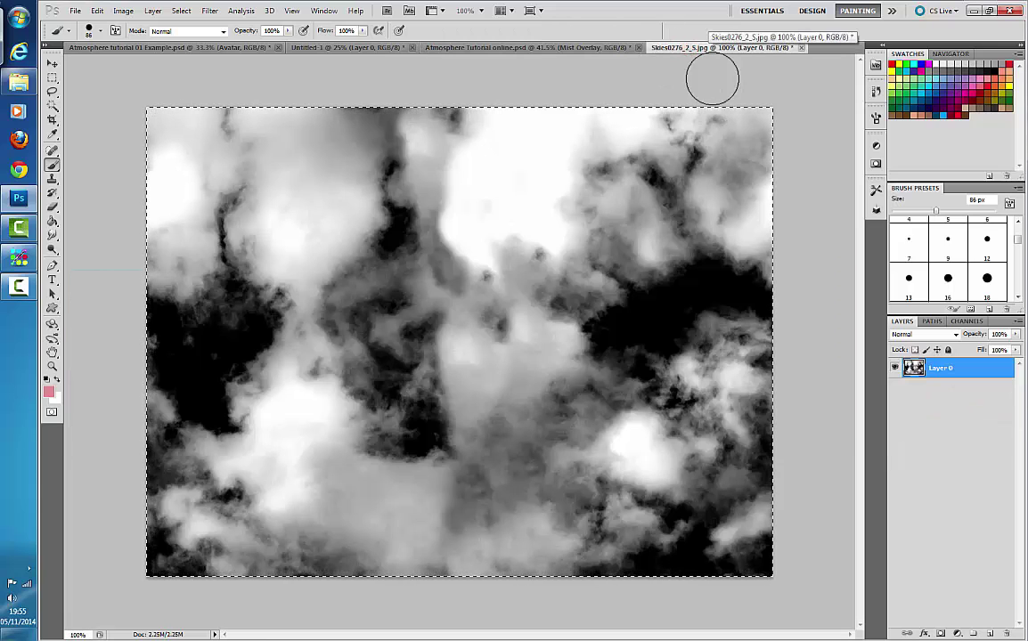
click(561, 48)
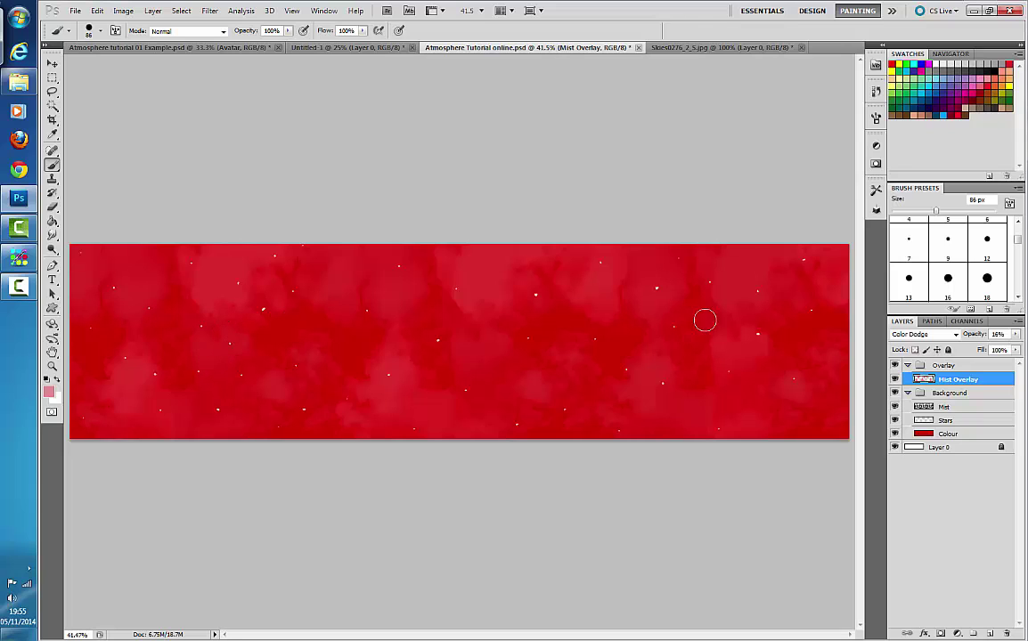
click(691, 48)
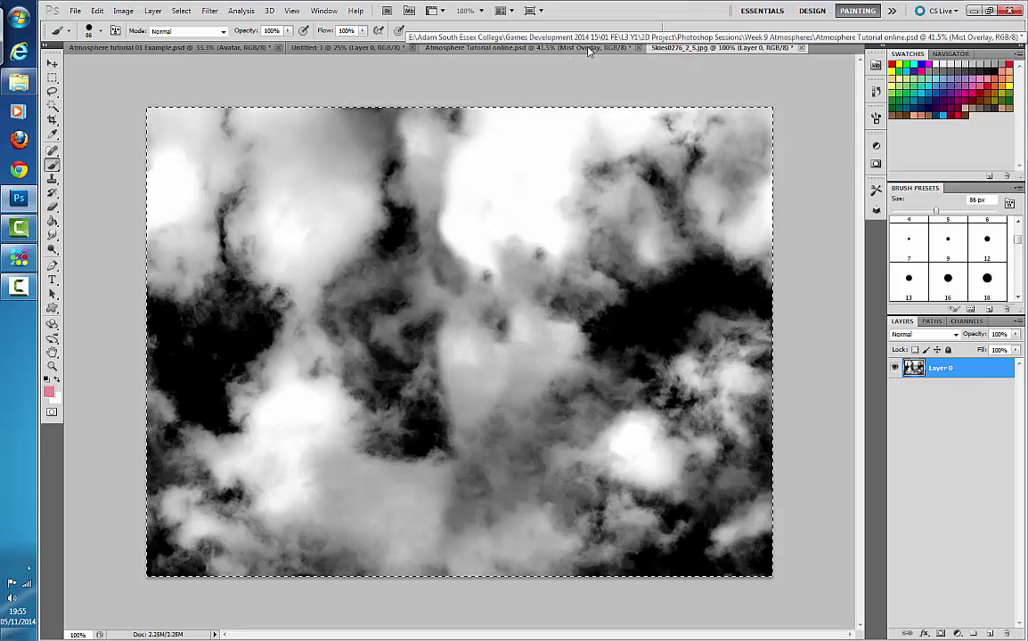
click(766, 49)
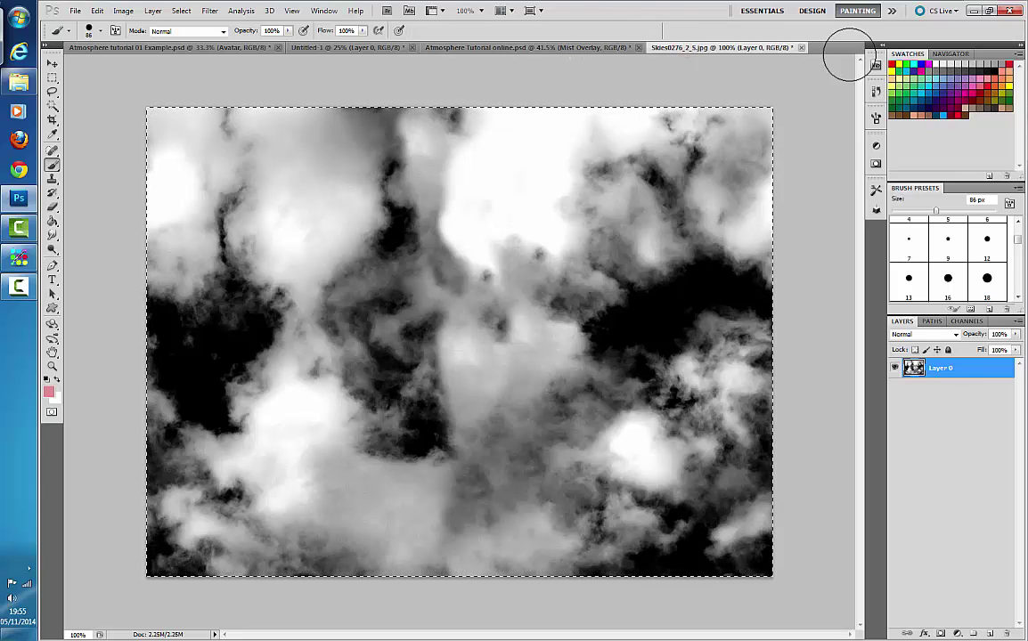
click(800, 49)
click(528, 246)
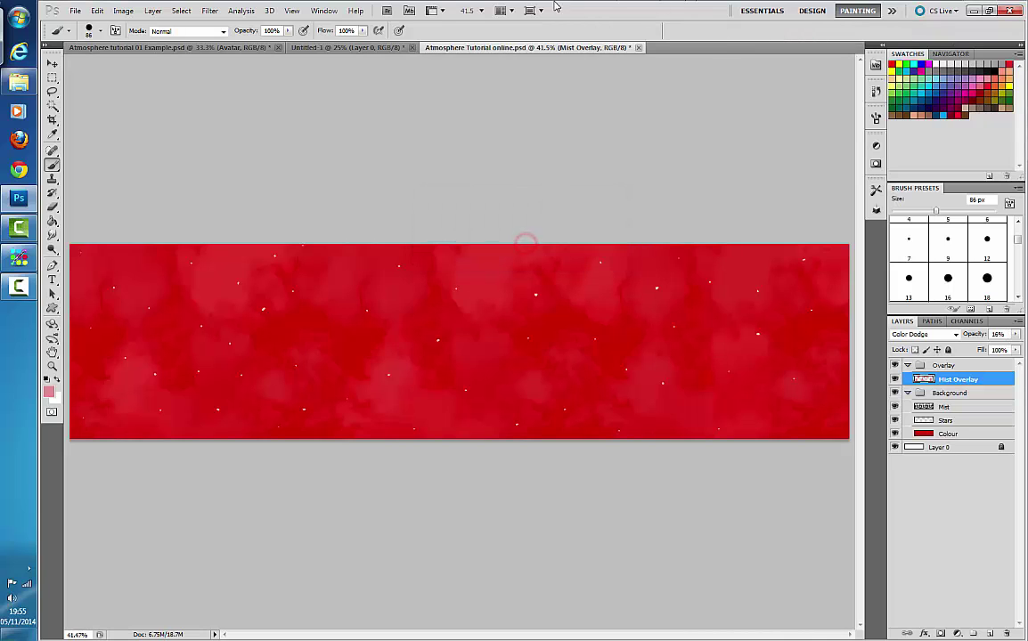
click(75, 11)
click(84, 34)
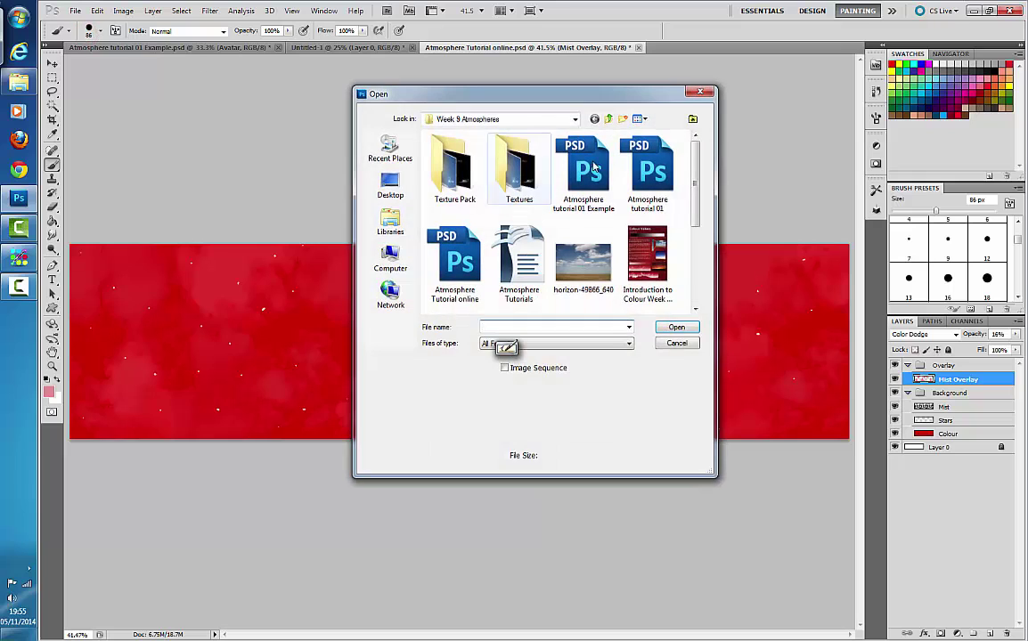
double_click(455, 173)
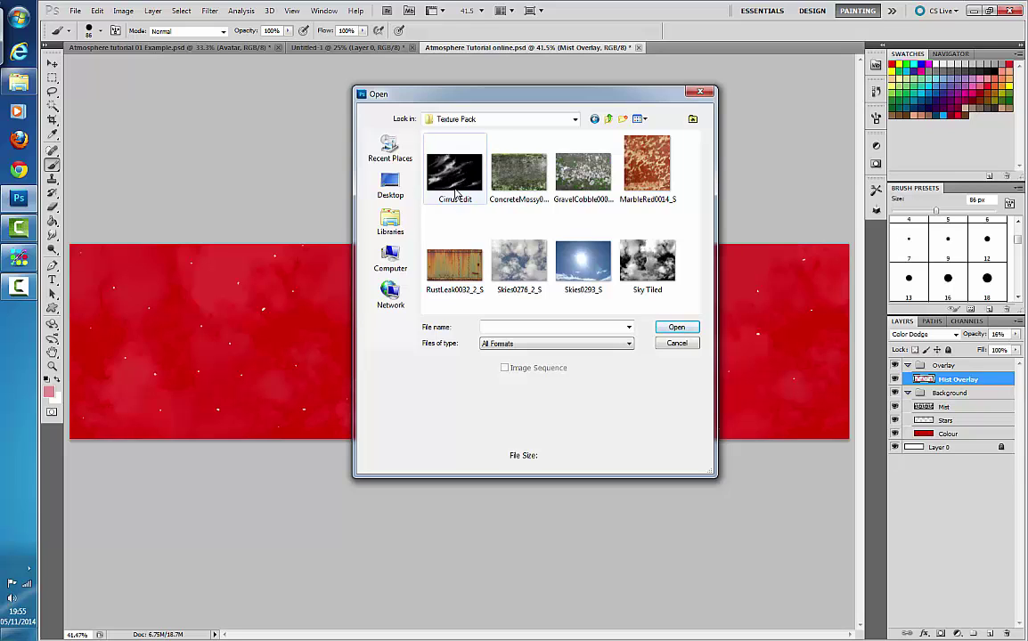
click(609, 119)
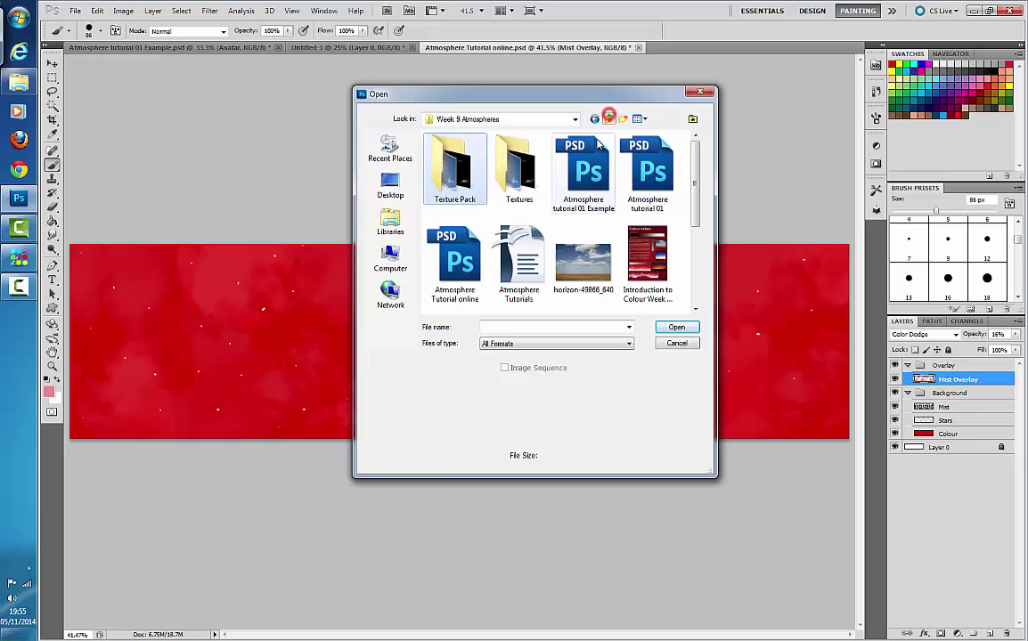
double_click(535, 176)
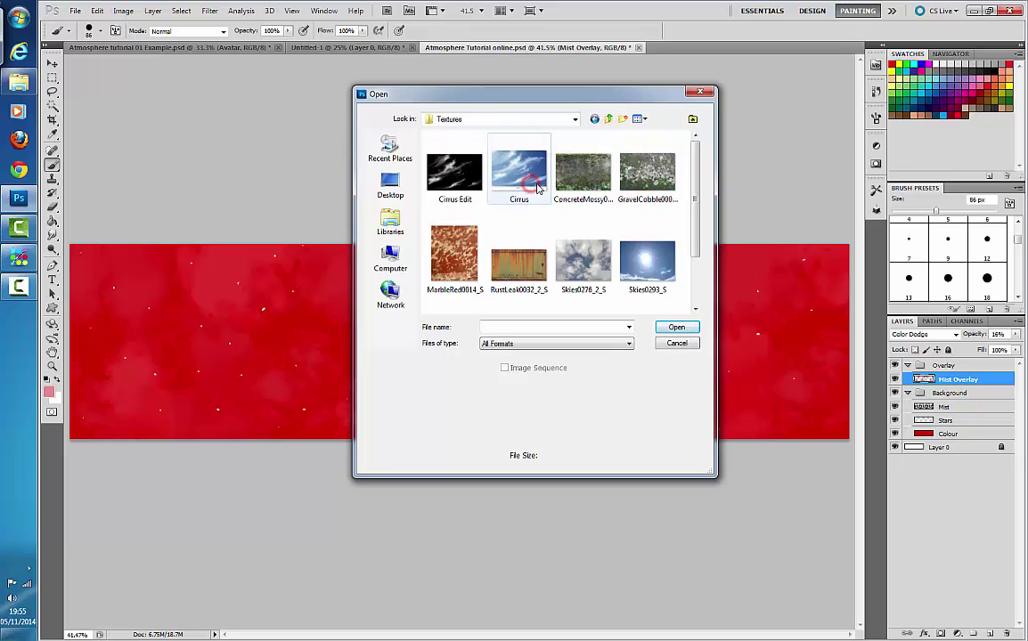
click(534, 174)
double_click(532, 177)
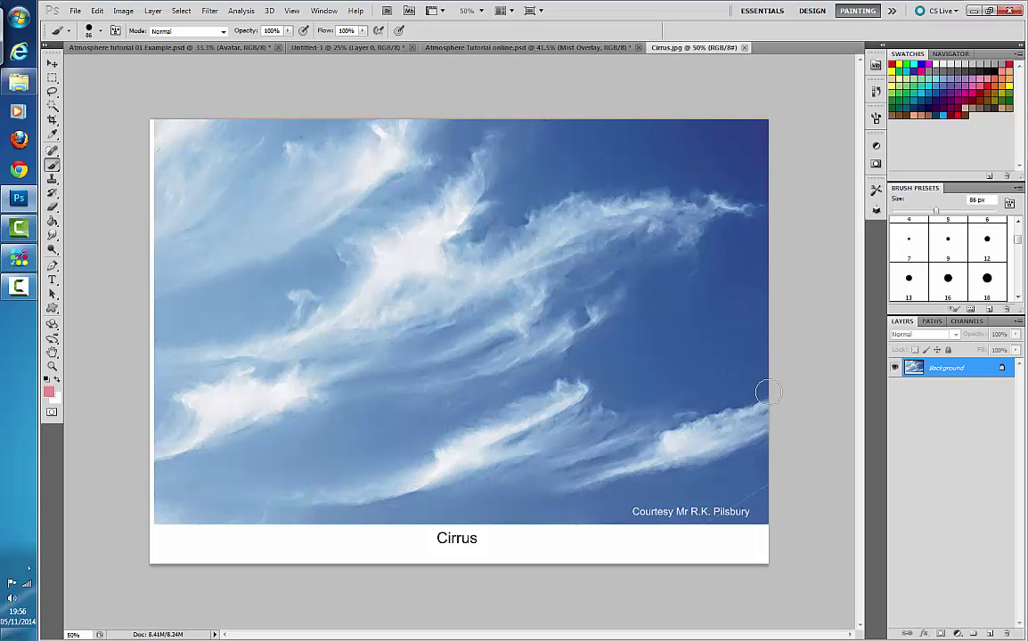
drag(158, 493, 157, 429)
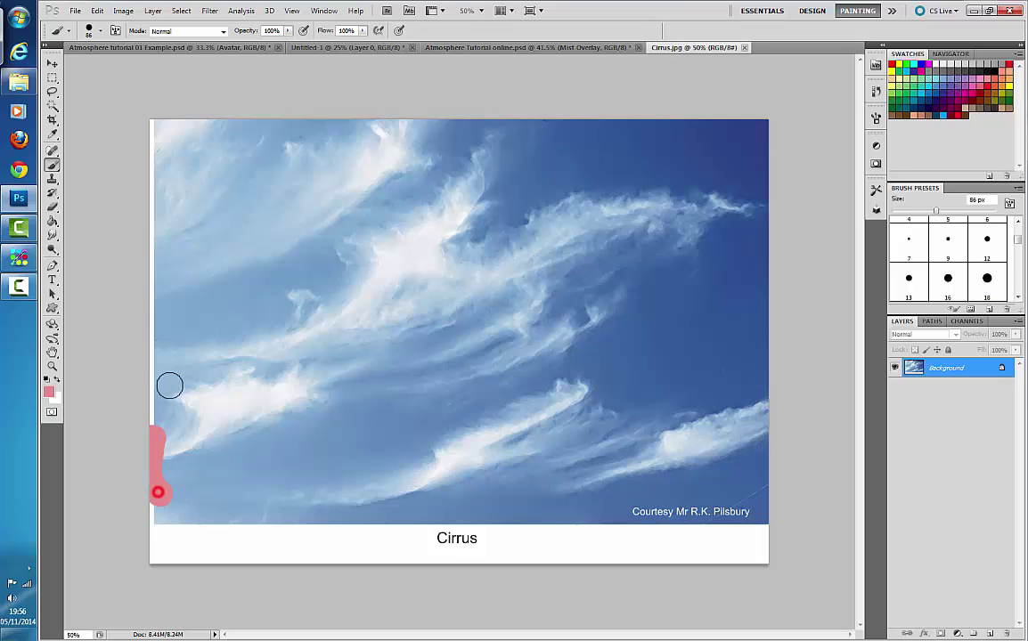
mouse_move(170, 385)
mouse_down()
mouse_move(175, 319)
mouse_move(155, 180)
mouse_move(161, 125)
mouse_up()
mouse_move(762, 374)
mouse_down()
mouse_move(765, 450)
mouse_move(748, 483)
mouse_up()
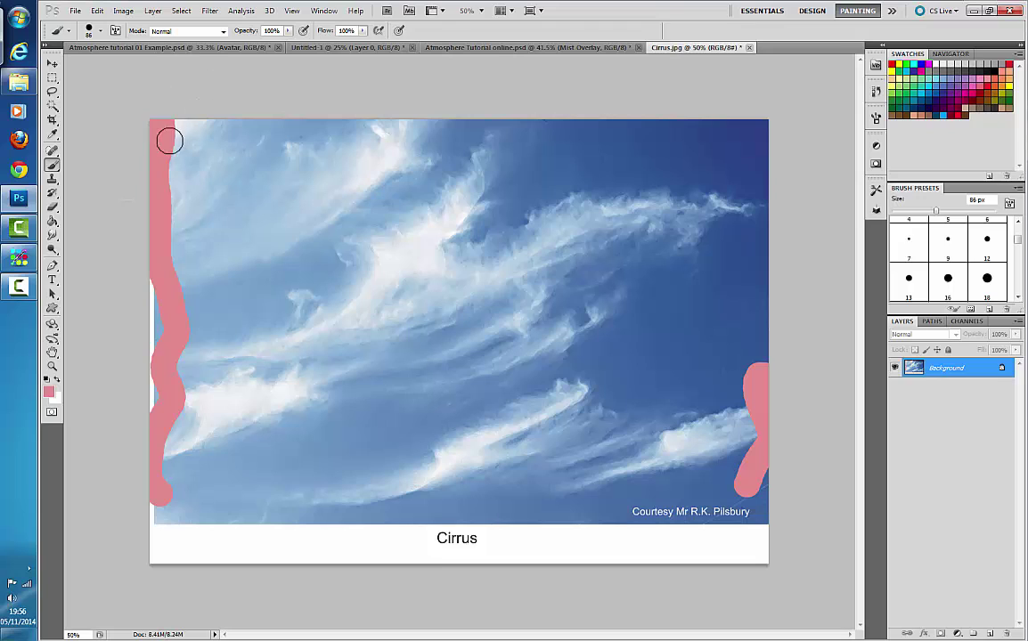
click(749, 47)
click(524, 246)
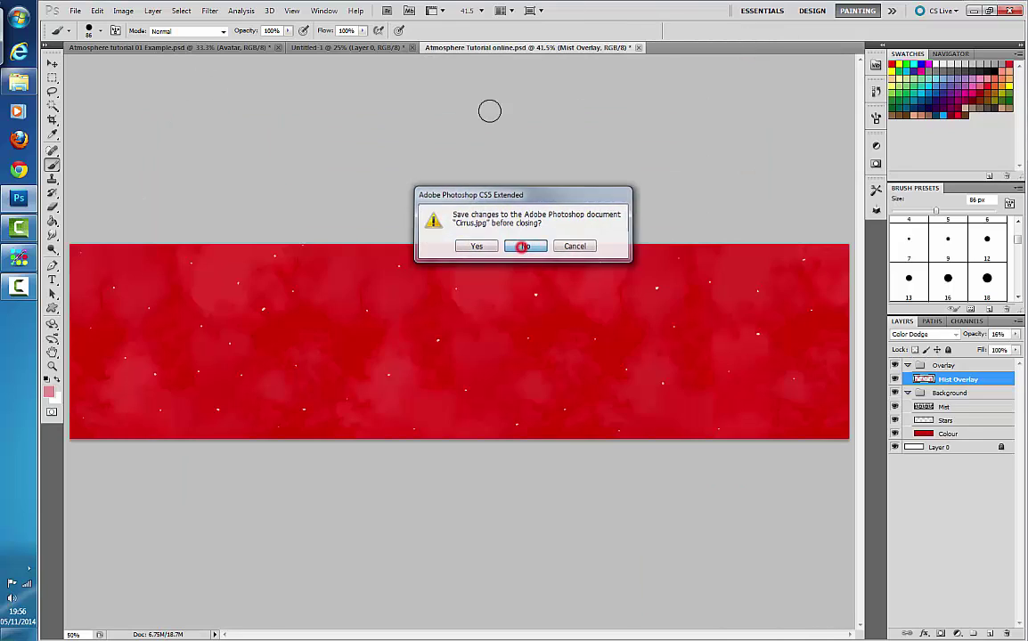
click(76, 10)
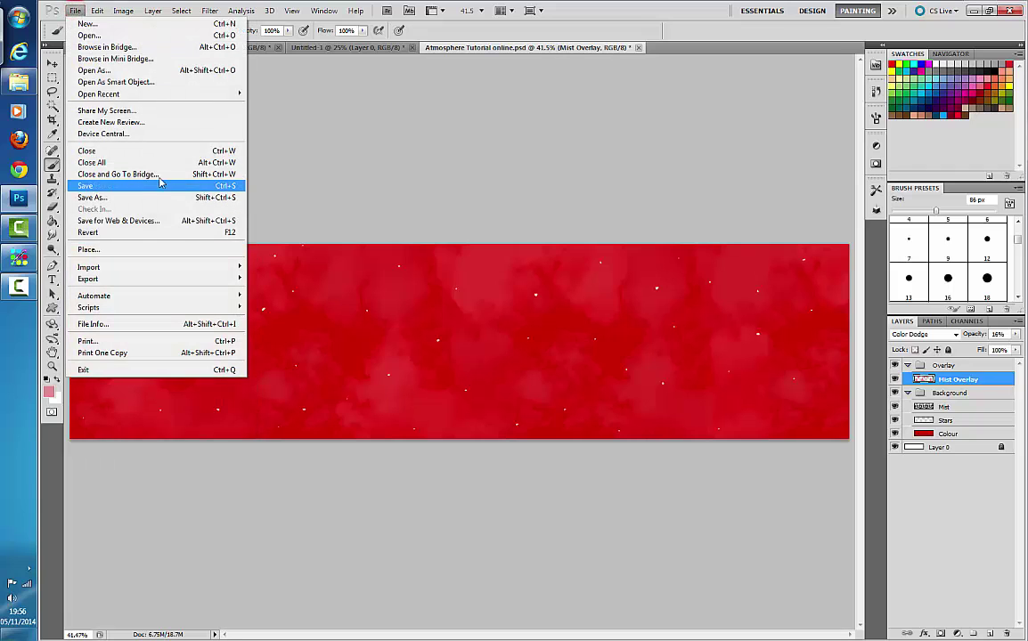
Step: Open the Cirrus Edit.jpg image
click(90, 35)
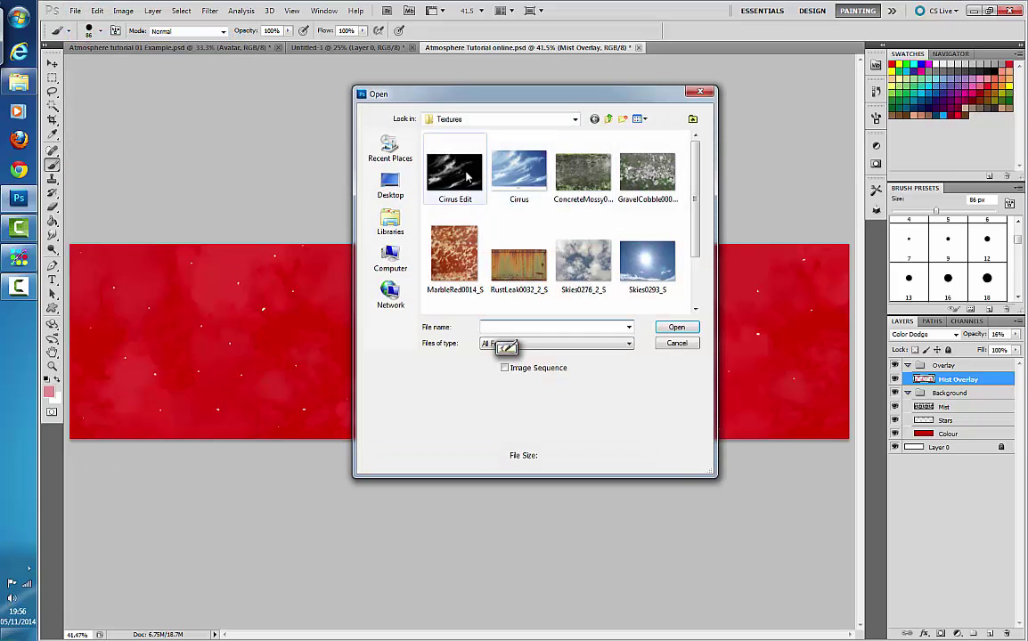
click(459, 174)
double_click(450, 169)
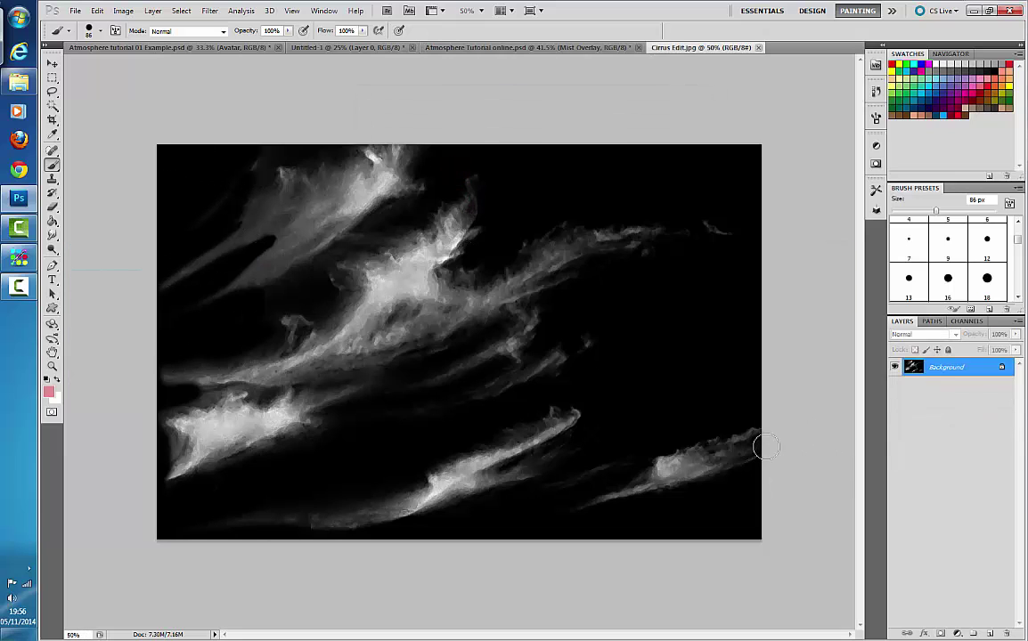
Step: Convert its background to Layer 0, load its pixels as a selection, and return to the banner
double_click(953, 373)
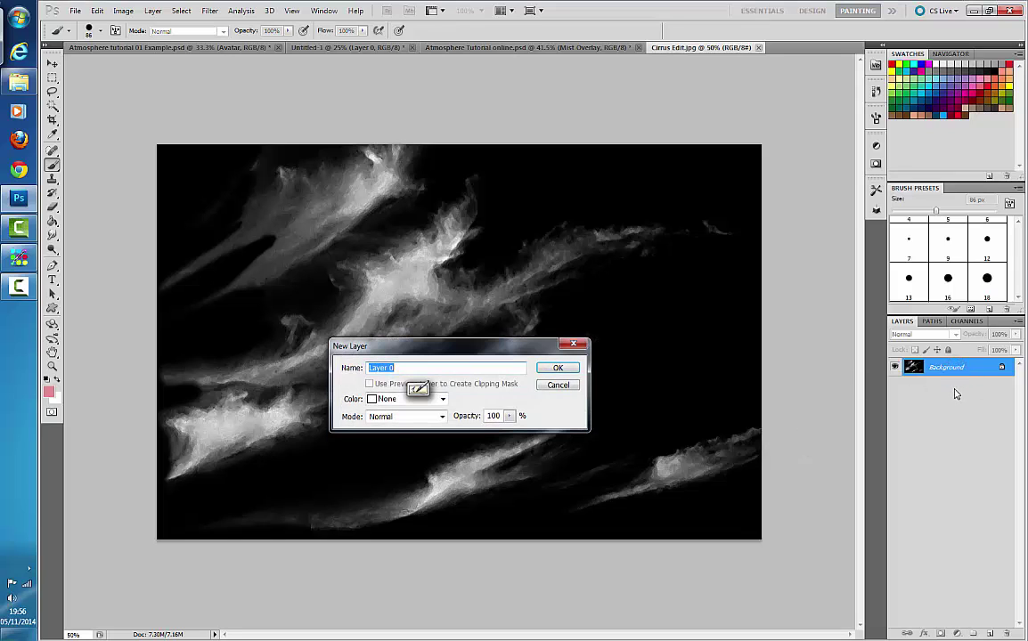
key(Return)
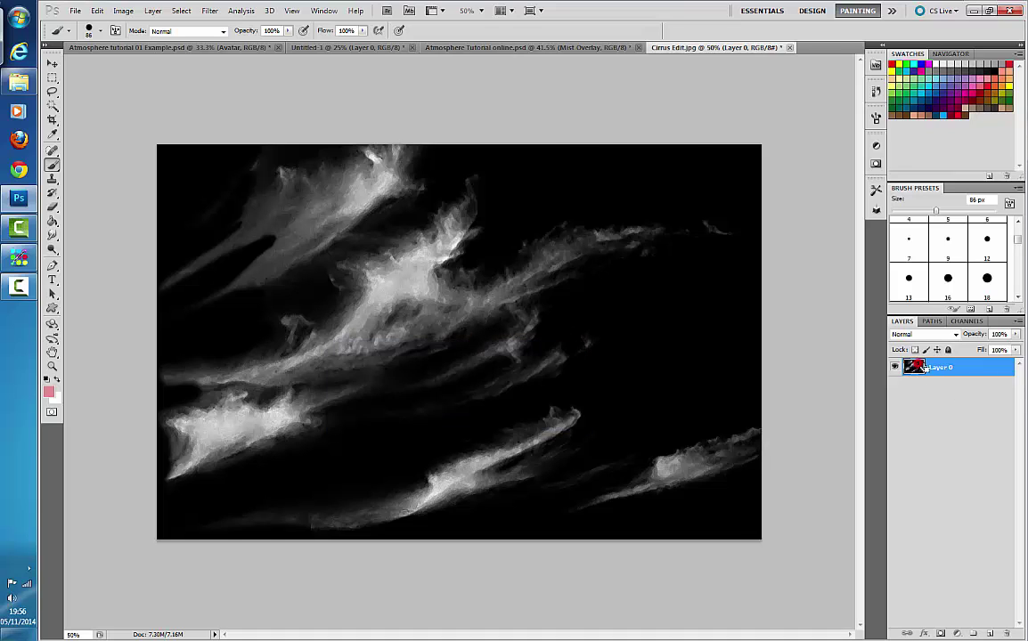
ctrl+click(918, 367)
click(495, 47)
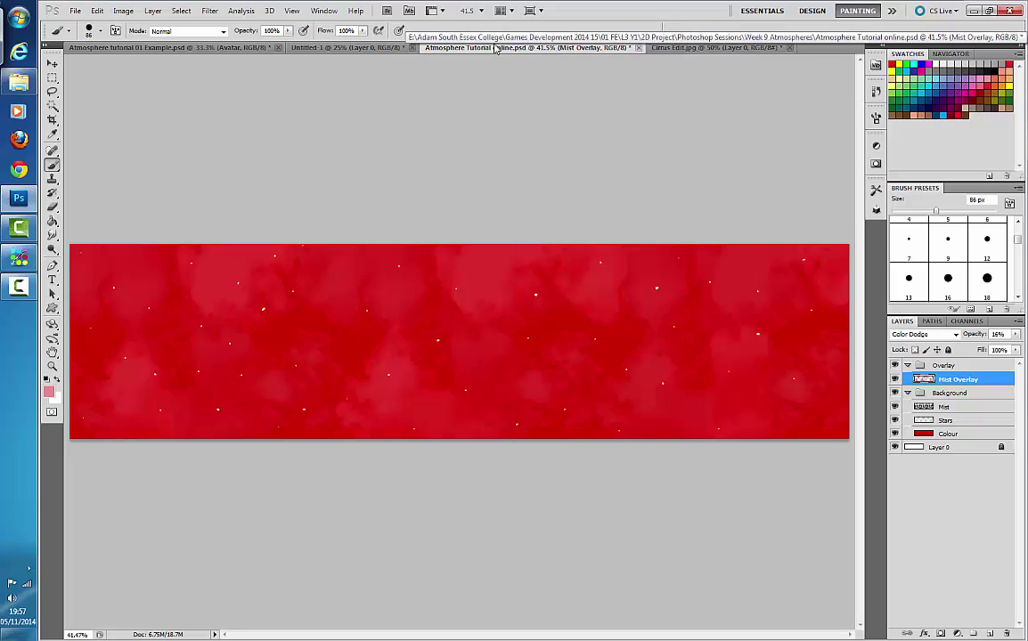
key(ctrl+v)
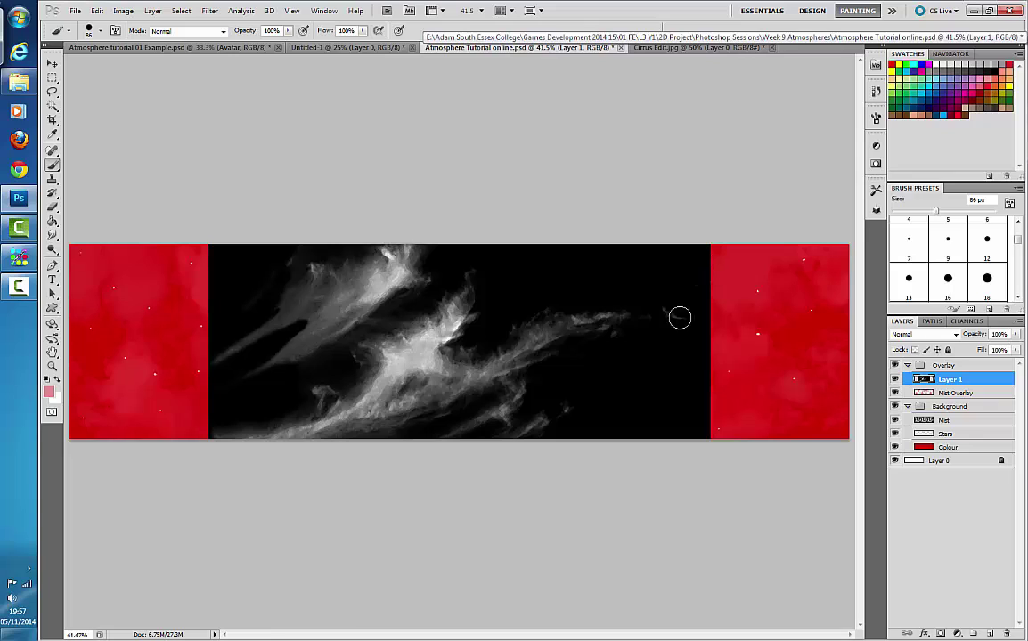
click(52, 64)
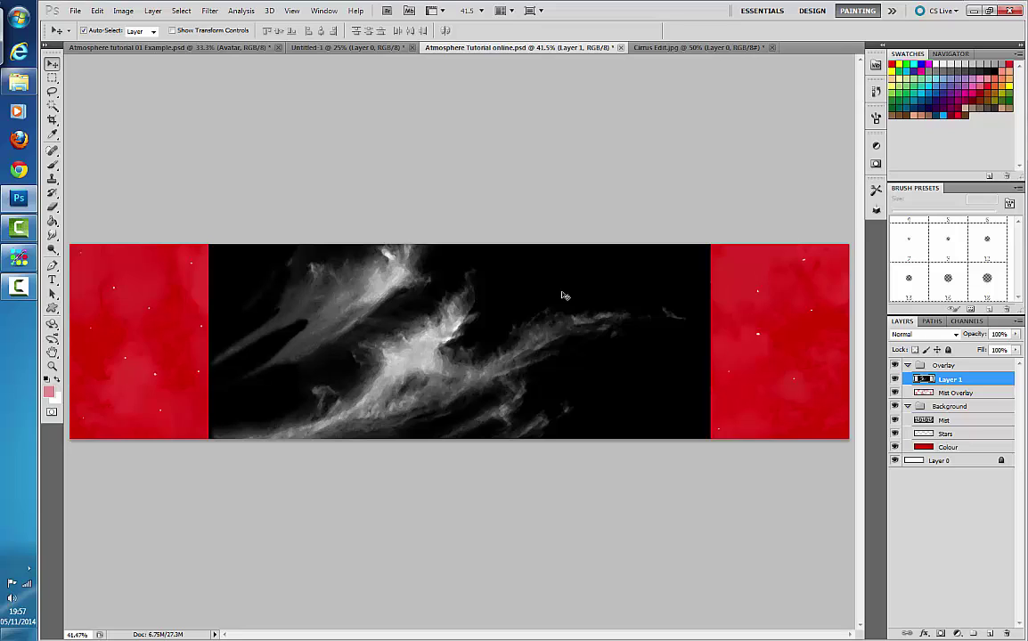
click(98, 12)
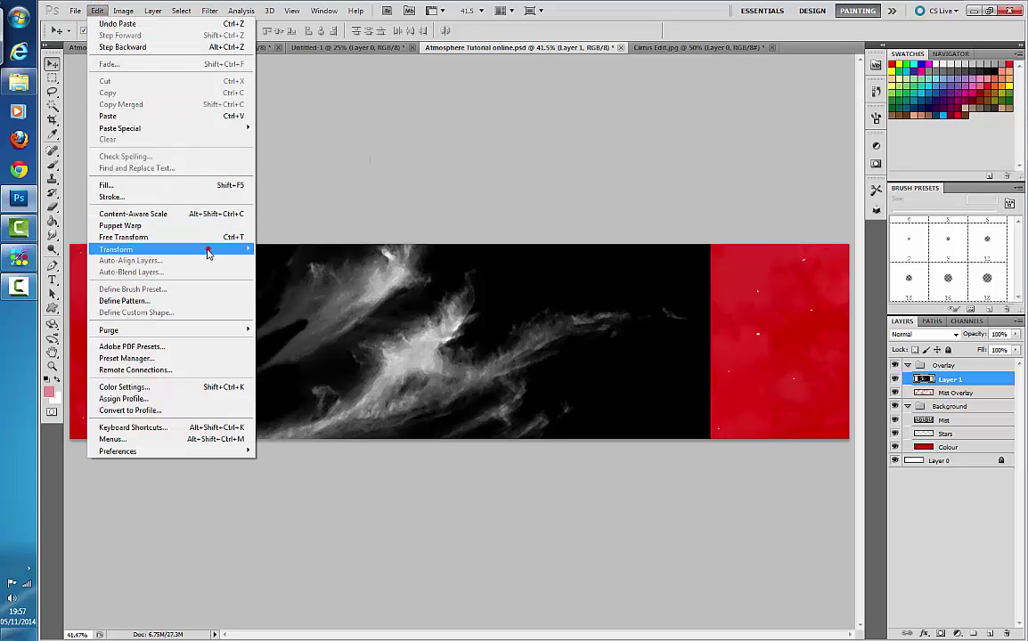
mouse_move(209, 249)
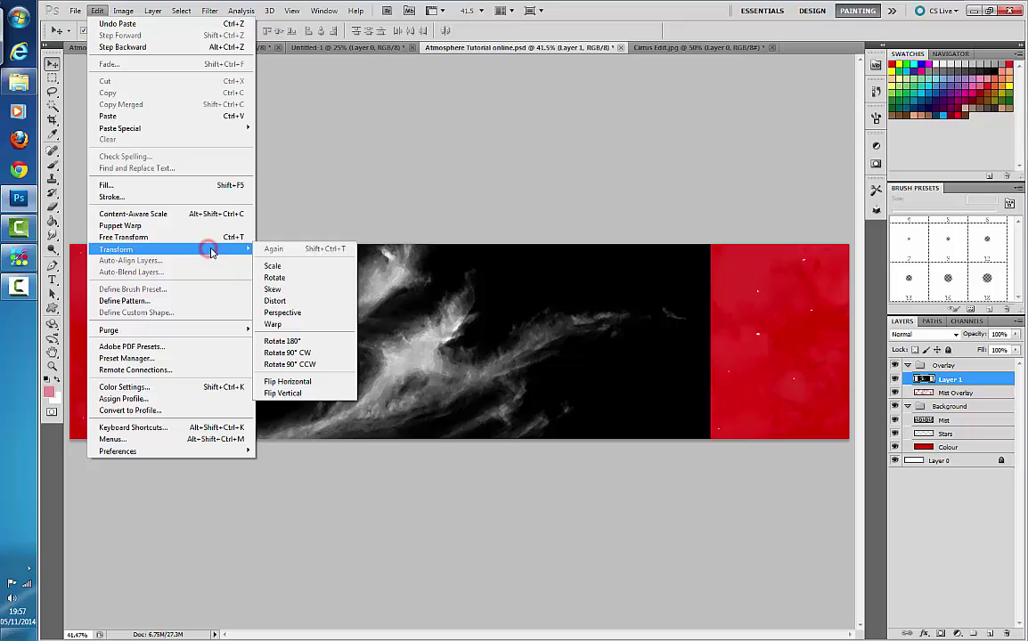
click(329, 270)
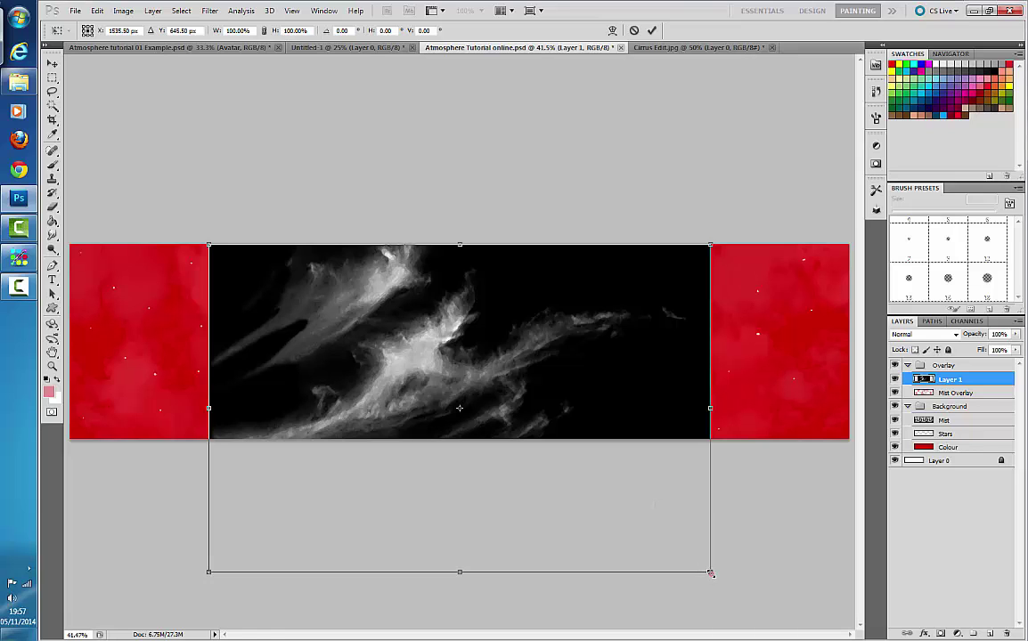
drag(710, 573, 772, 400)
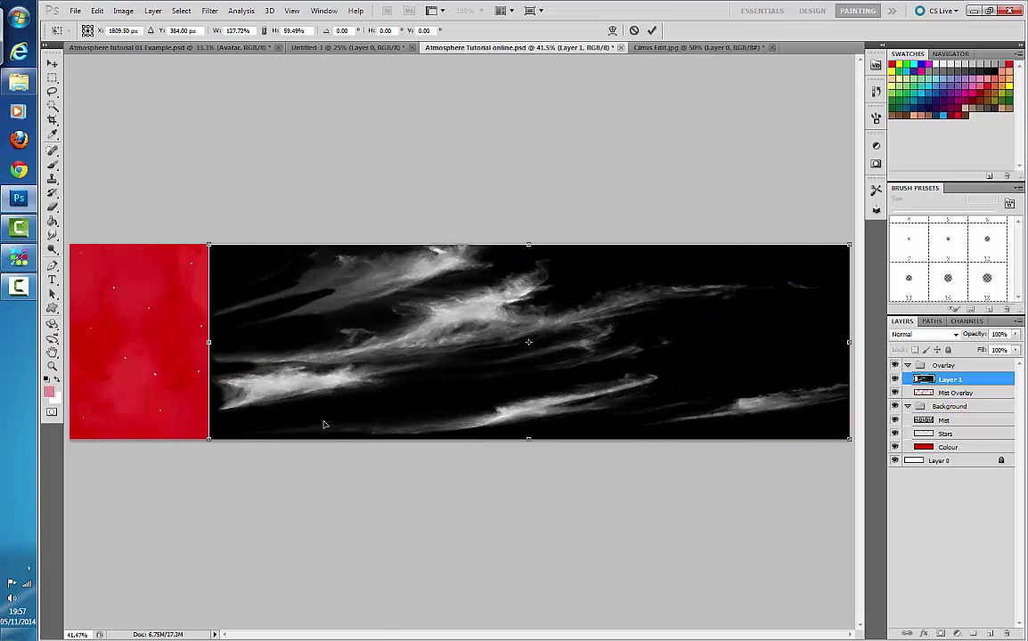
drag(210, 442, 70, 441)
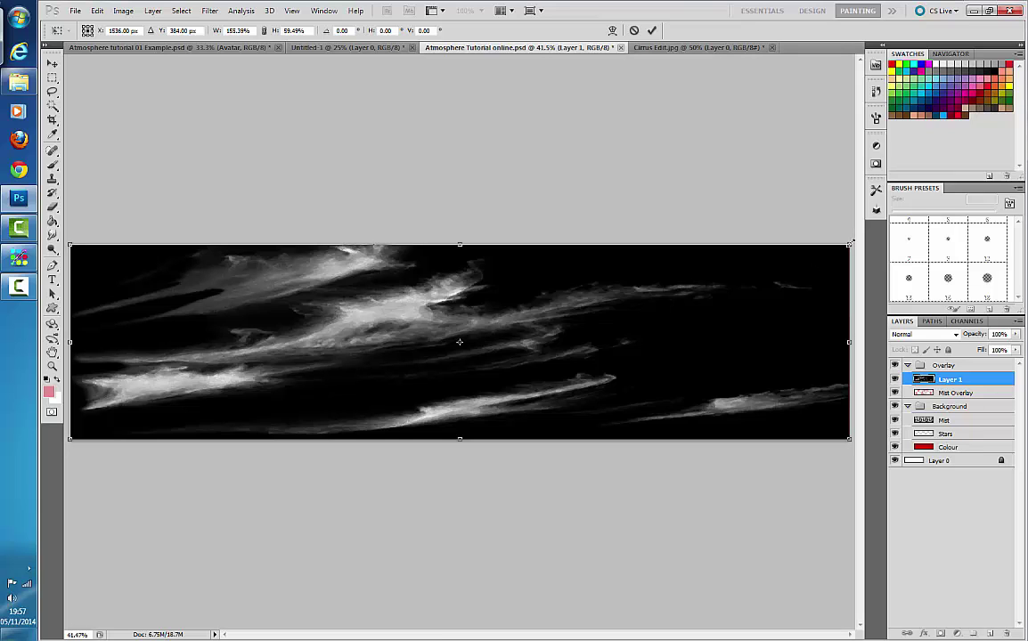
drag(851, 243, 292, 278)
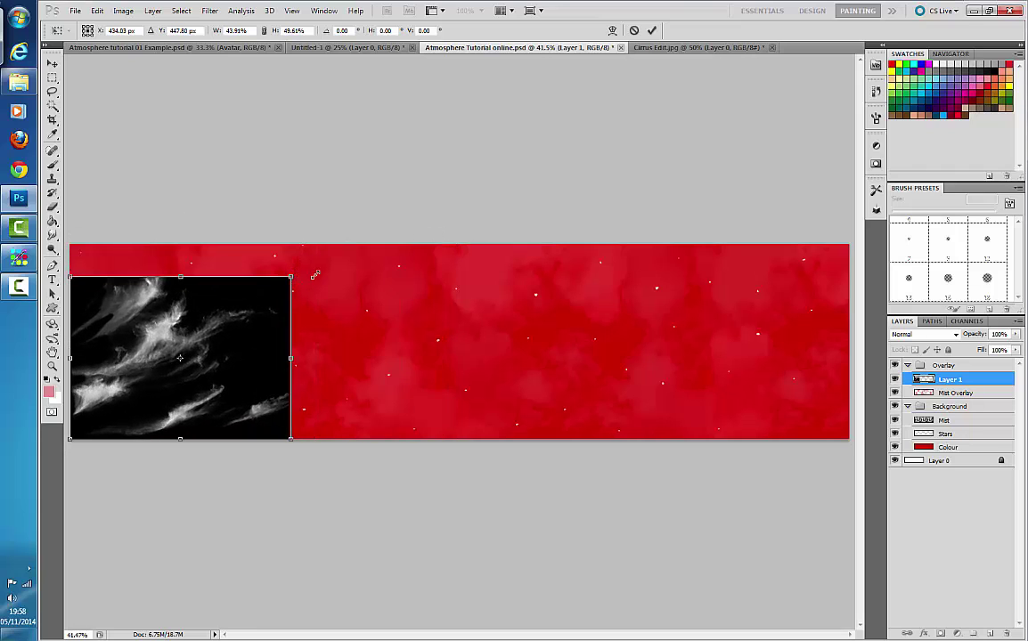
key(Escape)
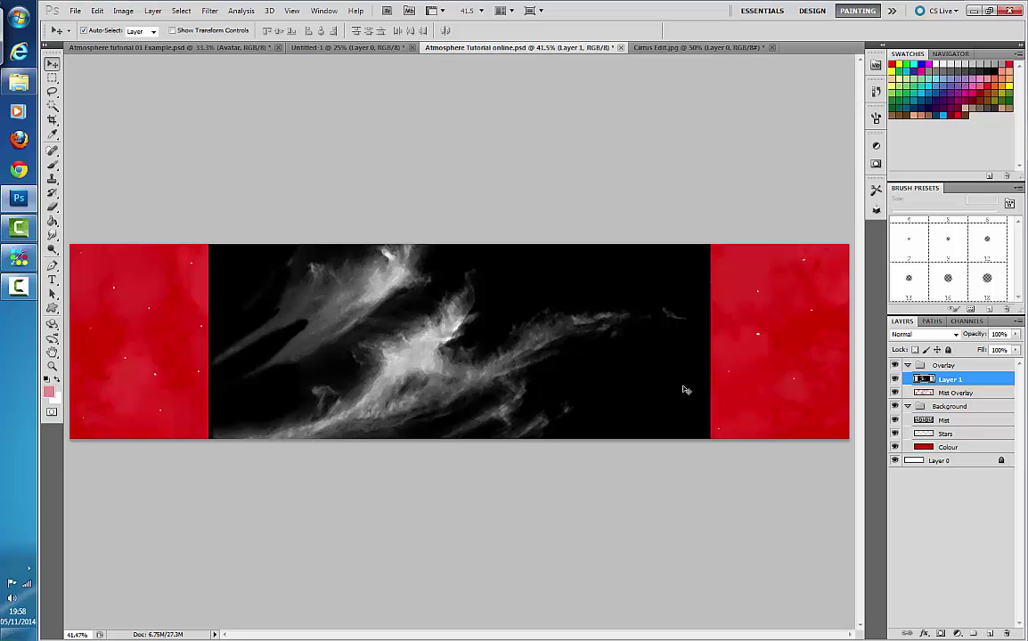
Step: Scale the cloud layer down to about 47% and place it against the banner's left edge
click(97, 11)
click(184, 248)
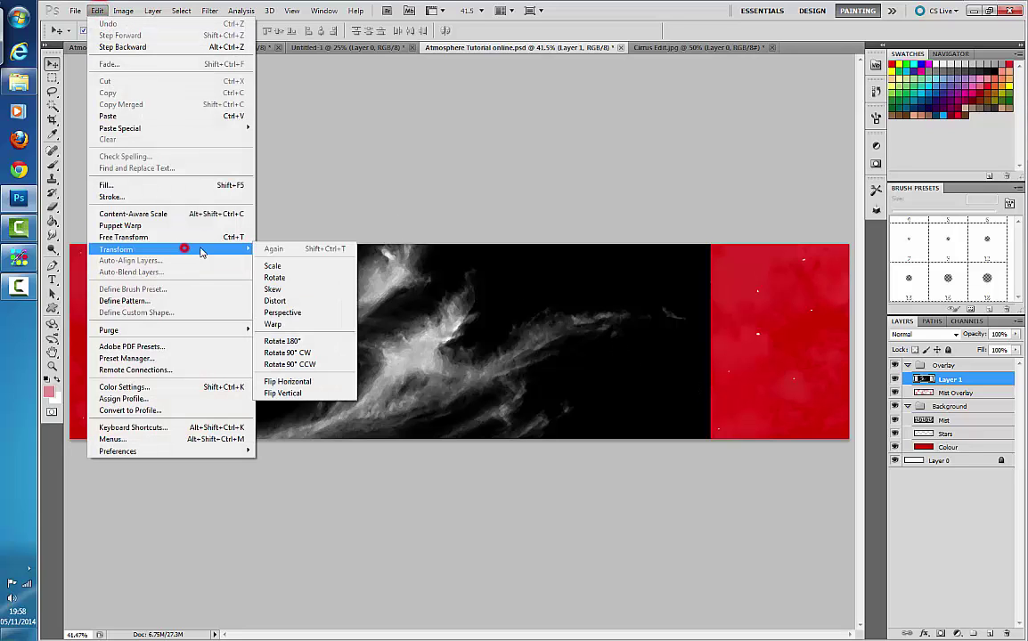
click(318, 268)
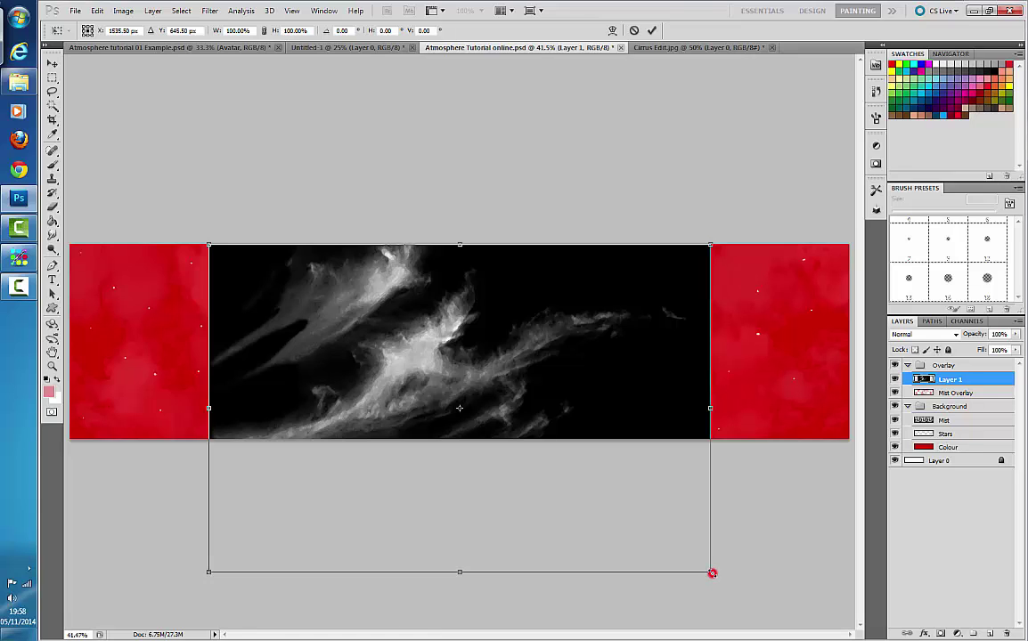
drag(712, 573, 509, 439)
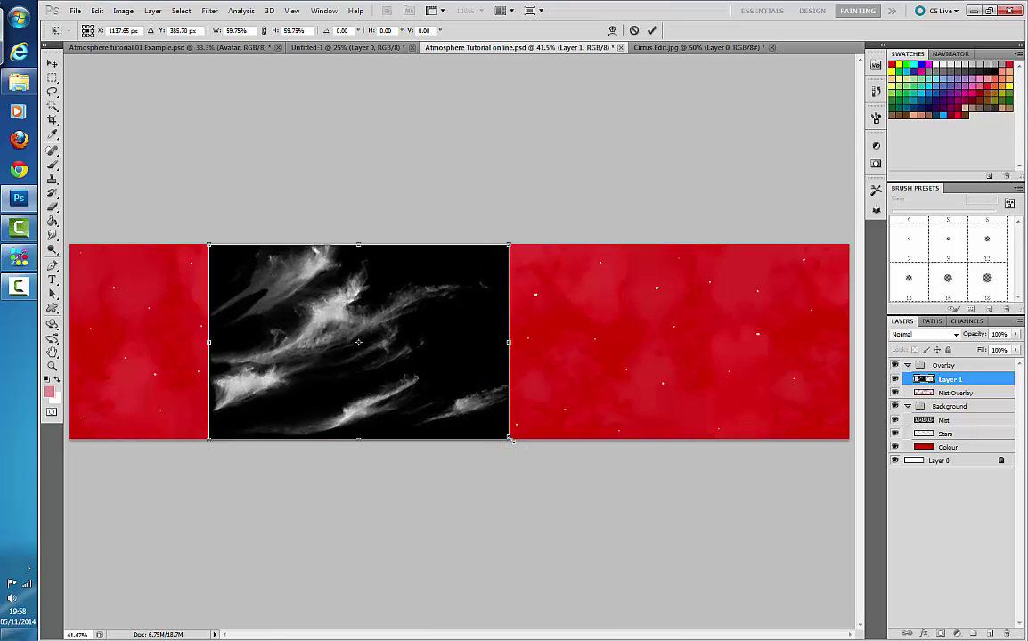
drag(452, 372, 324, 373)
key(Return)
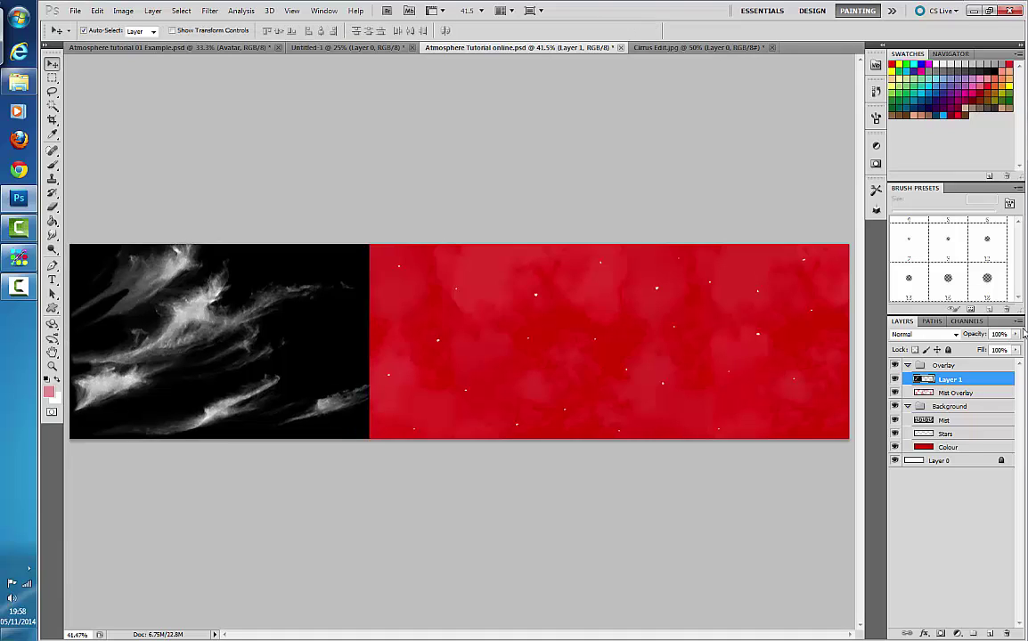
Step: Move the cloud layer above the Overlay group, collapse both groups, and duplicate it
drag(946, 379, 950, 365)
click(908, 379)
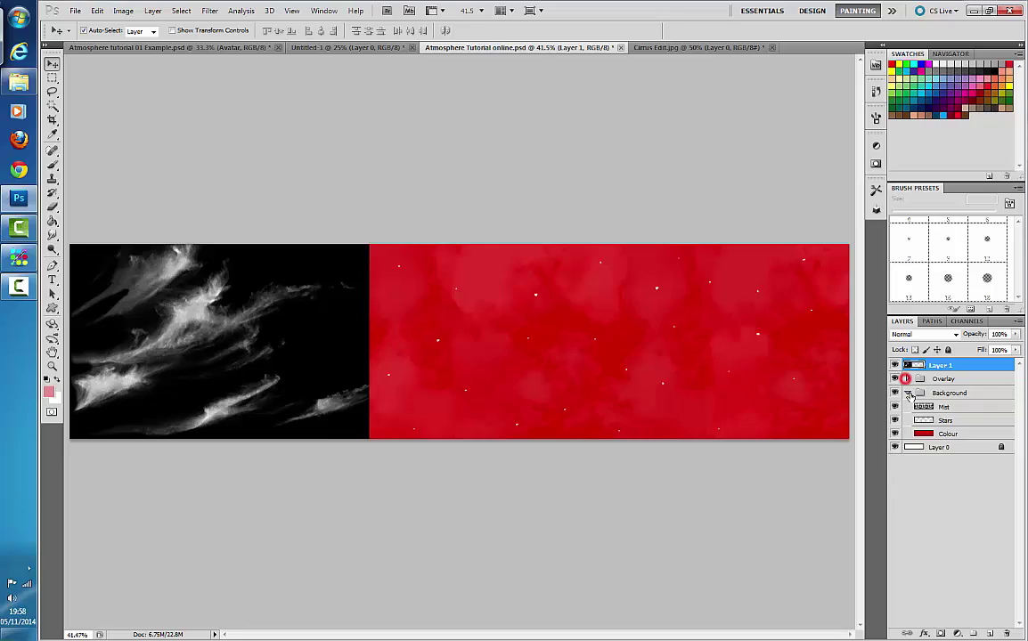
click(907, 393)
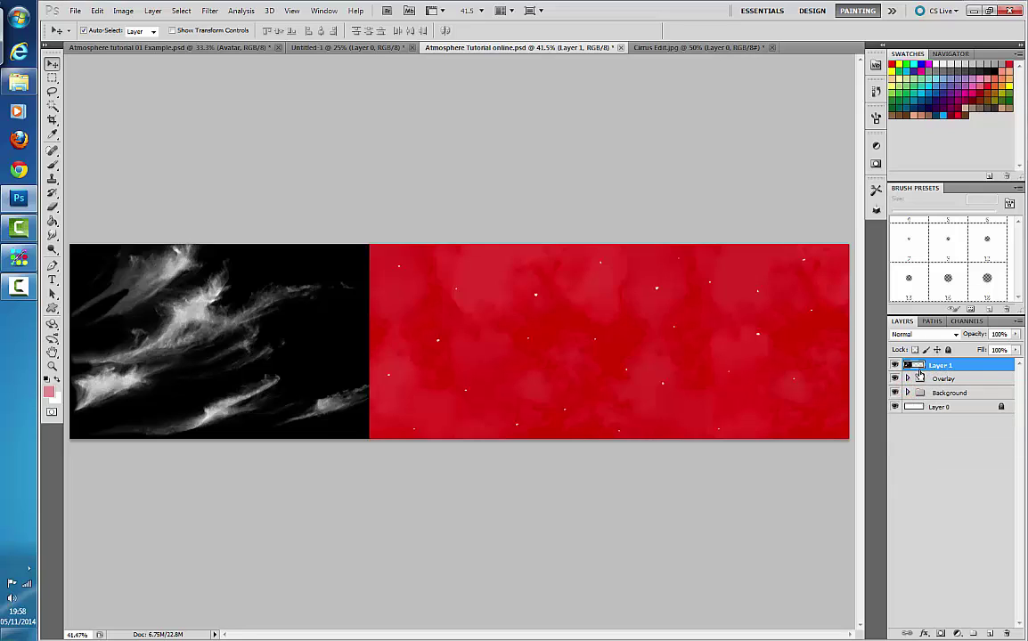
key(ctrl+v)
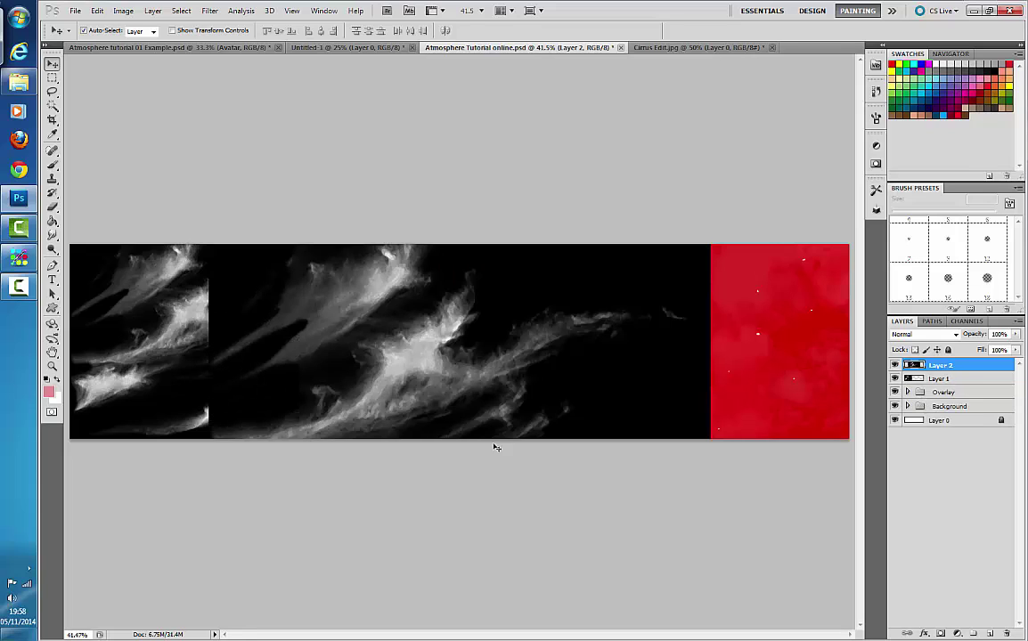
key(Delete)
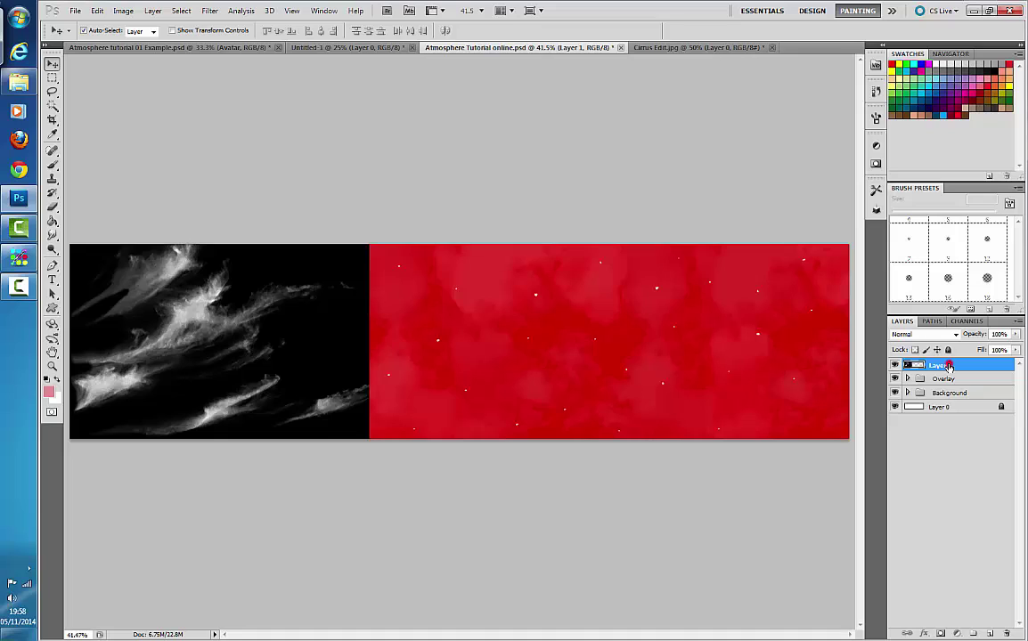
drag(950, 367, 990, 633)
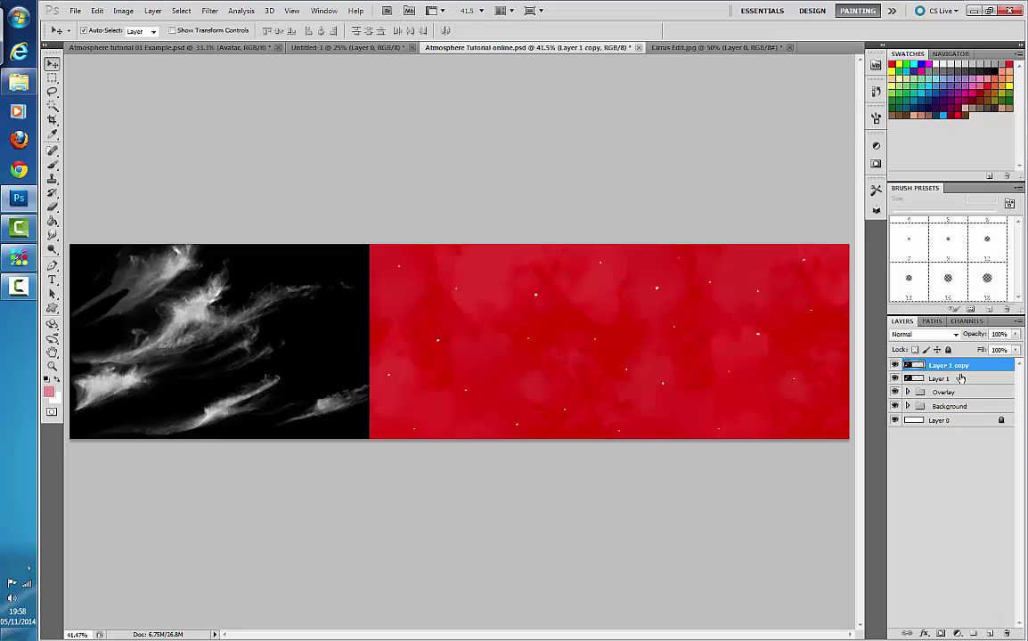
Step: Drag Layer 1 copy right beside the original clouds and rotate it 180°
drag(276, 308, 587, 311)
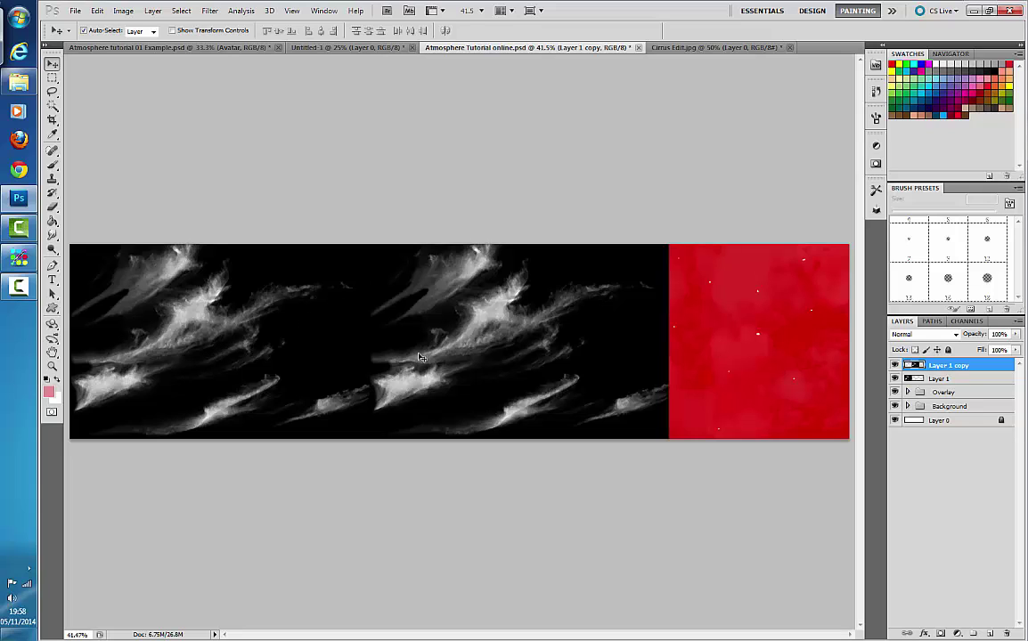
click(97, 10)
click(101, 10)
click(122, 11)
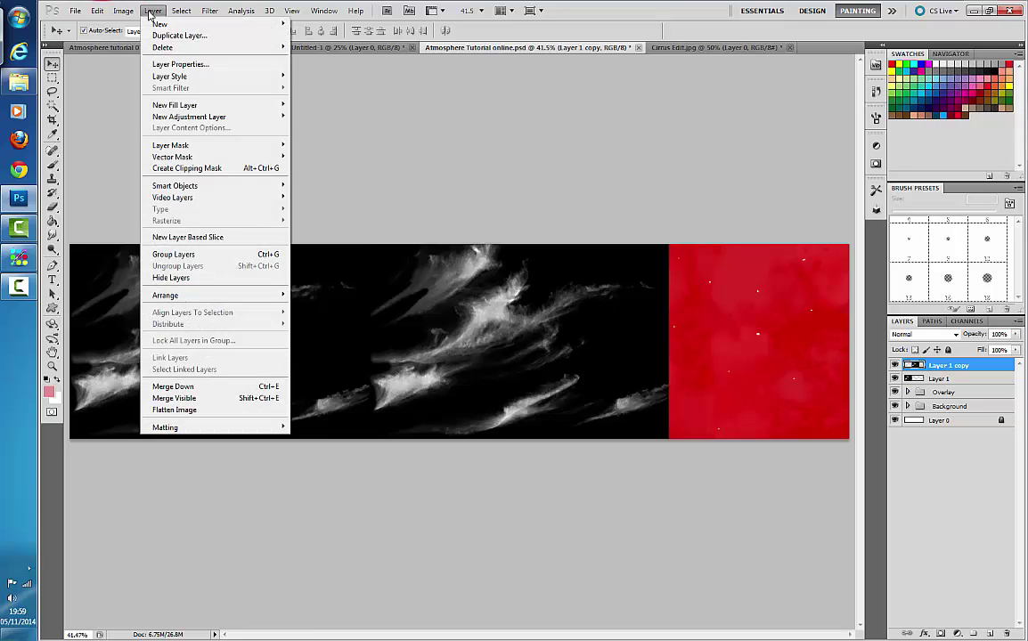
mouse_move(100, 11)
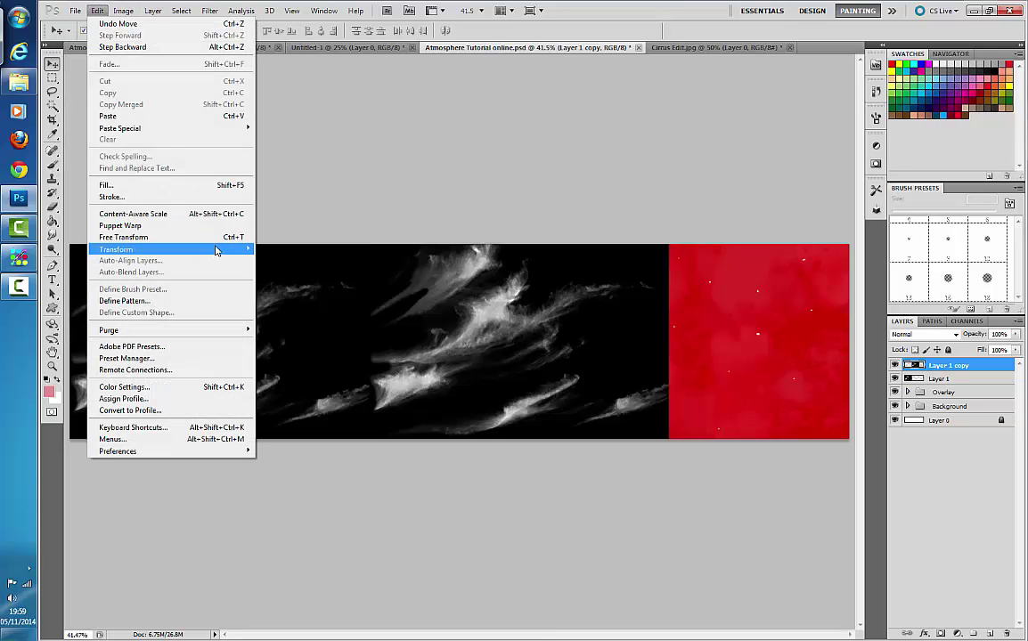
mouse_move(220, 250)
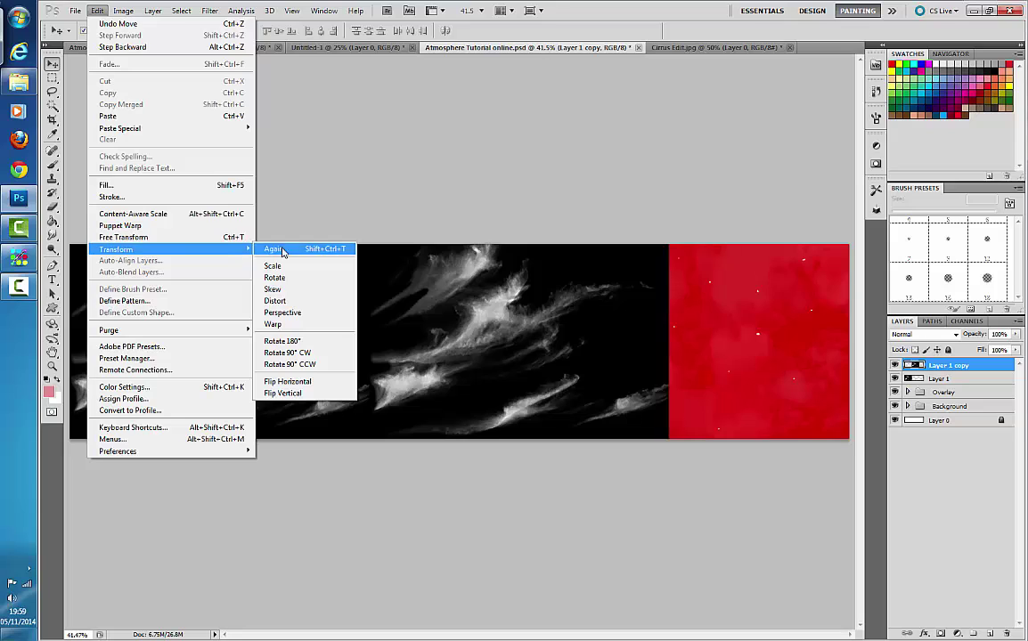
click(318, 343)
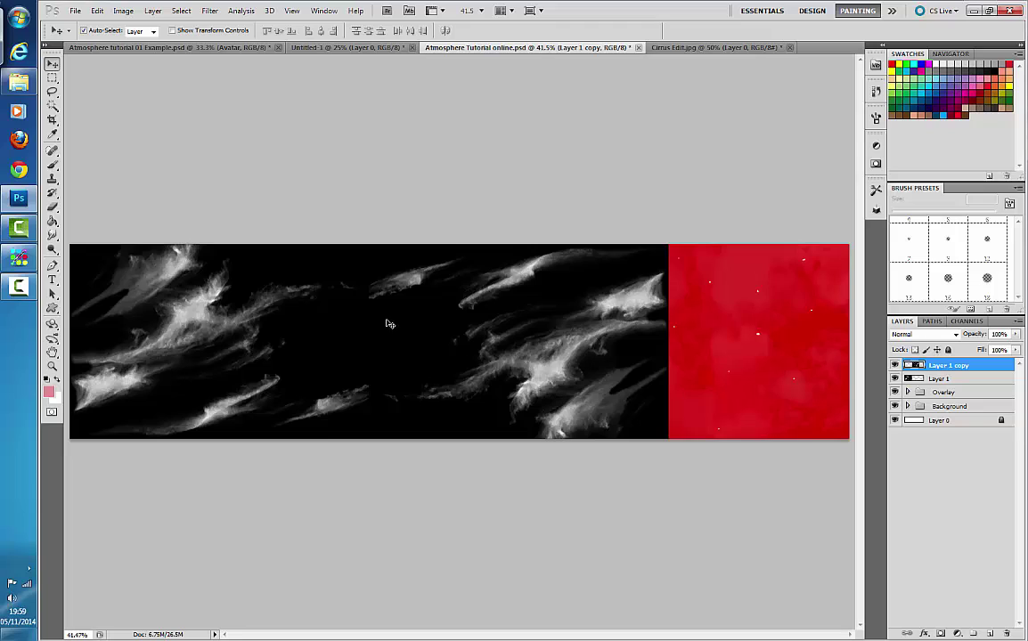
Step: Merge the two cloud layers into one layer named Cirrus Cloud
shift+click(942, 380)
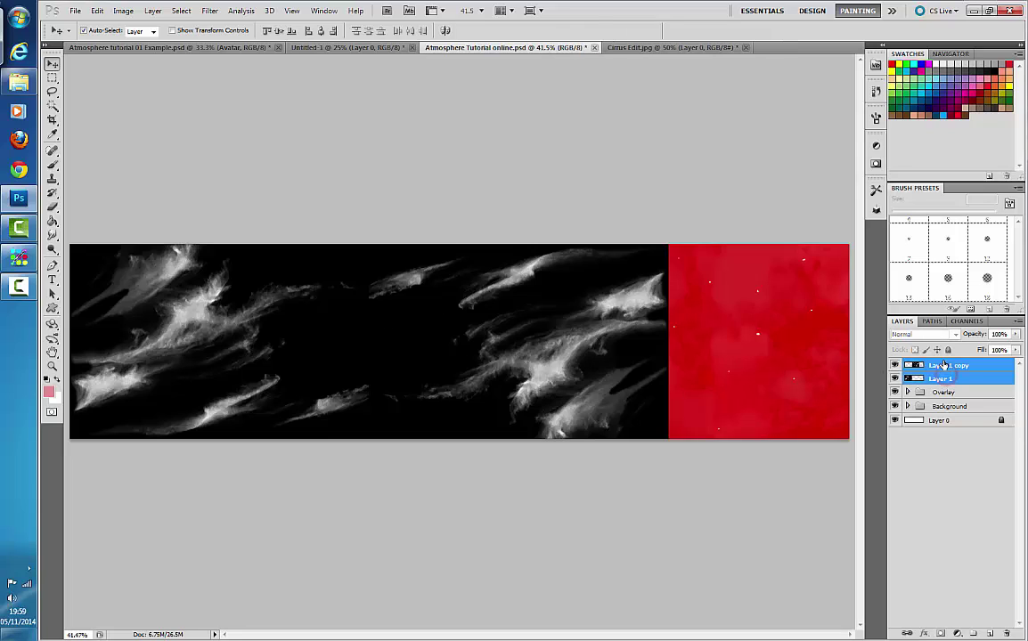
right_click(956, 375)
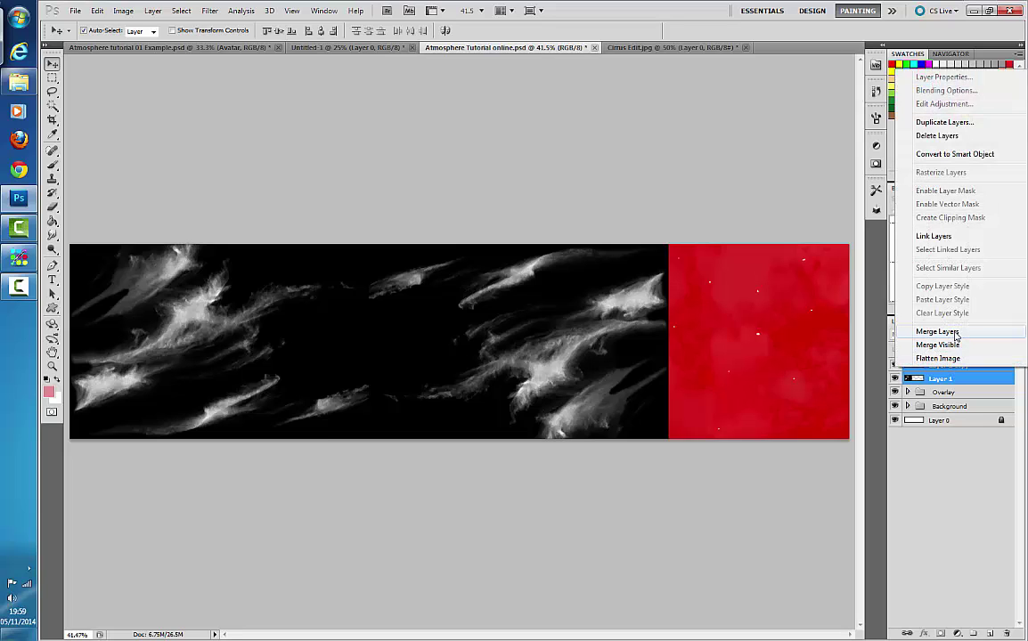
click(937, 332)
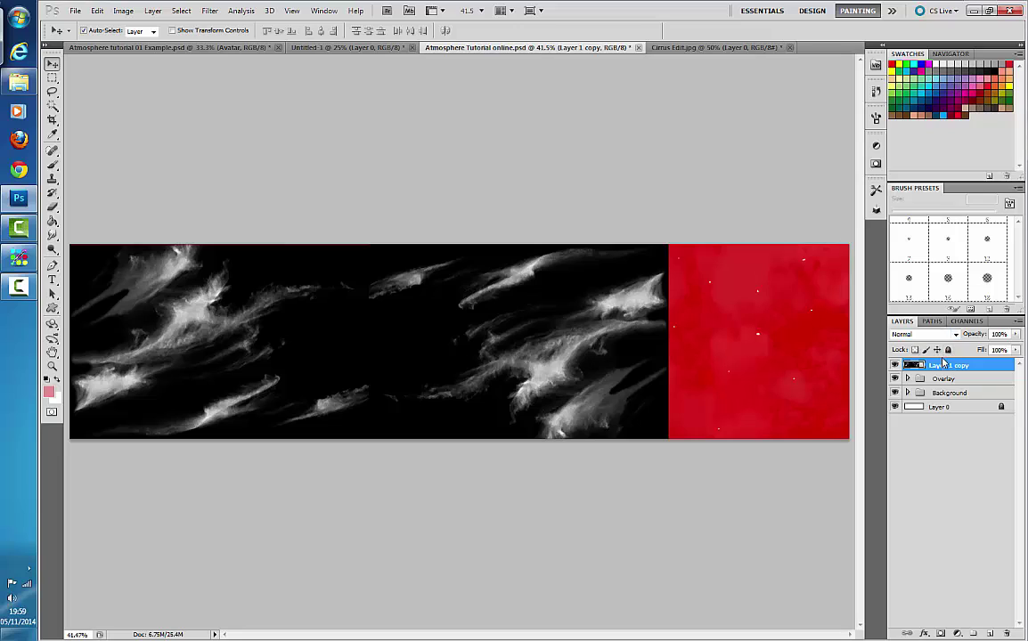
double_click(946, 365)
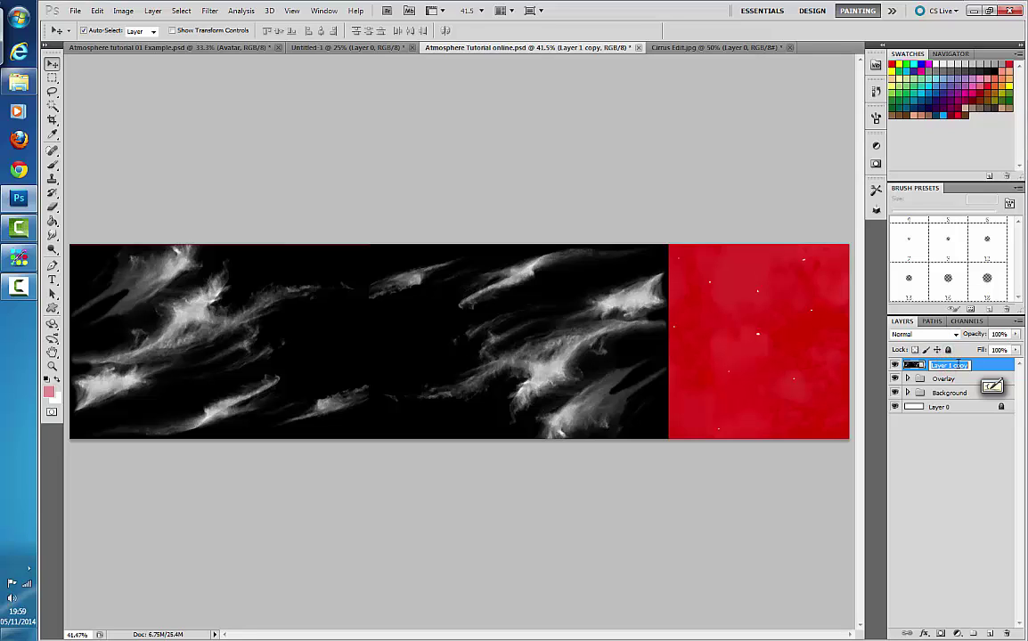
text(c)
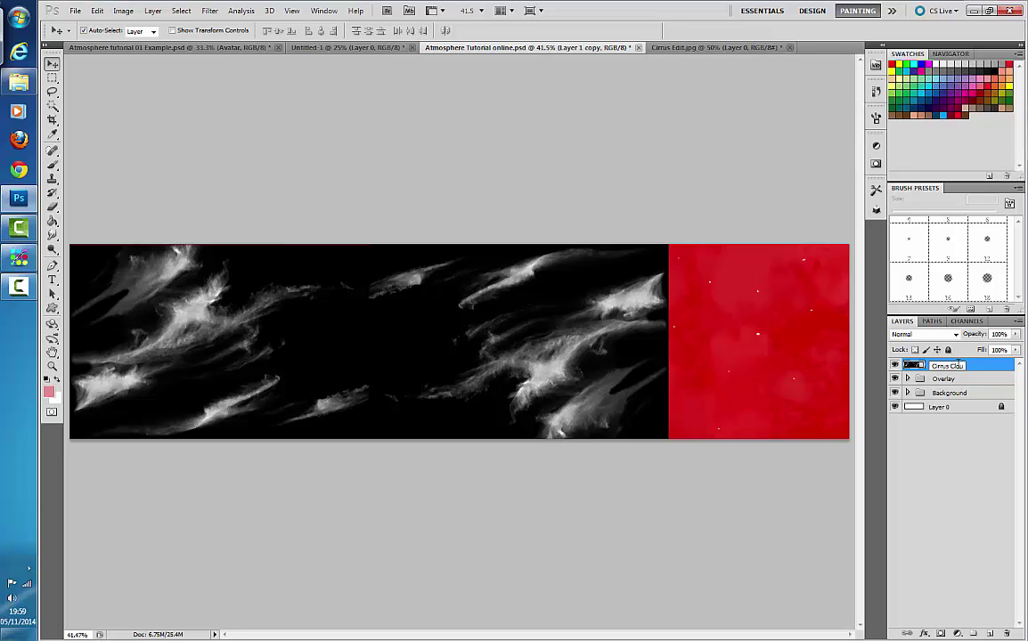
key(Return)
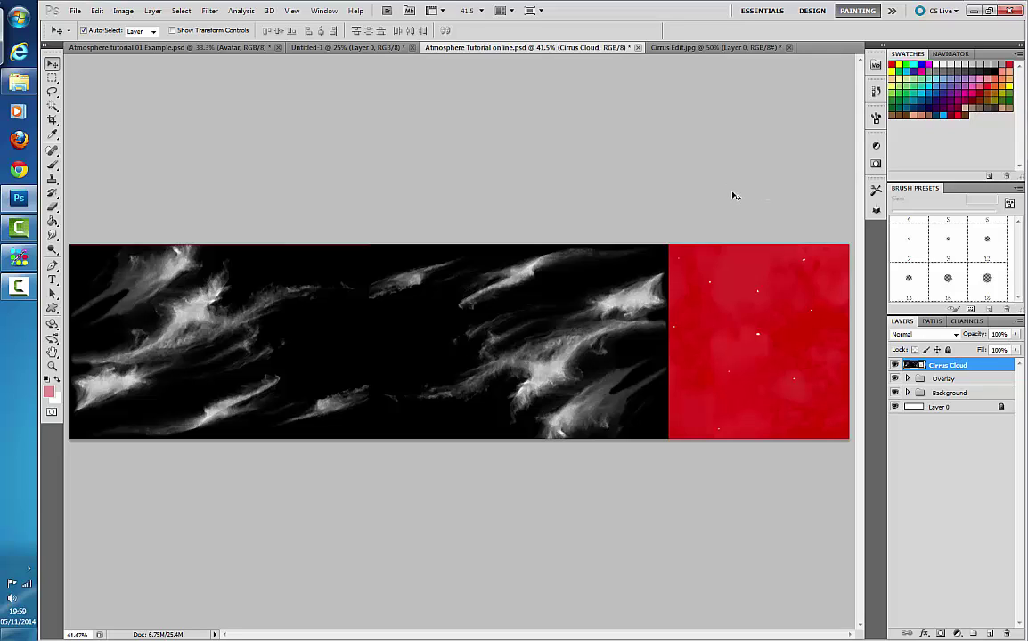
Step: Create a layer group named Cirrus and move the Cirrus Cloud layer into it
click(973, 633)
double_click(944, 365)
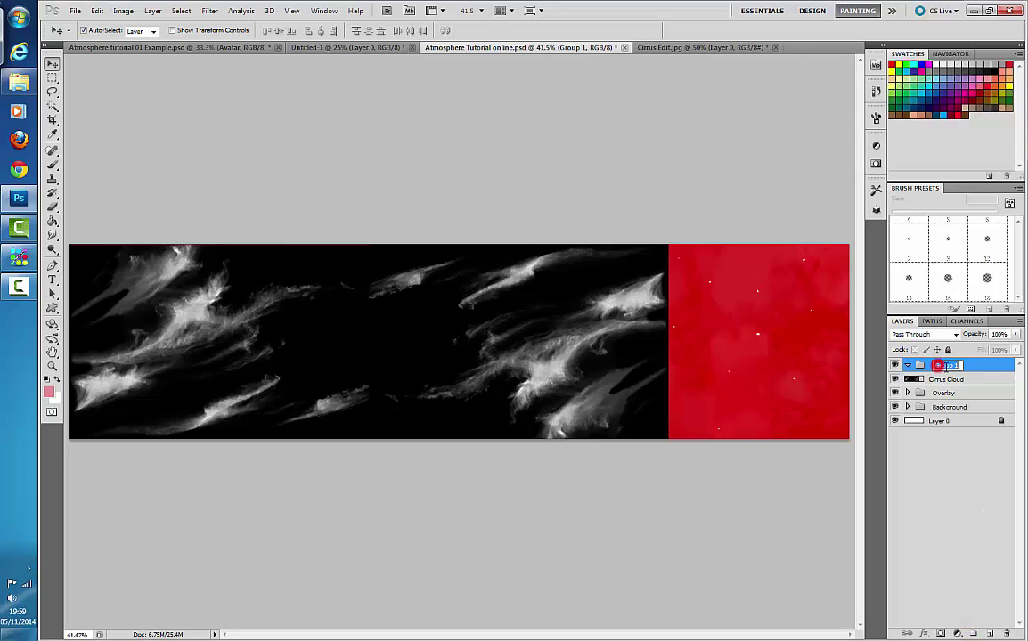
text(cirrus)
key(Return)
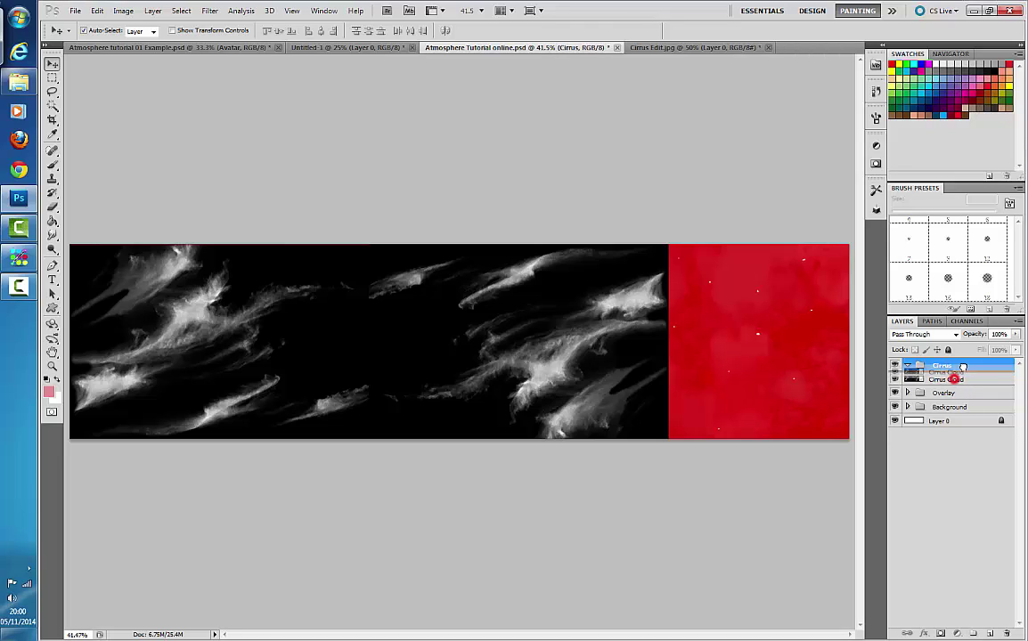
click(960, 381)
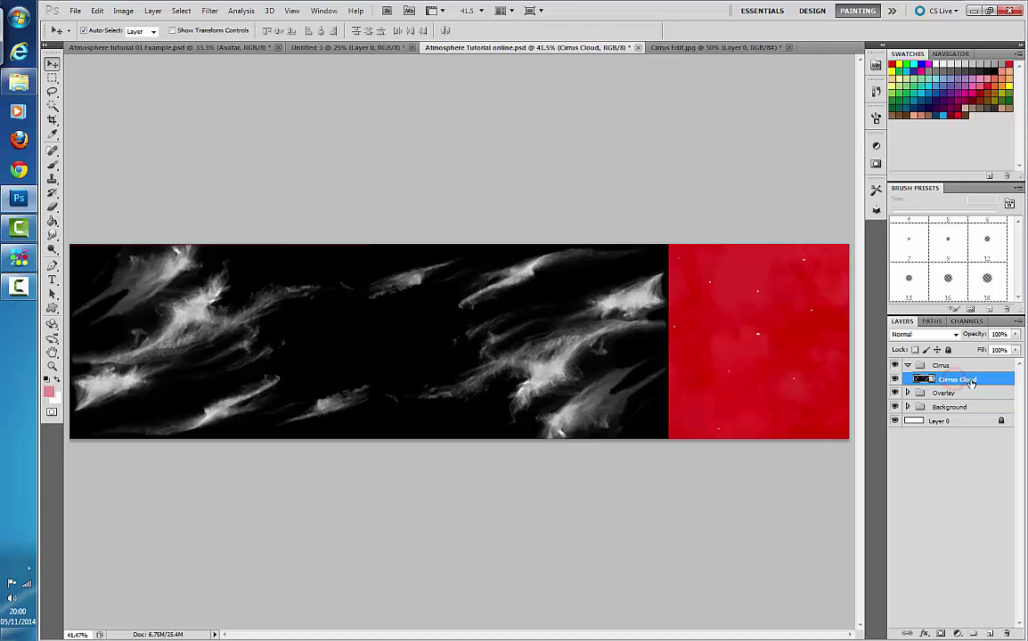
Step: Set Cirrus Cloud to Screen blend mode, move it about 95 px right, and collapse the Cirrus group
click(955, 336)
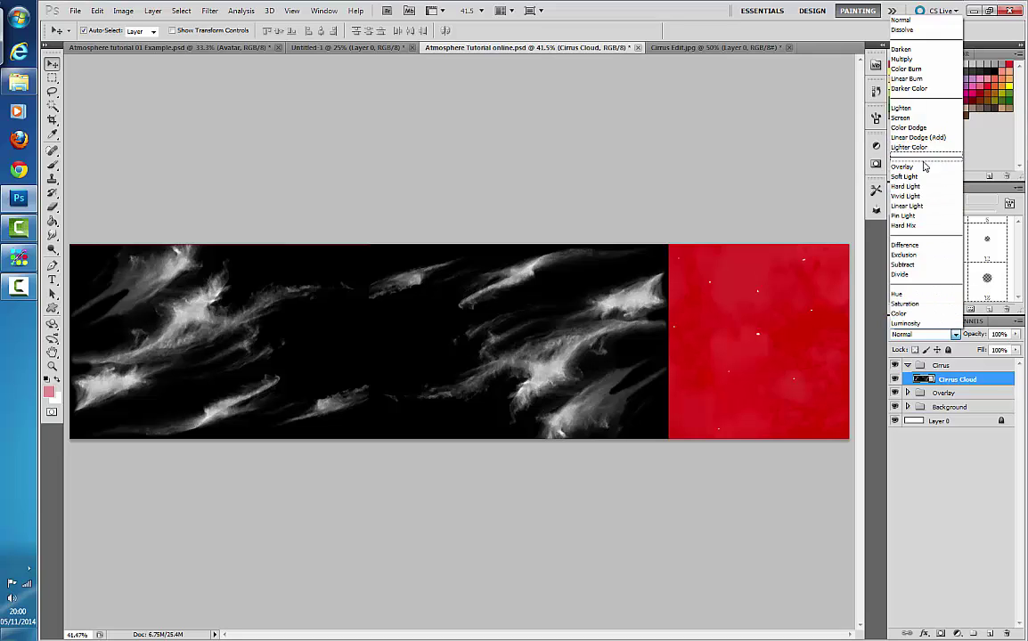
click(909, 118)
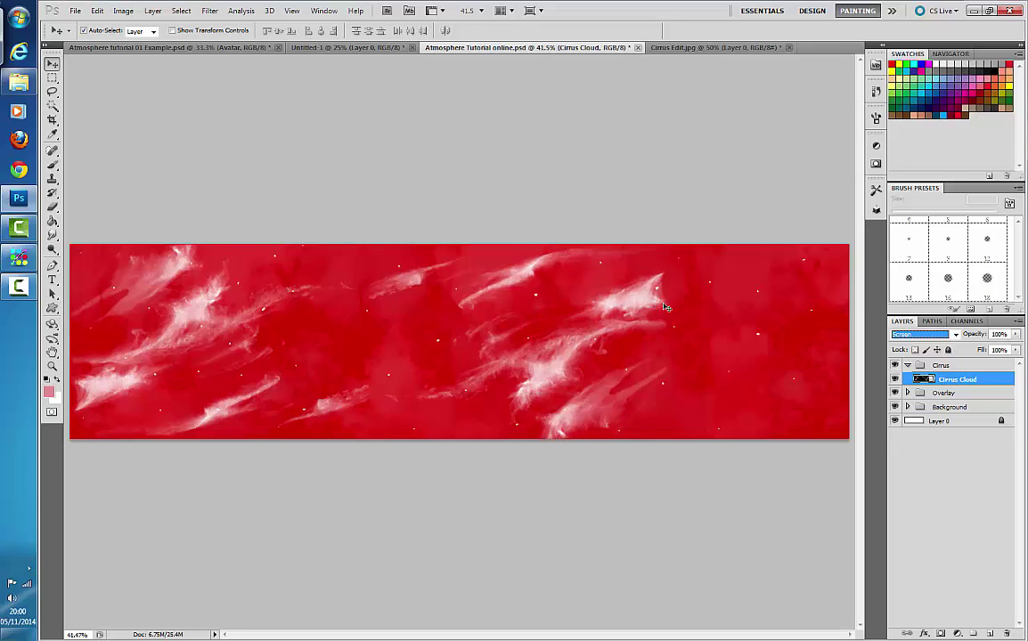
drag(648, 302, 727, 303)
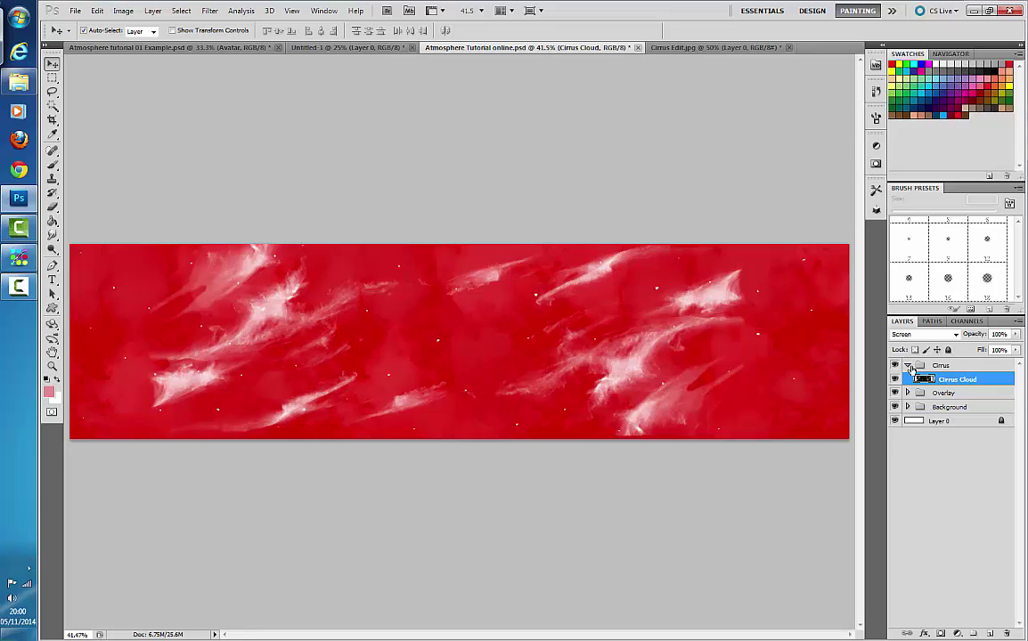
click(909, 366)
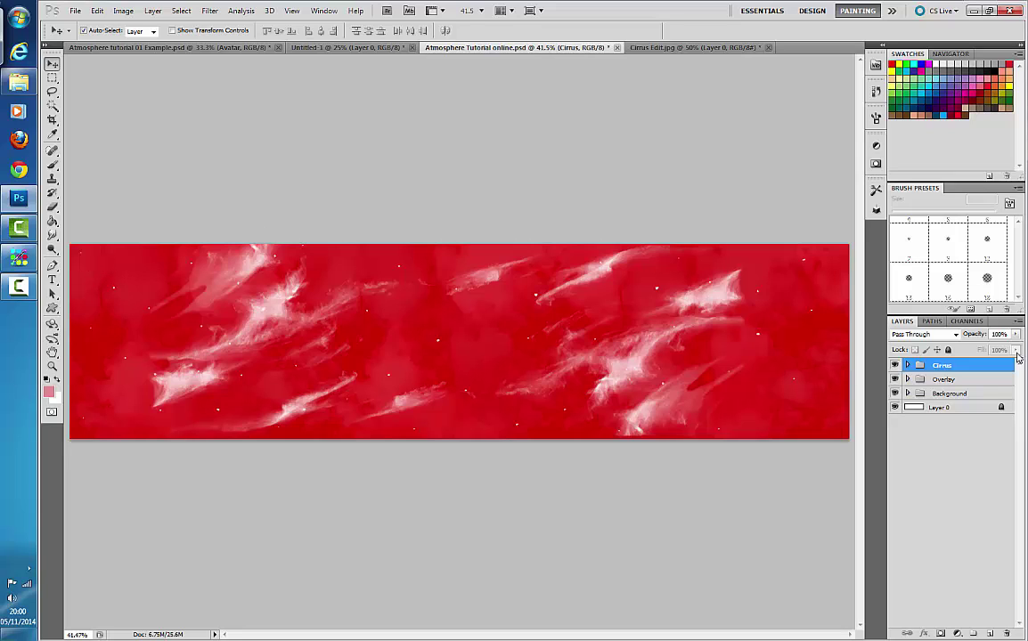
Step: Compare against the Atmosphere tutorial 01 Example document, then close Cirrus Edit.jpg
click(218, 47)
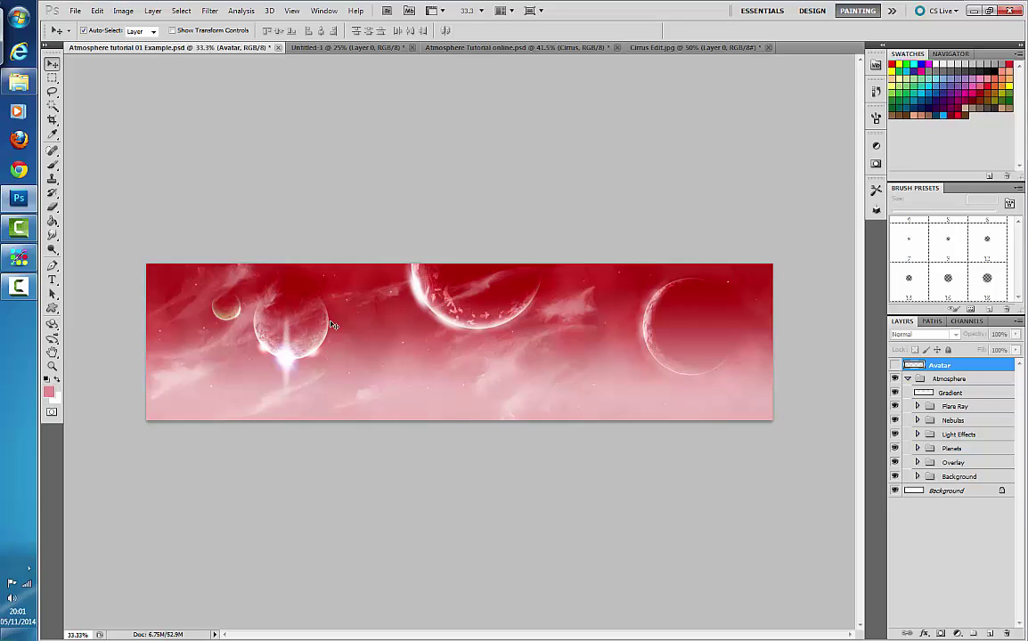
click(686, 47)
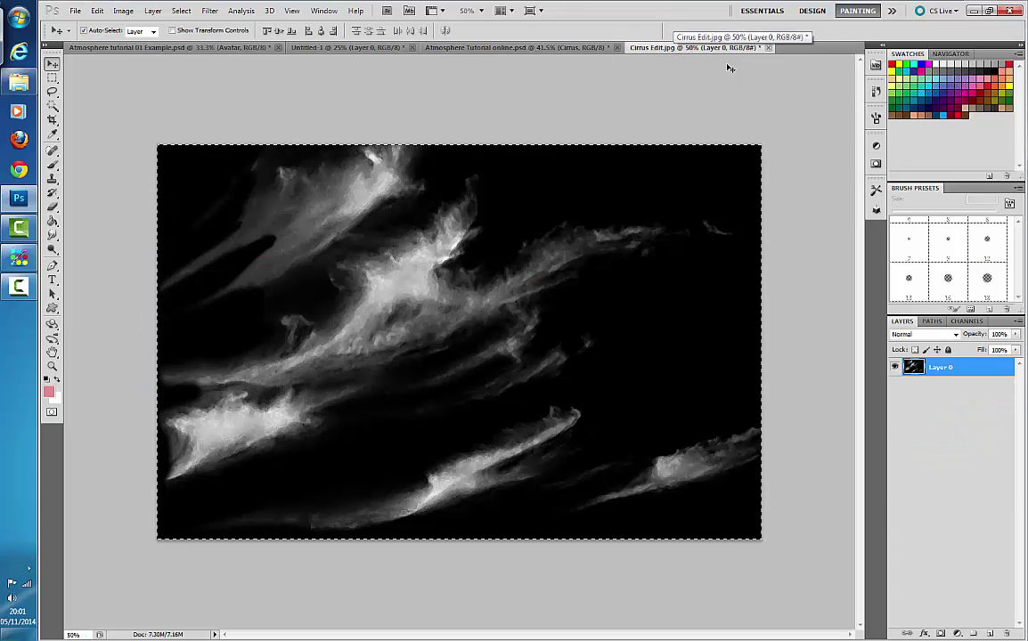
click(768, 47)
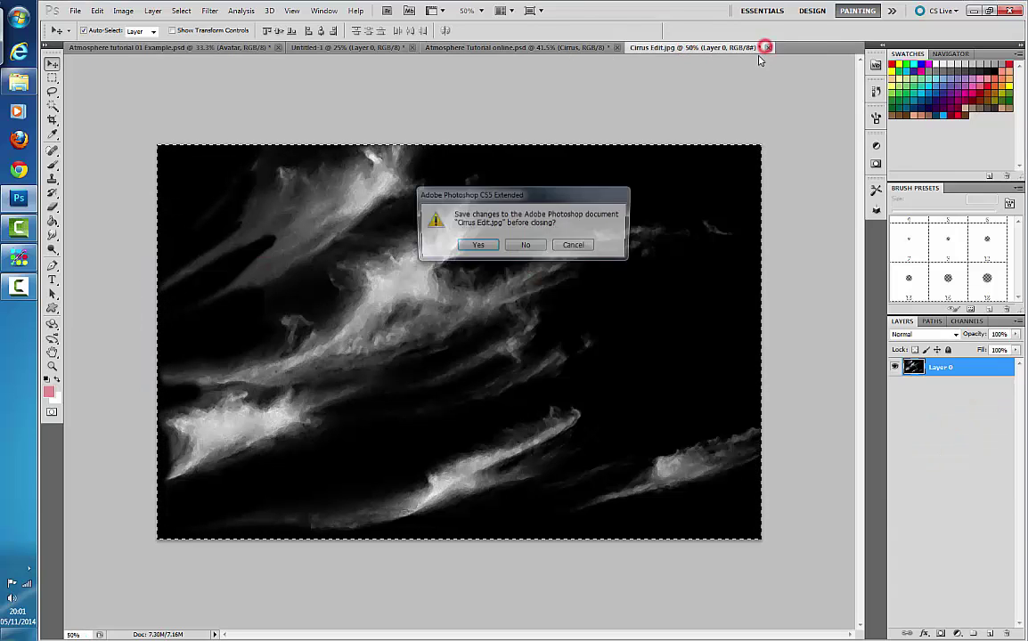
Step: Discard changes to Cirrus Edit.jpg and lower the Cirrus group's opacity in the online banner
click(525, 246)
click(497, 49)
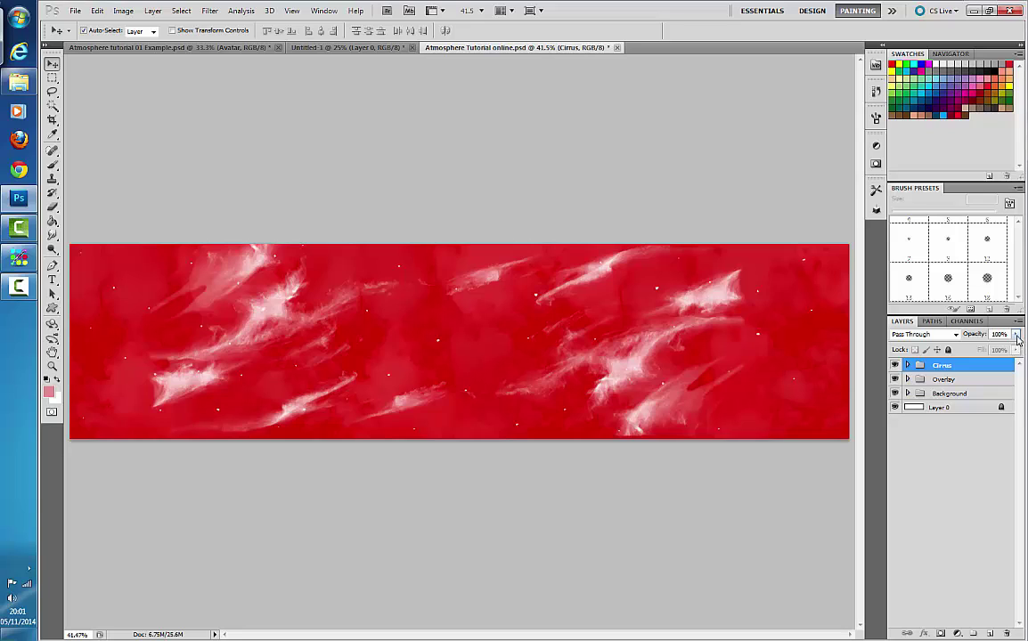
mouse_move(1017, 337)
mouse_down()
mouse_move(968, 347)
mouse_move(1003, 349)
mouse_move(989, 352)
mouse_up()
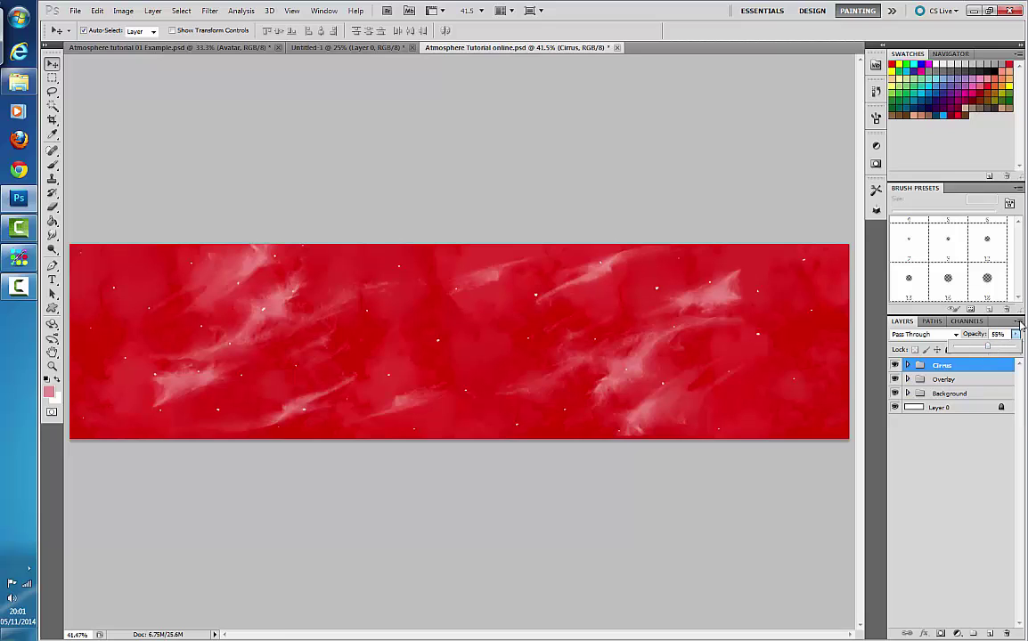
click(974, 459)
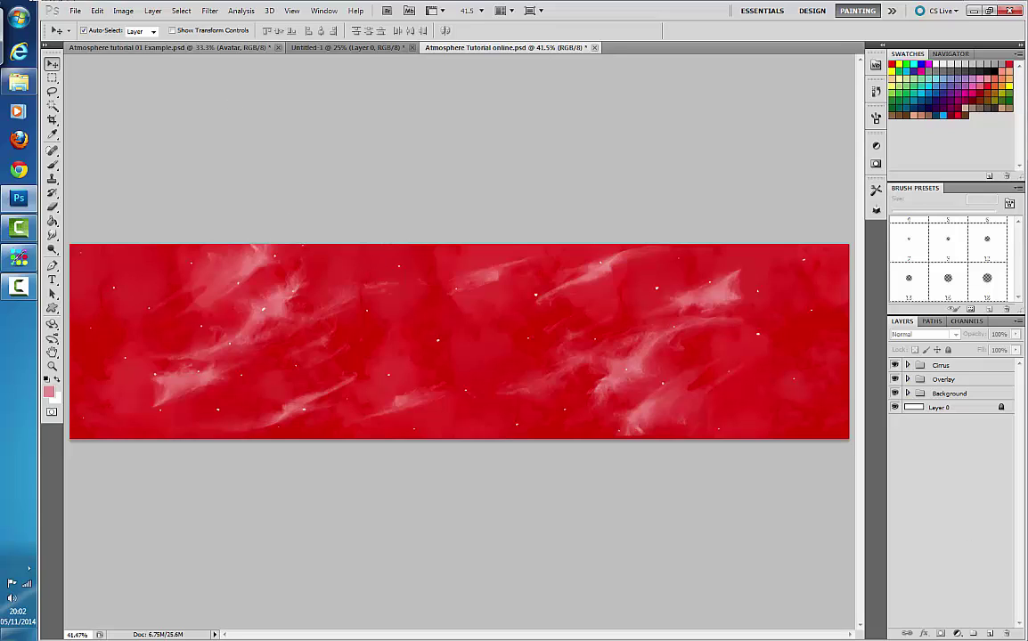
Step: Add a new empty layer on top and switch to the Gradient Tool
click(992, 633)
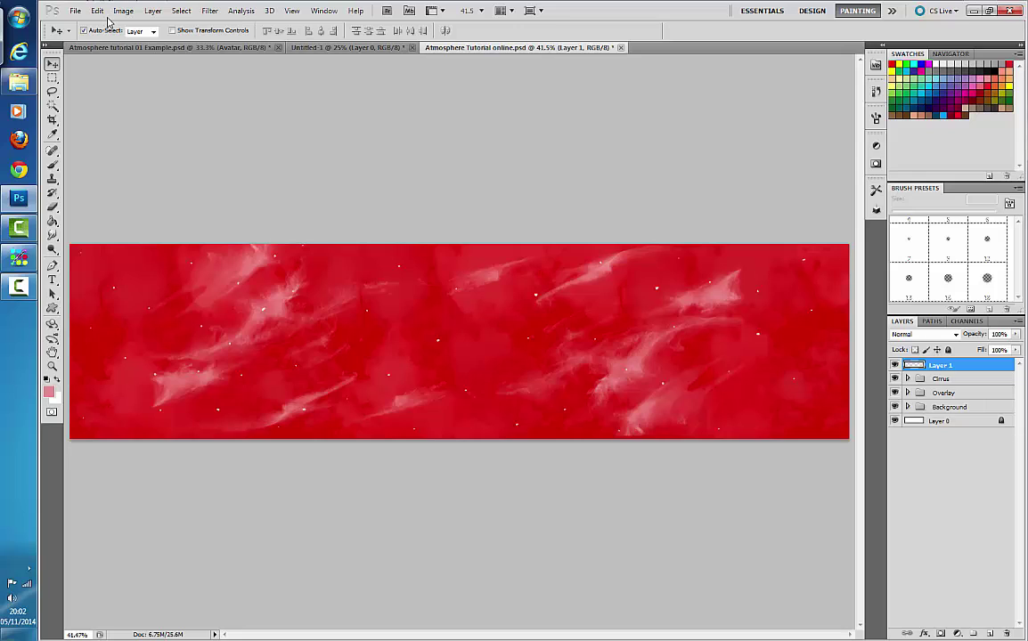
click(54, 220)
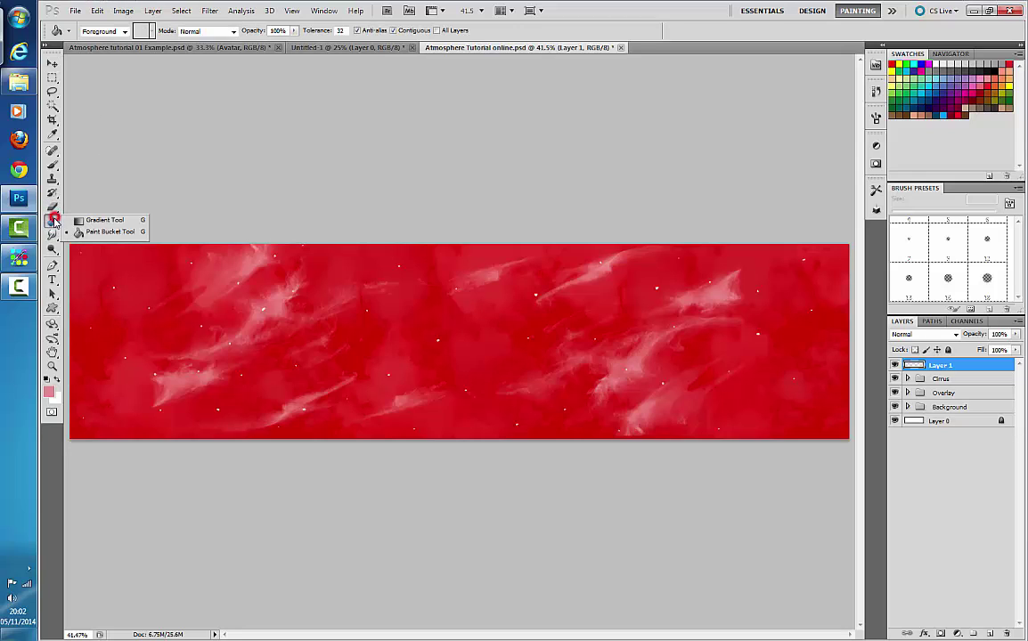
click(79, 220)
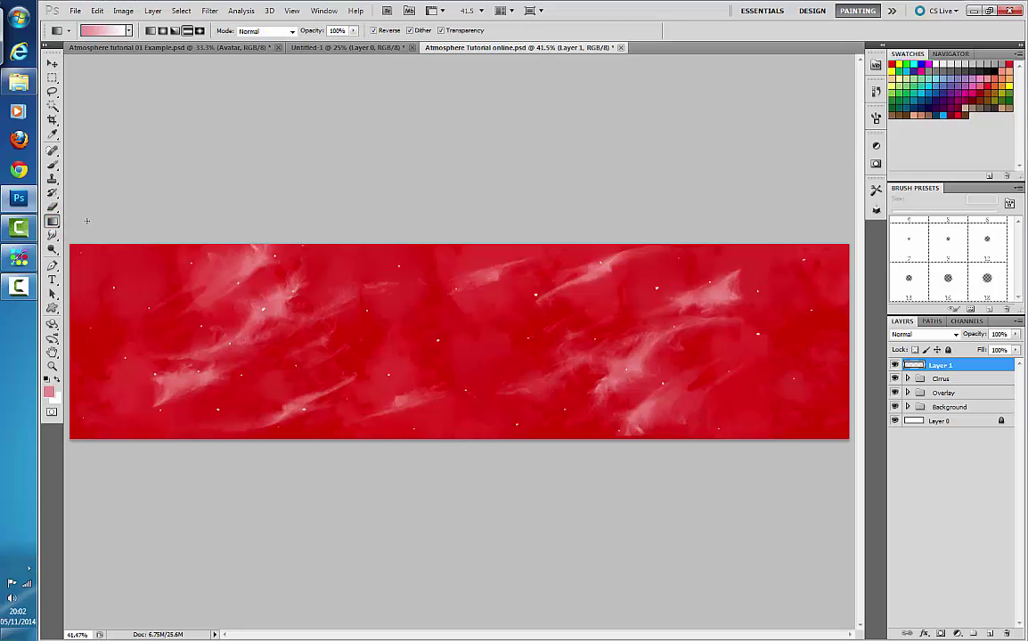
click(127, 31)
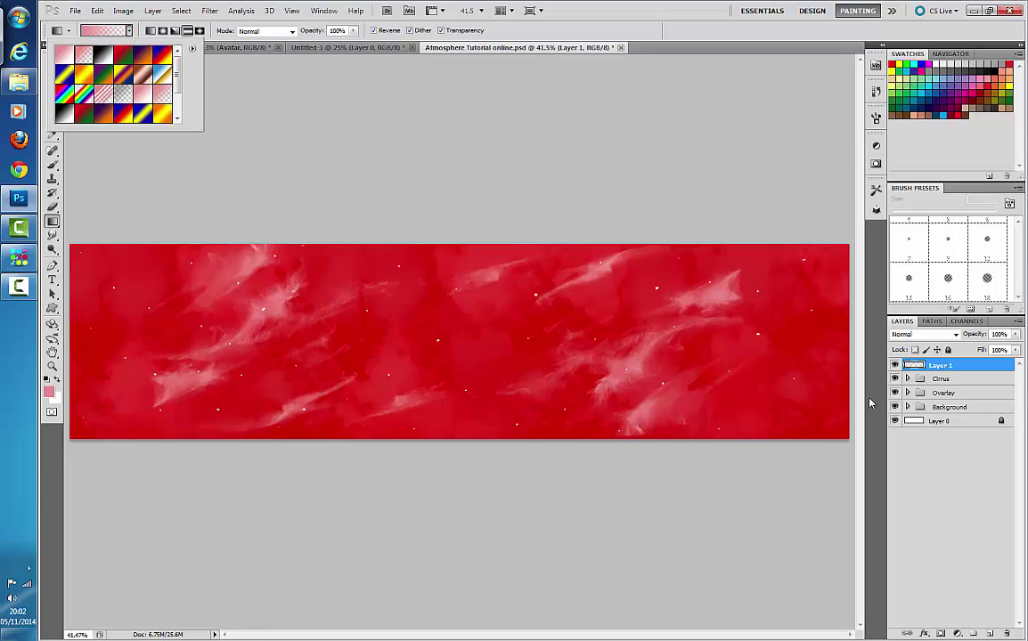
Step: Sample the banner's red as foreground colour, temporarily hiding the Mist and Stars layers
click(908, 407)
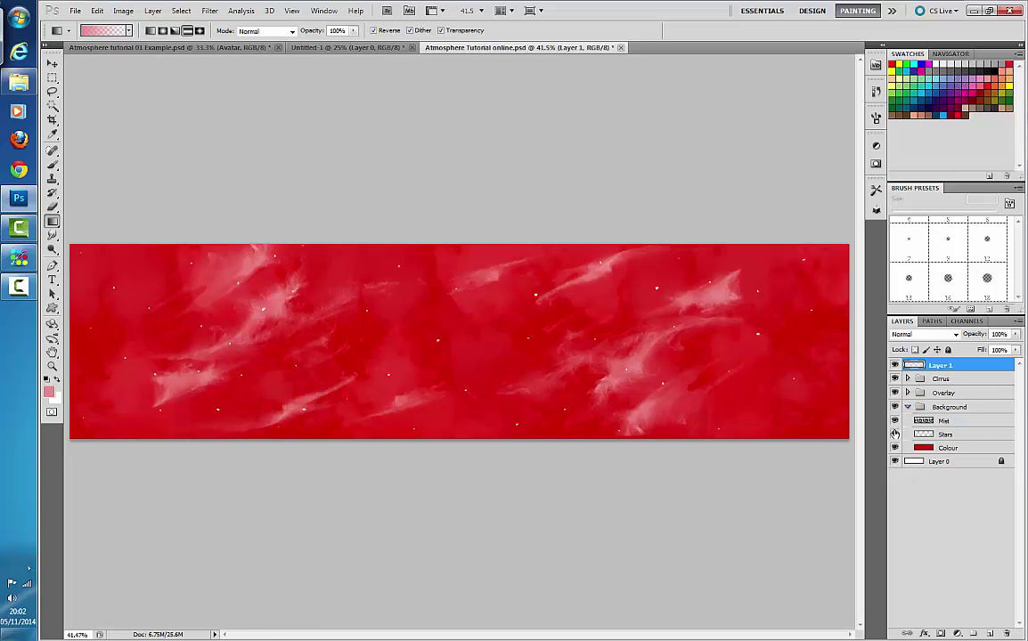
drag(894, 420, 896, 435)
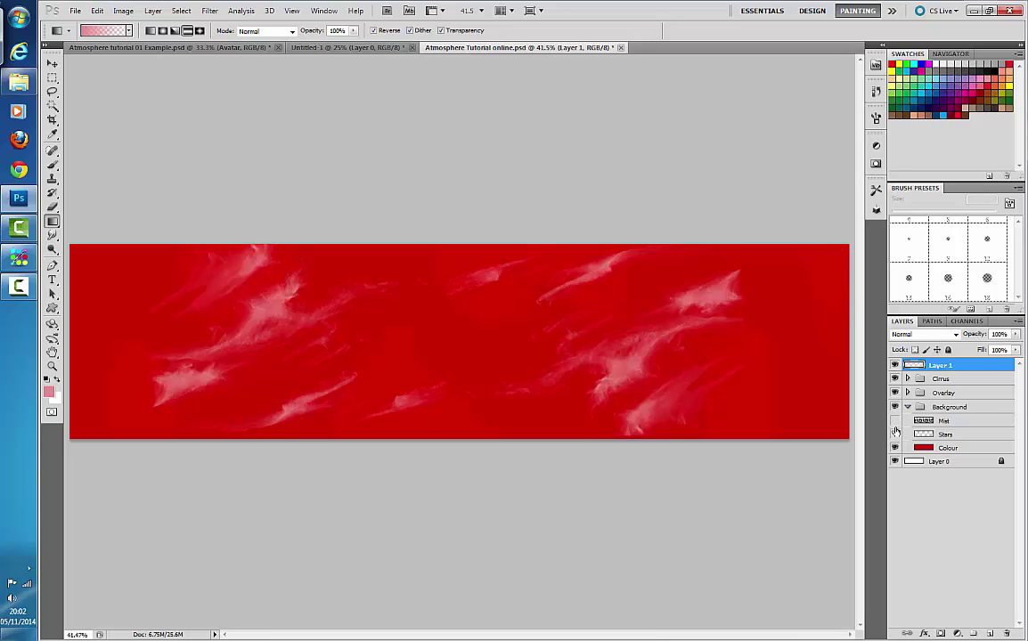
click(48, 391)
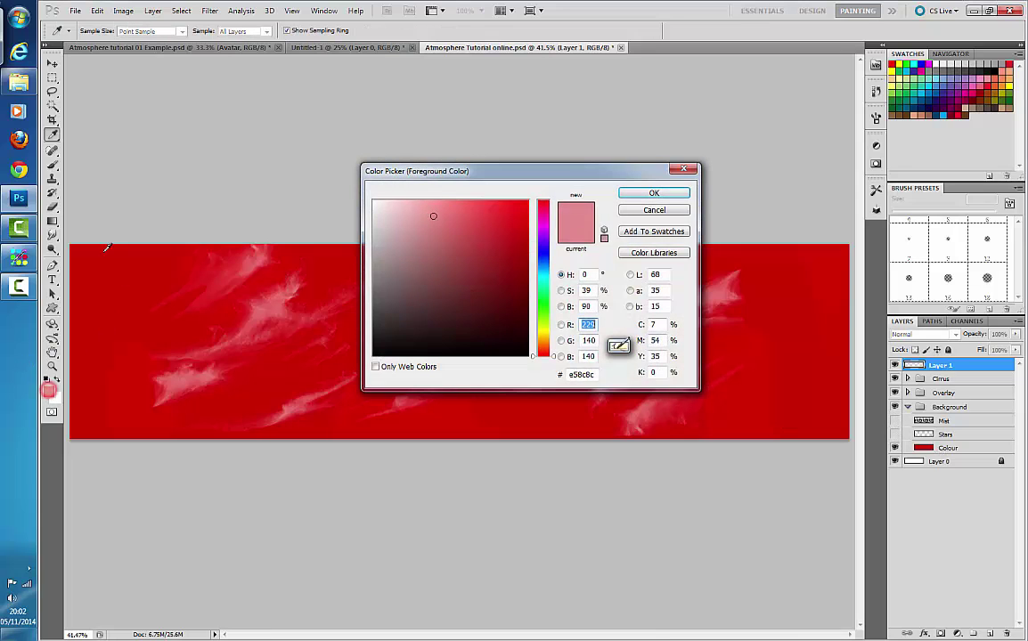
click(82, 250)
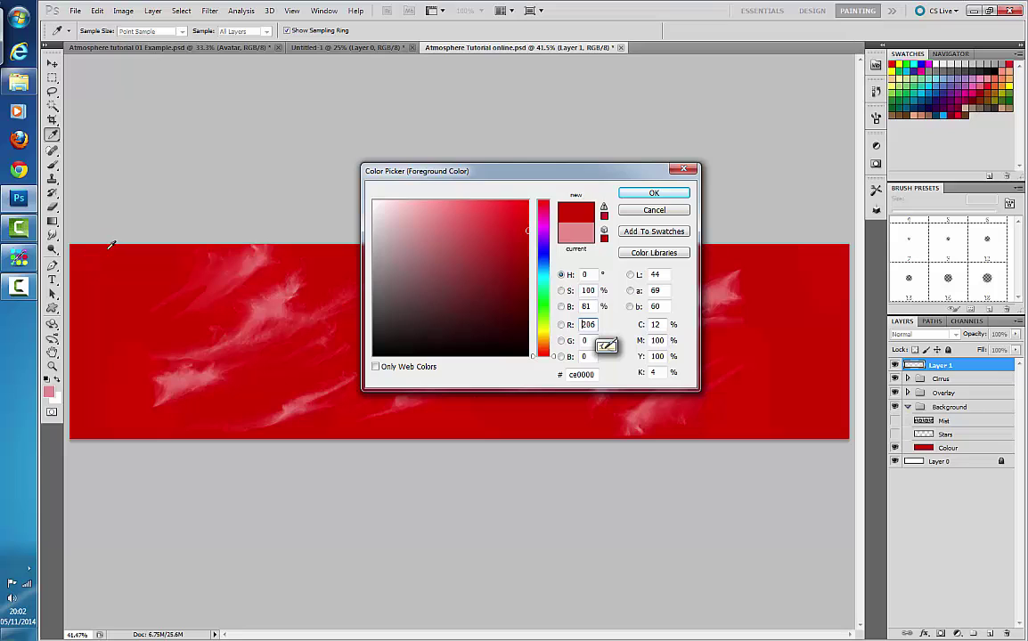
click(654, 192)
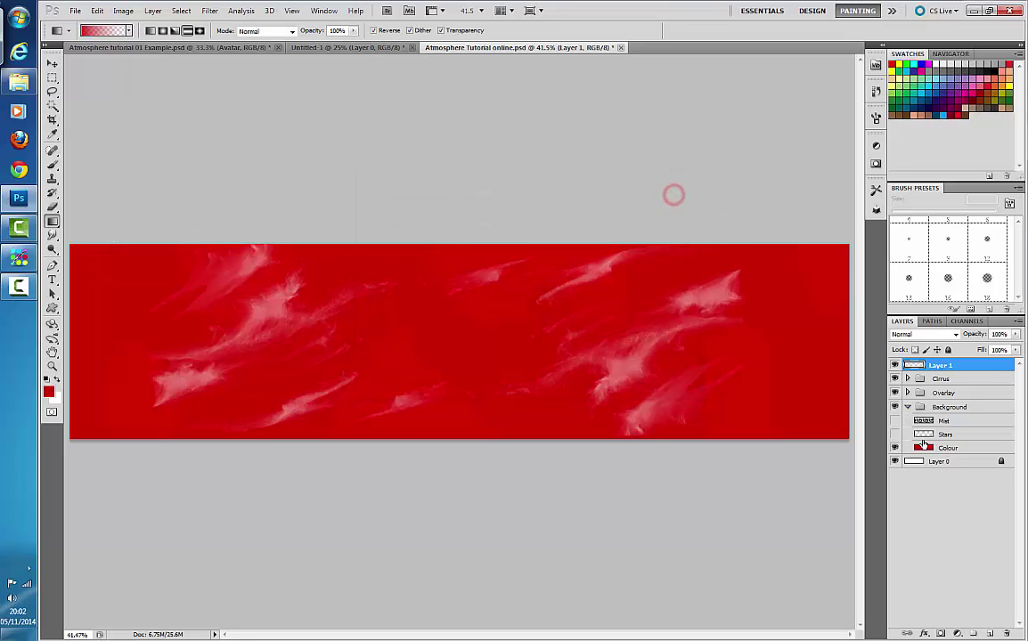
drag(896, 420, 895, 434)
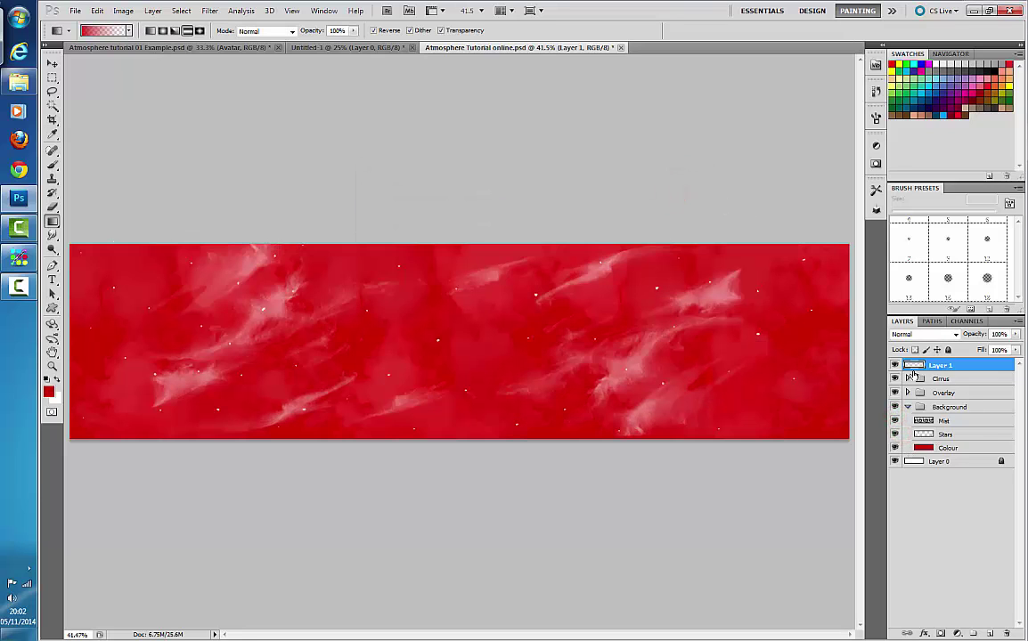
click(908, 406)
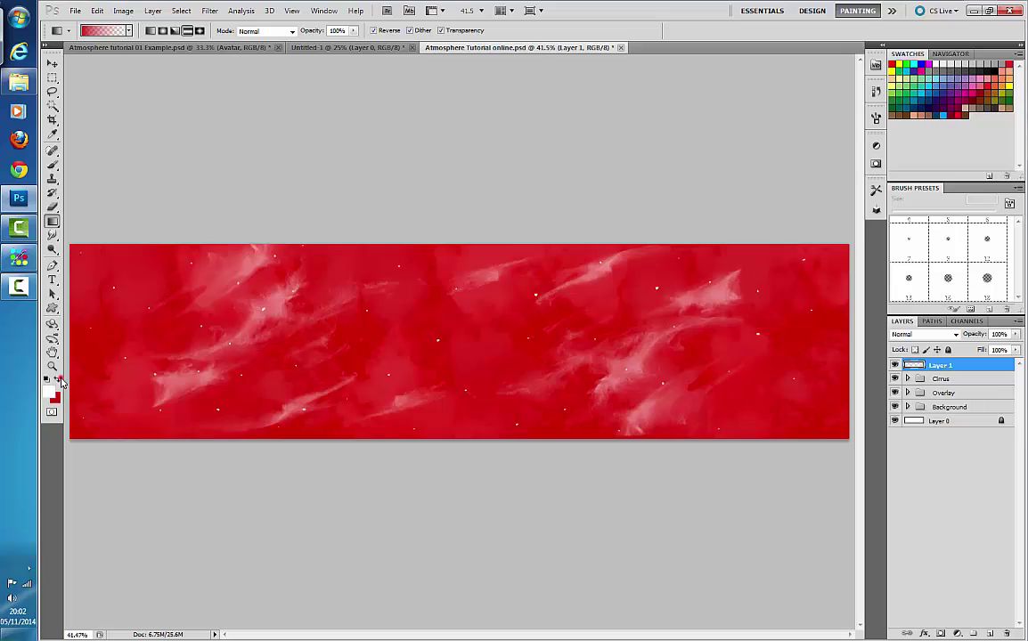
Step: Swap foreground and background colours and choose the Foreground to Transparent gradient preset
key(x)
click(104, 30)
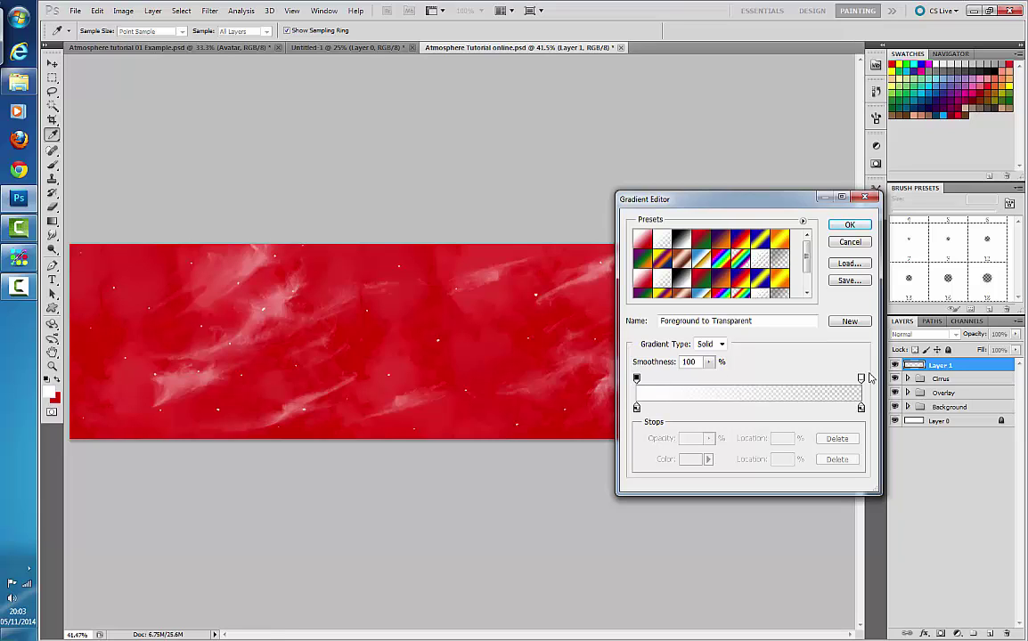
double_click(661, 241)
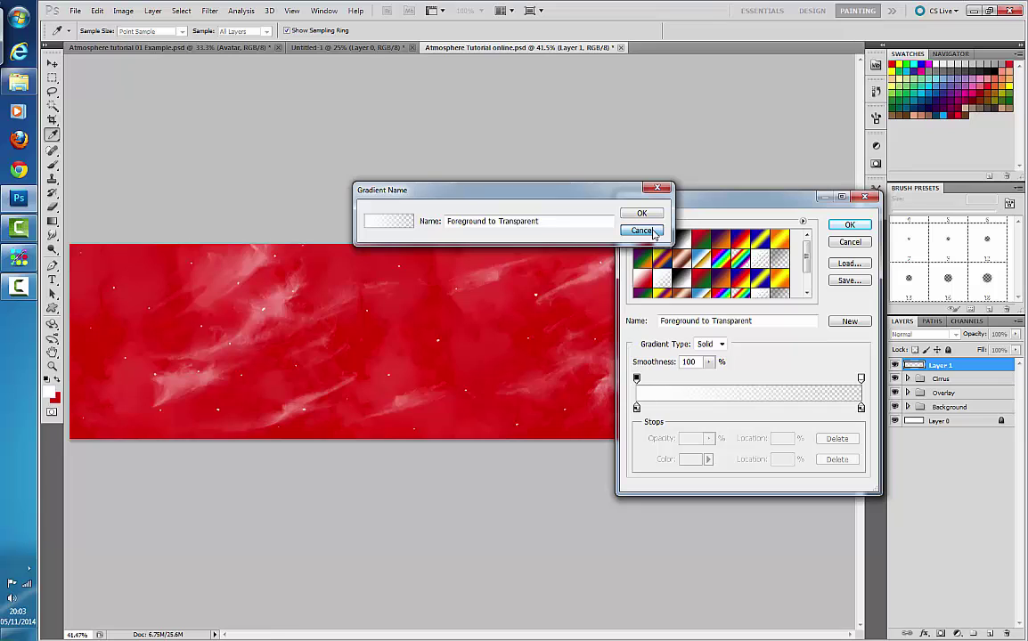
click(642, 231)
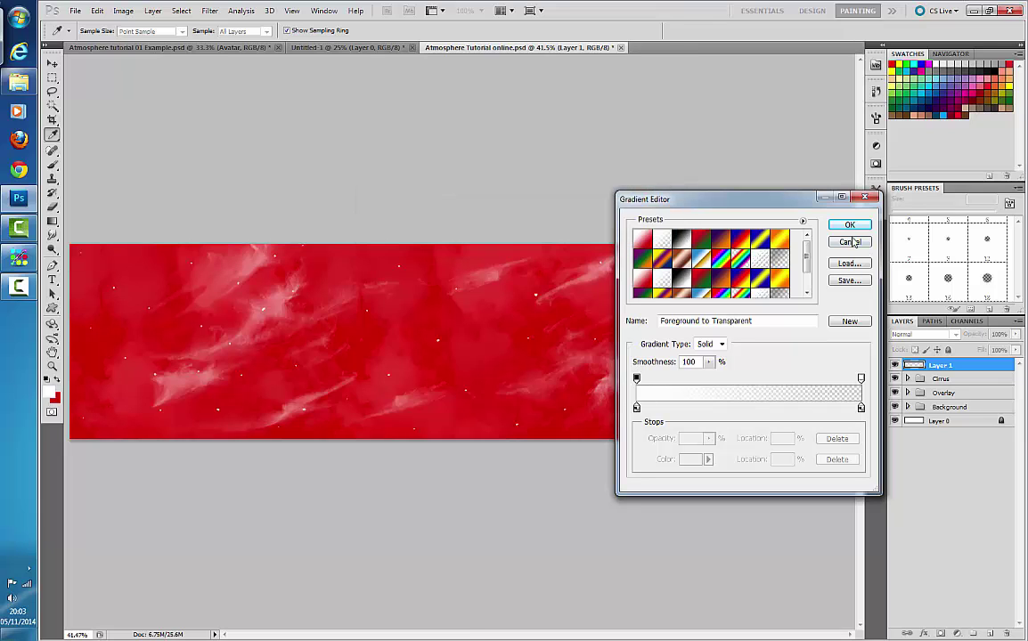
click(850, 224)
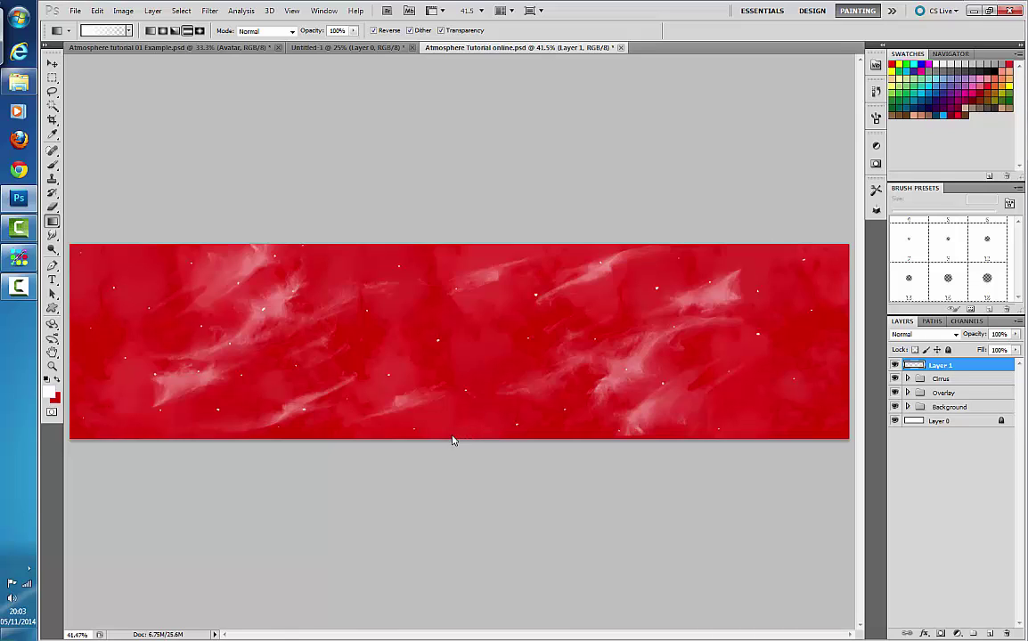
Step: With Reverse off, draw a vertical gradient on Layer 1 from red at top to white at bottom
drag(445, 434, 434, 325)
drag(428, 265, 598, 287)
drag(522, 263, 348, 280)
drag(291, 349, 322, 266)
drag(275, 315, 398, 254)
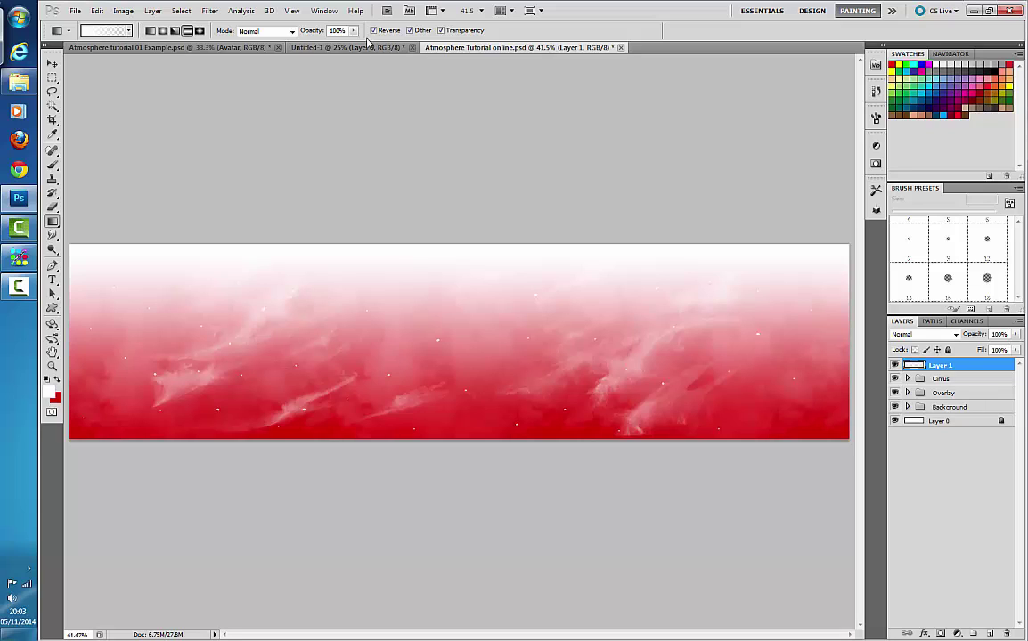
key(ctrl+z)
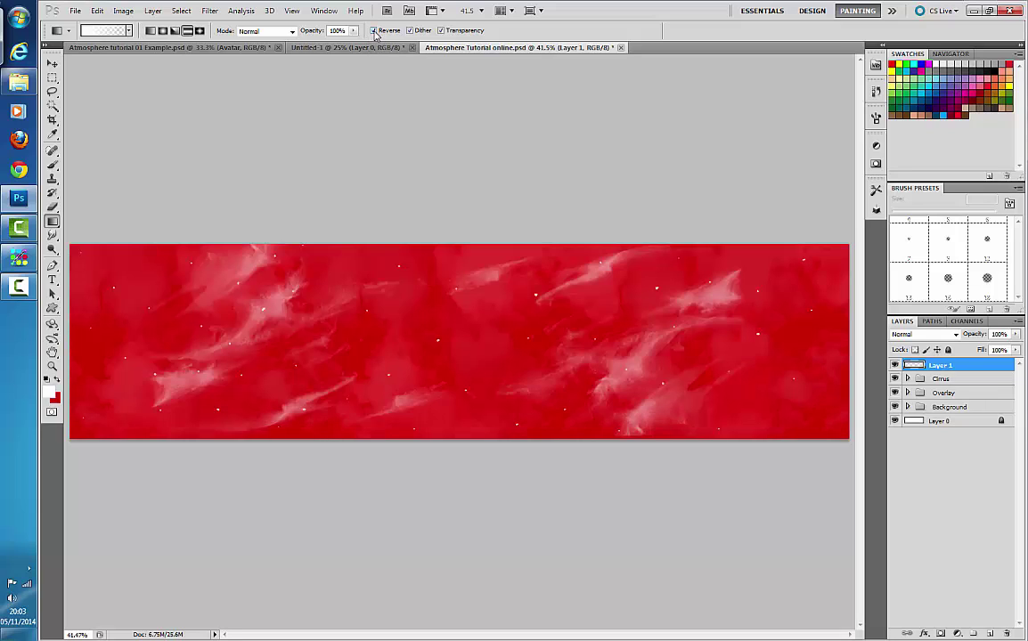
click(374, 31)
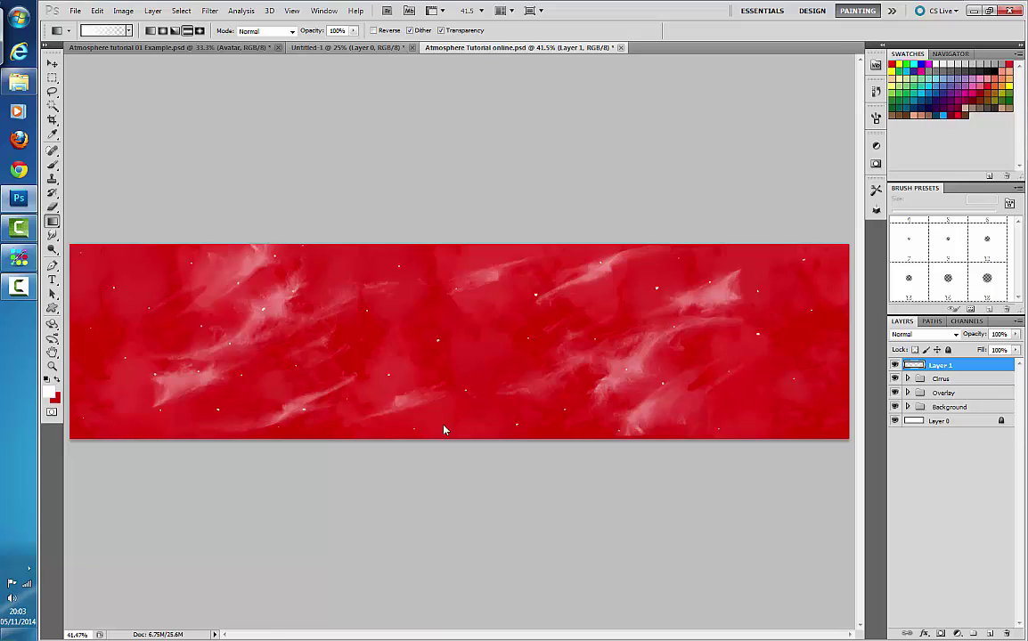
drag(443, 262, 445, 261)
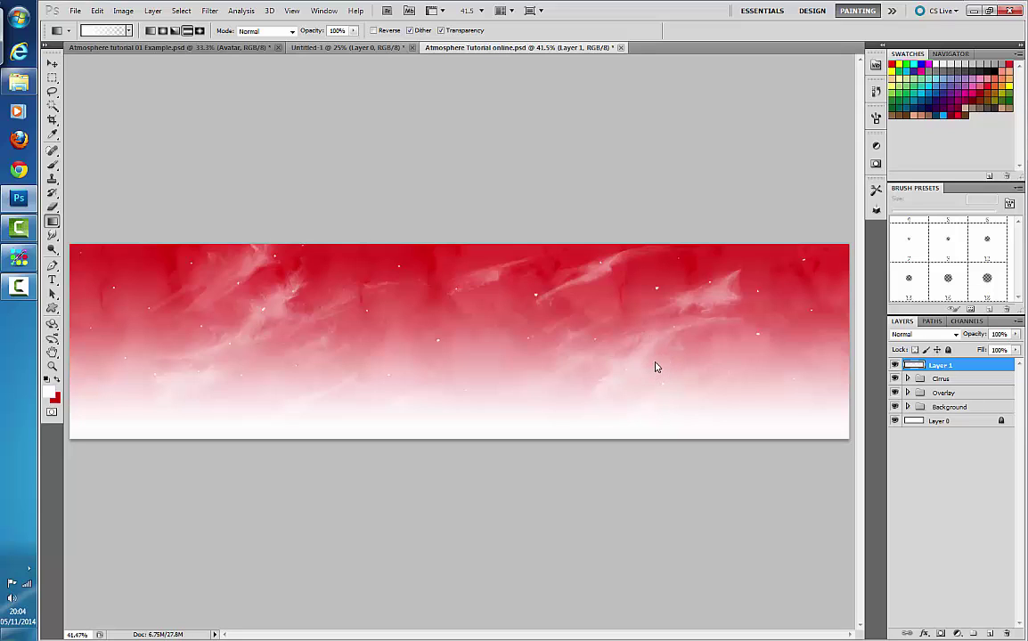
Step: Rename Layer 1 to Gradient
double_click(943, 367)
text(Gradient)
key(Return)
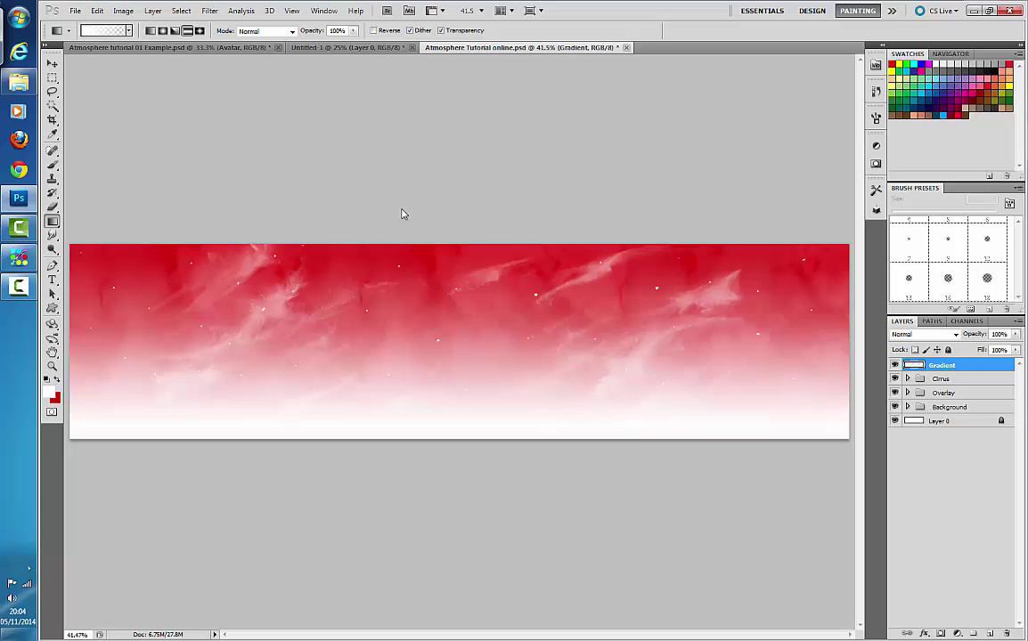
Step: Check the example's Gradient opacity, then set the online banner's Gradient layer to 70% opacity
click(186, 47)
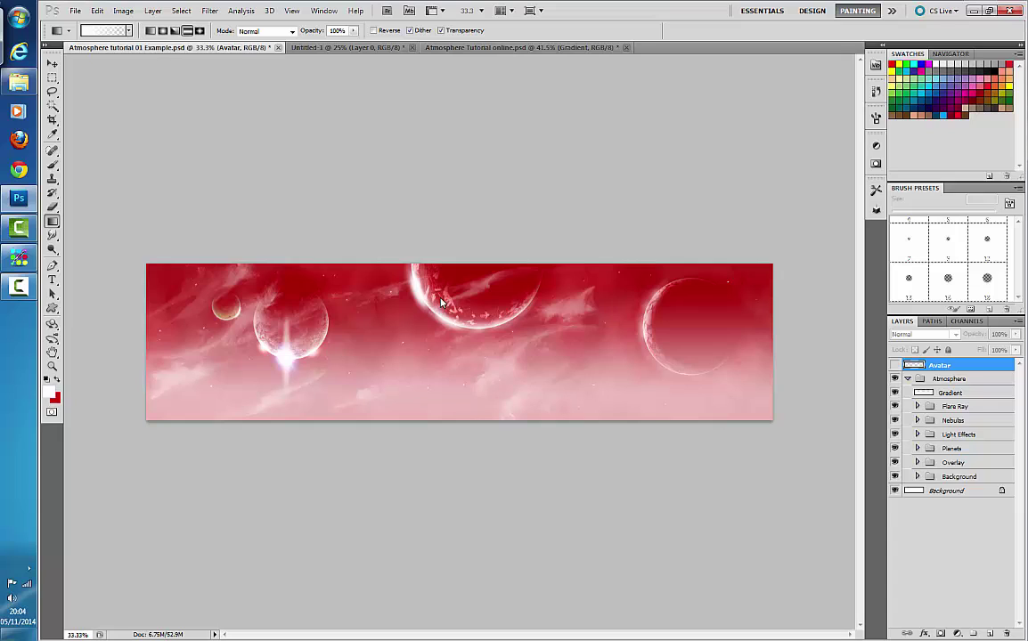
click(950, 394)
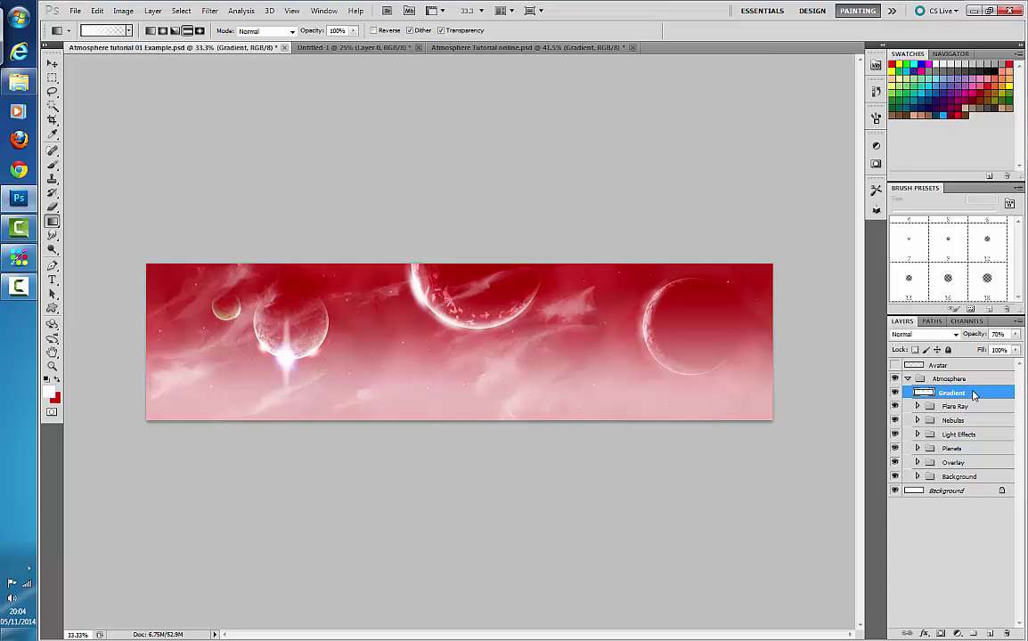
click(595, 47)
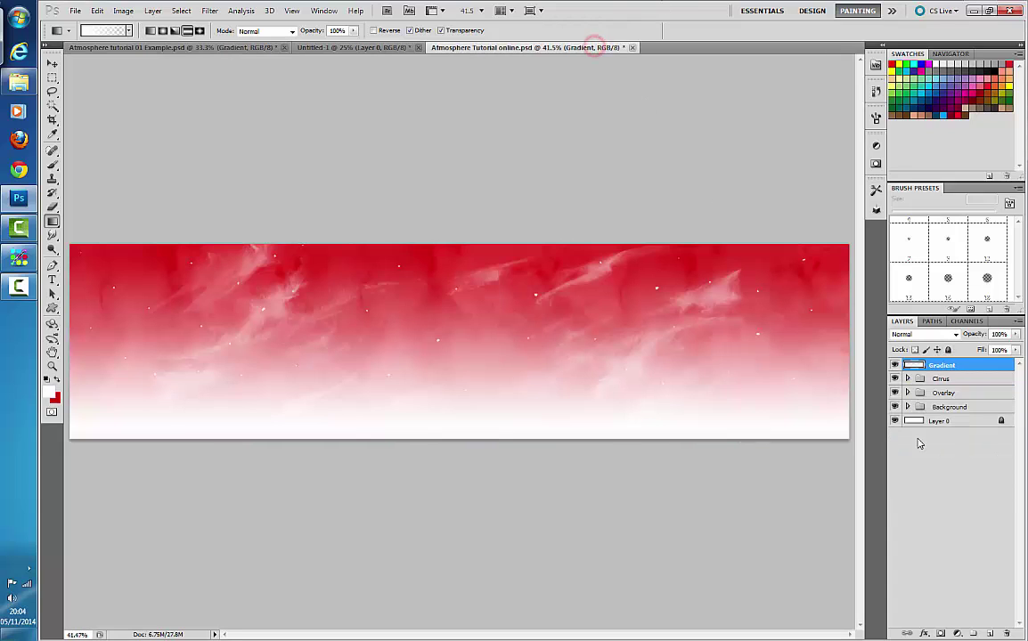
click(1016, 334)
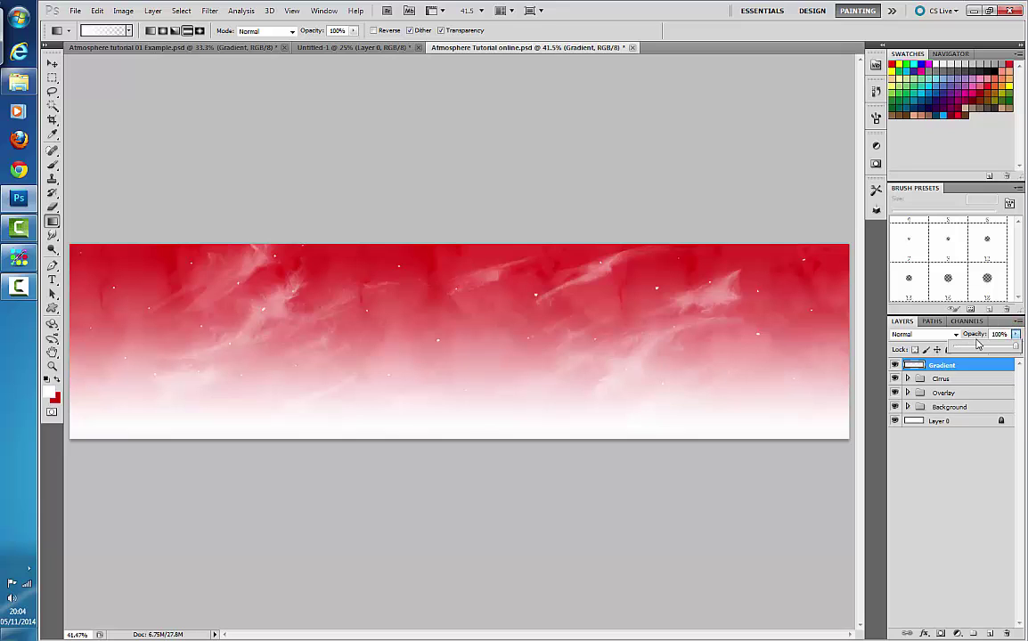
drag(1017, 348, 1002, 349)
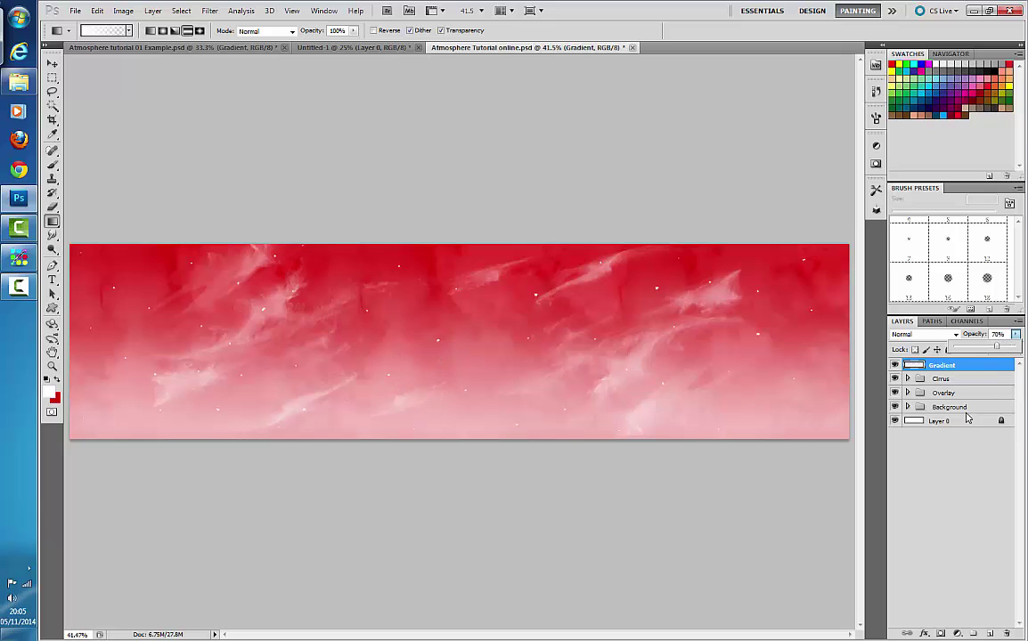
click(939, 484)
click(961, 379)
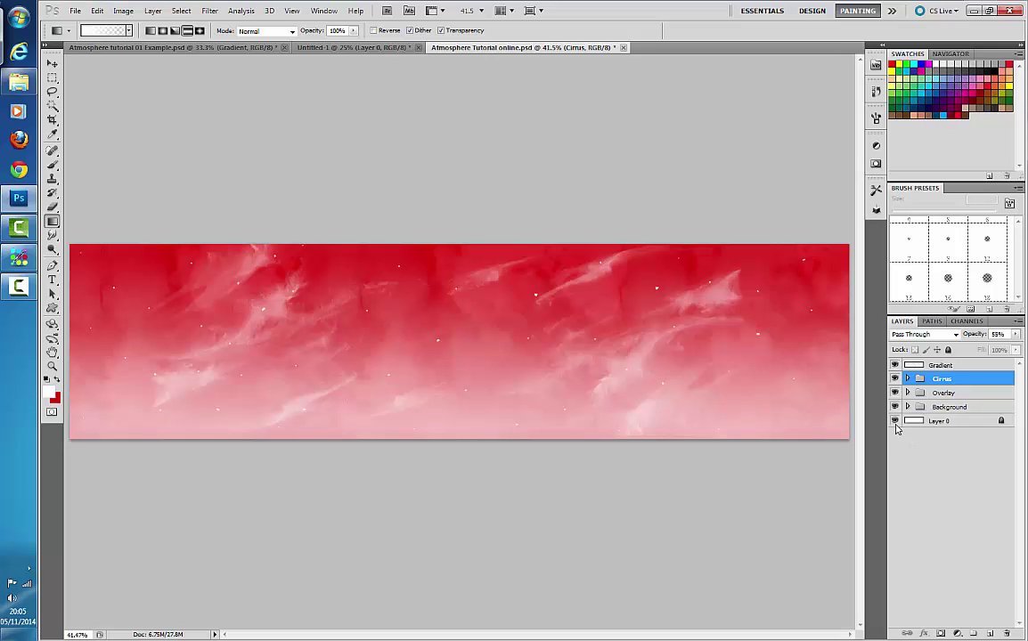
Step: Browse the Texture Pack folder and preview RustLeak0032_2_S full-size before returning to Photoshop
click(19, 81)
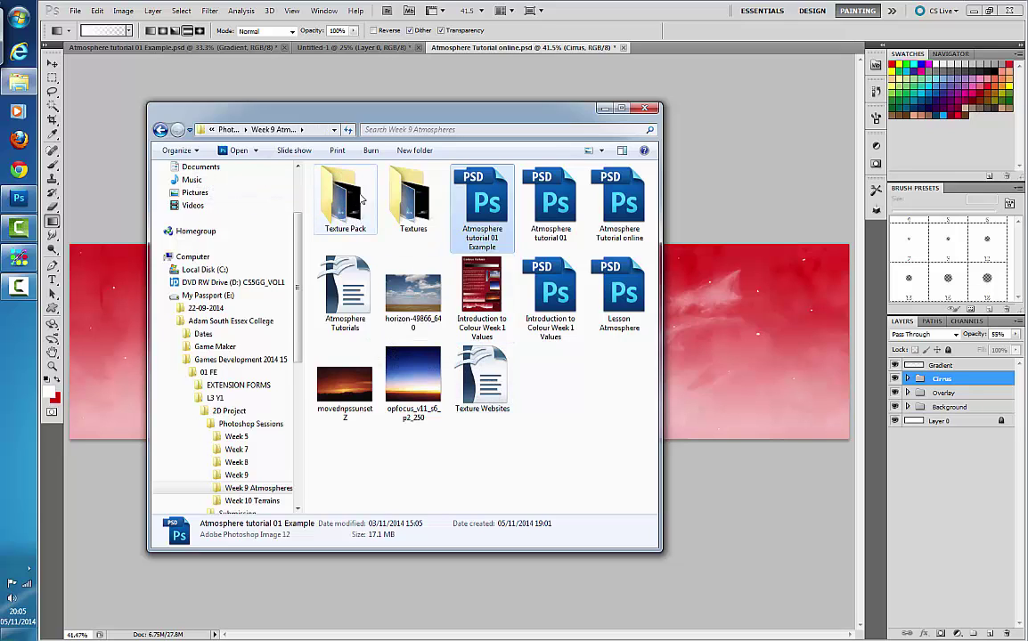
double_click(354, 208)
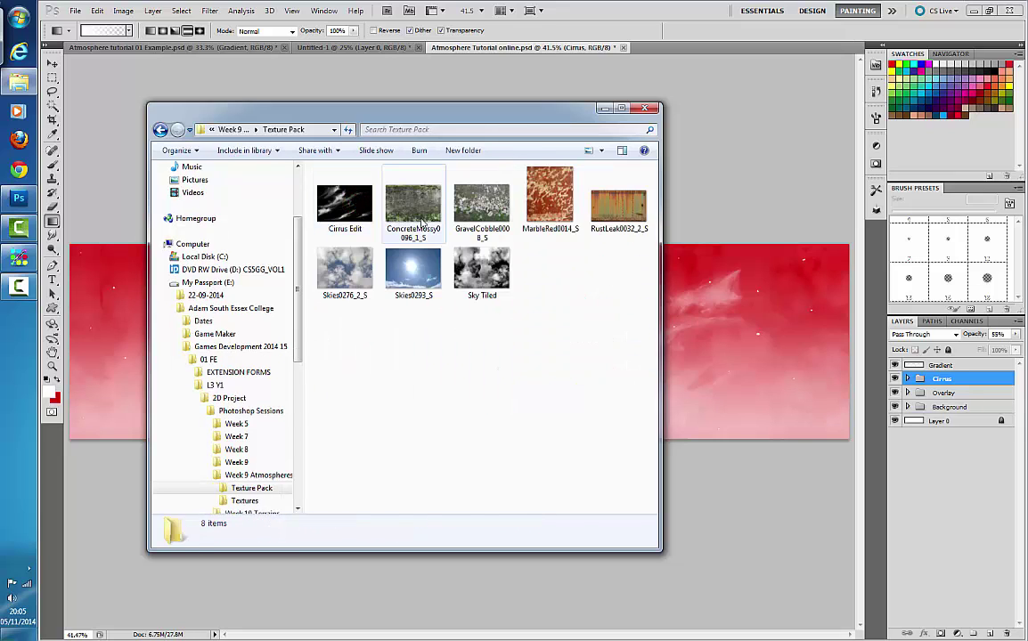
click(385, 203)
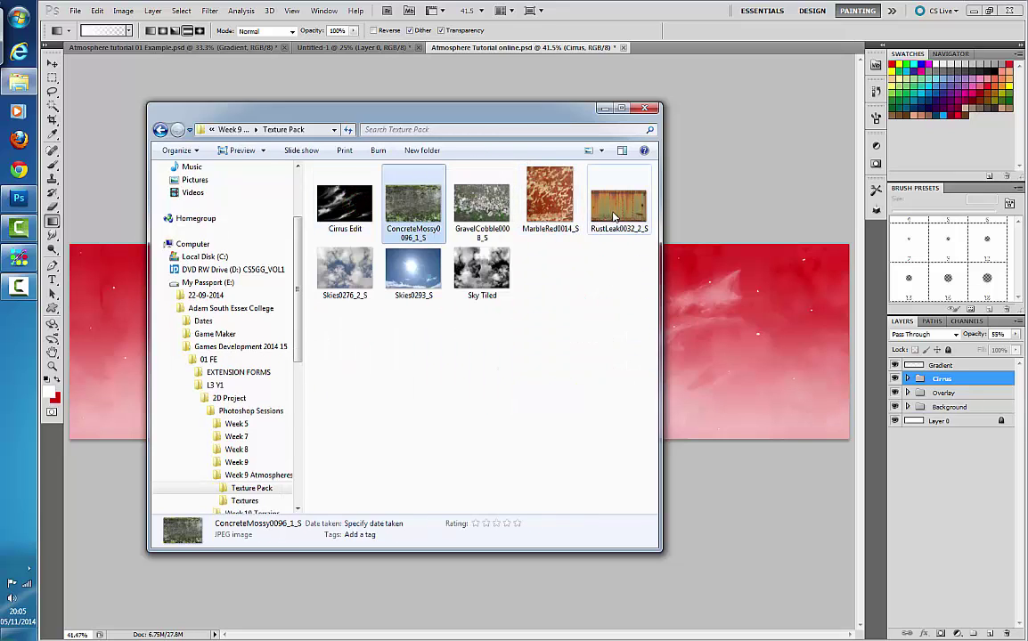
click(459, 203)
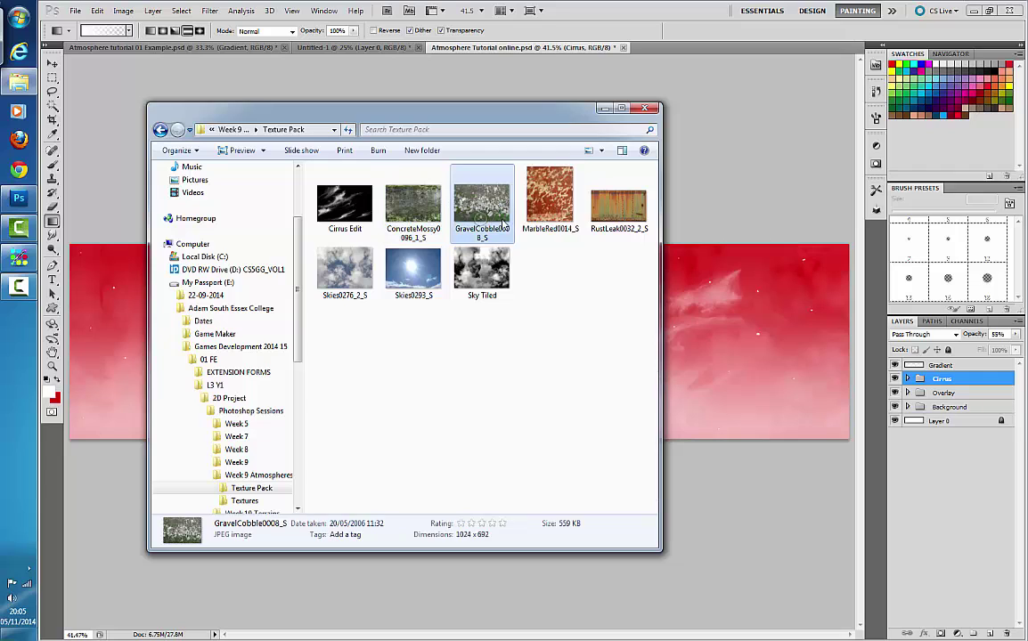
click(385, 191)
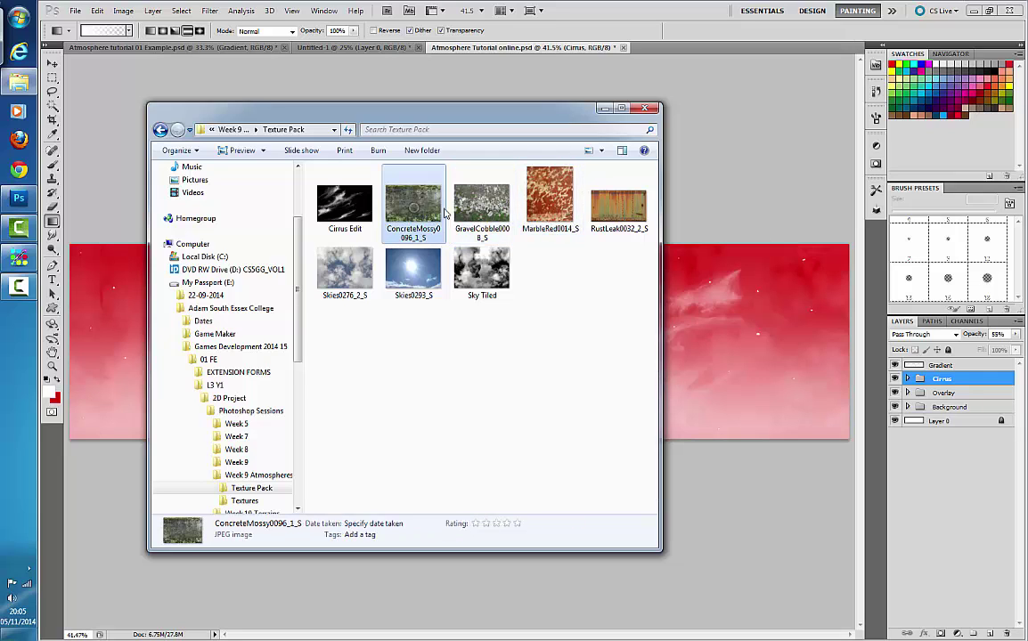
click(611, 210)
double_click(609, 228)
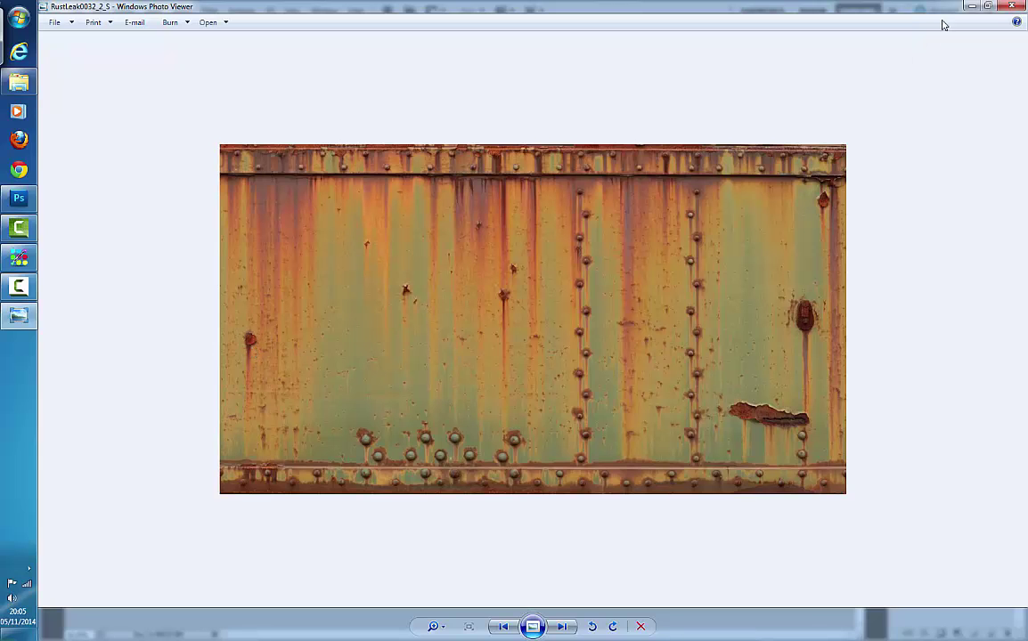
click(1012, 6)
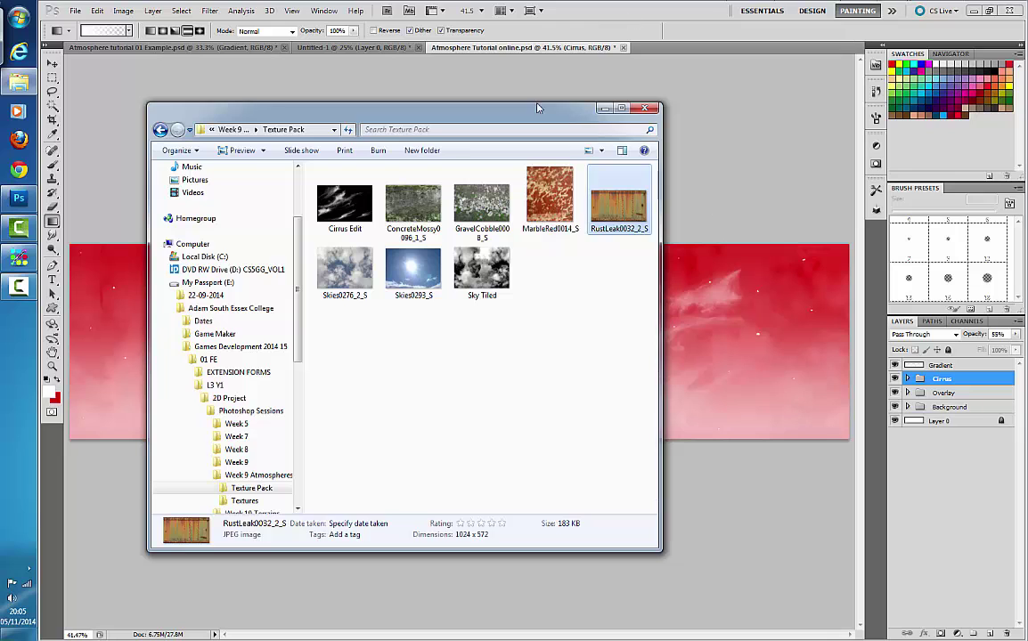
click(492, 5)
Step: Open the RustLeak0032_2_S texture in Photoshop via File > Open
click(71, 11)
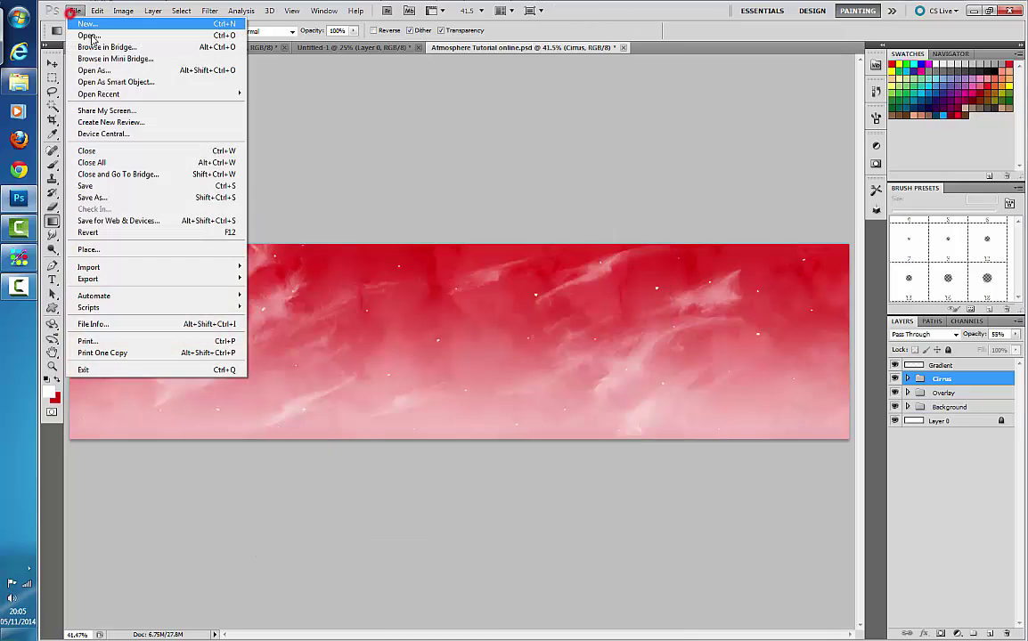
click(89, 36)
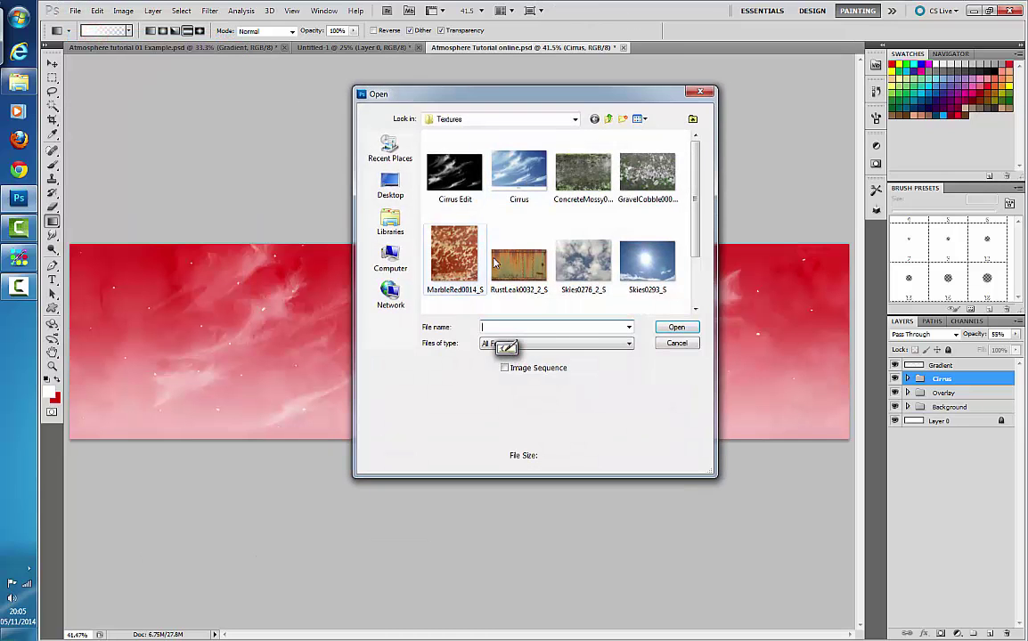
scroll(580, 223, down, 2)
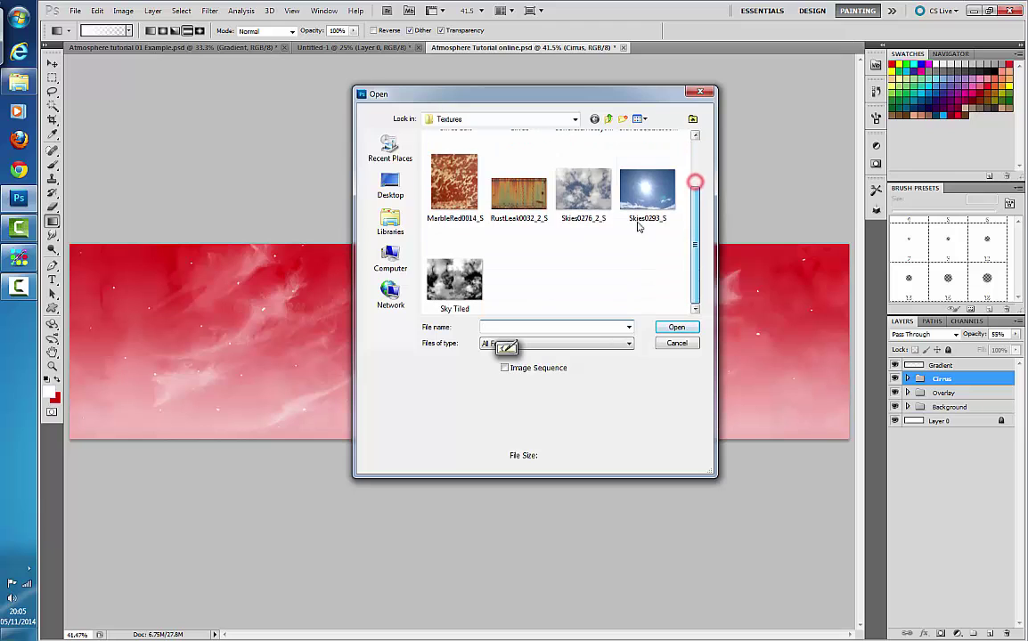
click(523, 202)
double_click(522, 203)
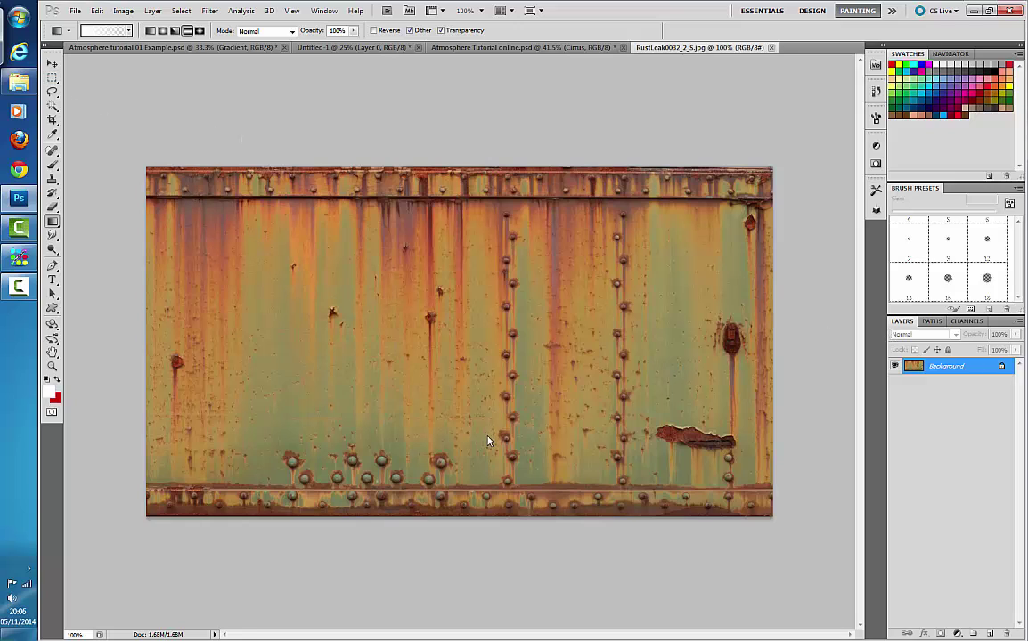
Step: Undo a stray gradient and switch to the Elliptical Marquee Tool to select a circle
drag(276, 286, 509, 437)
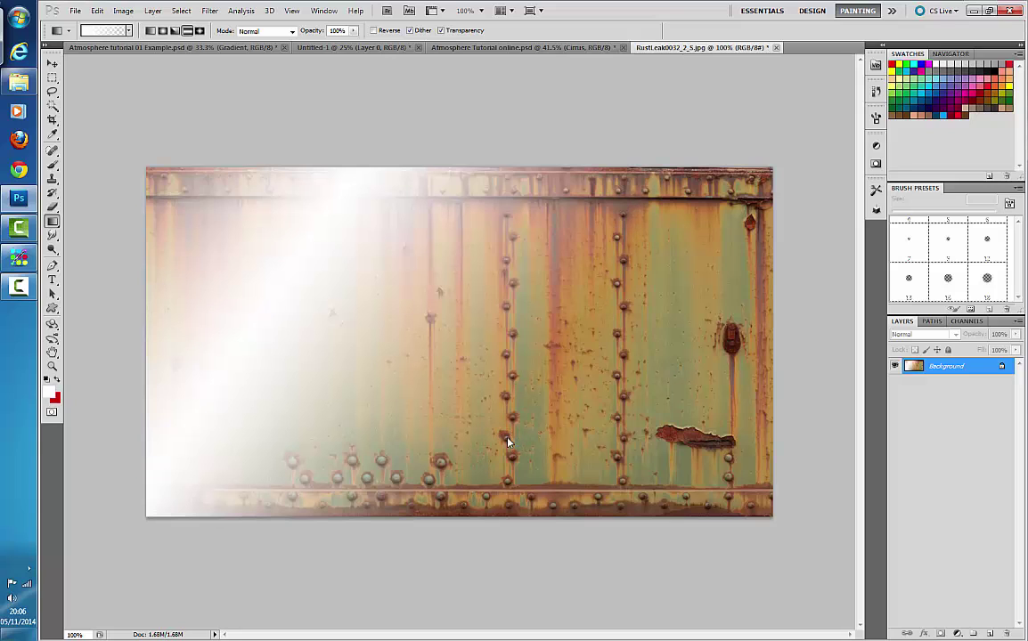
key(ctrl+z)
click(51, 78)
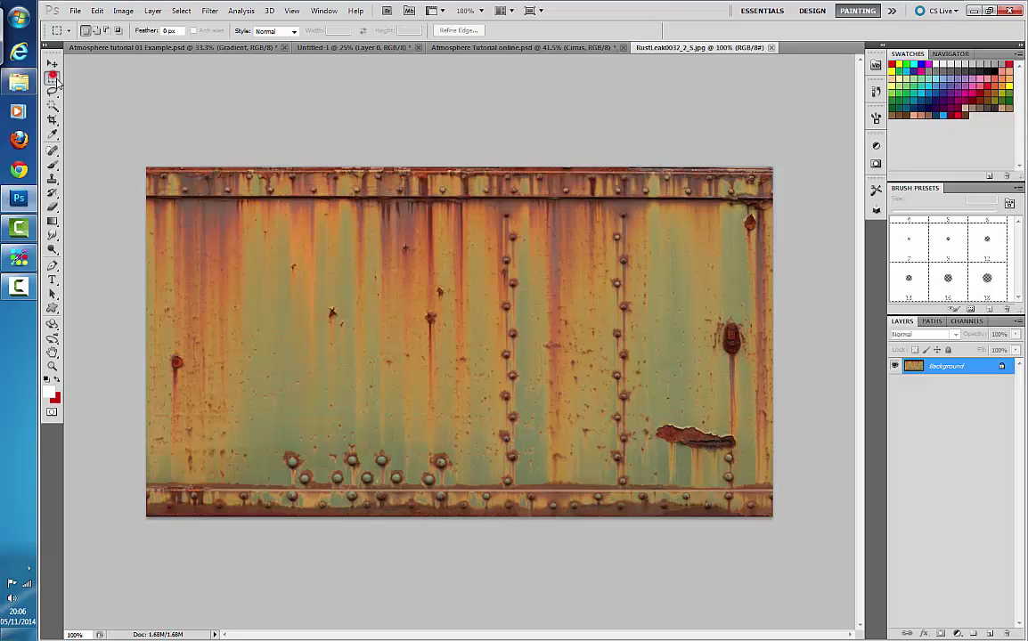
drag(280, 265, 533, 444)
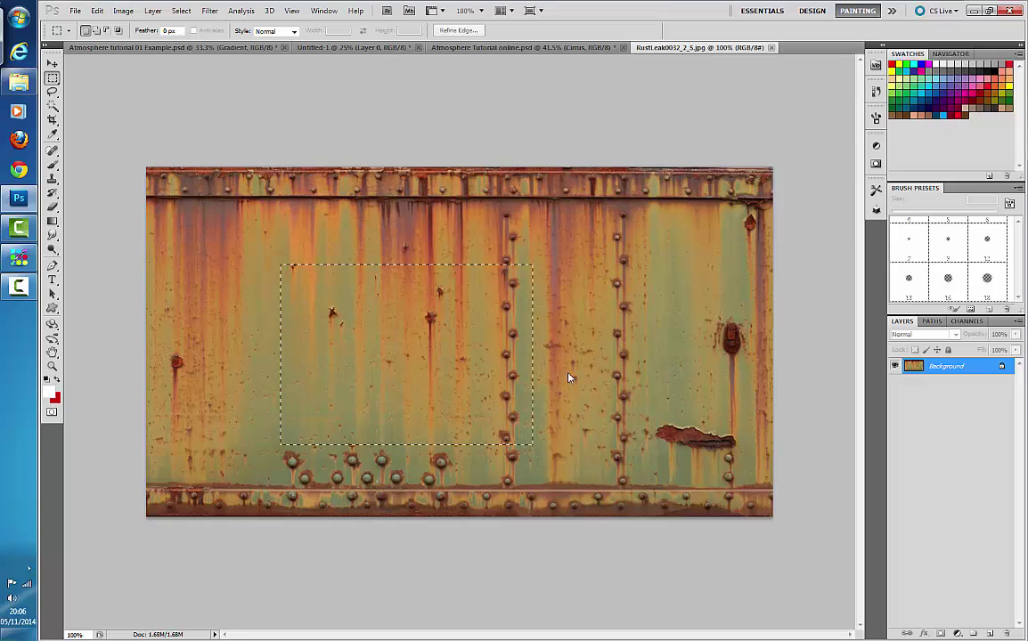
click(590, 365)
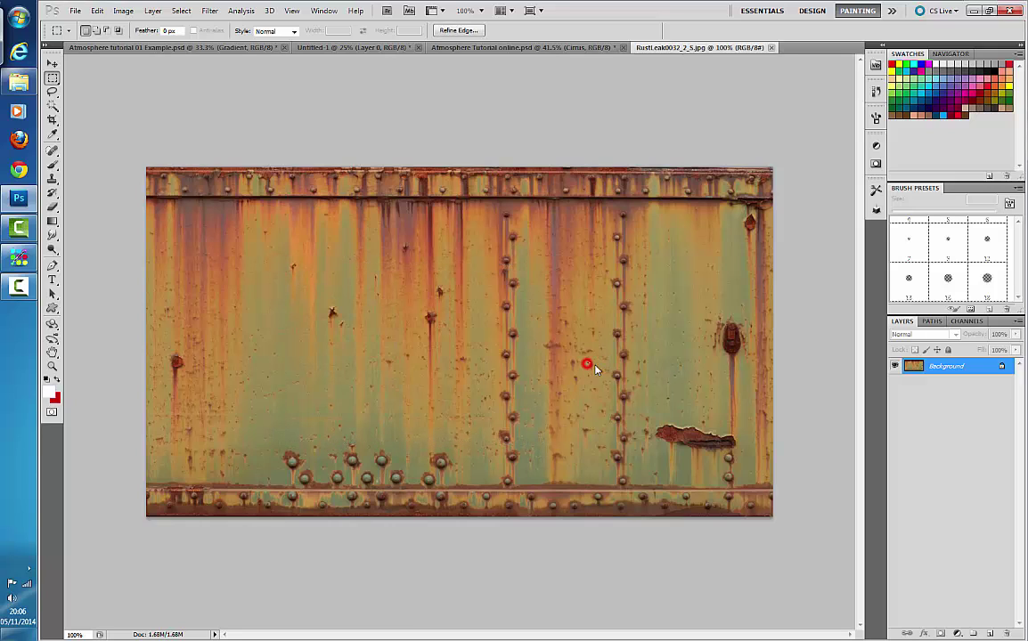
click(52, 78)
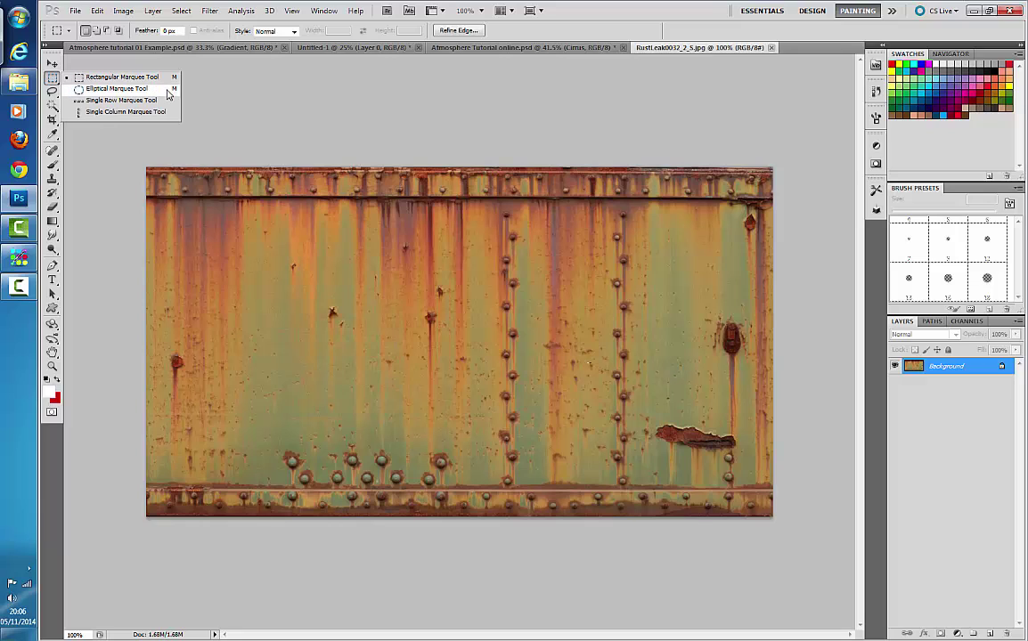
click(116, 89)
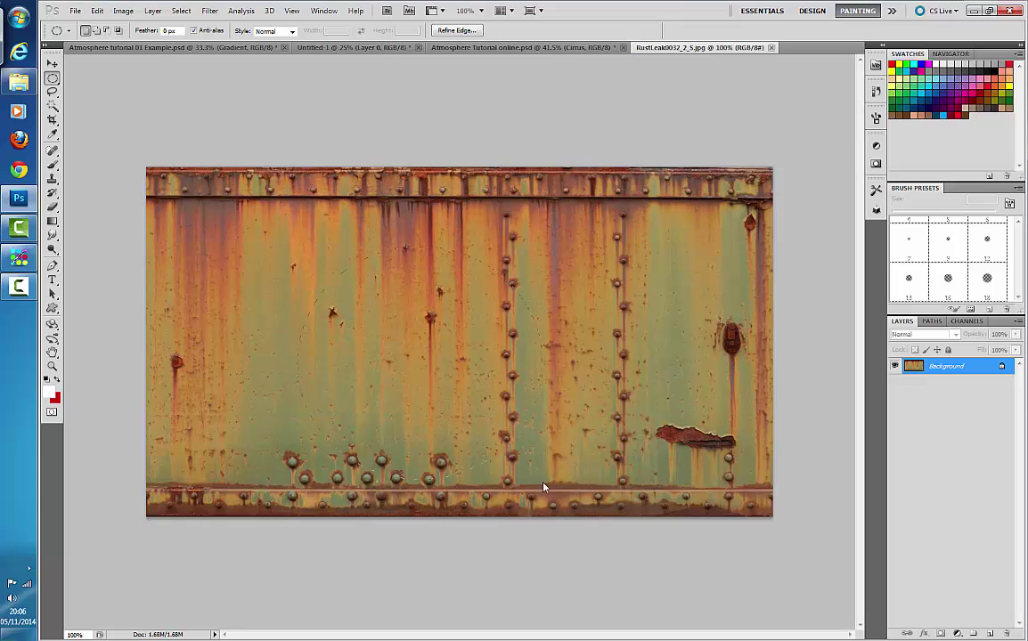
drag(543, 488, 544, 490)
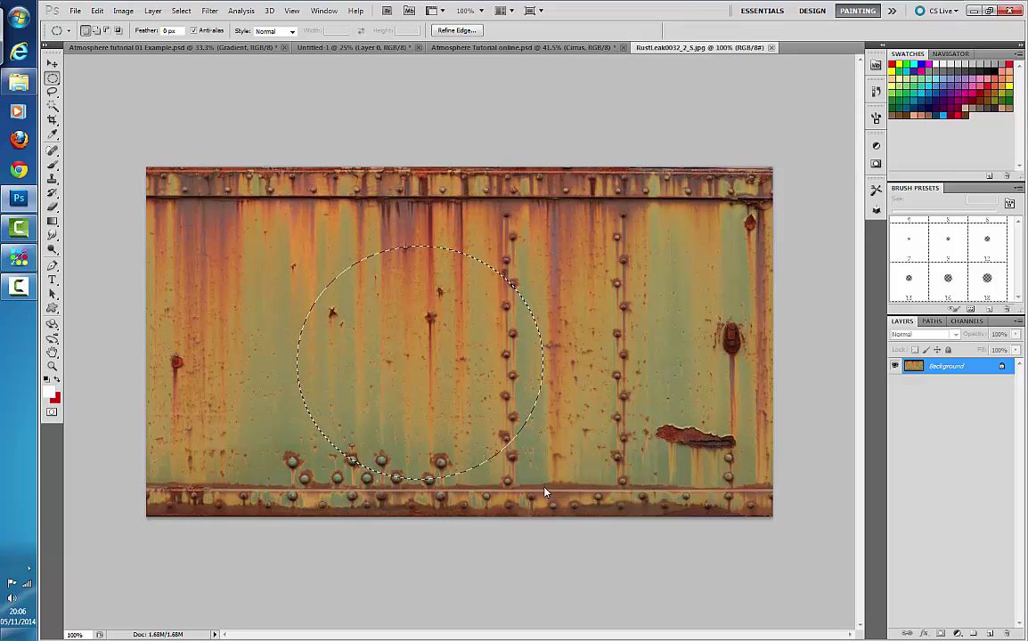
Step: Select a large circle on the texture's left half and nudge it right into position
click(232, 231)
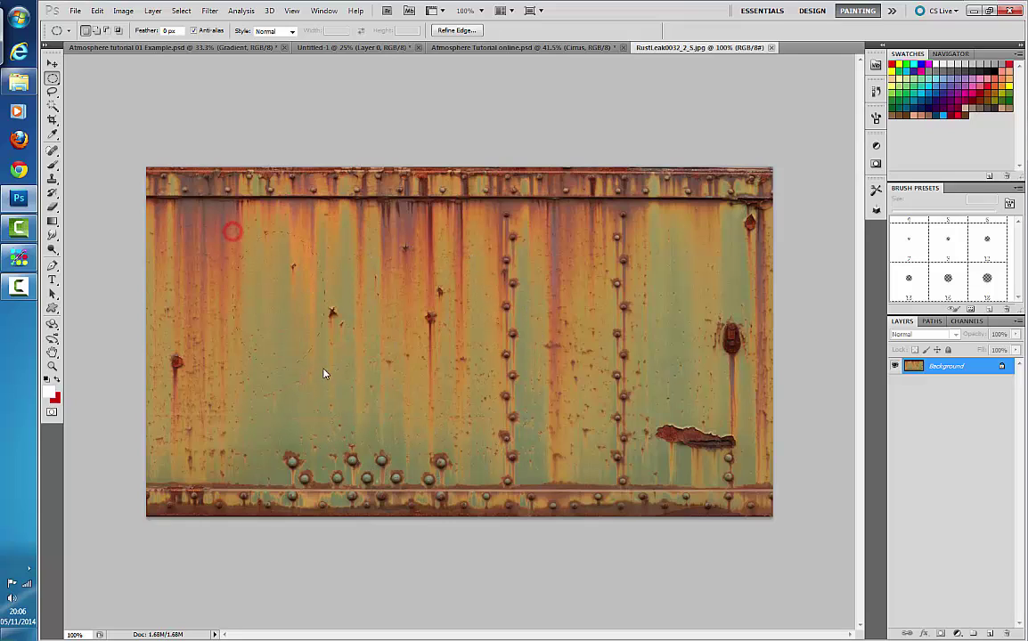
drag(353, 439, 233, 232)
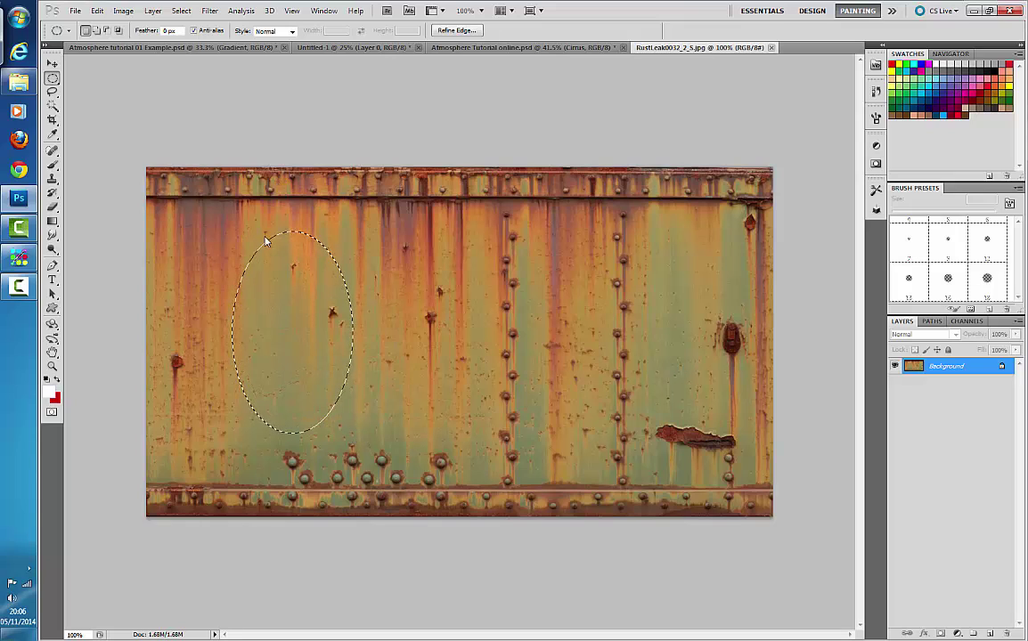
drag(418, 234, 760, 348)
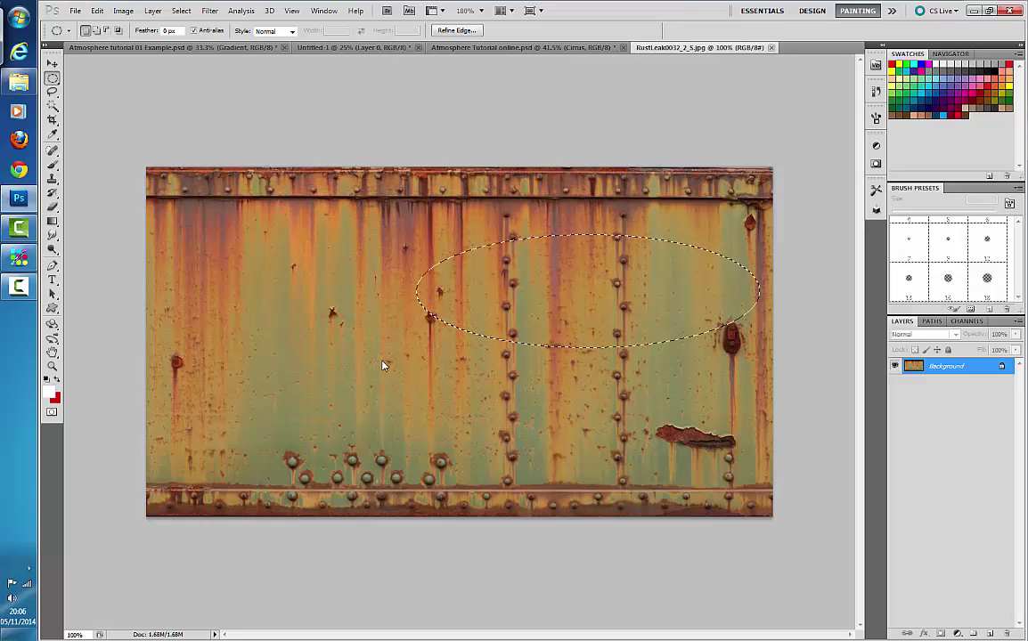
click(318, 263)
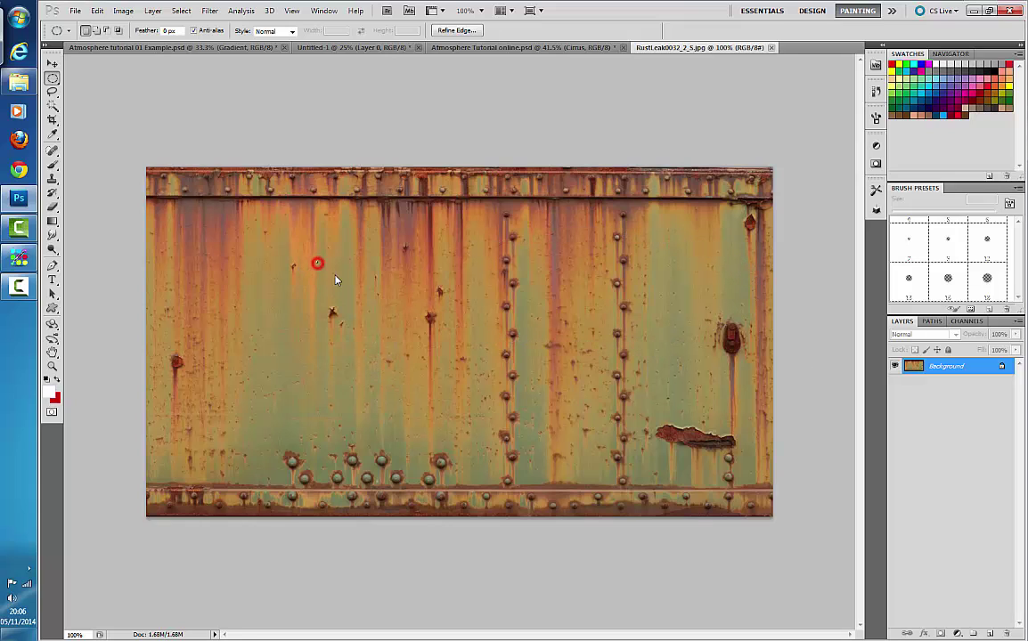
click(276, 276)
click(355, 281)
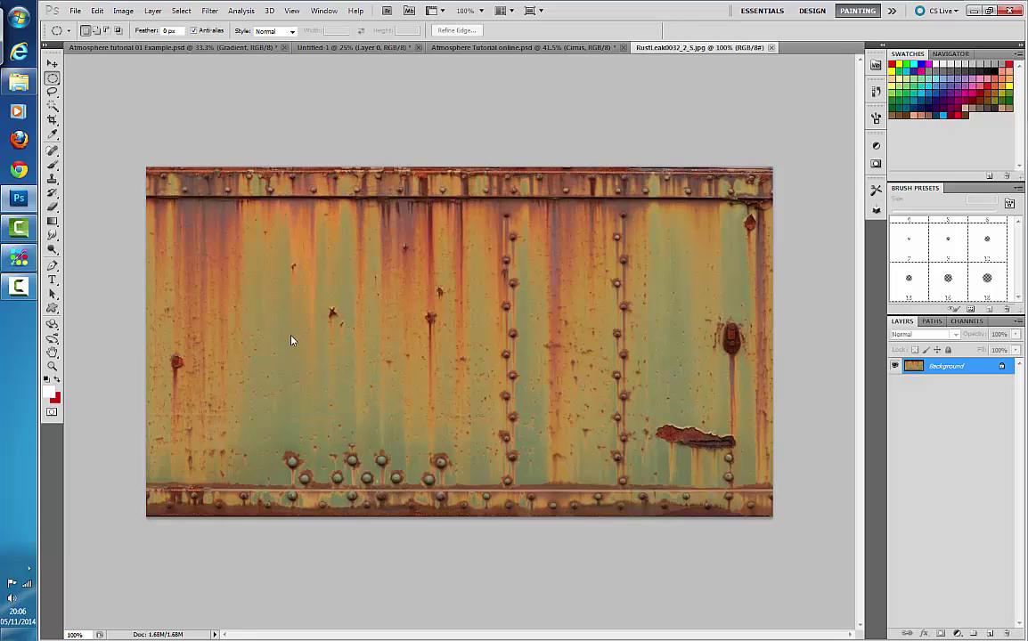
click(187, 204)
drag(549, 470, 517, 426)
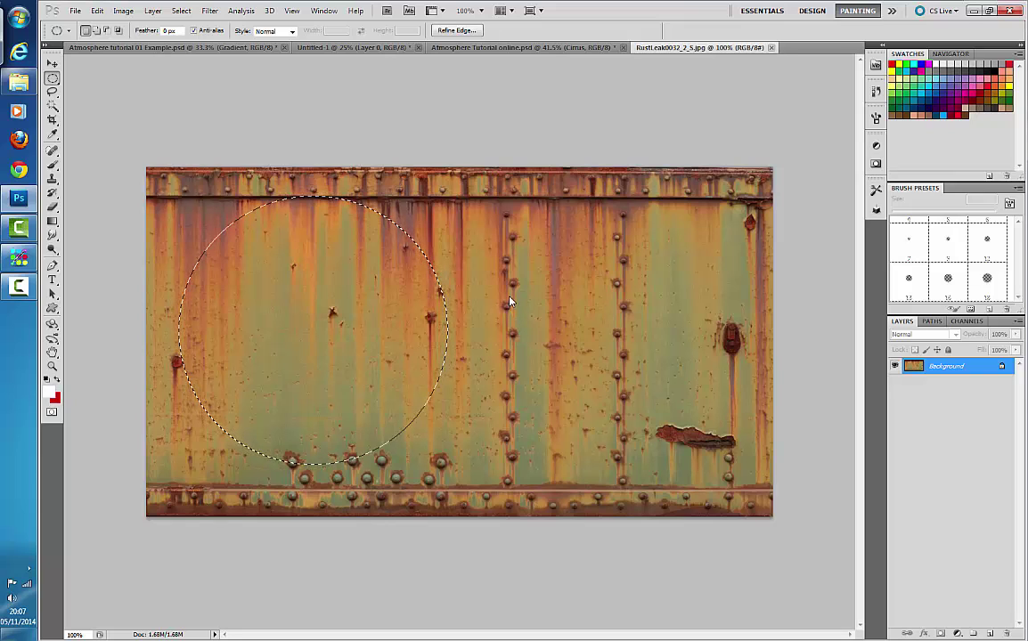
key(Right)
key(Right)
key(Right)
key(Right)
key(Right)
key(Right)
key(Right)
key(Right)
key(Right)
key(Right)
key(Right)
key(Right)
key(Right)
key(Right)
key(Right)
key(Right)
key(Right)
key(Right)
key(Right)
key(Right)
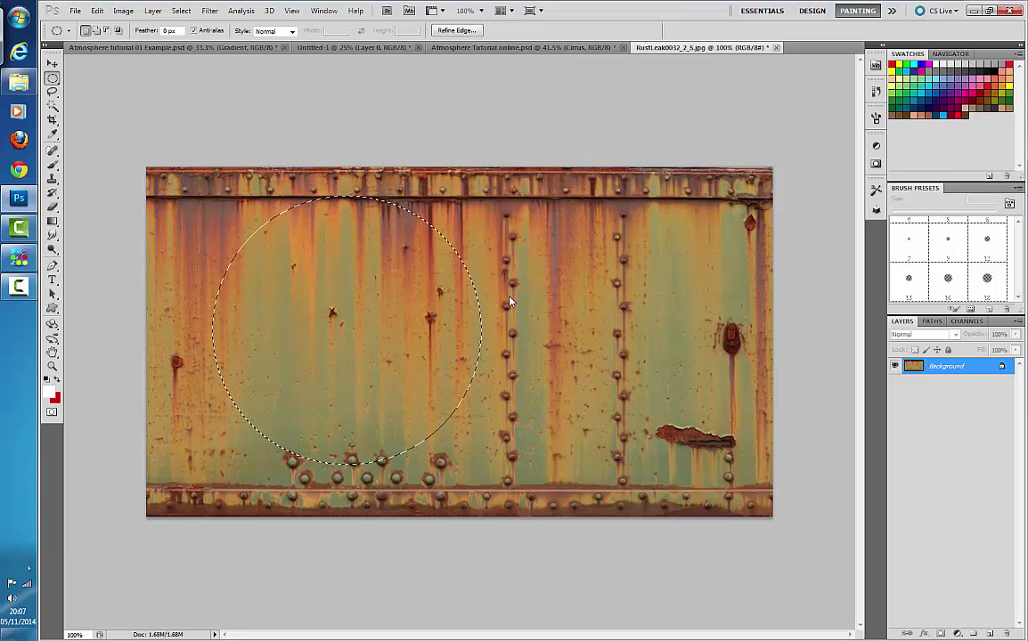
drag(394, 245, 408, 245)
key(Right)
key(Right)
key(Right)
key(Right)
key(Right)
key(Right)
key(Right)
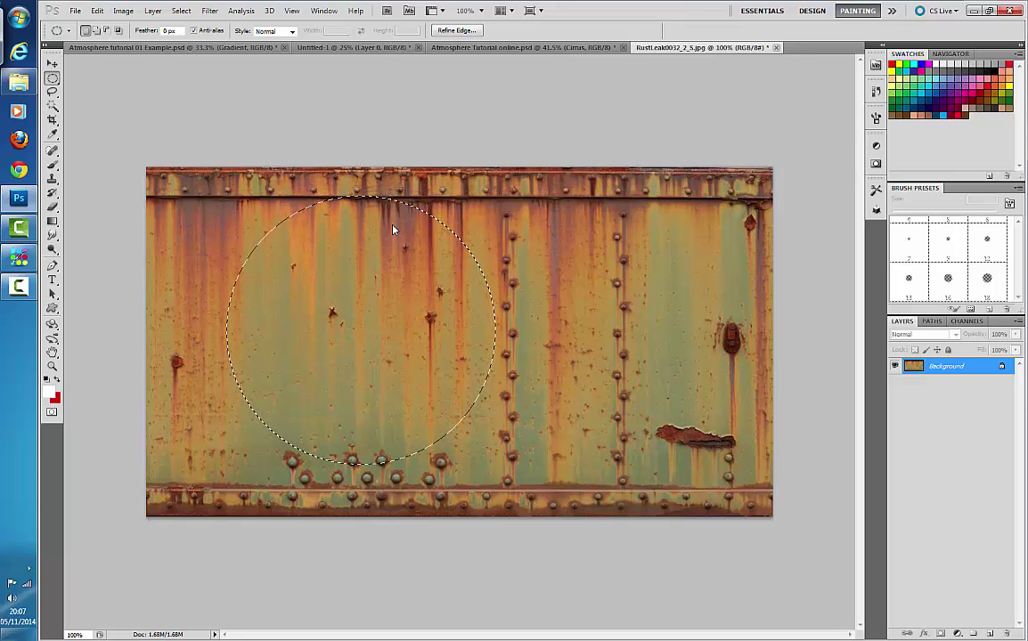
Step: Paste the rust circle into the red cirrus banner and name its layer Planet 1
click(484, 50)
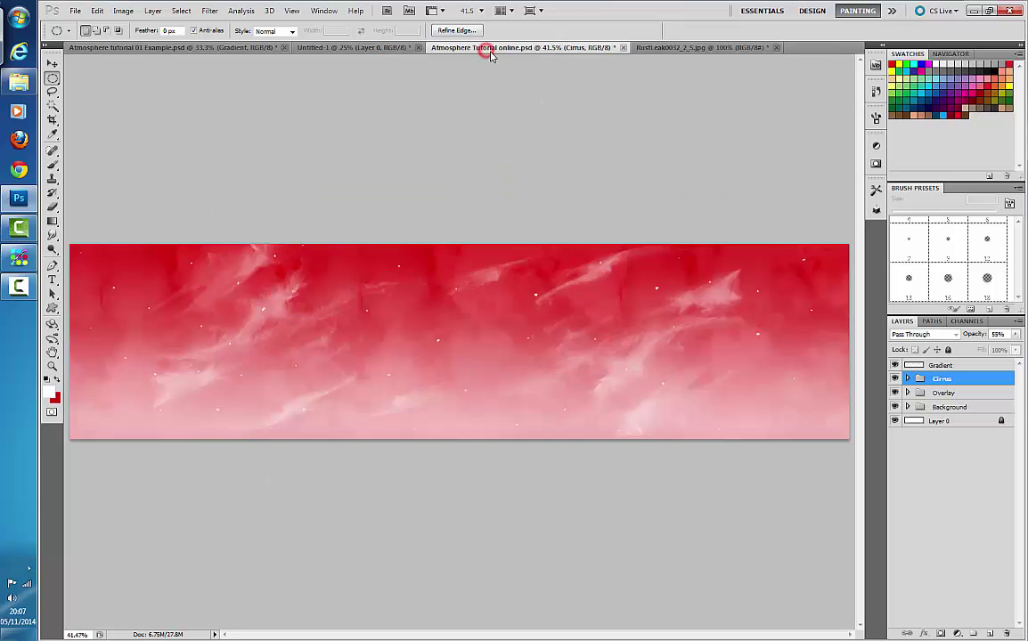
key(ctrl+v)
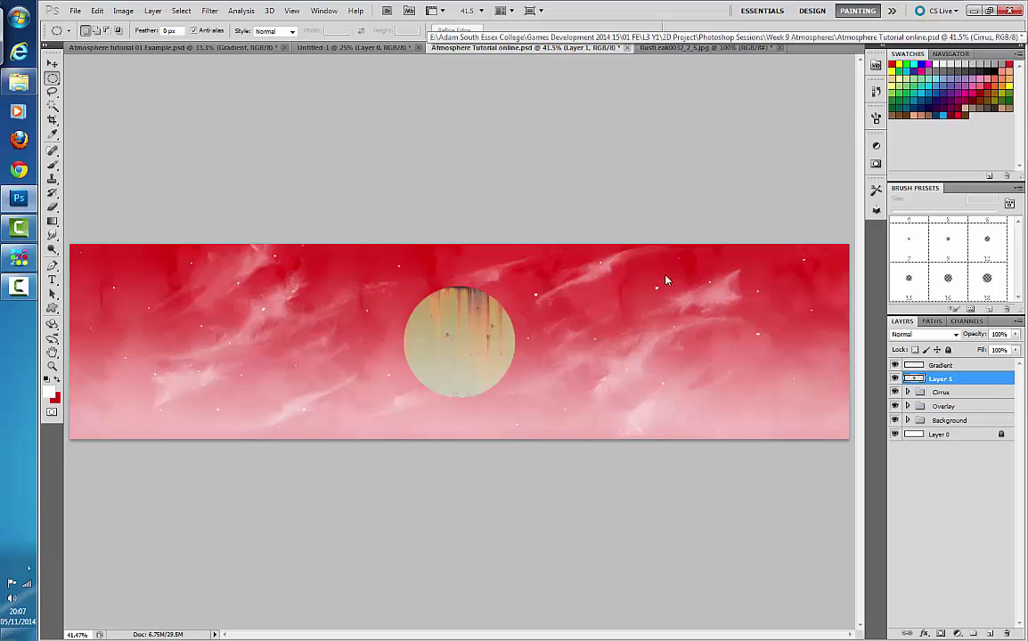
click(52, 63)
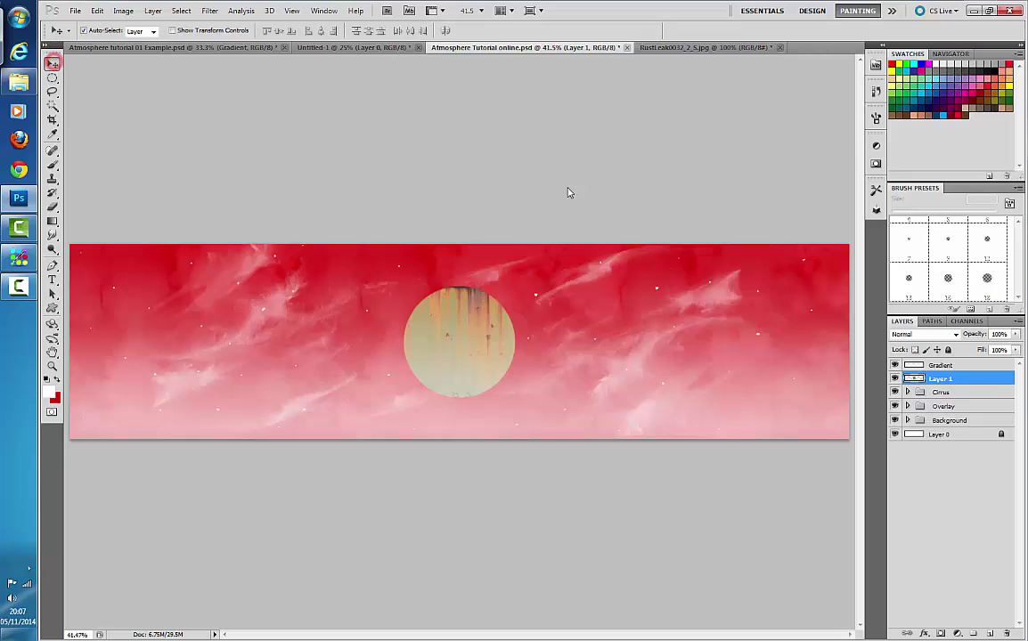
double_click(943, 379)
text(a)
text(Pl)
text(anet 1)
key(Return)
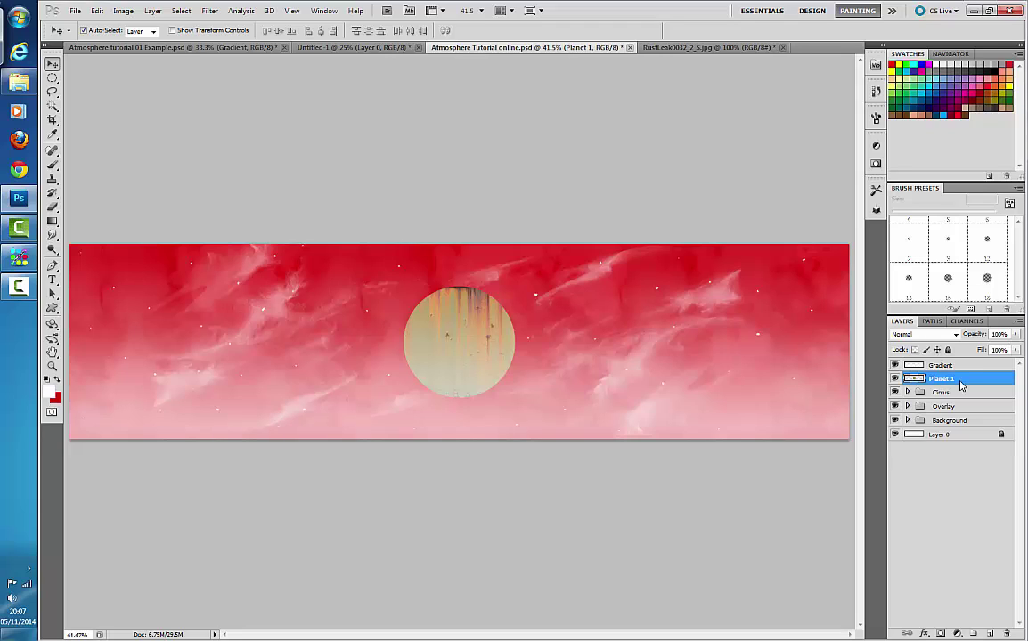
Step: Put the Planet 1 layer into a new group named Planets
click(974, 633)
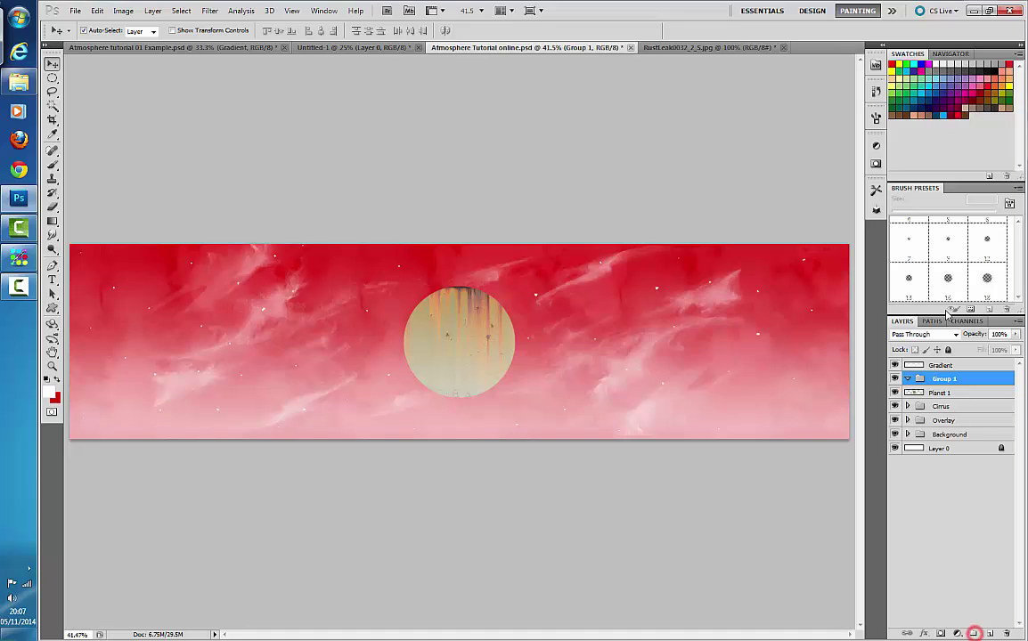
double_click(946, 379)
text(Planets)
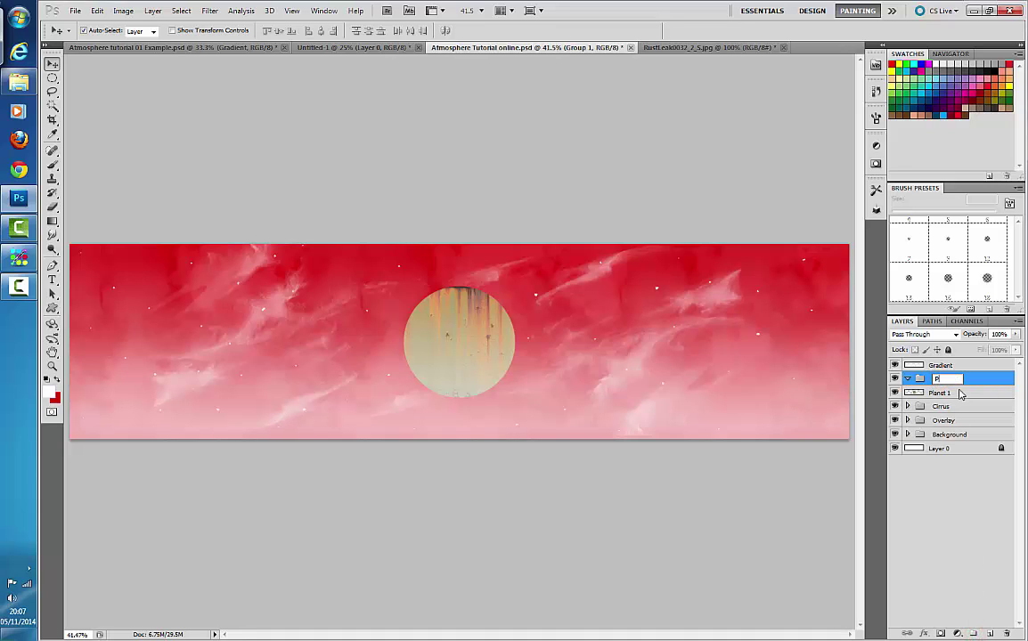
key(Return)
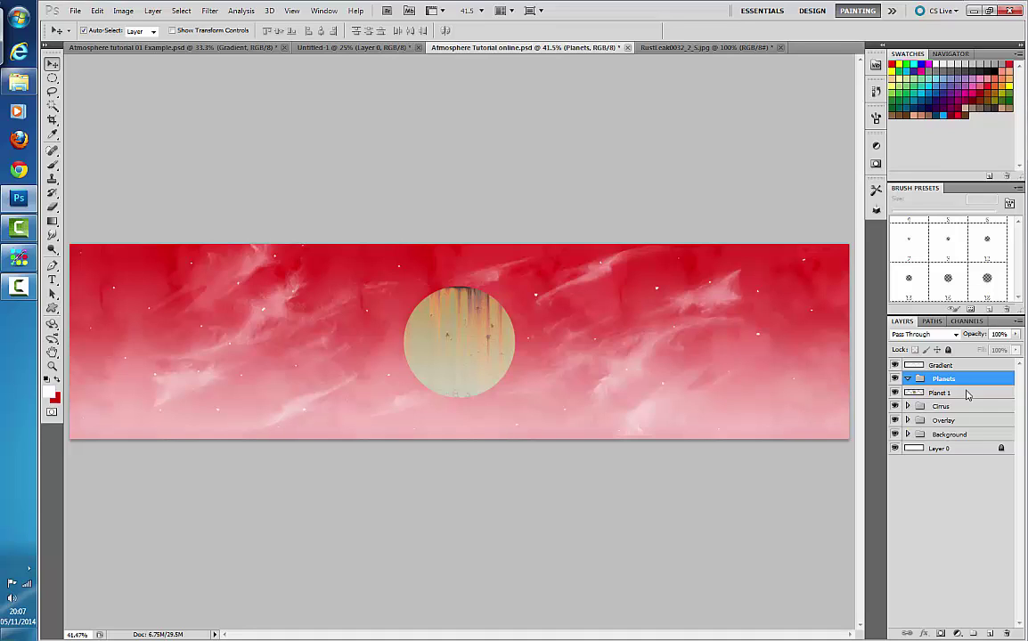
Step: Nest a new group named Planet 1 inside Planets and move the Planet 1 layer into it
click(987, 633)
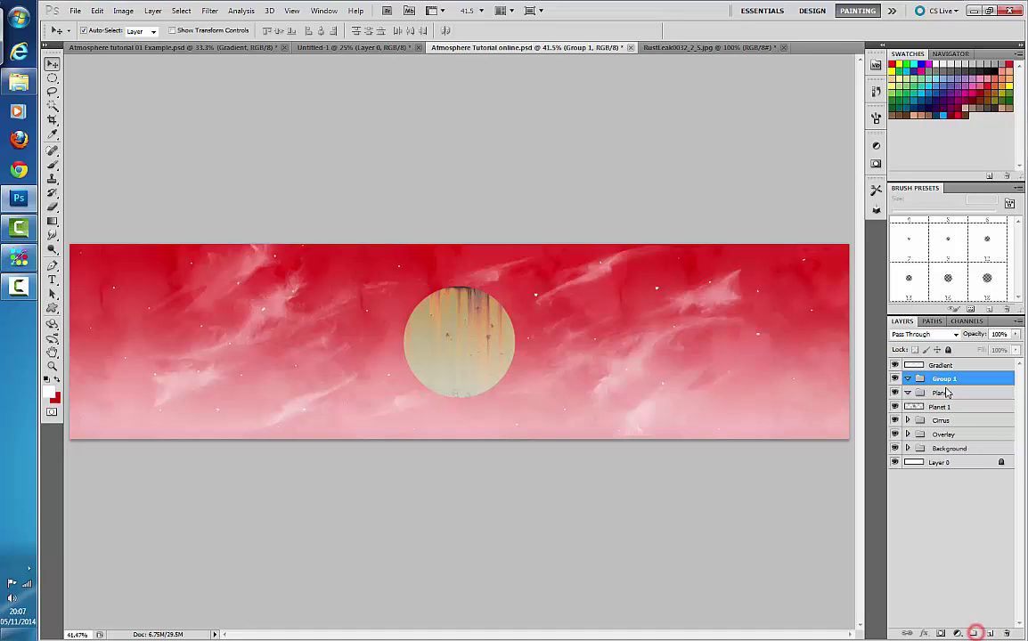
drag(946, 378, 950, 394)
double_click(957, 393)
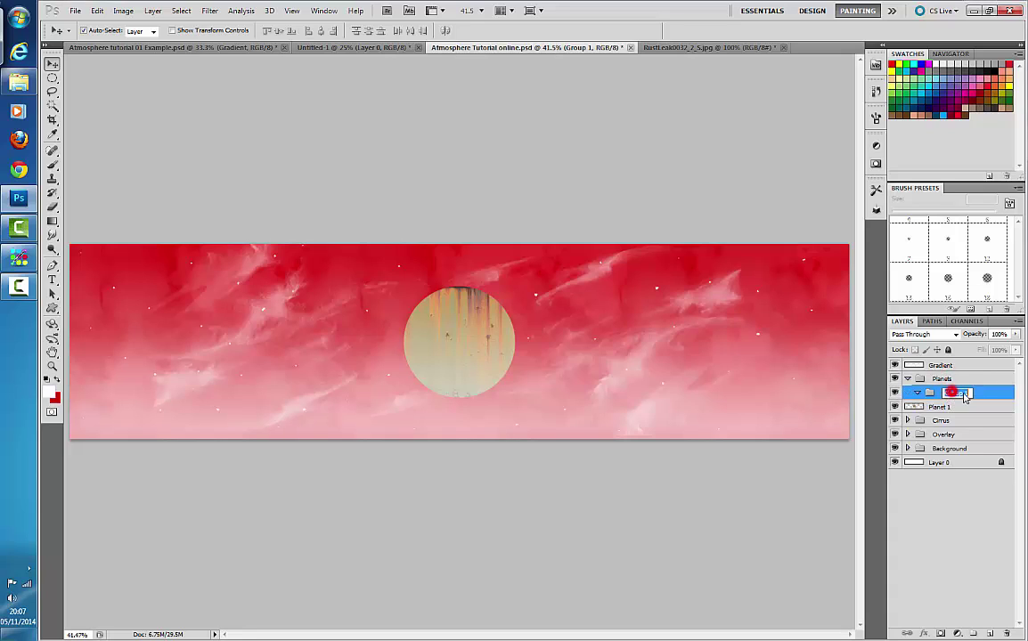
text(Planet 1)
key(Return)
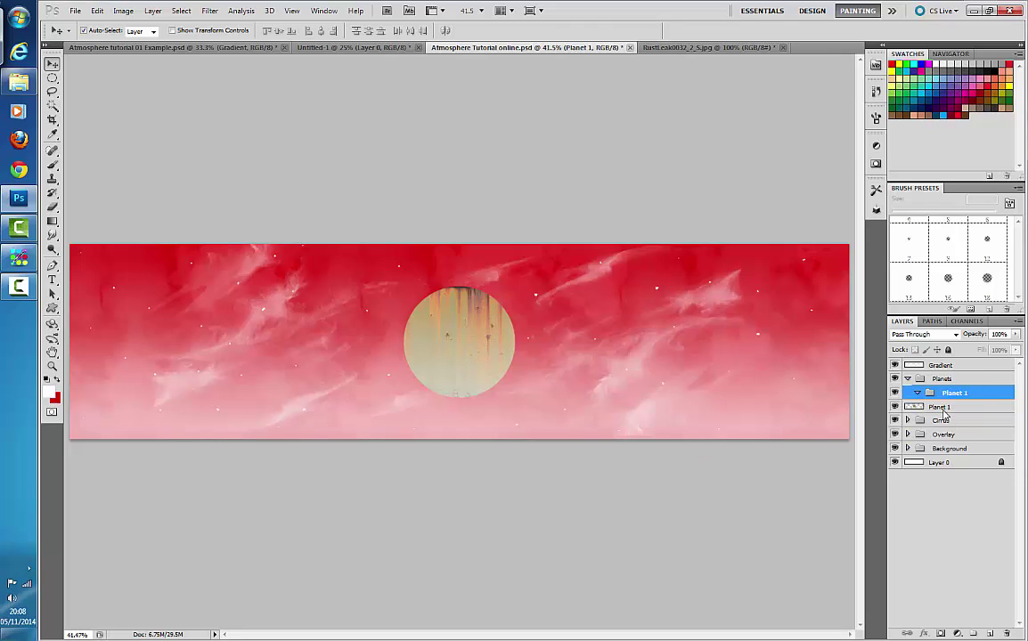
drag(918, 395, 958, 404)
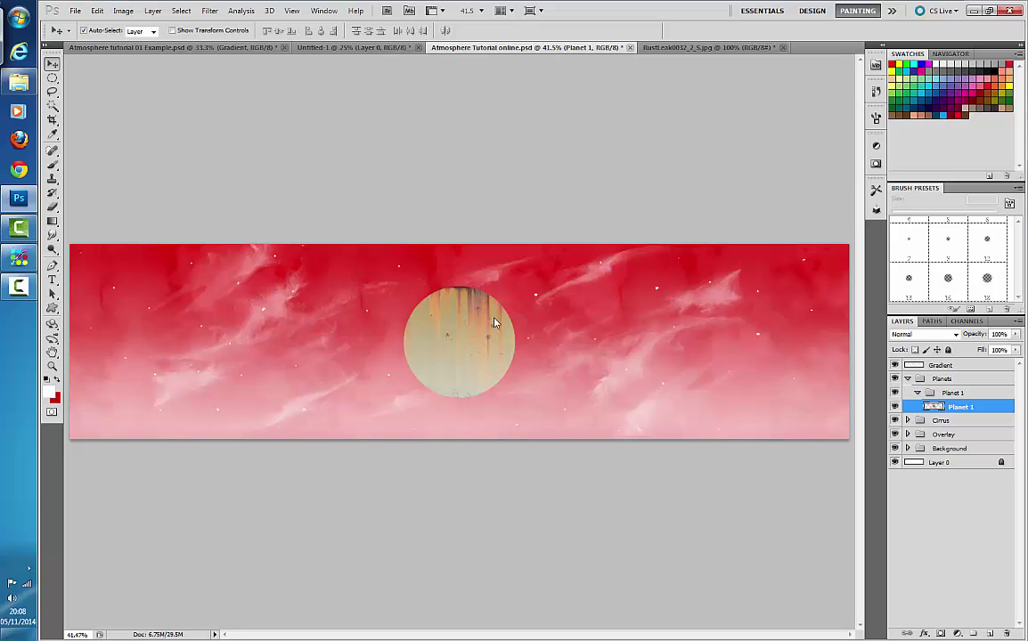
Step: Free Transform the planet and rotate it by 45° so its streaks run diagonally
click(97, 10)
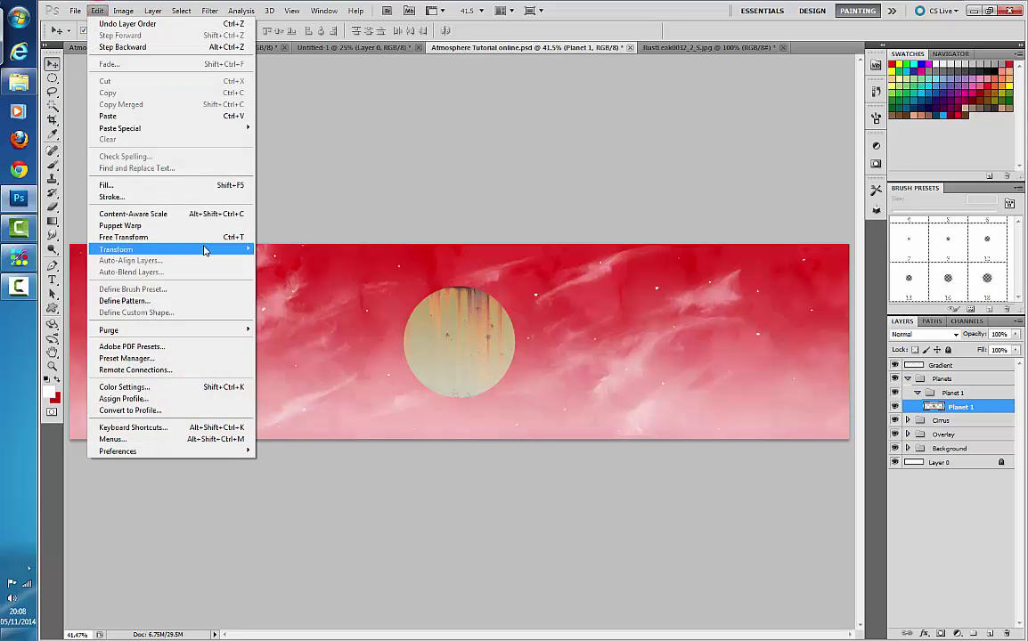
mouse_move(202, 248)
click(345, 278)
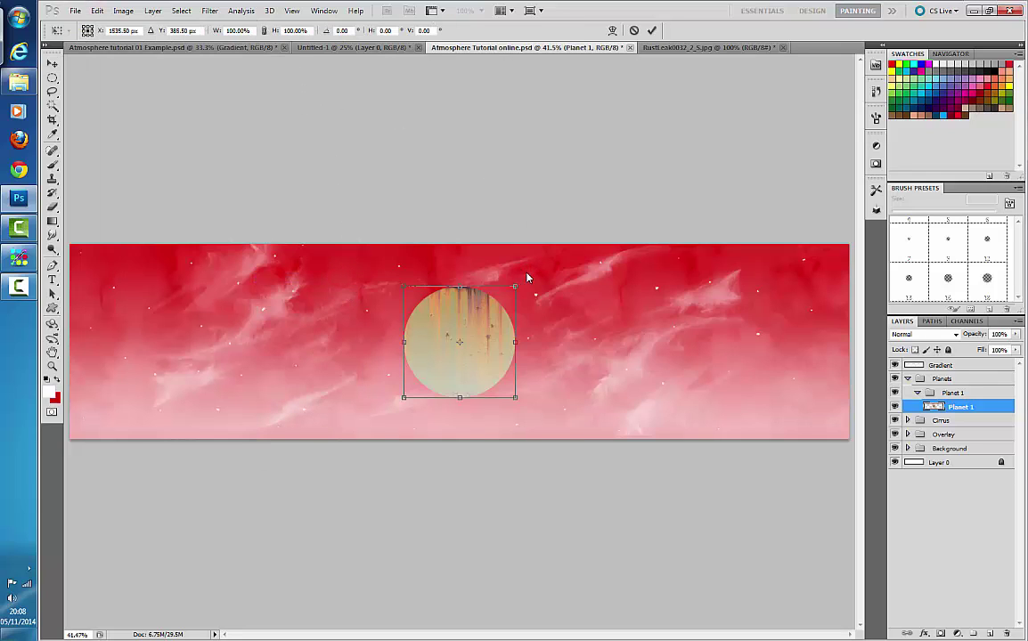
click(344, 31)
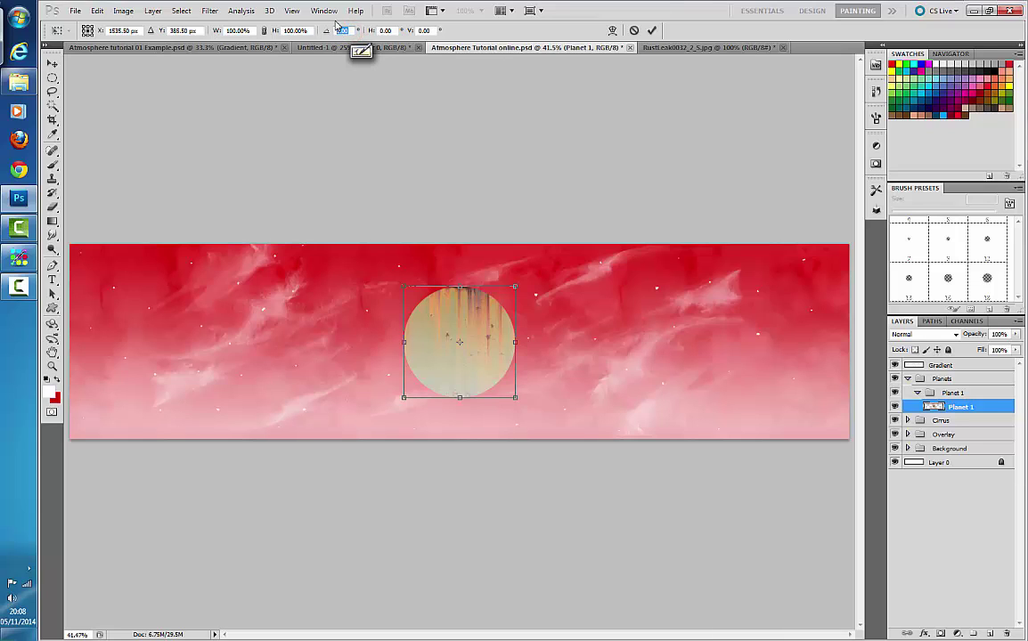
text(45)
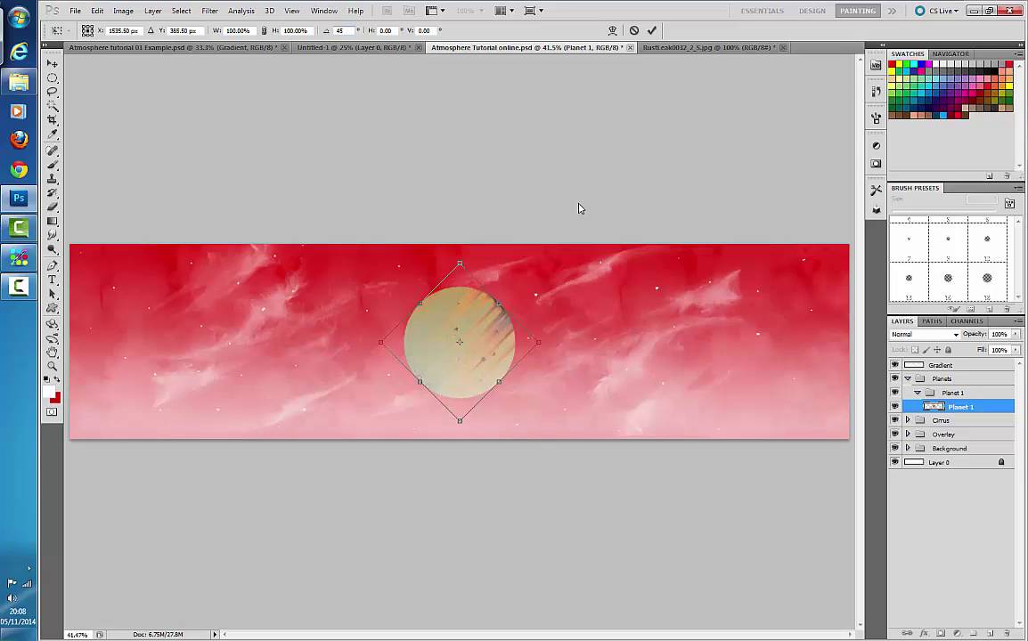
text(-)
key(Return)
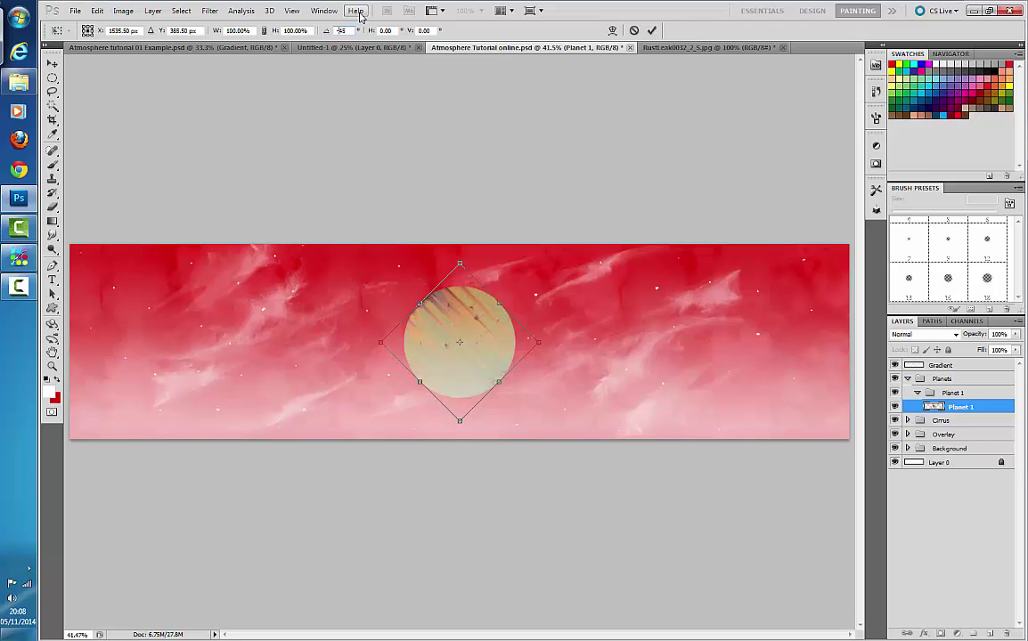
key(ctrl+z)
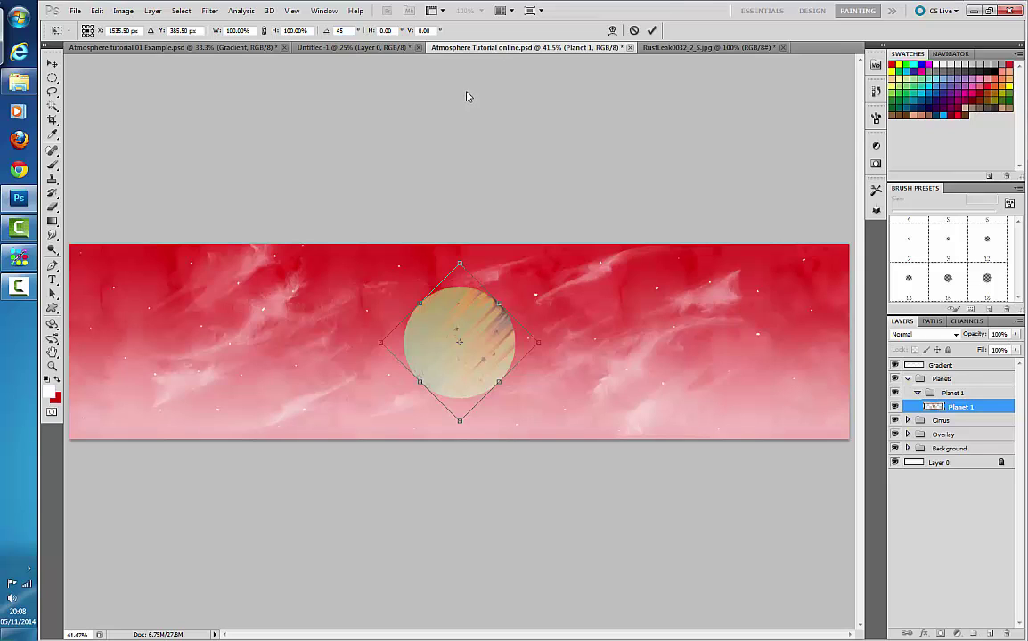
key(Return)
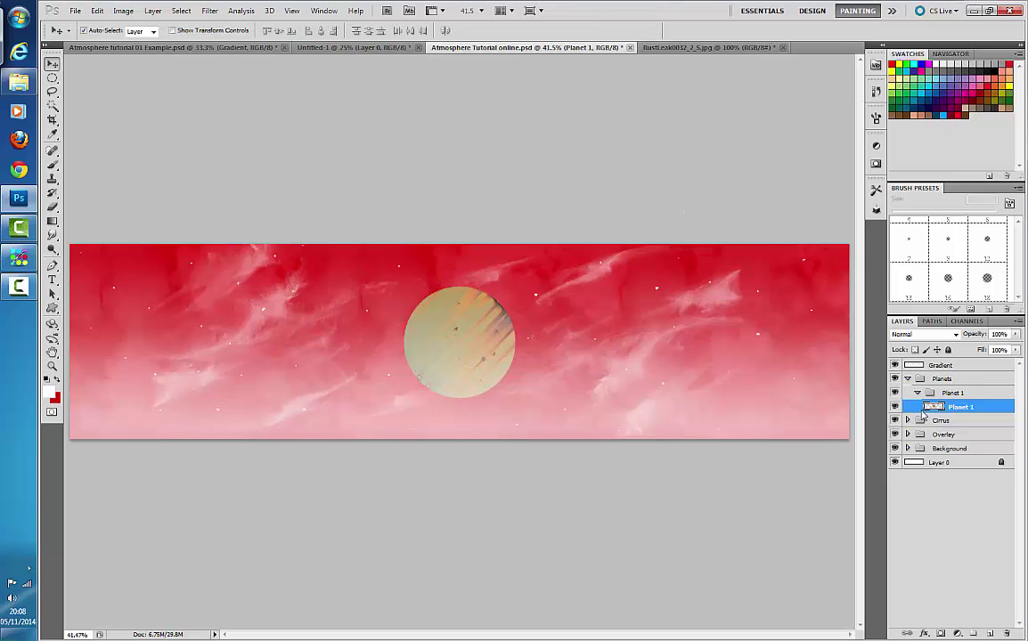
Step: Lock and hide the Gradient layer, then move the planet up toward the banner's top edge
drag(499, 312, 490, 299)
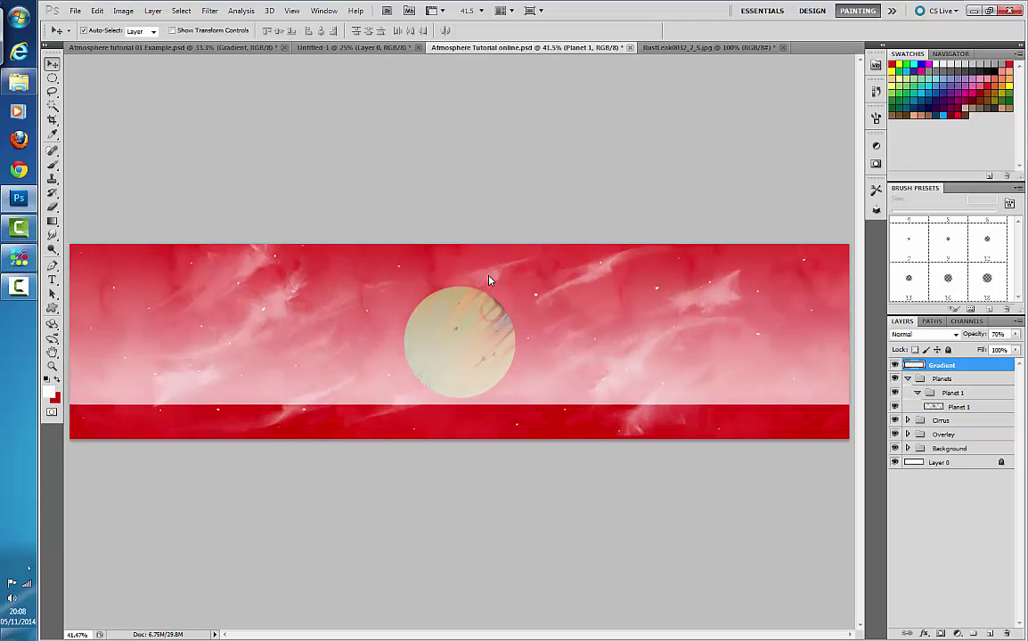
key(ctrl+z)
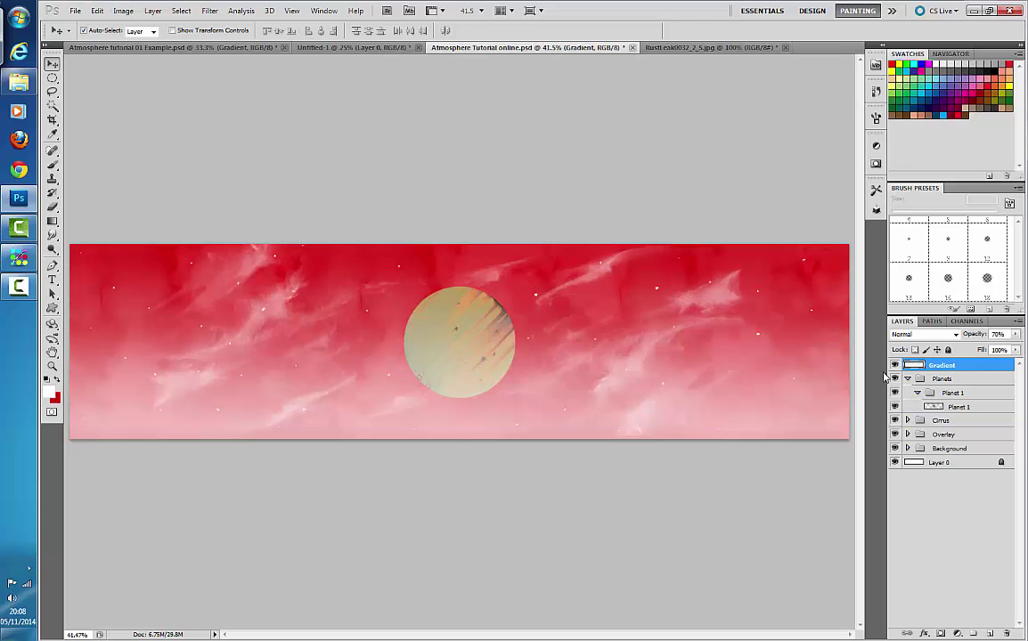
click(949, 350)
click(894, 366)
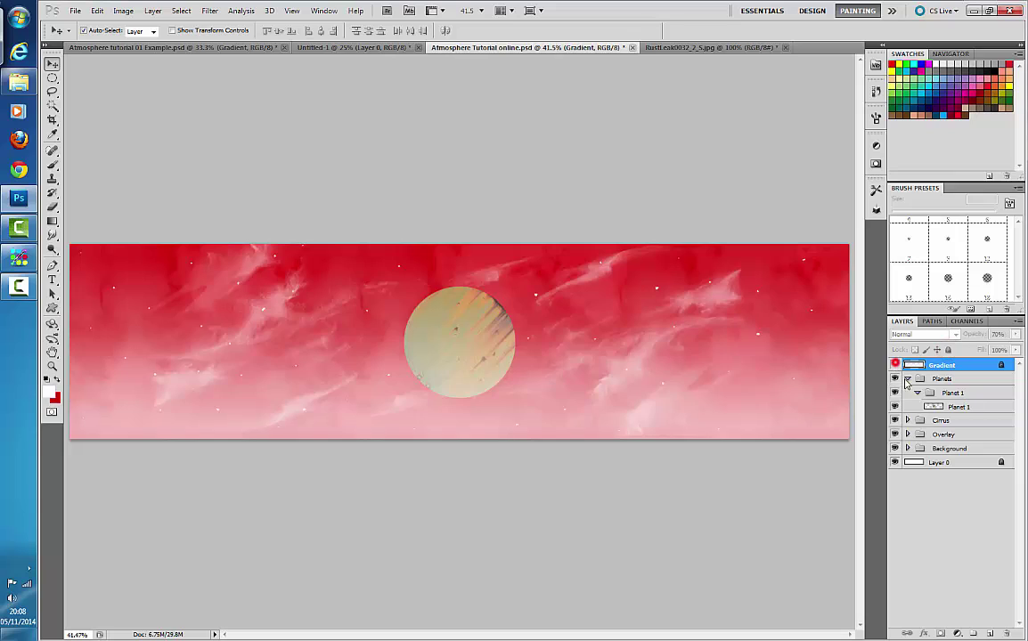
mouse_move(472, 343)
mouse_down()
mouse_move(461, 340)
mouse_move(475, 322)
mouse_move(468, 342)
mouse_move(468, 308)
mouse_move(463, 343)
mouse_move(458, 328)
mouse_up()
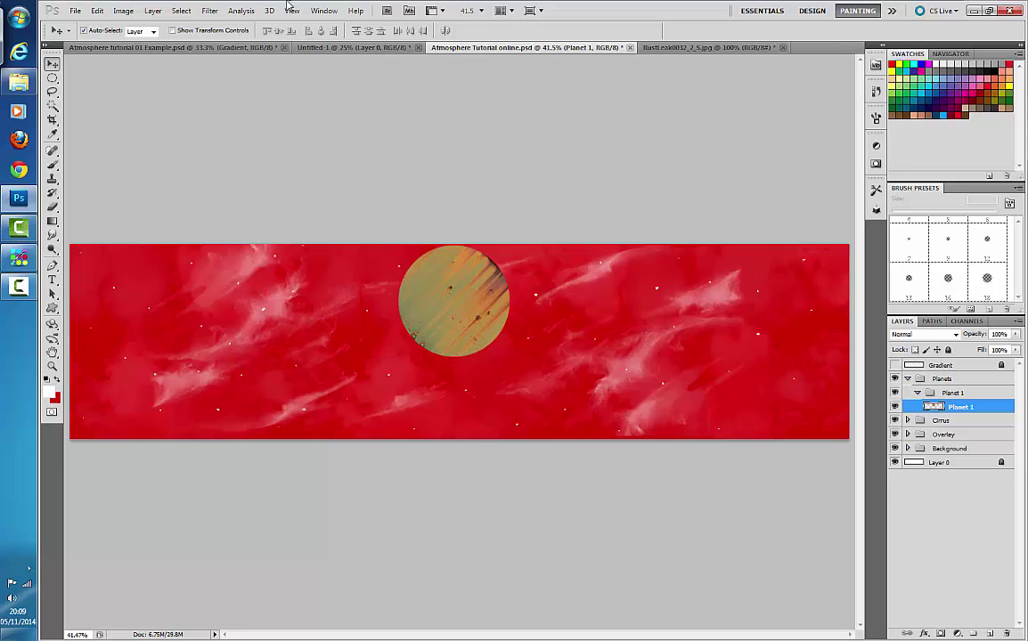
click(214, 12)
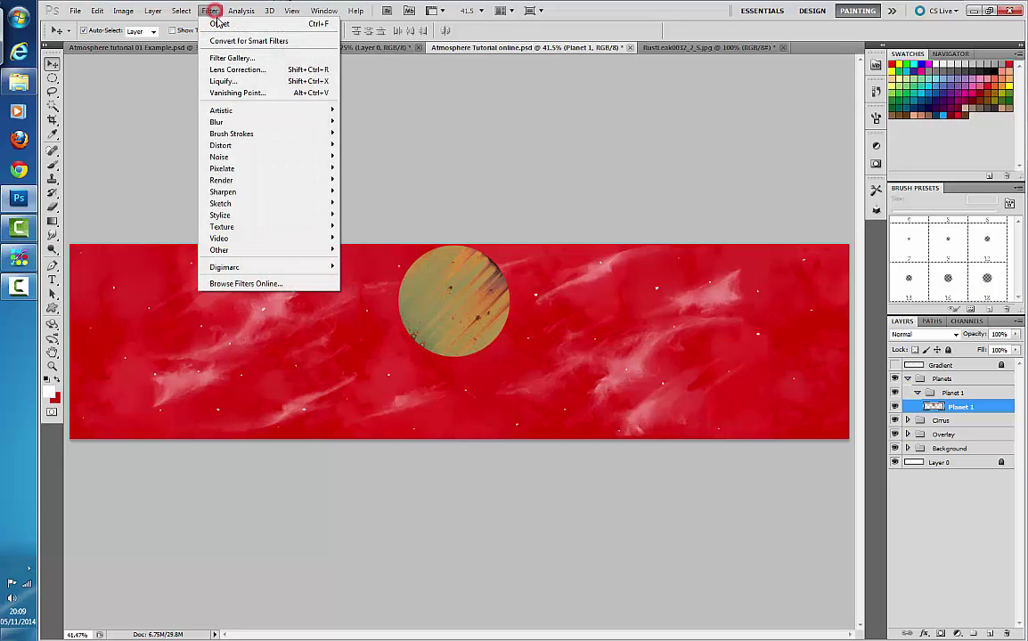
mouse_move(226, 150)
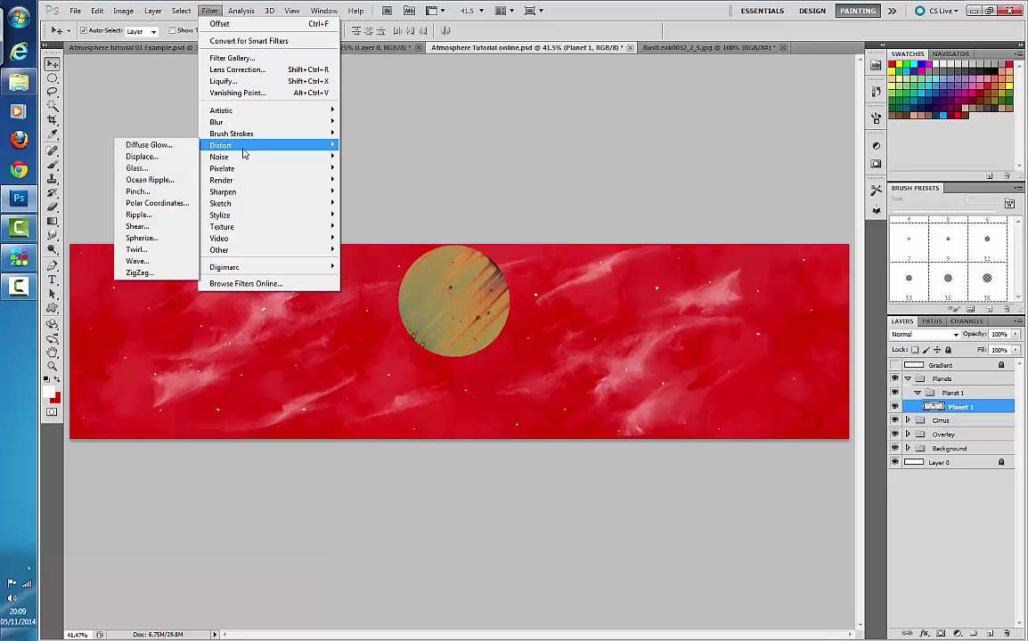
click(172, 239)
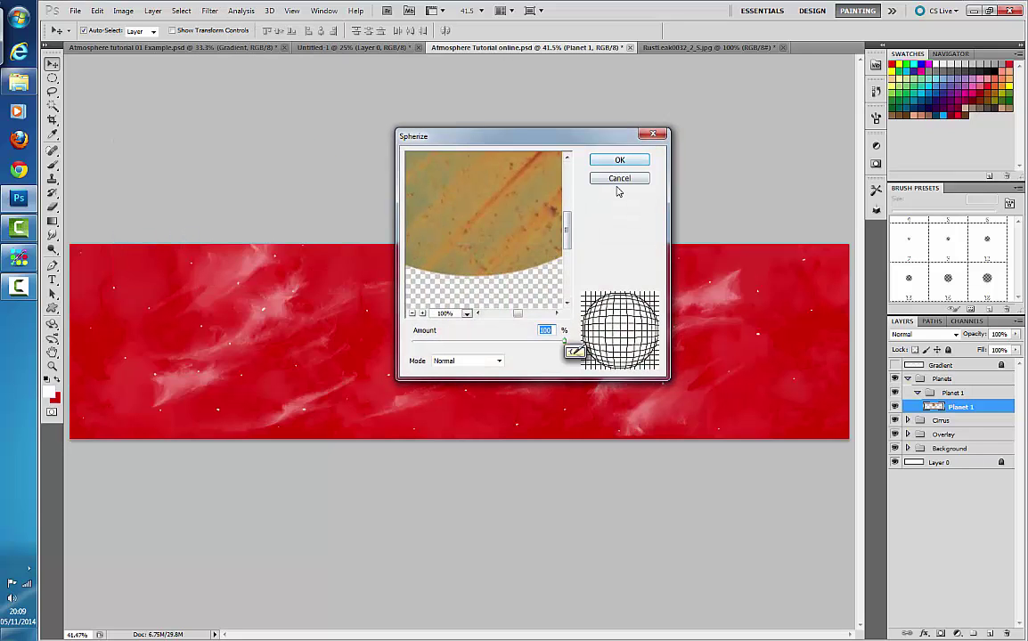
drag(569, 224, 568, 184)
click(623, 161)
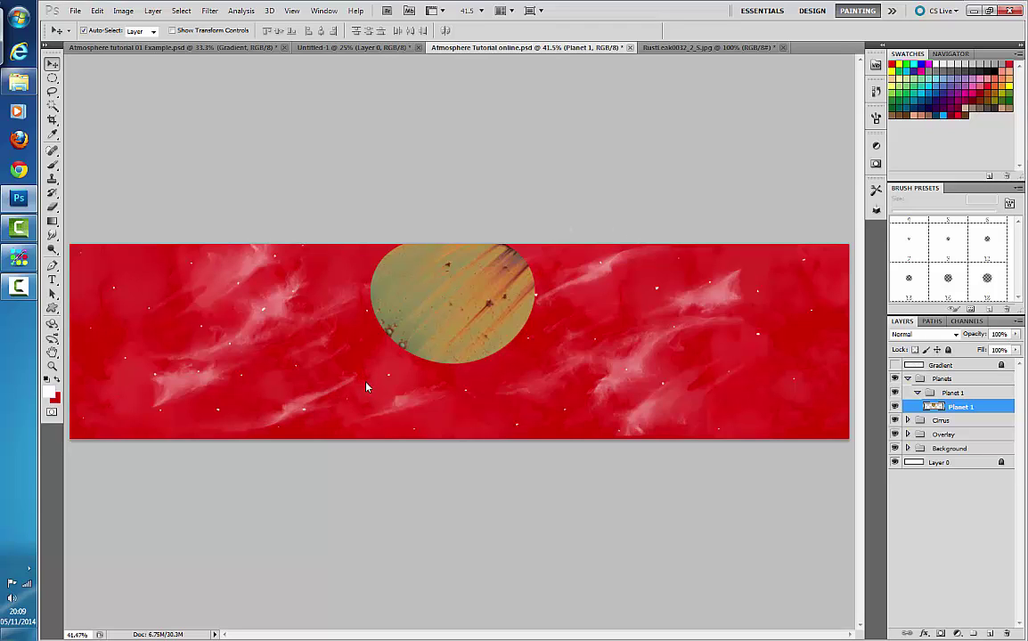
key(ctrl+z)
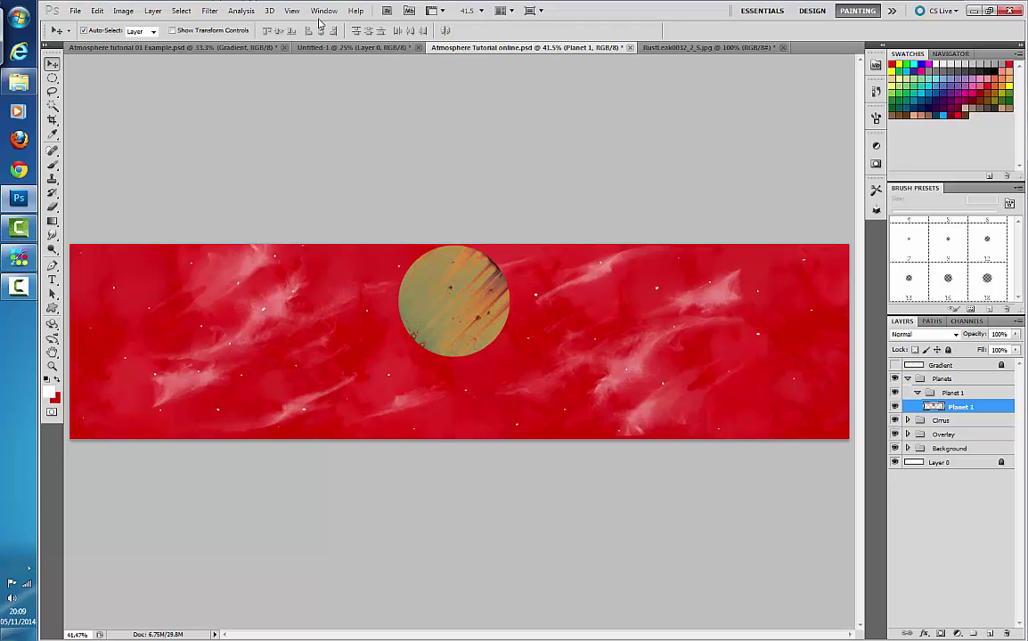
Step: Apply Spherize at 100% Amount in Normal mode to the selected planet disc, then deselect
ctrl+click(935, 406)
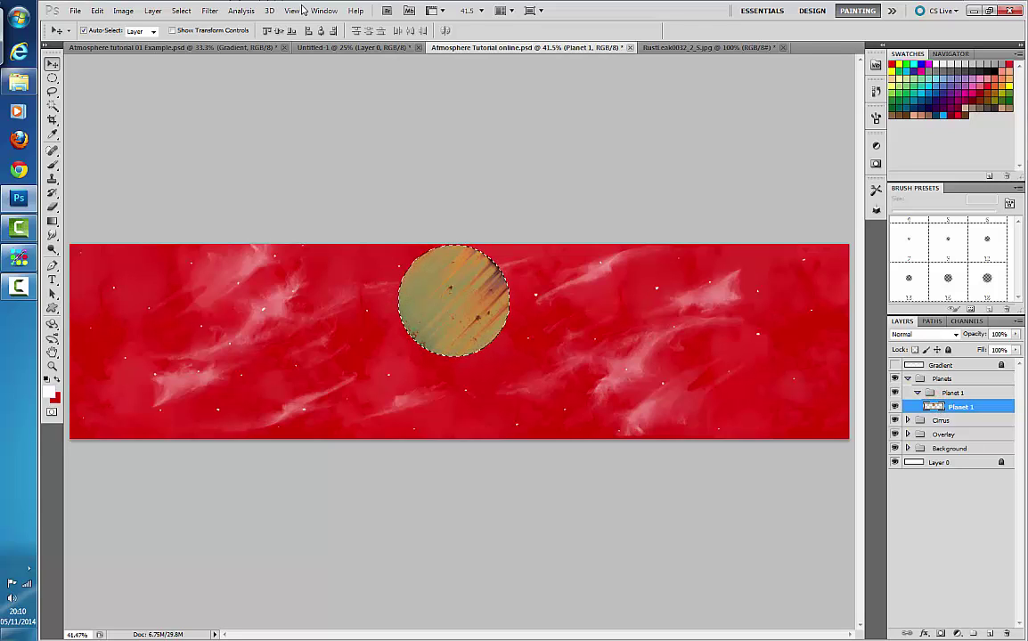
click(241, 10)
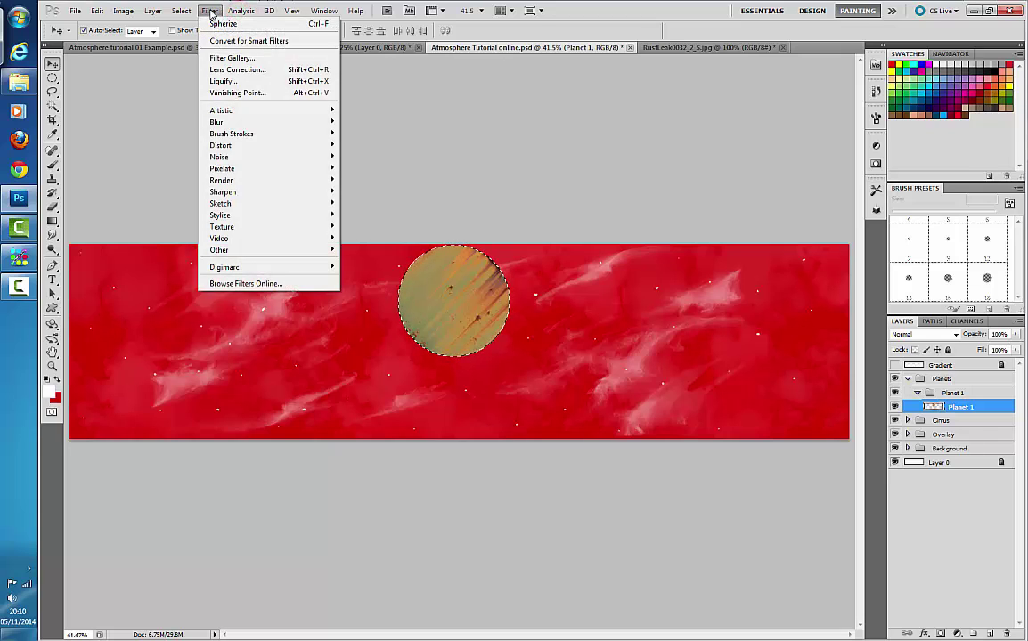
mouse_move(229, 146)
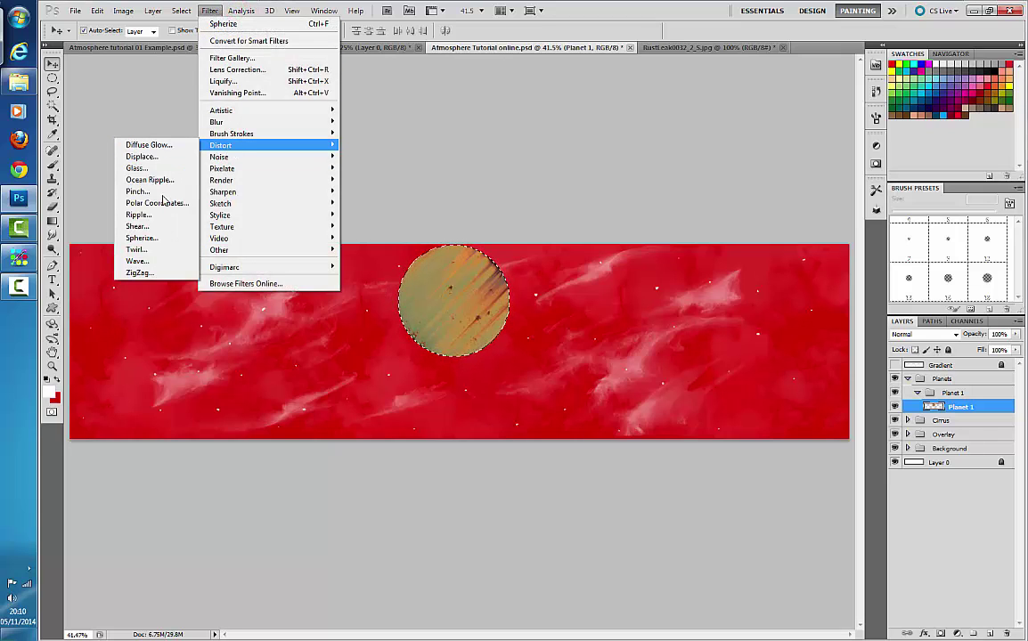
click(164, 238)
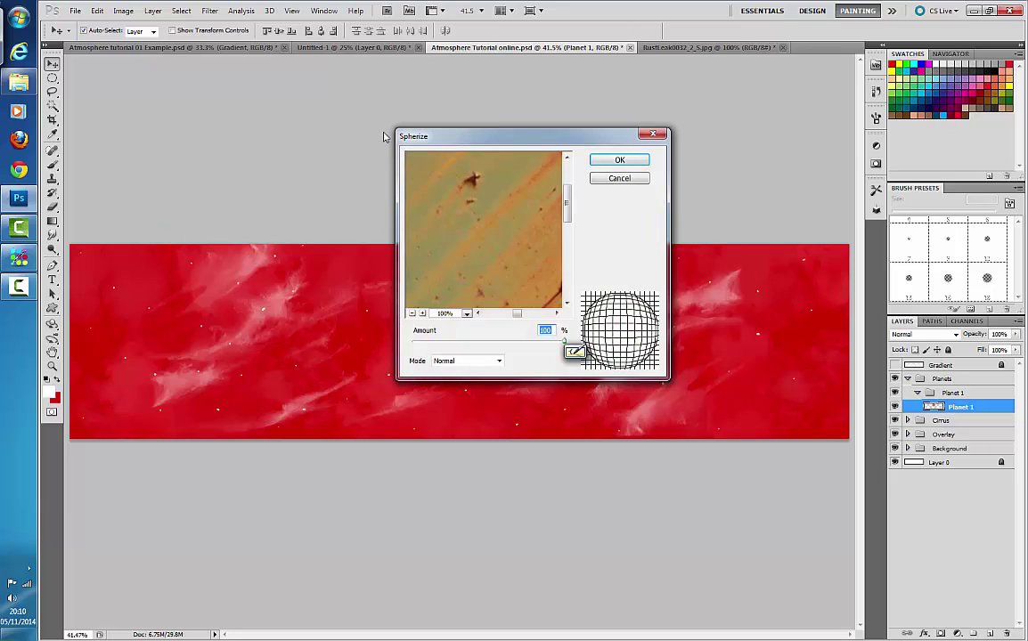
click(498, 361)
click(499, 361)
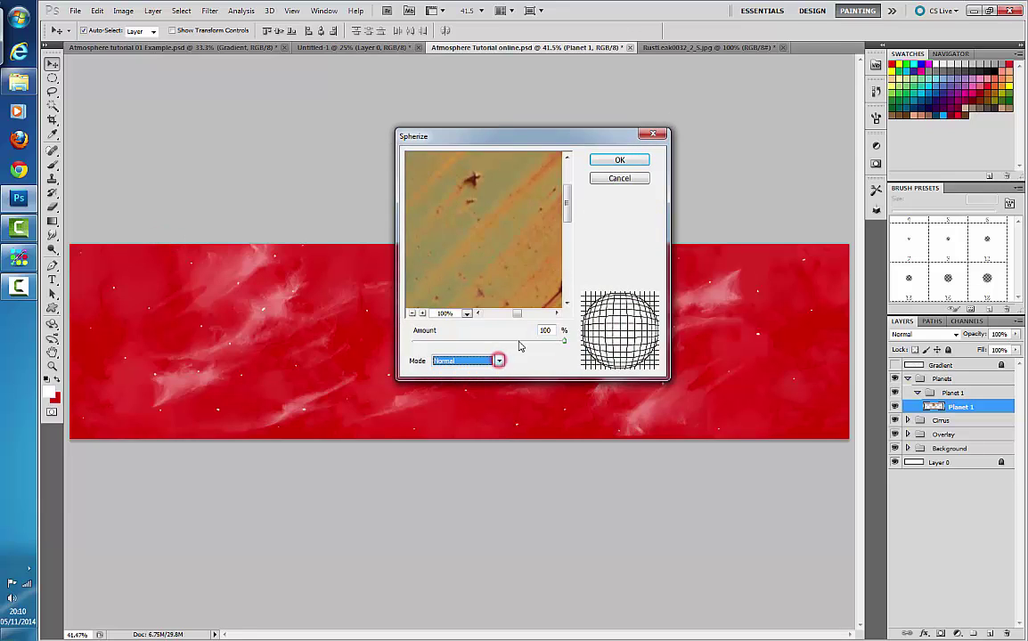
click(629, 161)
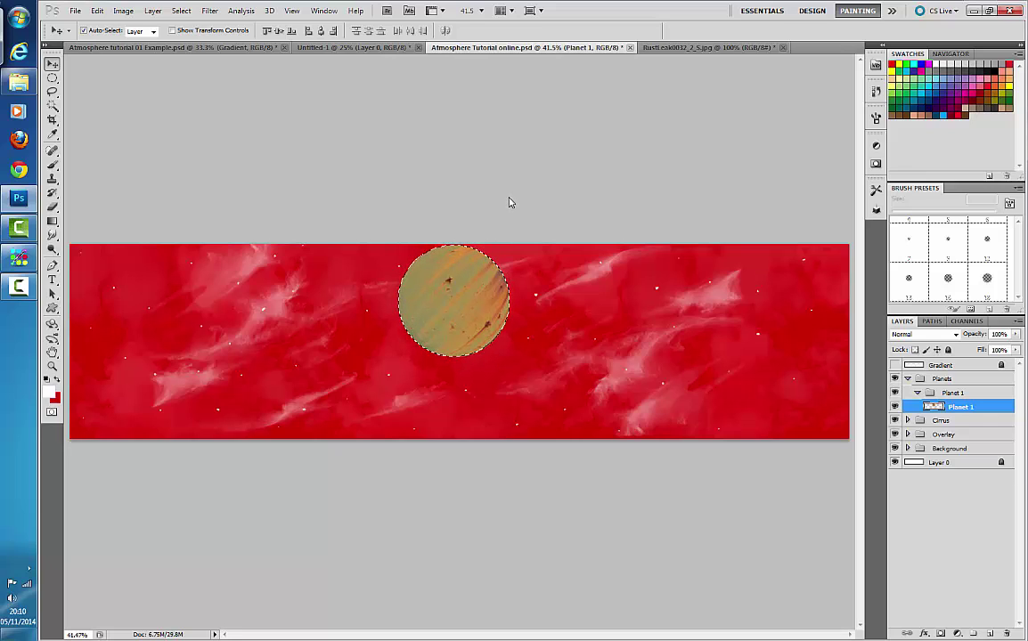
key(ctrl+d)
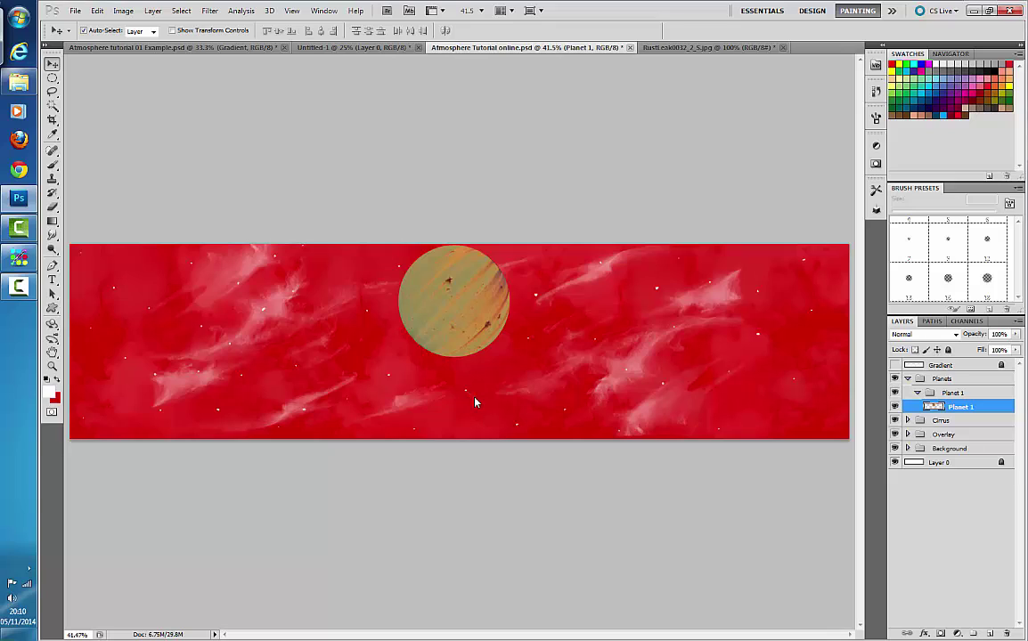
Step: Nudge the planet slightly lower and right, then load Planet 1's circular selection
mouse_move(455, 301)
mouse_down()
mouse_move(455, 271)
mouse_move(436, 289)
mouse_move(456, 292)
mouse_up()
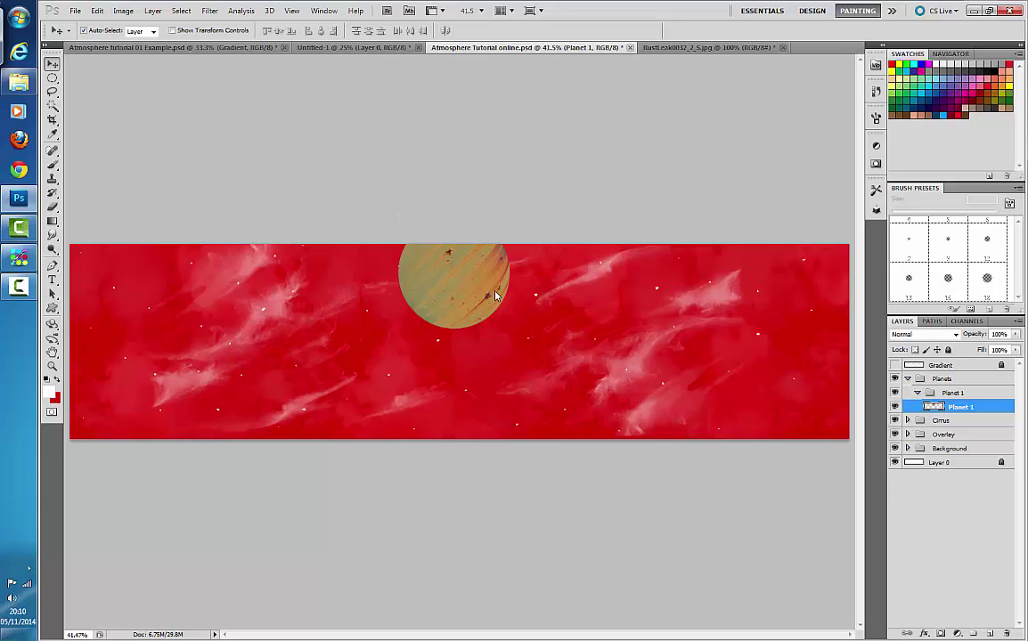
drag(496, 296, 496, 348)
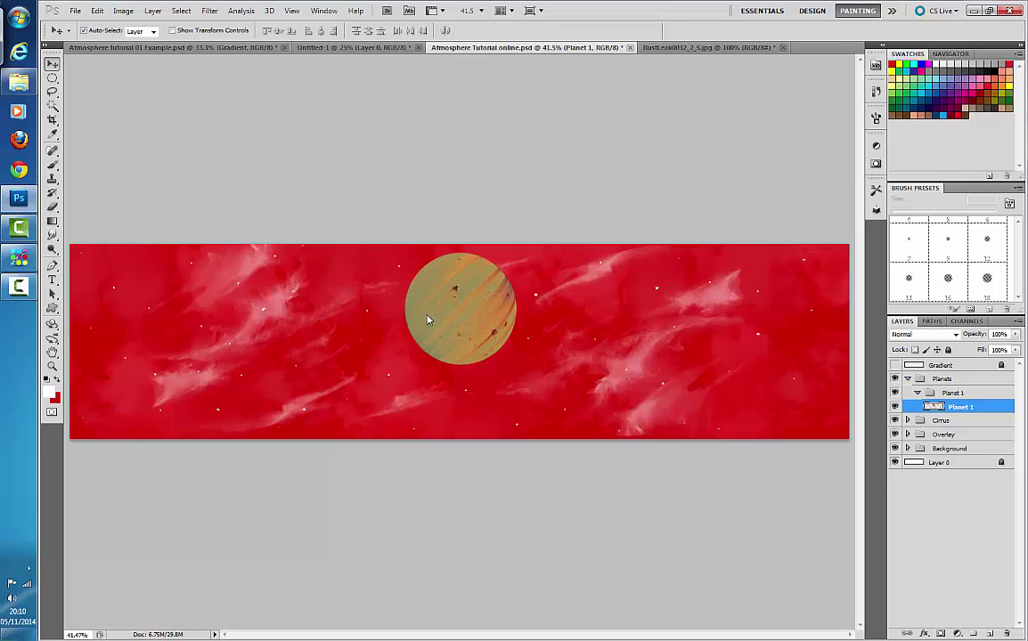
ctrl+click(939, 408)
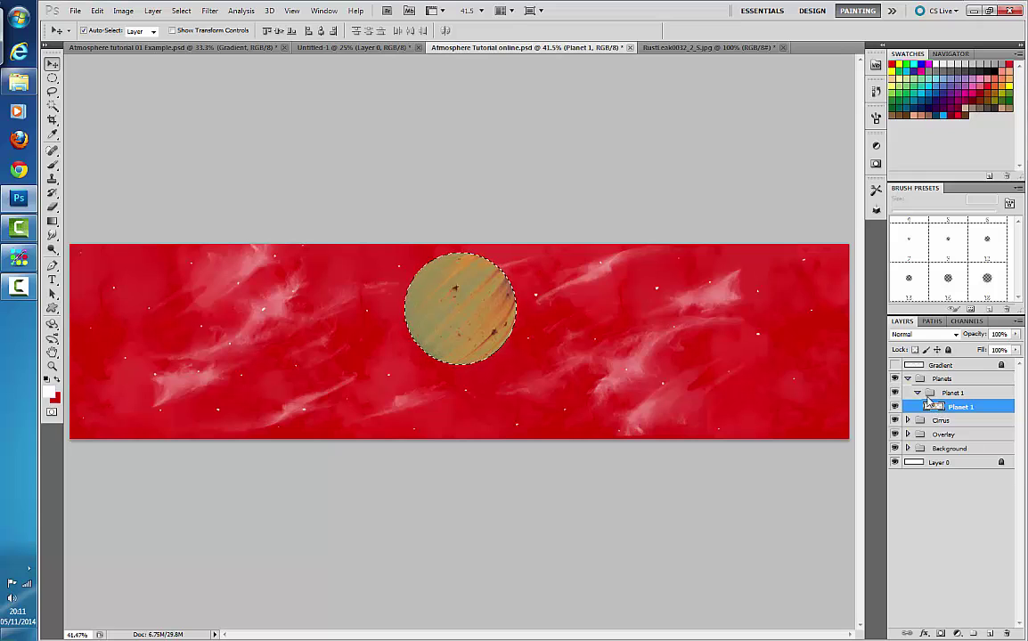
click(180, 10)
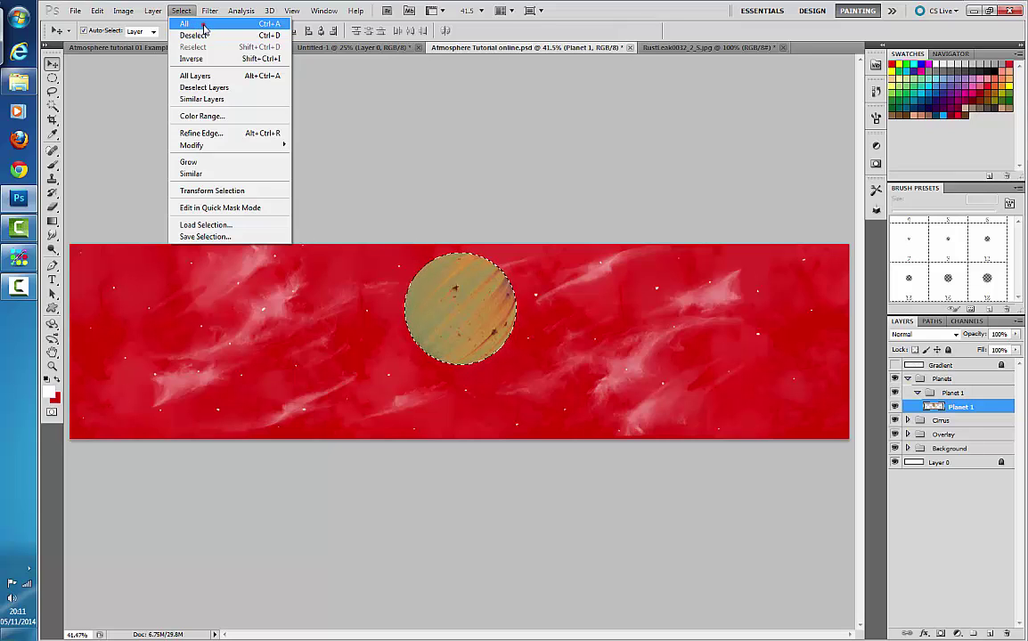
click(203, 27)
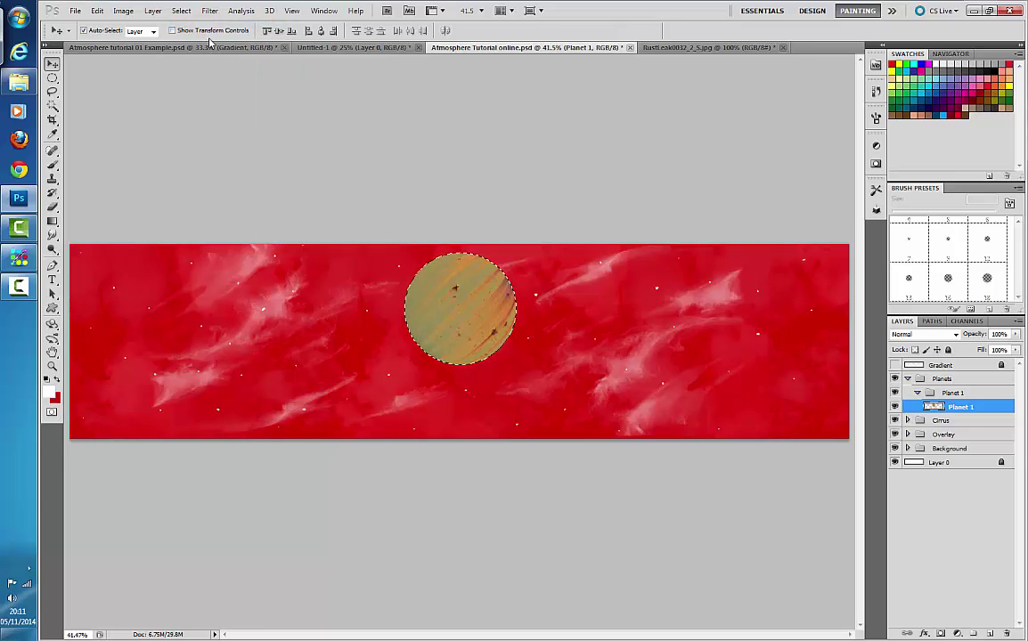
click(154, 11)
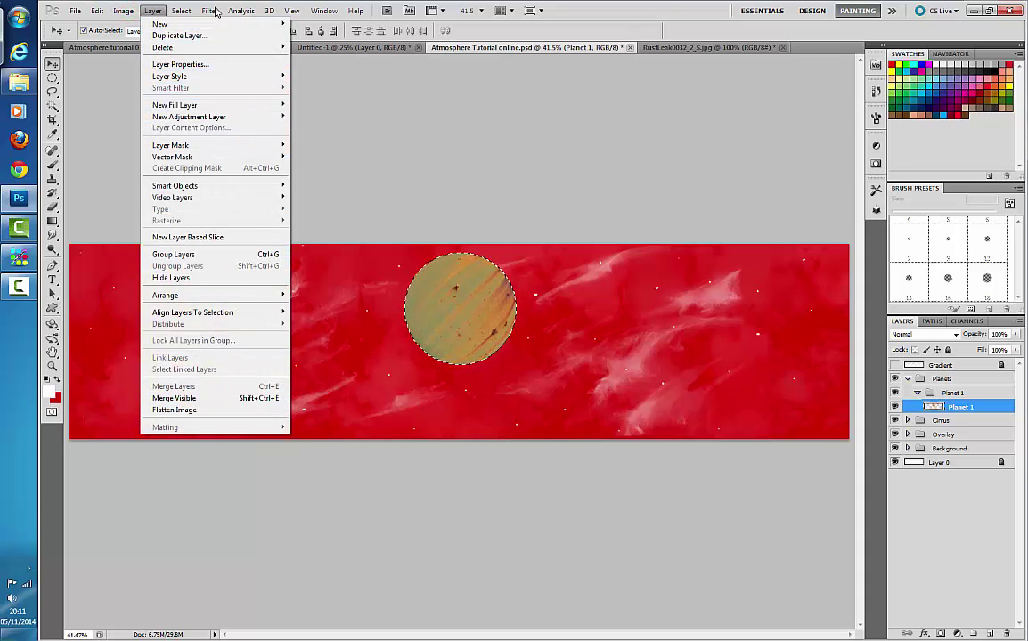
mouse_move(175, 15)
click(470, 172)
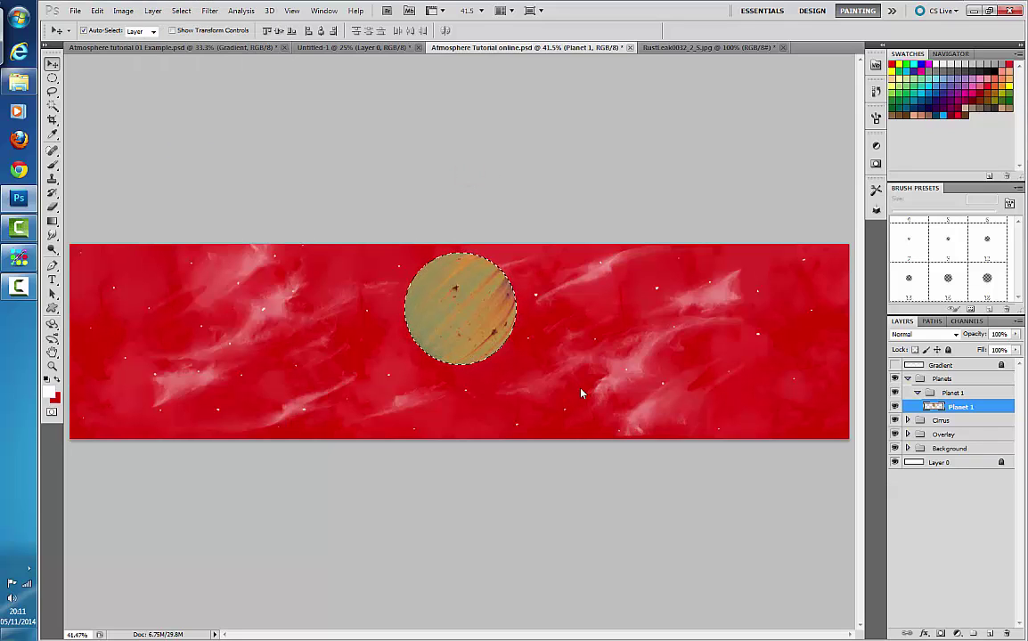
Step: Add a new layer above Planet 1 named Planet 1 Shadow
click(991, 634)
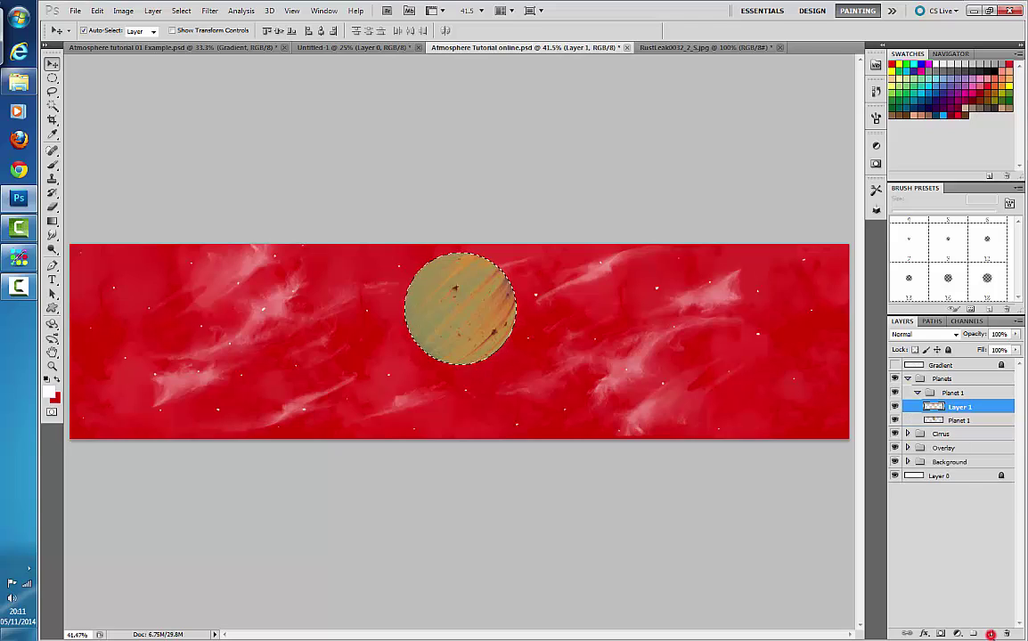
double_click(961, 406)
text(Planet 1 Shadow)
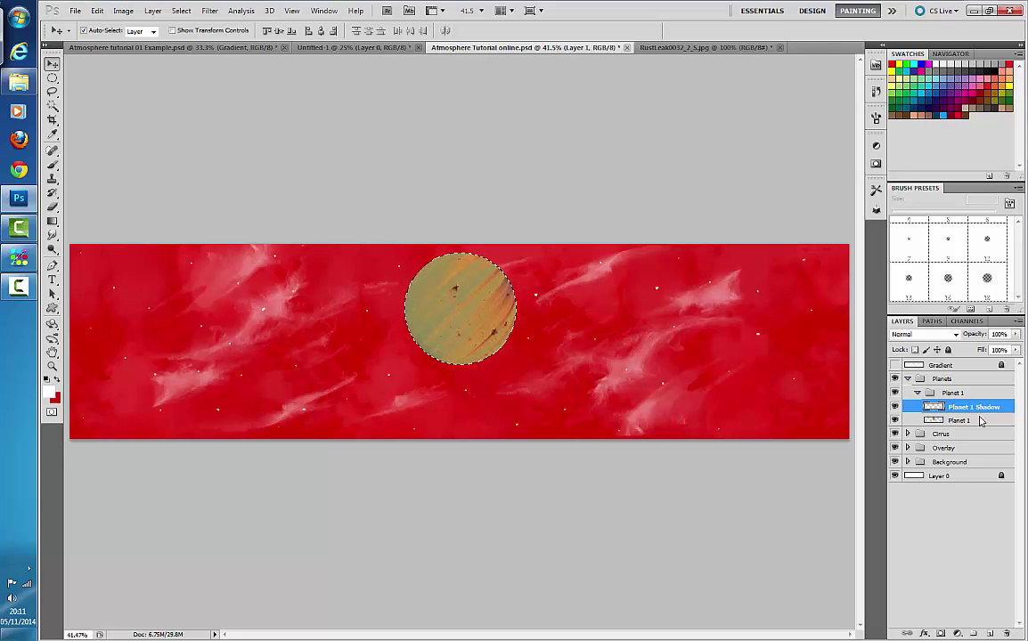
key(Return)
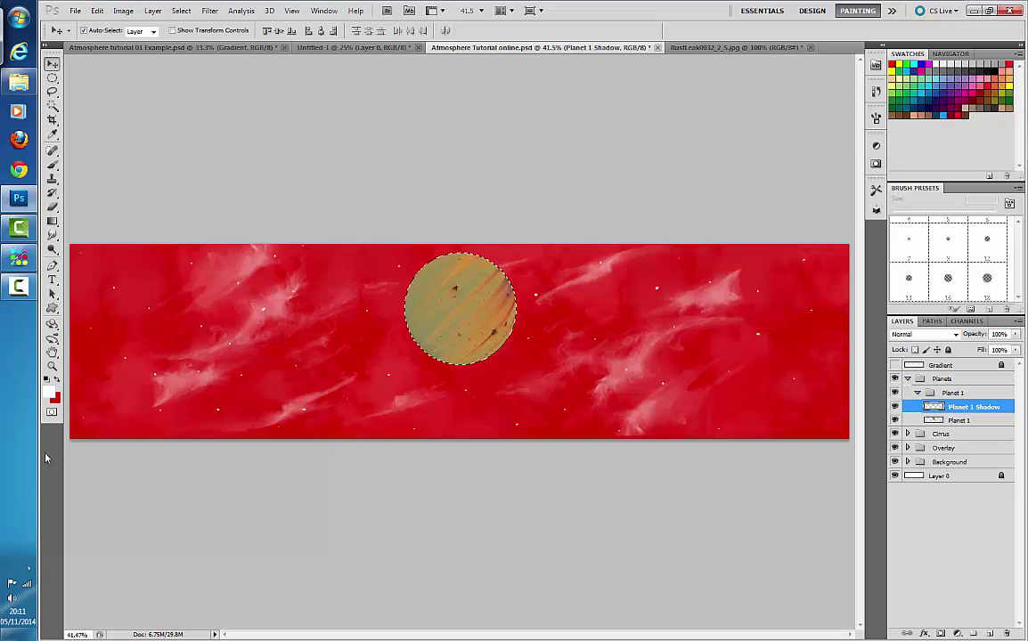
Step: Fill the circular selection with red as the foreground colour
click(56, 379)
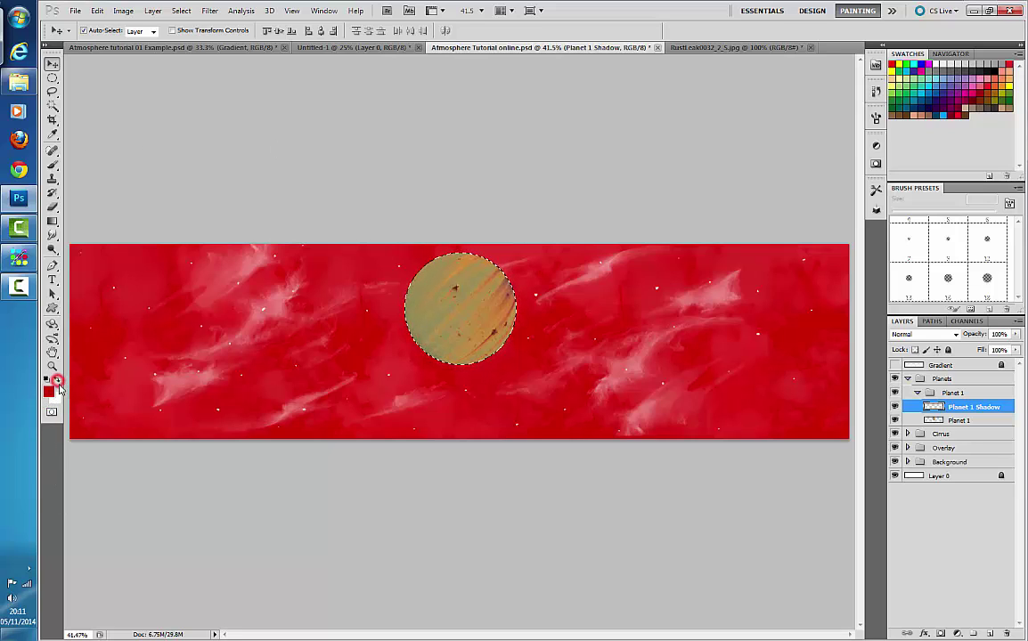
click(97, 10)
click(142, 186)
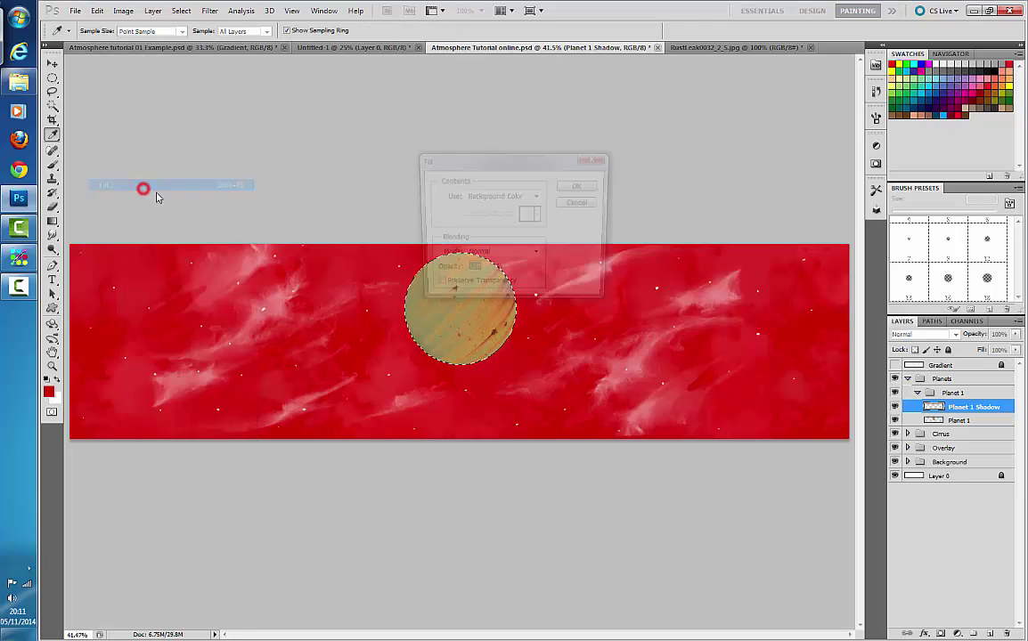
click(523, 195)
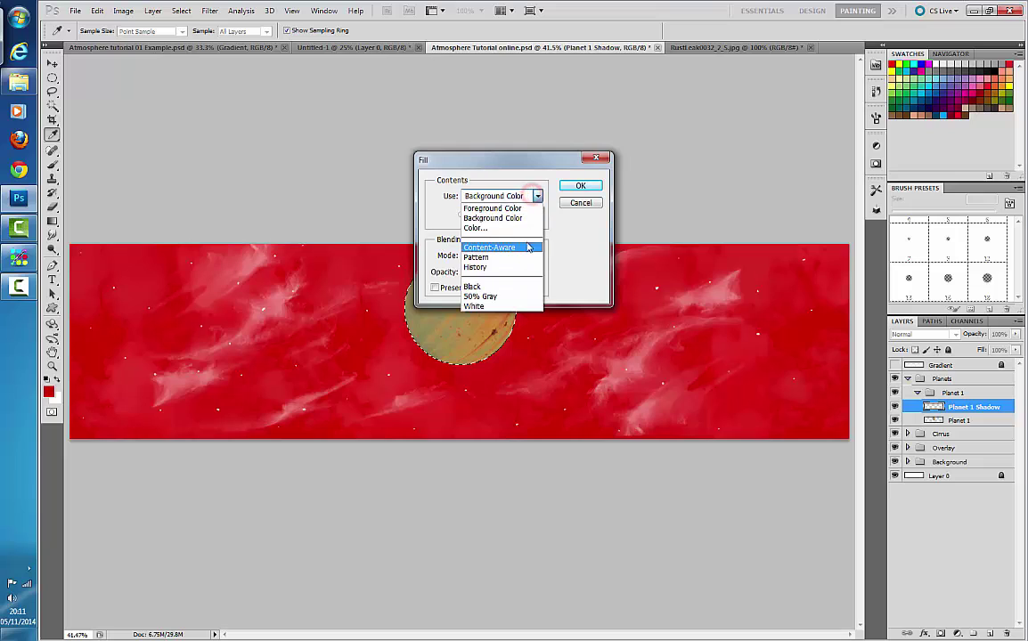
click(528, 208)
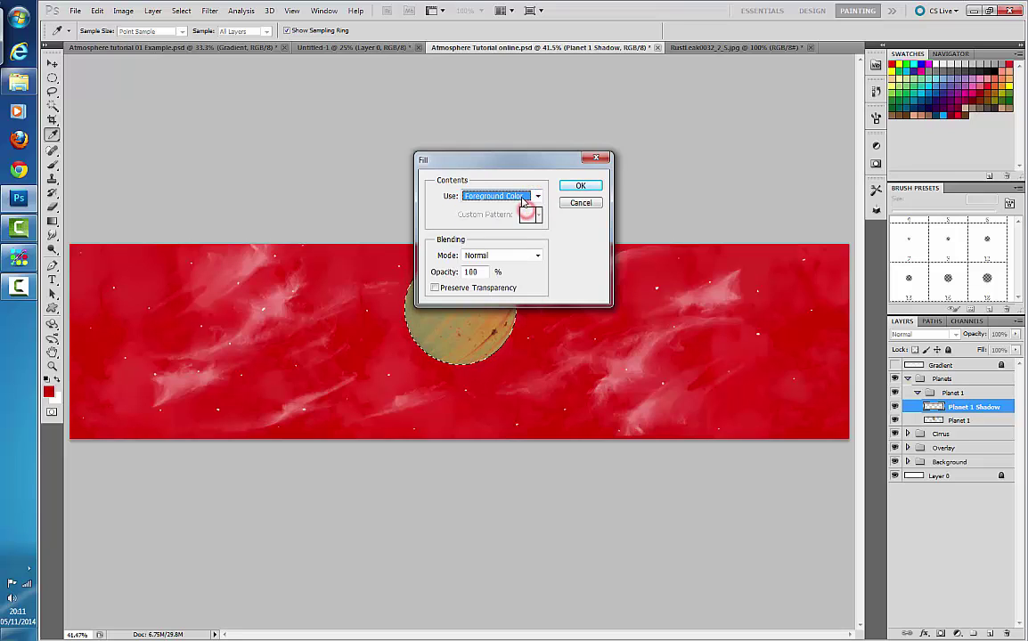
click(580, 186)
key(v)
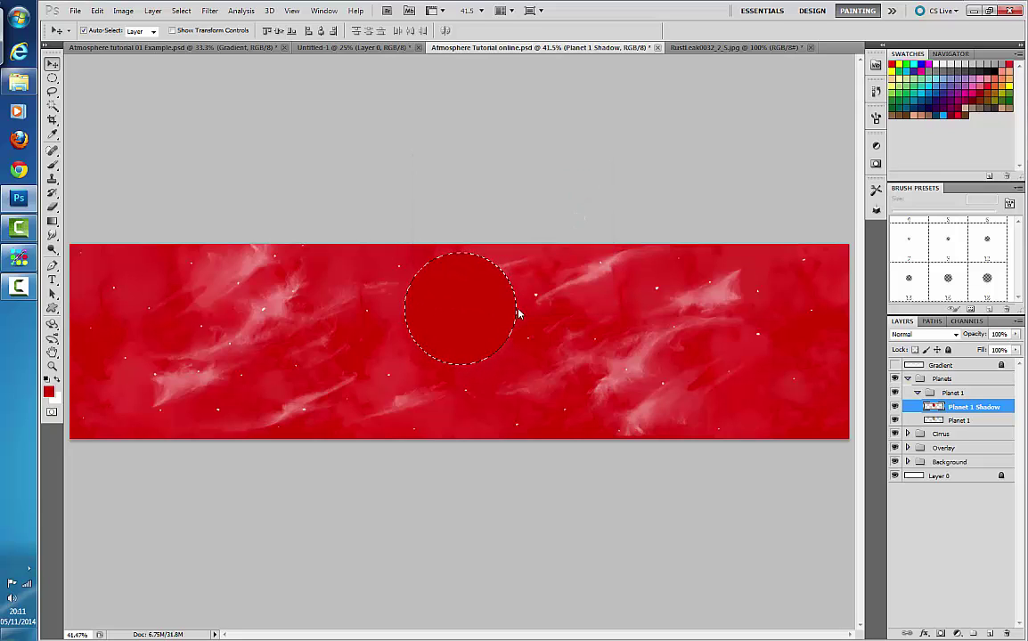
Step: Deselect and shift the red shadow disc up-right, leaving a thin lit crescent at lower left
key(ctrl+d)
drag(469, 323, 477, 309)
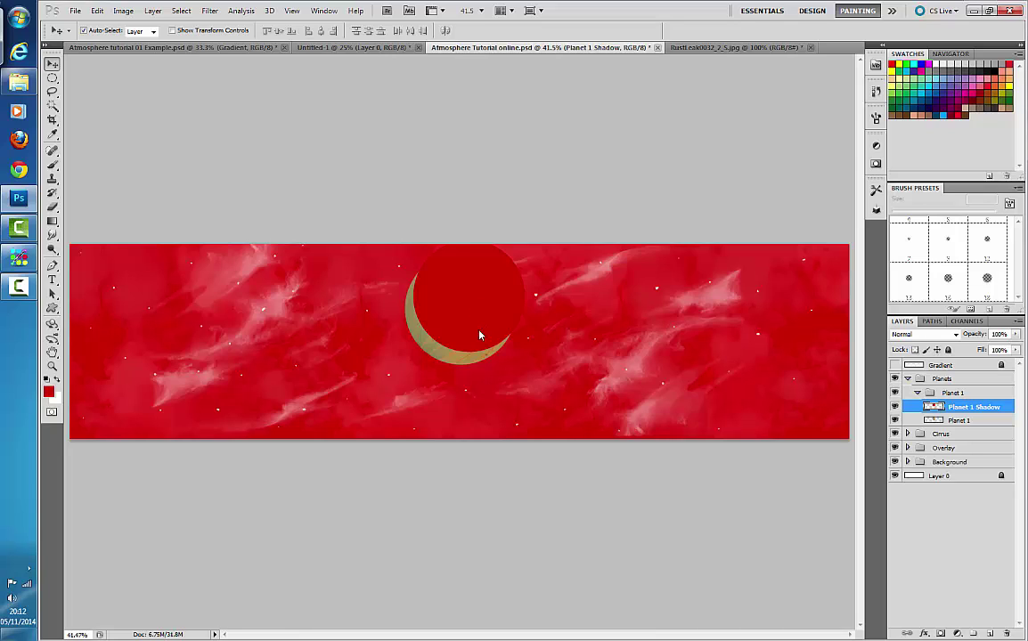
mouse_move(468, 324)
mouse_down()
mouse_move(452, 317)
mouse_move(468, 324)
mouse_move(464, 307)
mouse_up()
Step: Apply a 25-pixel Gaussian Blur to the red Planet 1 Shadow disc
click(212, 10)
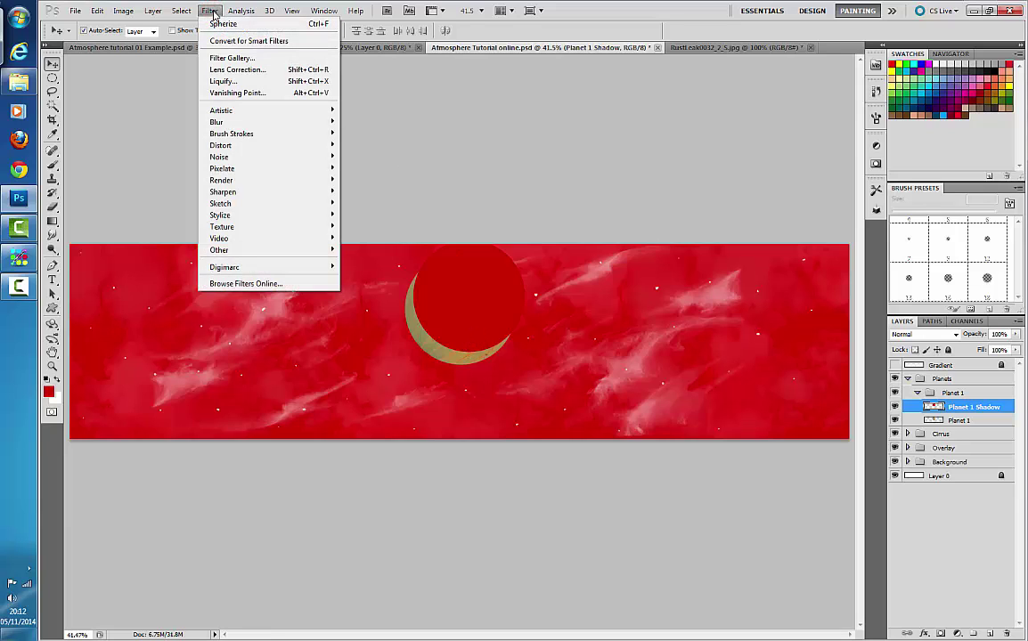
mouse_move(227, 125)
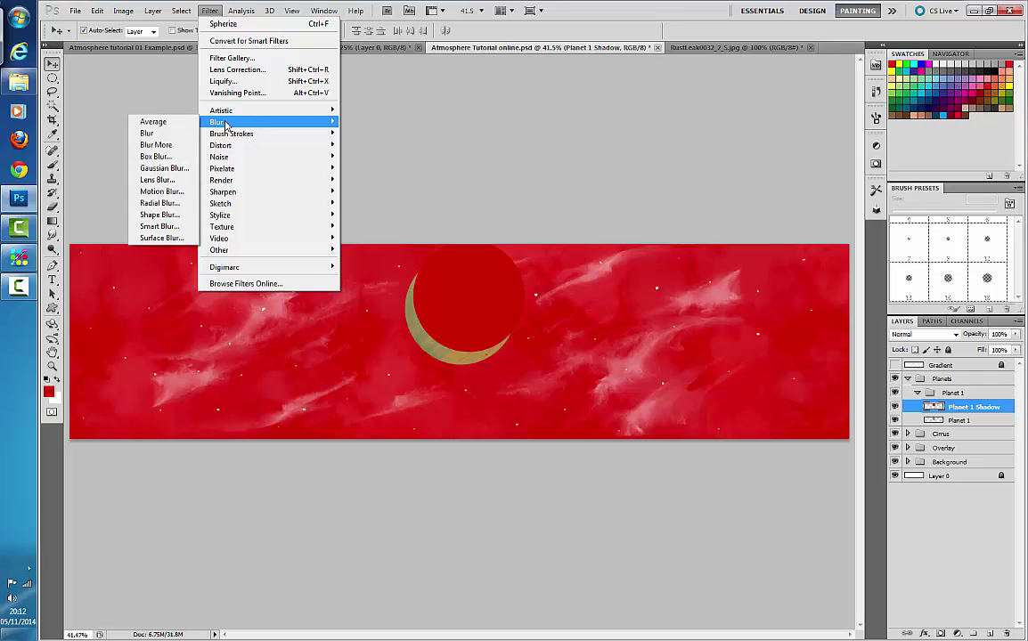
click(185, 168)
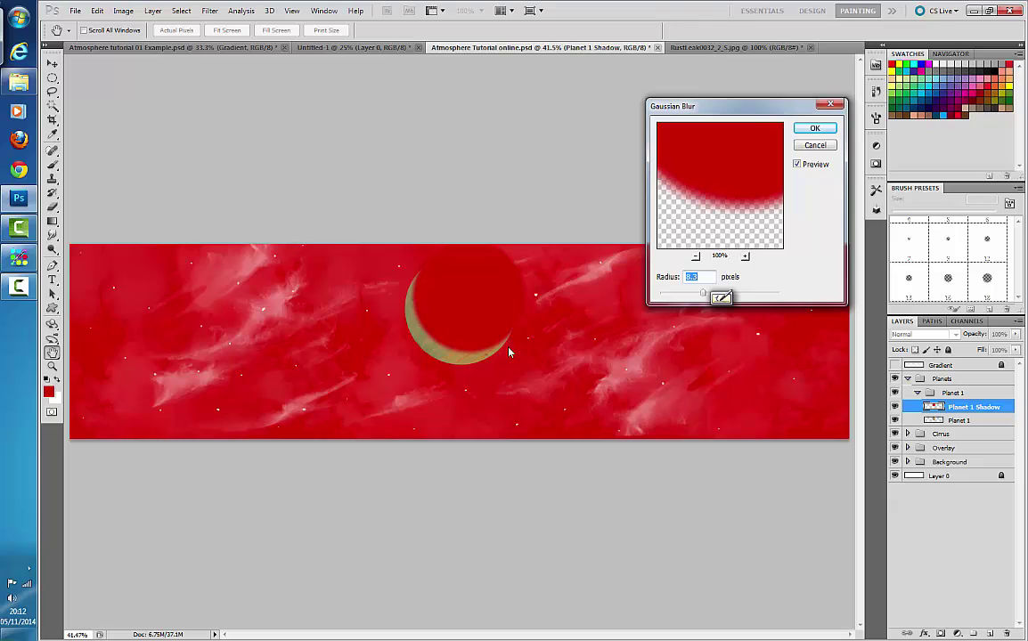
drag(703, 293, 726, 299)
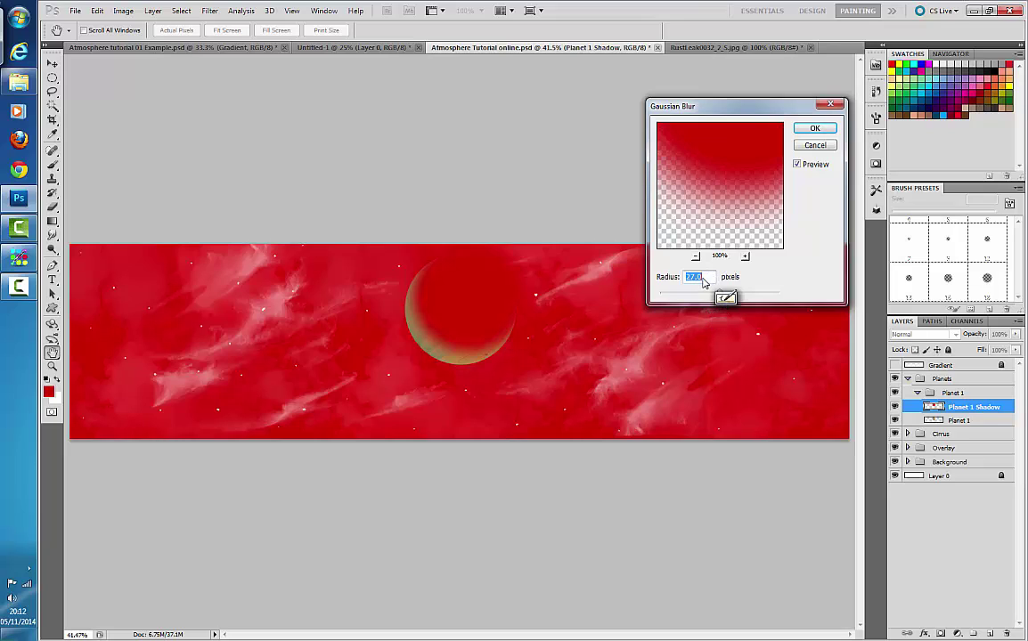
text(25)
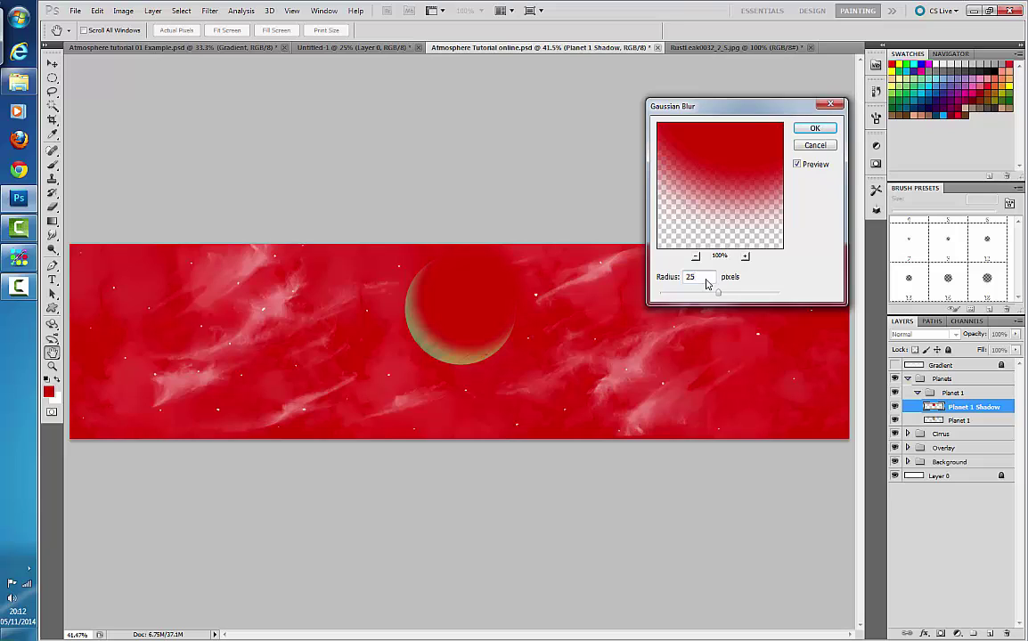
click(801, 260)
click(813, 129)
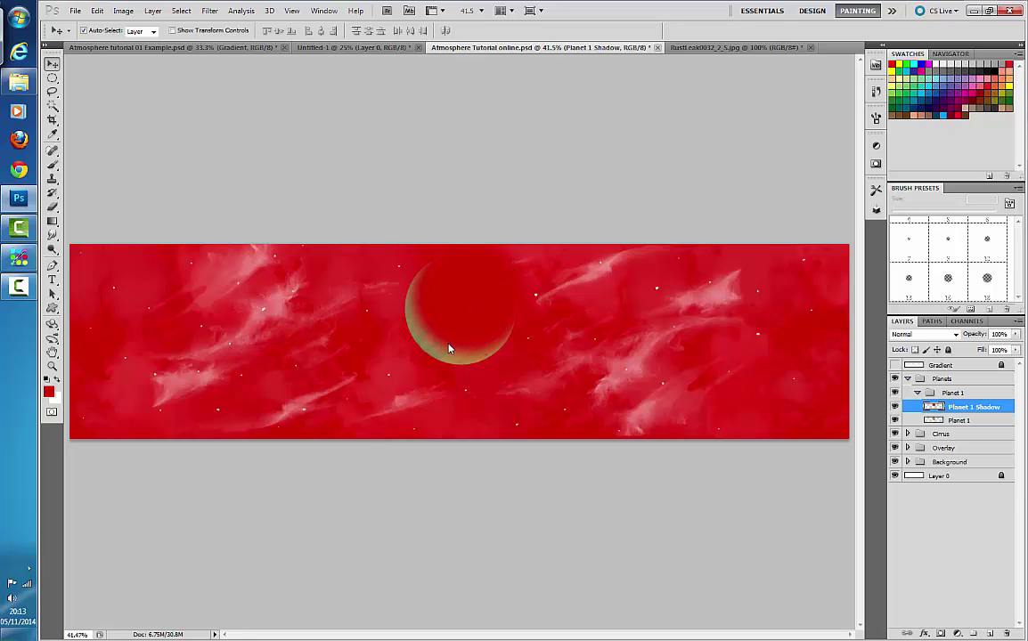
Step: Rotate the Planet 1 rust texture by entering 90° and reposition the red shadow slightly left
drag(464, 292, 499, 298)
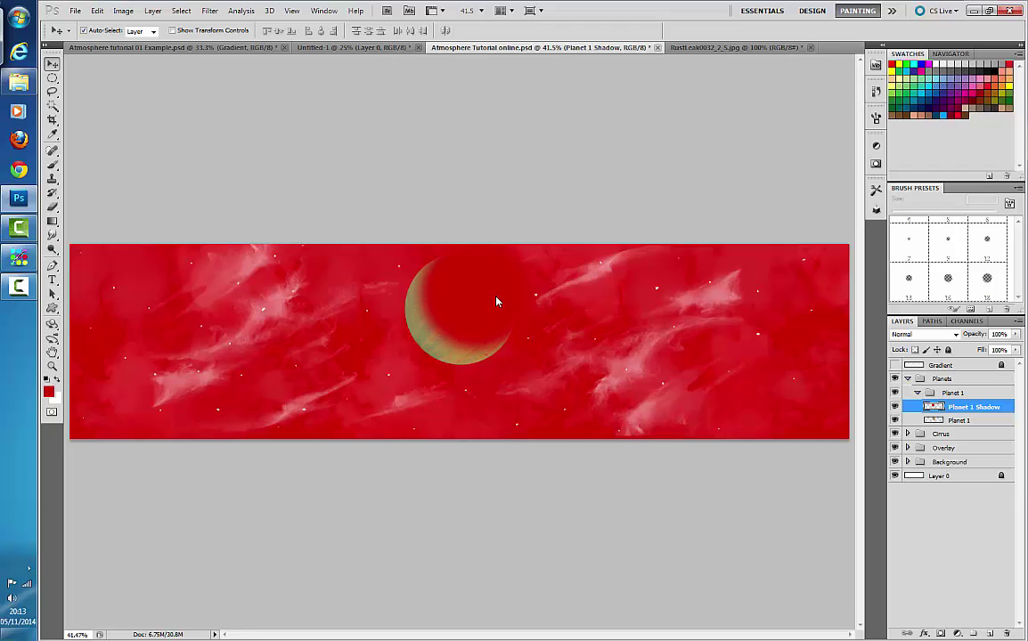
click(962, 419)
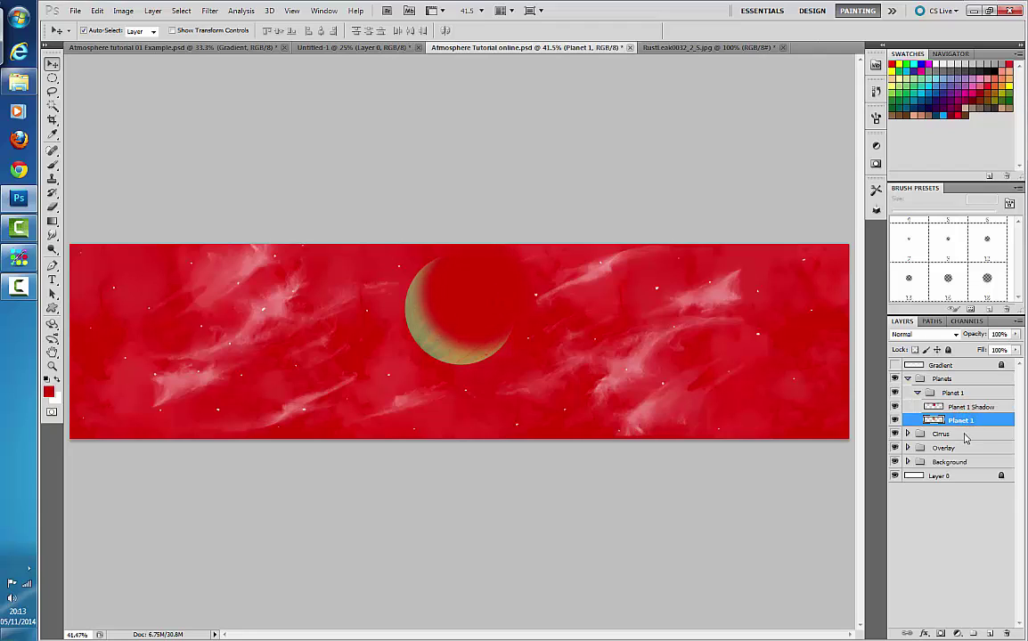
click(97, 10)
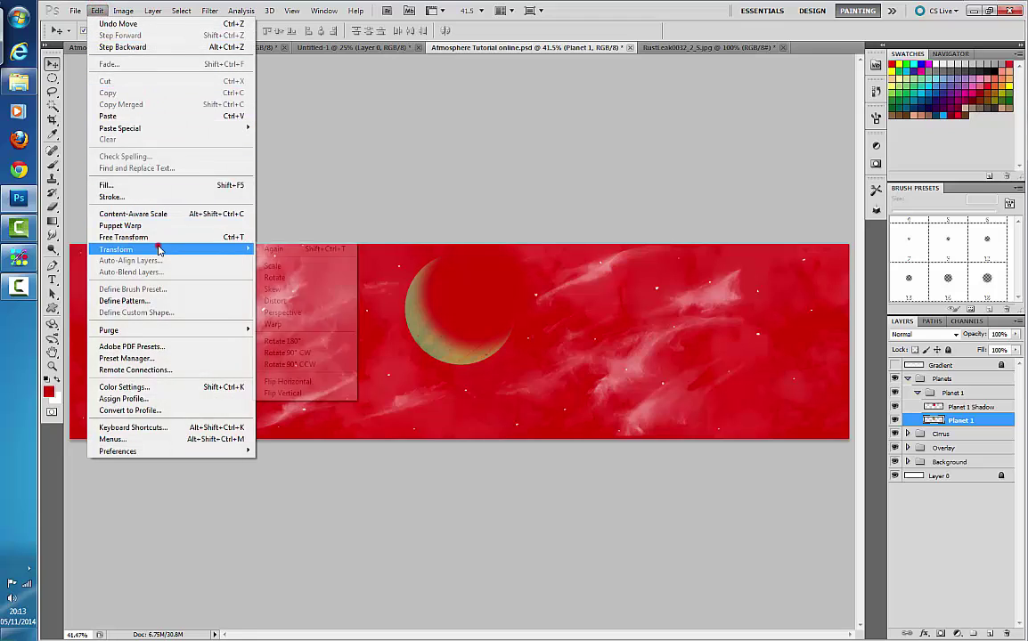
mouse_move(139, 249)
click(315, 277)
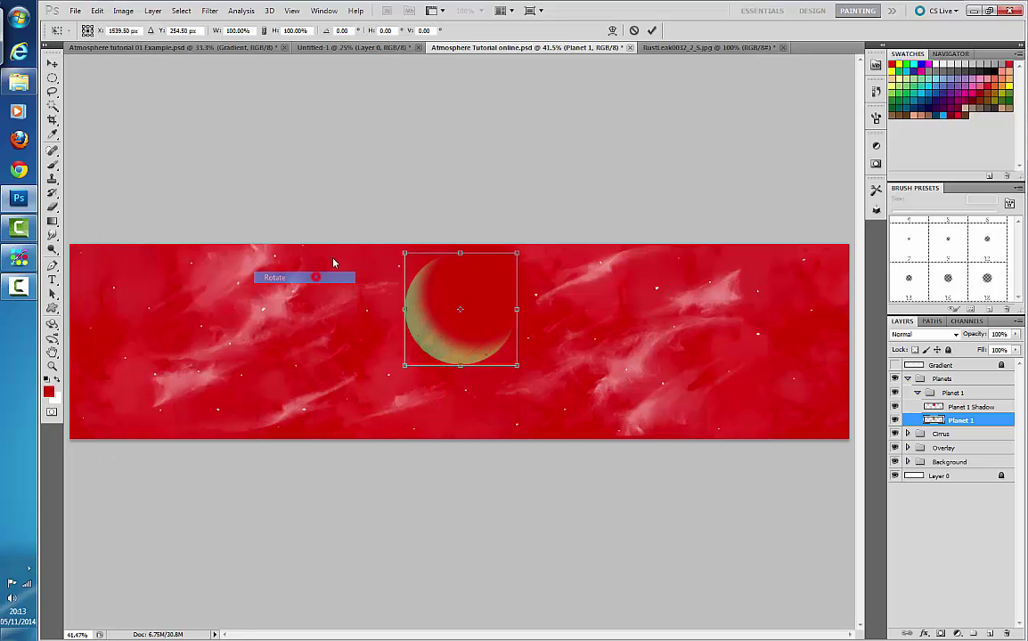
click(342, 30)
text(90)
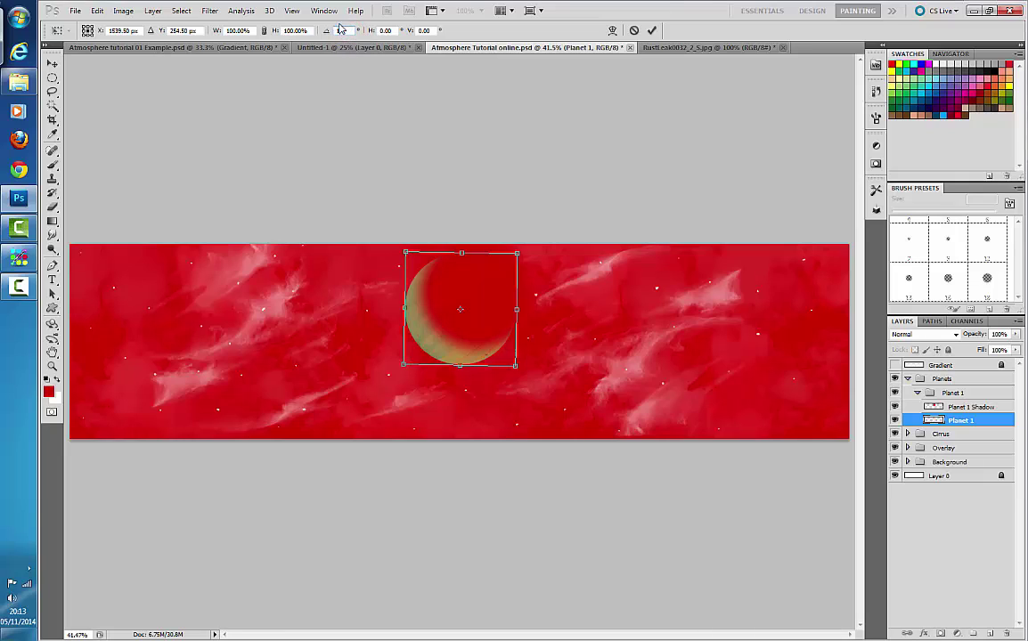
key(Return)
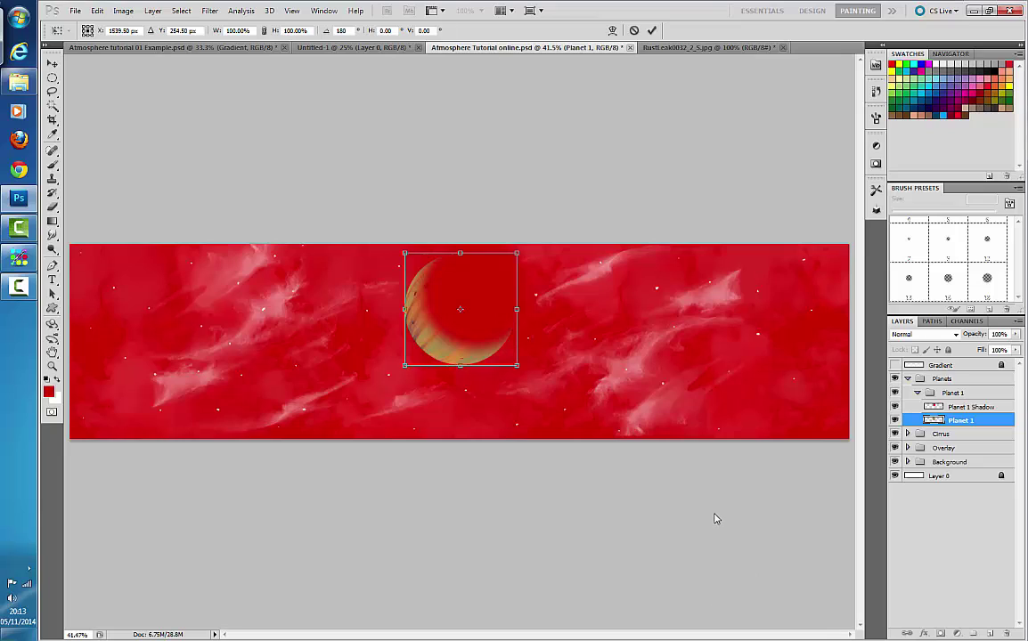
key(Return)
drag(484, 320, 475, 322)
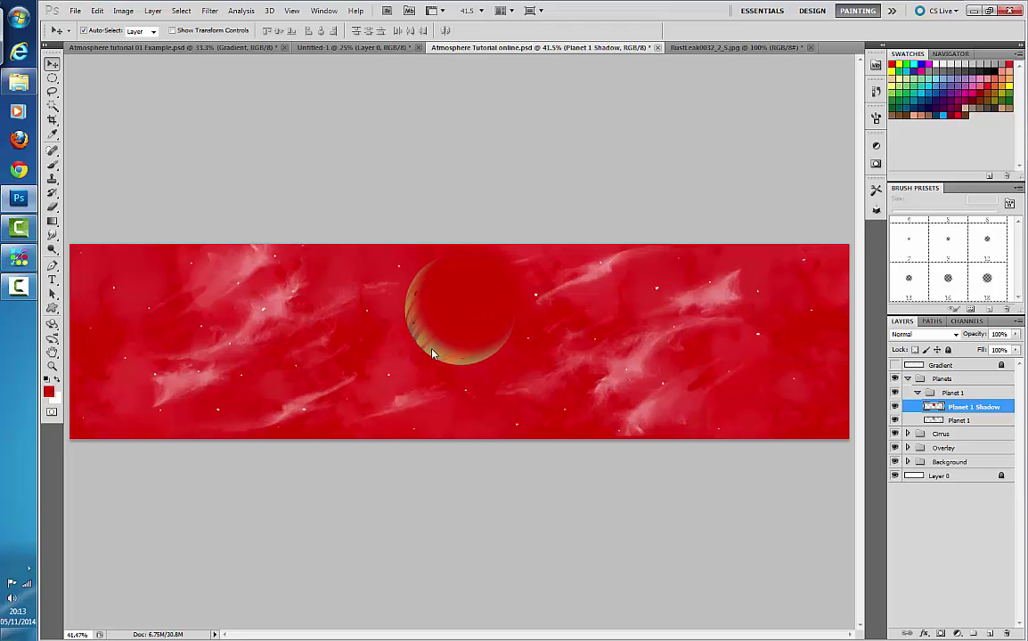
Step: Hide Planet 1 Shadow and set Planet 1's blend mode to Overlay, then Screen
click(895, 406)
click(932, 422)
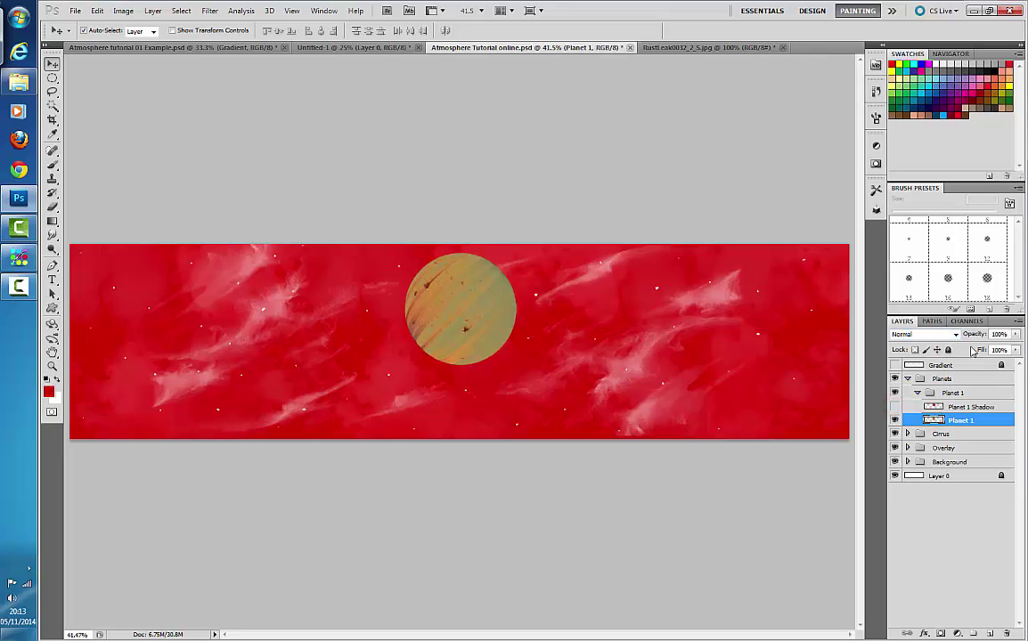
click(926, 334)
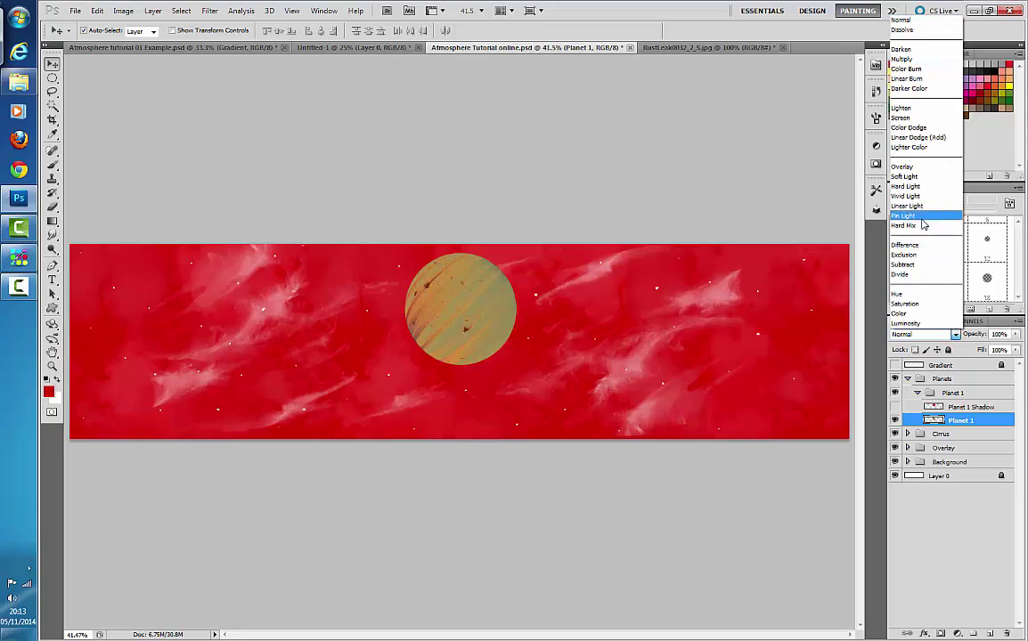
click(922, 167)
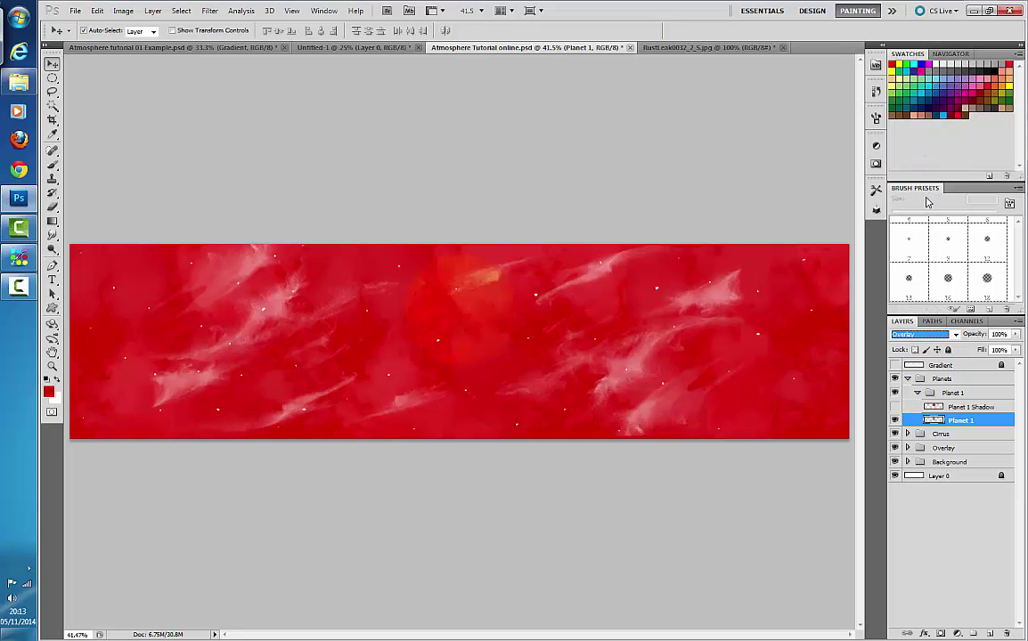
click(953, 335)
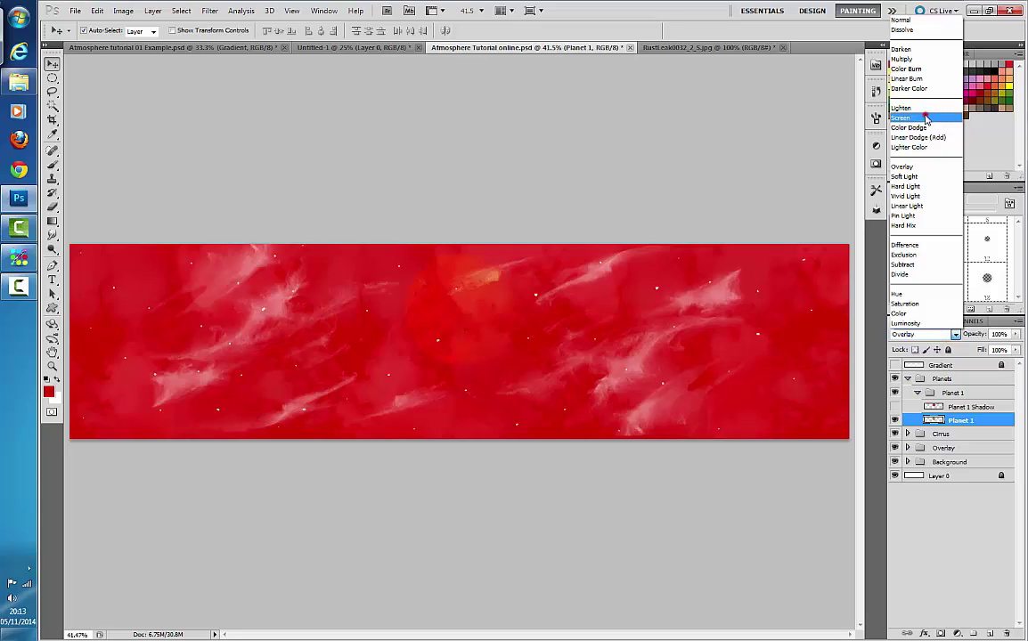
click(923, 118)
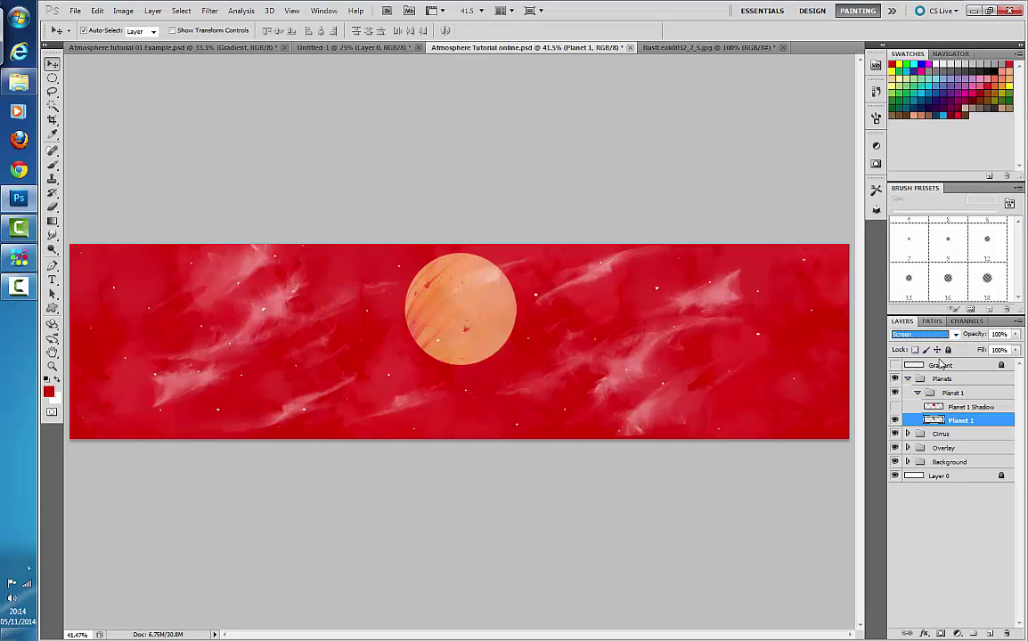
click(951, 335)
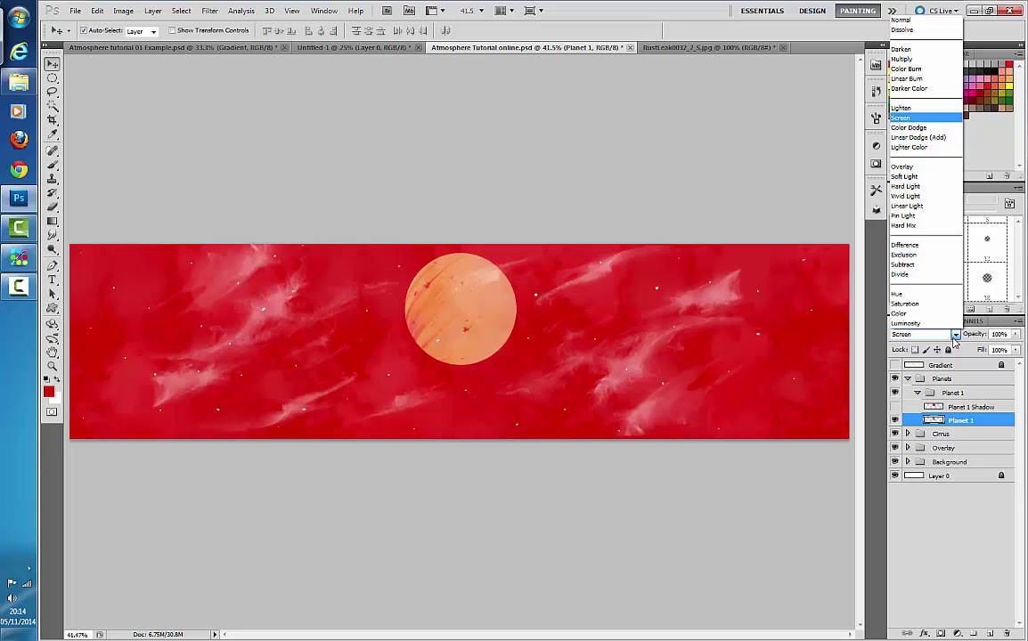
click(1019, 337)
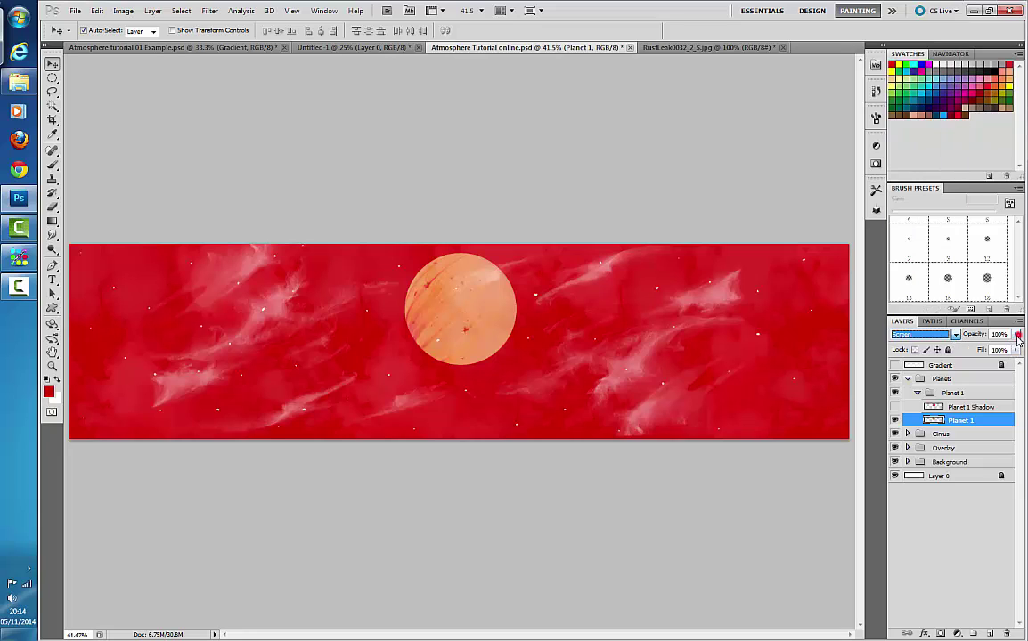
Step: Try a lower opacity on Planet 1 and browse the blend modes and Layer menu
mouse_move(1017, 336)
mouse_down()
mouse_move(993, 349)
mouse_move(1024, 350)
mouse_up()
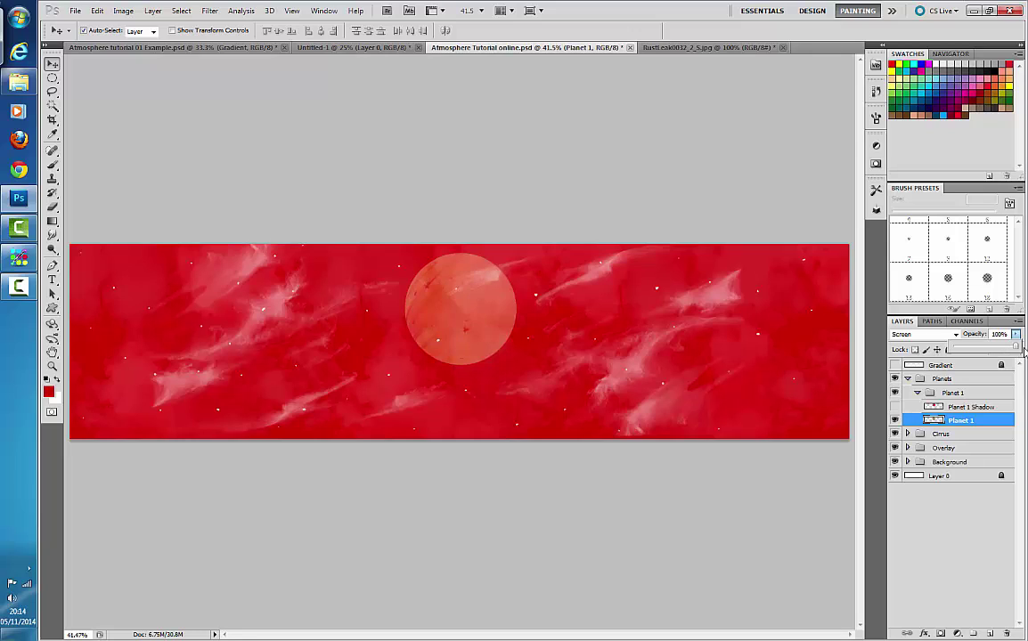
click(956, 335)
click(956, 335)
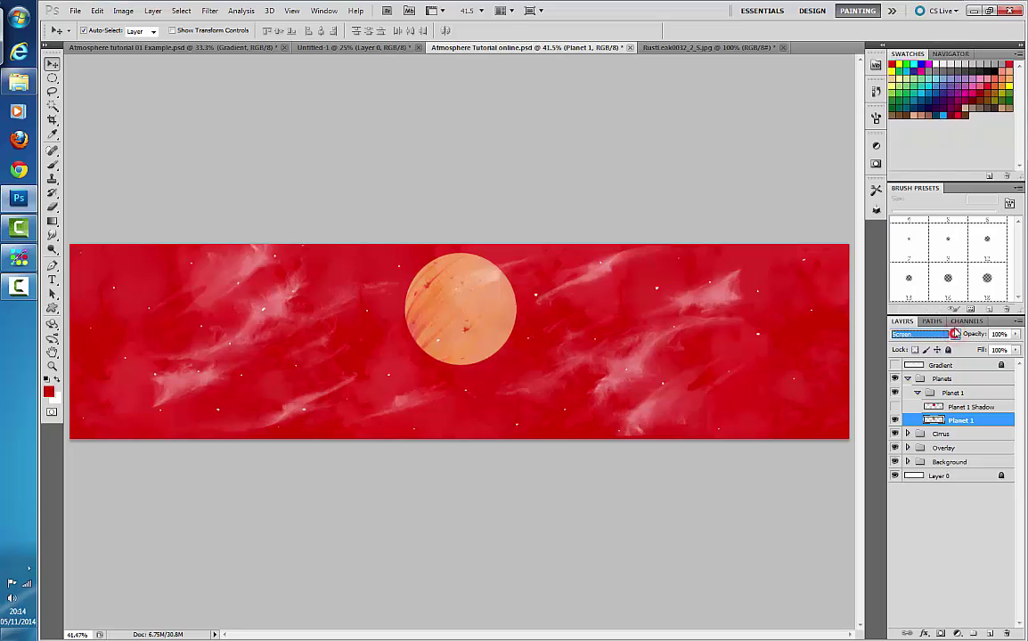
click(101, 9)
click(152, 10)
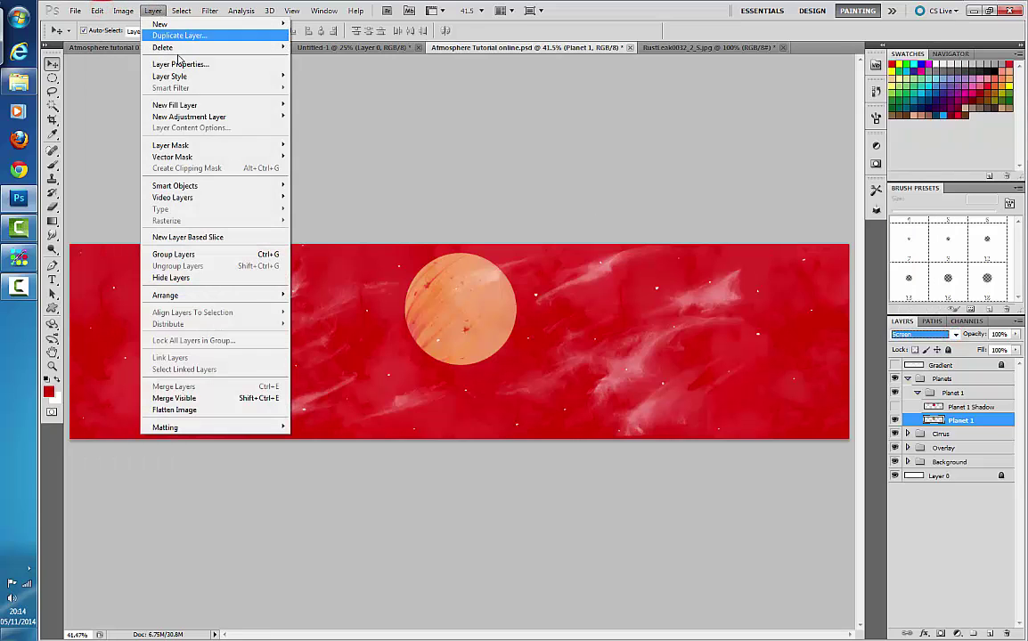
mouse_move(198, 150)
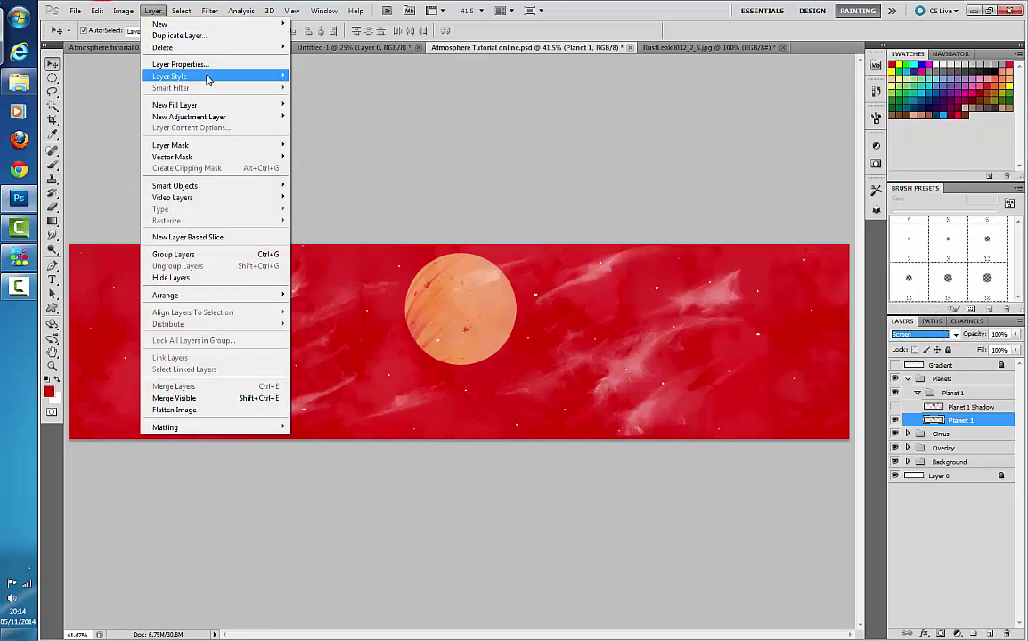
mouse_move(207, 81)
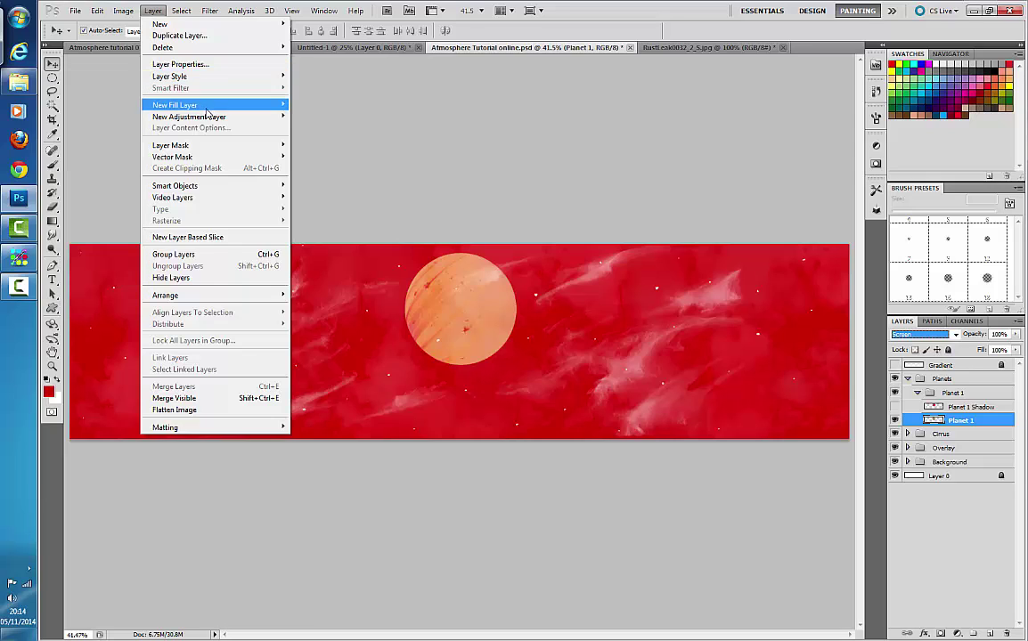
mouse_move(207, 120)
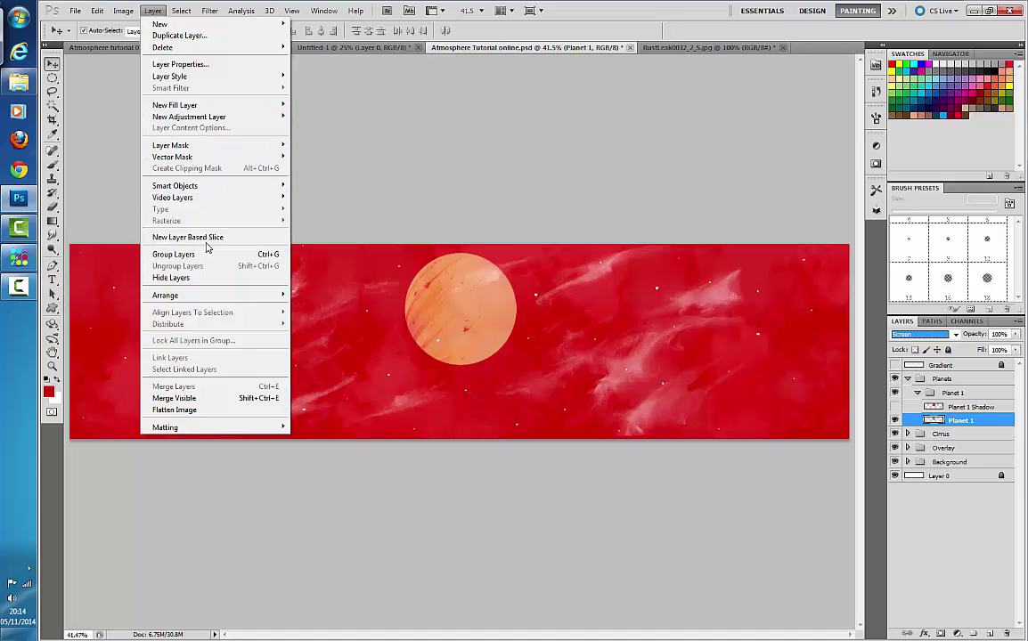
mouse_move(217, 188)
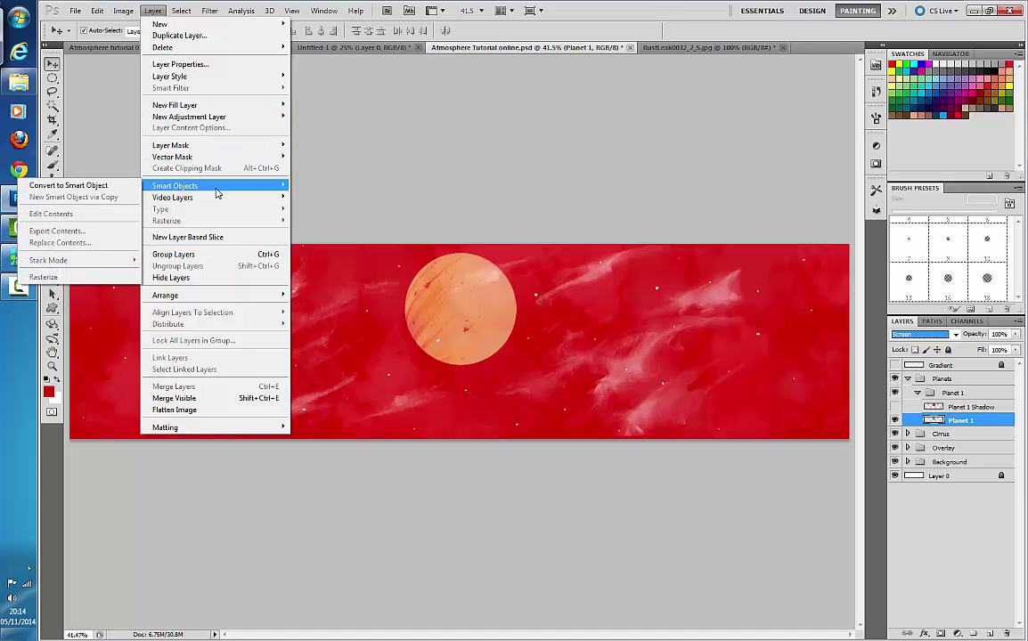
mouse_move(123, 12)
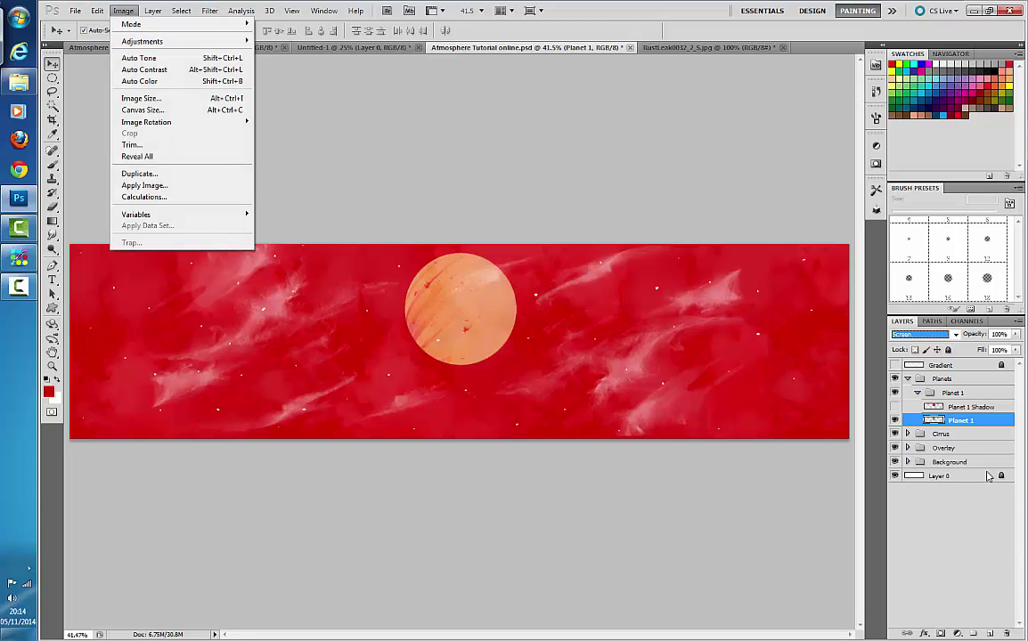
Step: Select the Planet 1 outline and desaturate the planet
click(939, 426)
ctrl+click(937, 422)
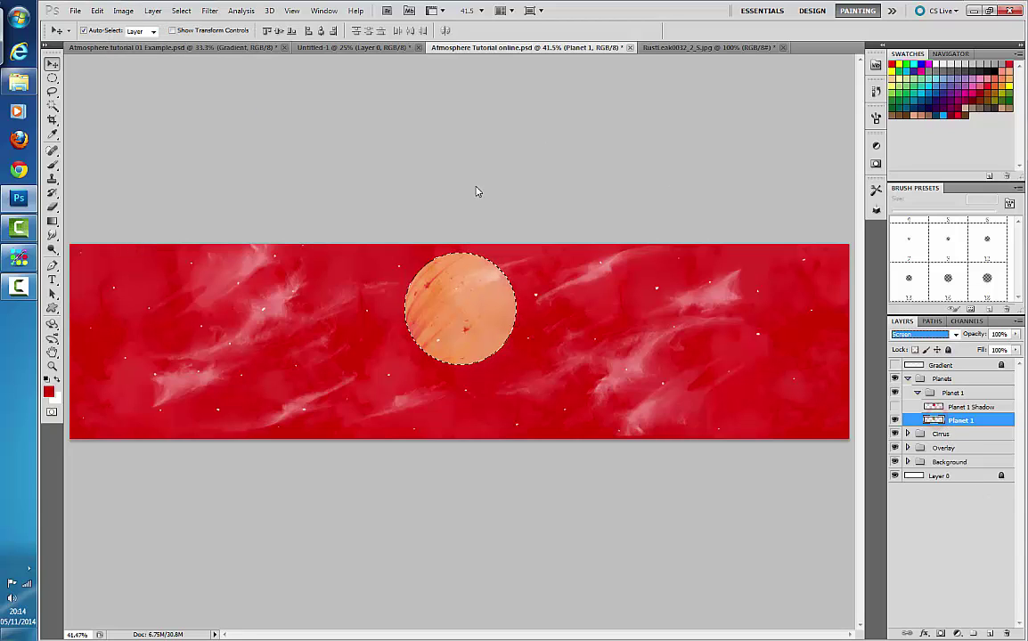
click(123, 11)
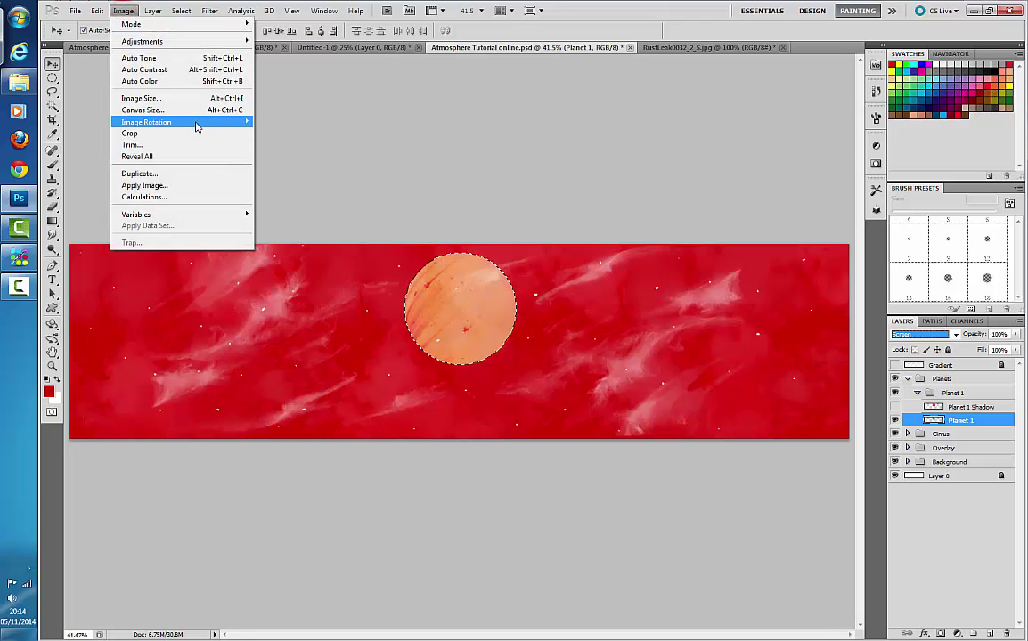
click(192, 42)
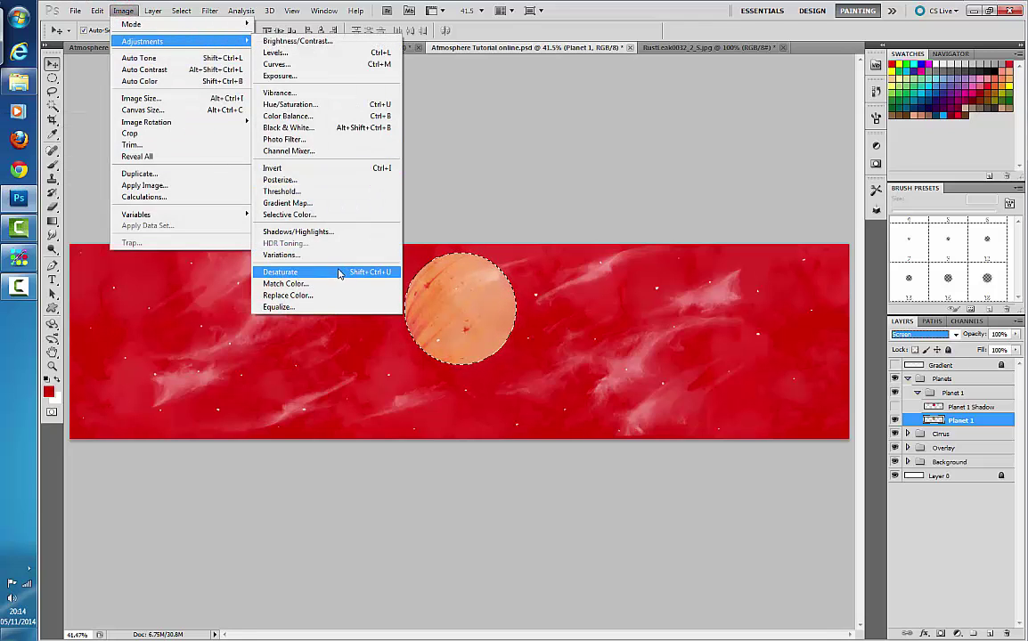
click(294, 272)
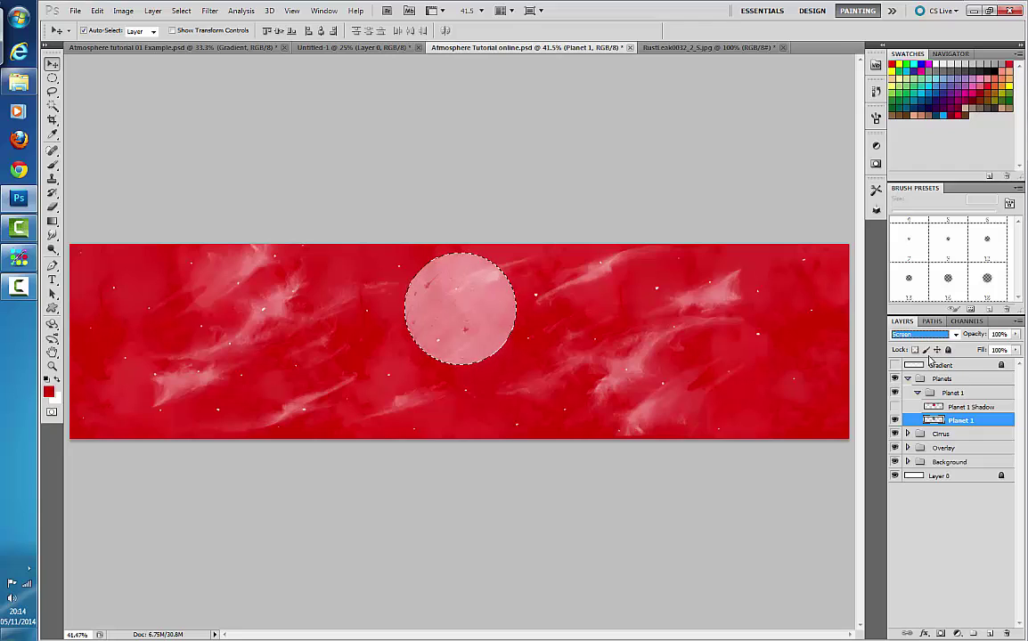
Step: Apply Levels 93, 1.00, 163 to the planet, deselect, and show Planet 1 Shadow again
click(153, 10)
mouse_move(126, 13)
click(165, 41)
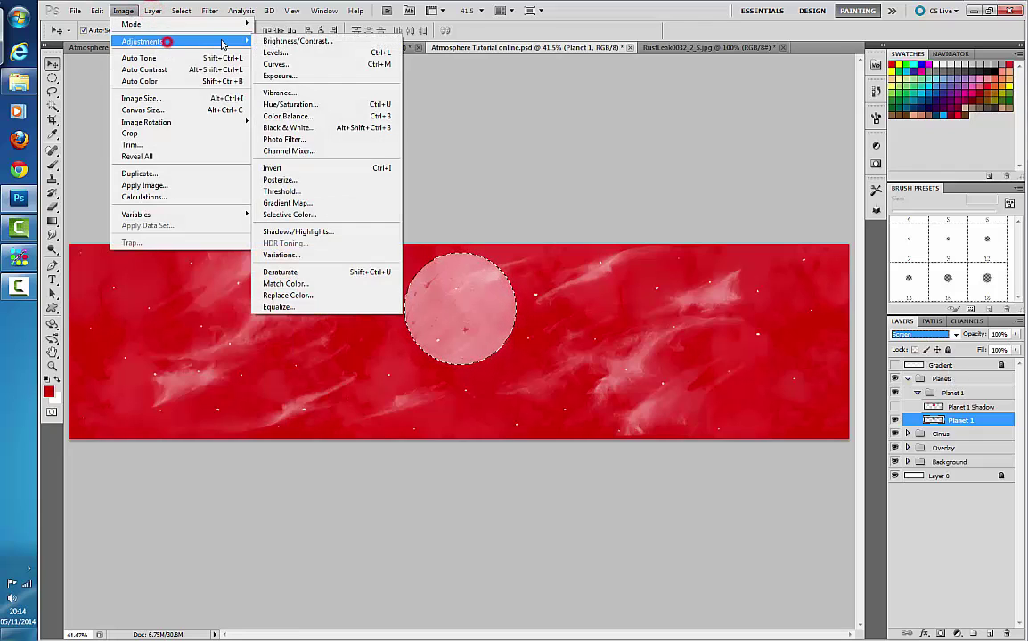
click(366, 56)
drag(743, 268, 806, 270)
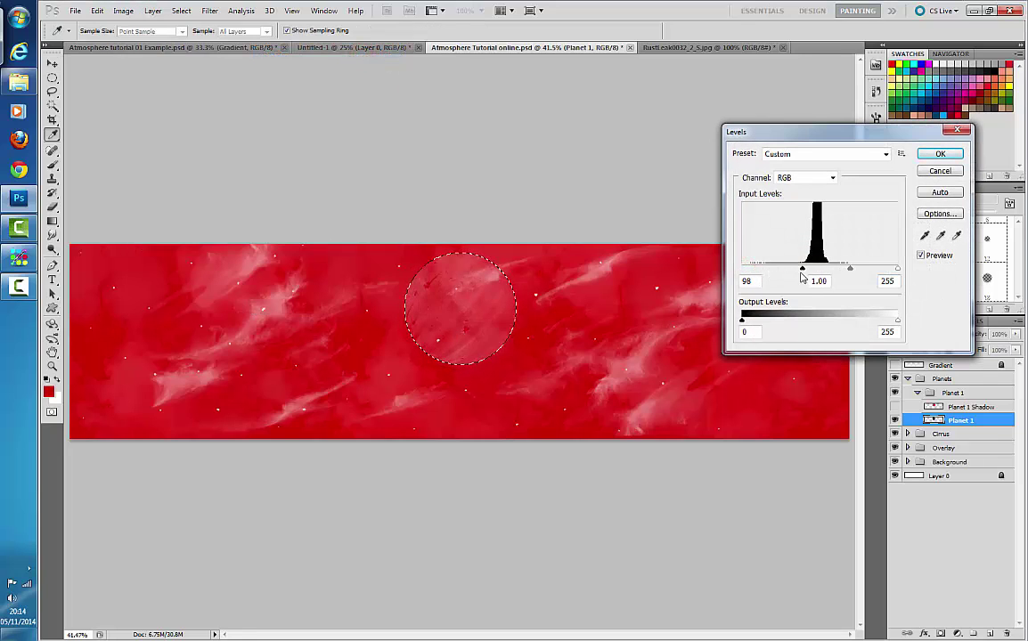
drag(896, 269, 820, 271)
click(840, 271)
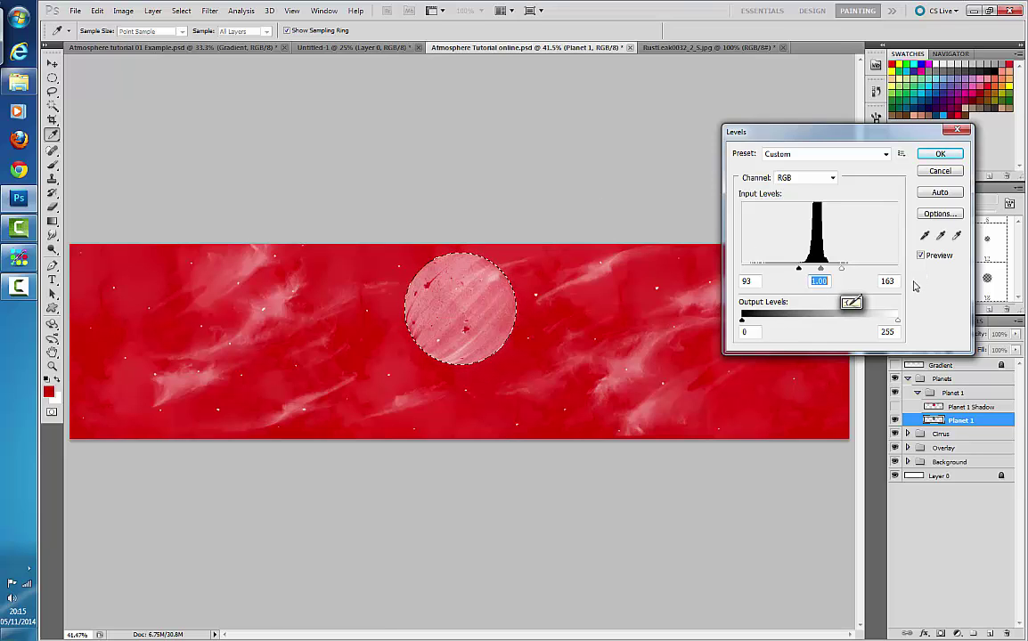
click(938, 155)
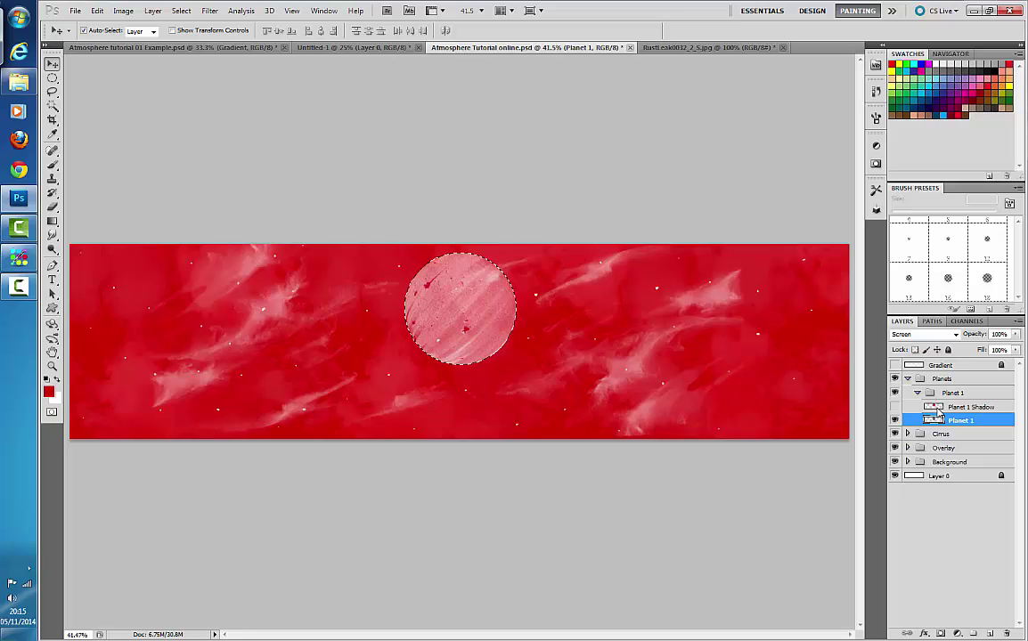
key(ctrl+d)
click(895, 407)
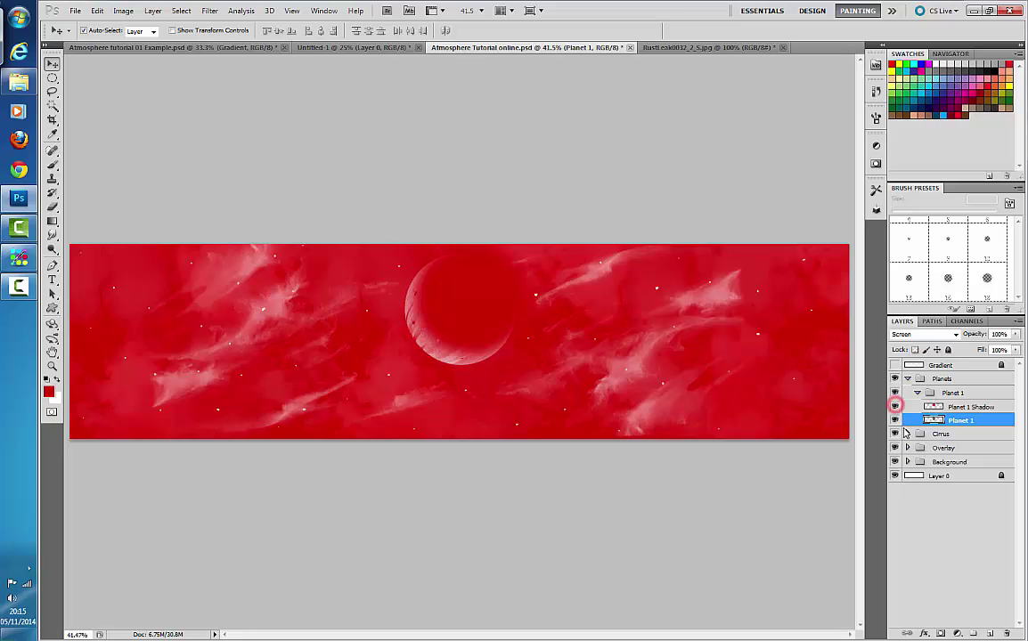
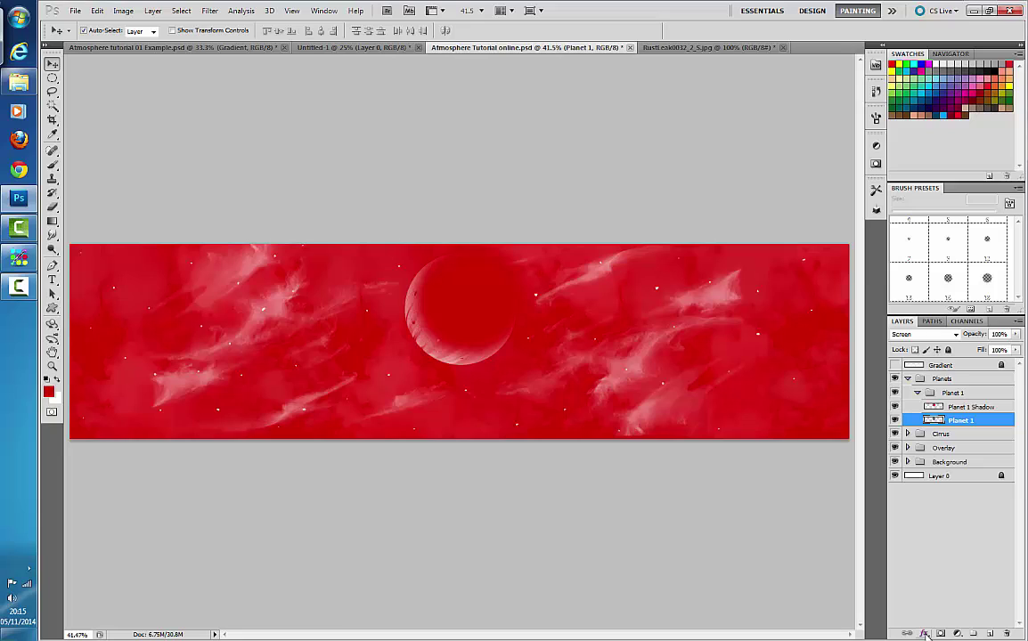
Step: Open the fx layer-effects menu for the Planet 1 layer
click(925, 634)
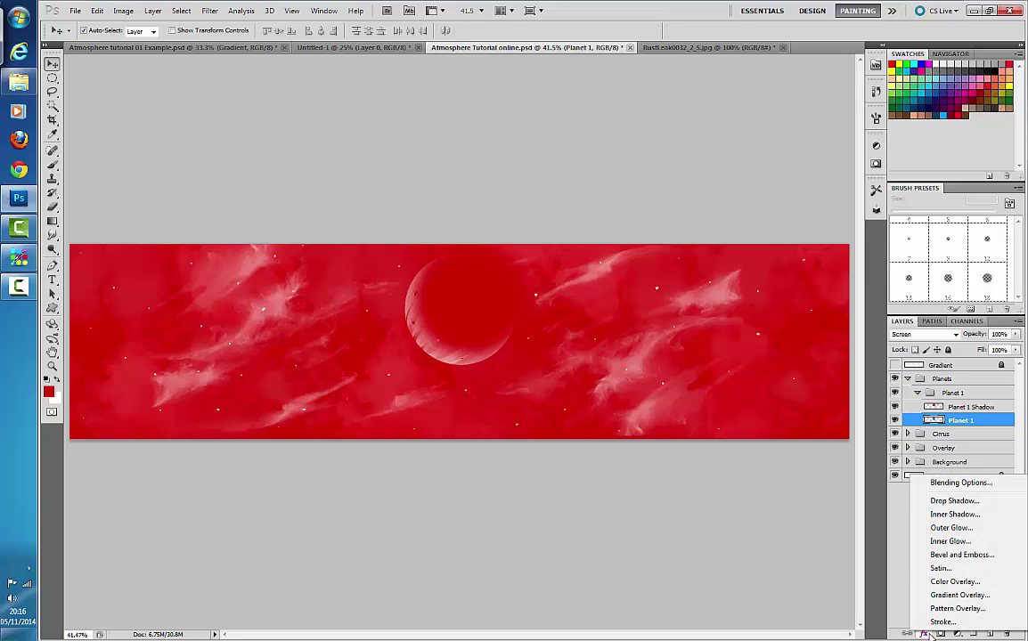
Step: Open Blending Options for Planet 1 and enable Outer Glow and Inner Glow
click(961, 483)
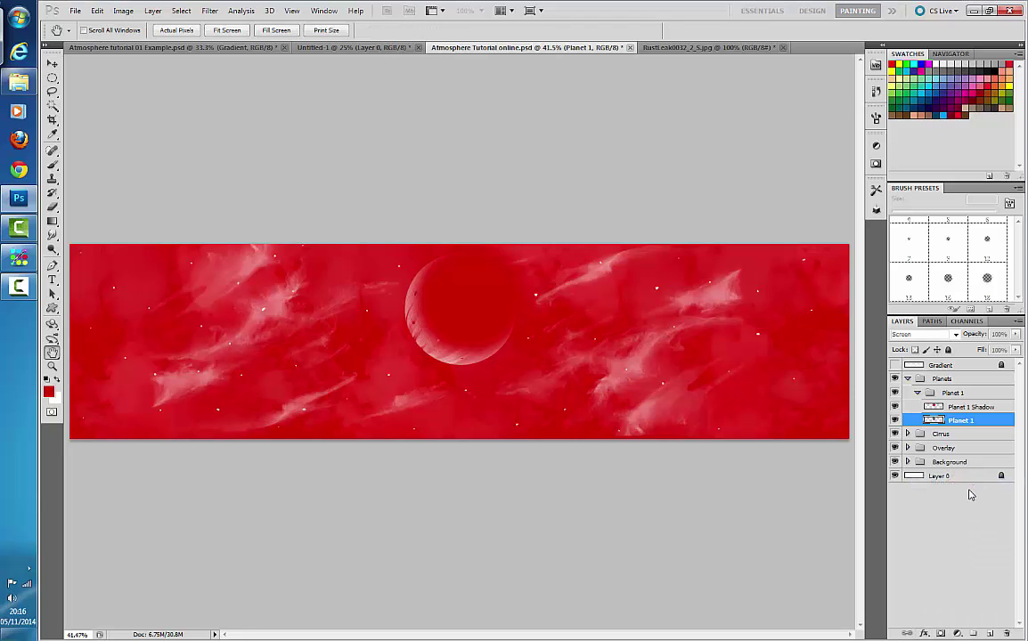
drag(885, 78, 778, 65)
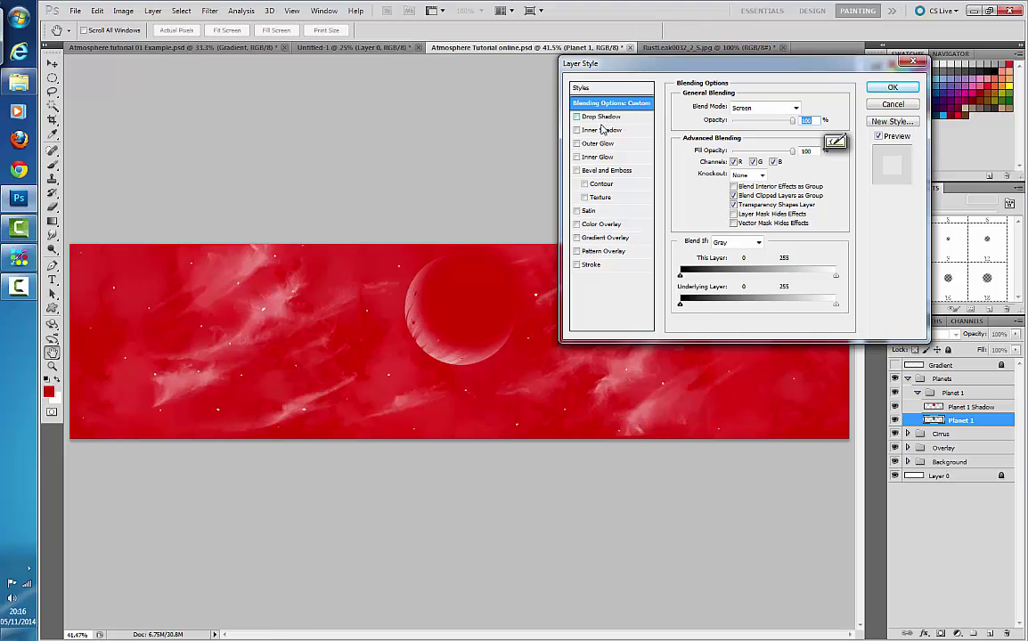
click(603, 144)
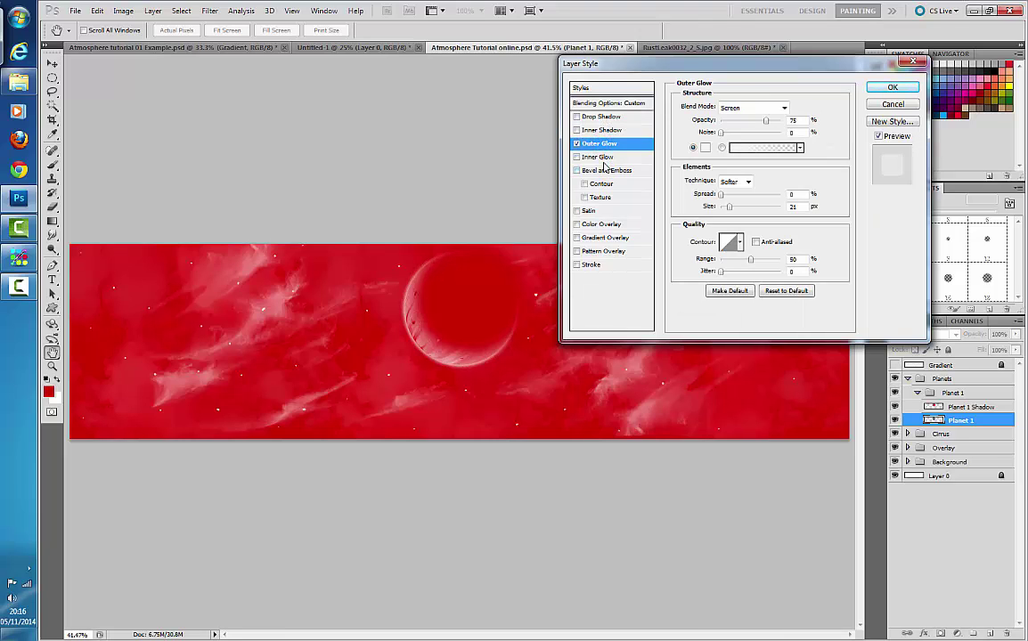
click(603, 158)
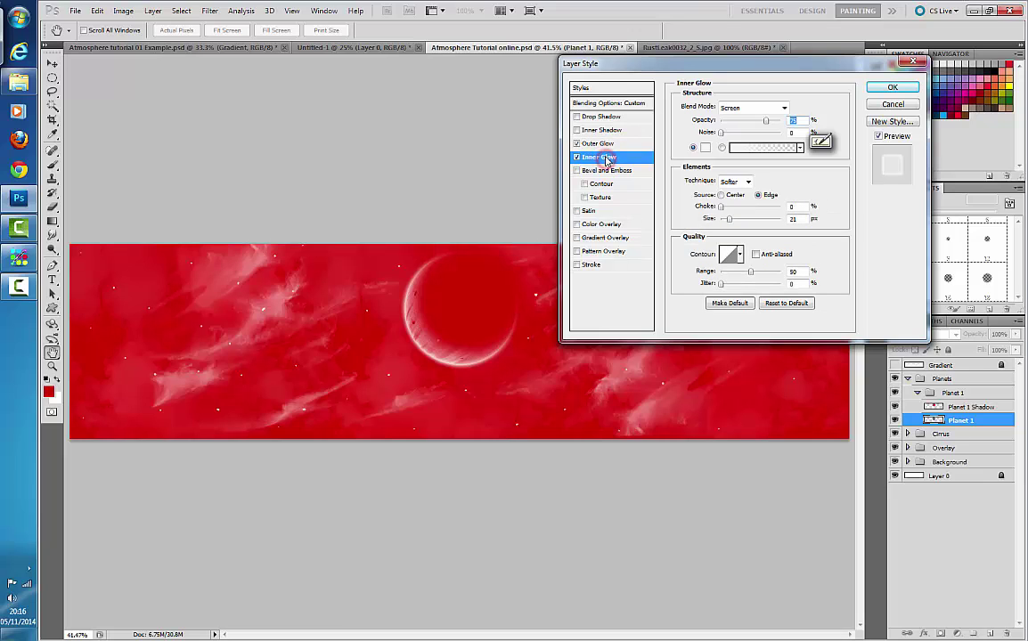
click(577, 158)
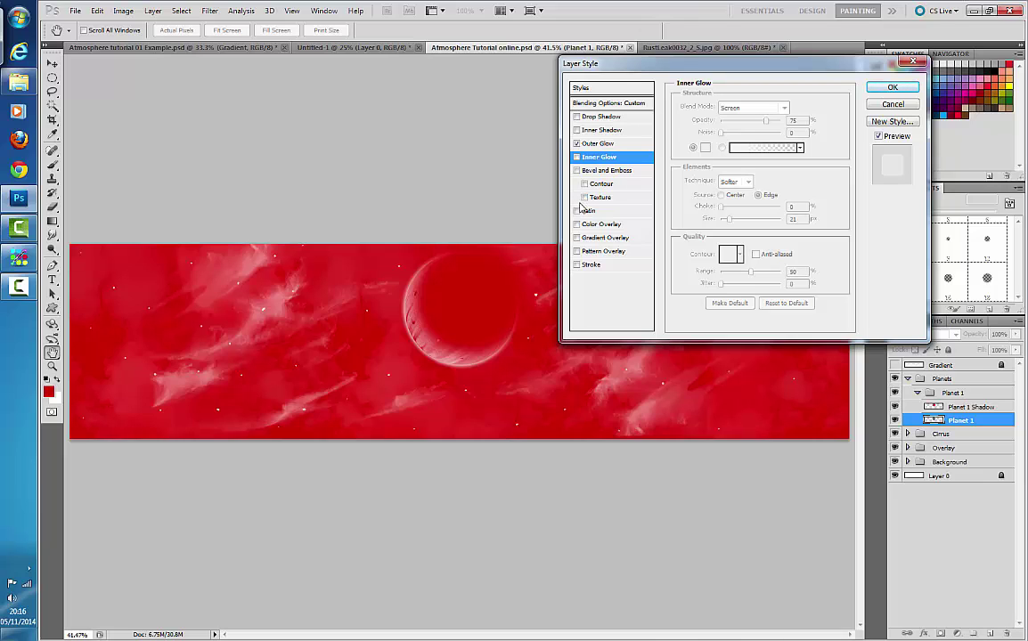
click(578, 157)
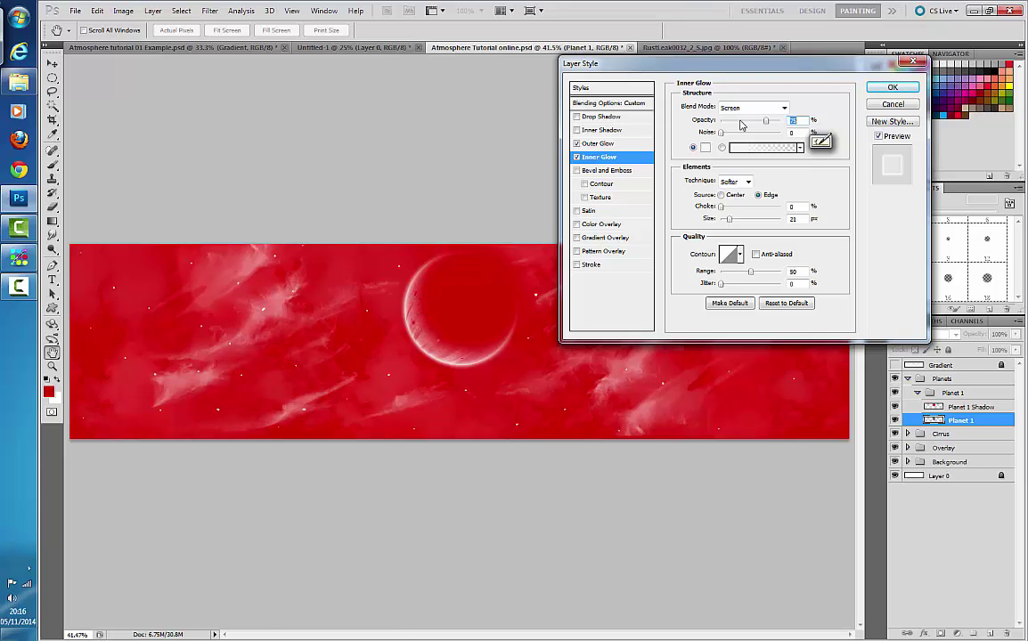
Step: Set the Inner Glow colour to white and enlarge its size slightly
click(705, 148)
click(378, 212)
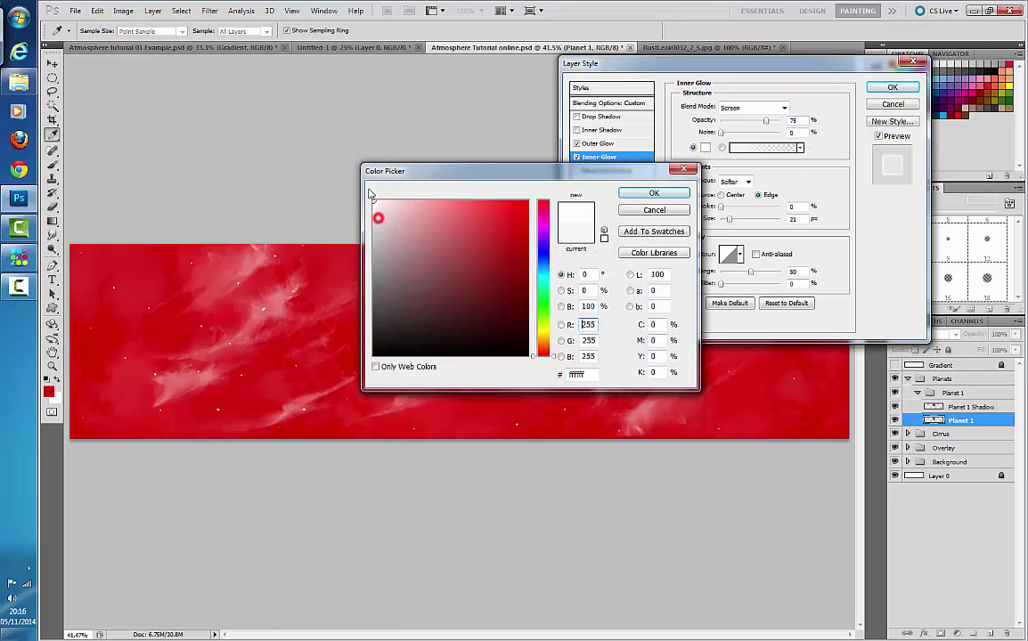
click(621, 194)
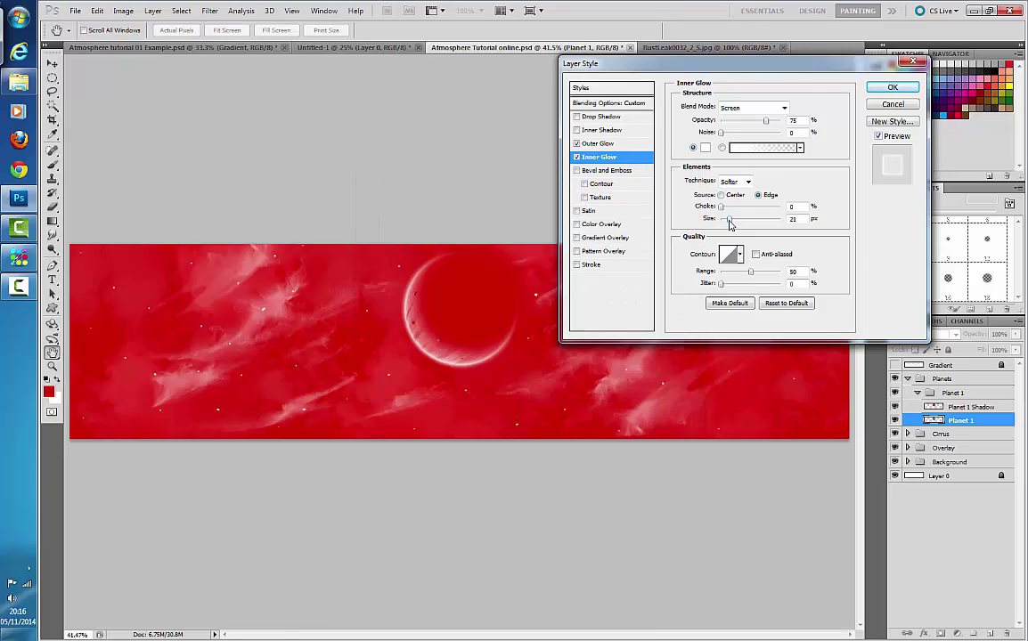
click(731, 220)
drag(730, 222, 734, 223)
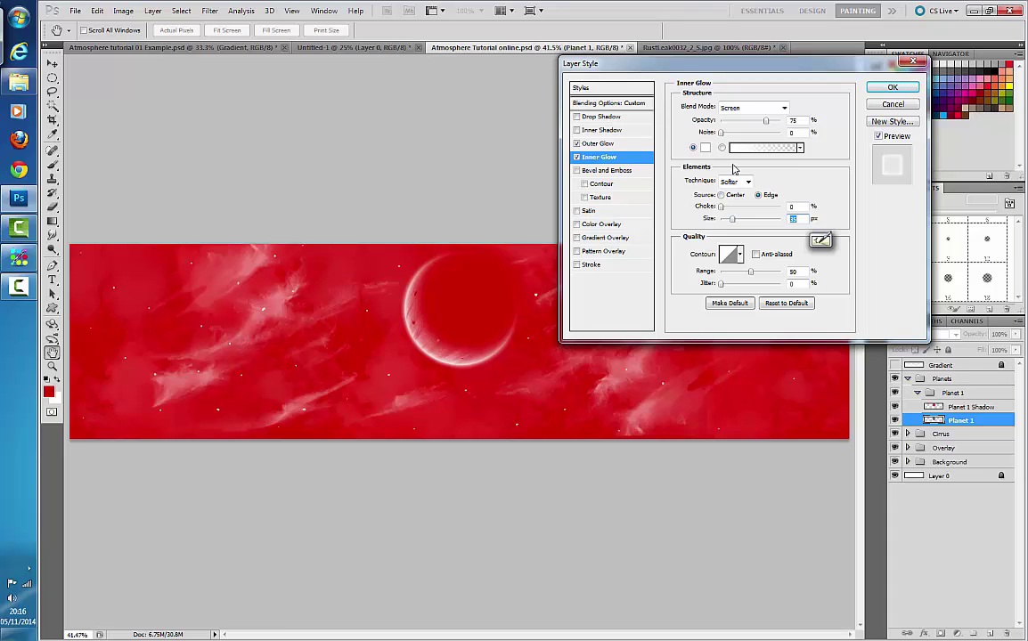
Step: Set the Outer Glow colour to white at 100% opacity and apply both glows
click(624, 145)
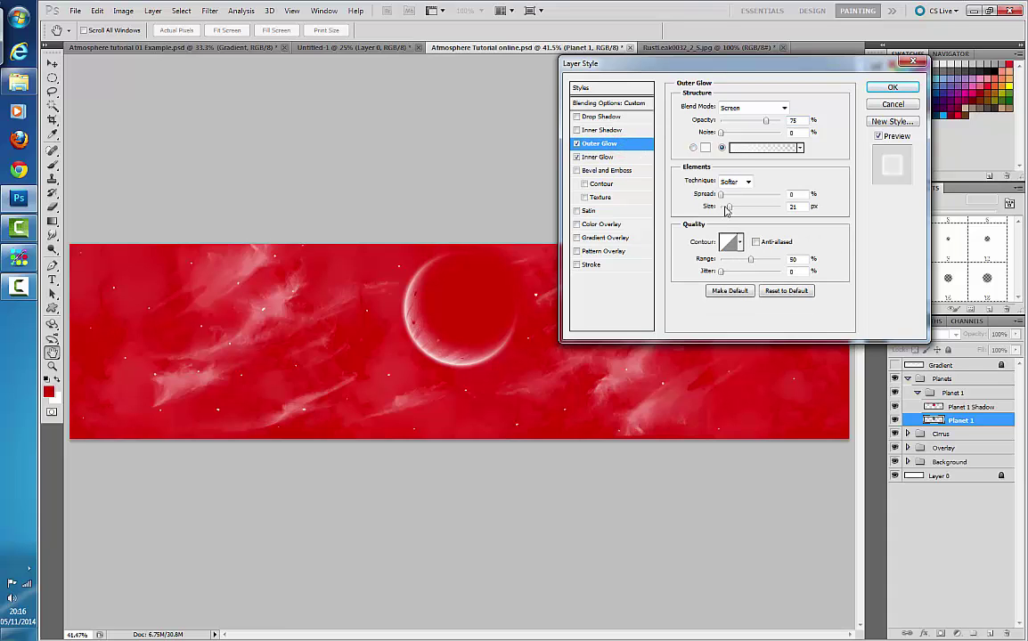
click(705, 147)
click(374, 215)
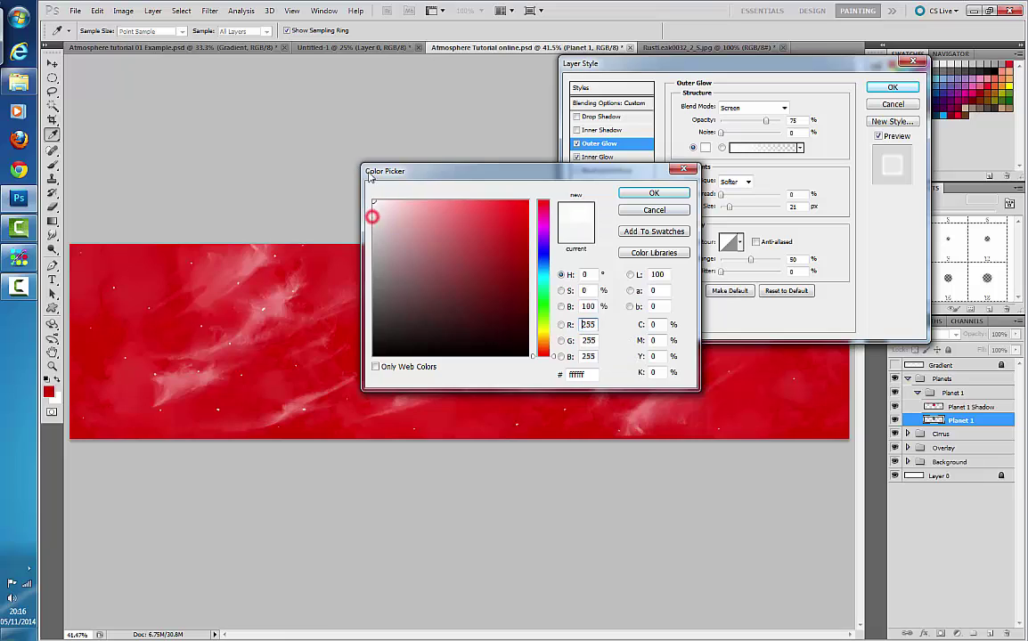
click(651, 194)
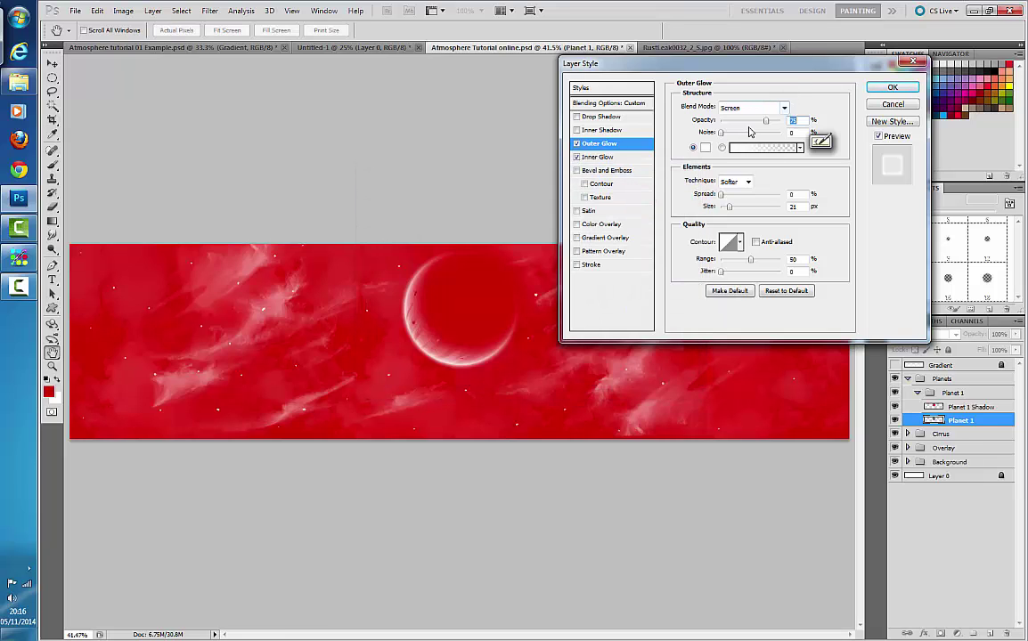
drag(765, 121, 781, 120)
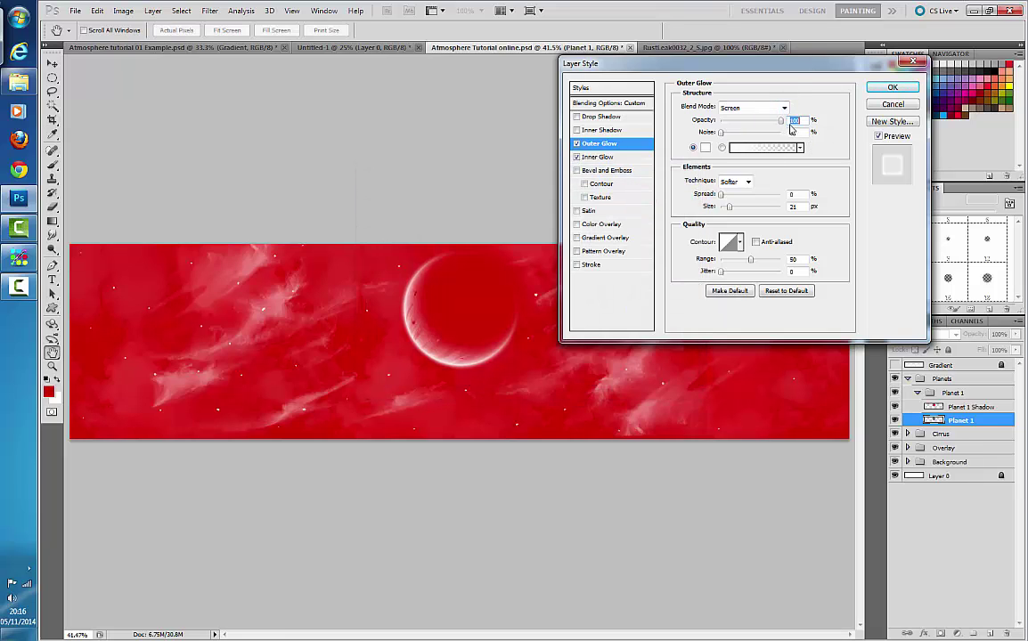
click(890, 87)
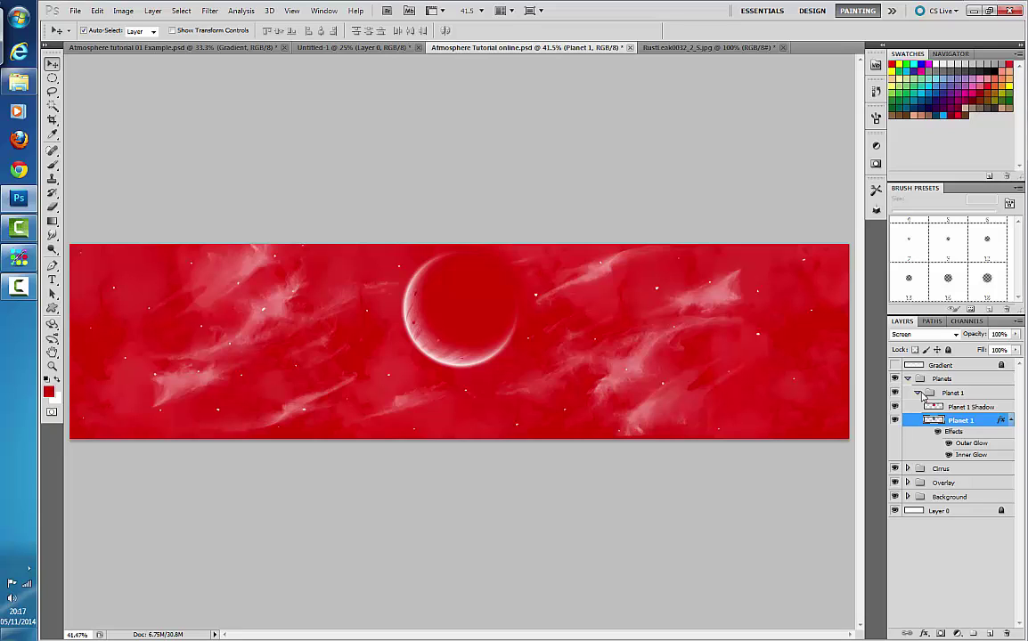
Step: Zoom the canvas to 100% on the planet's glowing white rim
key(ctrl+plus)
key(ctrl+plus)
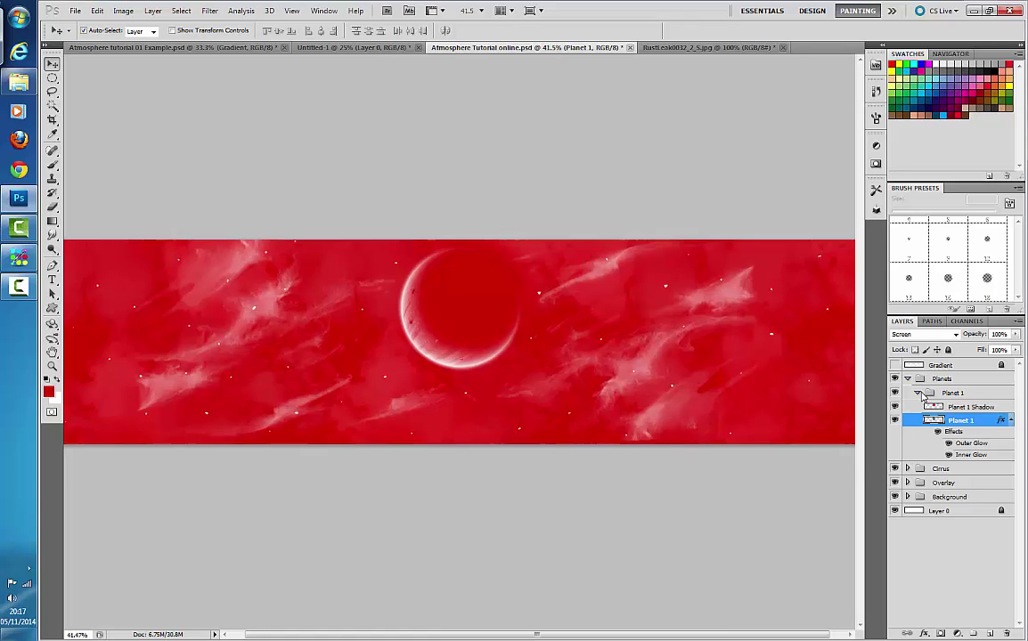
key(ctrl+plus)
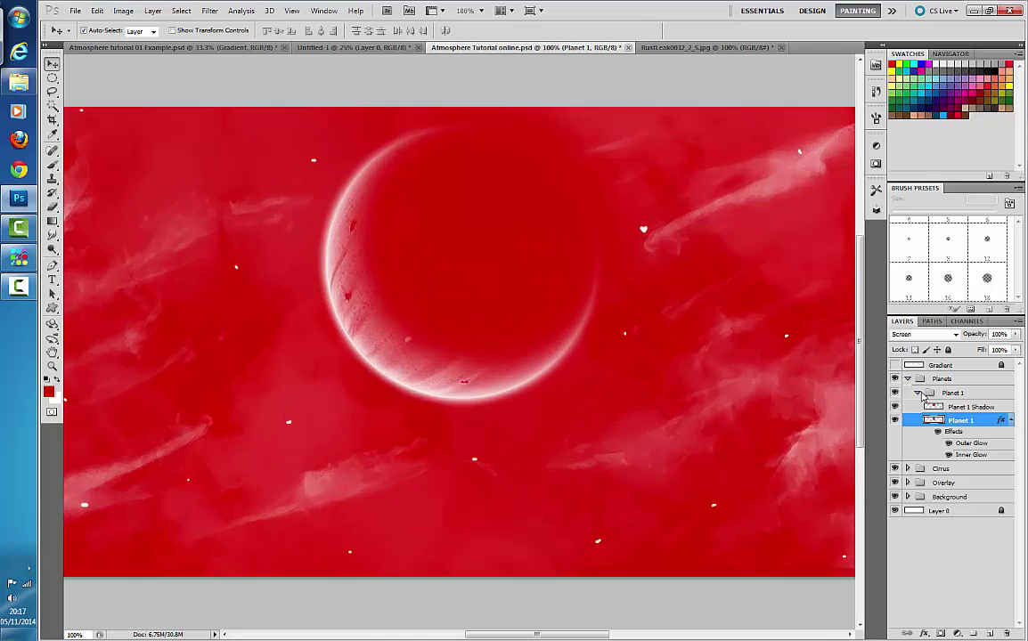
key(ctrl+plus)
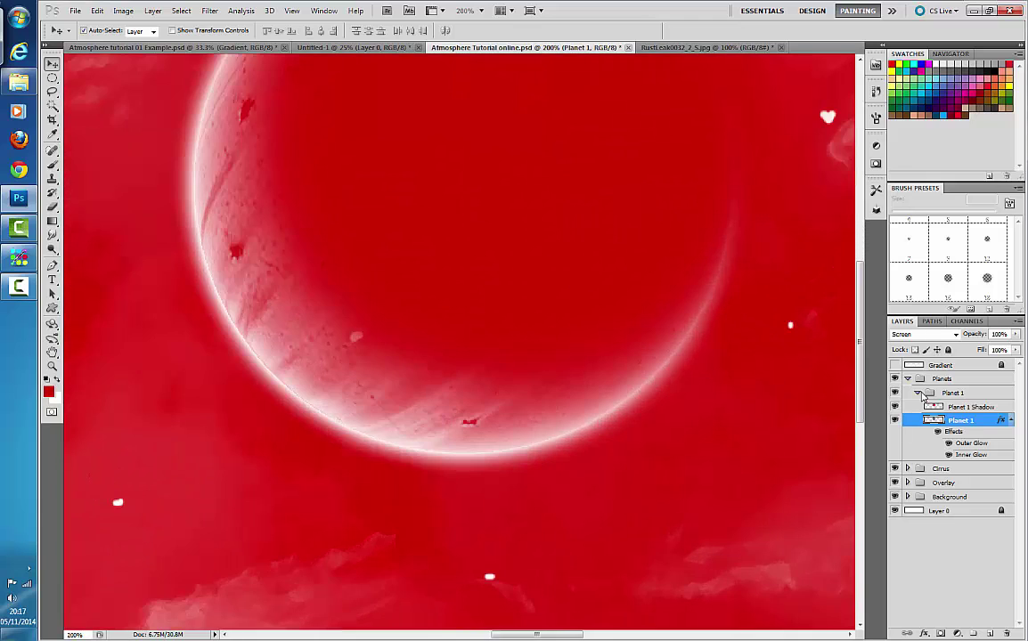
key(ctrl+minus)
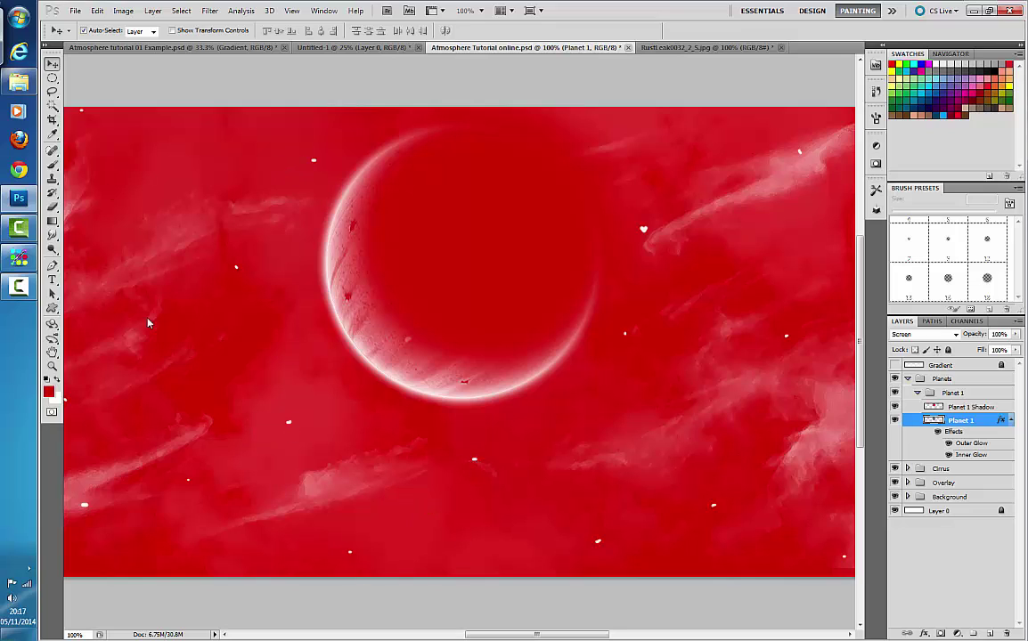
Step: Collapse the Background and Planets groups and create a new group named 'Light Effects'
click(908, 496)
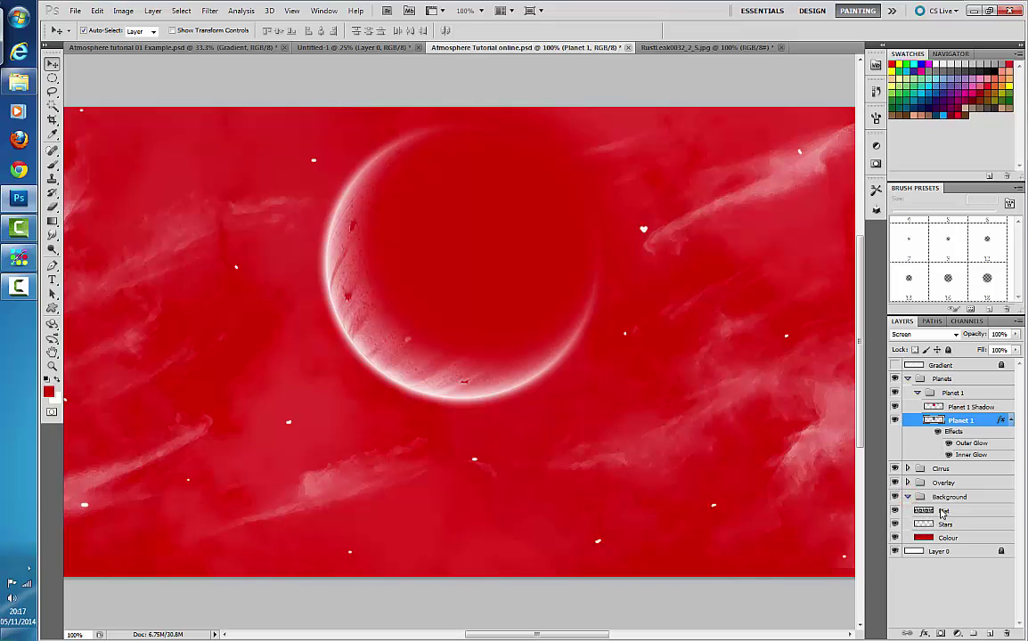
click(931, 496)
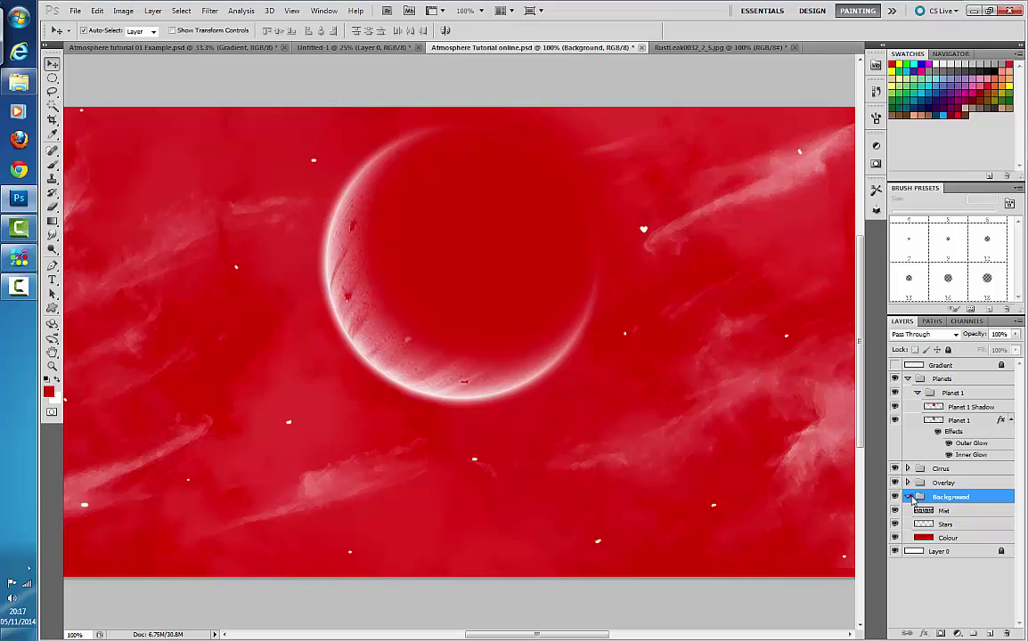
click(908, 497)
click(965, 424)
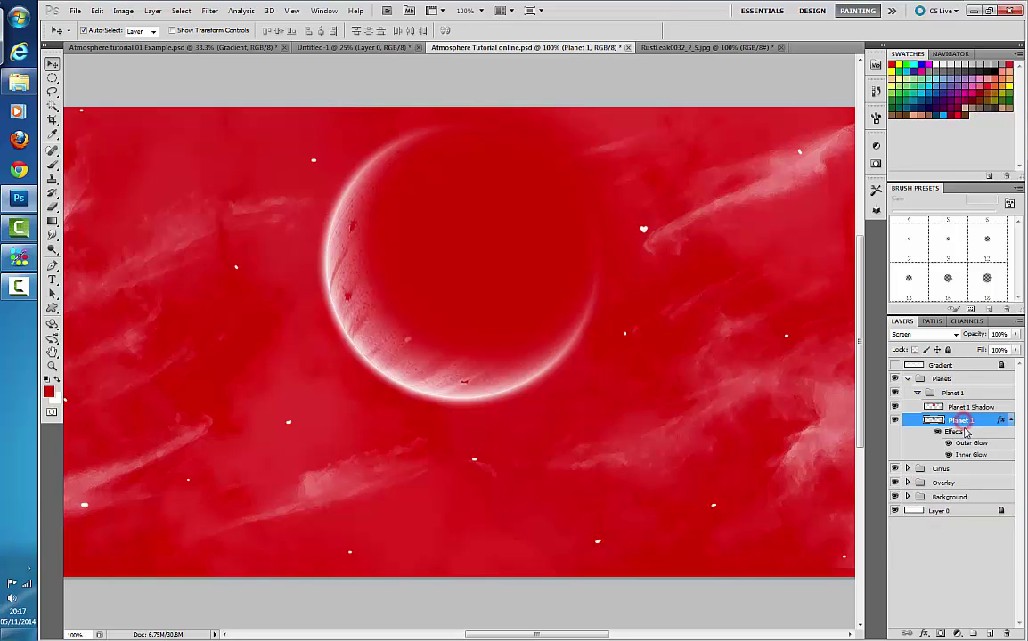
click(909, 379)
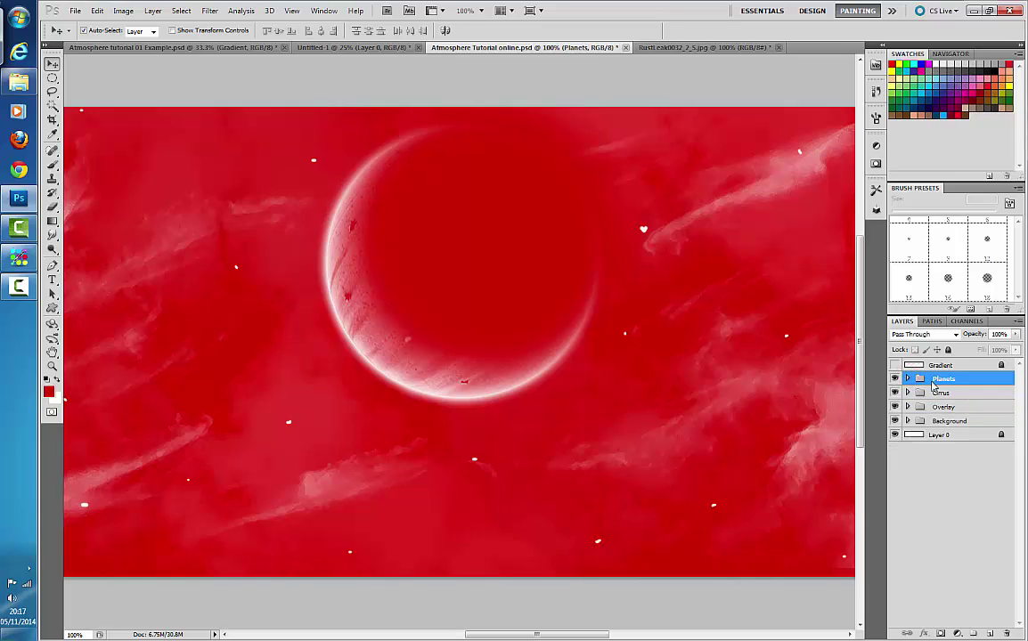
click(973, 634)
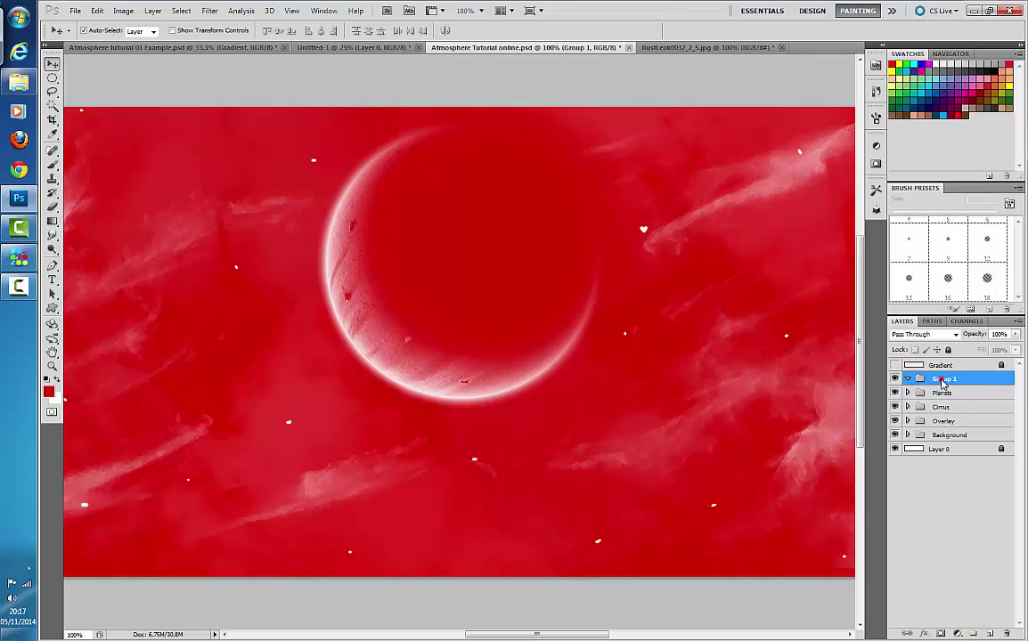
double_click(948, 381)
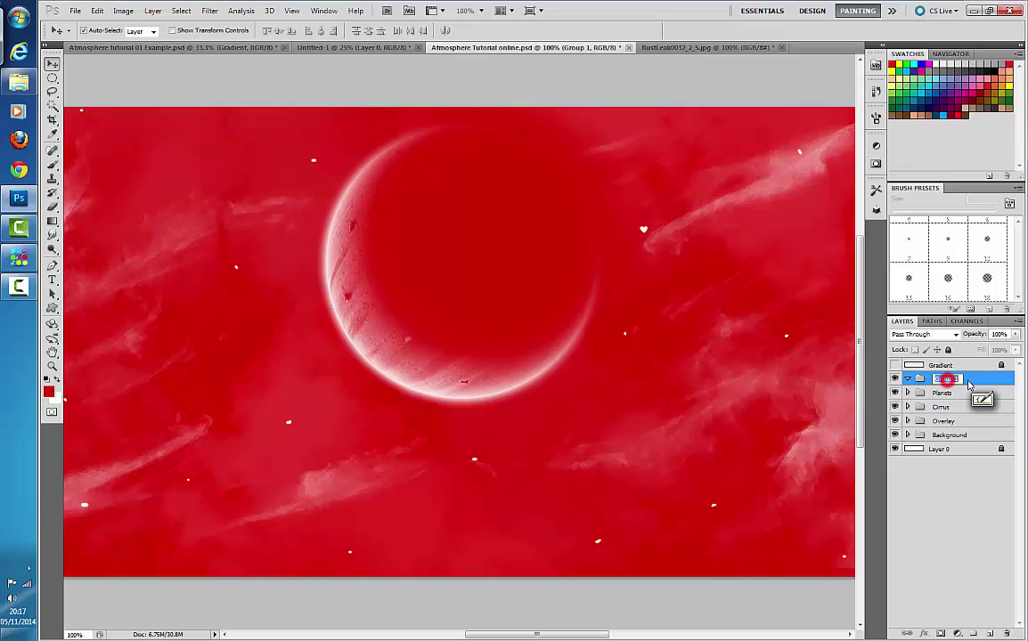
text(Light)
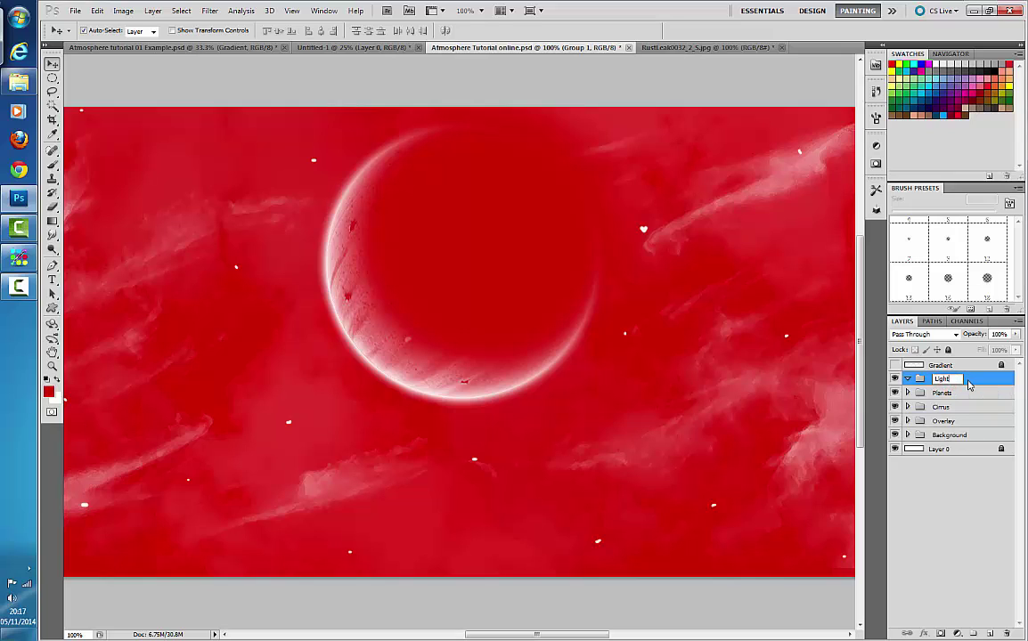
text( Effects)
key(Return)
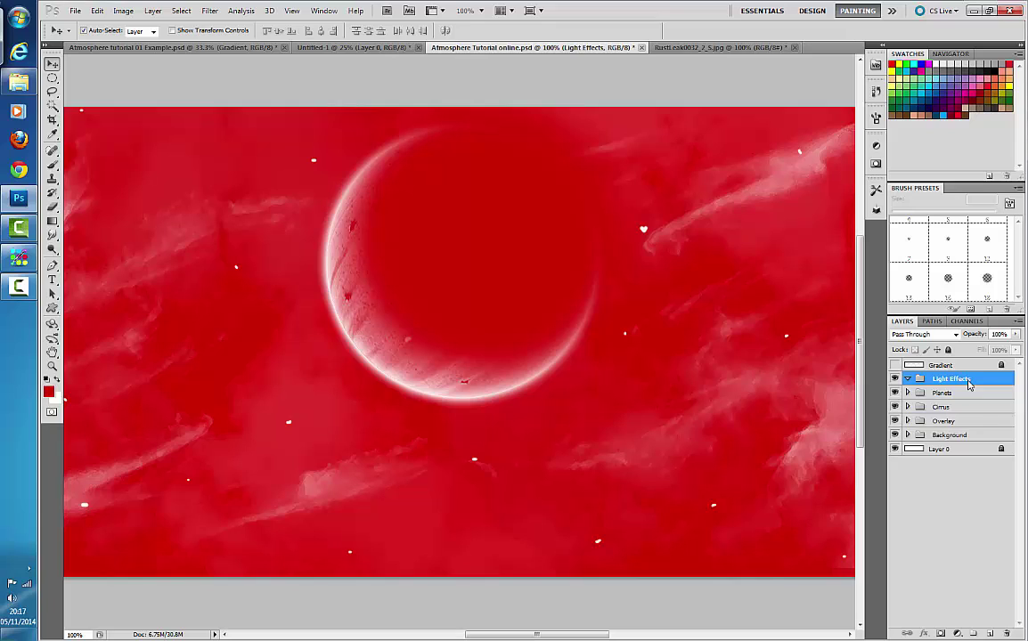
Step: Create a group nested inside Light Effects and name it 'Planet 1'
click(974, 634)
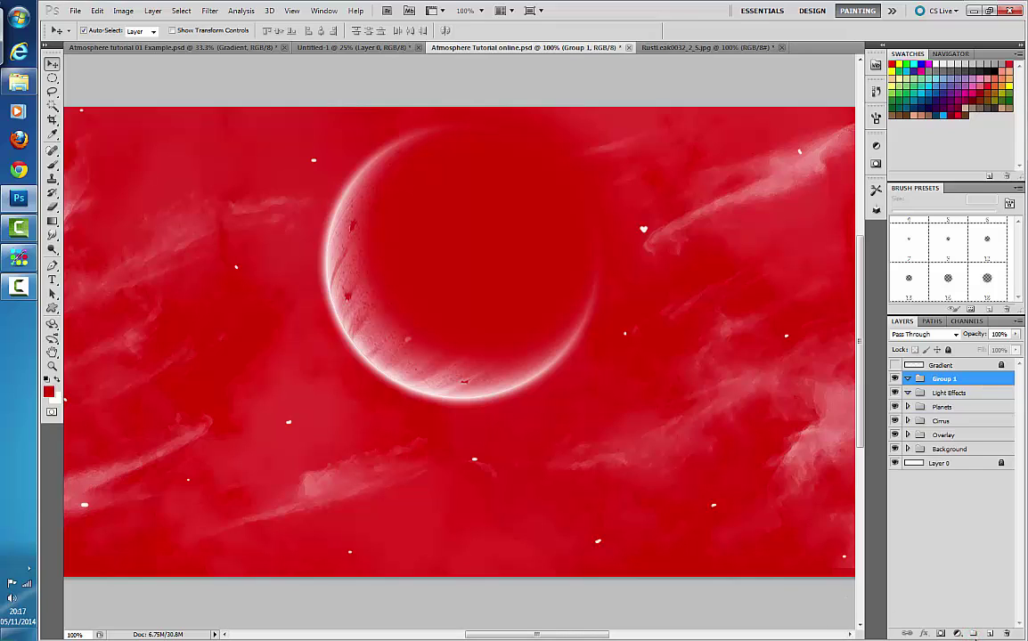
drag(945, 379, 955, 396)
double_click(961, 395)
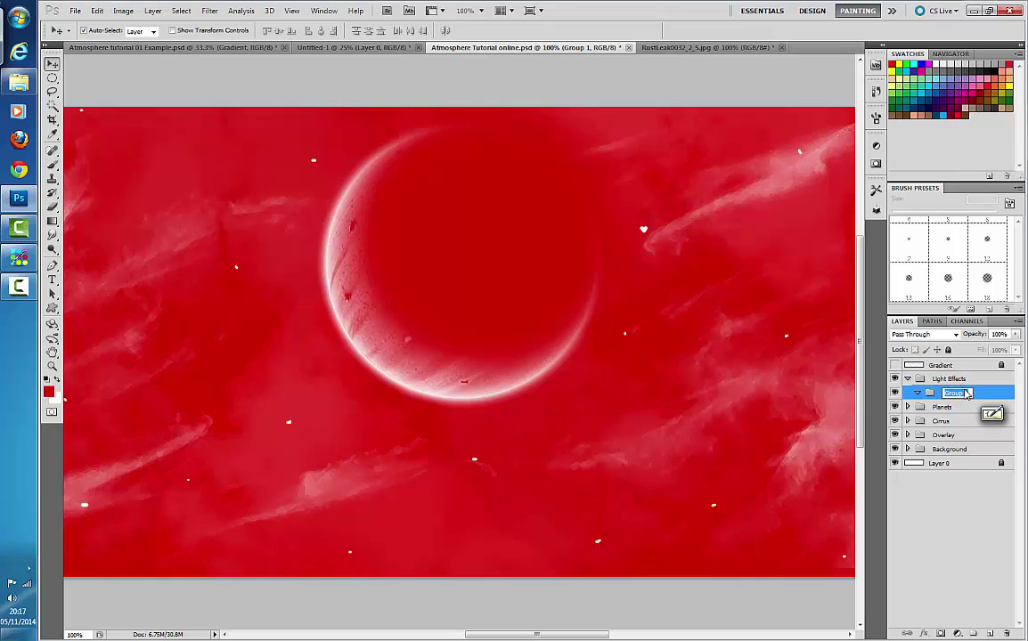
text(Planet)
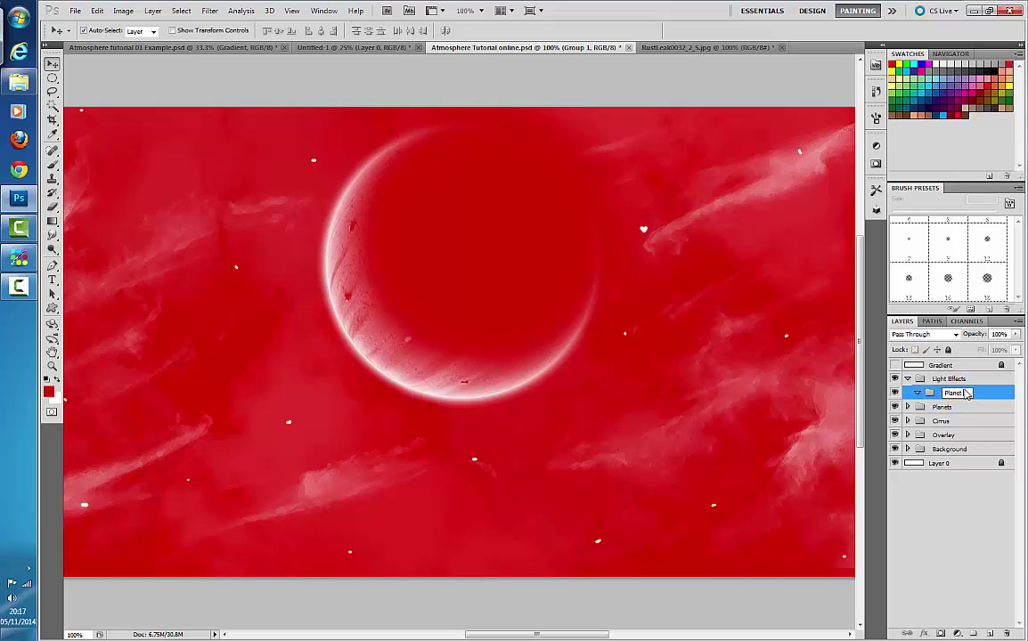
text( 1)
key(Return)
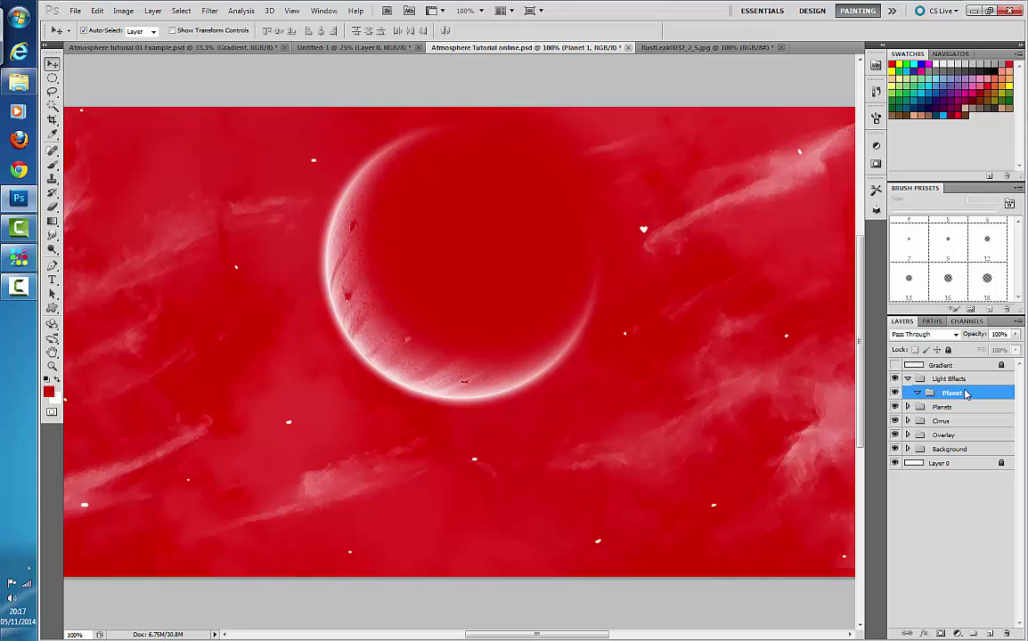
Step: Add a new layer inside the Planet 1 group and rename it 'Planet 1 Low Light'
click(990, 634)
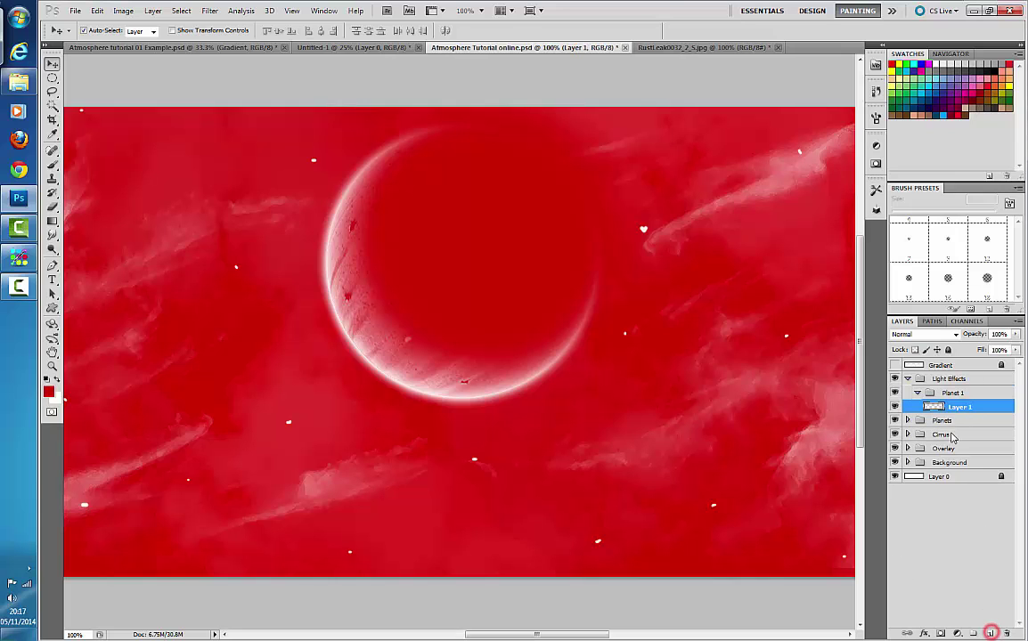
double_click(965, 406)
click(905, 101)
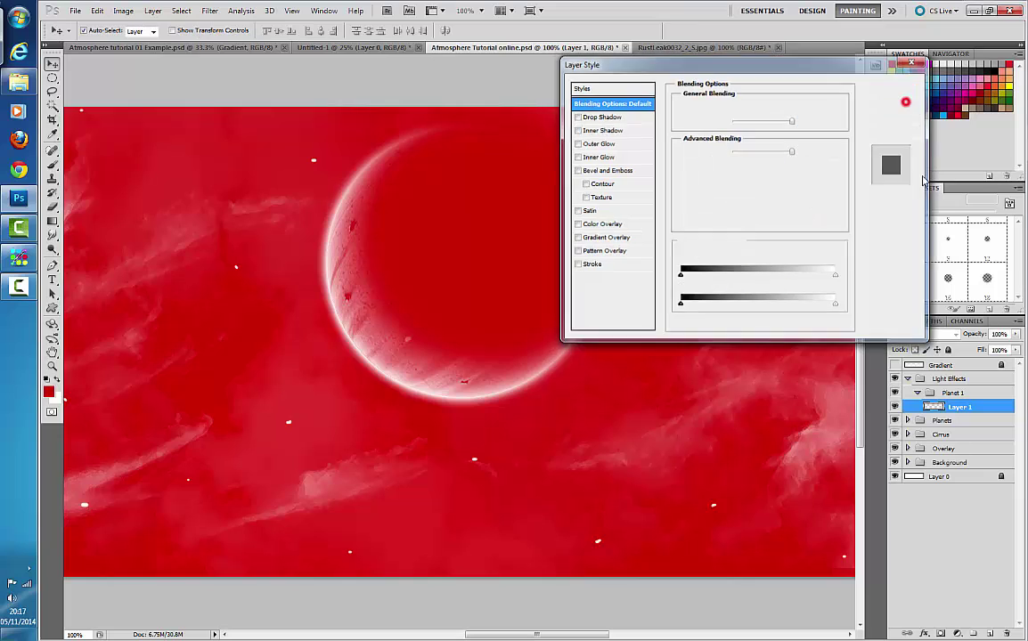
double_click(964, 406)
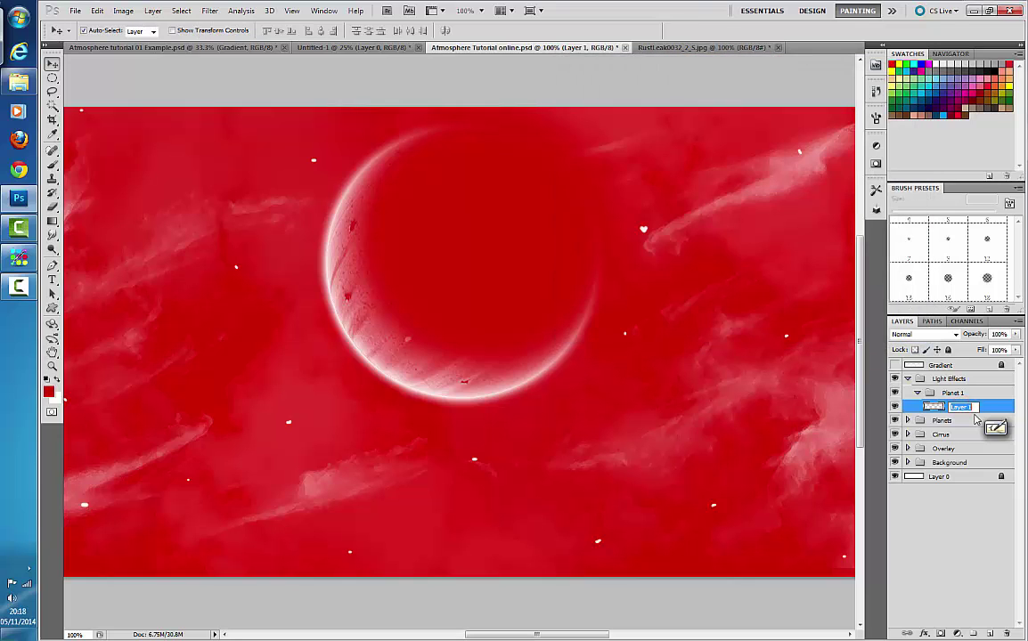
text(Planet)
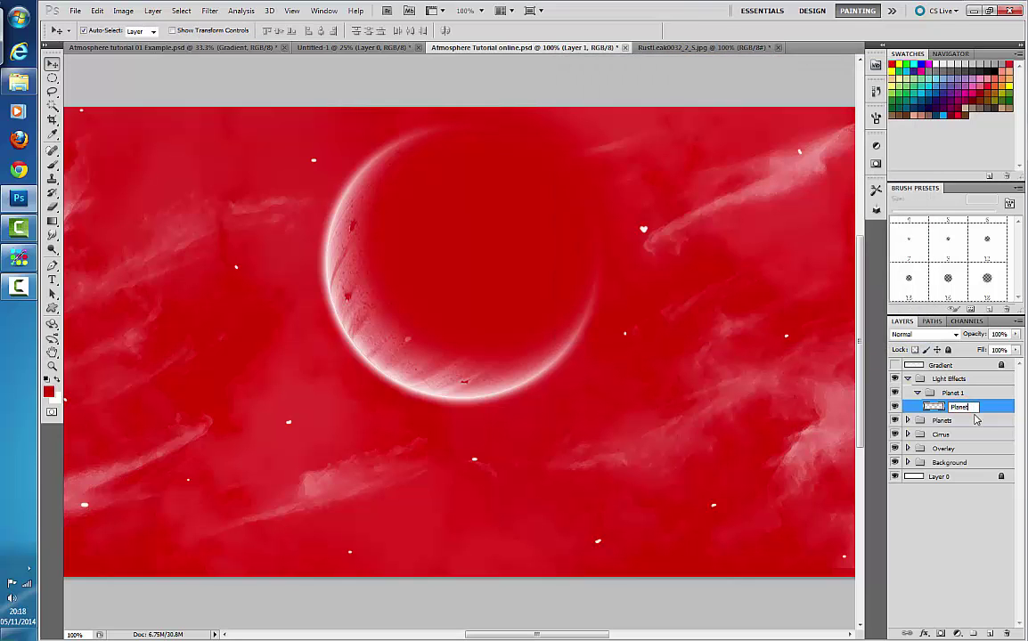
text( 1 Li)
key(Return)
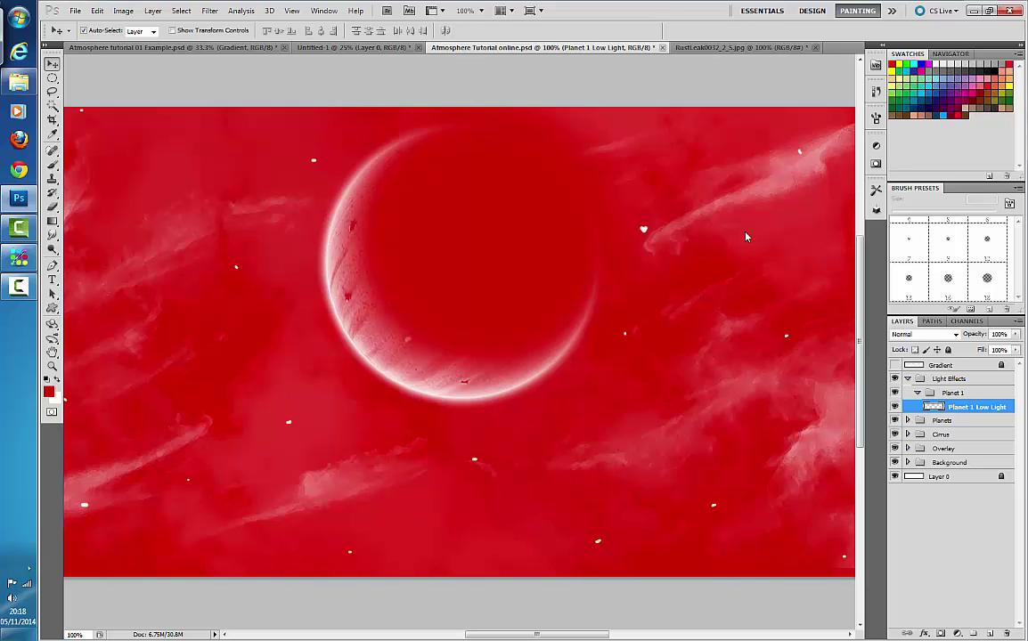
Step: Switch to the Brush tool and set its size to 40 px
click(52, 205)
click(51, 163)
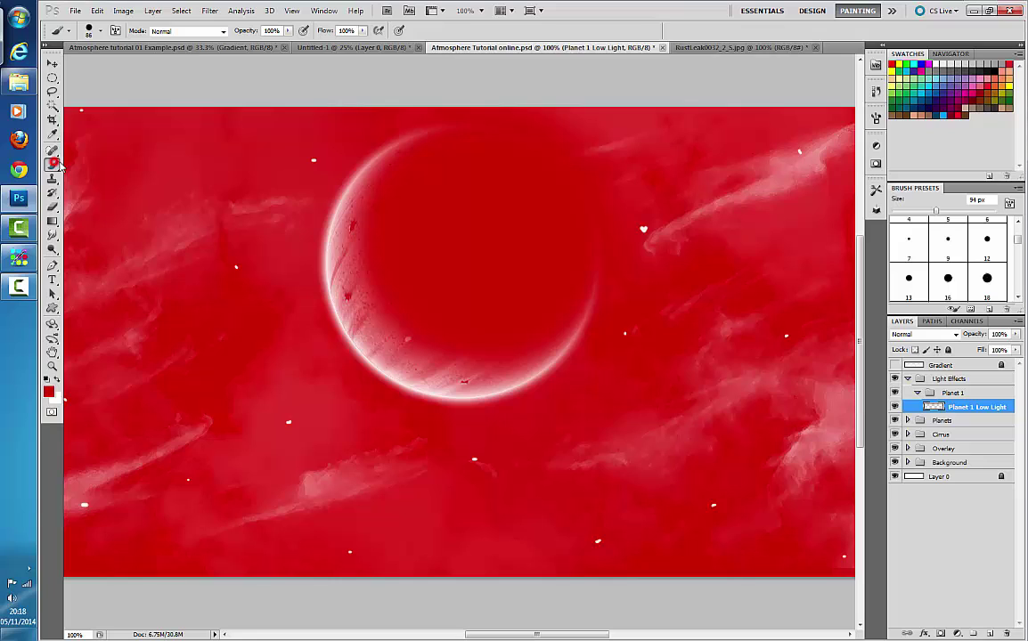
click(89, 30)
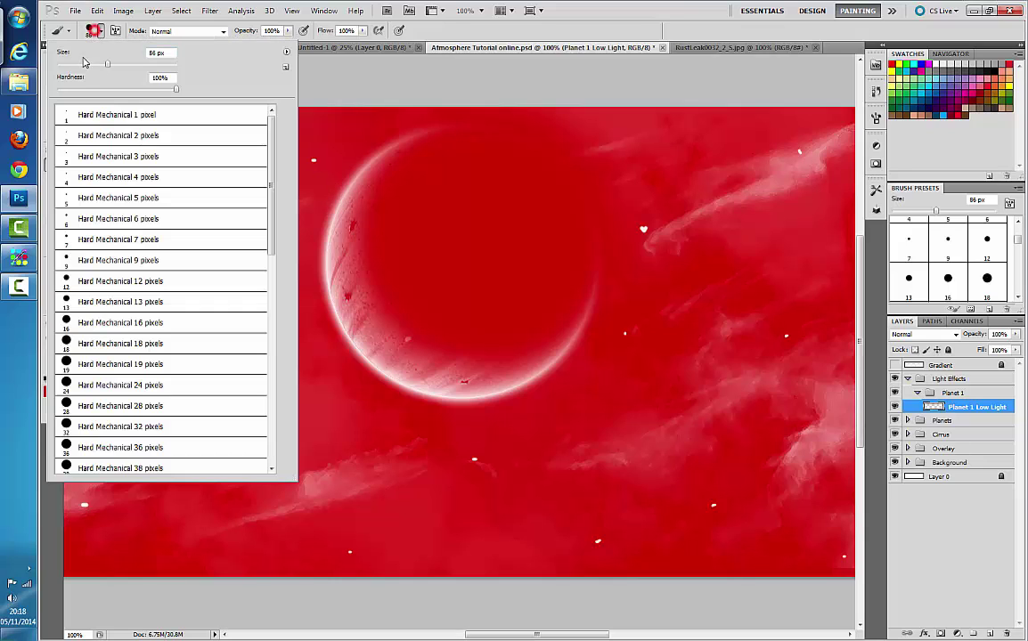
drag(80, 66, 81, 67)
key(Return)
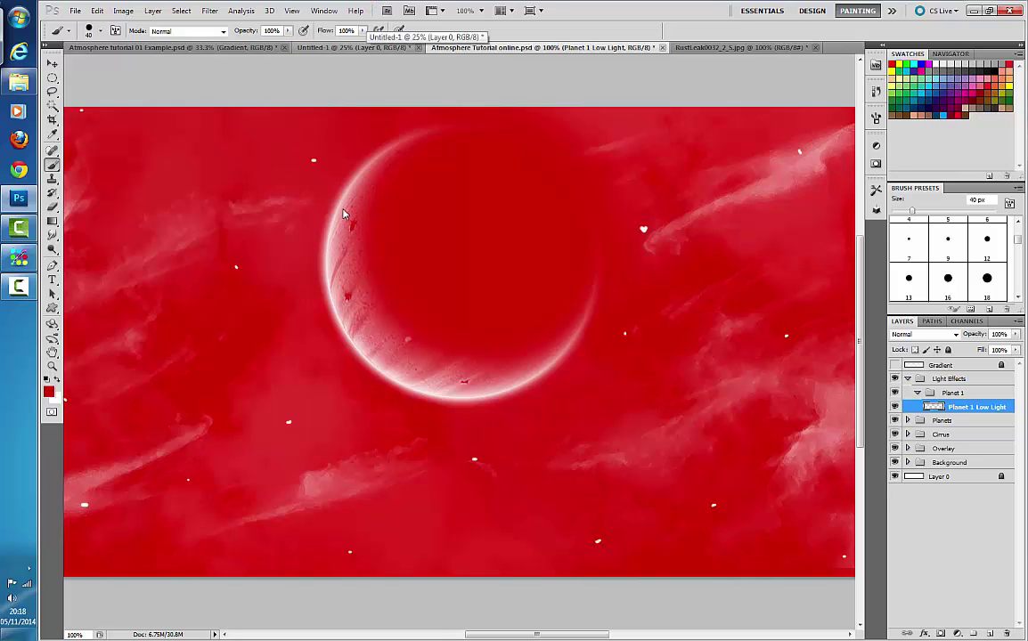
Step: Make white the foreground colour, undo a test stroke, and set brush hardness to 0%
click(57, 380)
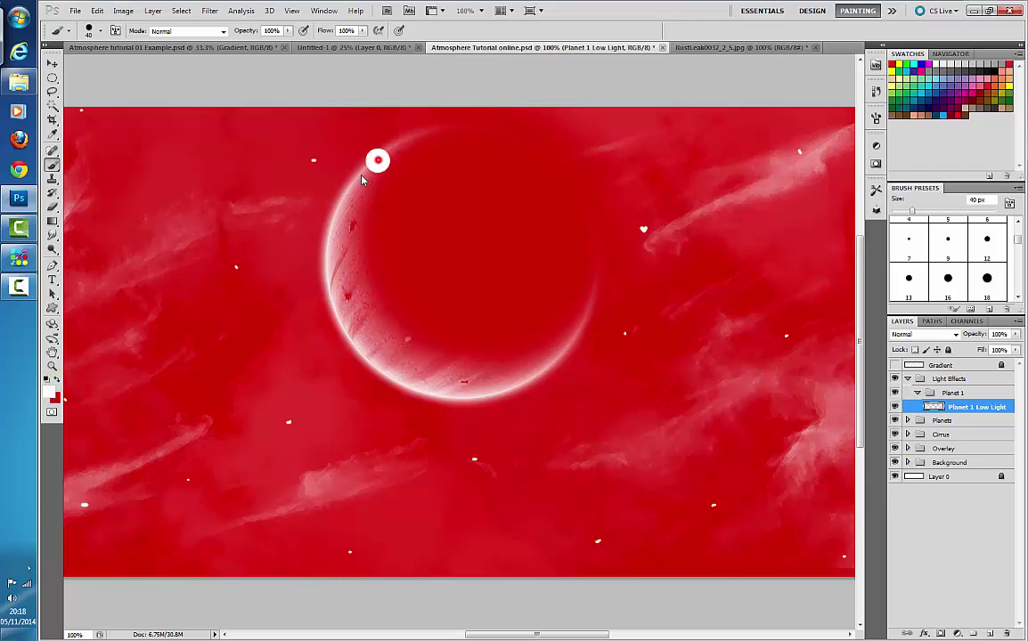
mouse_move(340, 231)
mouse_down()
mouse_move(373, 173)
mouse_move(409, 140)
mouse_up()
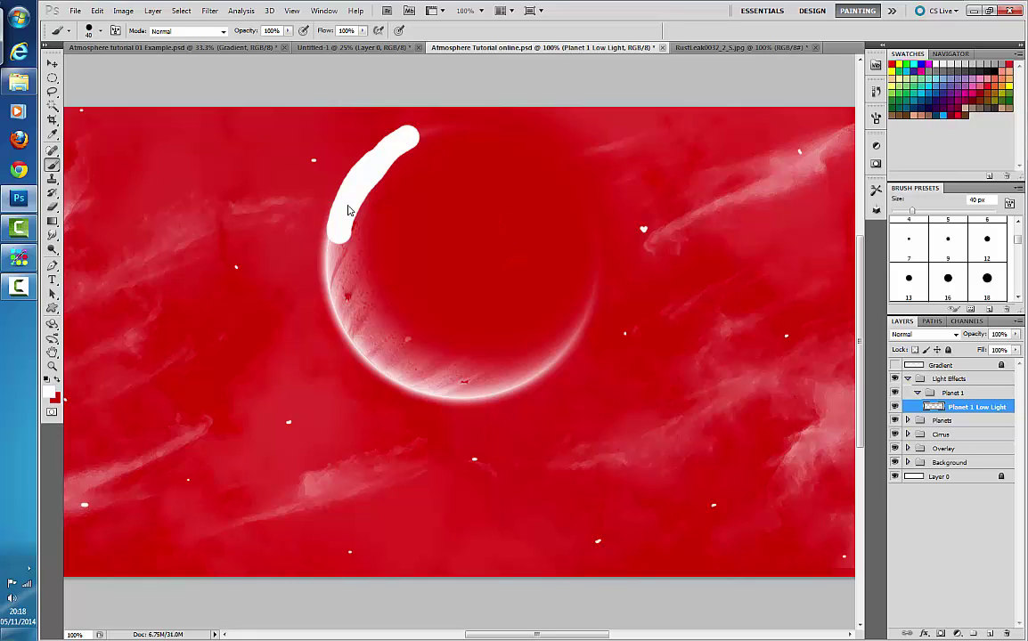
key(ctrl+z)
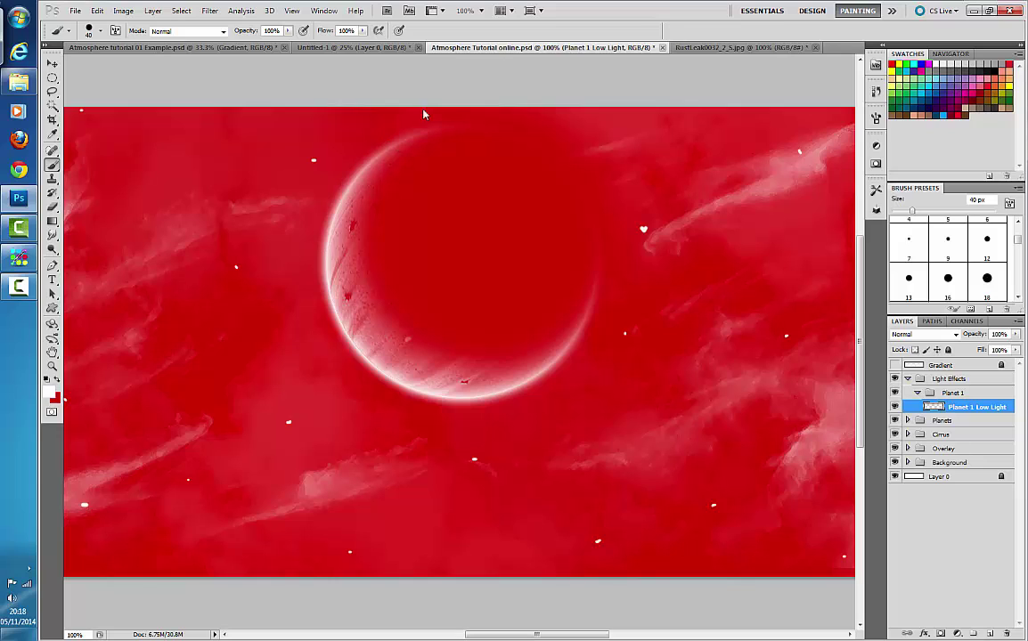
click(99, 33)
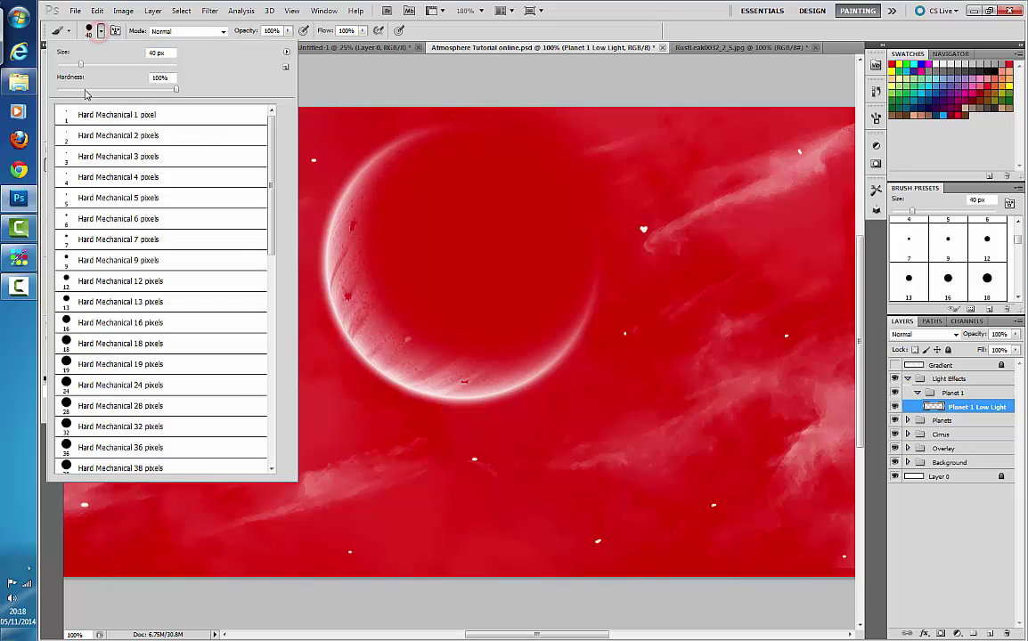
drag(85, 89, 46, 89)
click(87, 32)
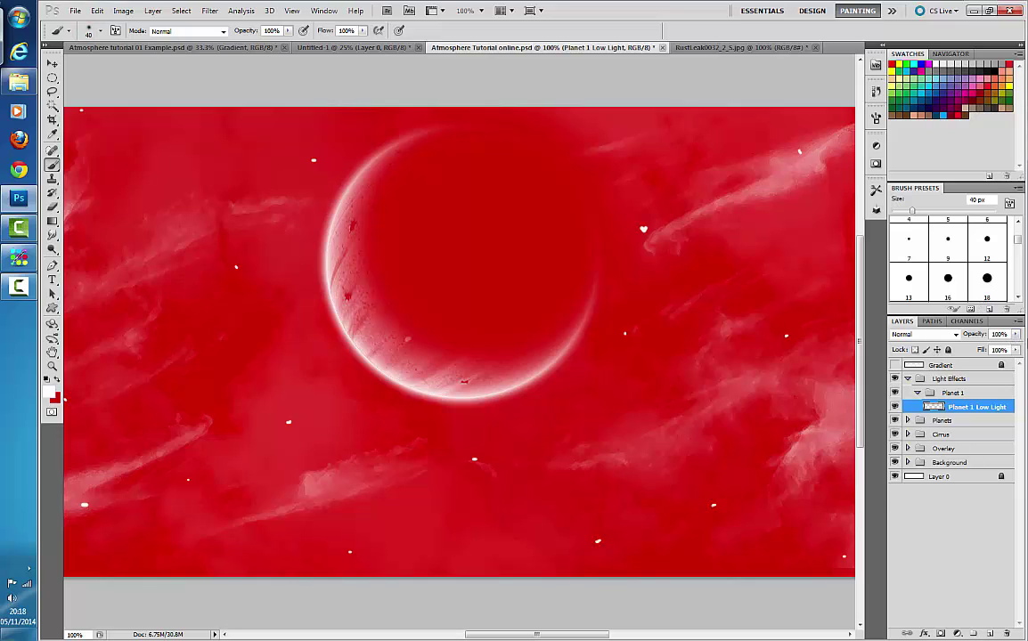
Step: Lower the layer opacity to about 12% and brush soft white along the left, lower and right rim
click(1015, 334)
drag(1015, 349, 962, 348)
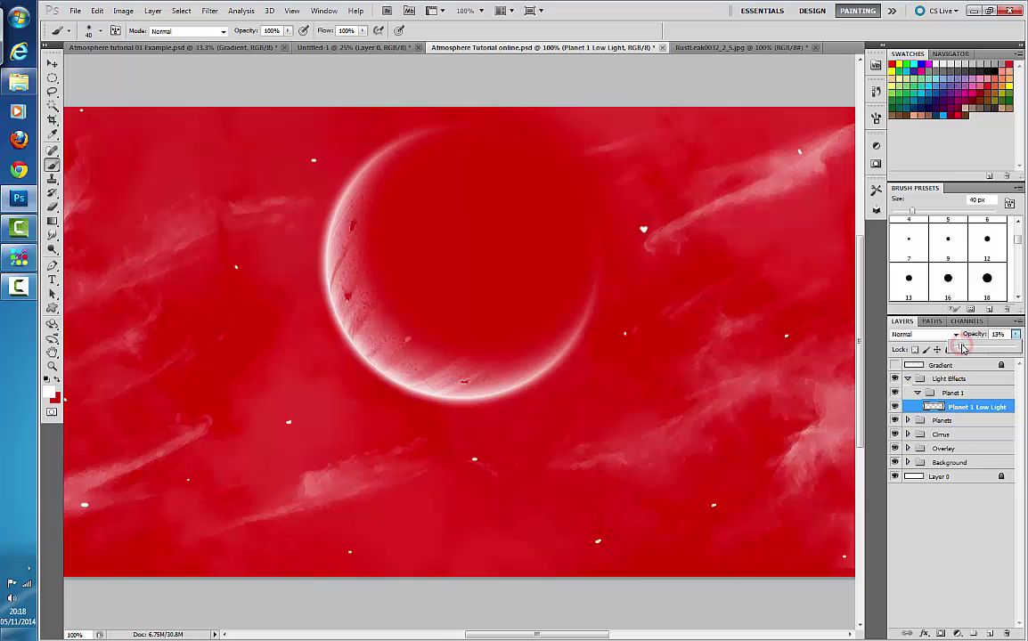
click(381, 155)
mouse_move(395, 147)
mouse_down()
mouse_move(348, 214)
mouse_move(379, 176)
mouse_move(344, 201)
mouse_move(341, 240)
mouse_move(357, 196)
mouse_move(343, 290)
mouse_move(348, 261)
mouse_move(361, 328)
mouse_move(343, 253)
mouse_move(377, 344)
mouse_move(365, 286)
mouse_move(398, 362)
mouse_move(471, 379)
mouse_up()
mouse_move(387, 343)
mouse_down()
mouse_move(474, 399)
mouse_move(515, 387)
mouse_move(476, 398)
mouse_move(443, 381)
mouse_up()
mouse_move(527, 383)
mouse_down()
mouse_move(586, 333)
mouse_move(603, 283)
mouse_move(581, 337)
mouse_move(598, 286)
mouse_move(496, 409)
mouse_up()
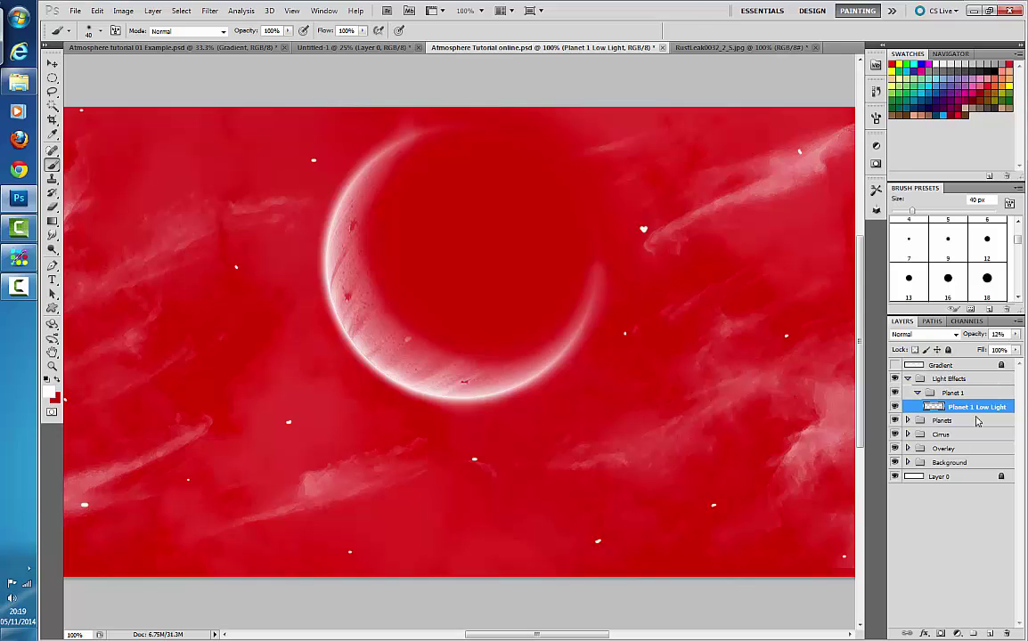
Step: Add a new layer above Planet 1 Low Light and rename it 'Planet 1 Highlight'
click(990, 633)
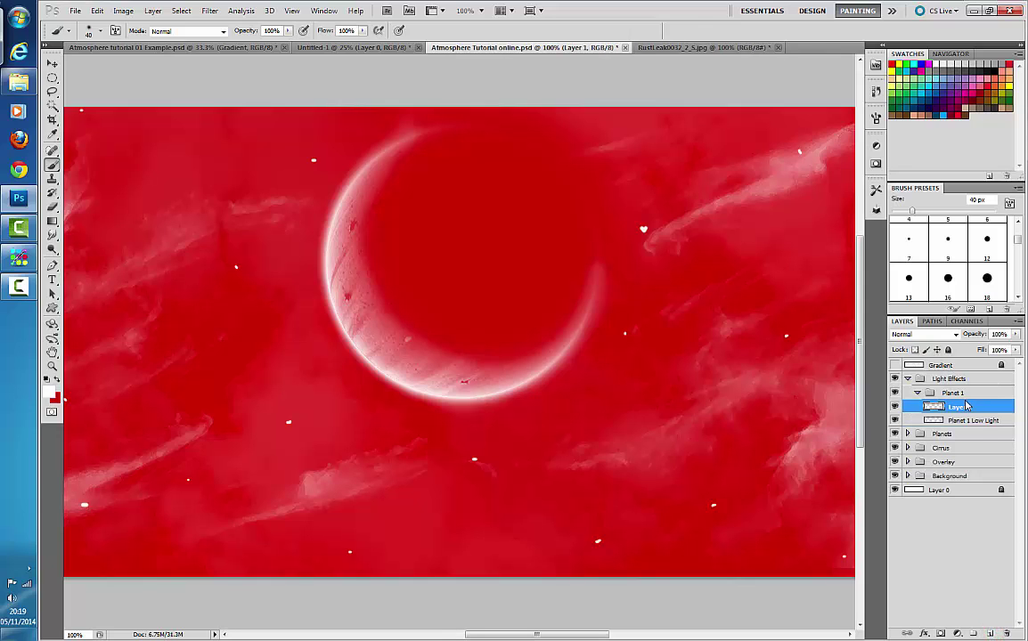
double_click(969, 407)
key(Escape)
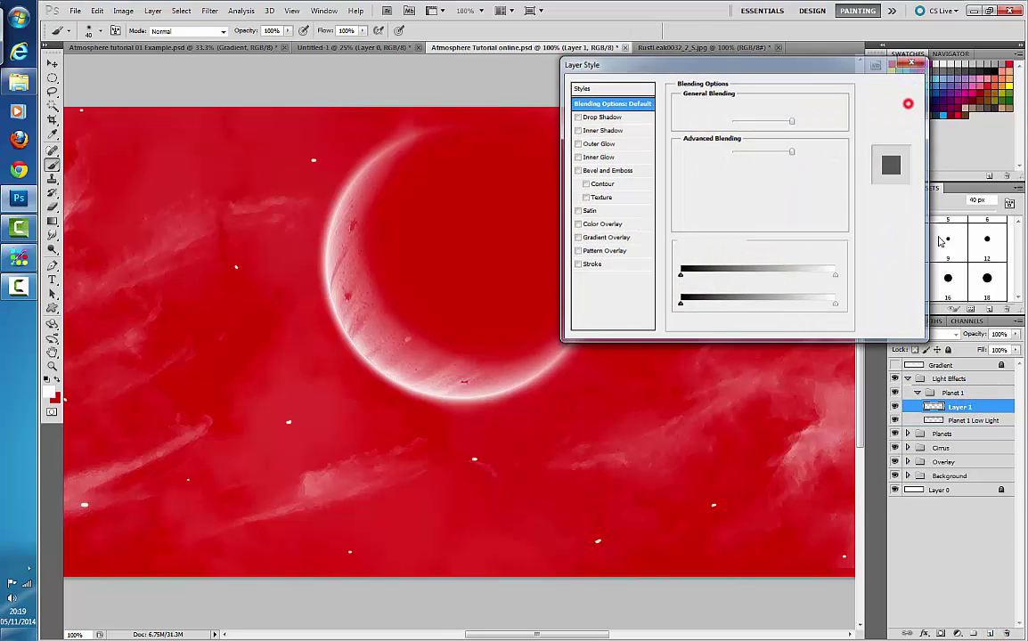
double_click(971, 407)
text(Pl)
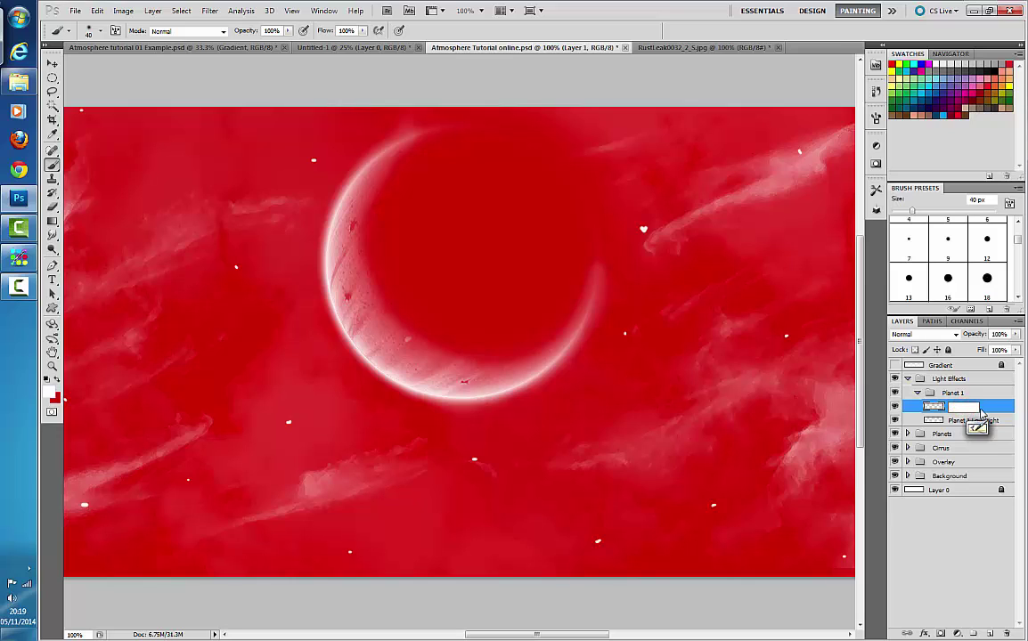
text(anet 1 High)
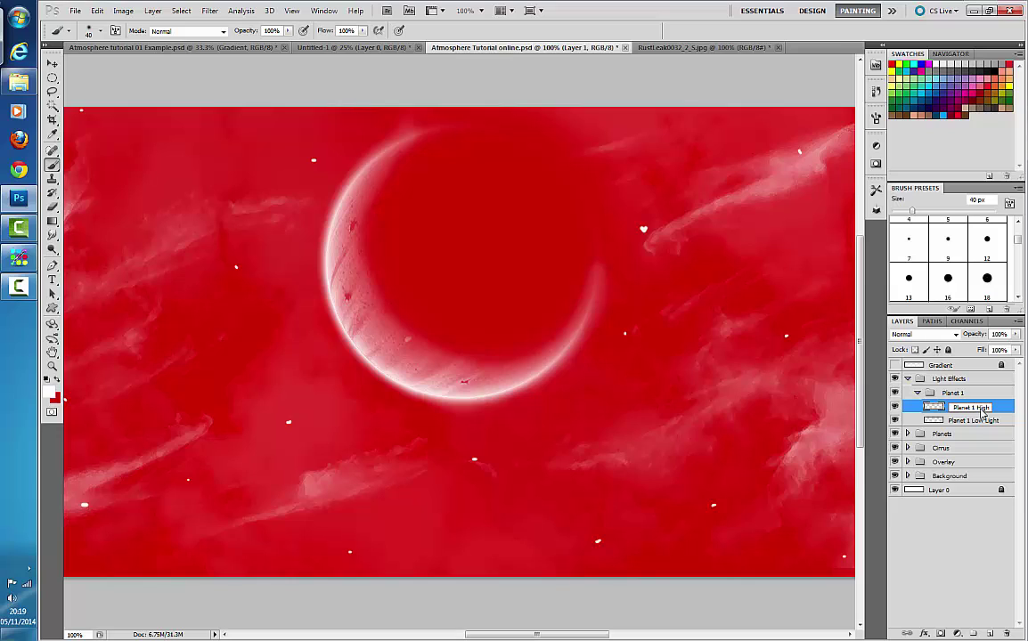
text(light)
key(Return)
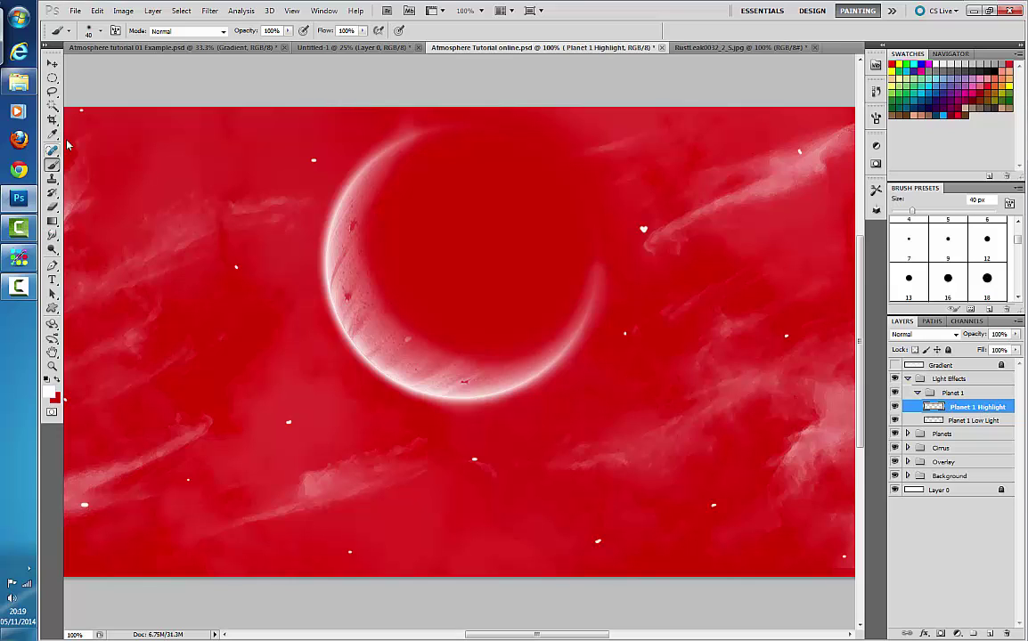
Step: Check the brush settings and expand the Planets group and its Planet 1 subgroup
click(101, 32)
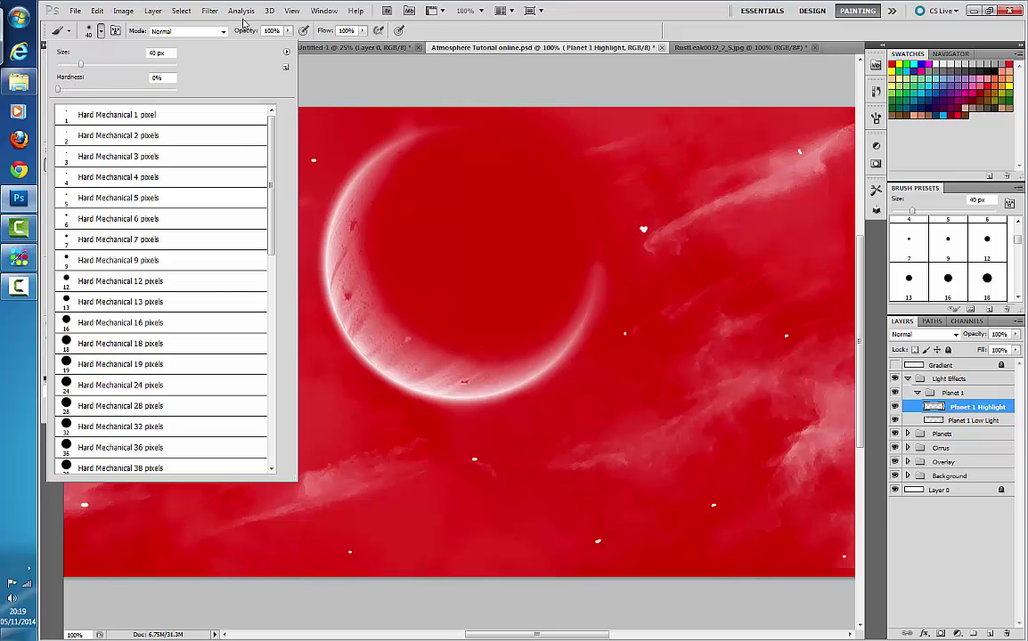
click(651, 4)
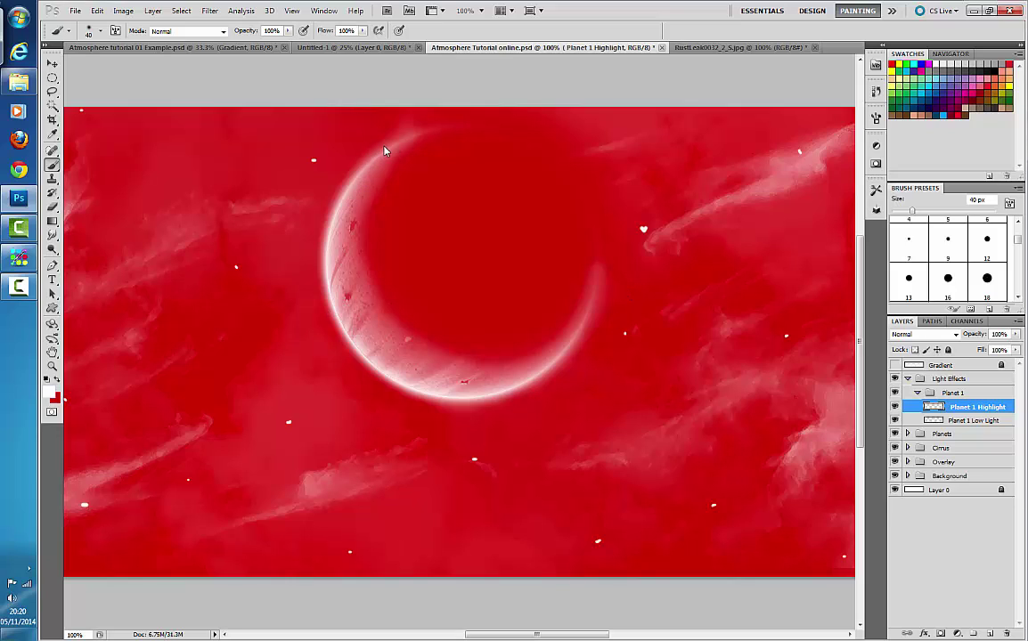
click(908, 433)
click(917, 448)
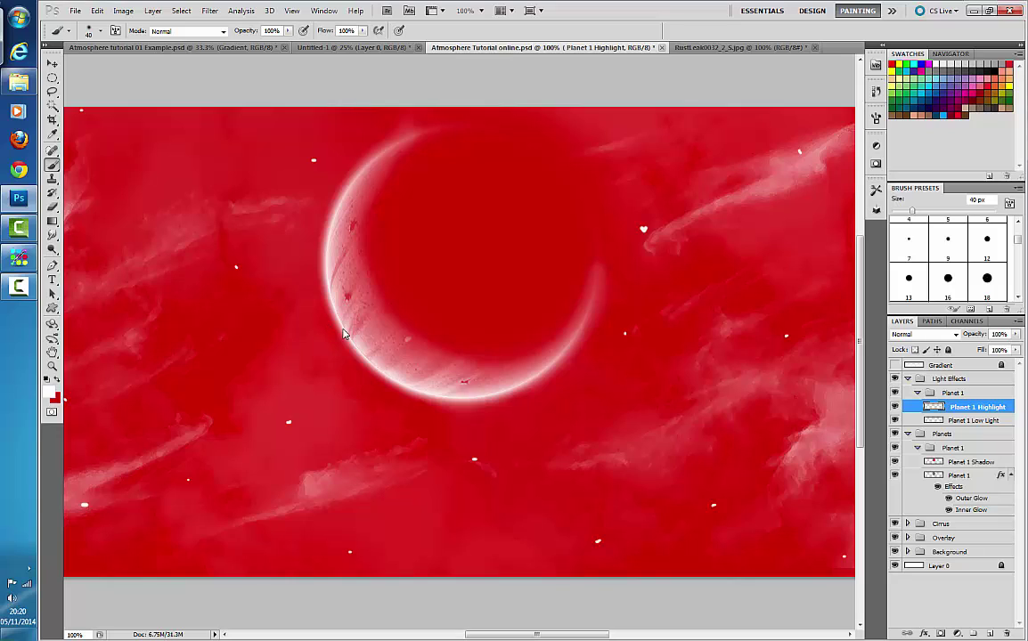
Step: Brush white highlights on the crescent's lower-left, inner and upper-left edges, then zoom out
mouse_move(338, 303)
mouse_down()
mouse_move(357, 351)
mouse_move(331, 294)
mouse_move(386, 385)
mouse_move(327, 317)
mouse_move(330, 278)
mouse_move(345, 332)
mouse_move(338, 323)
mouse_move(375, 376)
mouse_move(356, 350)
mouse_move(393, 375)
mouse_move(351, 344)
mouse_move(382, 371)
mouse_move(343, 333)
mouse_move(331, 302)
mouse_up()
click(453, 339)
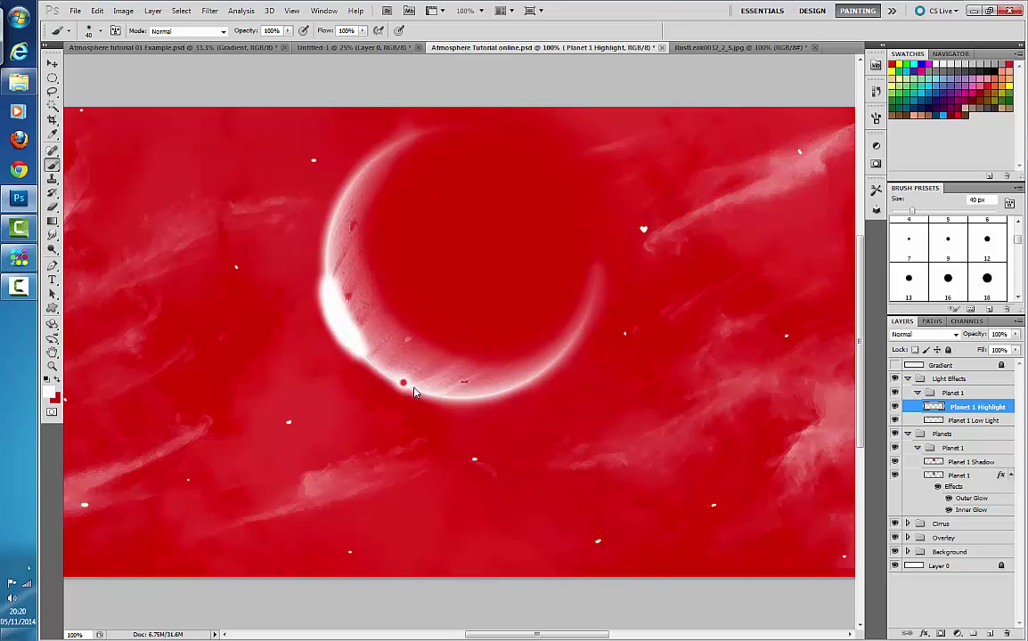
drag(327, 230, 327, 233)
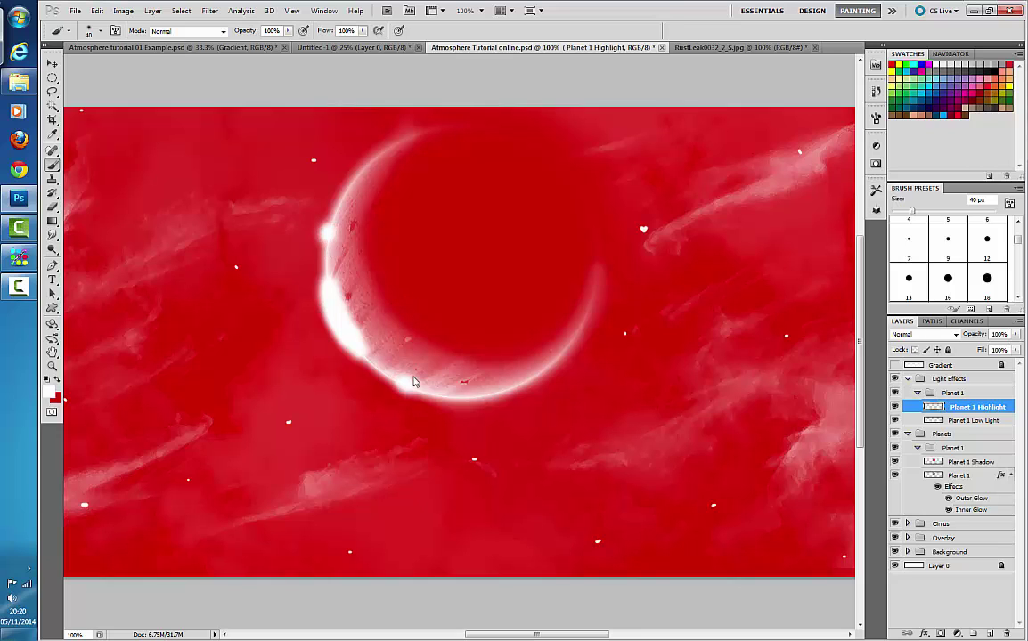
key(ctrl+minus)
key(ctrl+minus)
key(ctrl+minus)
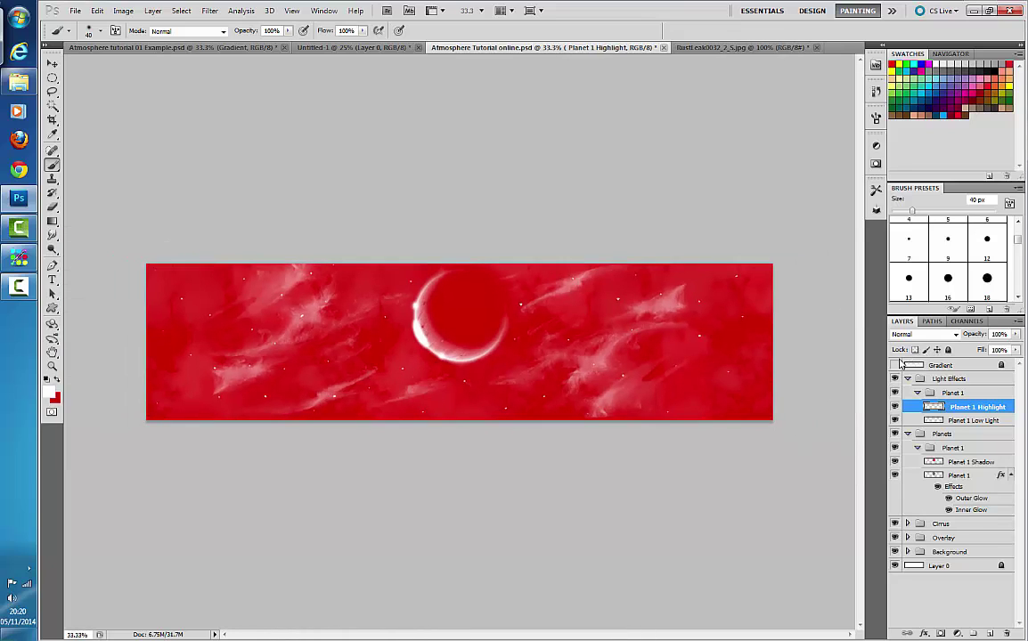
Step: Make the Gradient layer visible again and select the Planet 1 layer
click(895, 366)
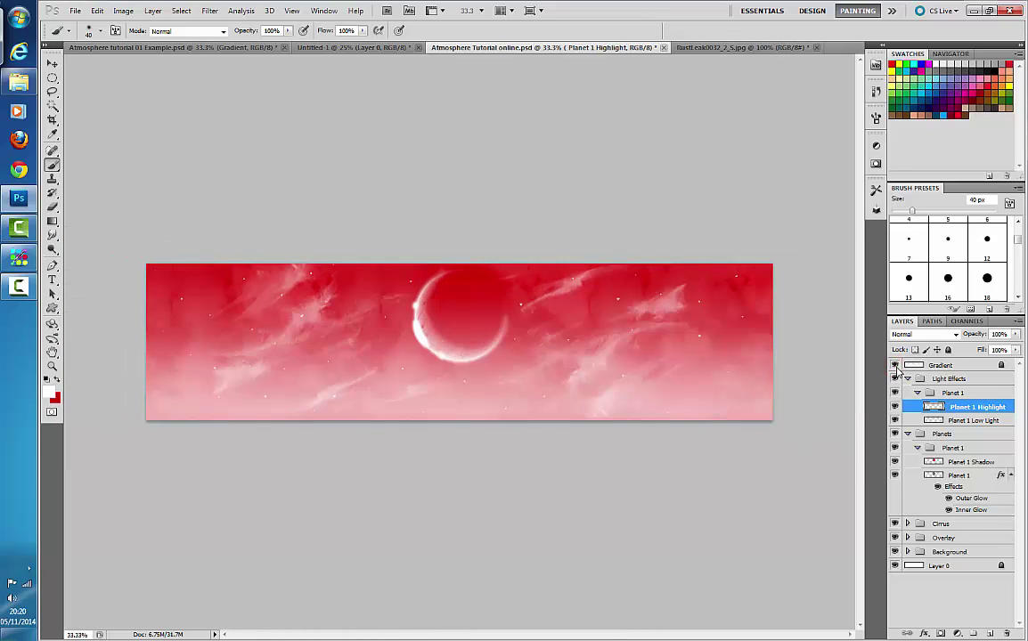
click(895, 365)
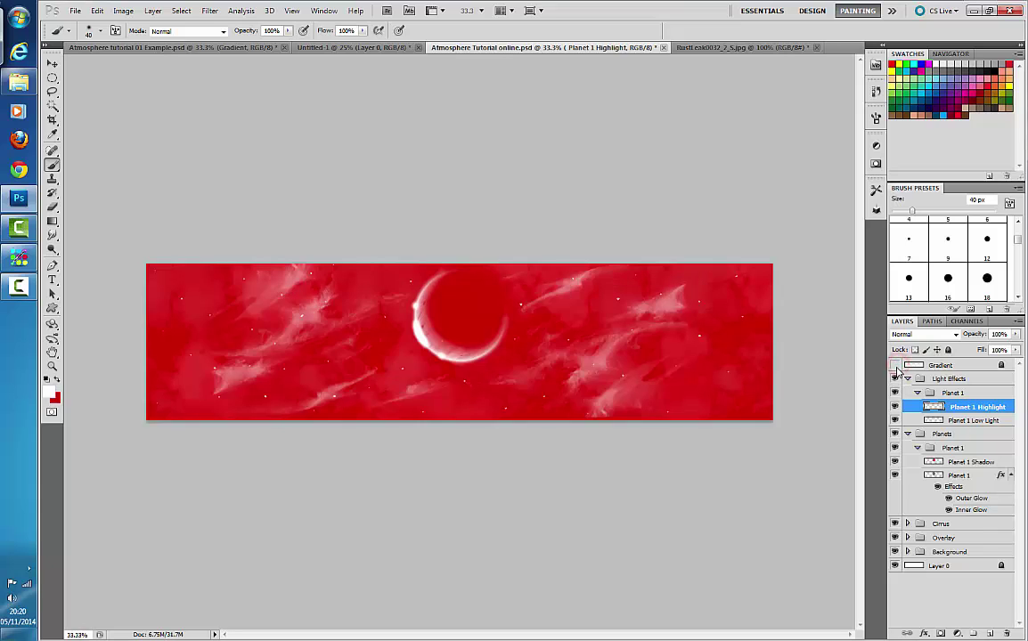
click(894, 365)
key(ctrl+plus)
key(ctrl+plus)
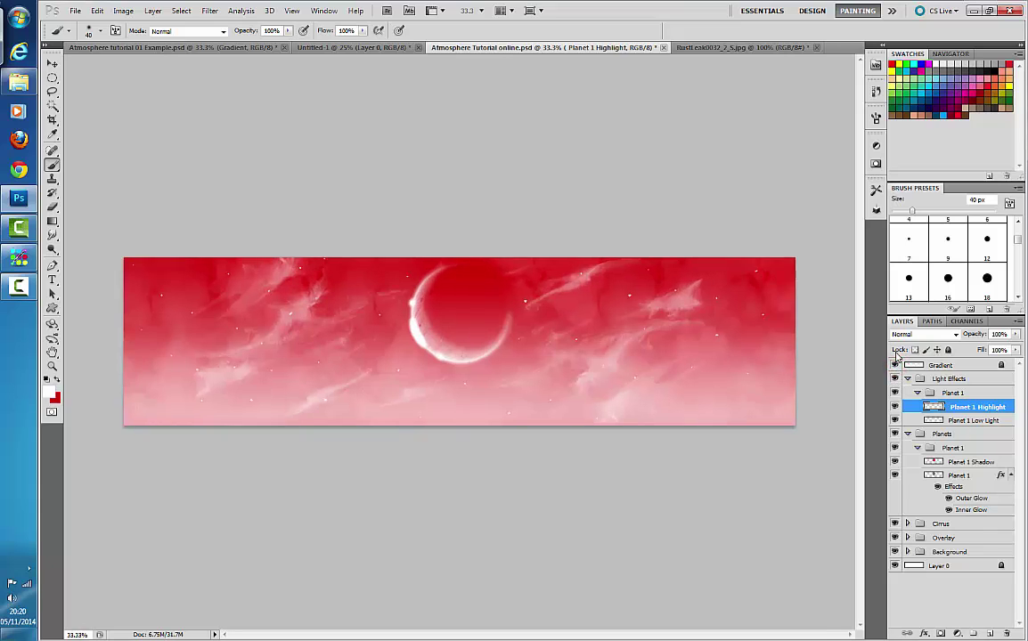
key(ctrl+minus)
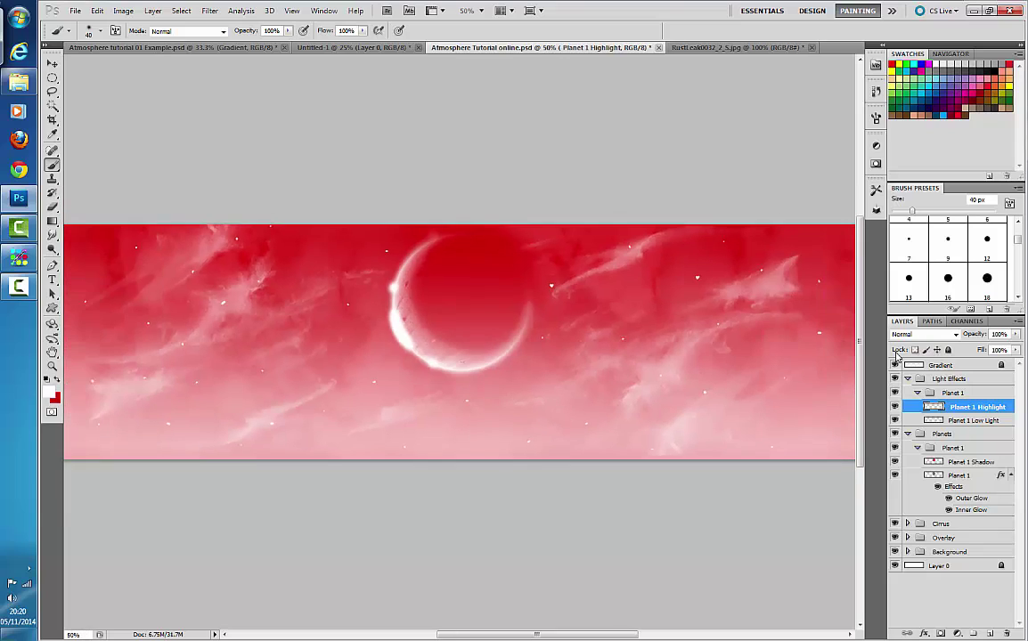
click(977, 461)
click(972, 478)
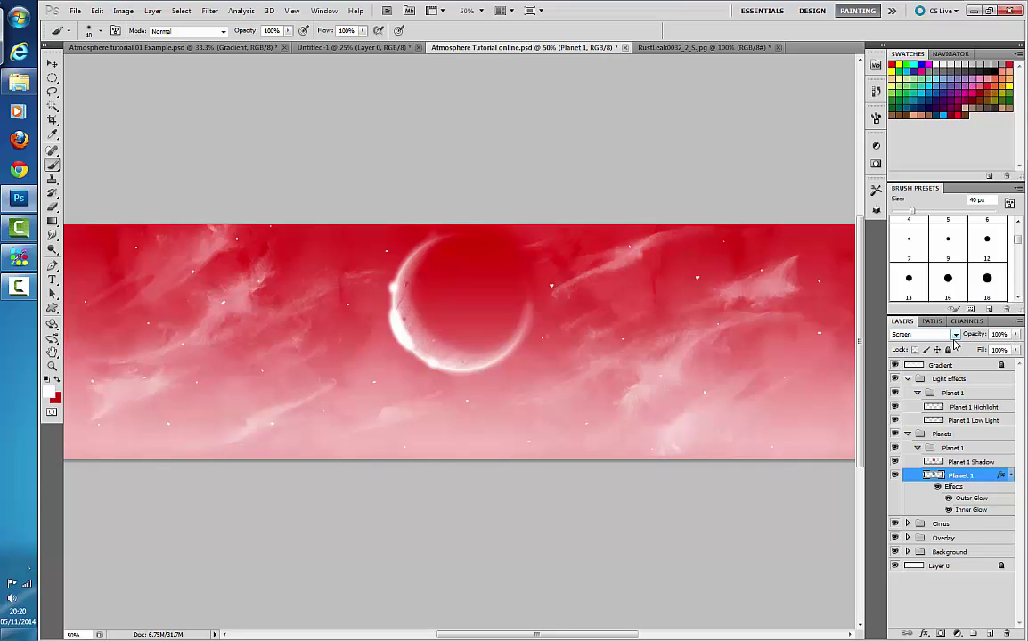
Step: Load the planet selection, raise the Levels black and midtone inputs to darken Planet 1, then deselect
ctrl+click(933, 475)
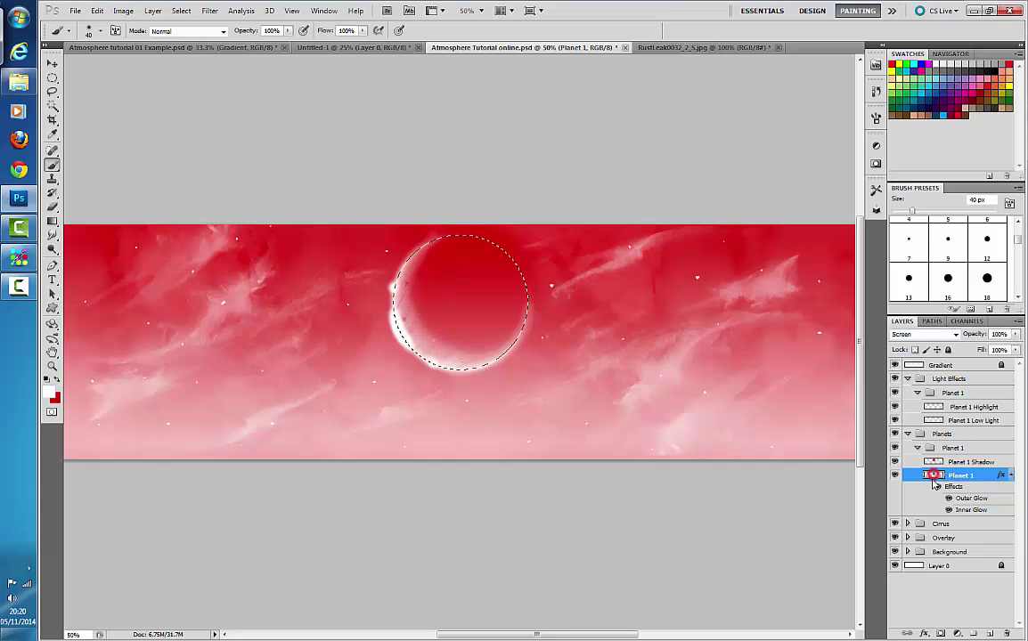
click(125, 11)
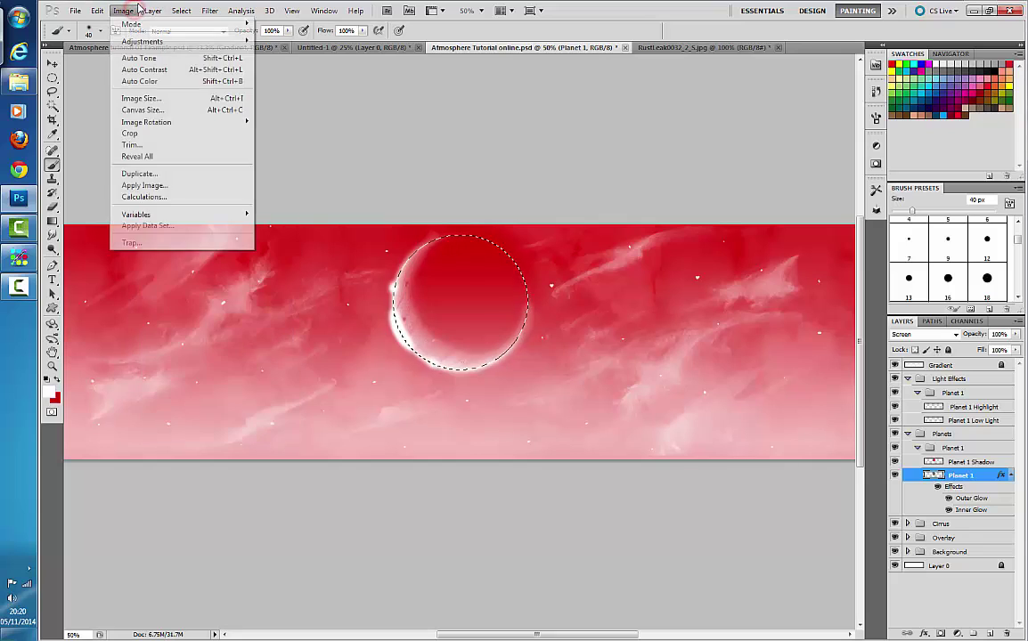
mouse_move(123, 11)
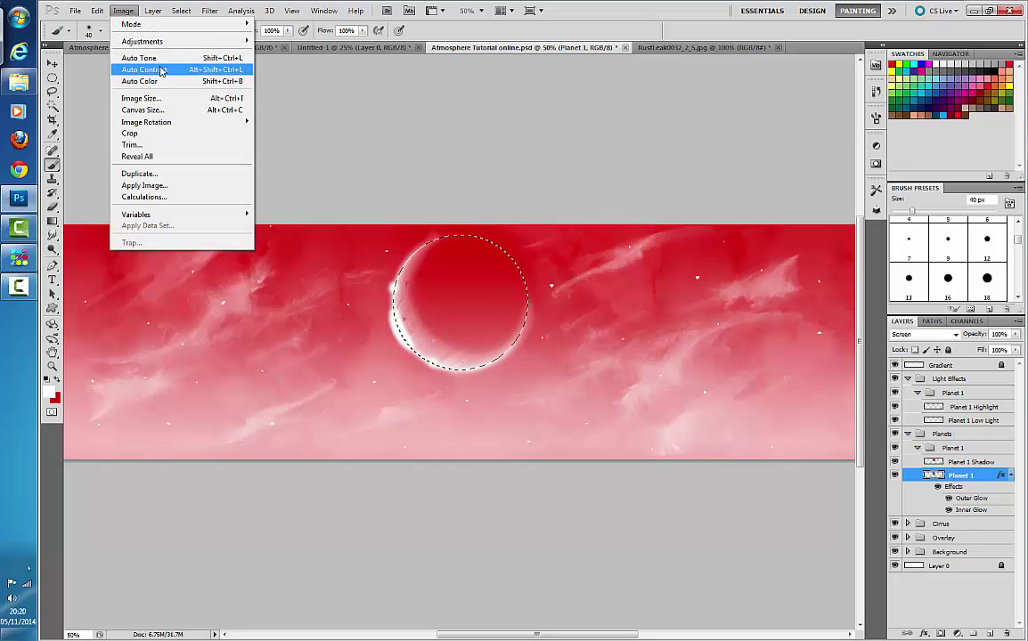
mouse_move(181, 130)
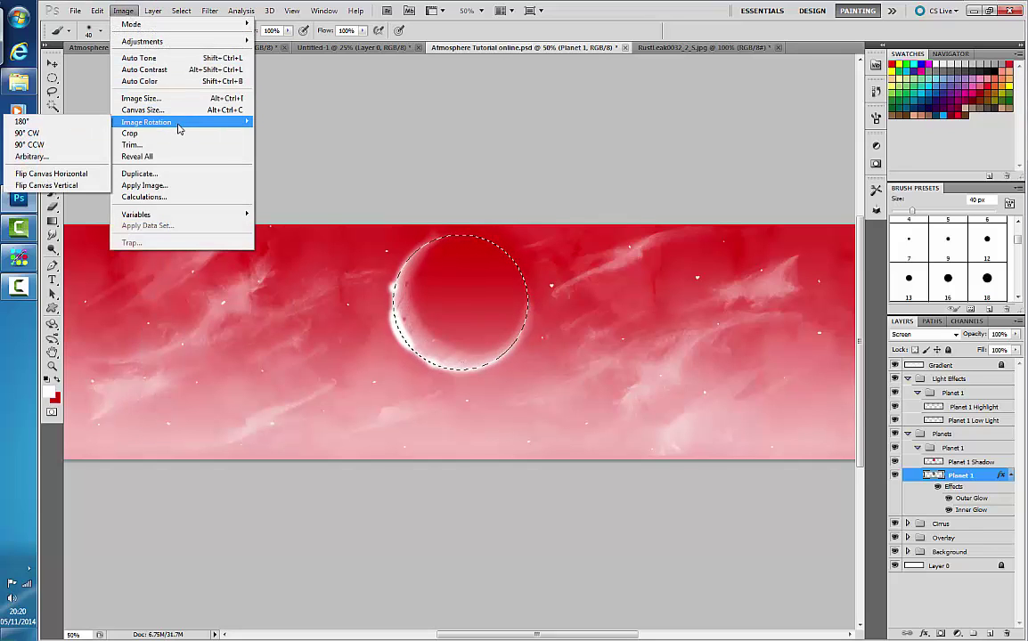
mouse_move(205, 41)
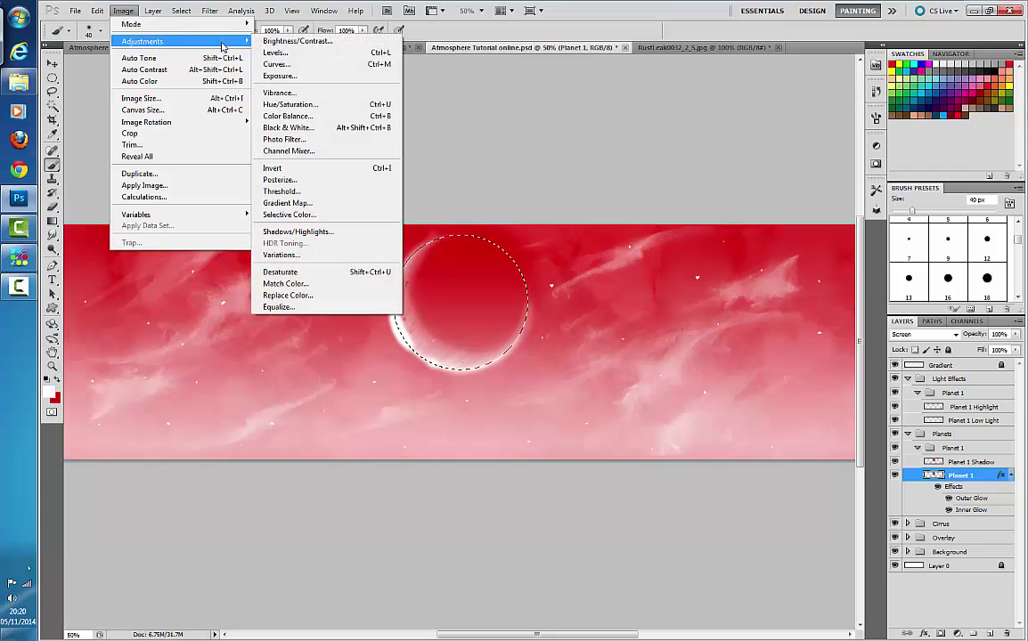
click(328, 53)
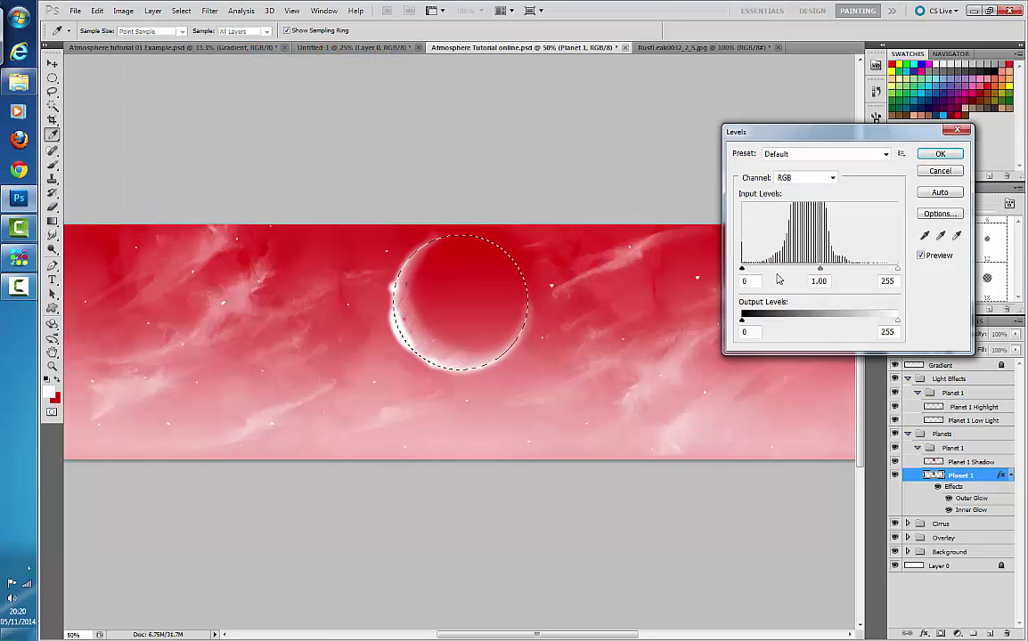
drag(743, 269, 770, 270)
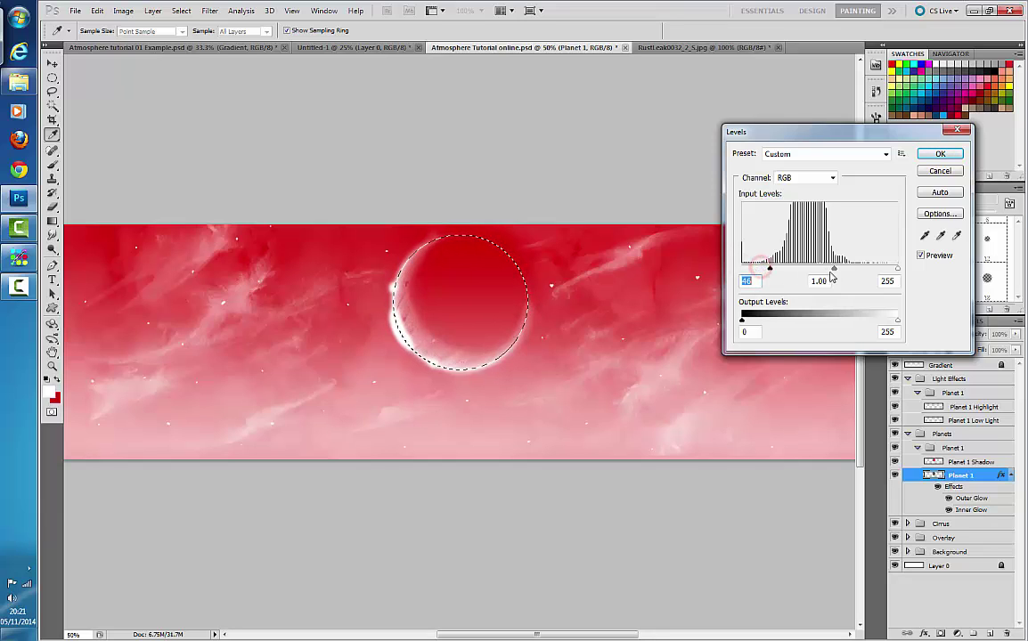
mouse_move(833, 269)
mouse_down()
mouse_move(817, 269)
mouse_move(852, 272)
mouse_move(820, 272)
mouse_move(825, 279)
mouse_up()
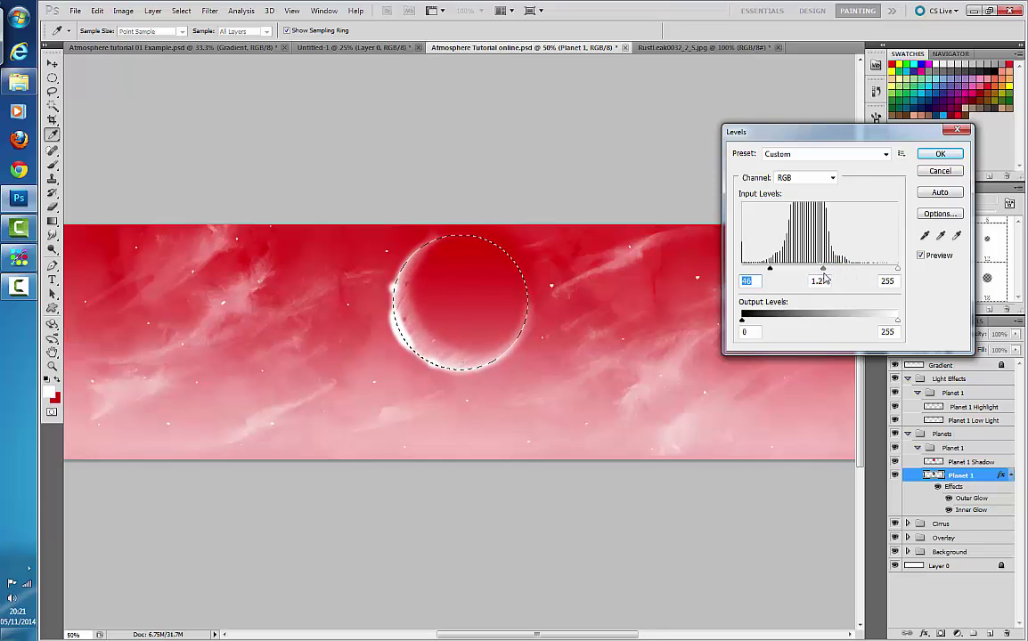
key(Tab)
key(Return)
key(b)
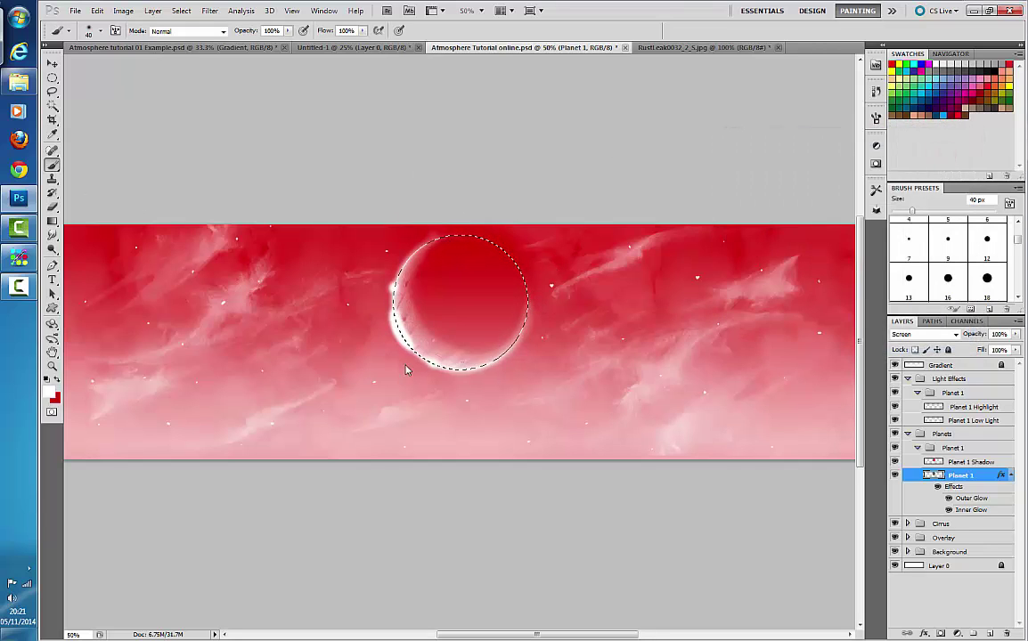
key(ctrl+d)
Step: Collapse the Planet 1 group and add a new group named 'Flare Ray' above Light Effects
click(51, 60)
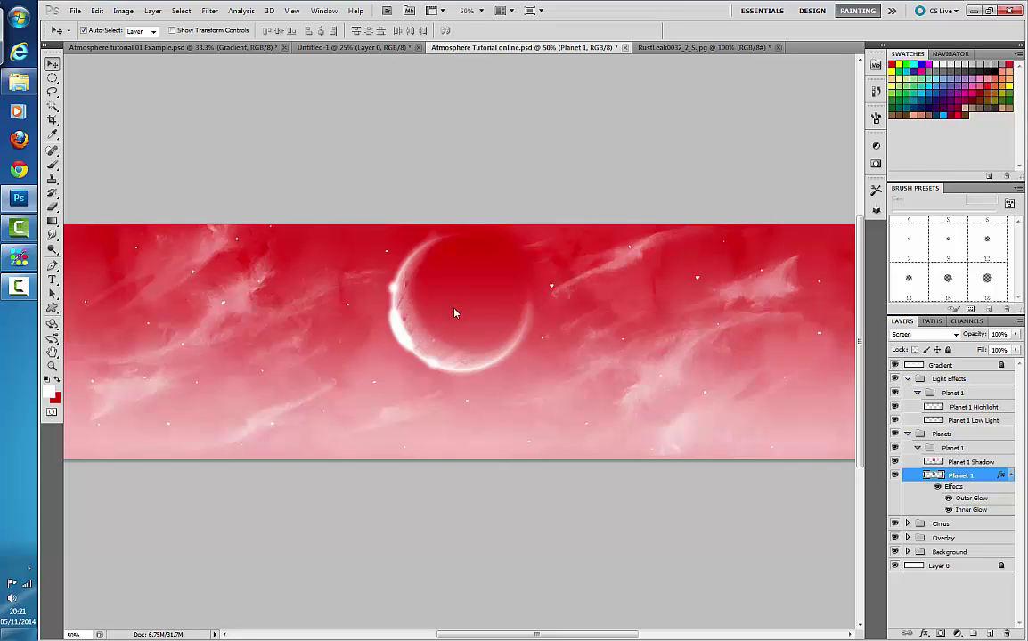
click(960, 393)
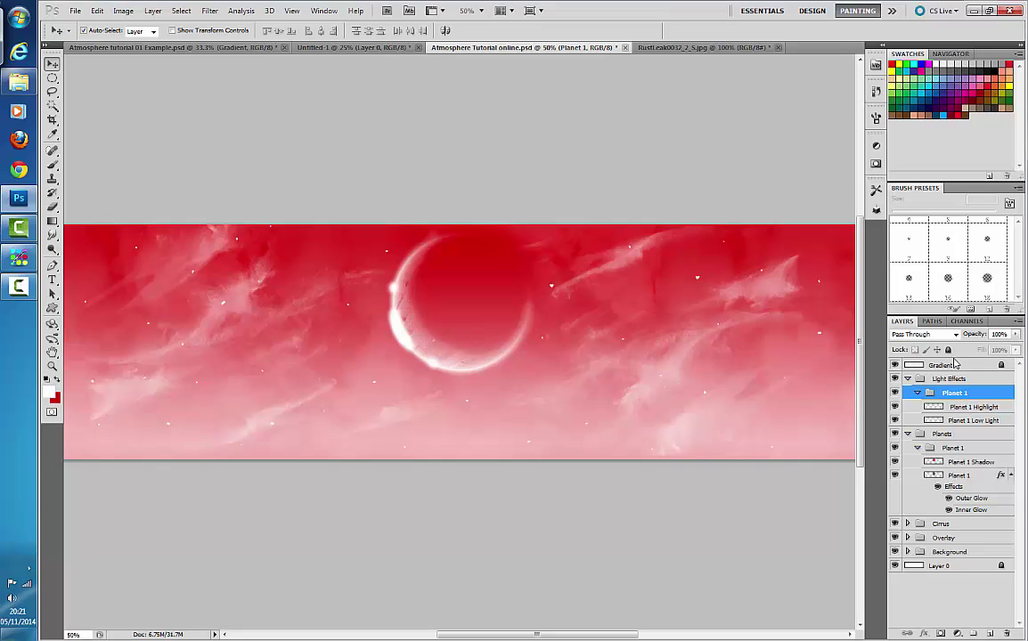
click(918, 393)
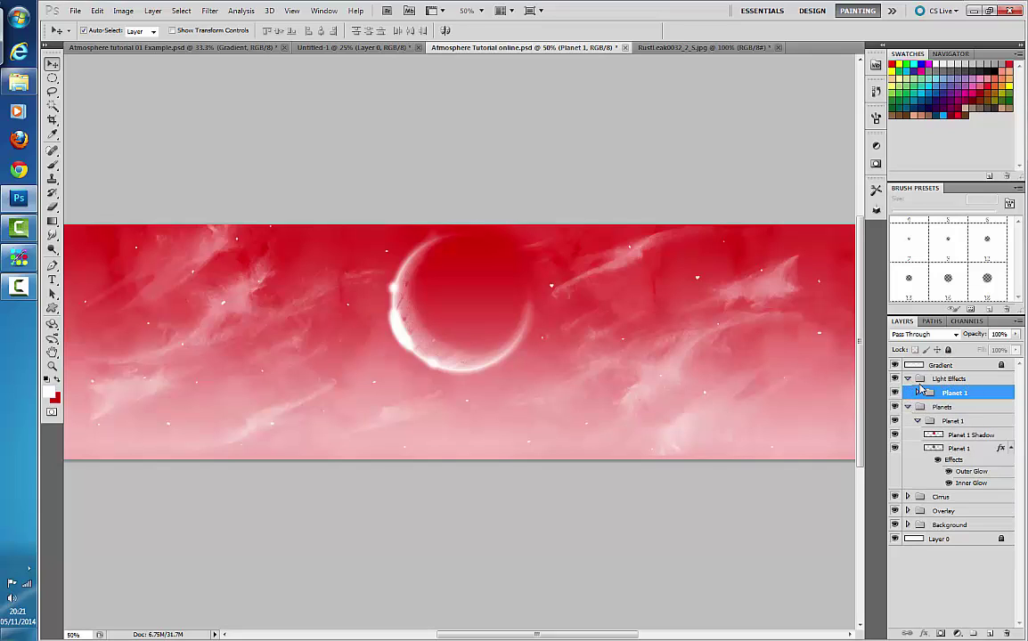
click(973, 380)
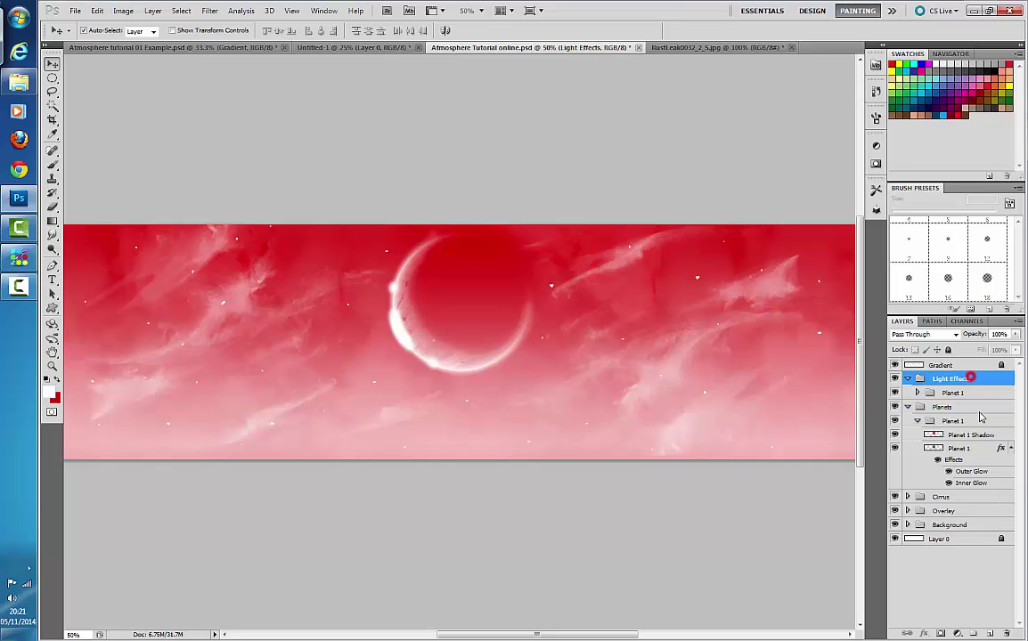
click(976, 635)
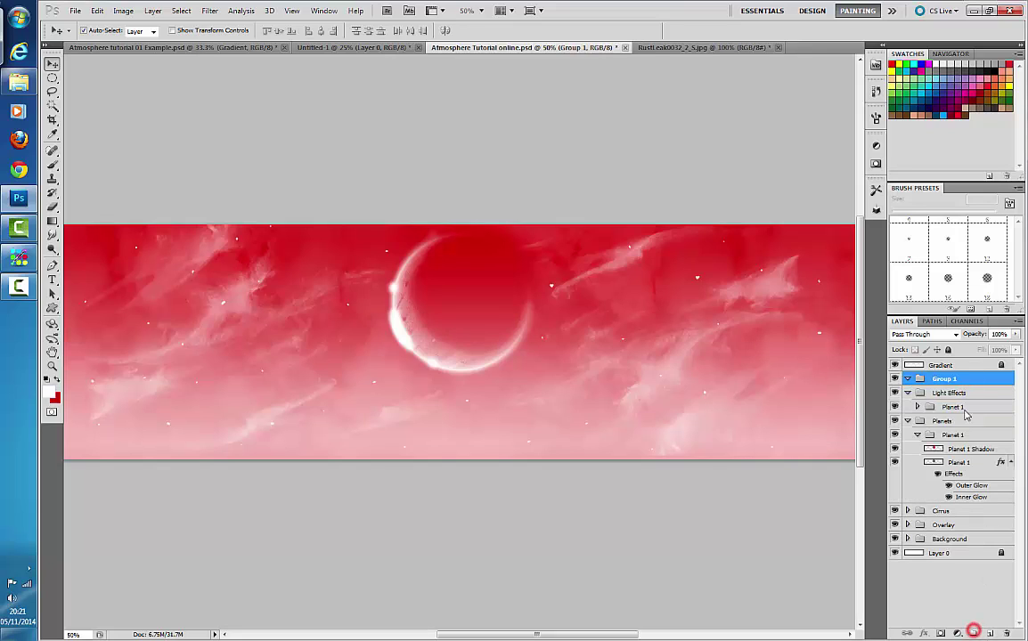
double_click(962, 379)
text(Fla)
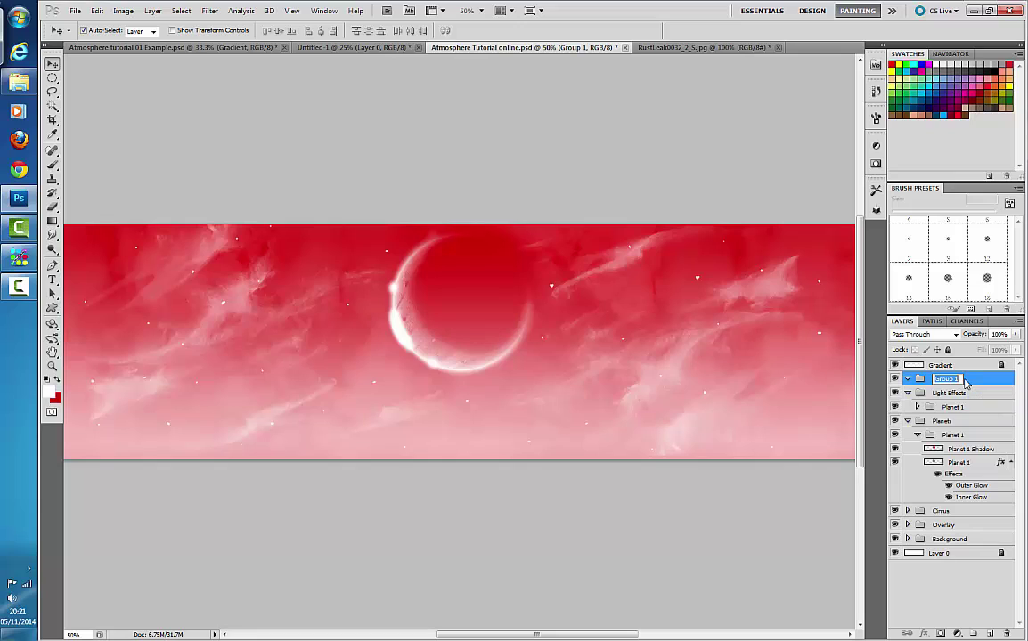
text(re Ray)
key(Return)
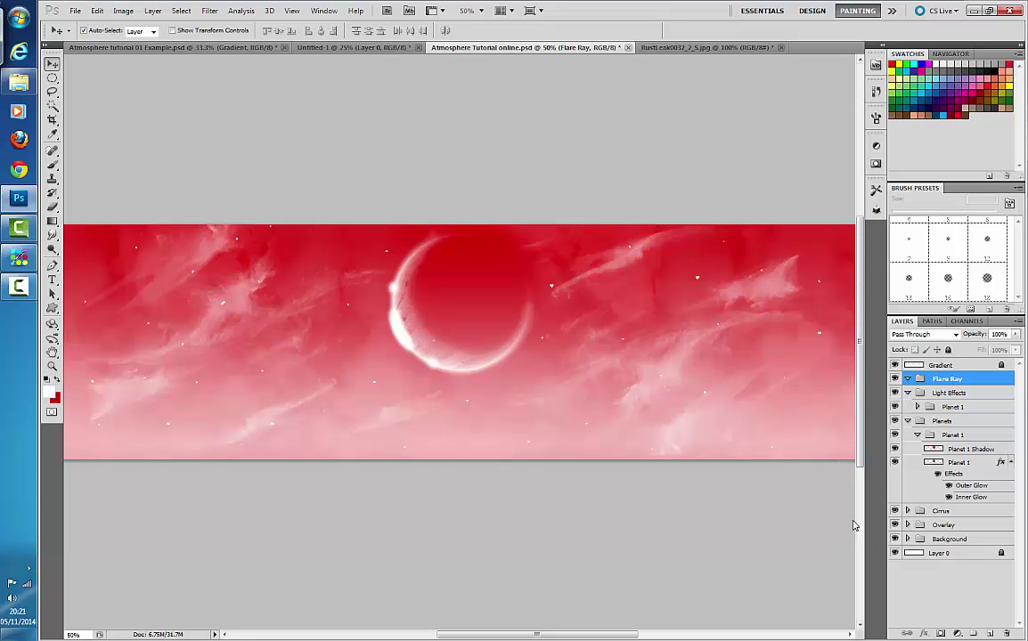
Step: Nest a new group named 'Planet 1' inside the Flare Ray group
click(973, 634)
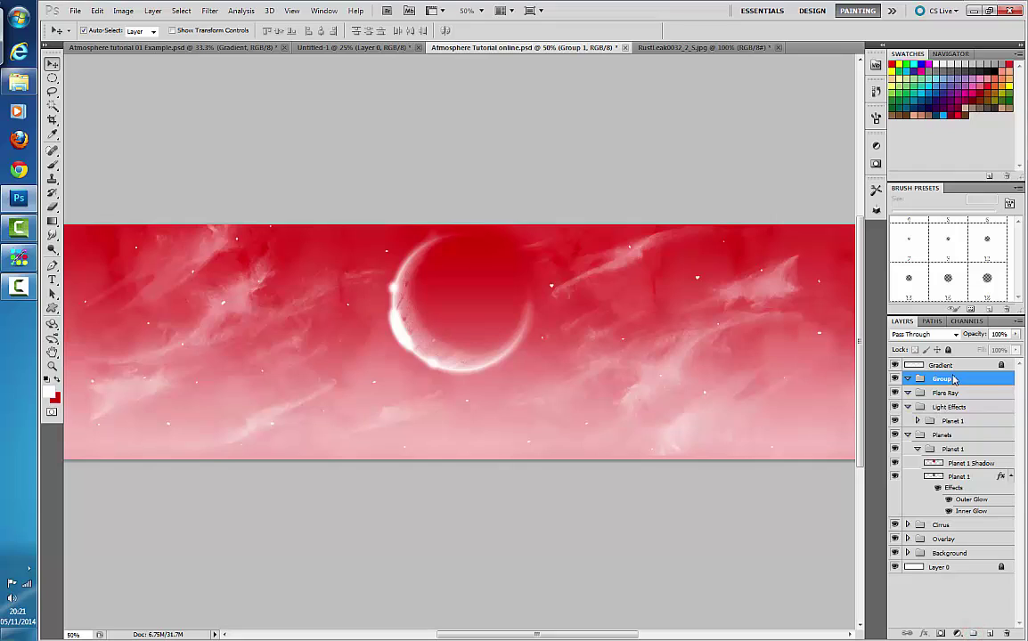
drag(944, 379, 951, 395)
double_click(951, 395)
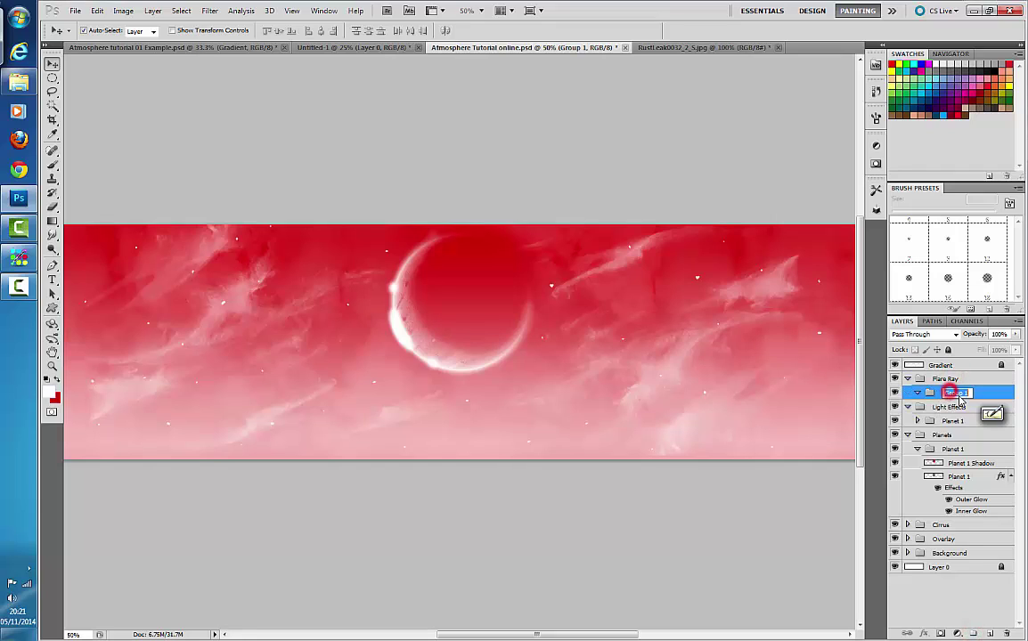
text(Pla)
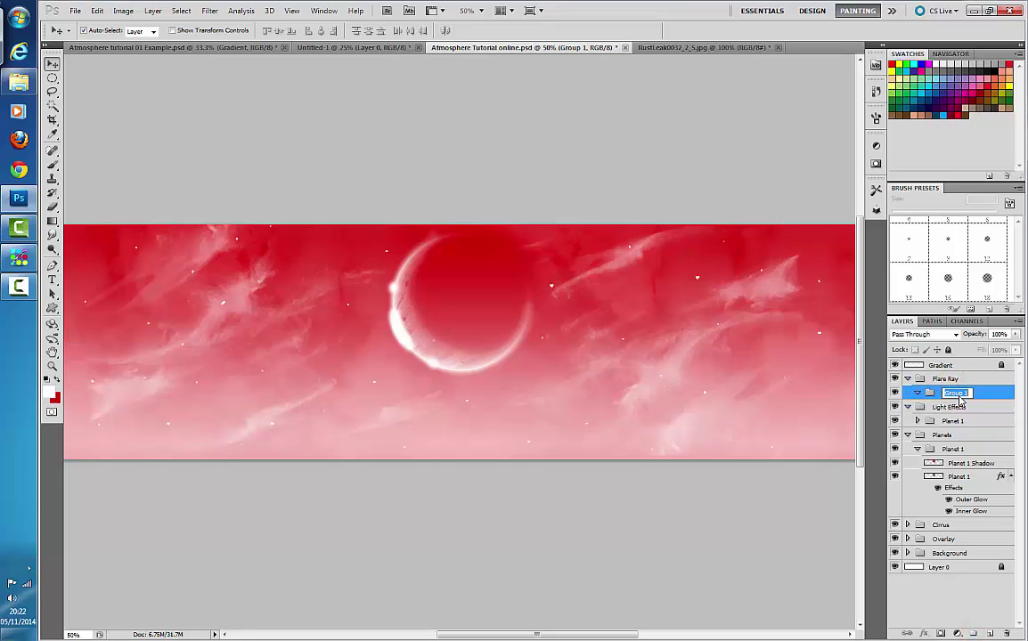
text(net 1)
key(Return)
Step: Add a new layer inside the group and name it 'Flare Ray Base'
click(990, 633)
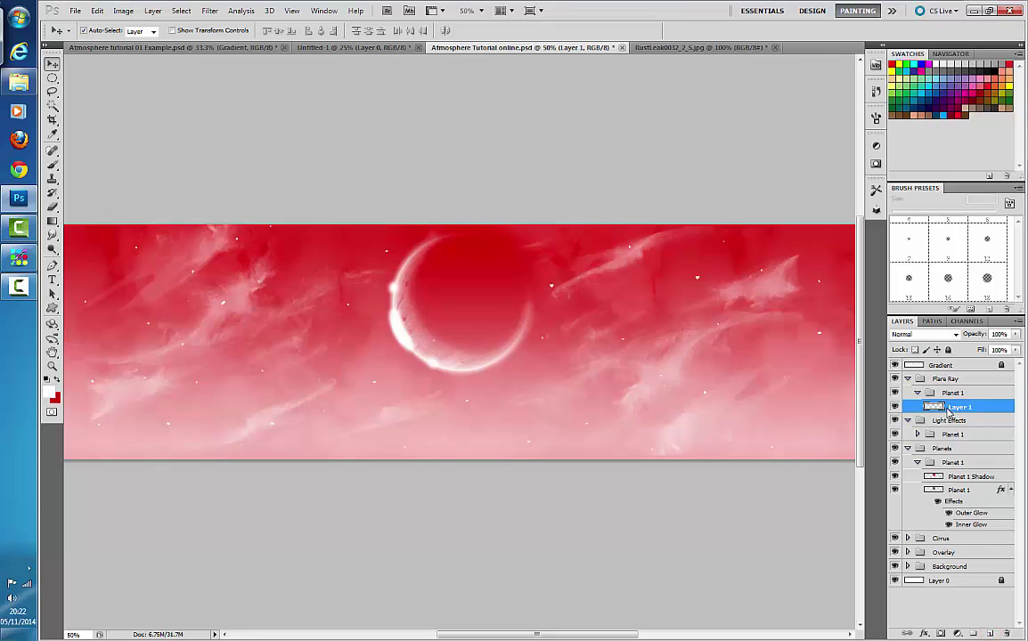
click(963, 407)
double_click(963, 407)
text(Flare Ray Base)
key(Return)
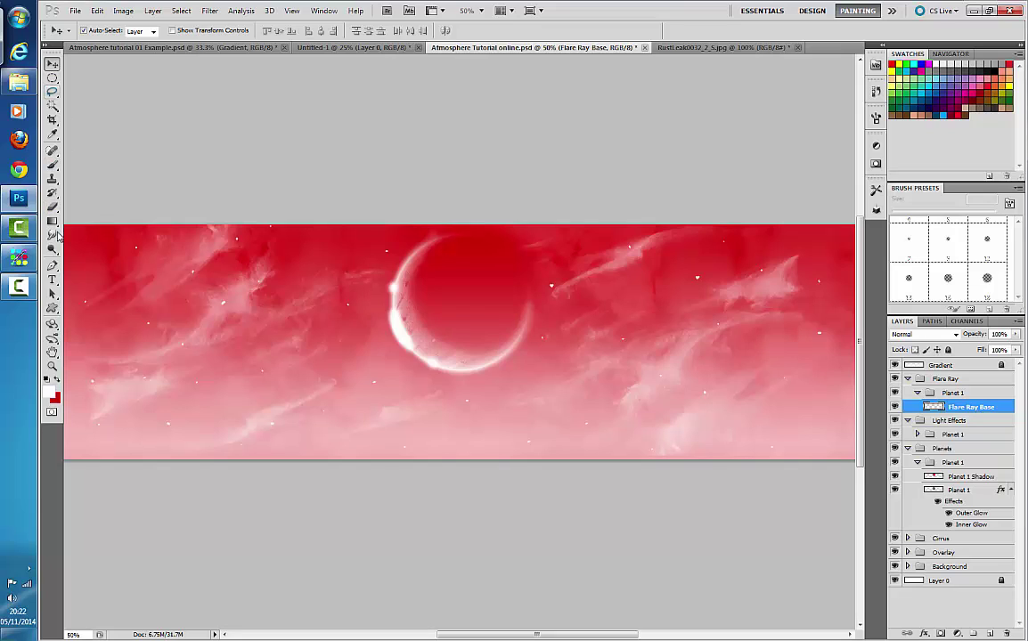
Step: Paint soft white glow on the crescent's lower-left edge with the Brush, undoing the stray stroke below
click(52, 165)
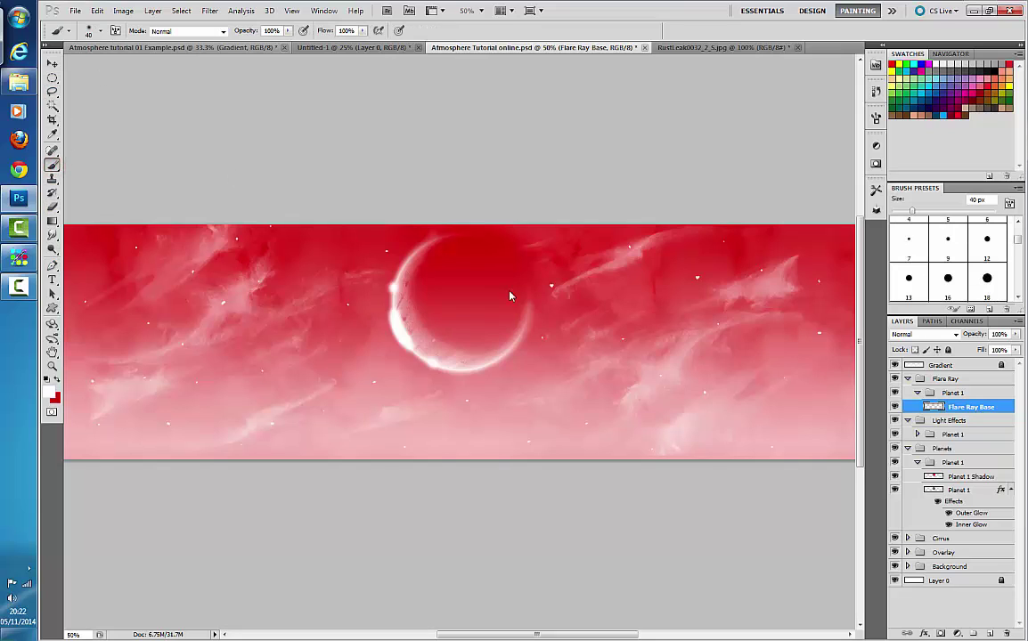
click(101, 30)
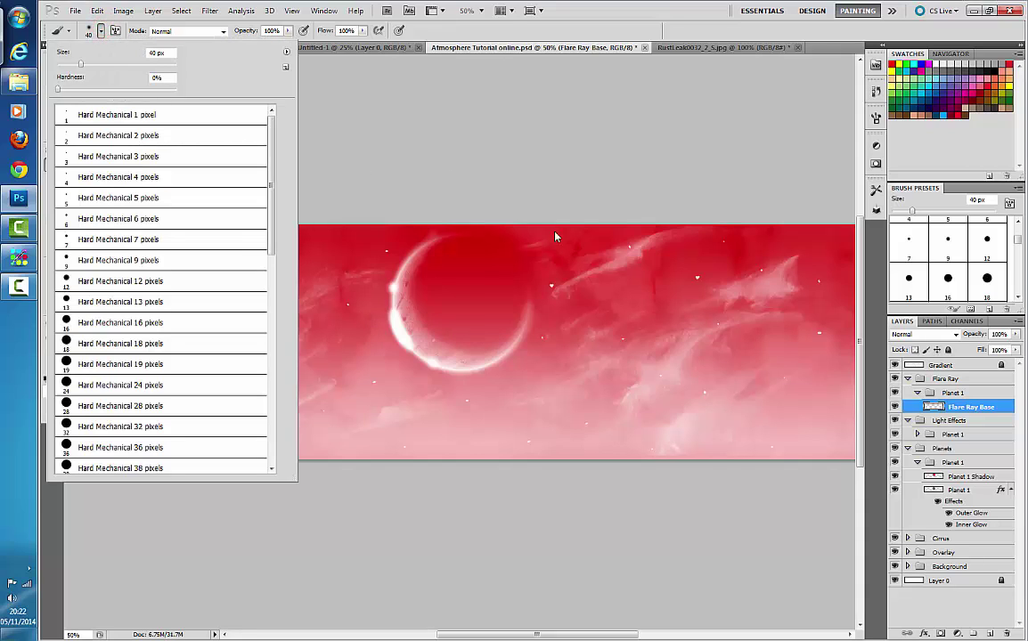
click(401, 336)
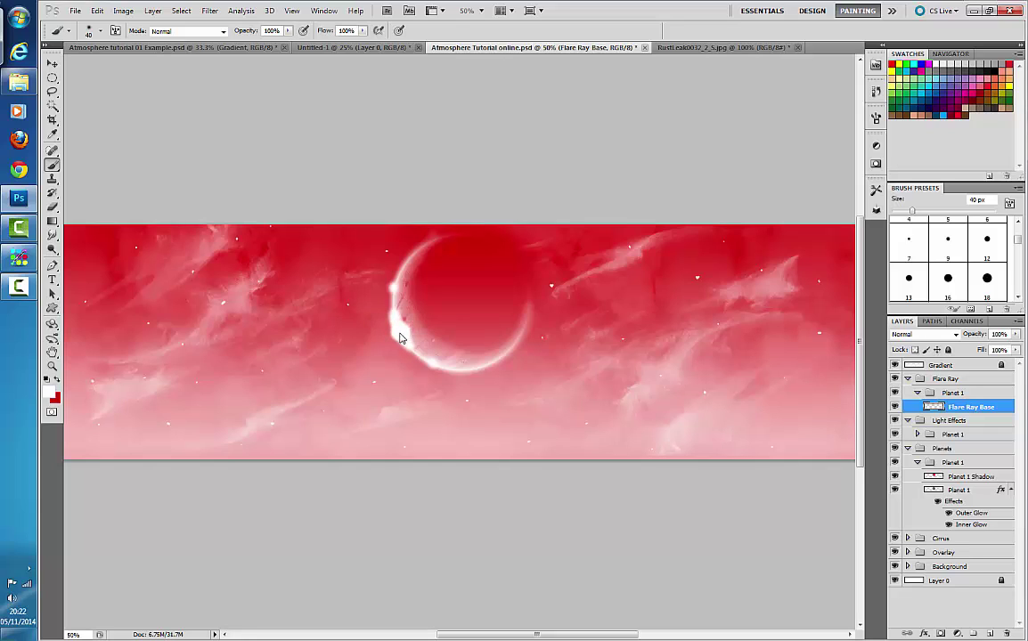
drag(400, 337, 427, 375)
drag(447, 355, 413, 436)
drag(451, 330, 412, 434)
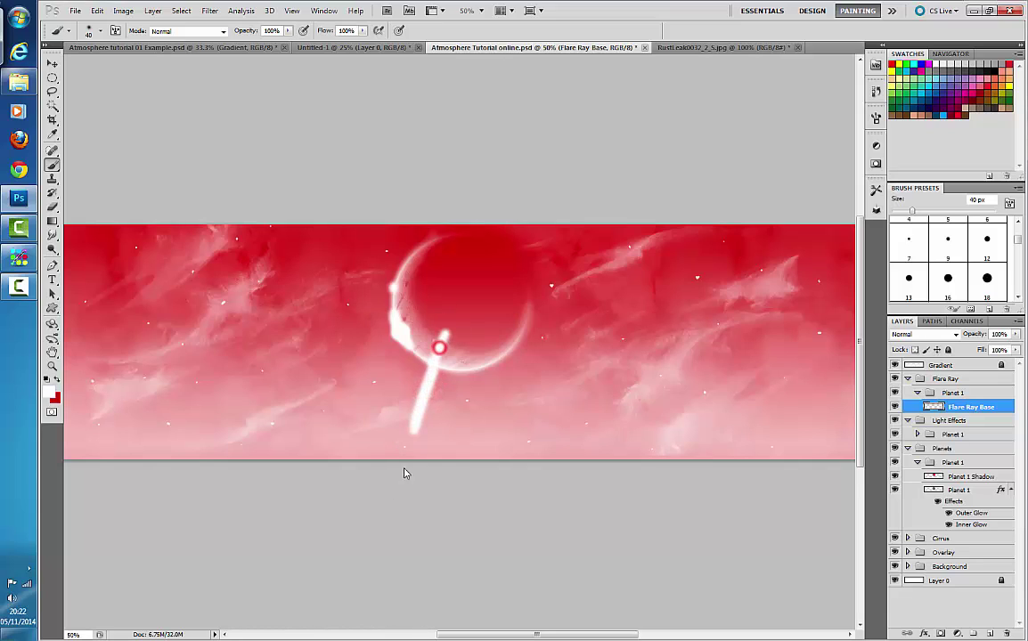
key(ctrl+alt+z)
key(ctrl+alt+z)
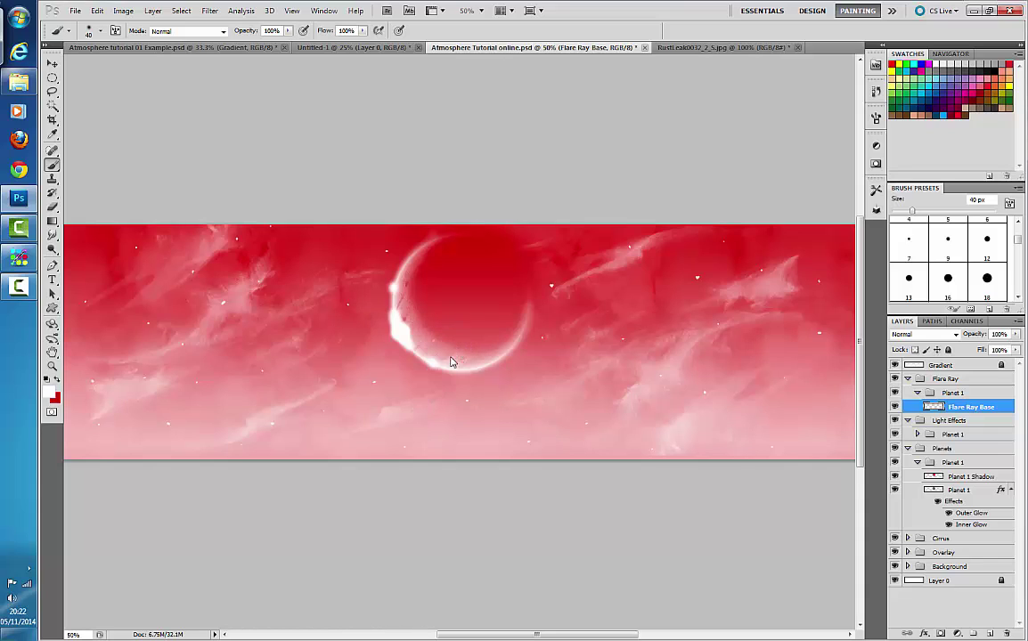
drag(443, 330, 420, 379)
Step: Open the Edit menu and dismiss it without choosing a command
click(96, 10)
click(96, 10)
click(96, 11)
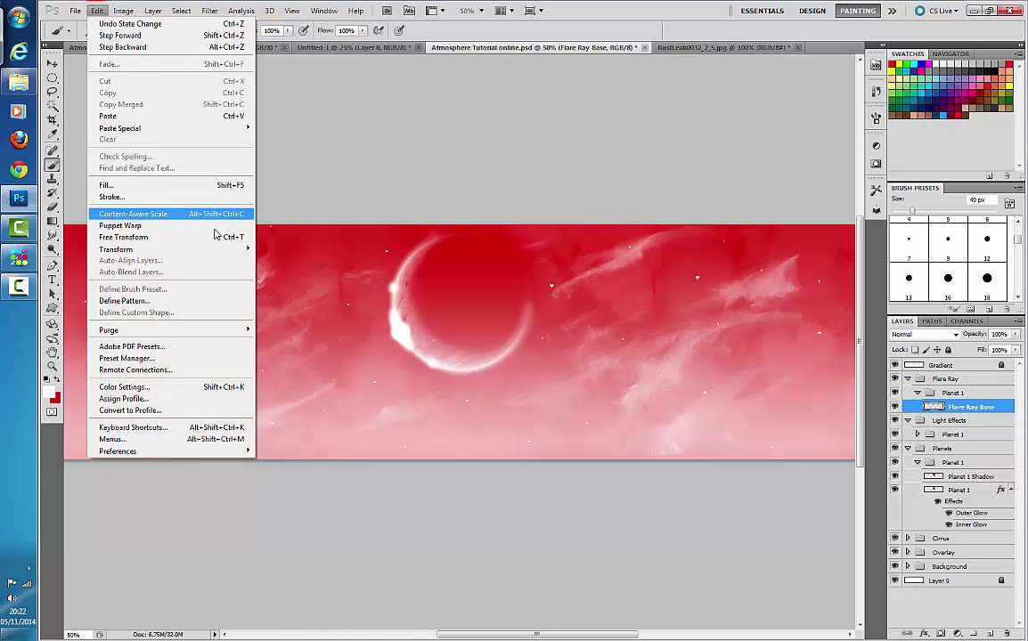
mouse_move(221, 250)
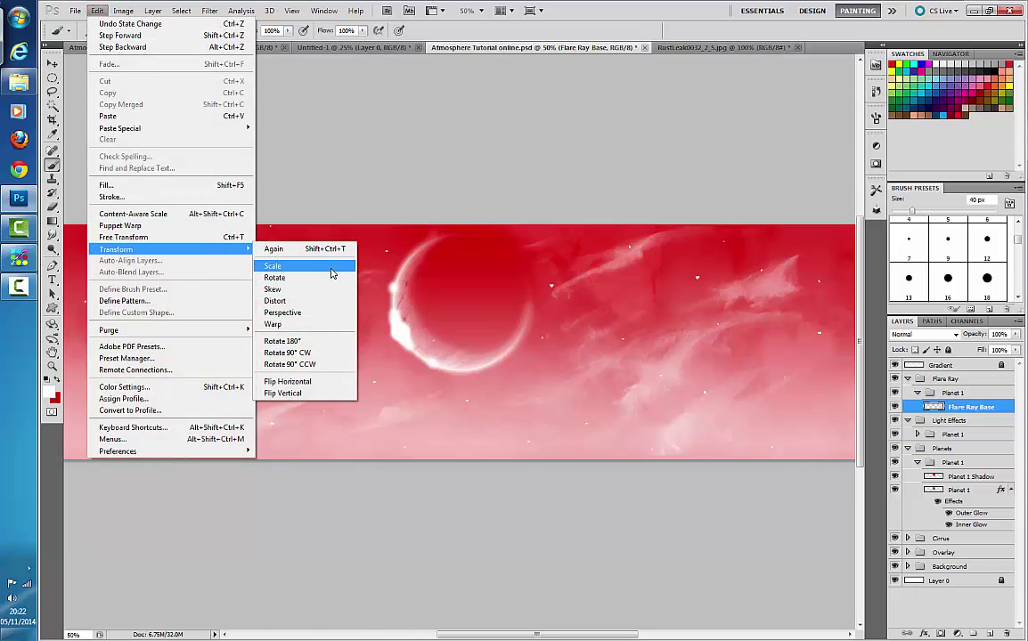
click(332, 171)
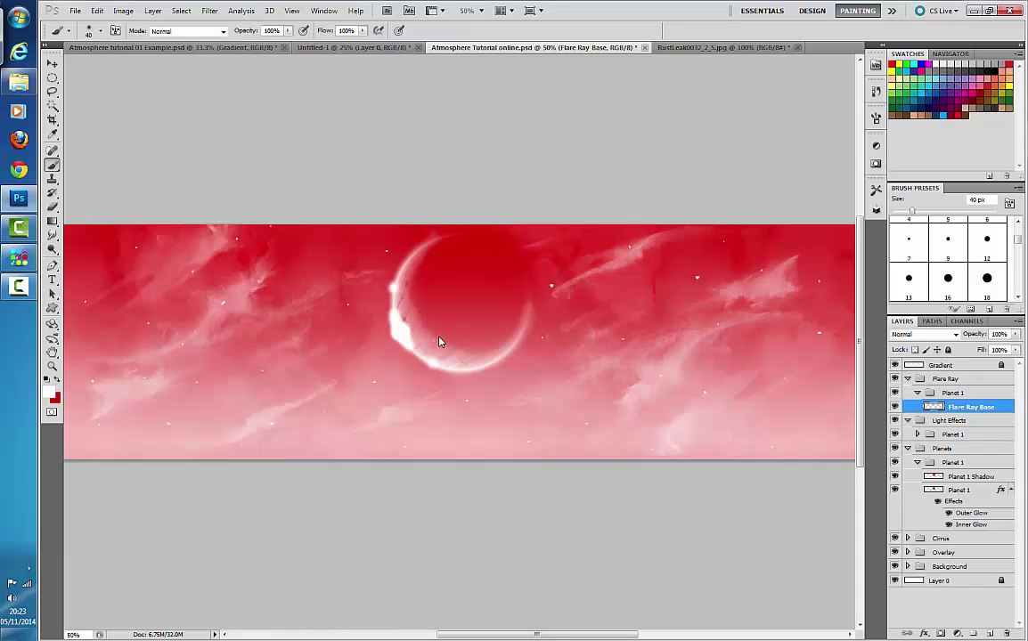
key(ctrl+t)
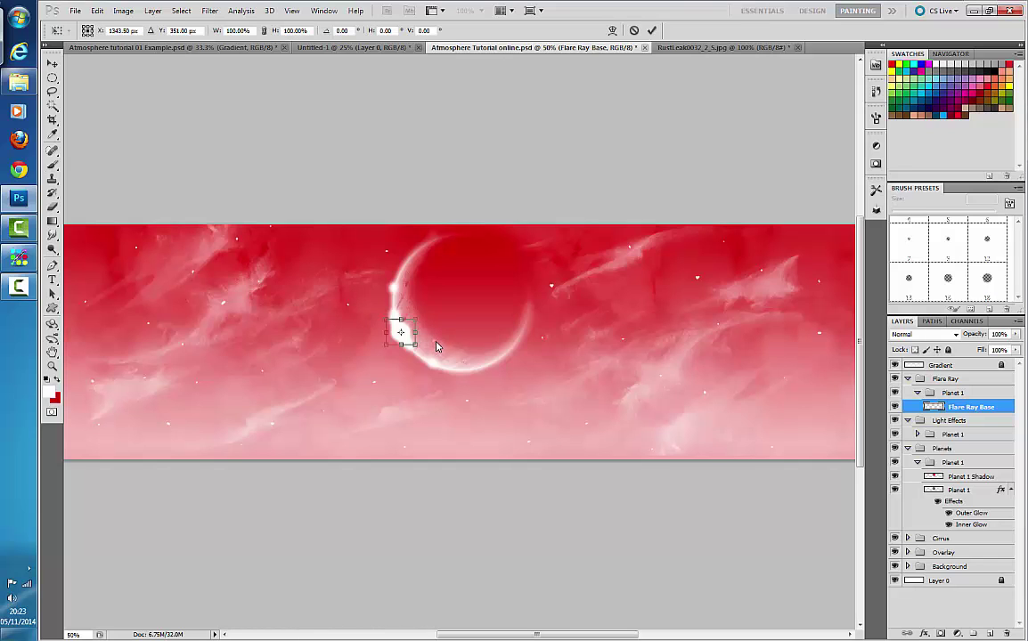
key(Return)
key(b)
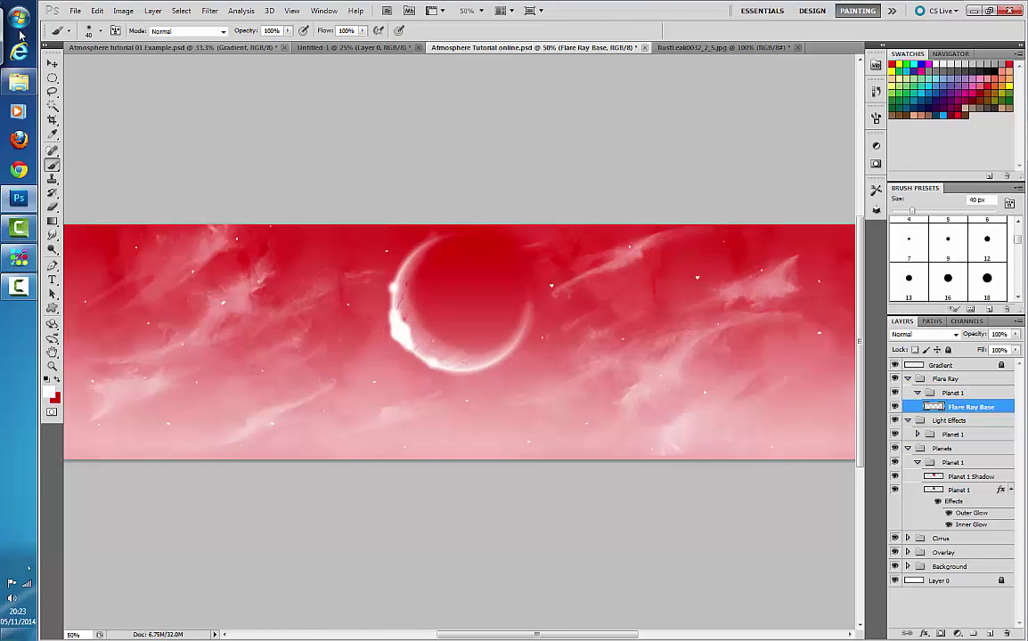
click(98, 11)
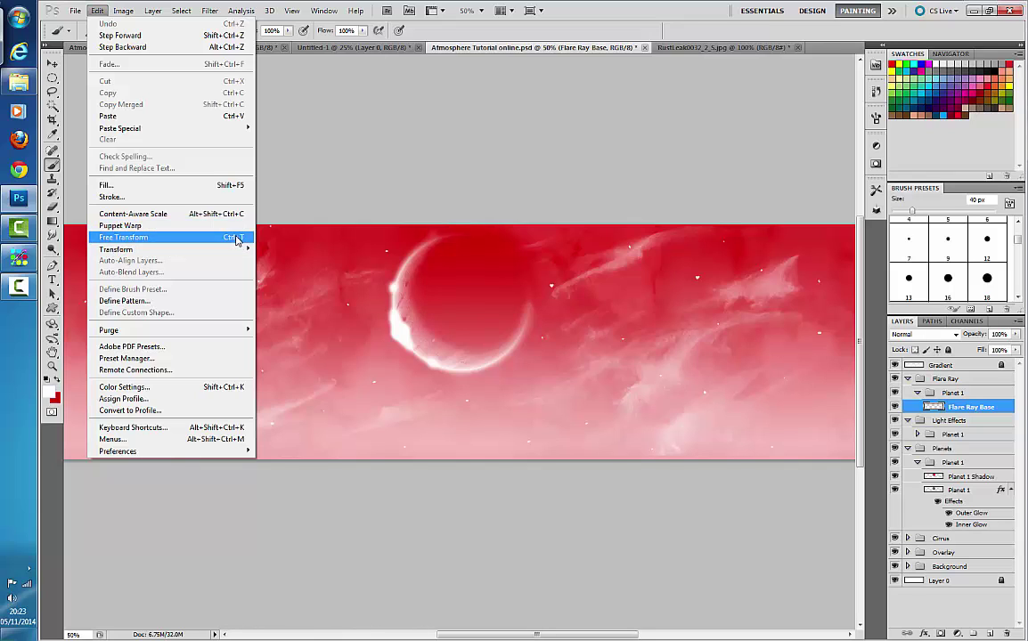
click(224, 242)
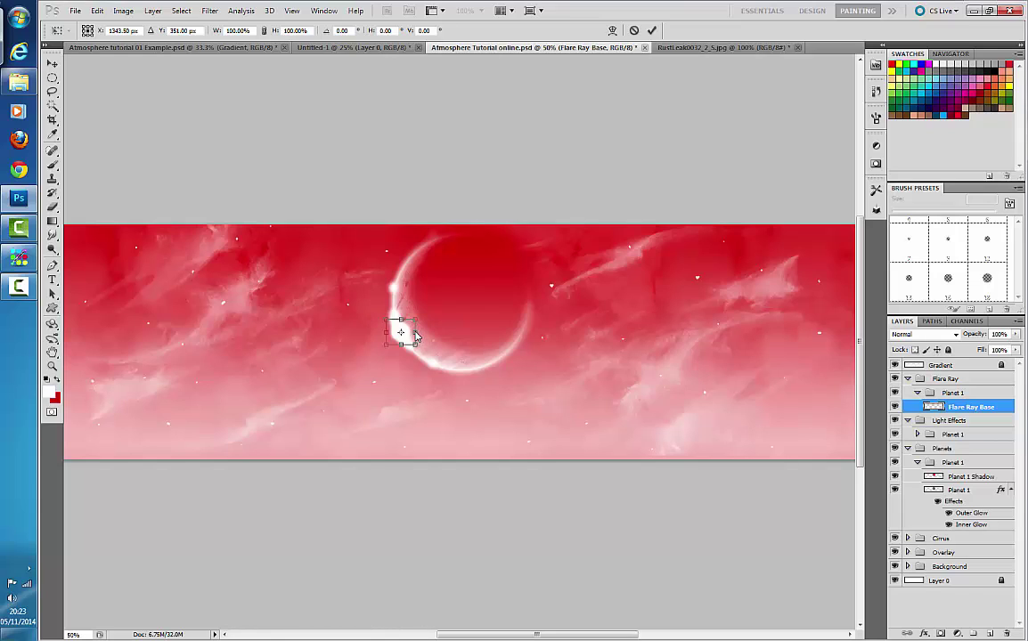
drag(401, 319, 402, 236)
drag(402, 345, 397, 411)
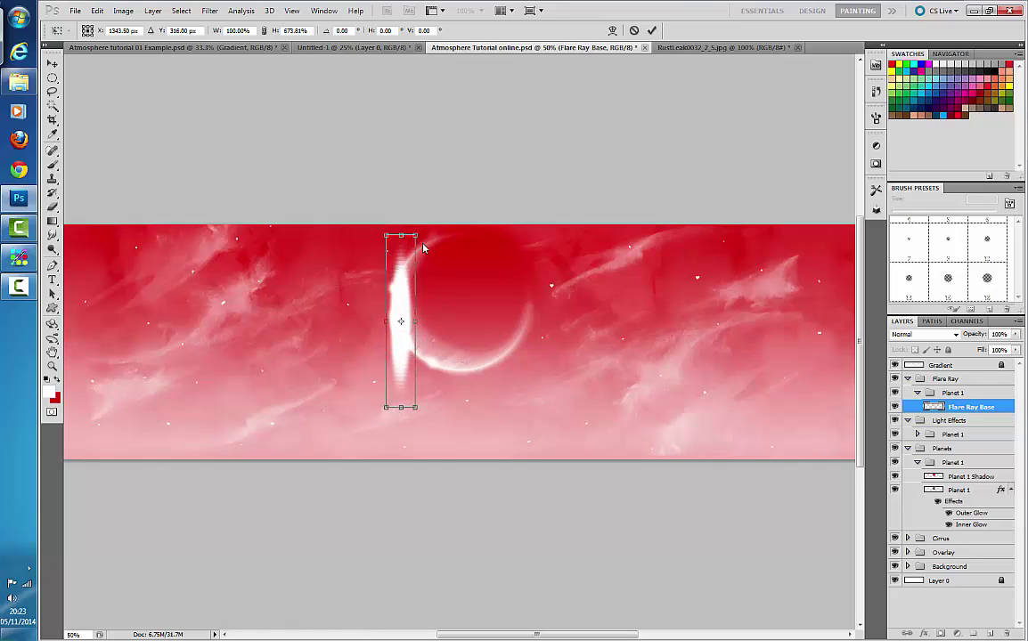
drag(415, 324, 402, 325)
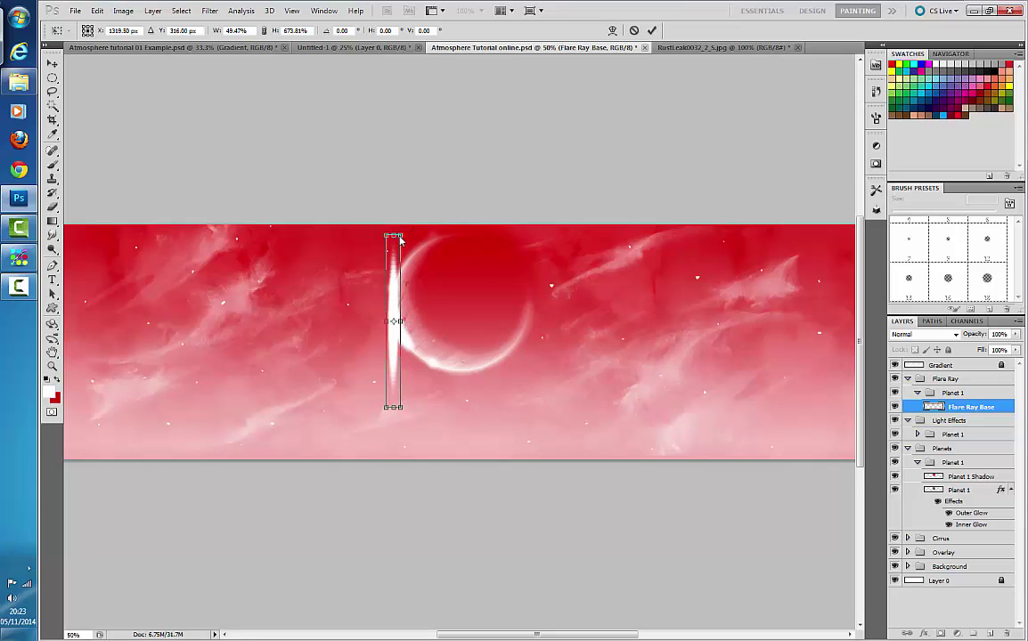
drag(399, 239, 406, 283)
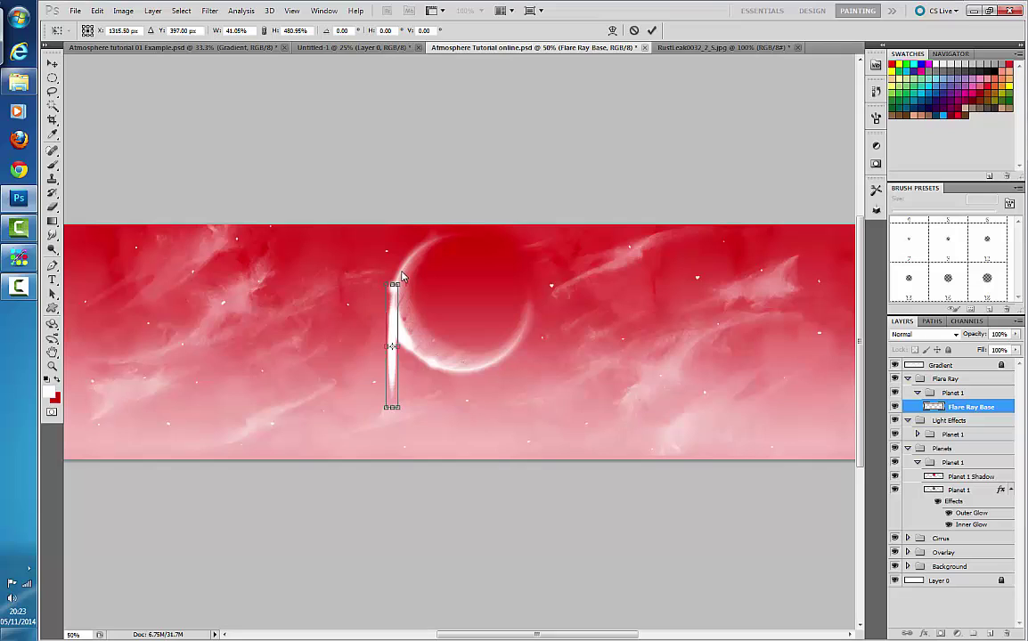
drag(402, 276, 459, 314)
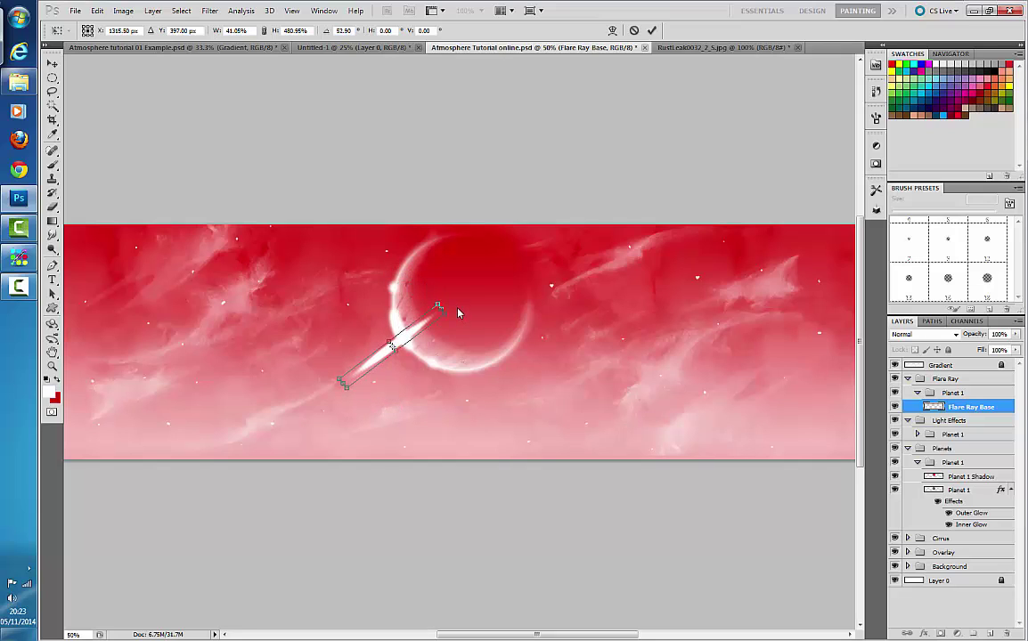
drag(399, 344, 411, 325)
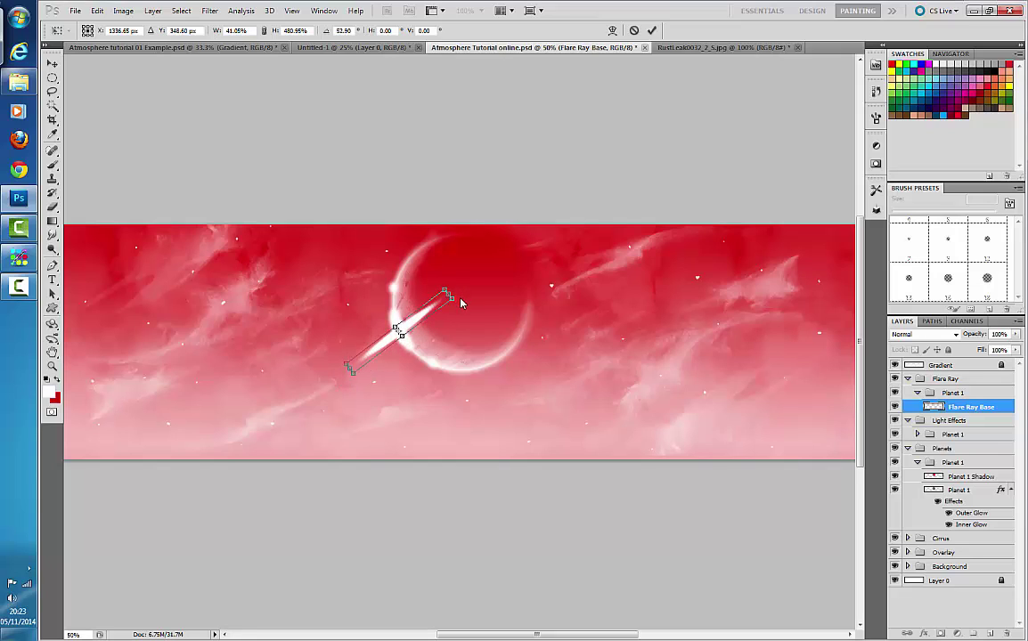
drag(461, 300, 422, 321)
key(shift+Up)
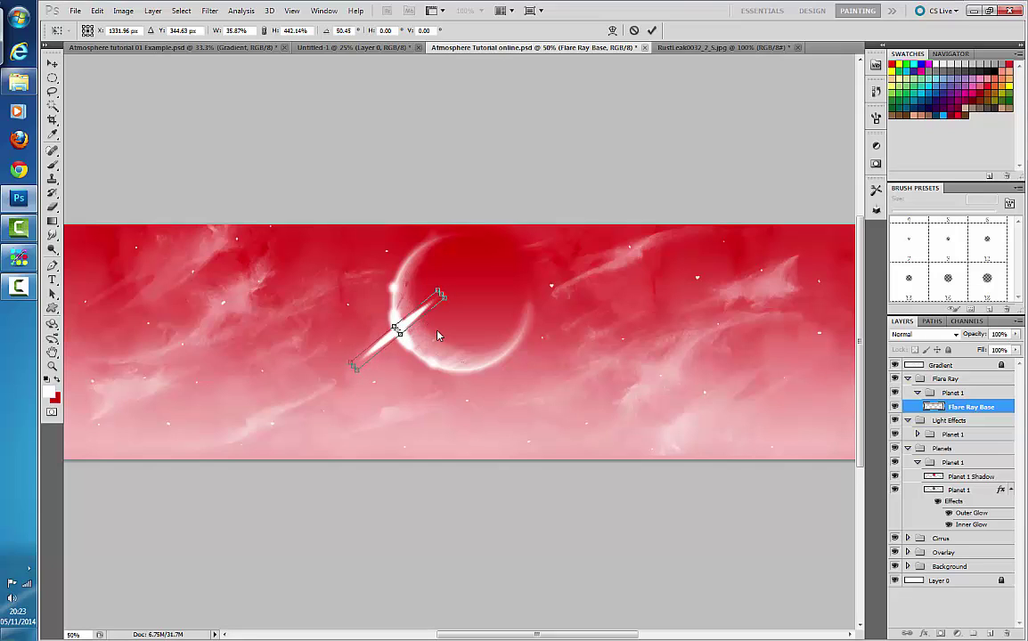
key(Down)
key(Down)
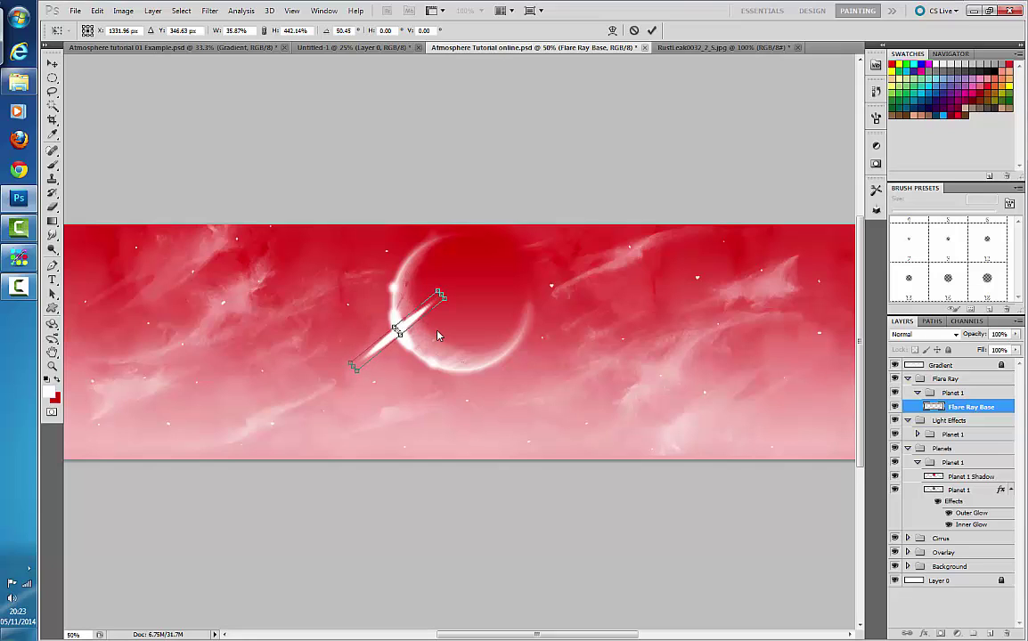
key(Down)
key(Down)
key(Down)
key(Down)
key(Down)
key(Down)
key(Right)
key(Right)
key(Left)
key(Left)
key(Left)
key(Left)
key(Up)
key(Up)
key(Up)
key(Up)
key(Up)
key(Up)
key(Up)
key(Up)
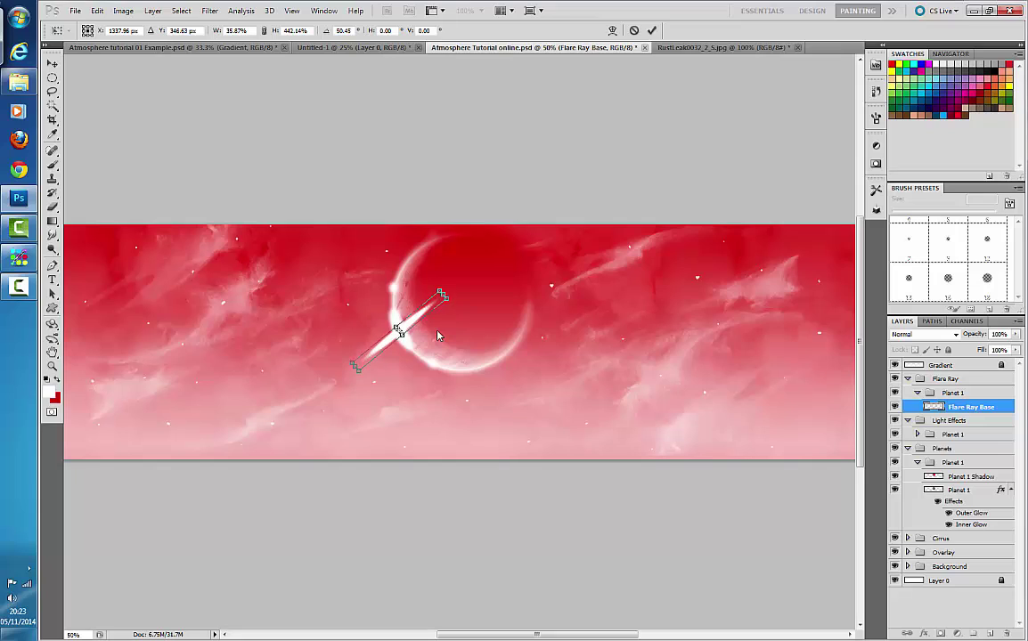
key(Right)
key(Right)
key(Right)
key(Right)
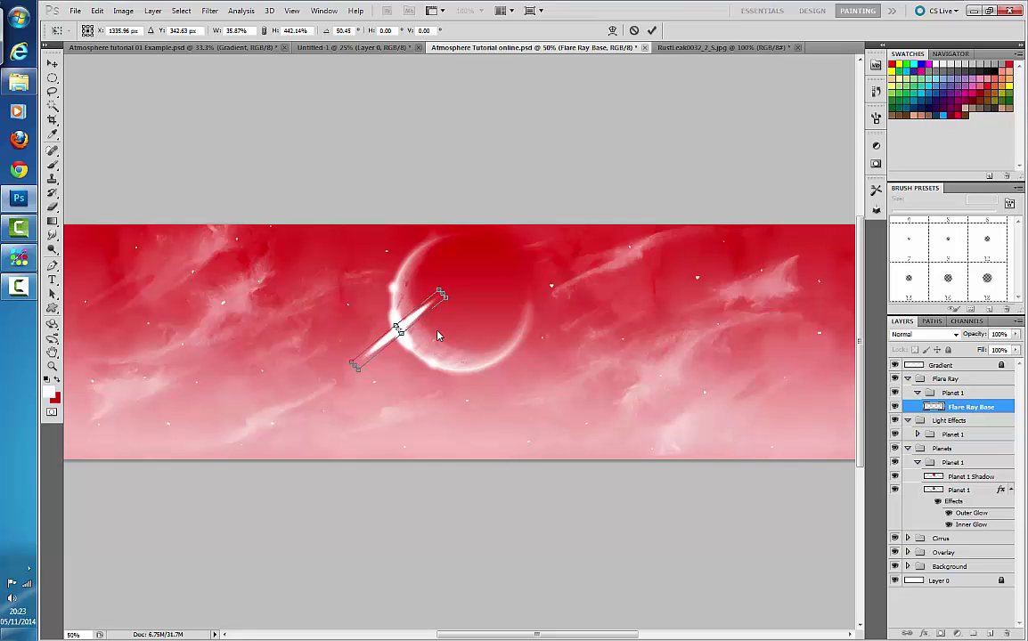
key(Up)
key(Up)
key(Return)
key(b)
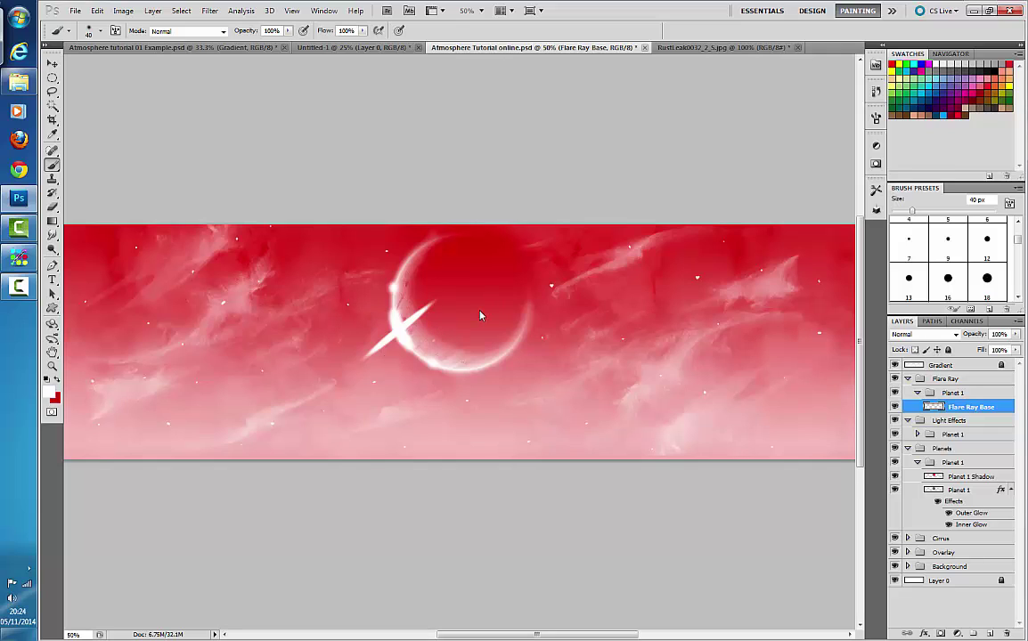
key(ctrl+z)
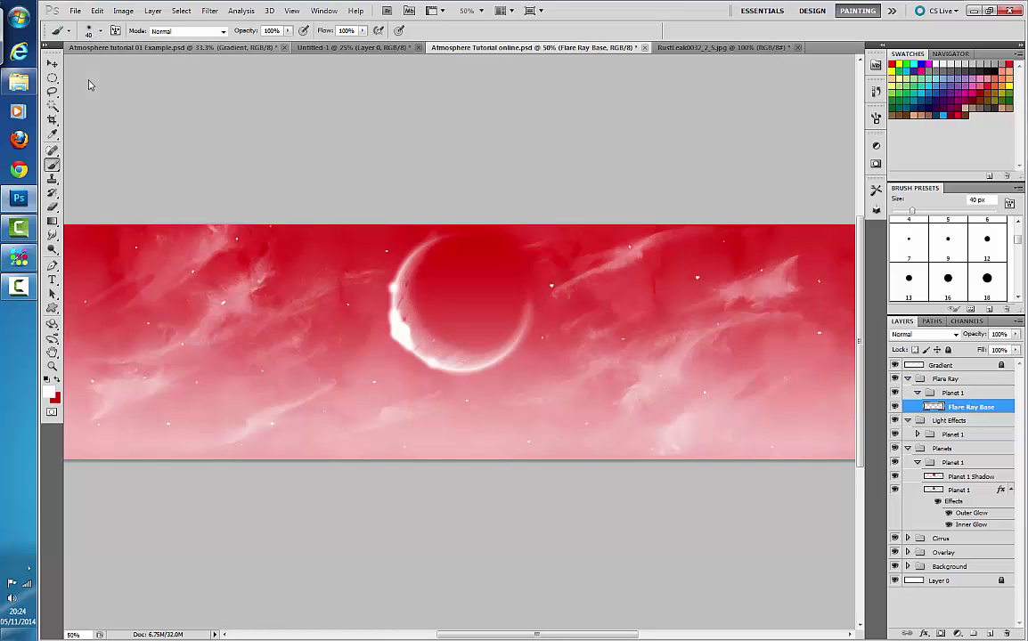
Step: Free Transform the flare: stretch it vertically, narrow it to a sliver, rotate to 60°, and commit
key(ctrl+t)
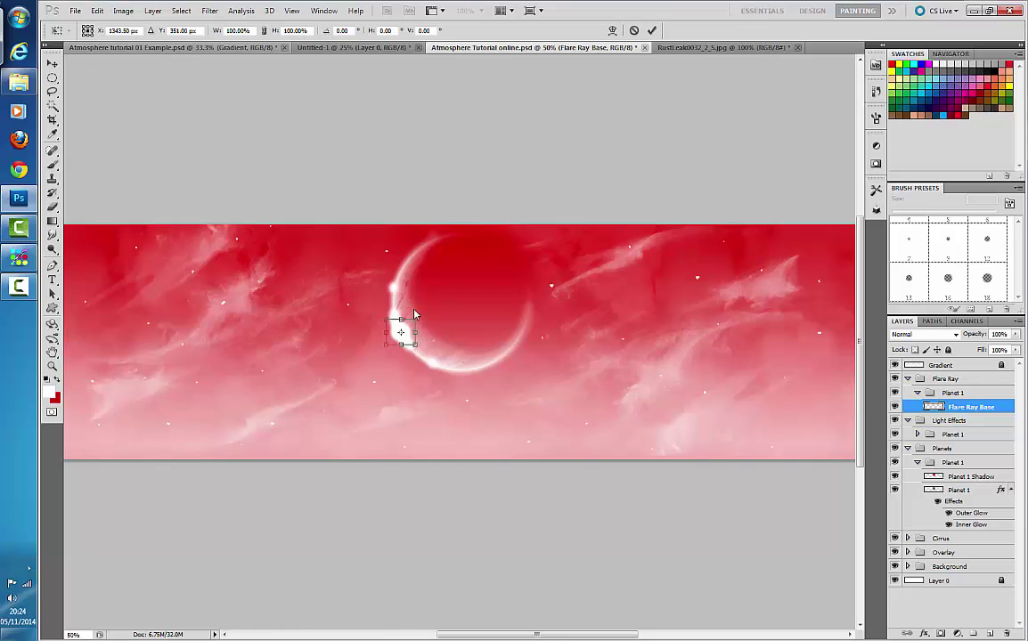
drag(401, 324, 402, 398)
drag(415, 332, 398, 333)
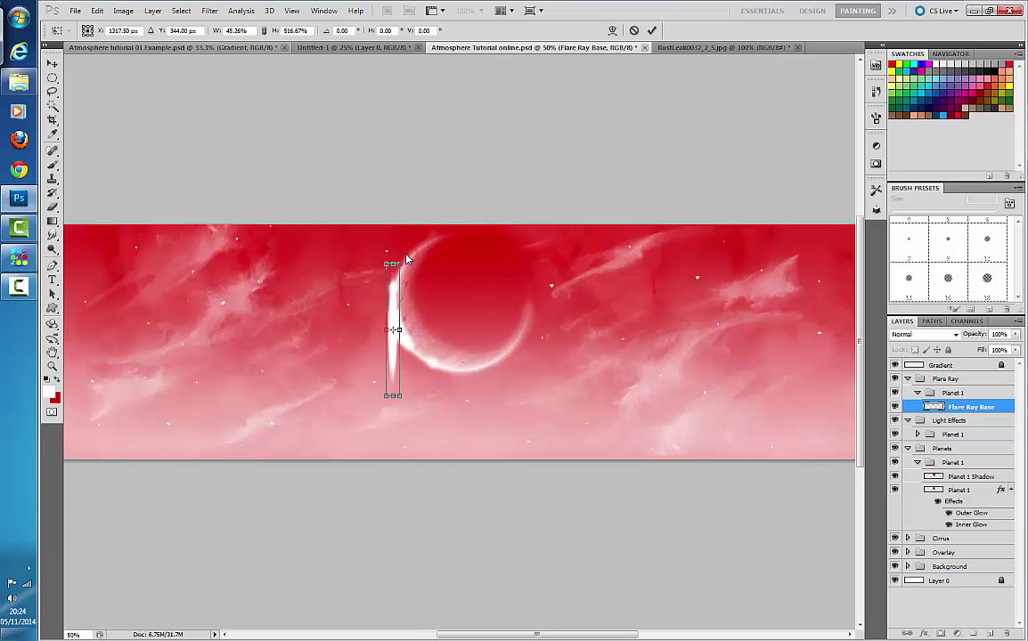
drag(406, 258, 458, 295)
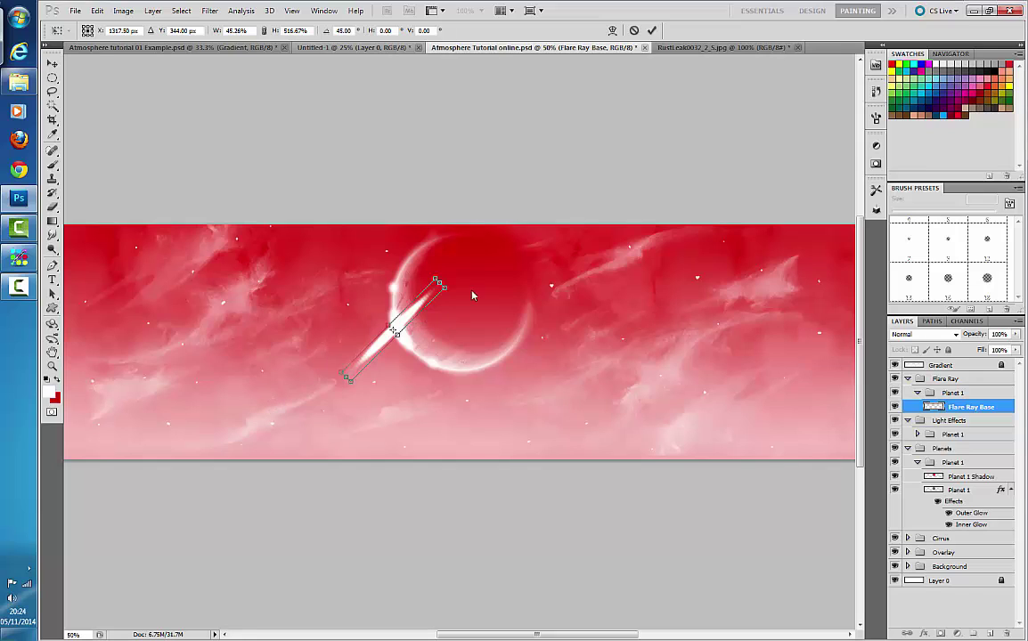
drag(454, 289, 432, 318)
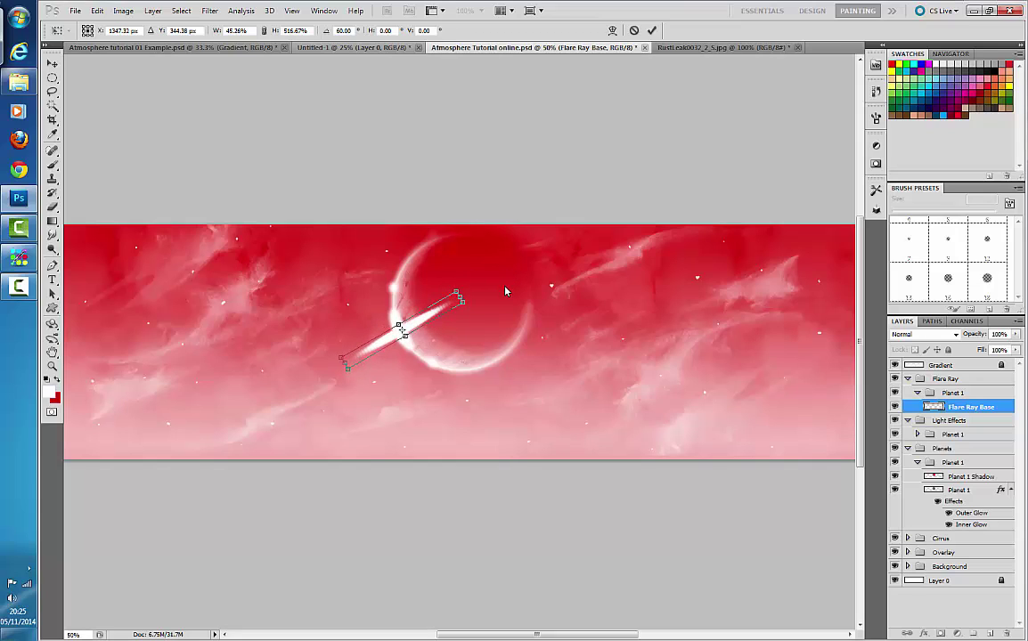
key(Return)
key(b)
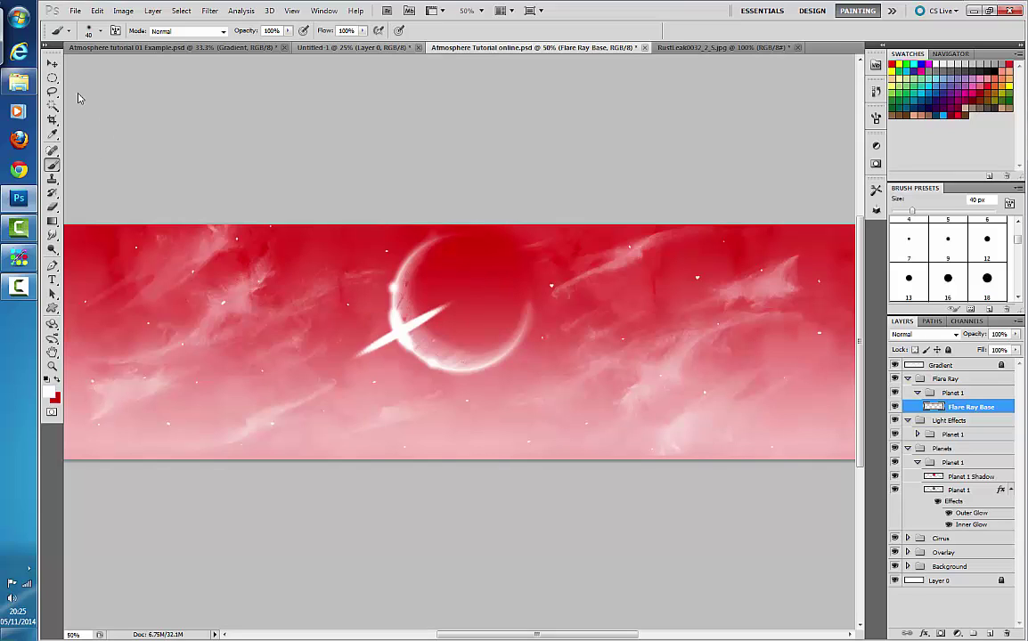
Step: Nudge the Planet 1 Shadow slightly and close RustLeak0032_2_S.jpg without saving
click(51, 64)
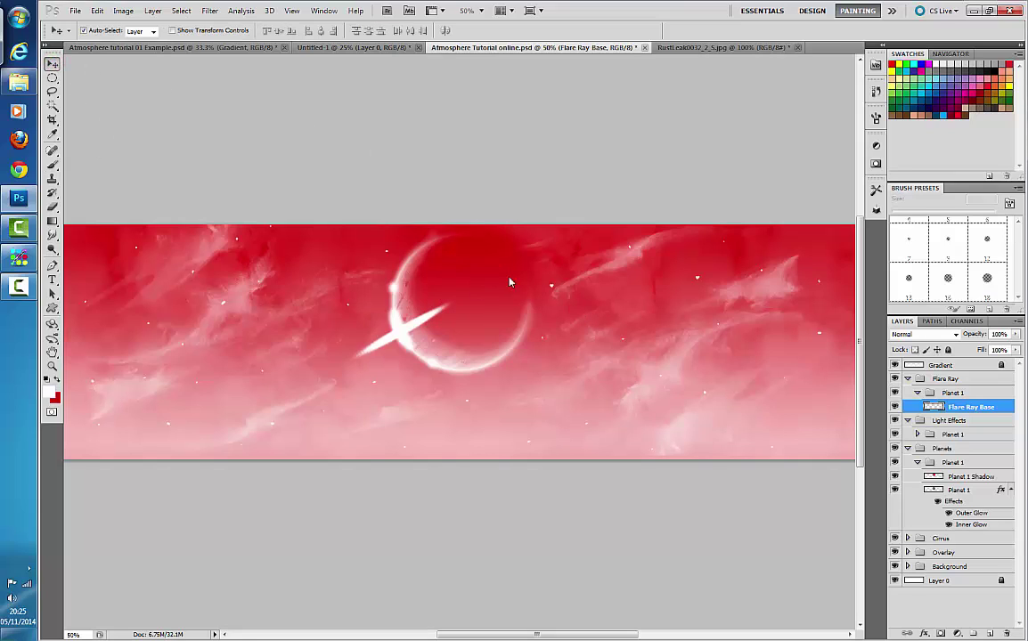
drag(506, 275, 509, 277)
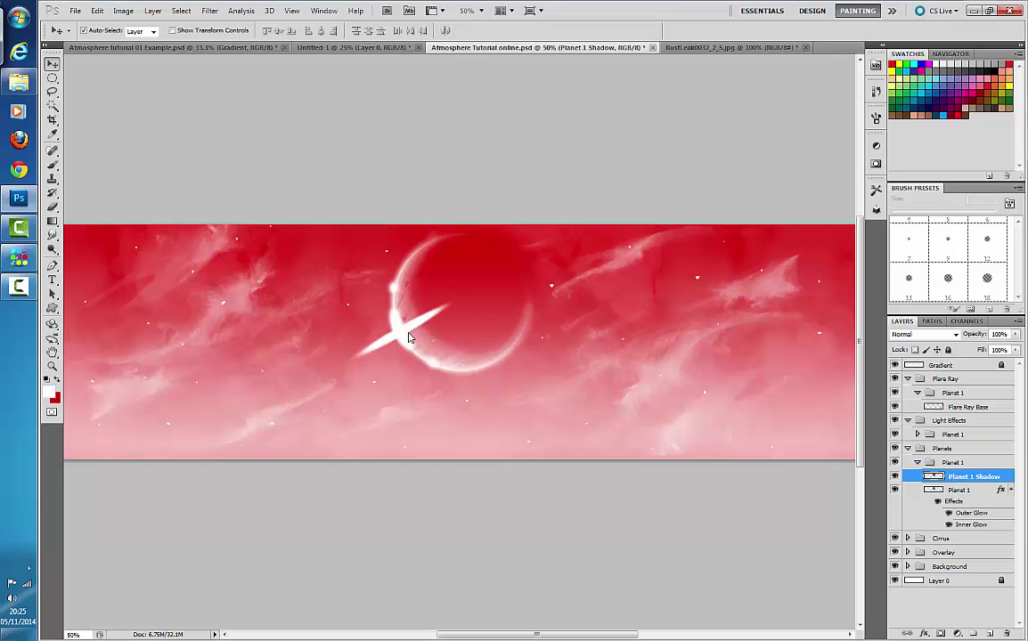
click(740, 46)
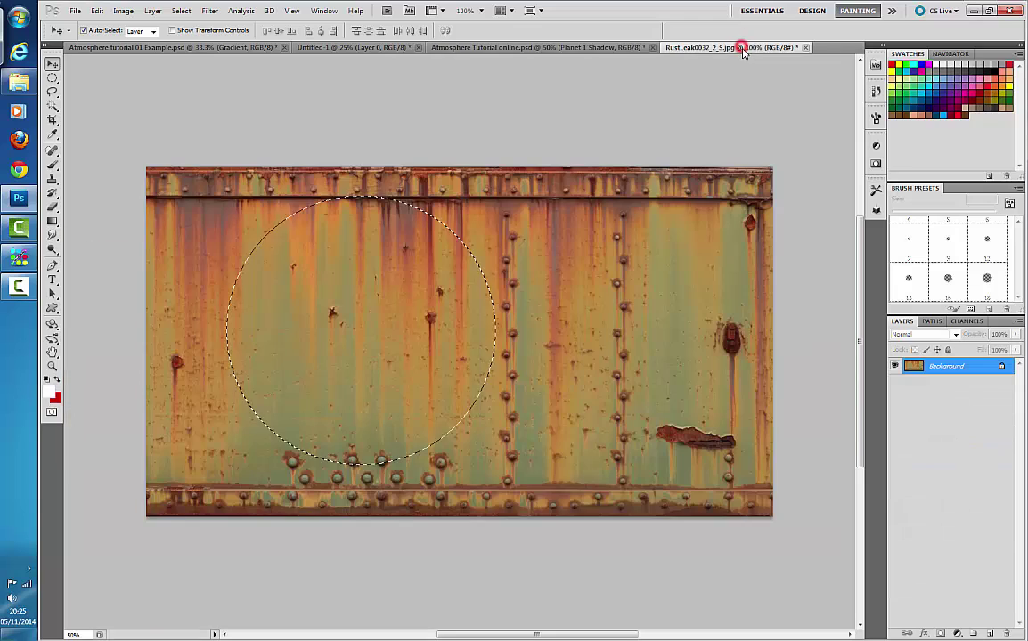
click(619, 47)
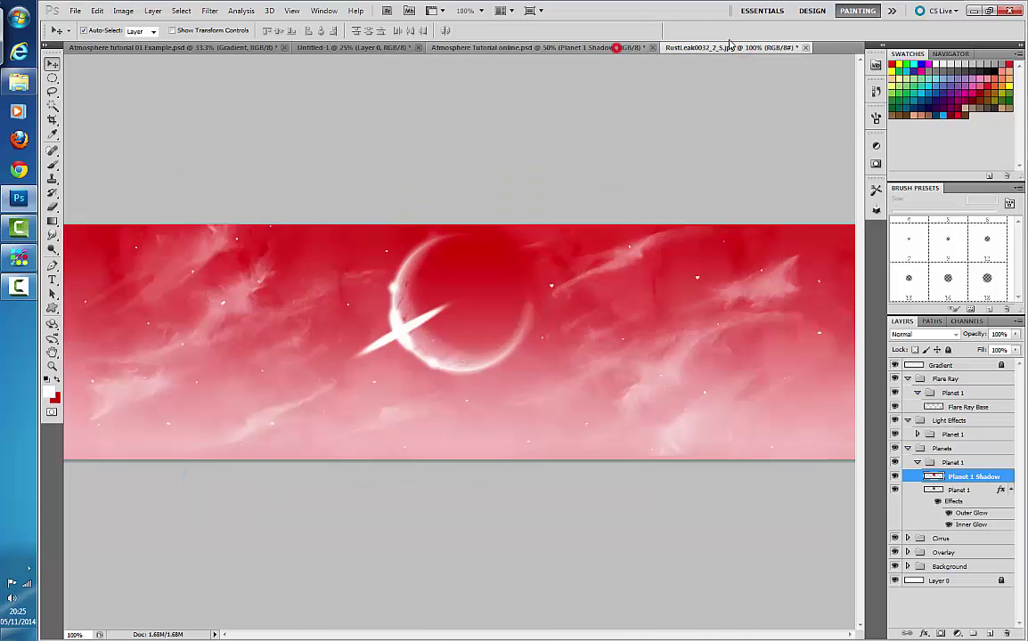
click(804, 47)
click(526, 252)
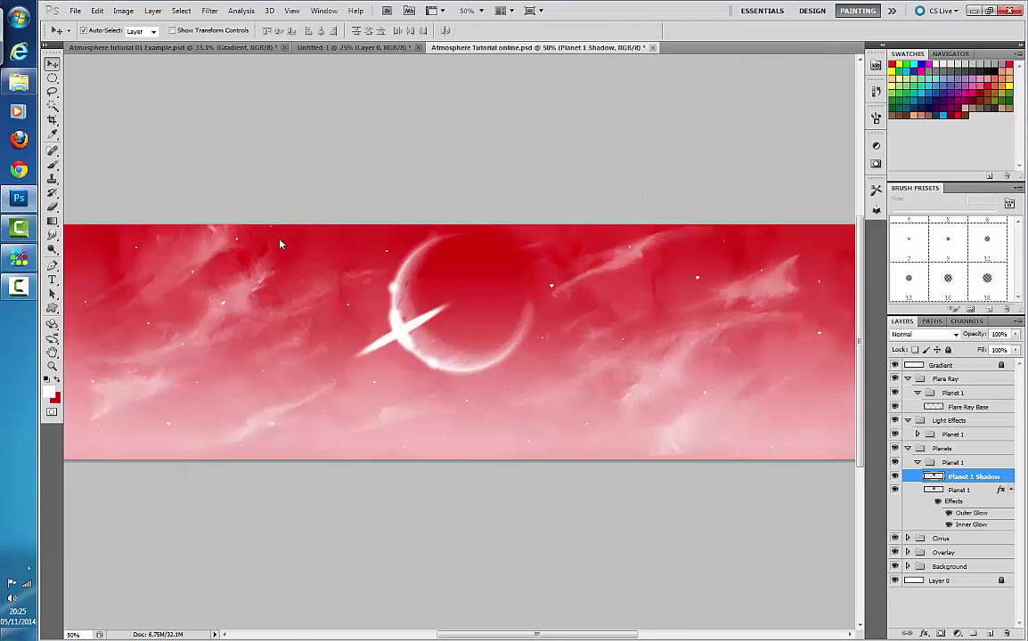
Step: From the tutorial document, open Skies0293_S.jpg from the Textures folder via File > Open
click(166, 47)
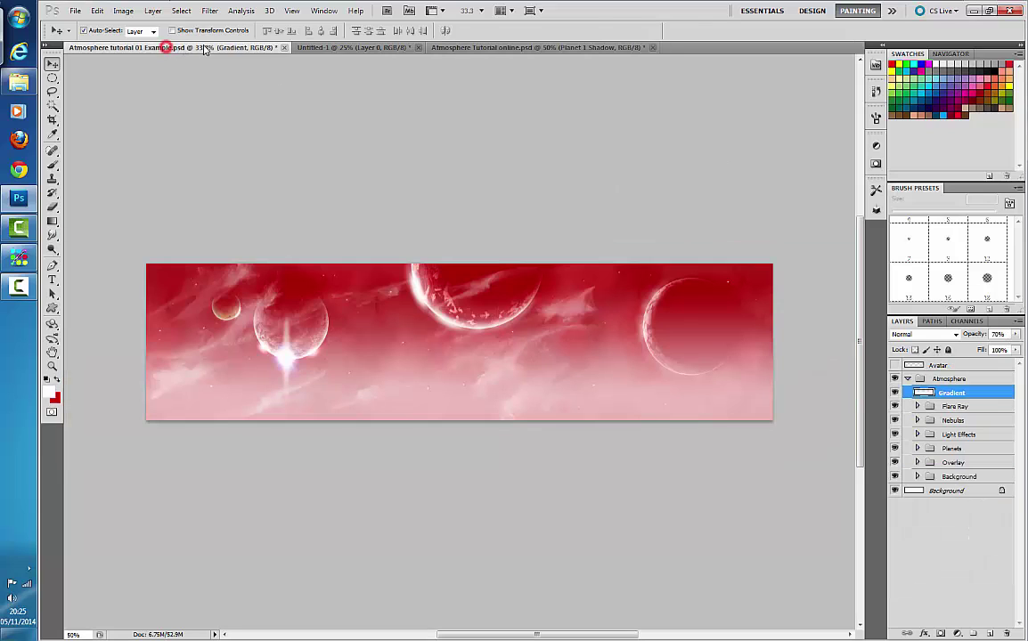
click(484, 47)
click(75, 11)
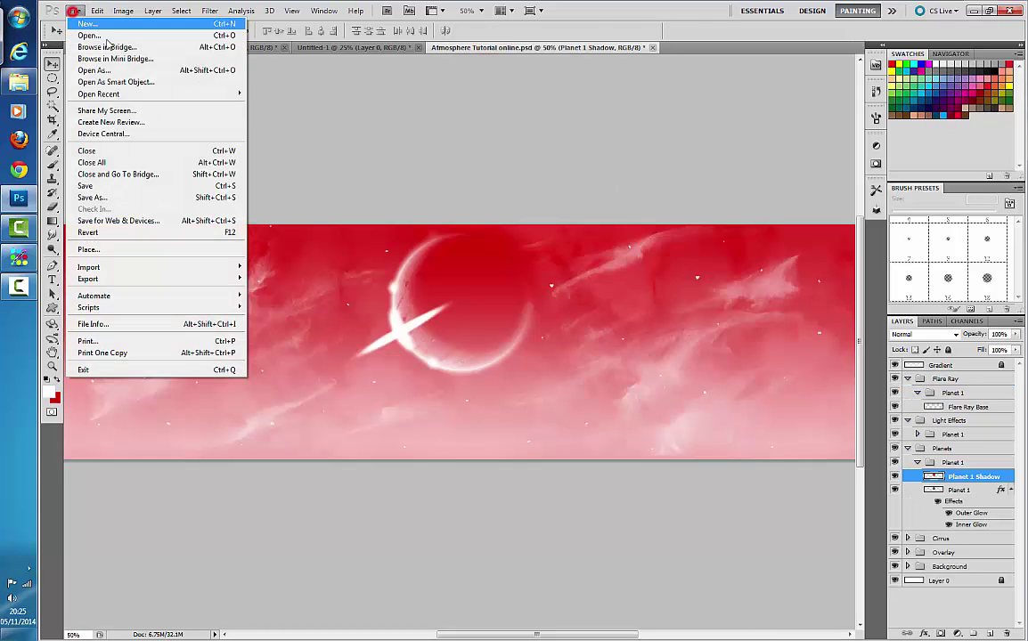
click(107, 36)
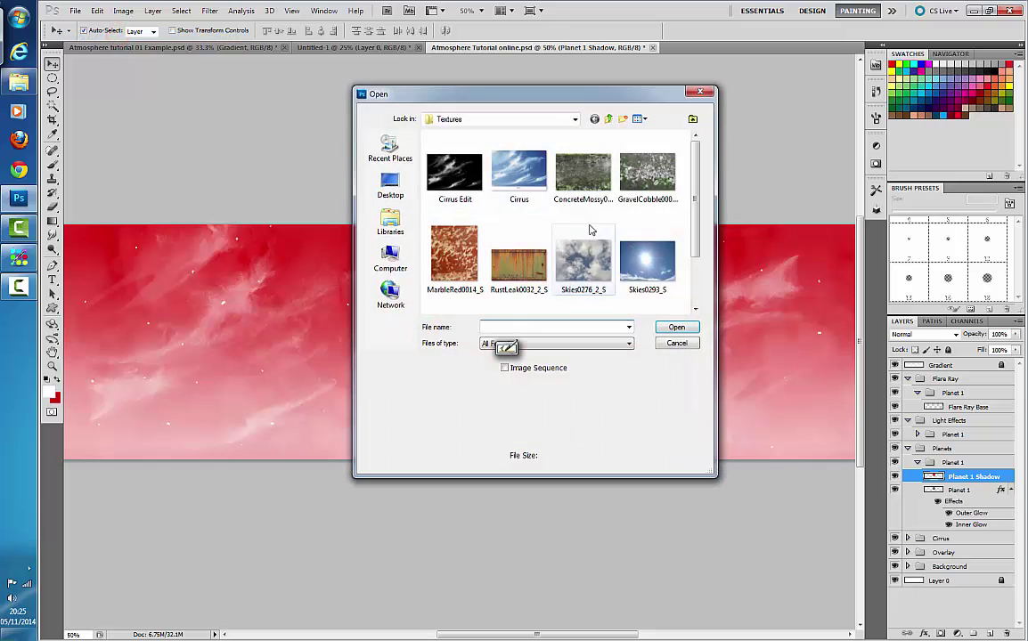
scroll(629, 183, down, 1)
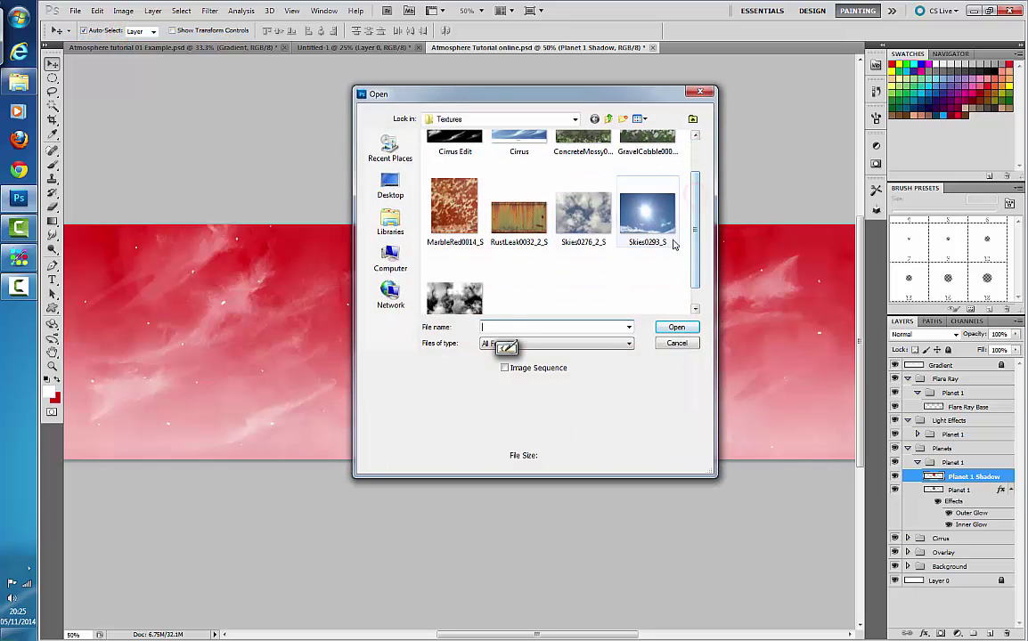
click(670, 237)
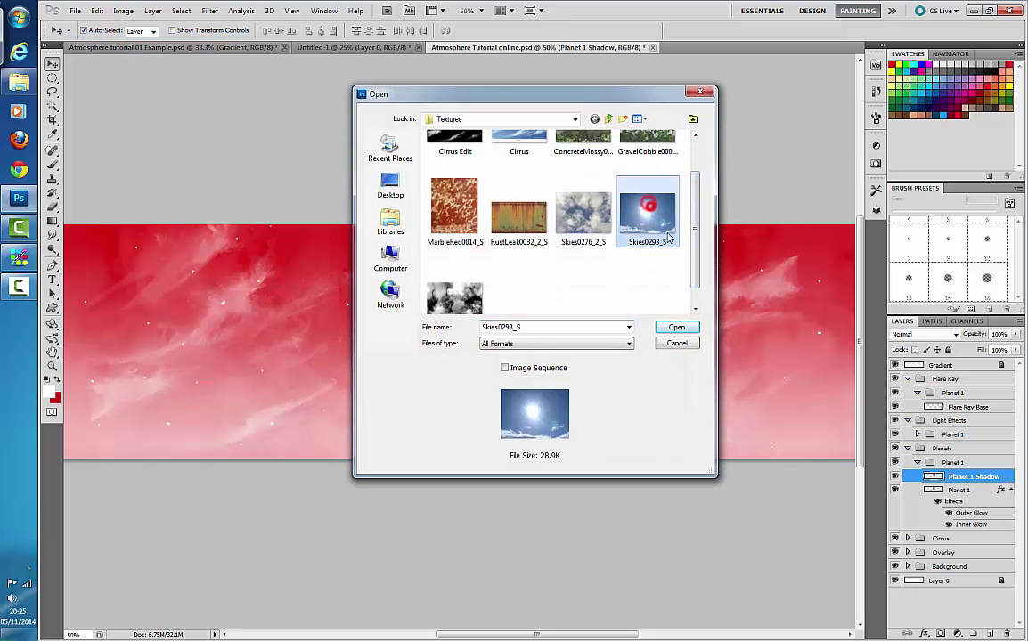
click(677, 327)
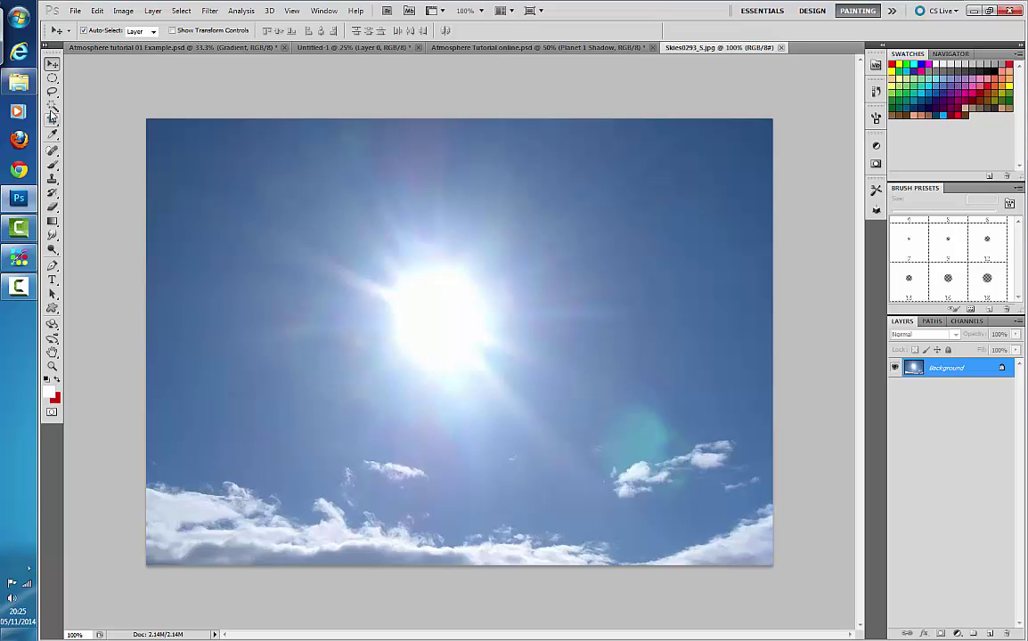
Step: Apply Levels to the sky photo with the black input at 217 and midtones 1.30
click(121, 12)
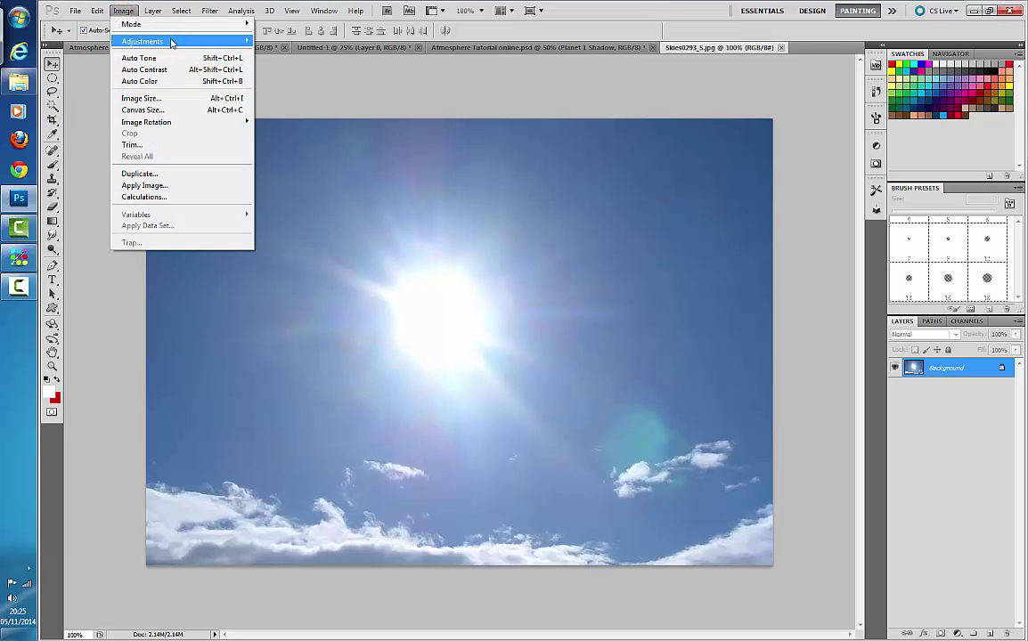
click(170, 42)
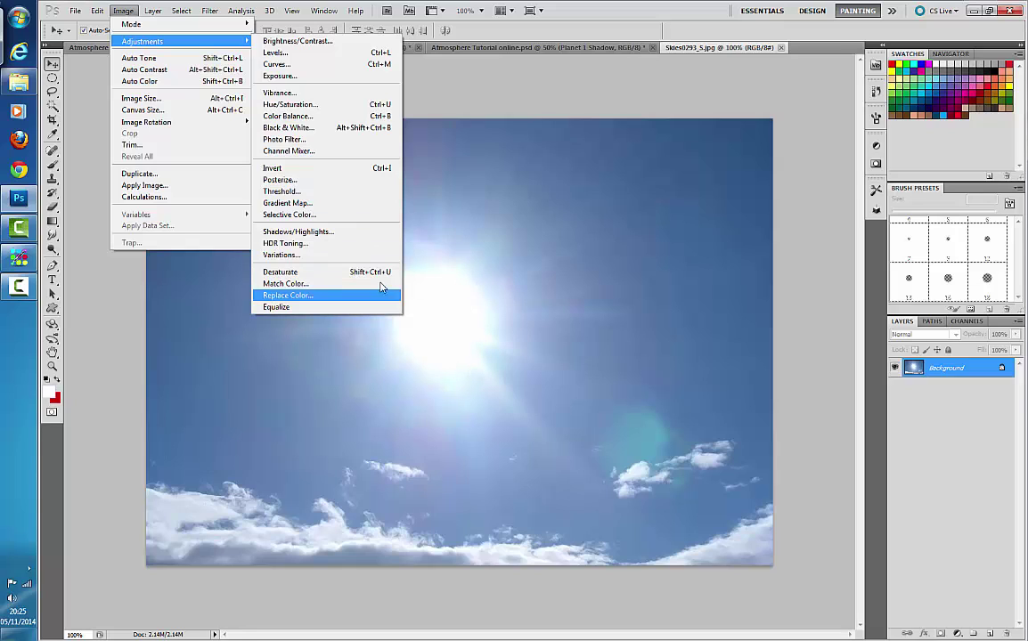
click(337, 55)
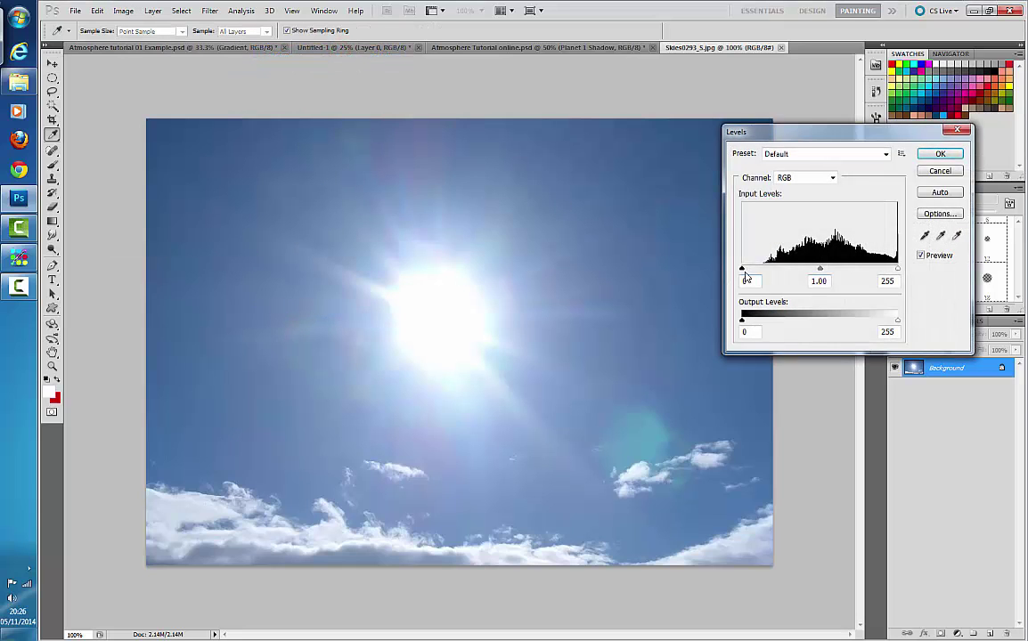
drag(743, 270, 885, 271)
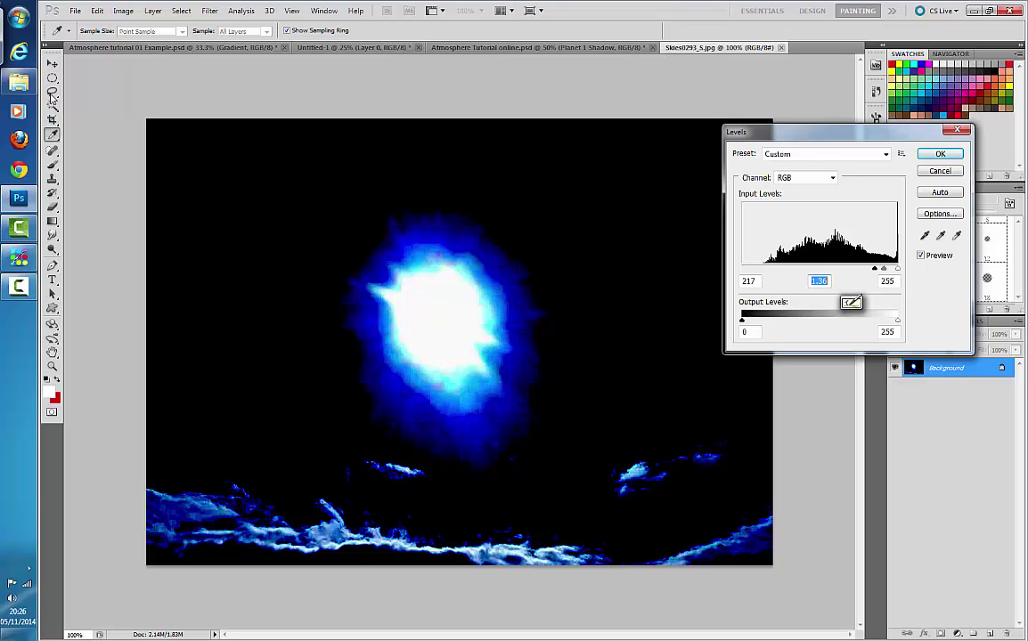
click(940, 153)
Step: Crop Skies0293_S.jpg tightly around the blue-white sun glow, trimming the dark bottom clouds
key(v)
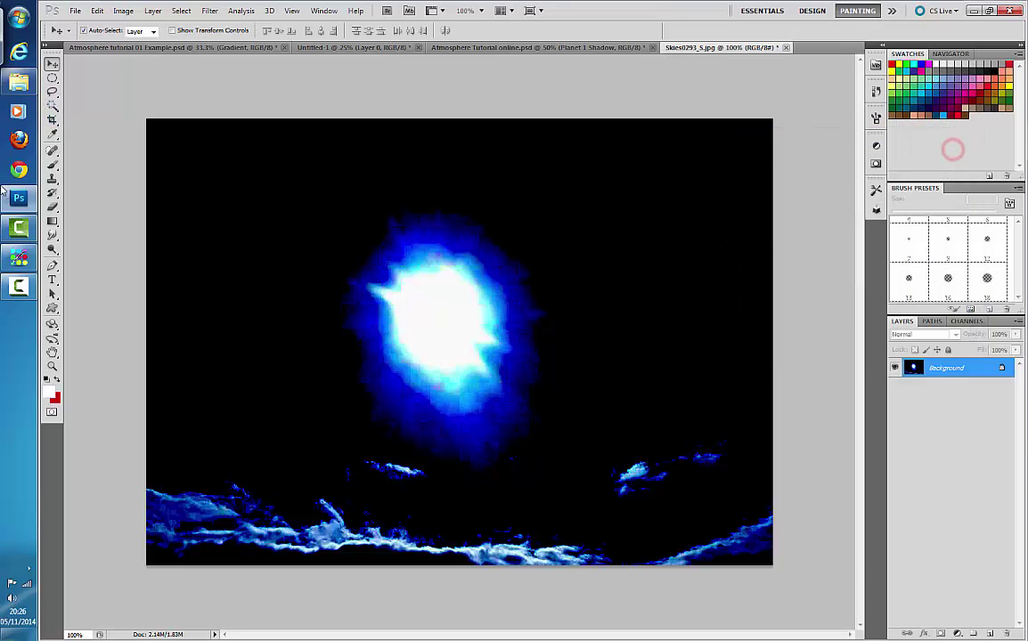
click(52, 120)
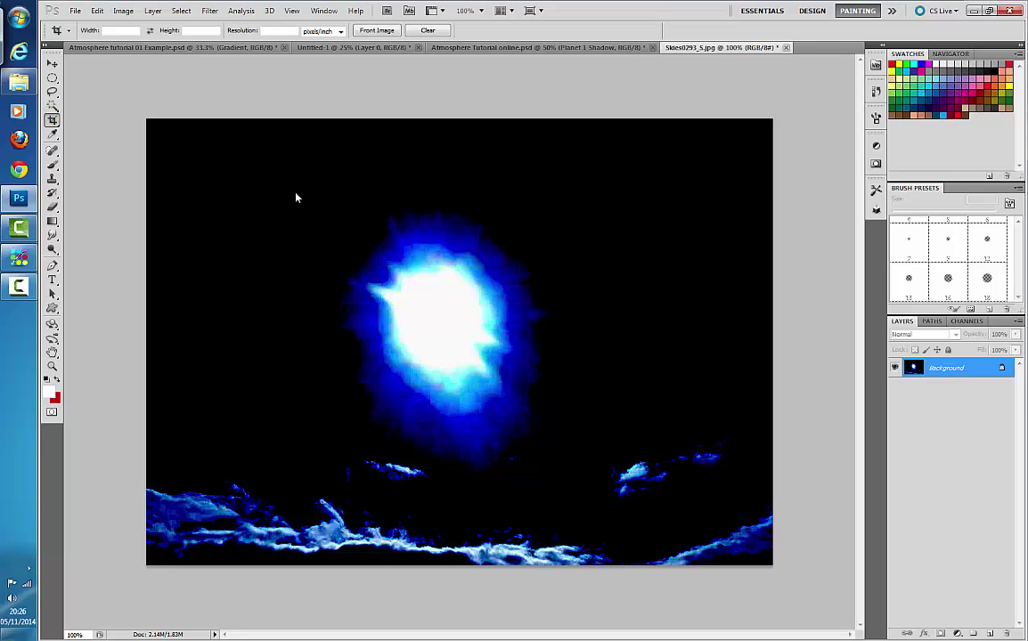
drag(295, 187, 316, 196)
key(Escape)
drag(299, 193, 658, 452)
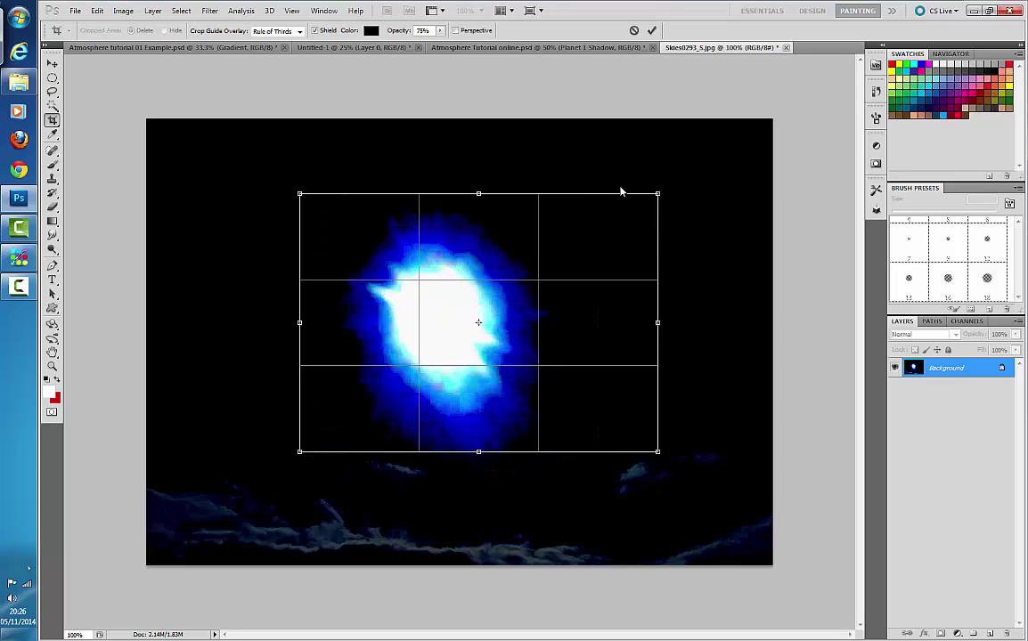
drag(659, 194, 585, 209)
drag(445, 205, 441, 203)
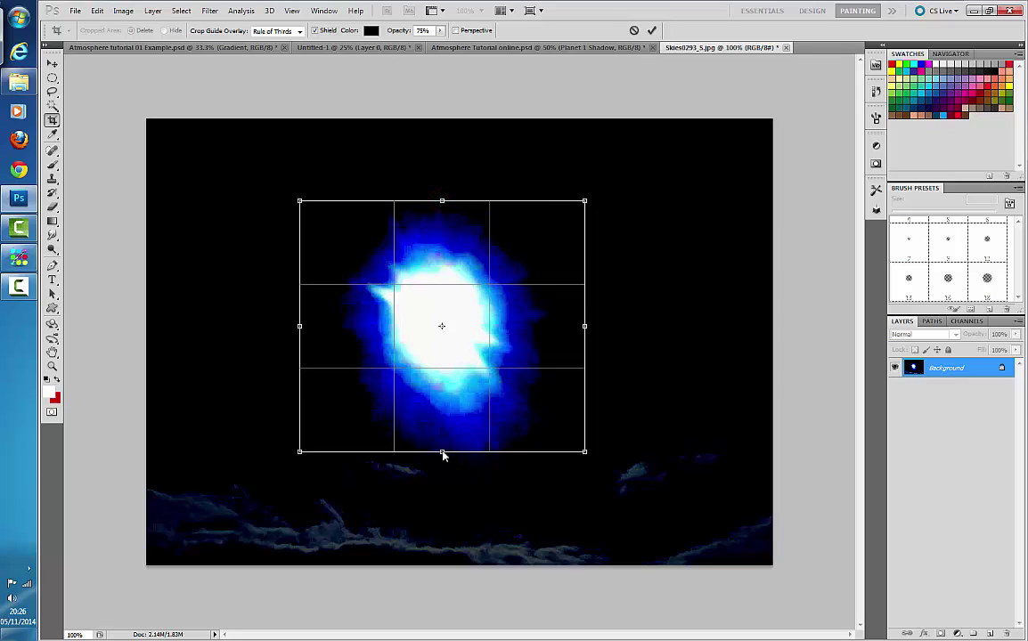
drag(443, 452, 443, 457)
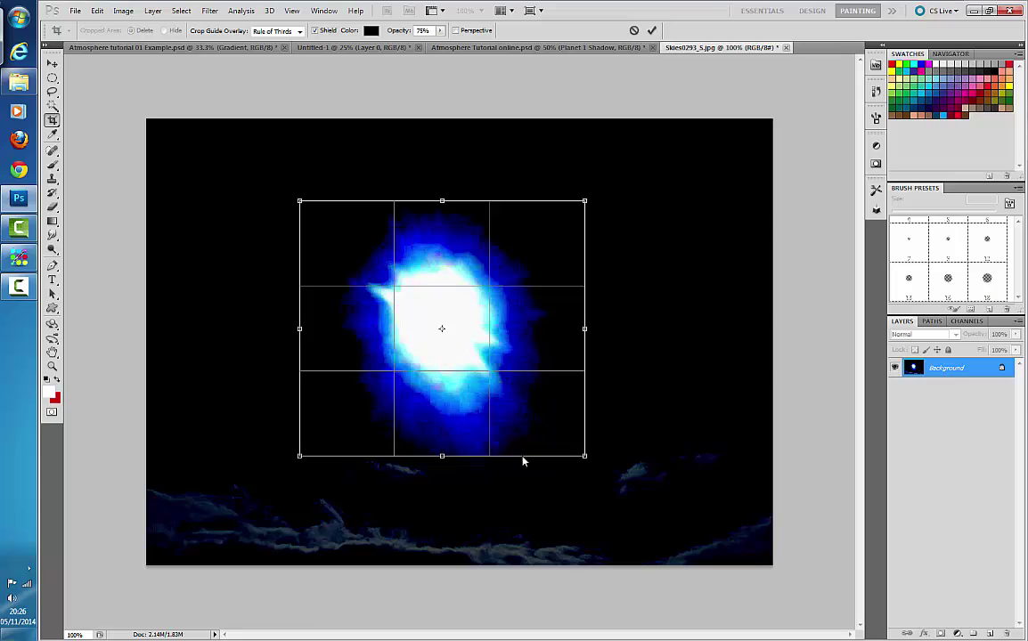
key(Return)
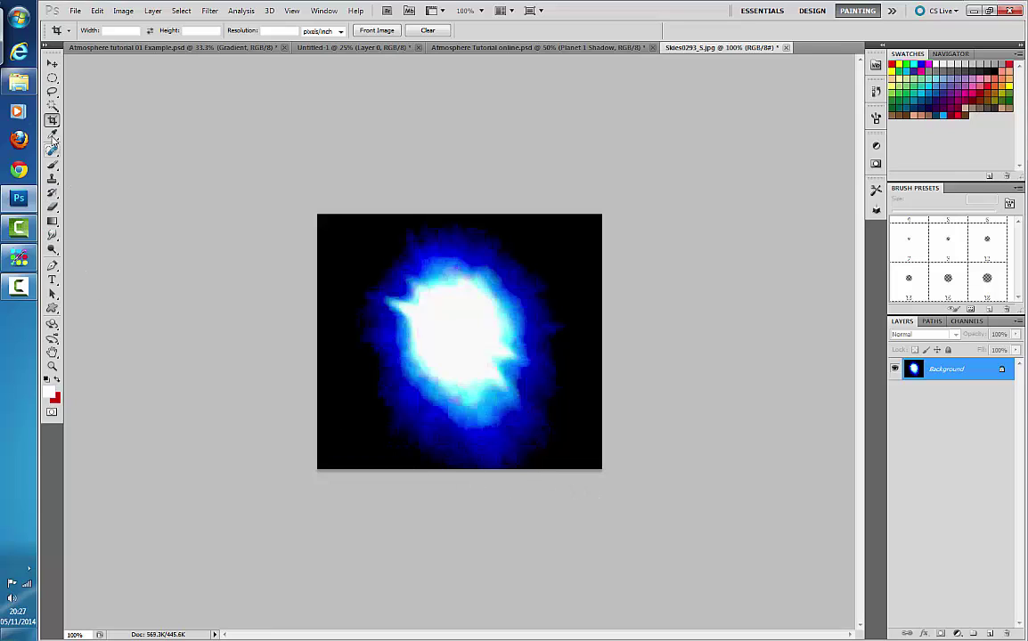
Step: Set up the Clone Stamp with a 16 px brush and dismiss the missing-source warning
click(52, 180)
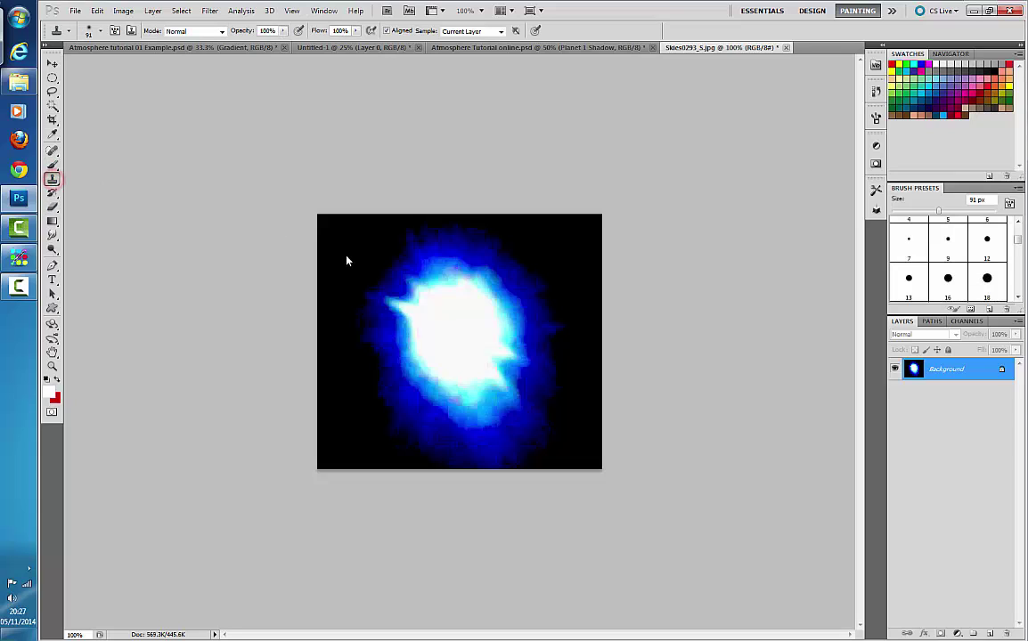
click(100, 30)
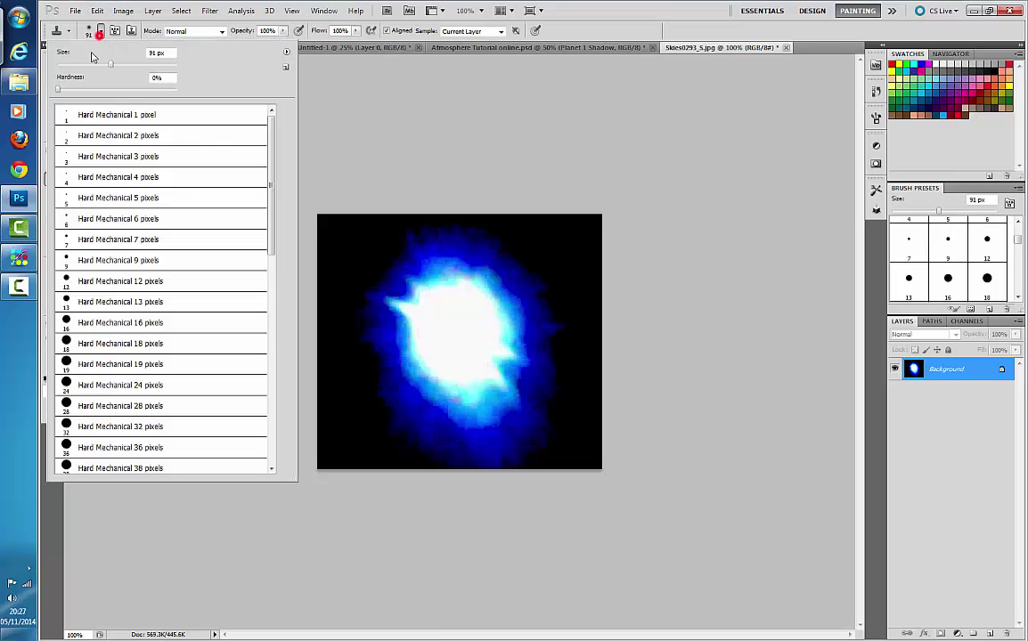
click(63, 67)
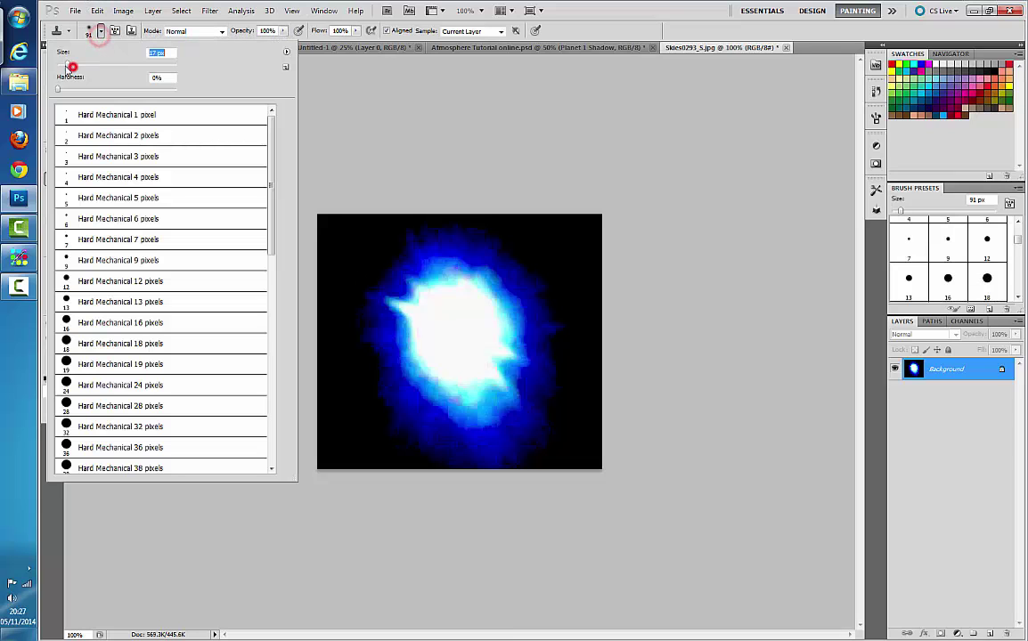
drag(64, 68, 66, 66)
click(365, 258)
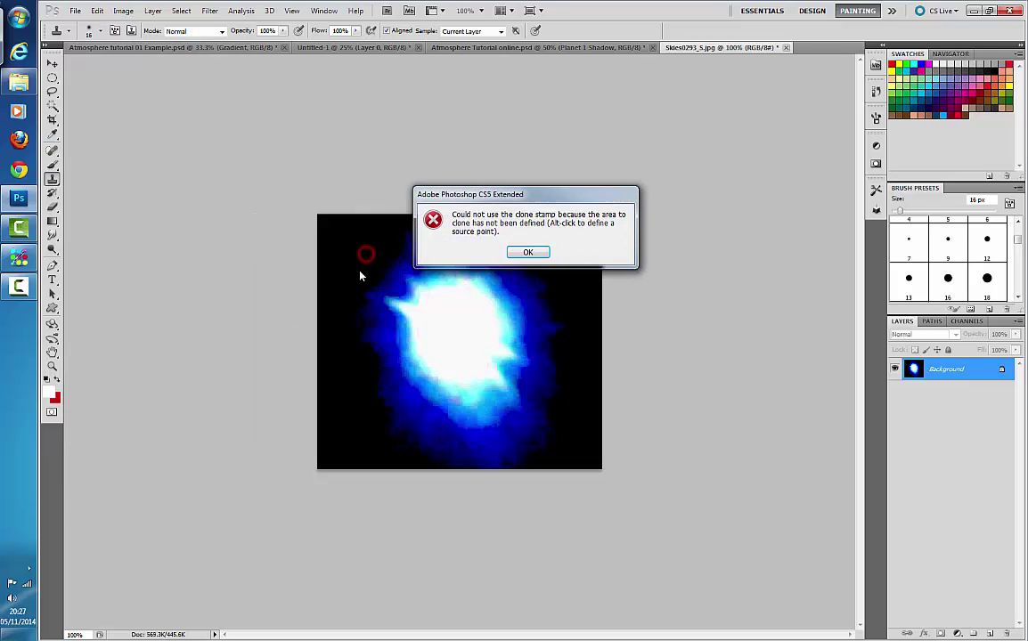
click(523, 252)
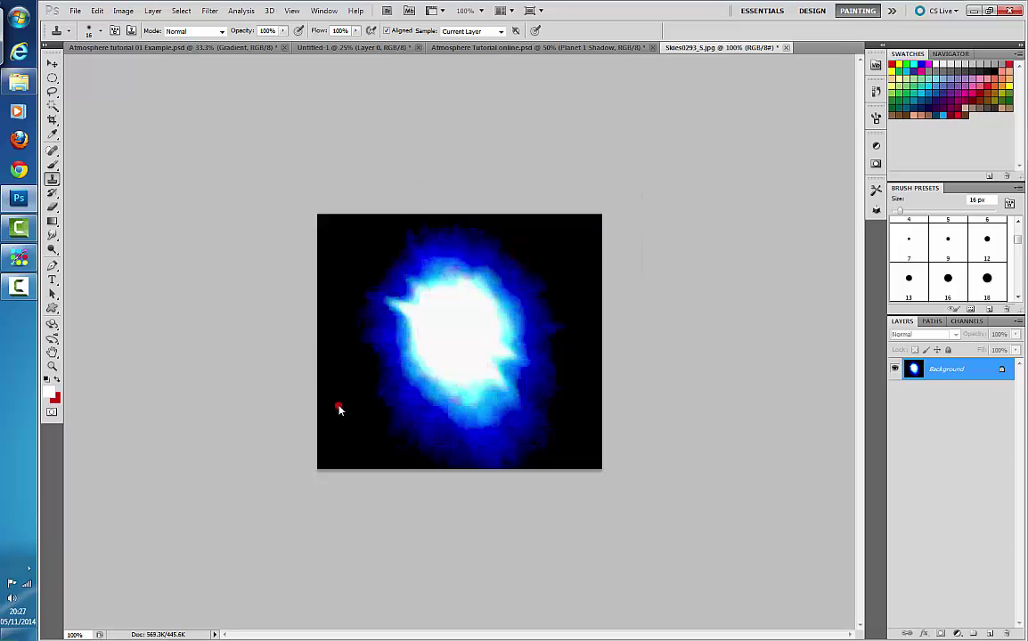
Step: Alt-sample dark areas and clone over the blue and red specks along the bottom edge
mouse_move(450, 470)
mouse_down()
mouse_move(485, 474)
mouse_move(482, 462)
mouse_move(505, 479)
mouse_move(495, 463)
mouse_move(436, 470)
mouse_up()
key(alt)
alt+click(358, 445)
mouse_move(503, 467)
mouse_down()
mouse_move(517, 476)
mouse_move(489, 462)
mouse_move(489, 475)
mouse_move(456, 472)
mouse_up()
click(566, 412)
click(550, 355)
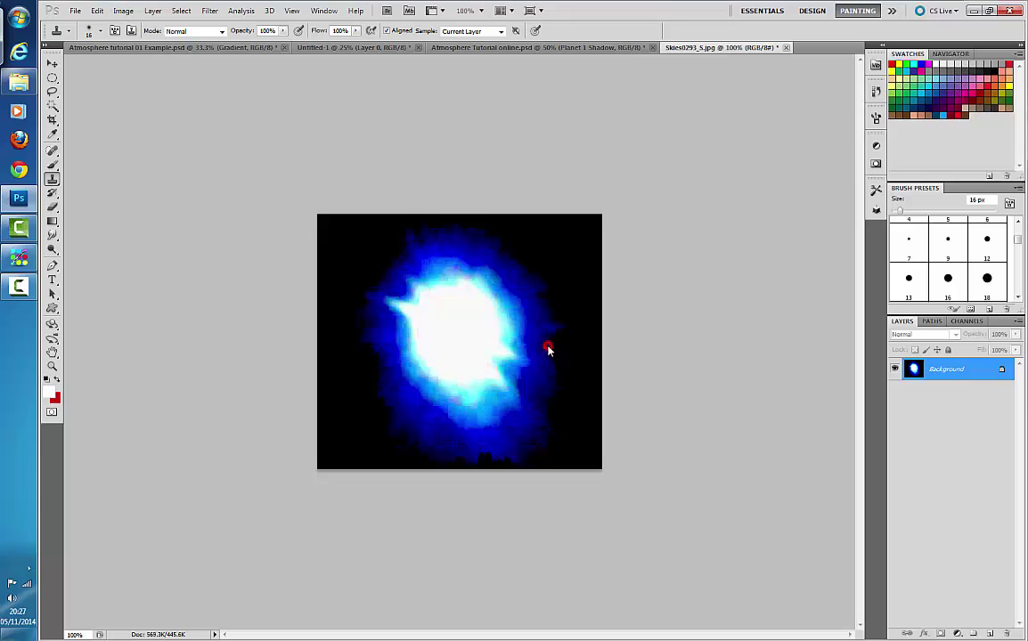
click(488, 459)
alt+click(542, 443)
click(487, 462)
Step: Resample dark sources and clone away the remaining blue glow at the bottom edge
key(ctrl+z)
key(ctrl+z)
alt+click(369, 330)
click(495, 460)
drag(489, 455, 507, 475)
click(480, 453)
key(ctrl+z)
click(397, 430)
click(481, 452)
click(490, 453)
Step: Convert the orb photo's locked Background into a normal layer named Layer 0
double_click(918, 369)
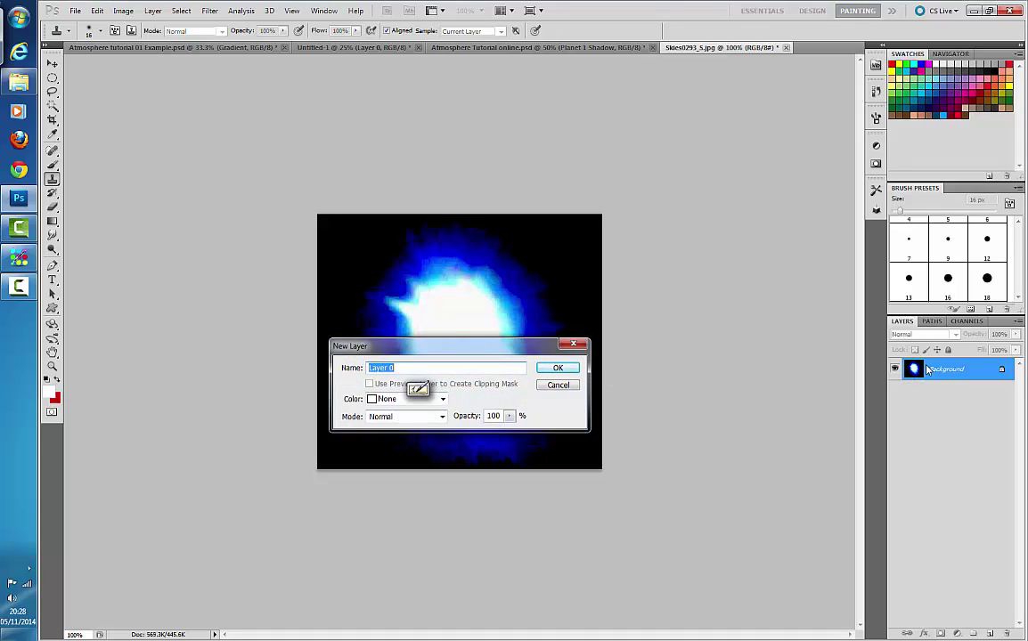
click(558, 369)
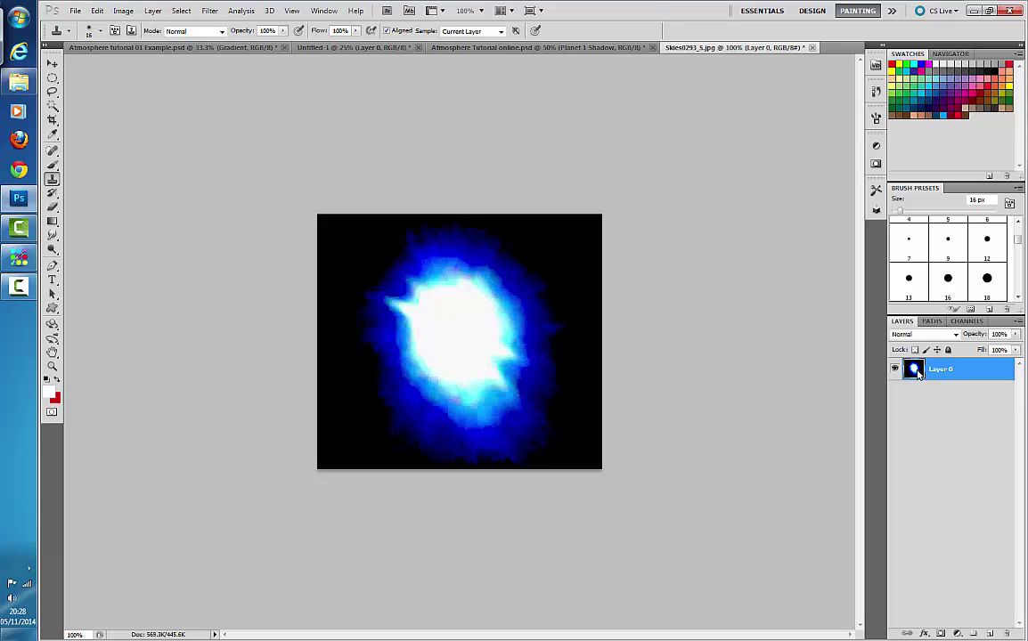
ctrl+click(915, 370)
Step: View the Untitled-1 gradient sample and the finished example, then return to Atmosphere Tutorial online.psd
click(334, 47)
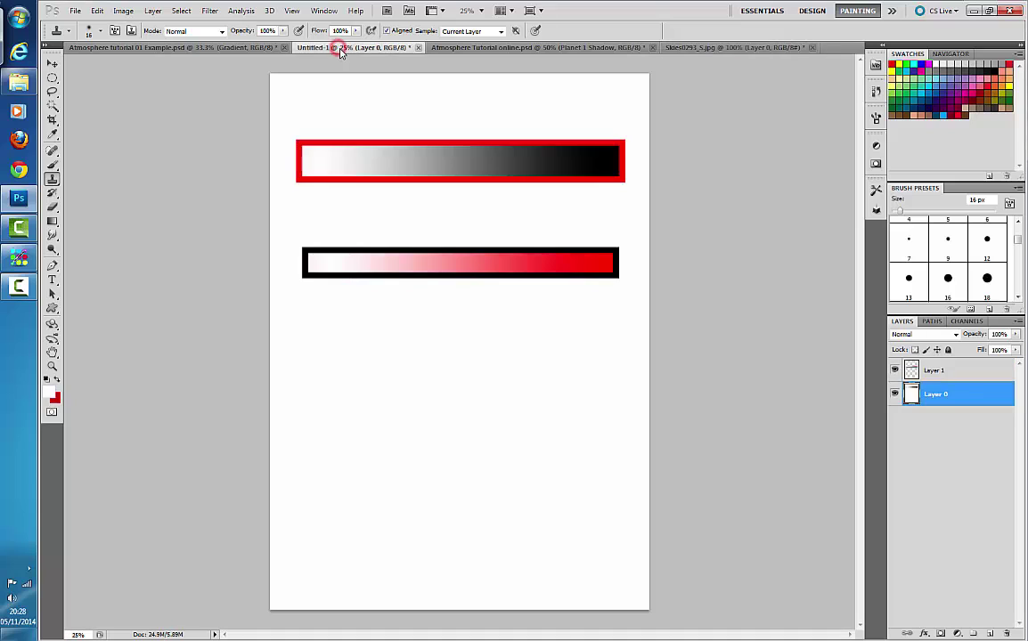
click(248, 47)
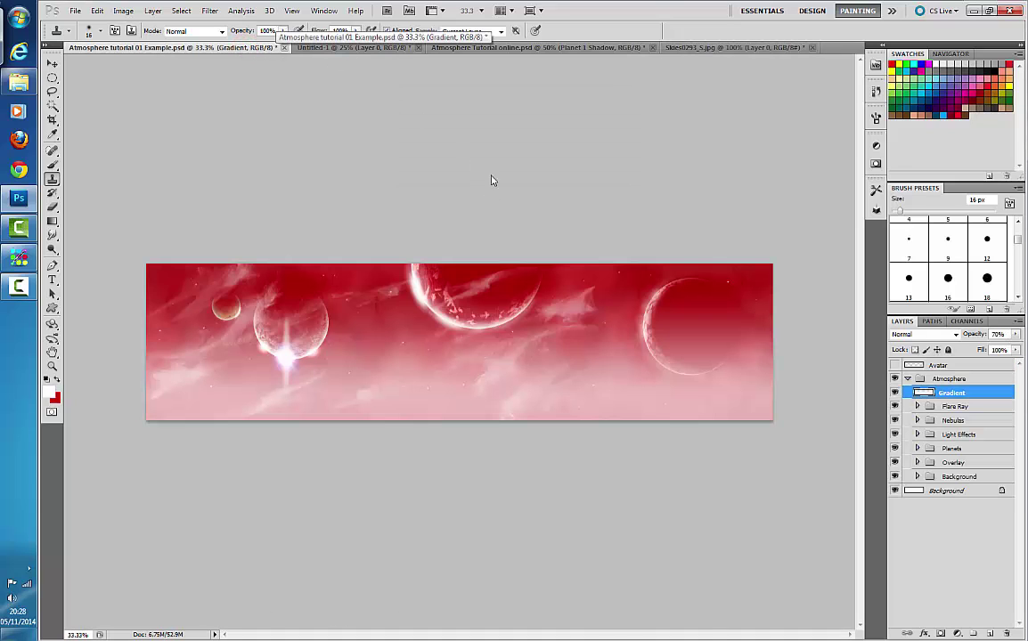
click(522, 47)
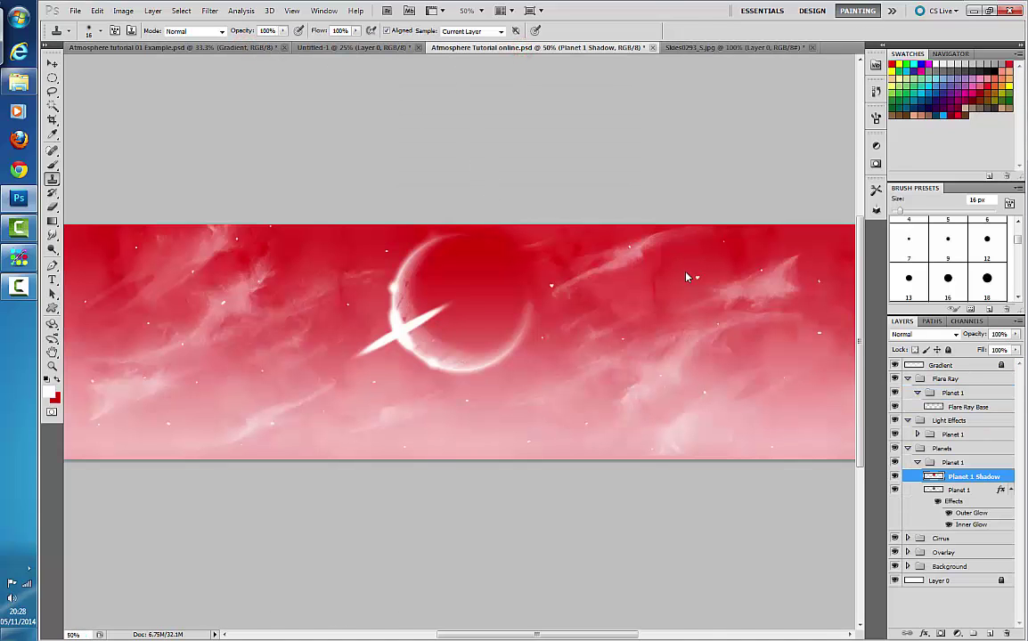
Step: Paste the blue glow into the Flare Ray group above Flare Ray Base and lower Flare Ray Base to about 50% opacity
key(ctrl+v)
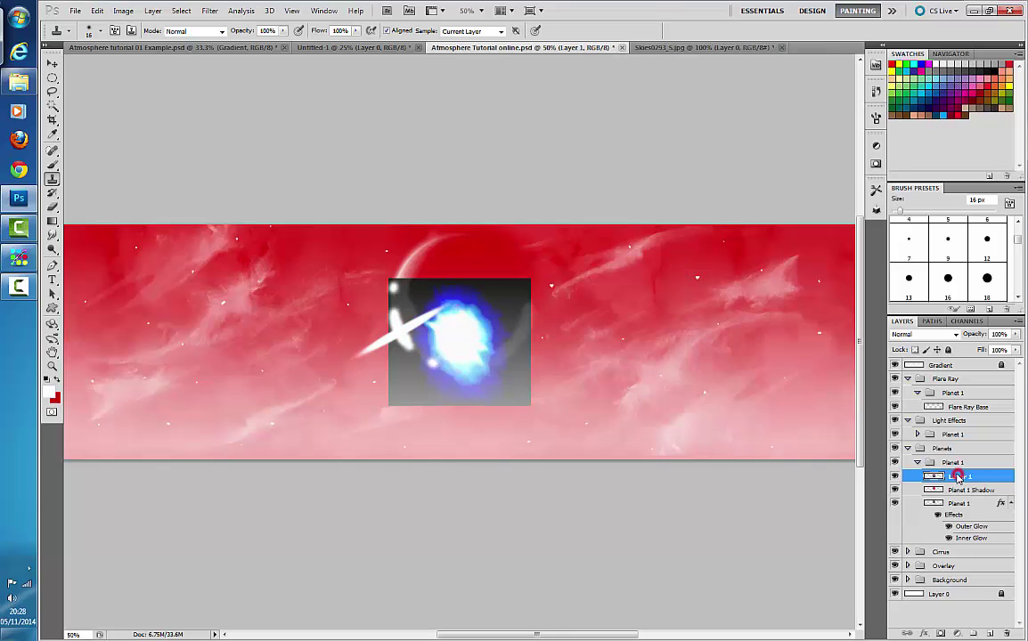
mouse_move(989, 477)
mouse_down()
mouse_move(957, 429)
mouse_move(963, 406)
mouse_up()
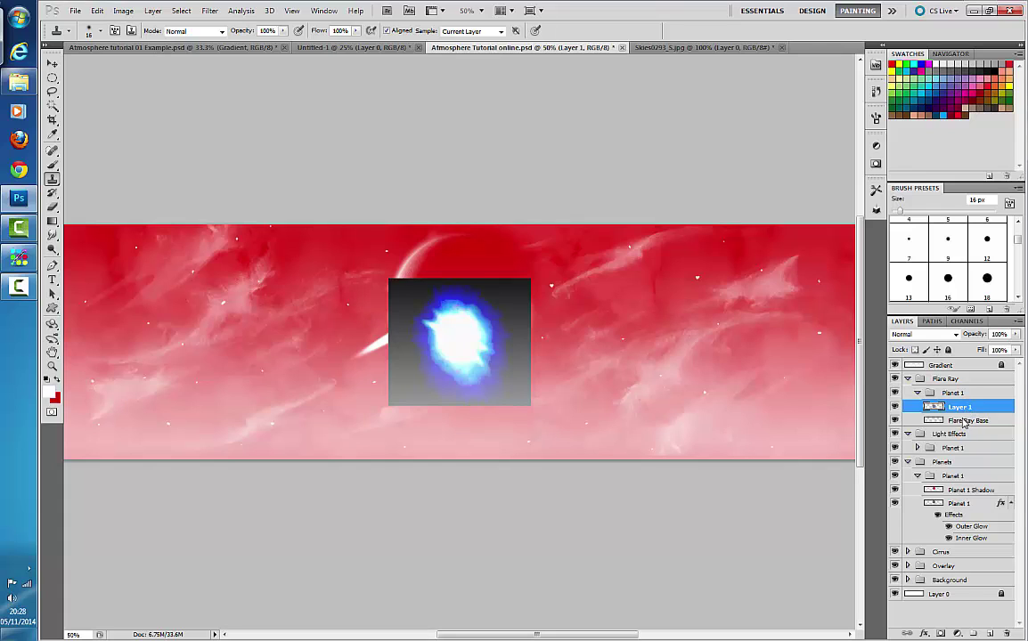
click(964, 422)
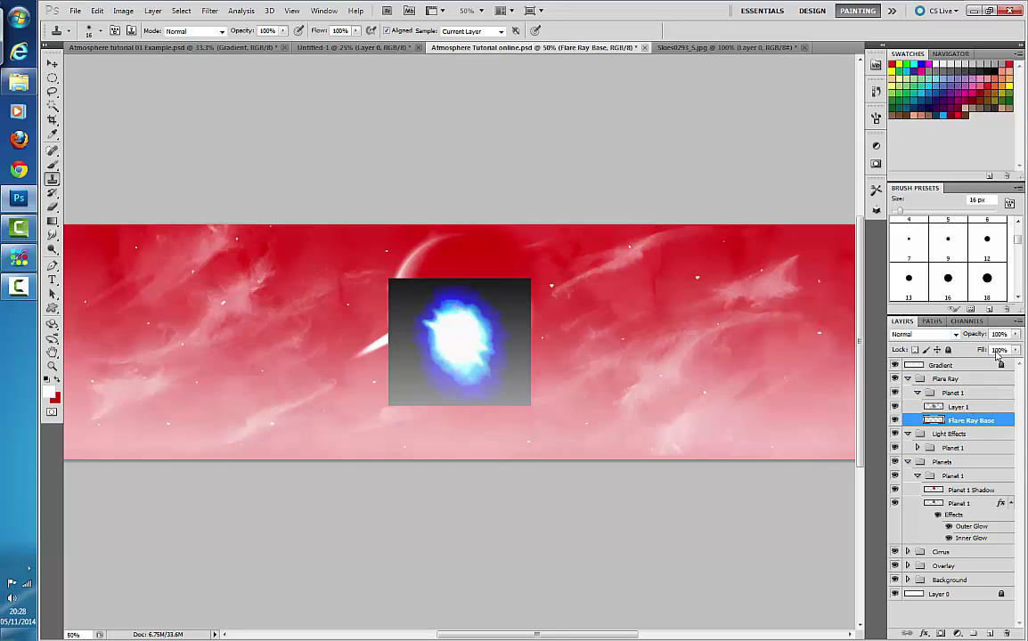
click(1014, 334)
mouse_move(1000, 352)
mouse_down()
mouse_move(988, 352)
mouse_move(988, 364)
mouse_up()
Step: Rename the pasted glow layer to 'Flare Ray', fixing the missing letter
click(960, 407)
double_click(959, 407)
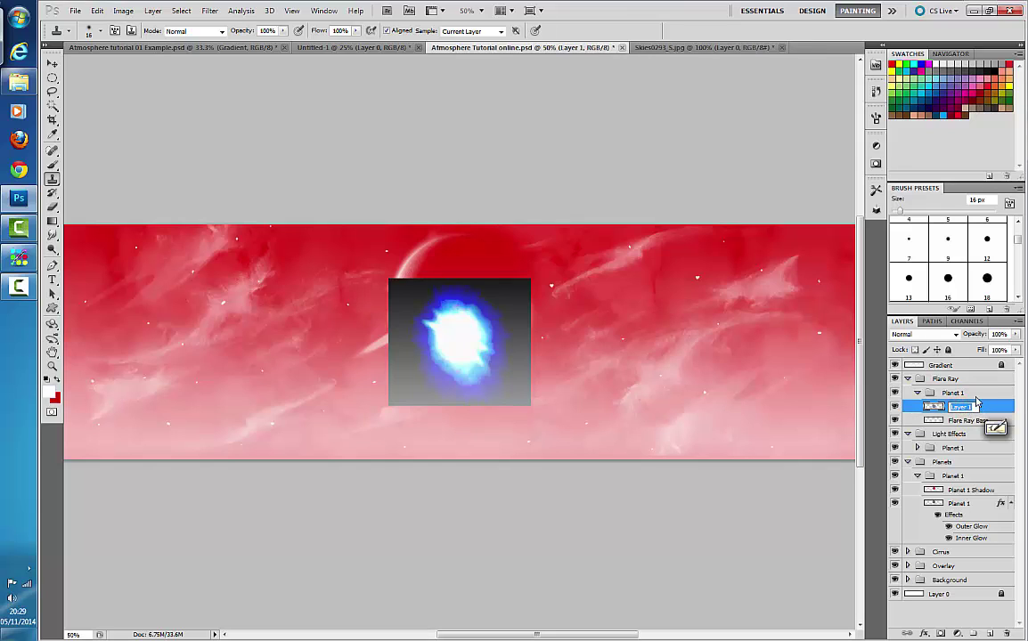
text(Flar Ray)
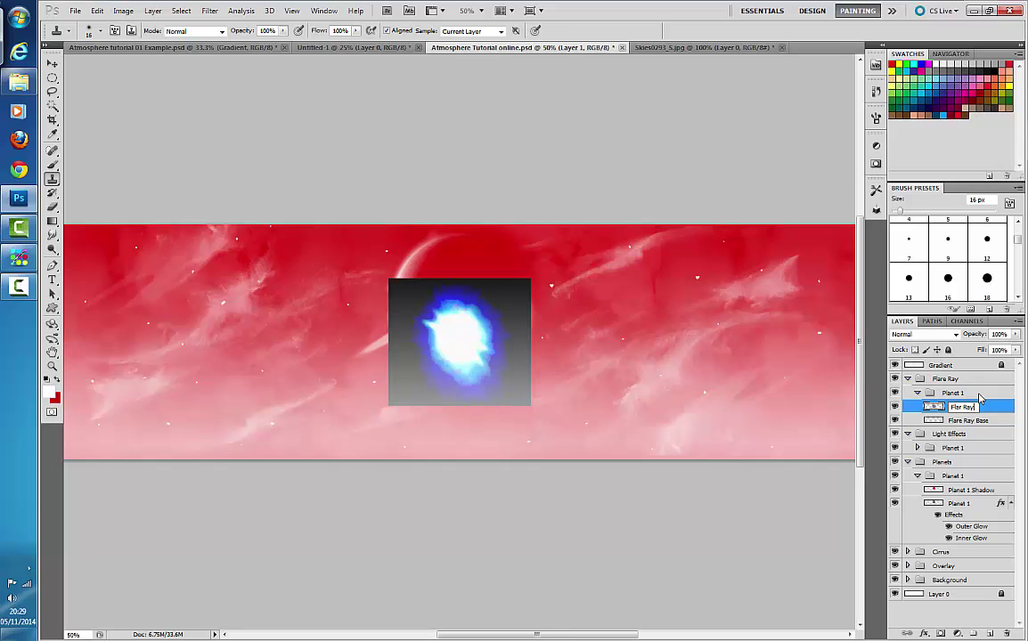
key(Return)
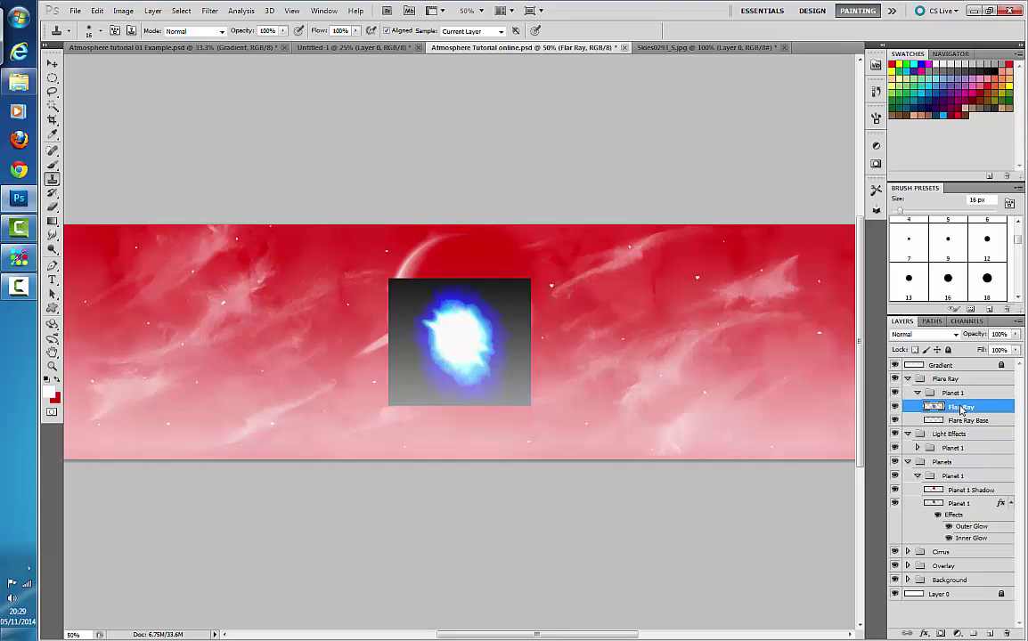
double_click(961, 409)
click(963, 408)
text(e)
key(Return)
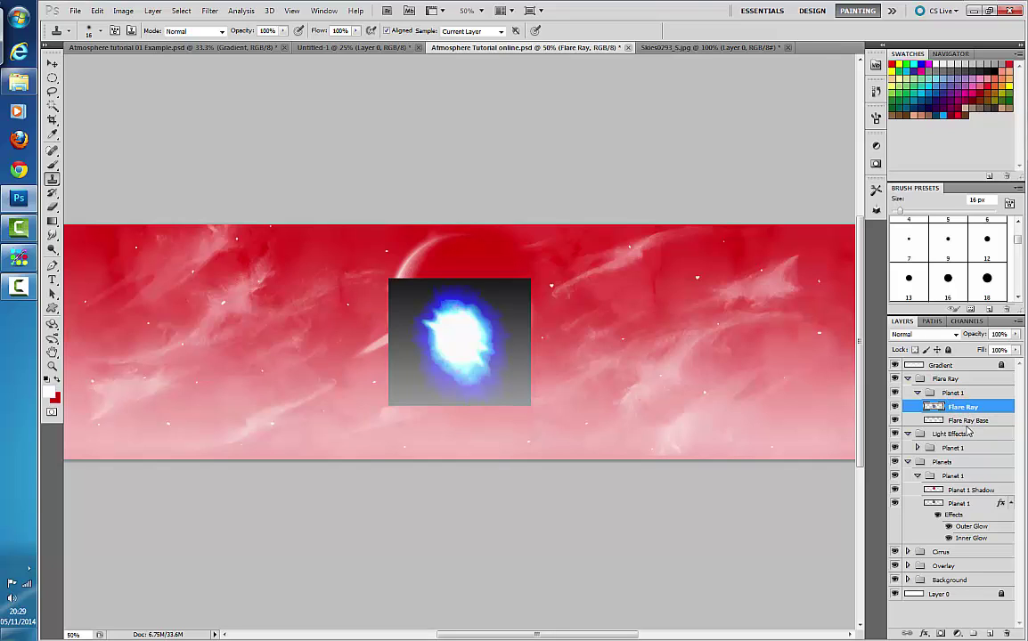
Step: Set Flare Ray and Flare Ray Base to Screen blending, with Flare Ray Base at 83% opacity
click(954, 339)
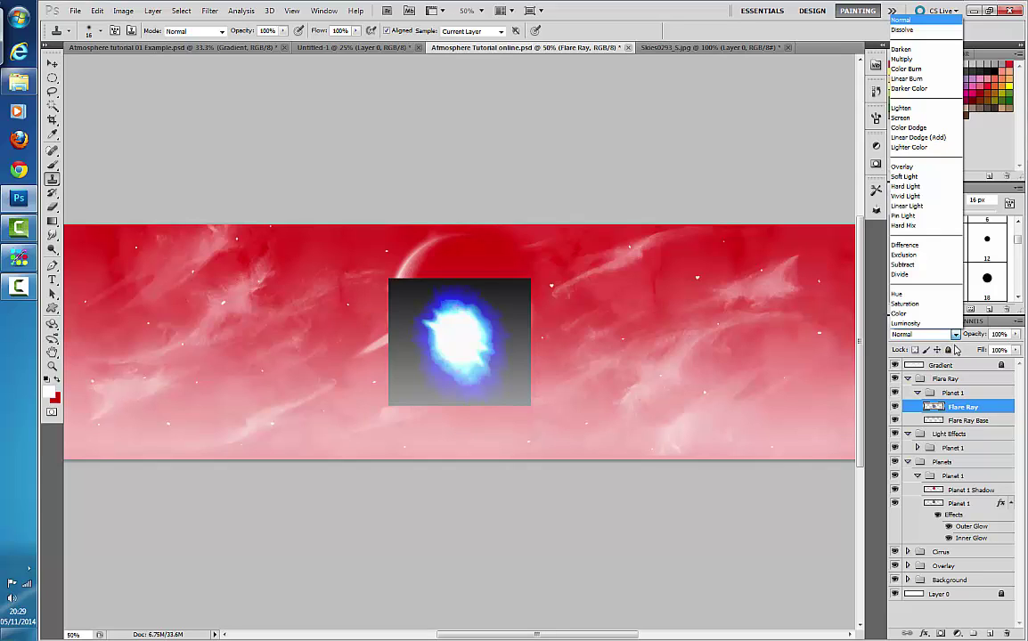
click(916, 118)
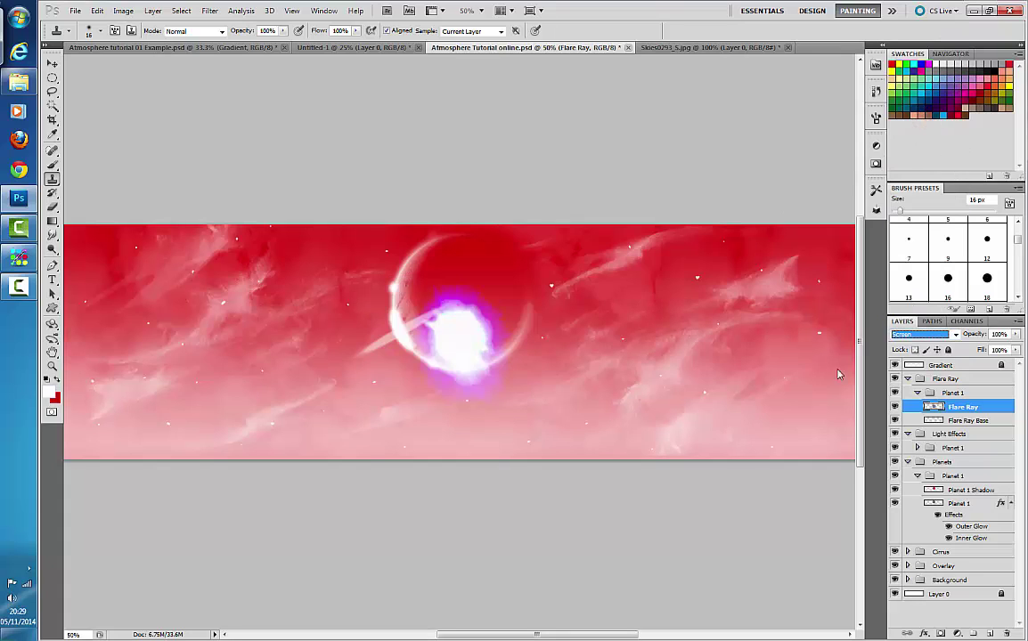
click(962, 420)
click(955, 334)
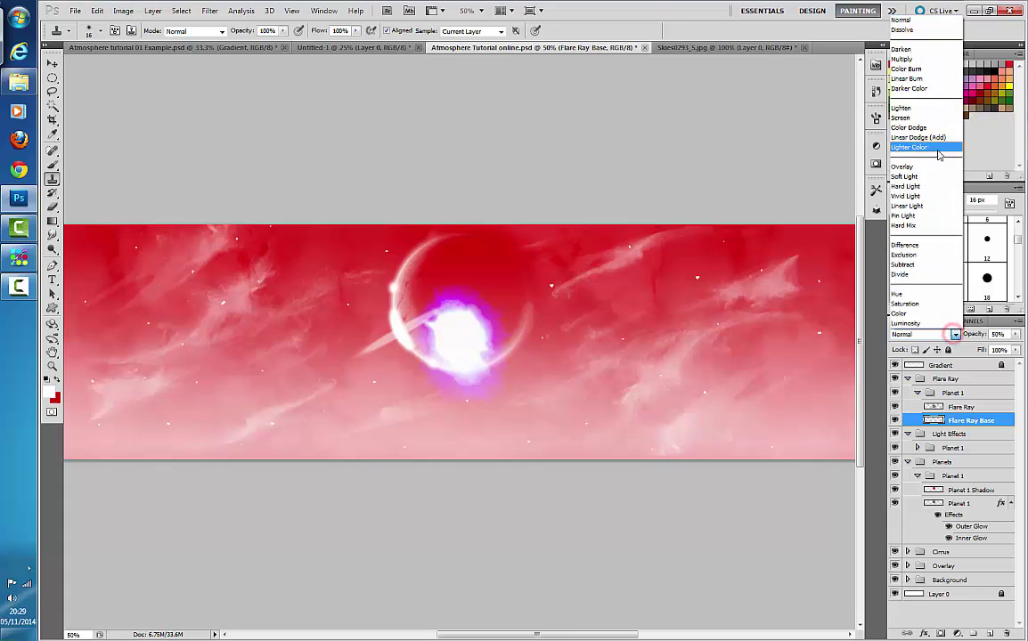
click(927, 118)
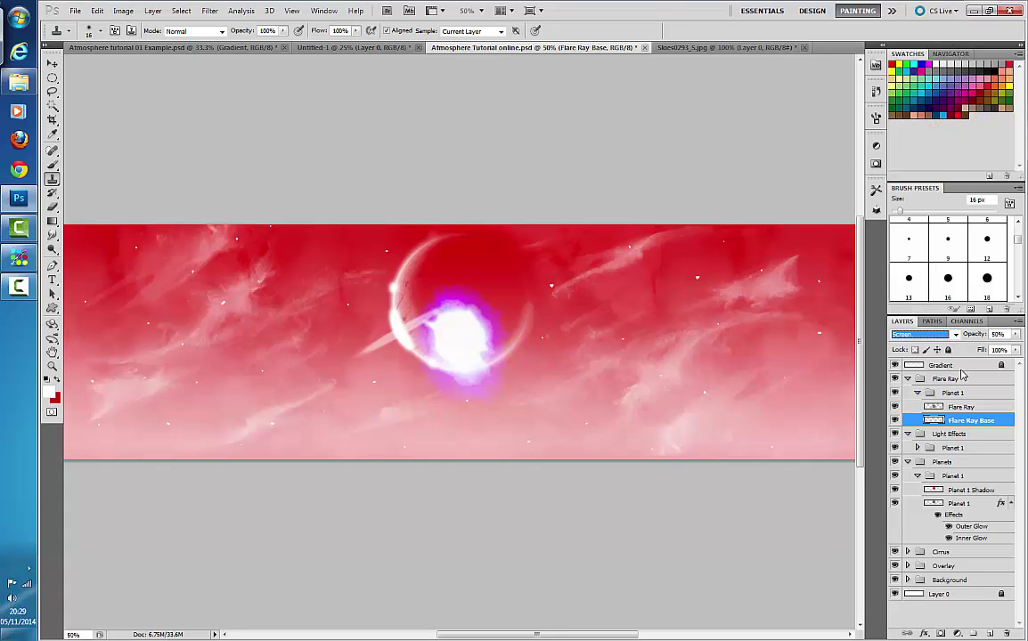
click(1015, 334)
drag(980, 349, 1007, 350)
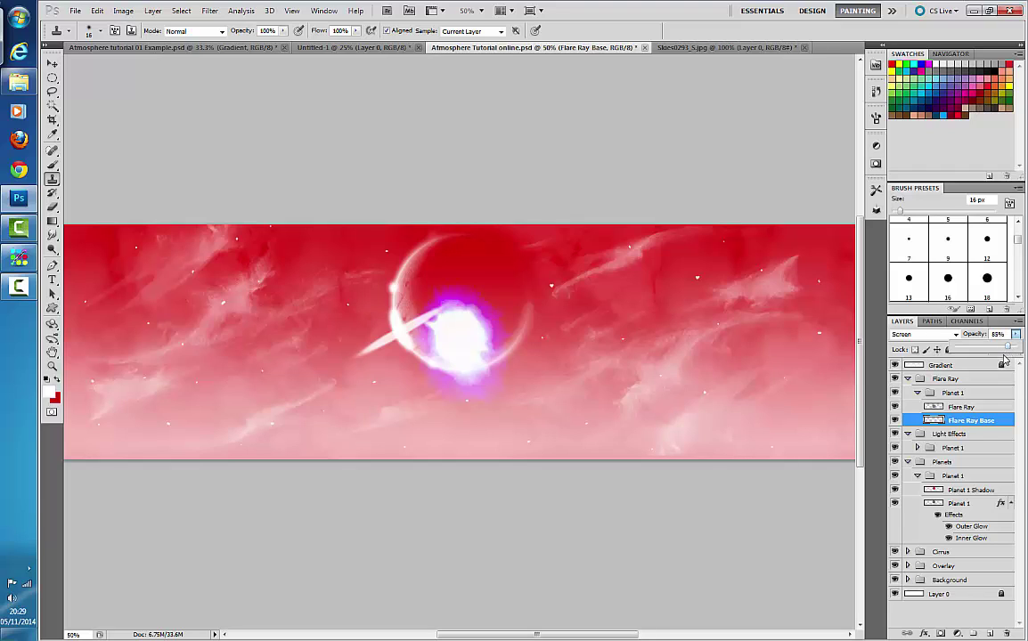
Step: Move the Flare Ray glow left and up onto the crescent planet's edge
click(947, 407)
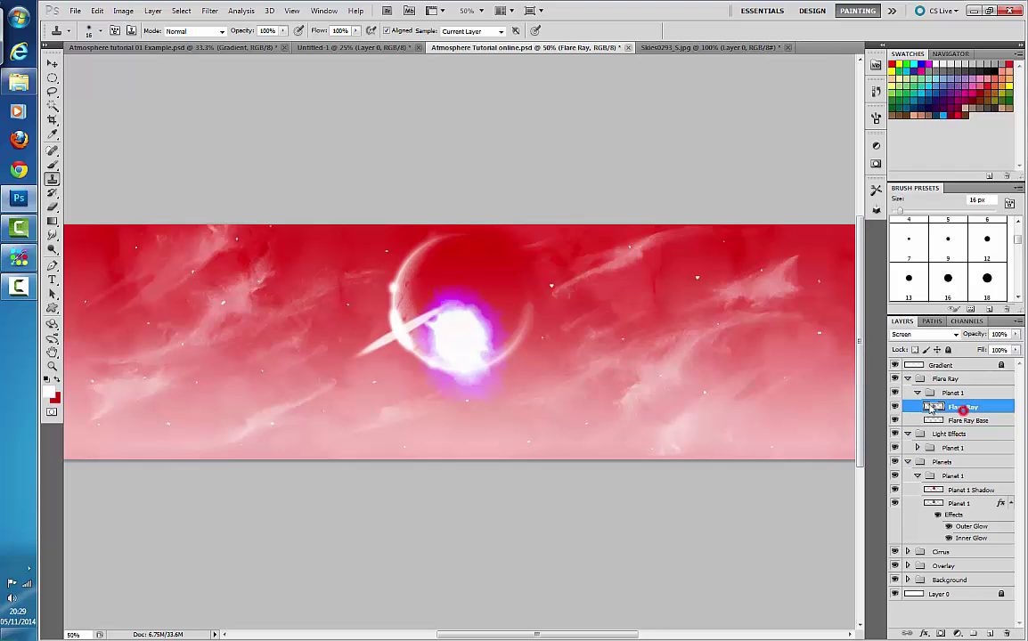
click(52, 63)
drag(456, 346, 408, 339)
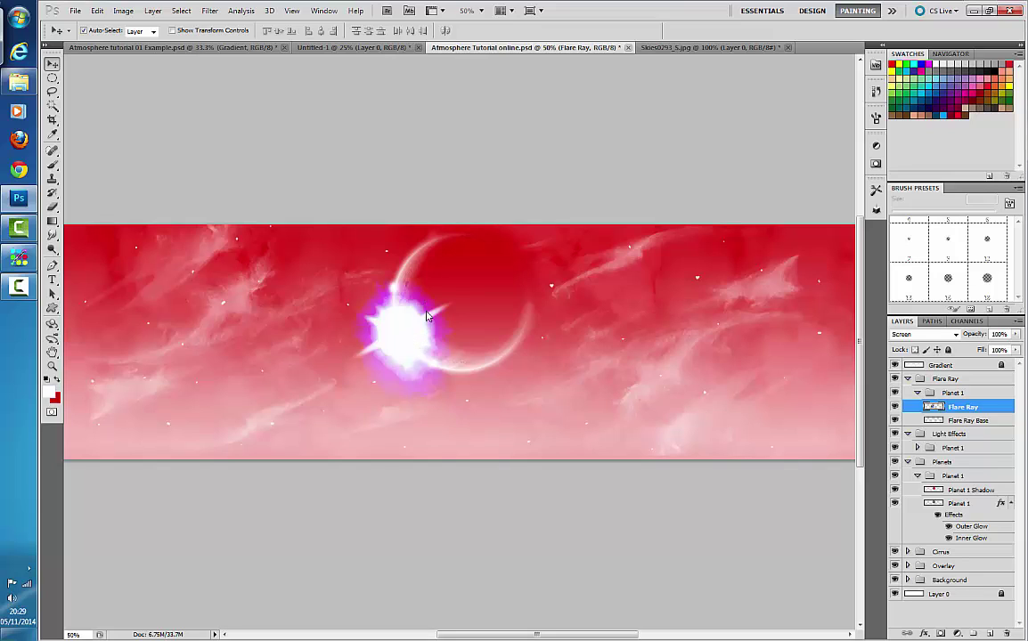
Step: Free-transform the flare glow, scaling it down to roughly 38% at the planet's left edge
key(ctrl+t)
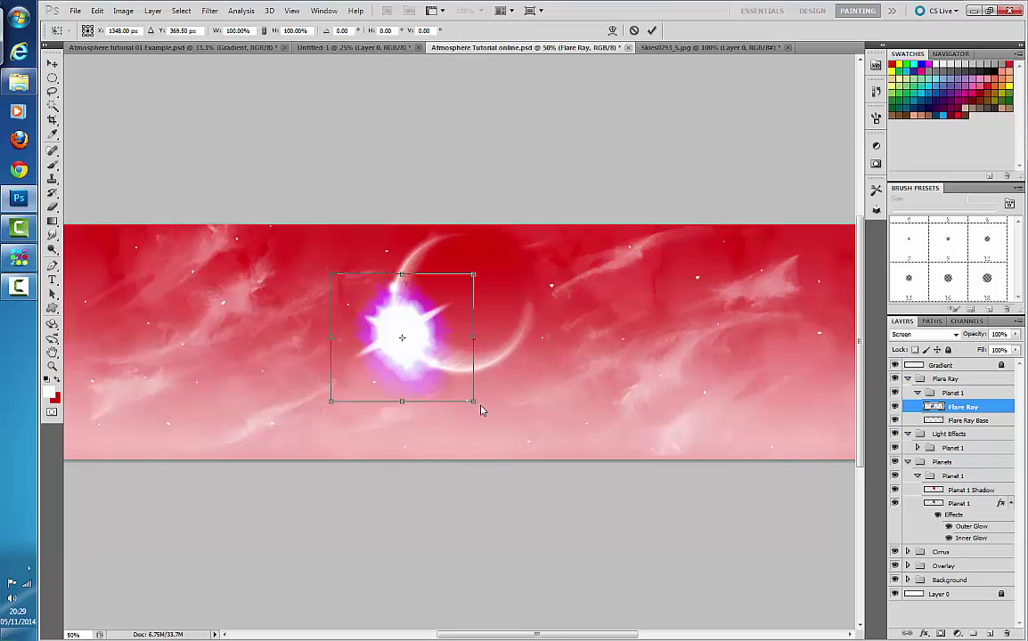
drag(473, 406, 412, 347)
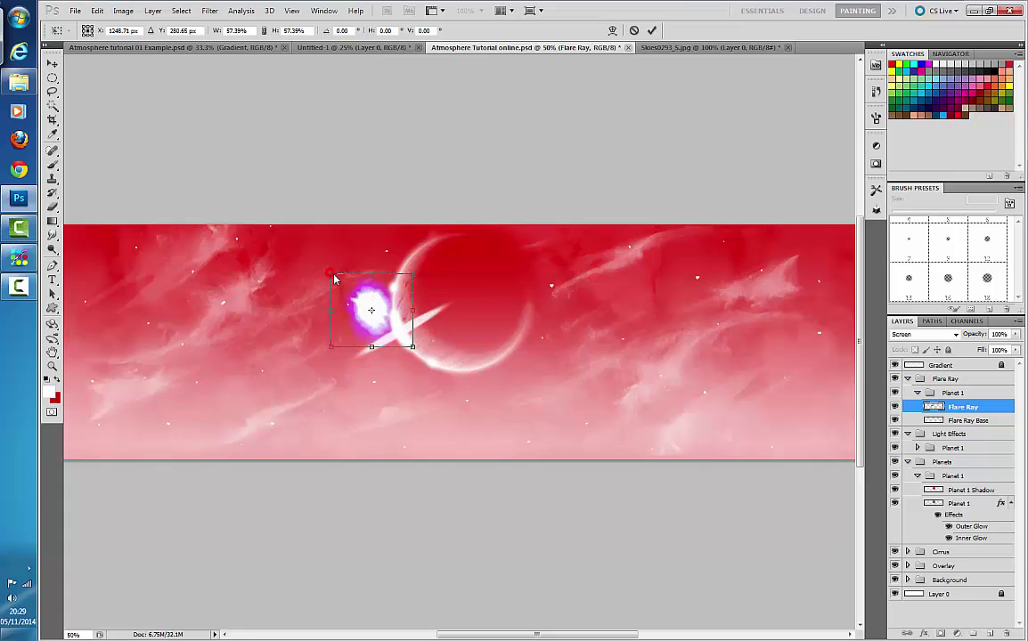
drag(331, 277, 389, 325)
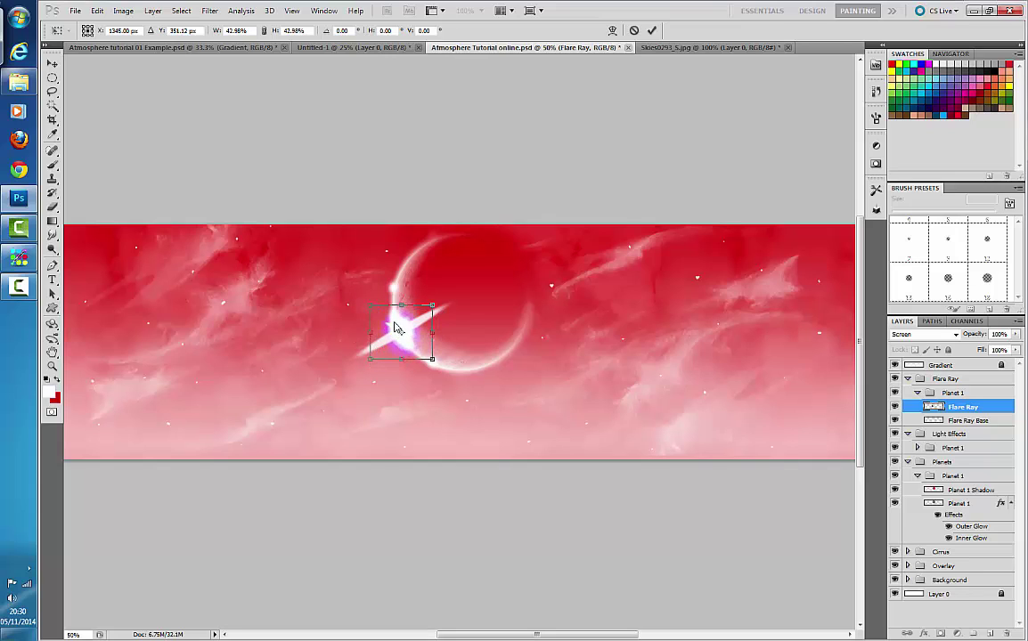
drag(436, 358, 385, 330)
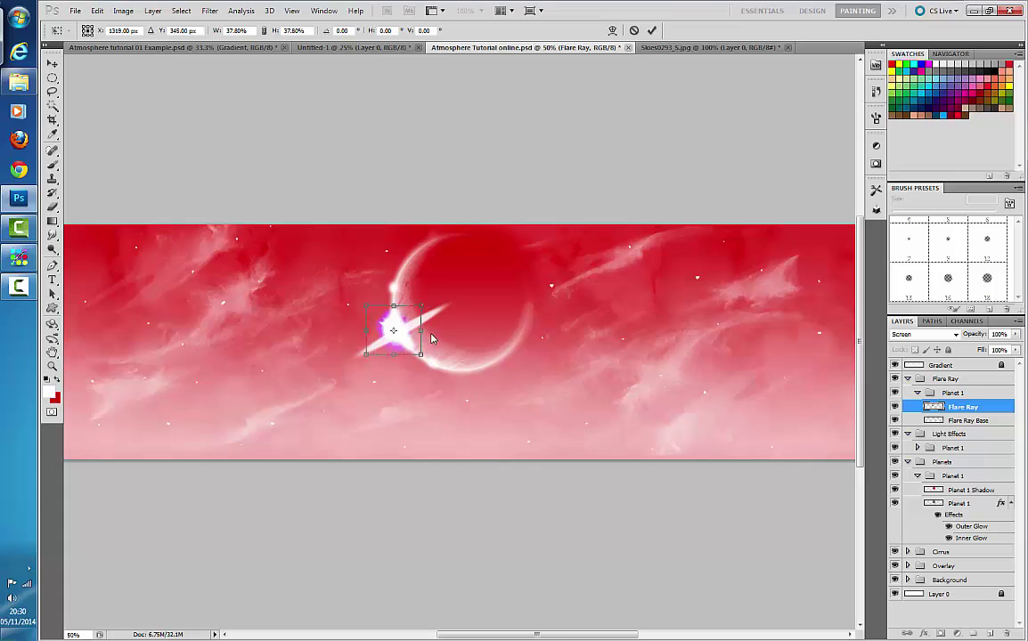
Step: Nudge the sparkle into place, apply the transform, and bring up the Atmosphere tutorial 01 Example banner
key(Right)
key(Right)
key(Right)
key(Right)
key(Right)
key(Right)
key(Right)
key(Right)
key(Right)
key(Right)
key(Right)
key(Right)
key(Right)
key(Right)
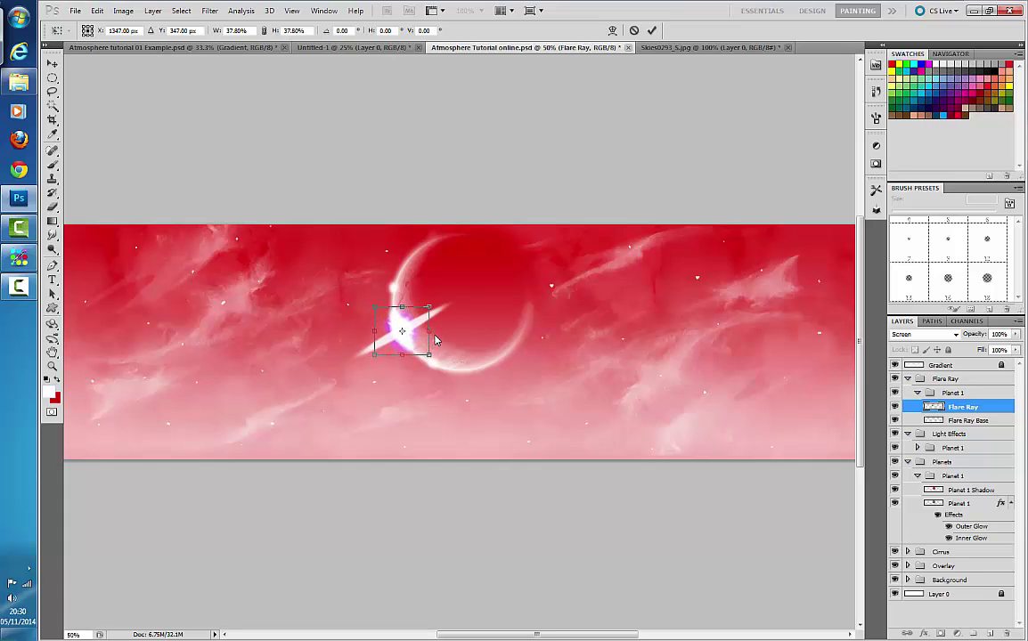
key(Down)
key(Down)
key(Down)
key(Down)
key(Down)
key(Down)
key(Left)
key(Left)
key(Left)
key(Left)
key(Right)
key(Right)
key(Return)
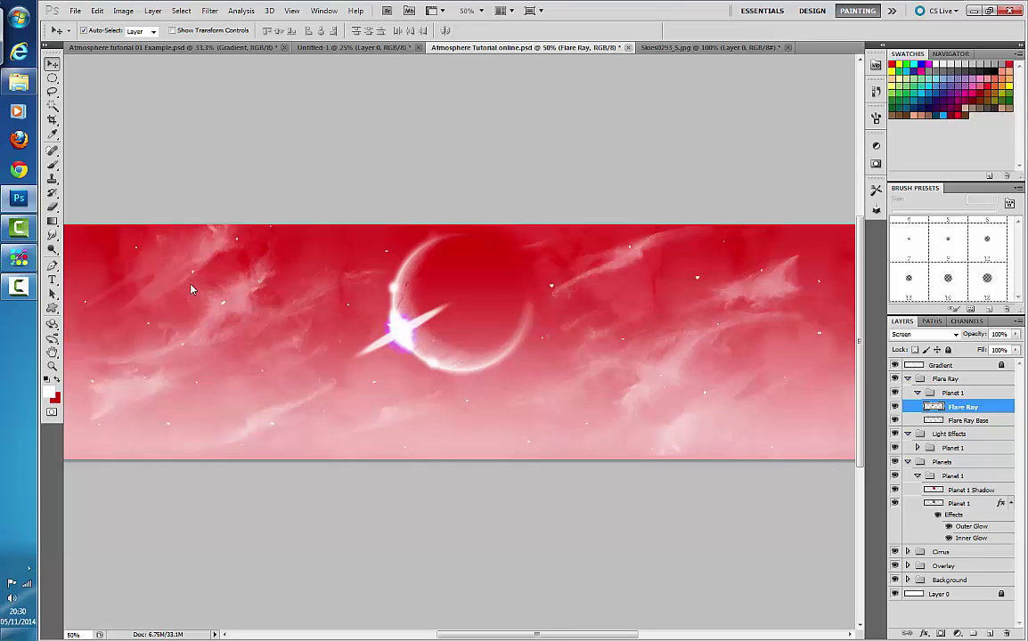
click(121, 45)
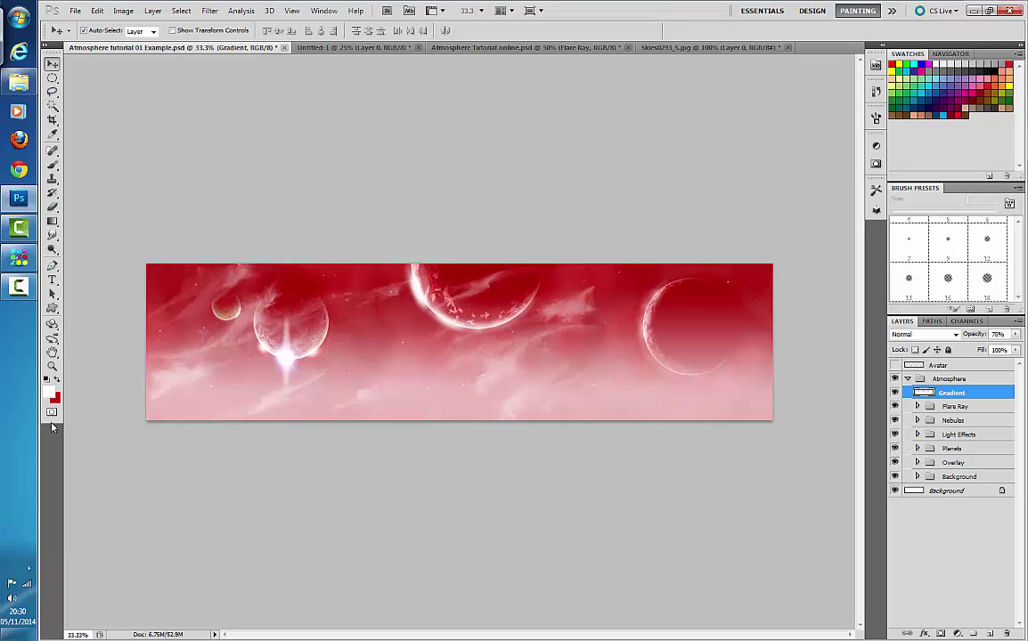
Step: Set the foreground colour to black
click(56, 379)
click(48, 392)
click(489, 352)
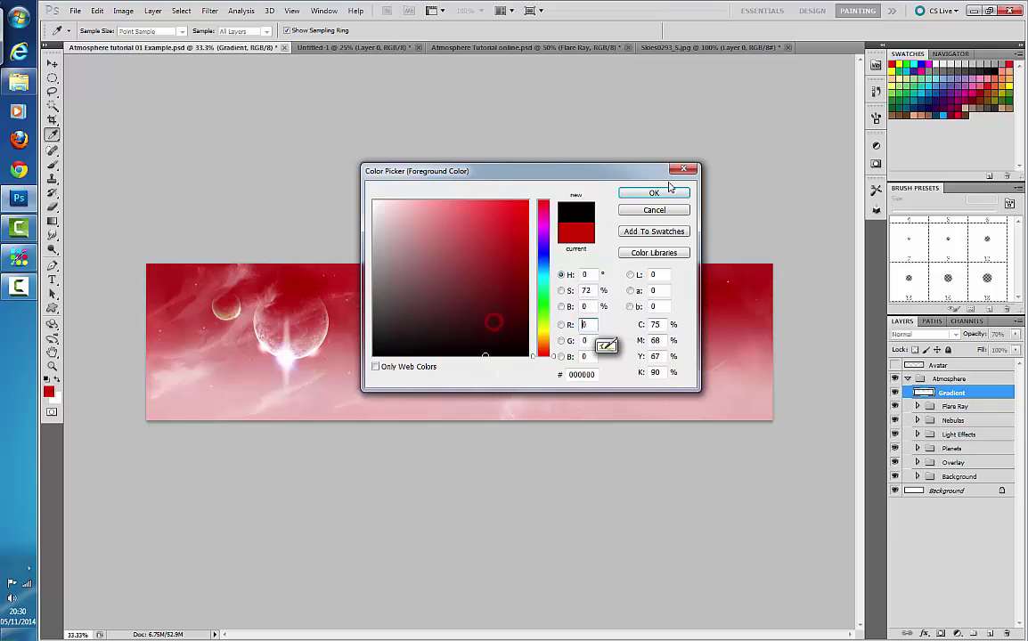
click(637, 193)
key(v)
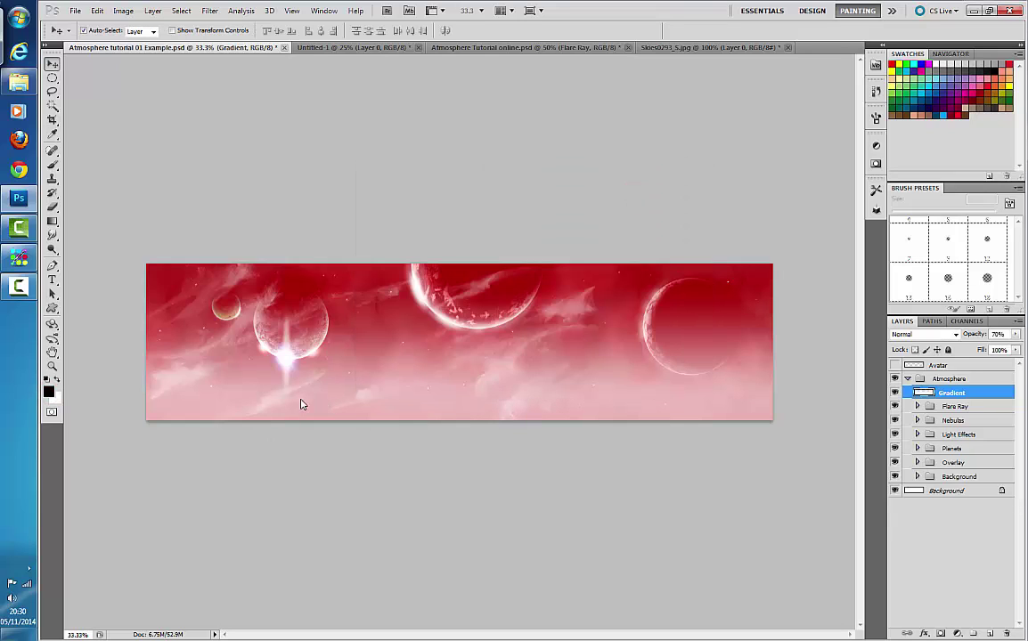
Step: Brush black annotation arrows across the example banner pointing toward the planets
click(51, 165)
click(291, 430)
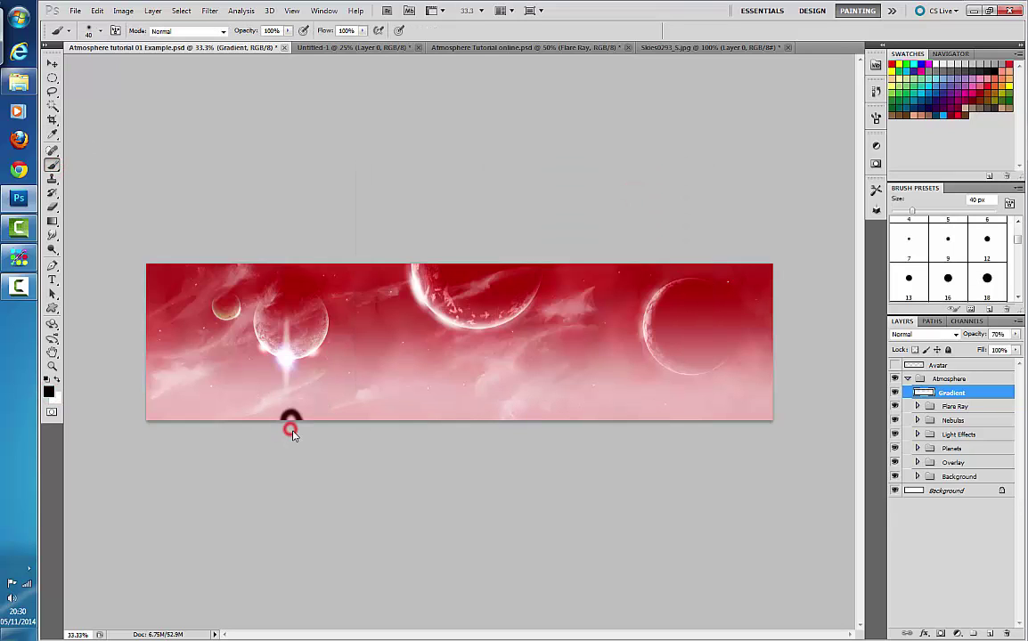
mouse_move(291, 408)
mouse_down()
mouse_move(290, 387)
mouse_move(274, 415)
mouse_move(233, 338)
mouse_move(248, 337)
mouse_move(260, 354)
mouse_up()
mouse_move(312, 416)
mouse_down()
mouse_move(395, 337)
mouse_move(390, 366)
mouse_up()
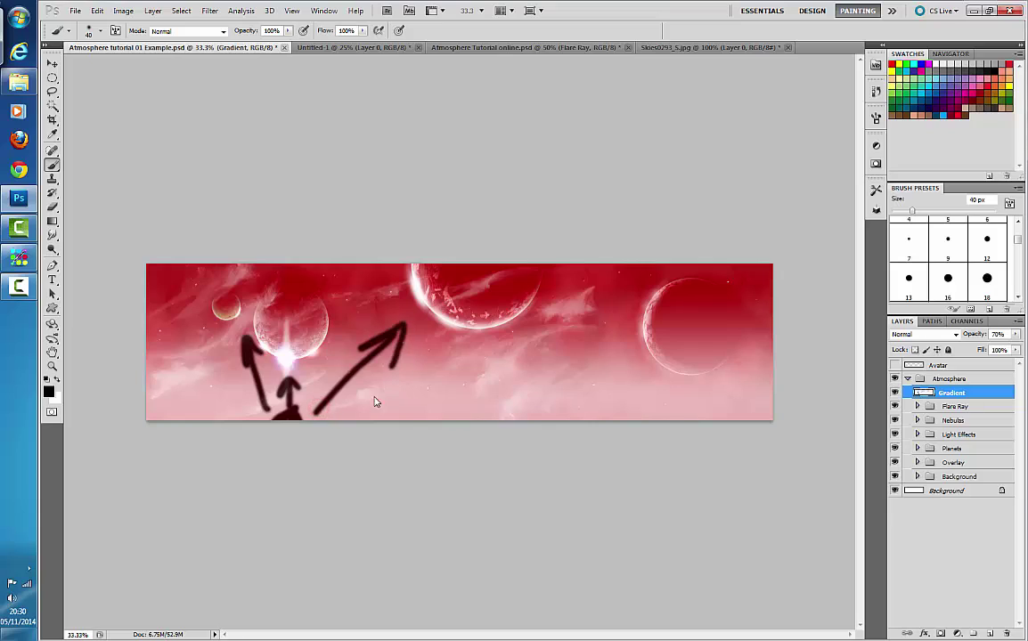
drag(342, 423, 480, 387)
mouse_move(548, 372)
mouse_down()
mouse_move(581, 358)
mouse_move(556, 371)
mouse_up()
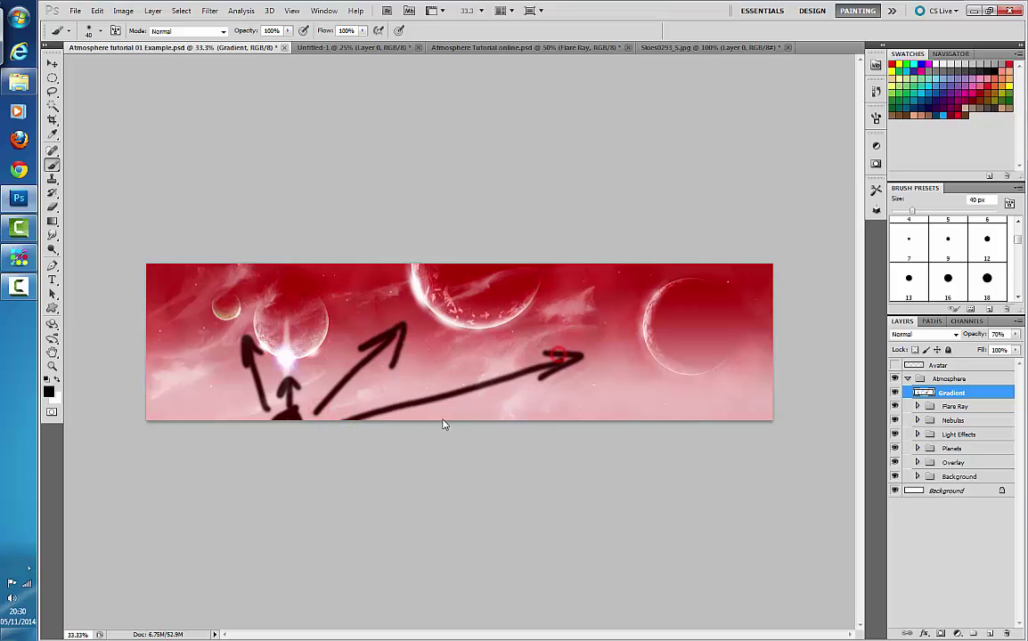
drag(366, 446, 664, 409)
drag(664, 408, 629, 418)
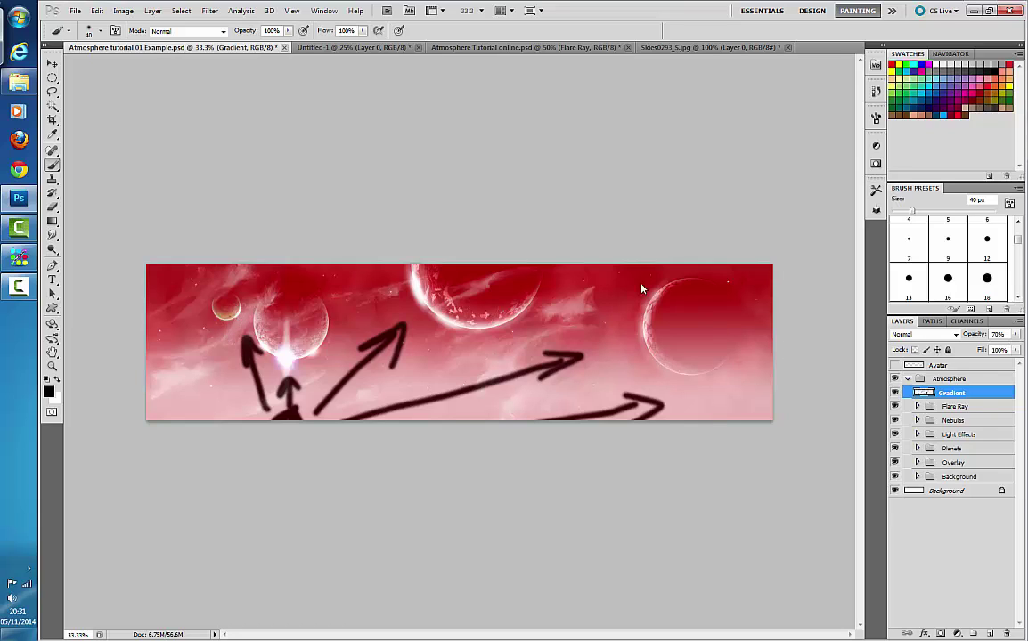
Step: Undo the painted arrows and switch to the Atmosphere Tutorial online document
key(ctrl+alt+z)
key(ctrl+alt+z)
key(ctrl+alt+z)
key(ctrl+alt+z)
key(ctrl+alt+z)
key(ctrl+alt+z)
key(ctrl+alt+z)
key(ctrl+alt+z)
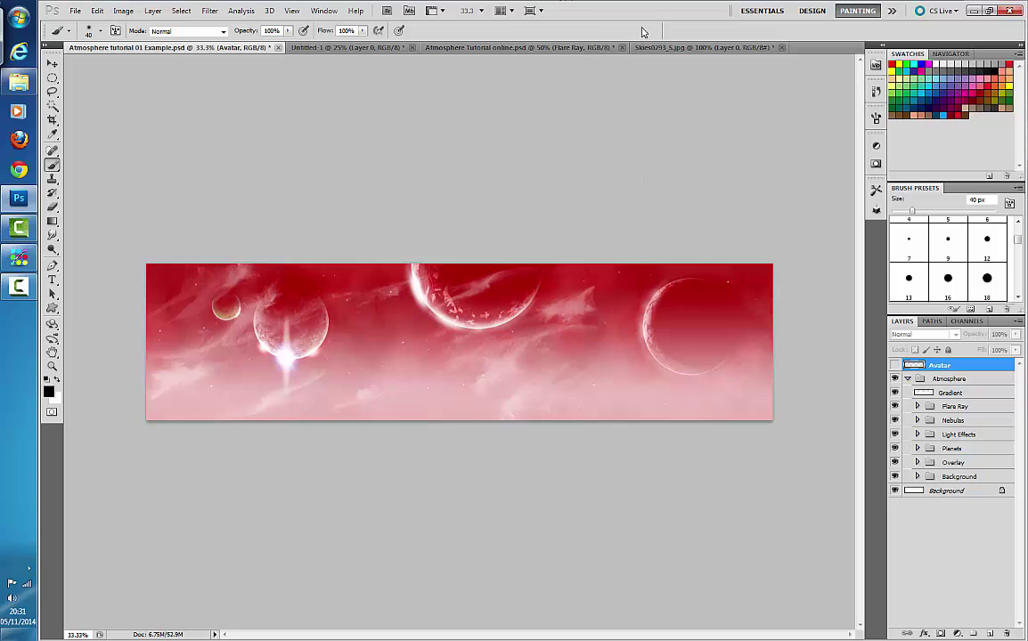
click(665, 46)
click(589, 46)
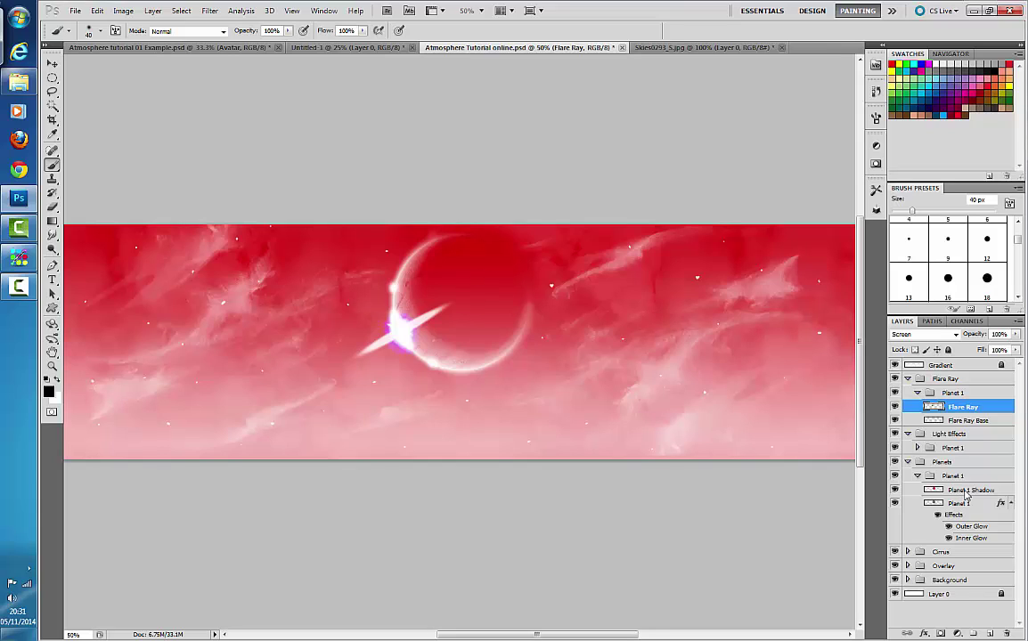
Step: Move the Cirrus group above the Planets group in the Layers panel
click(908, 580)
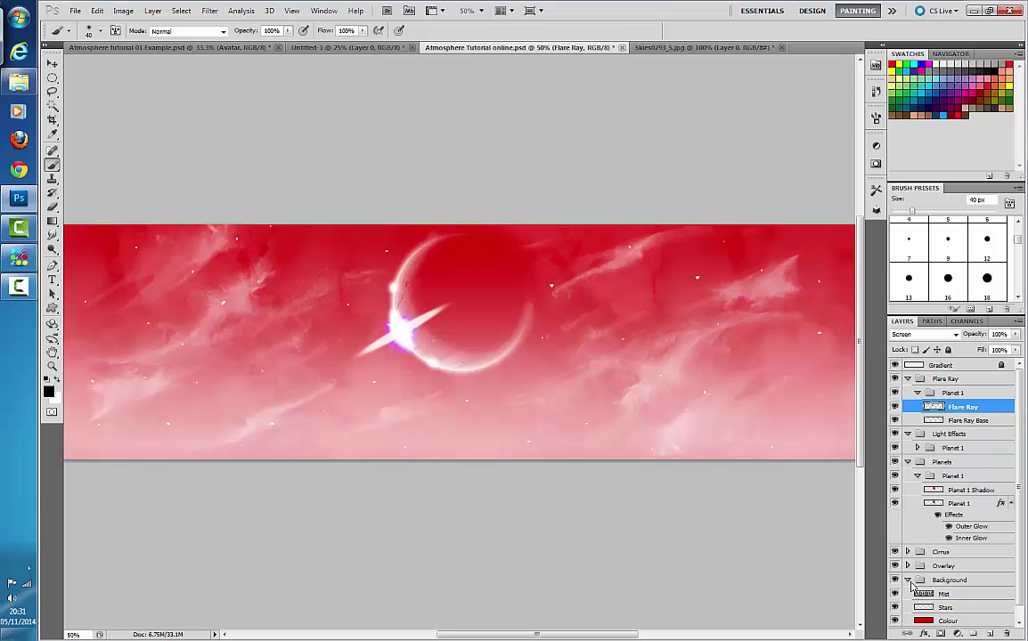
click(909, 582)
click(931, 552)
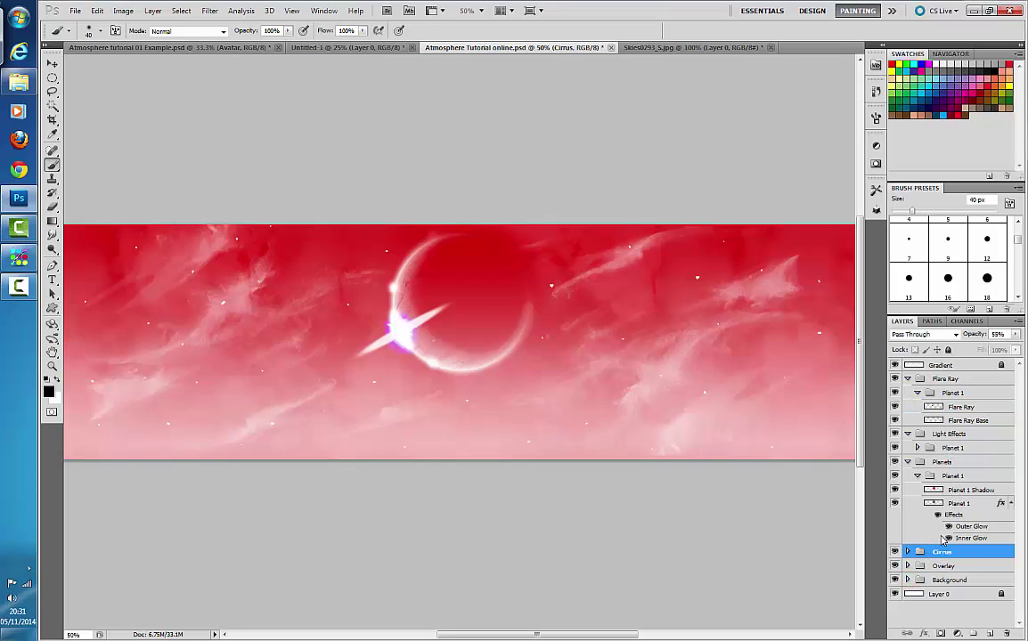
click(908, 461)
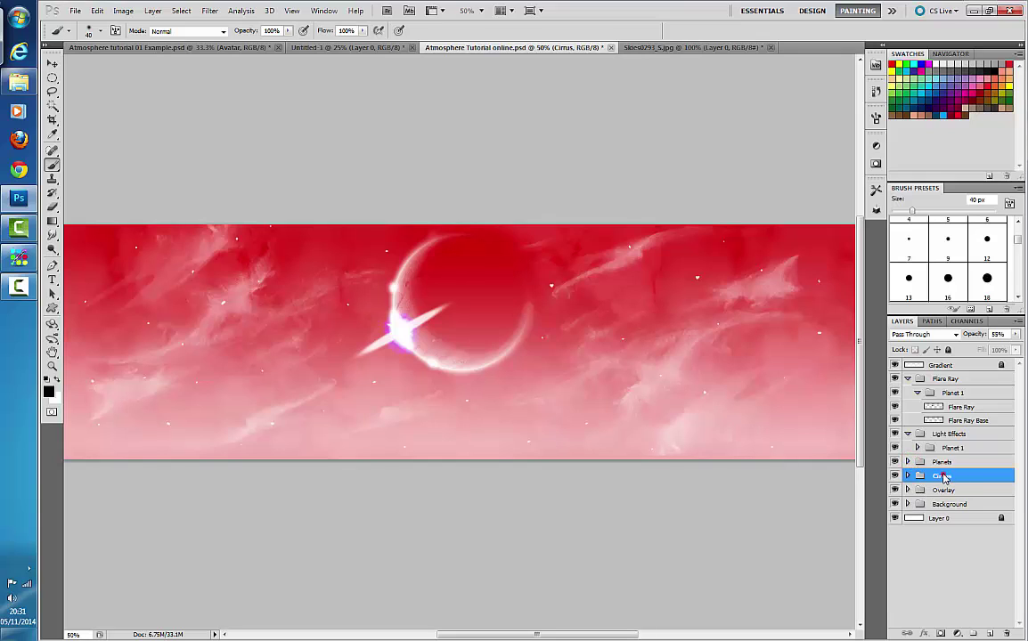
drag(944, 478, 948, 462)
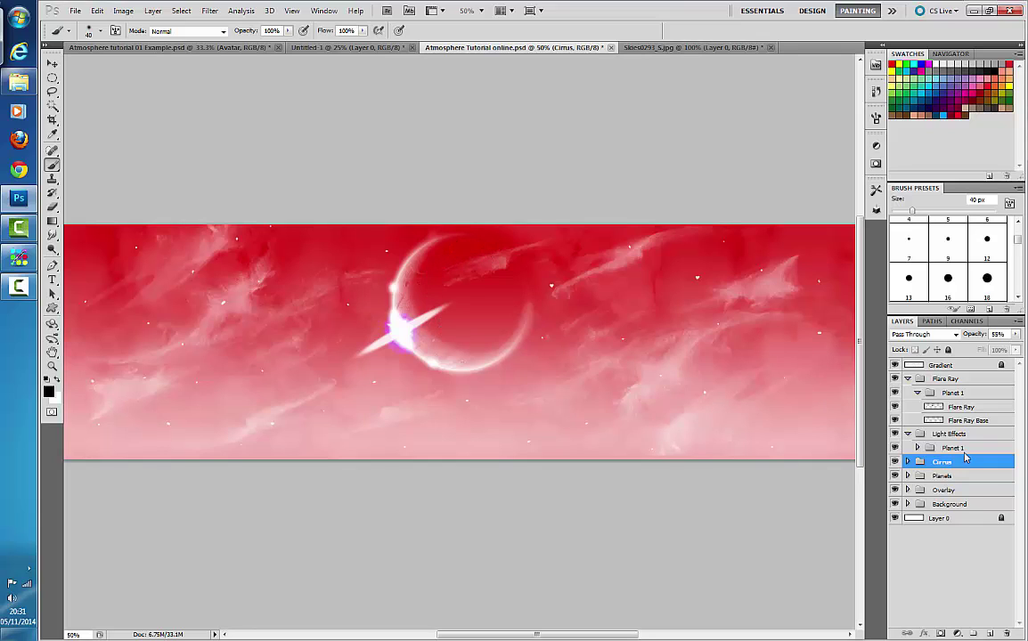
Step: Drag the Mist layer out of Background into the Overlay group within Cirrus
click(907, 504)
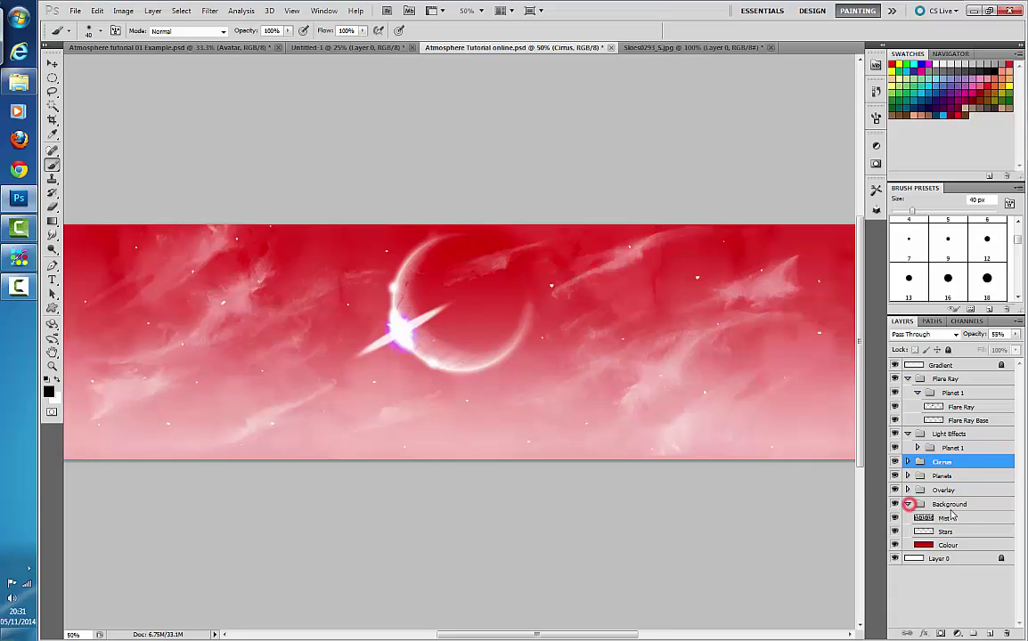
drag(946, 518, 950, 461)
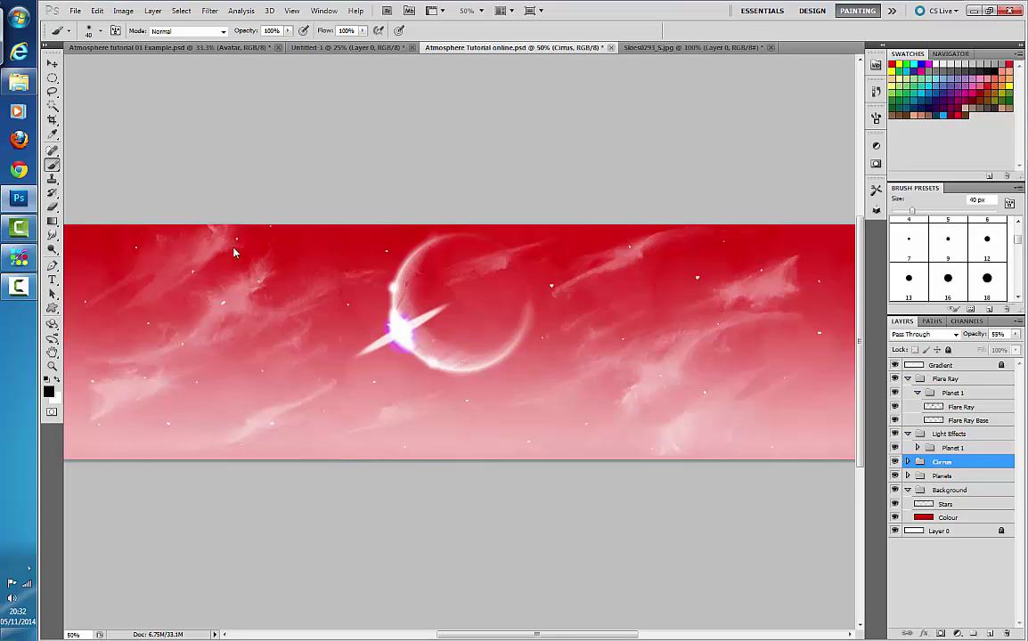
click(908, 462)
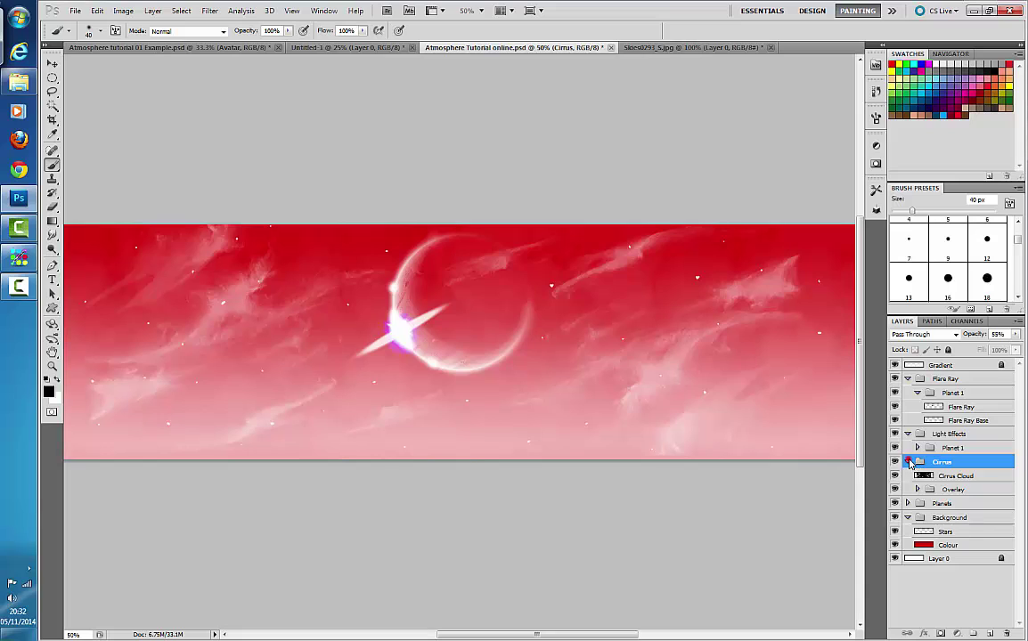
Step: Move the Overlay group out of Cirrus and into the Light Effects group
drag(948, 486, 951, 479)
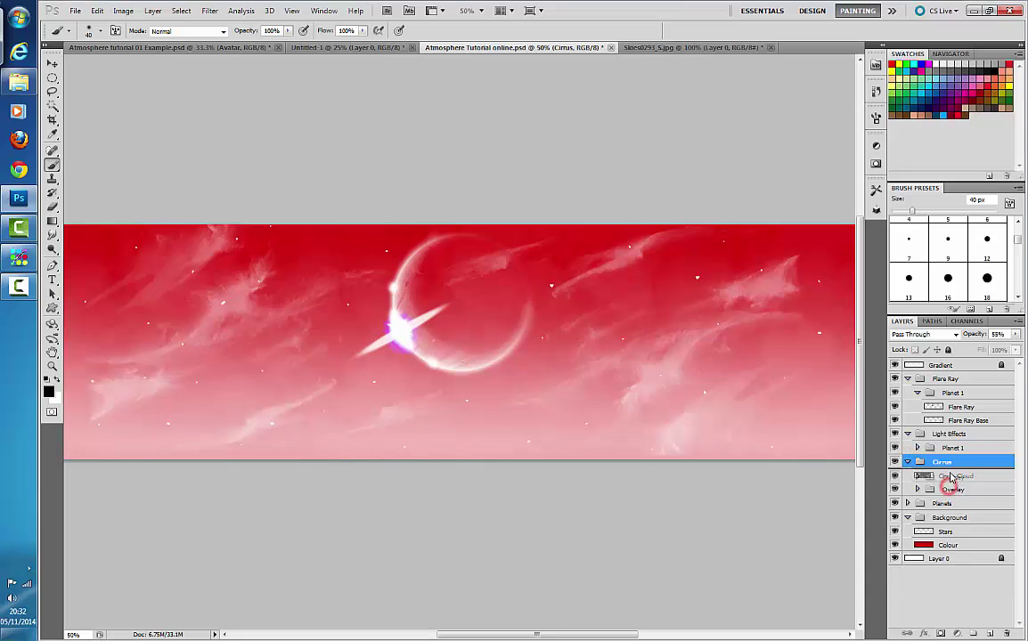
click(952, 489)
click(918, 489)
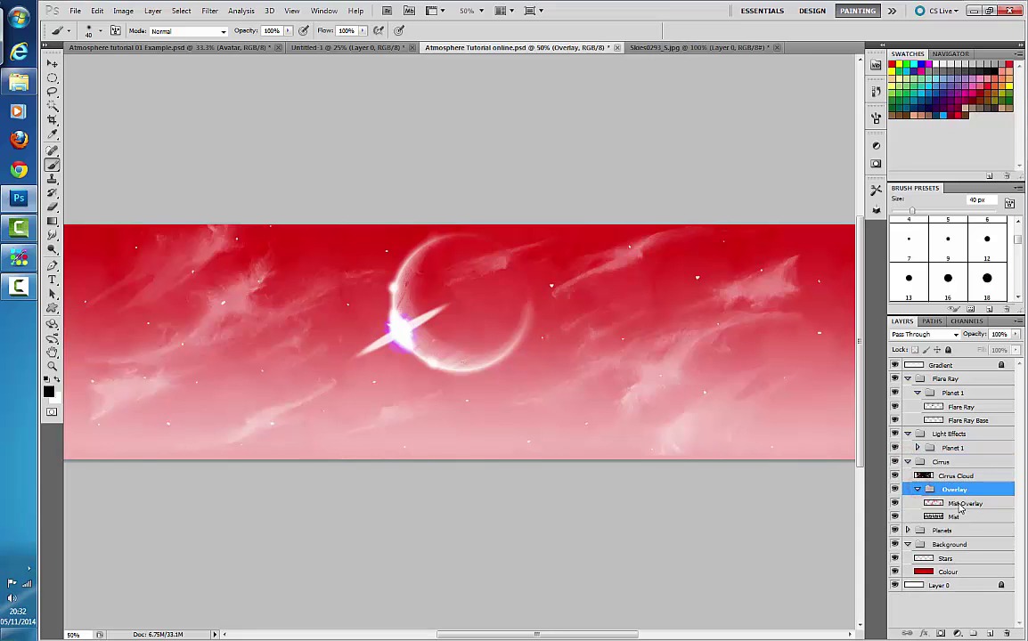
click(963, 504)
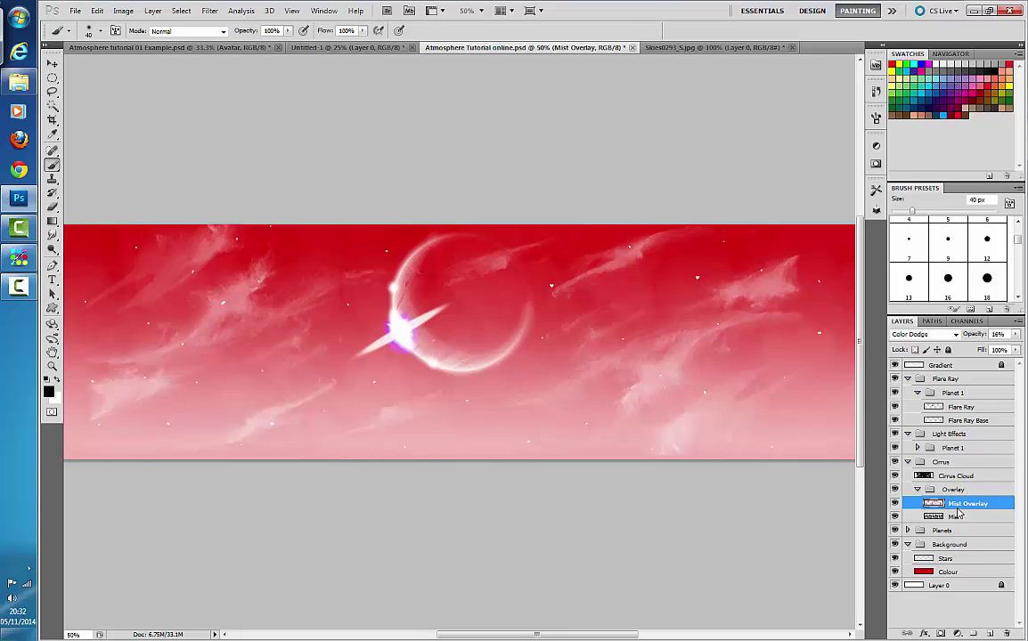
click(954, 516)
click(956, 503)
drag(957, 503, 935, 461)
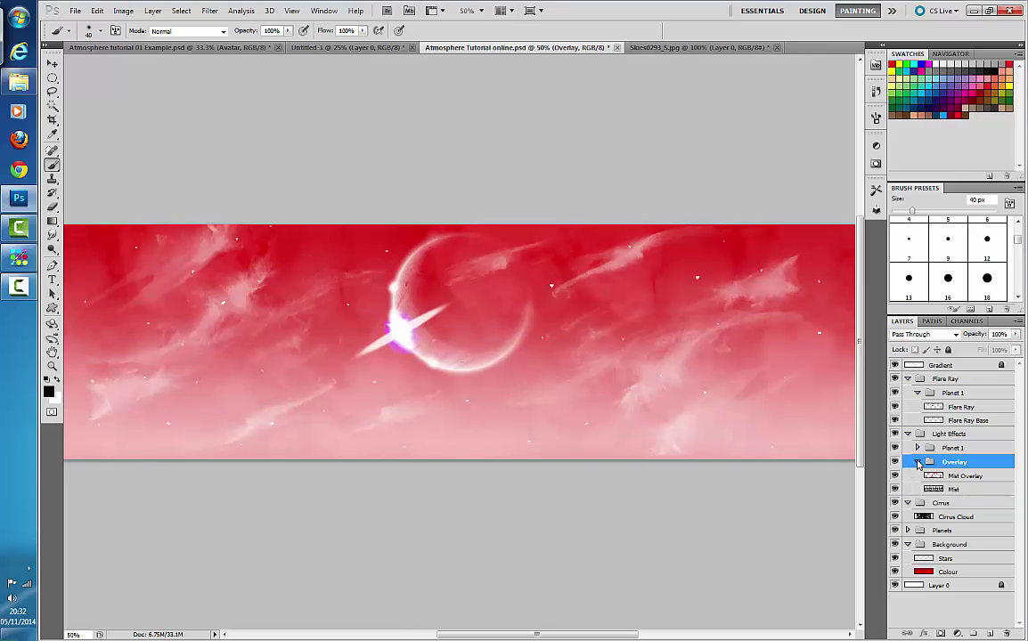
click(919, 463)
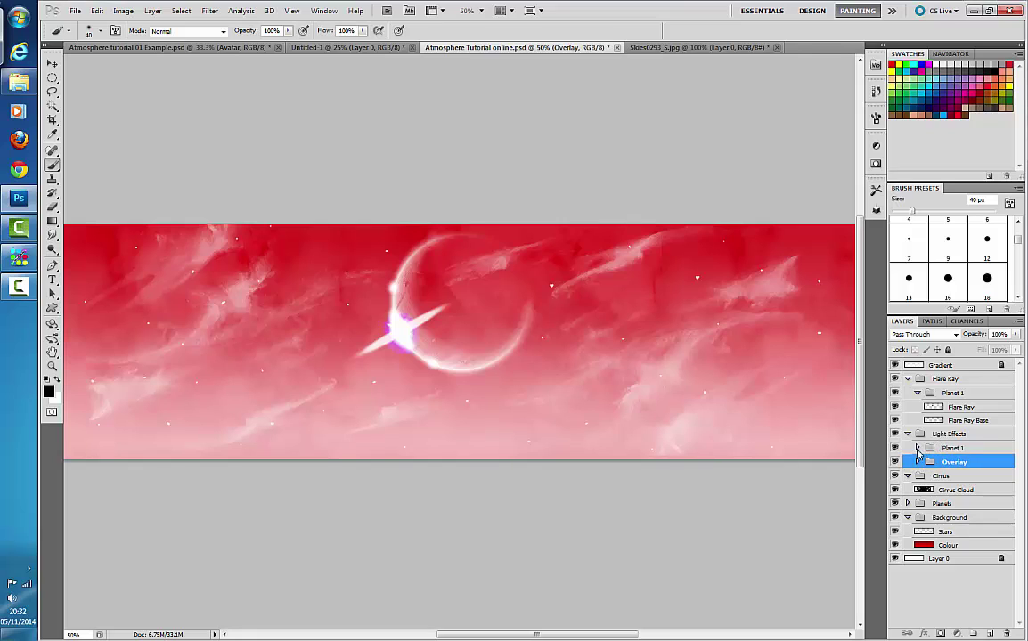
Step: Place the Cirrus group at the top level directly below the Gradient layer
click(908, 434)
click(908, 448)
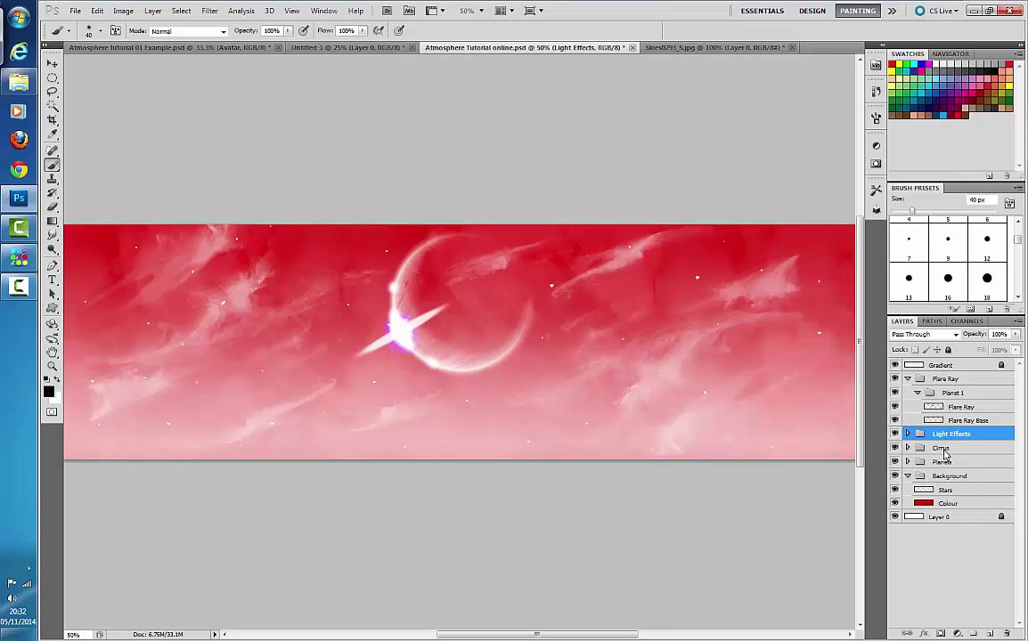
drag(943, 449, 952, 430)
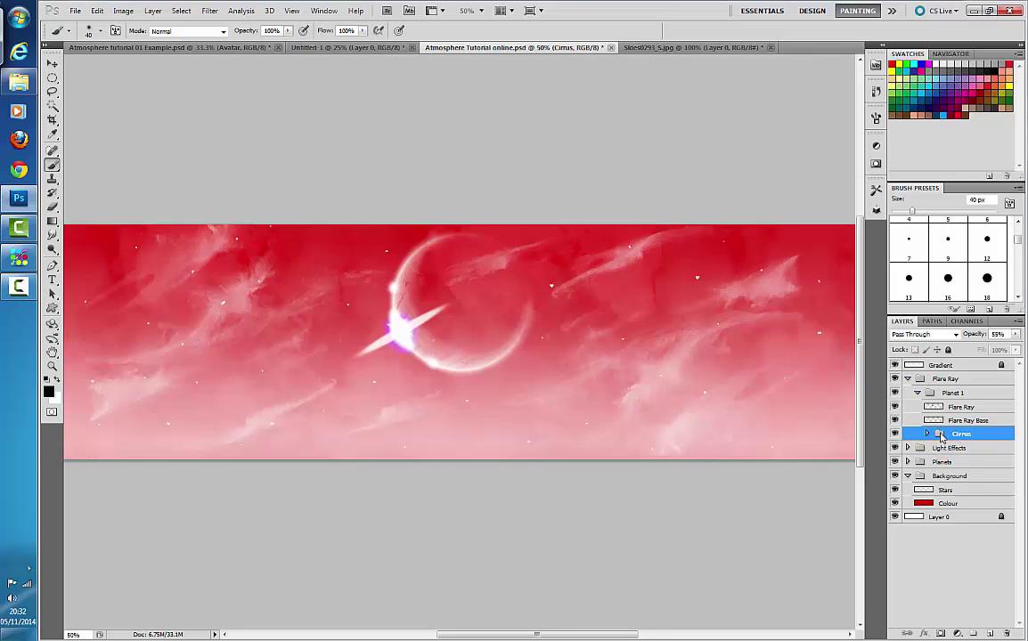
double_click(958, 433)
drag(958, 433, 917, 373)
click(909, 393)
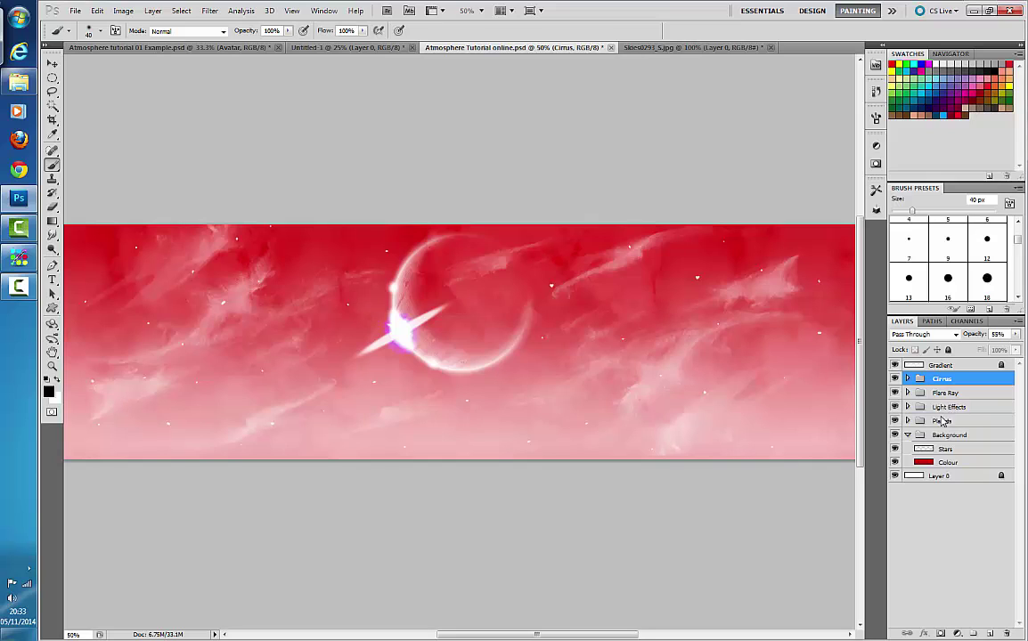
Step: Expand and collapse the Flare Ray, Cirrus and Light Effects groups to check their contents
click(908, 393)
click(908, 393)
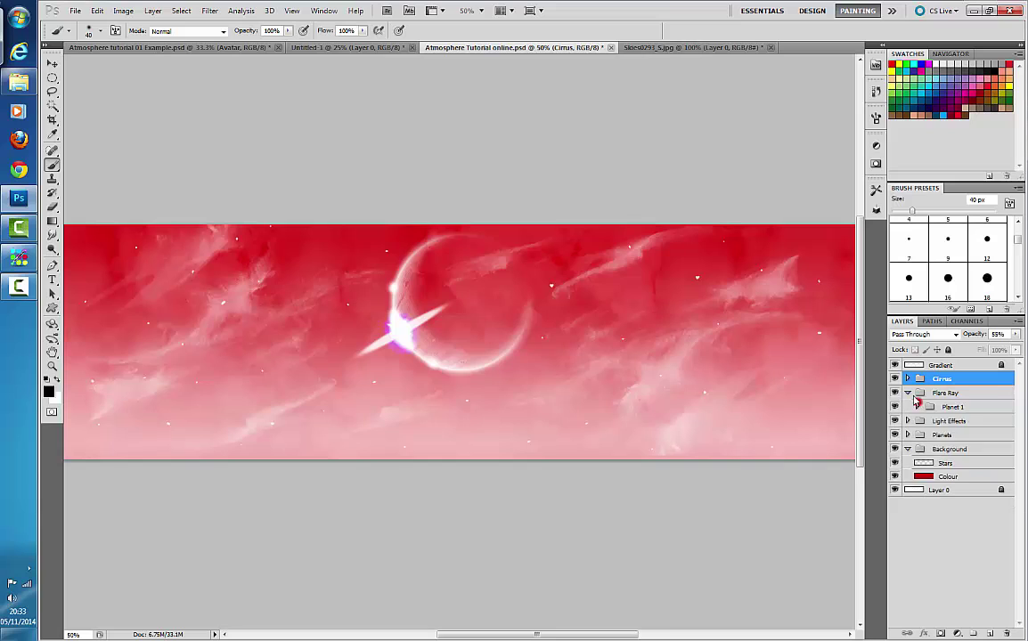
click(908, 379)
click(908, 378)
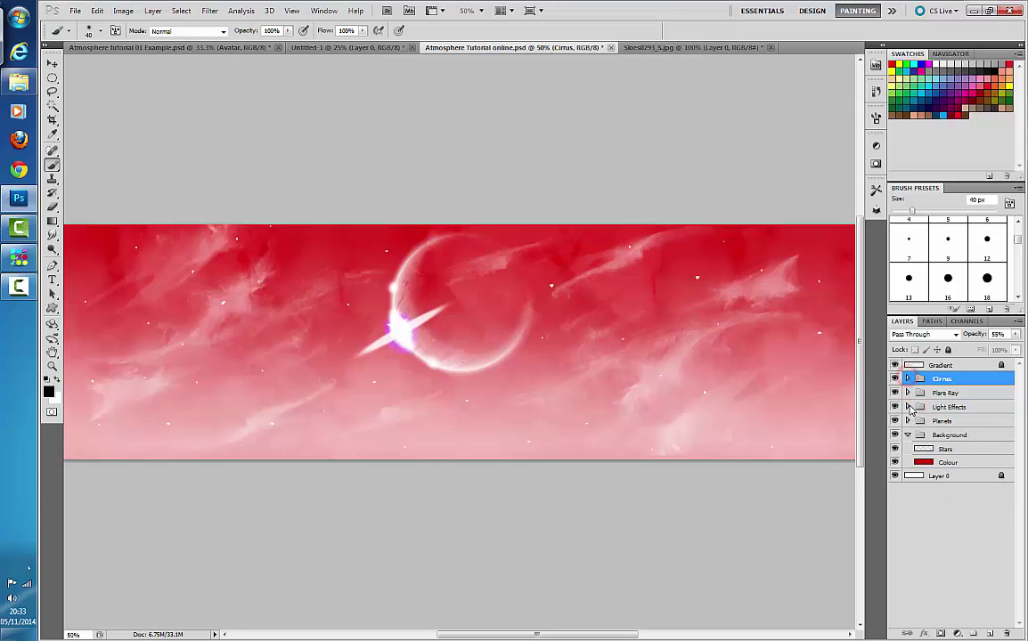
click(908, 407)
click(933, 436)
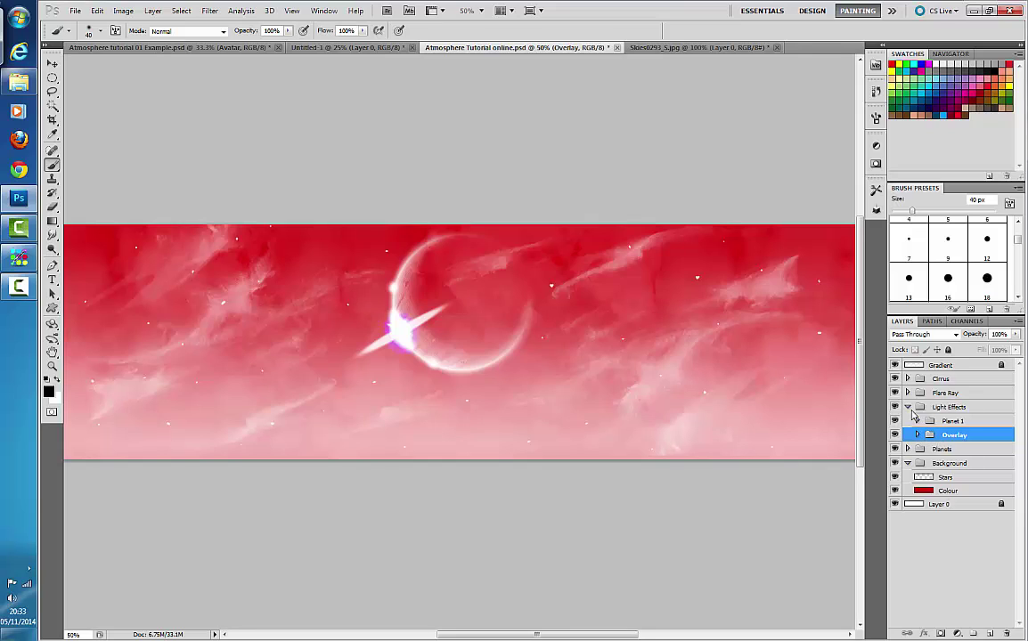
click(908, 407)
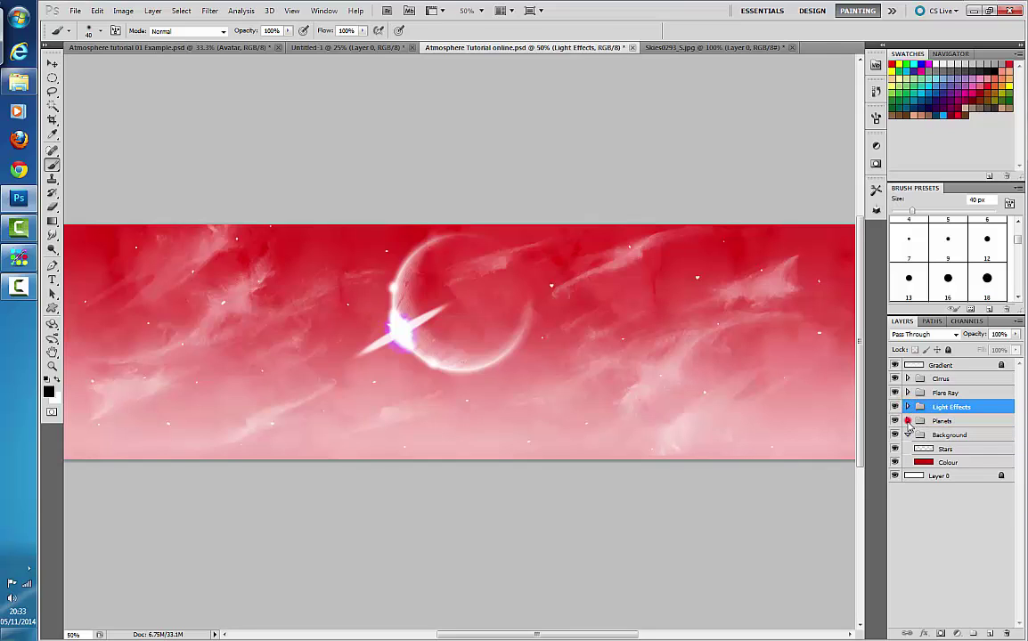
Step: Collapse the Planets and Background groups and return to the Atmosphere tutorial 01 Example banner
click(908, 420)
click(919, 435)
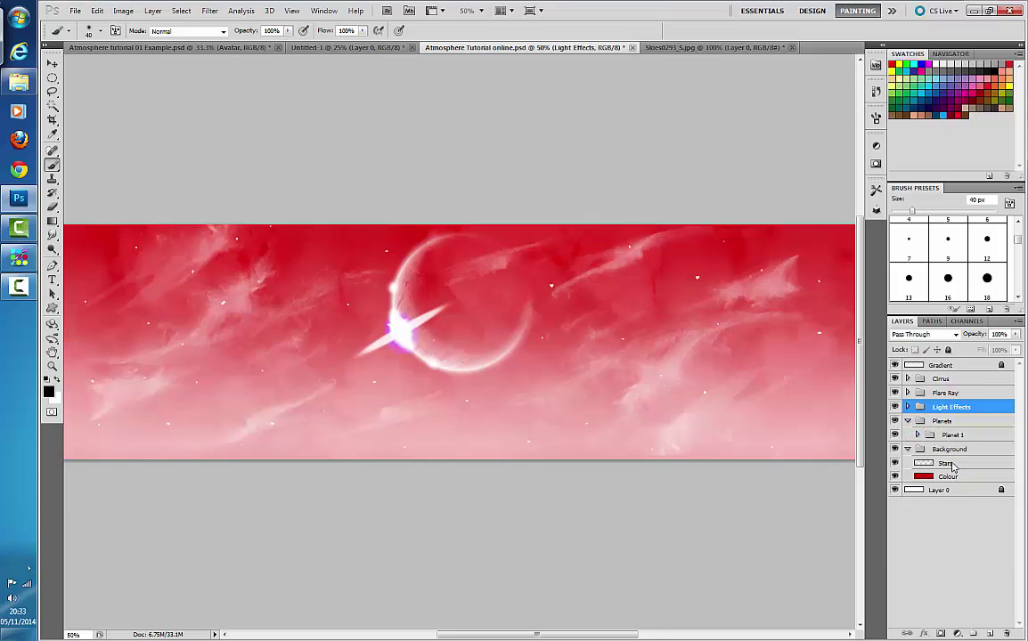
click(942, 421)
click(908, 420)
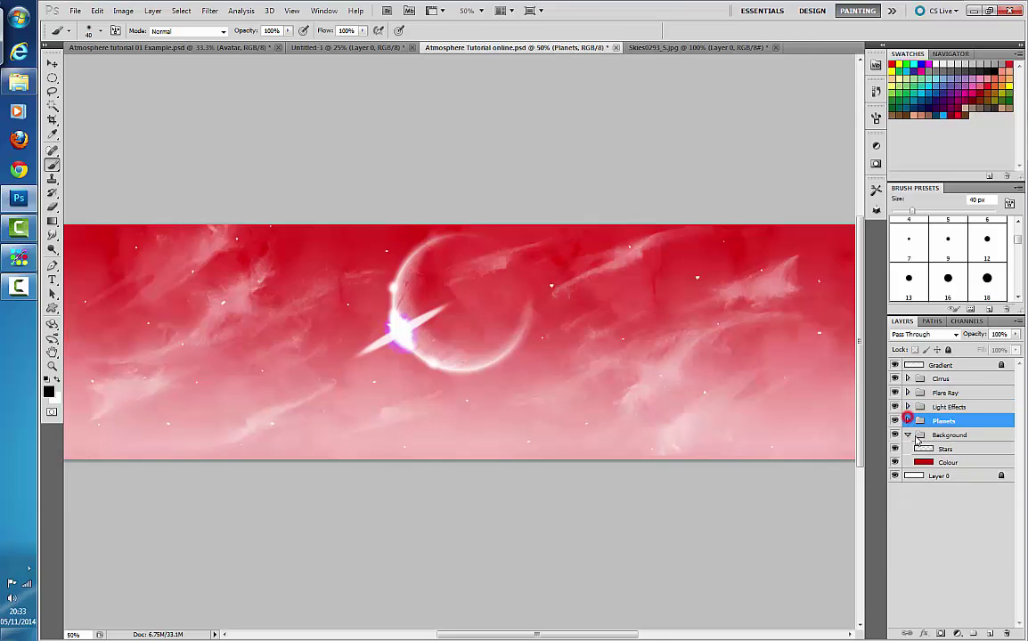
click(908, 435)
click(909, 434)
click(910, 435)
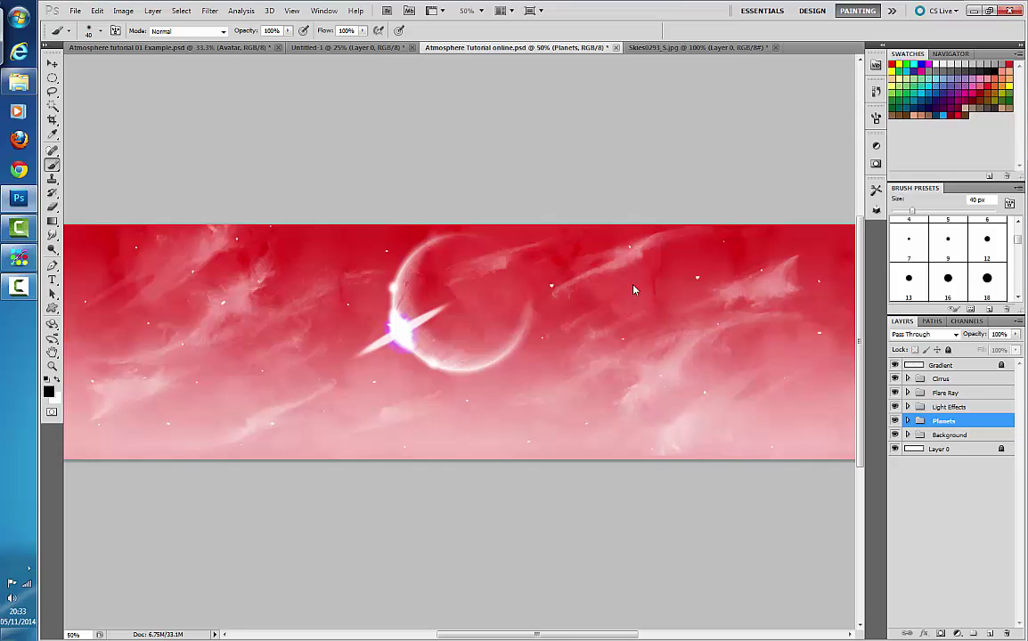
click(158, 47)
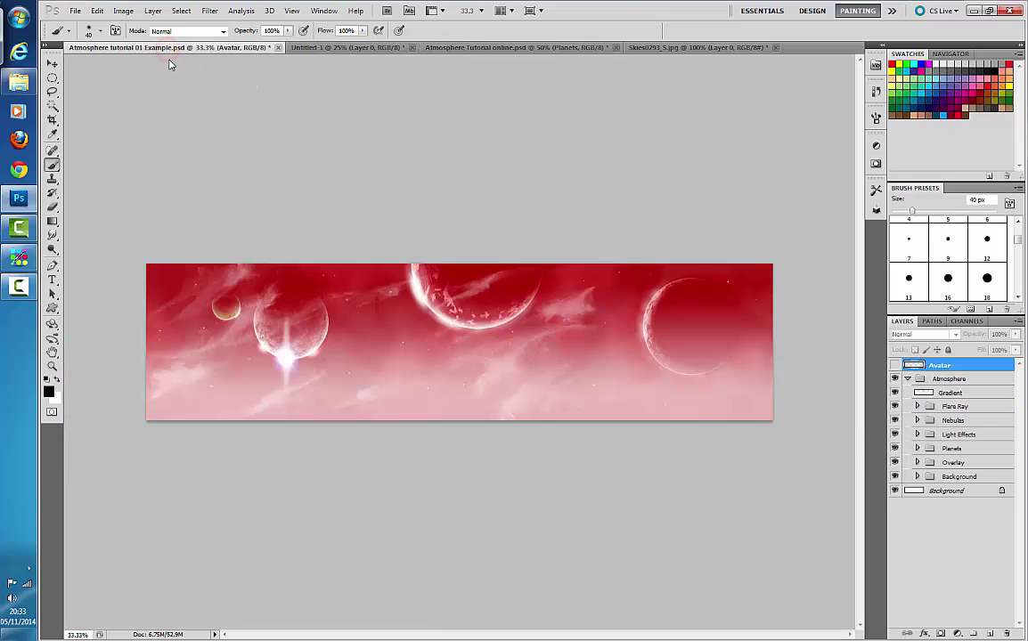